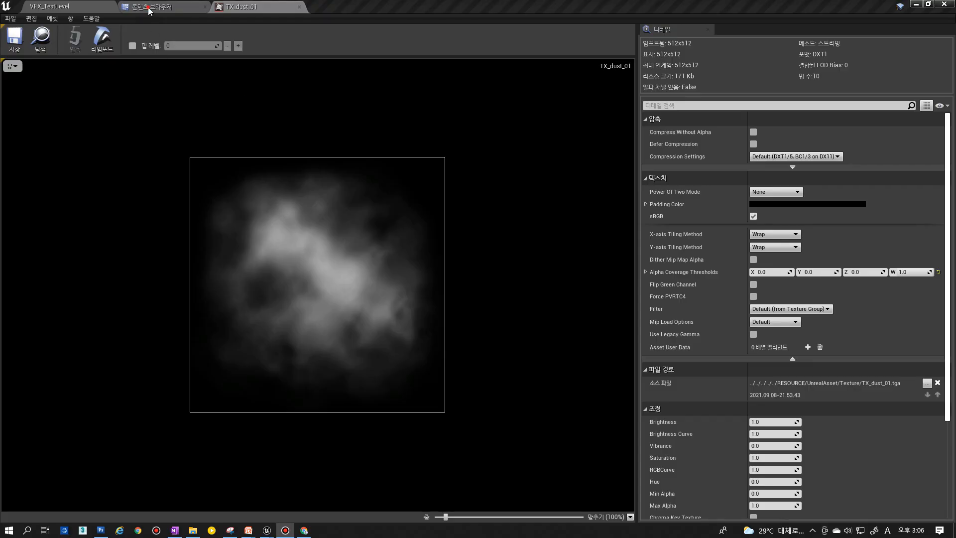
- Create a new material named MT_DustBase_01 in the VFX/Base/Material folder
{"action": "left_click", "coordinate": [147, 7]}
{"action": "left_click", "coordinate": [44, 99]}
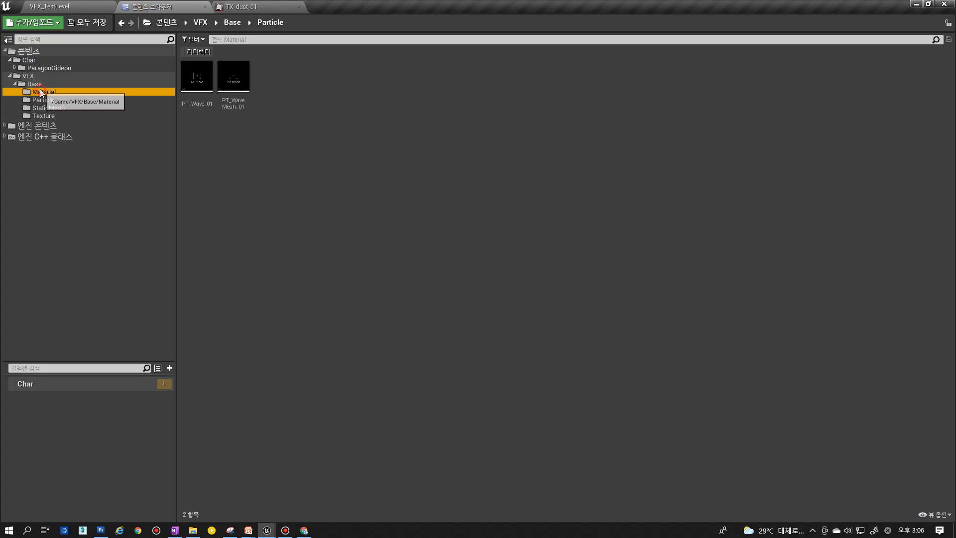
{"action": "left_click", "coordinate": [44, 92]}
{"action": "right_click", "coordinate": [306, 166]}
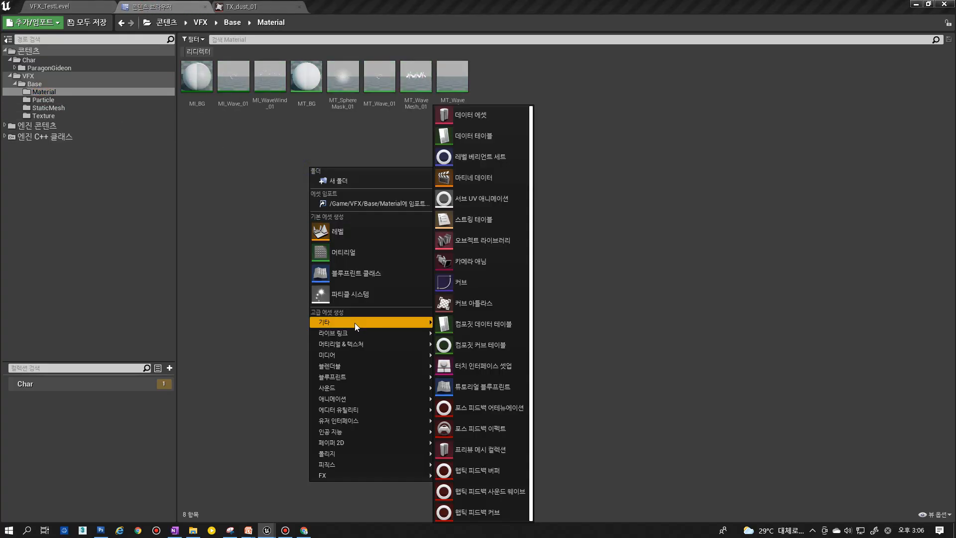
{"action": "left_click", "coordinate": [357, 255]}
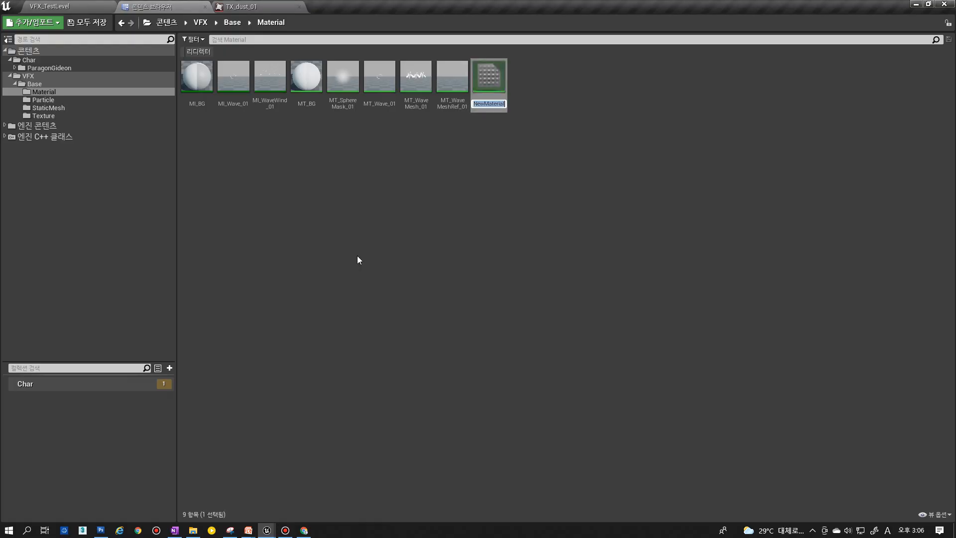
{"action": "type", "text": "M"}
{"action": "type", "text": "T_Dust"}
{"action": "type", "text": "Base_01"}
{"action": "key", "text": "Return"}
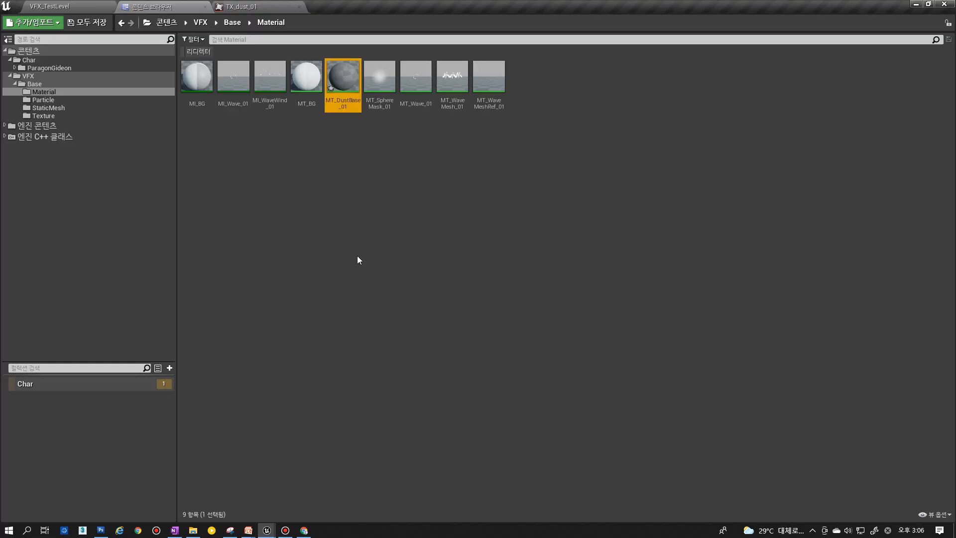
- Open MT_DustBase_01 for editing and set its Blend Mode to Translucent
{"action": "key", "text": "Return"}
{"action": "right_click_drag", "start_coordinate": [357, 256], "coordinate": [503, 267]}
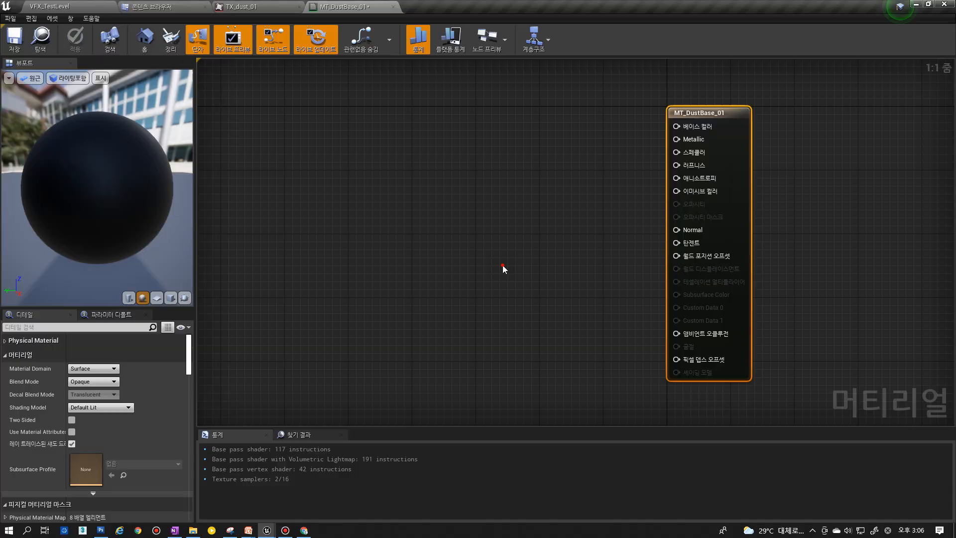
{"action": "left_click", "coordinate": [354, 334]}
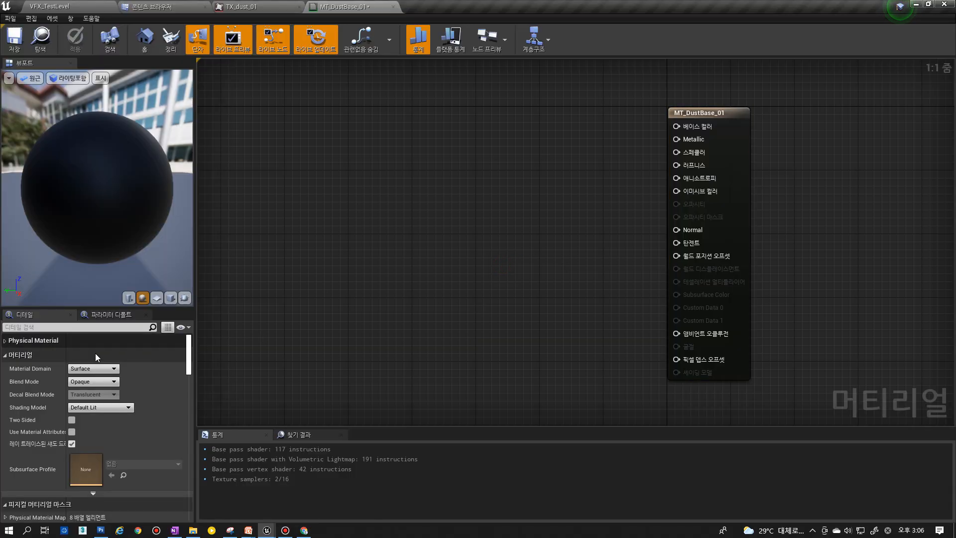
{"action": "left_click", "coordinate": [82, 381]}
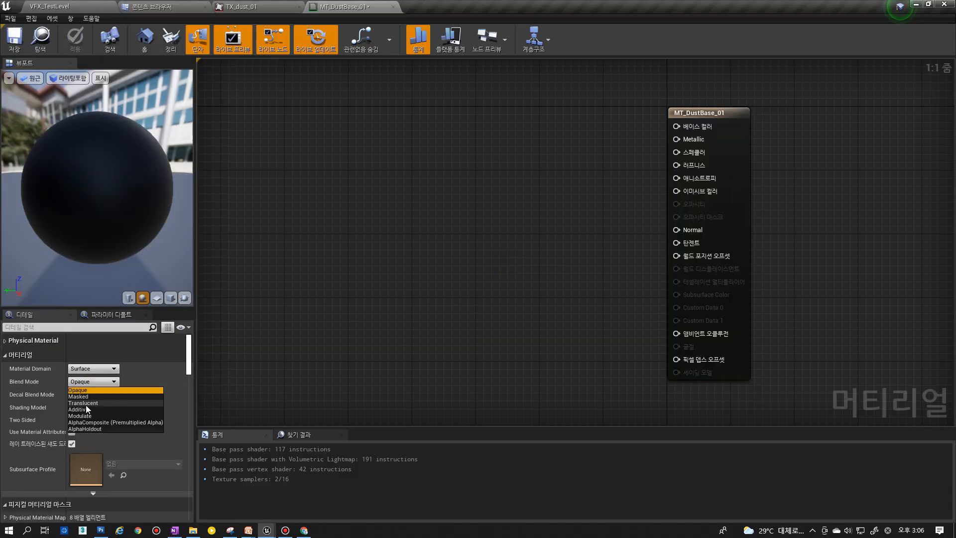
{"action": "left_click", "coordinate": [83, 404]}
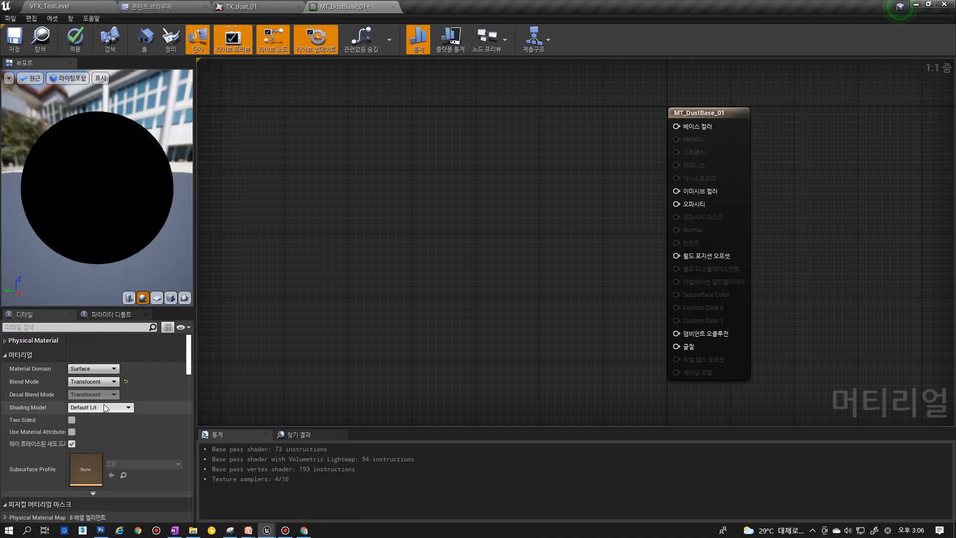
- Set the material's Shading Model to Unlit
{"action": "right_click_drag", "start_coordinate": [290, 242], "coordinate": [277, 285]}
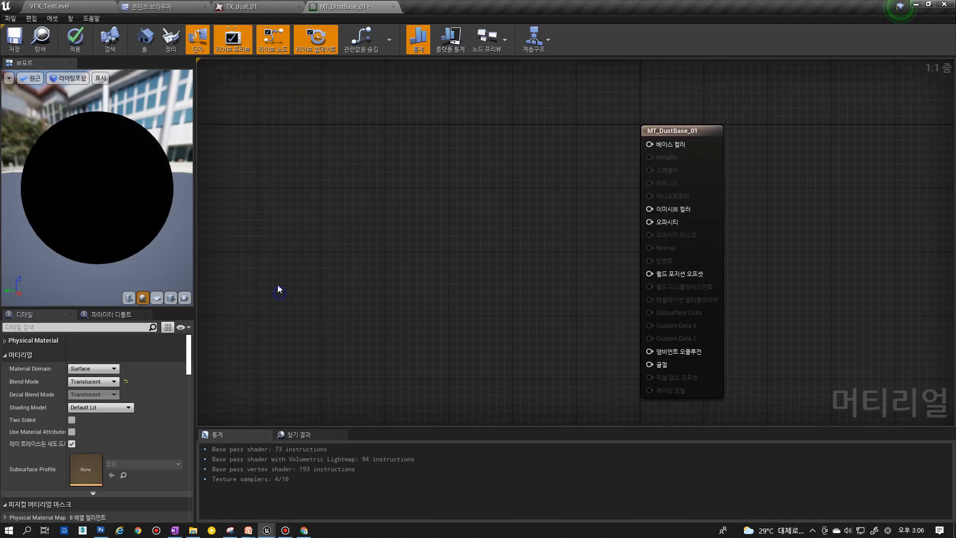
{"action": "scroll", "coordinate": [74, 397], "scroll_direction": "down", "scroll_amount": 4}
{"action": "scroll", "coordinate": [75, 398], "scroll_direction": "up", "scroll_amount": 3}
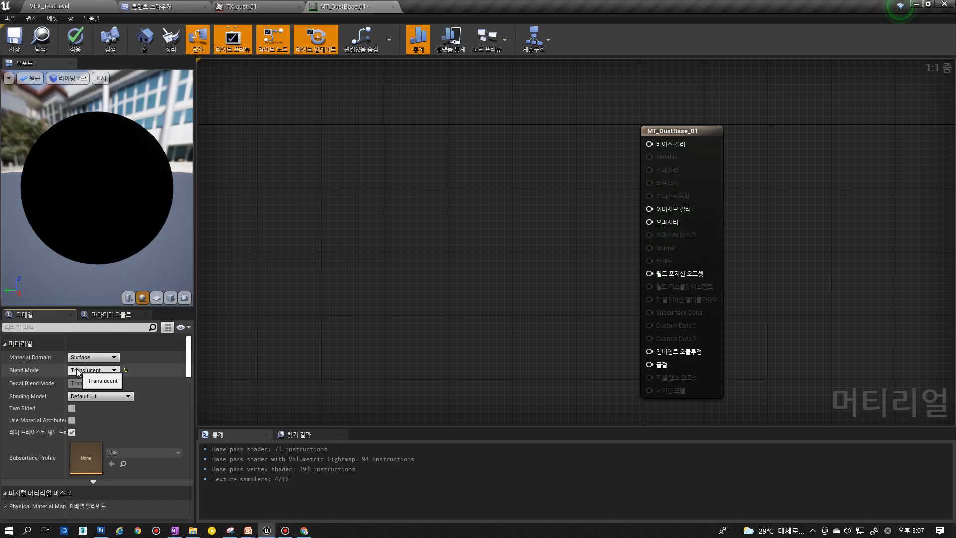
{"action": "scroll", "coordinate": [174, 364], "scroll_direction": "down", "scroll_amount": 5}
{"action": "scroll", "coordinate": [60, 379], "scroll_direction": "up", "scroll_amount": 1}
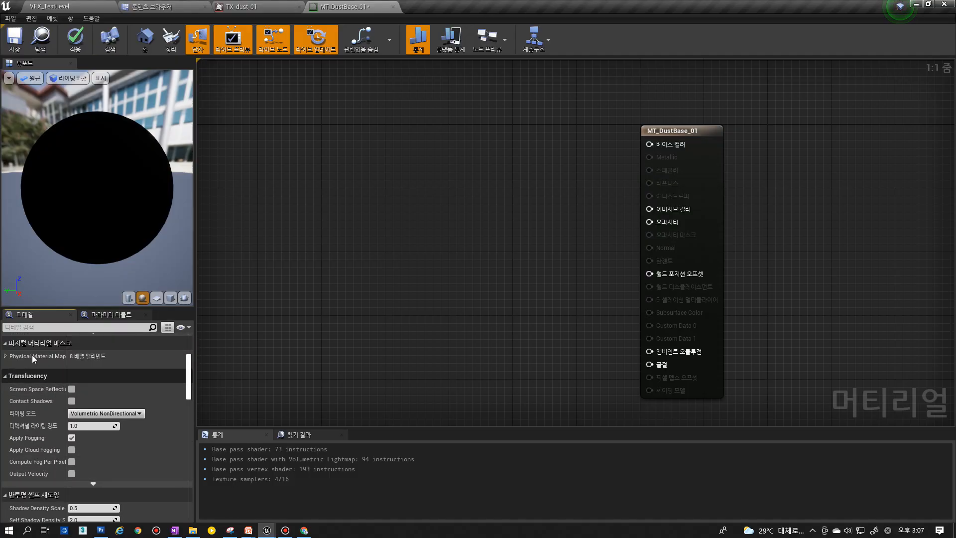
{"action": "scroll", "coordinate": [118, 387], "scroll_direction": "up", "scroll_amount": 4}
{"action": "left_click", "coordinate": [95, 390]}
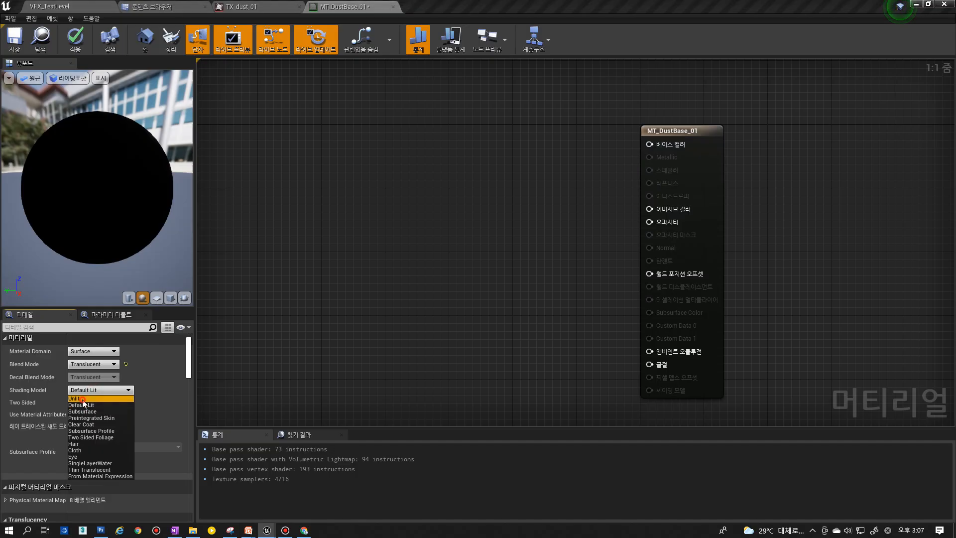
{"action": "left_click", "coordinate": [85, 399]}
{"action": "scroll", "coordinate": [85, 399], "scroll_direction": "up", "scroll_amount": 4}
{"action": "left_click", "coordinate": [87, 391]}
{"action": "left_click", "coordinate": [88, 400]}
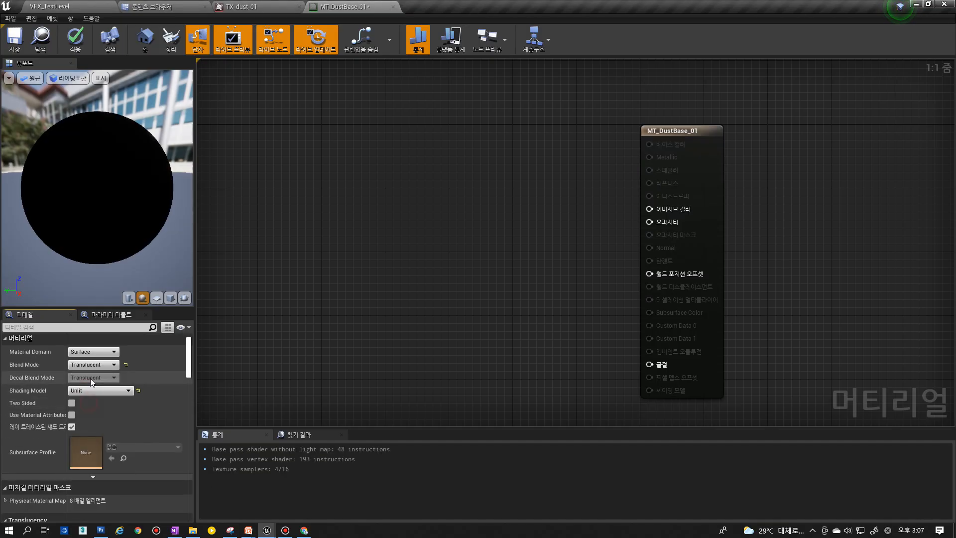
- Switch the Blend Mode to Opaque, check the Translucency settings, and return it to Translucent
{"action": "left_click", "coordinate": [87, 365]}
{"action": "left_click", "coordinate": [85, 373]}
{"action": "scroll", "coordinate": [90, 375], "scroll_direction": "down", "scroll_amount": 3}
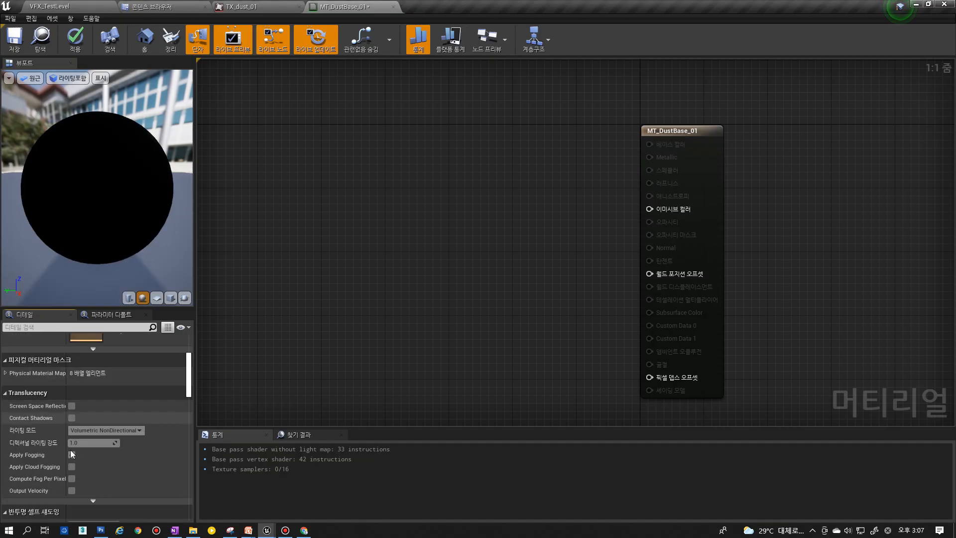
{"action": "scroll", "coordinate": [76, 447], "scroll_direction": "up", "scroll_amount": 4}
{"action": "left_click", "coordinate": [77, 394]}
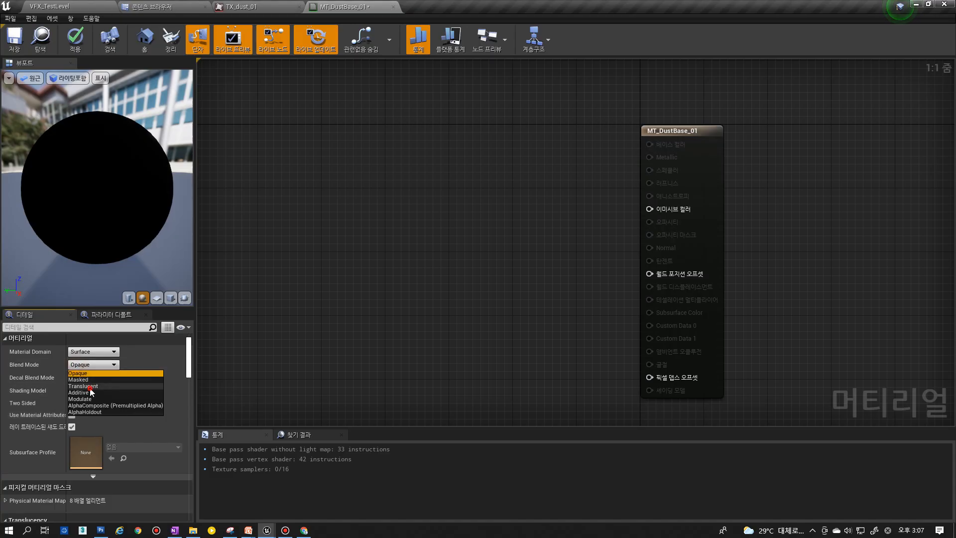
{"action": "left_click", "coordinate": [91, 391]}
- Set the material's Shading Model back to Default Lit
{"action": "scroll", "coordinate": [91, 384], "scroll_direction": "down", "scroll_amount": 3}
{"action": "scroll", "coordinate": [83, 396], "scroll_direction": "up", "scroll_amount": 6}
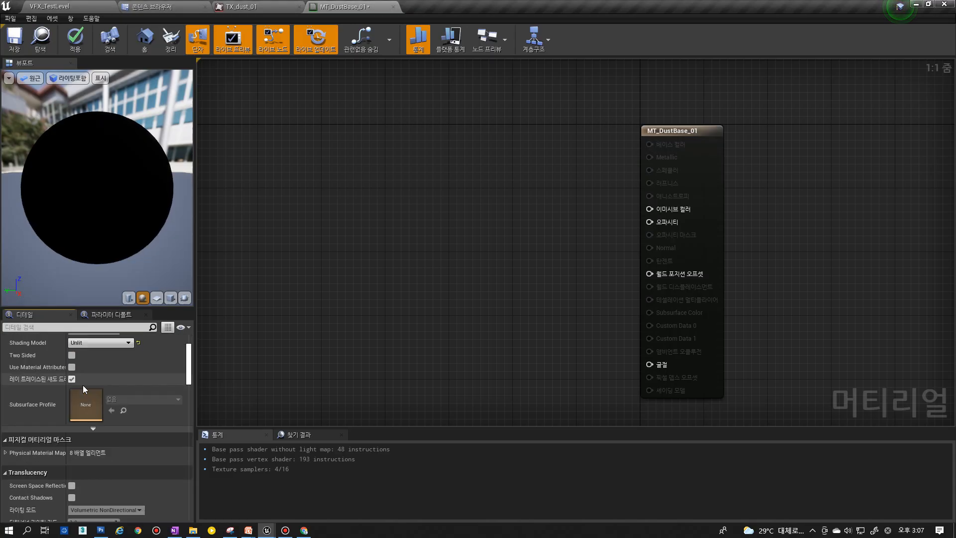
{"action": "left_click", "coordinate": [95, 393]}
{"action": "left_click", "coordinate": [93, 407]}
- Examine the lighting mode options in the material's Translucency settings without changing the selection
{"action": "scroll", "coordinate": [104, 393], "scroll_direction": "down", "scroll_amount": 4}
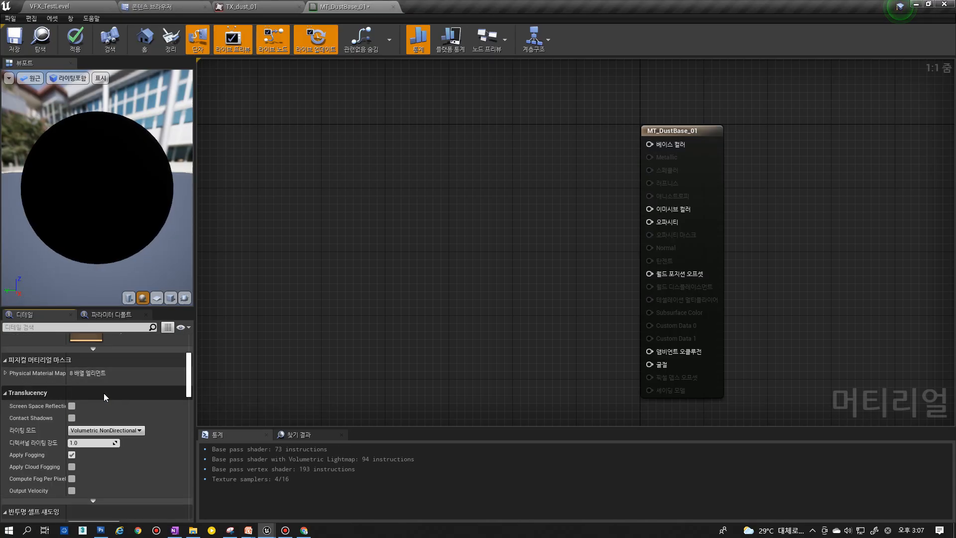
{"action": "left_click", "coordinate": [106, 399]}
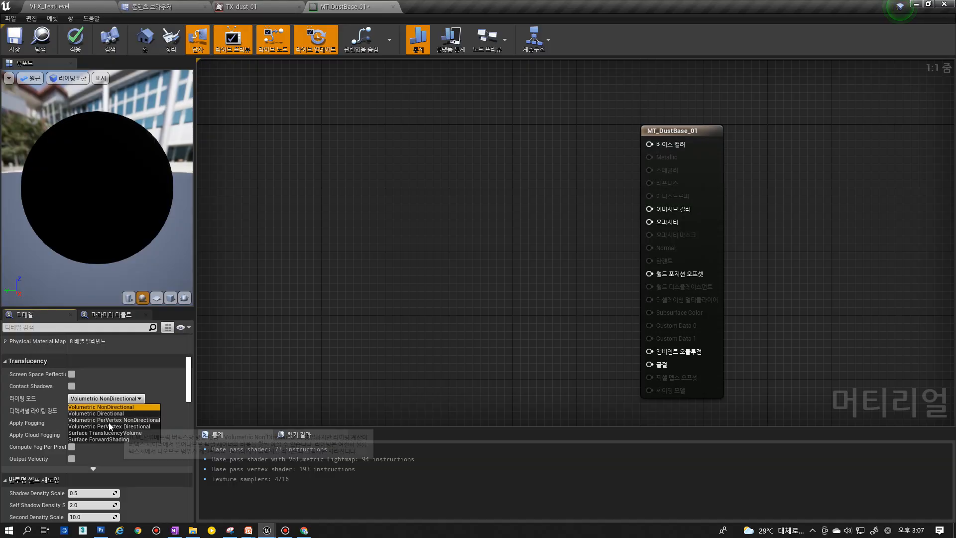
{"action": "left_click", "coordinate": [50, 403]}
{"action": "scroll", "coordinate": [100, 397], "scroll_direction": "up", "scroll_amount": 8}
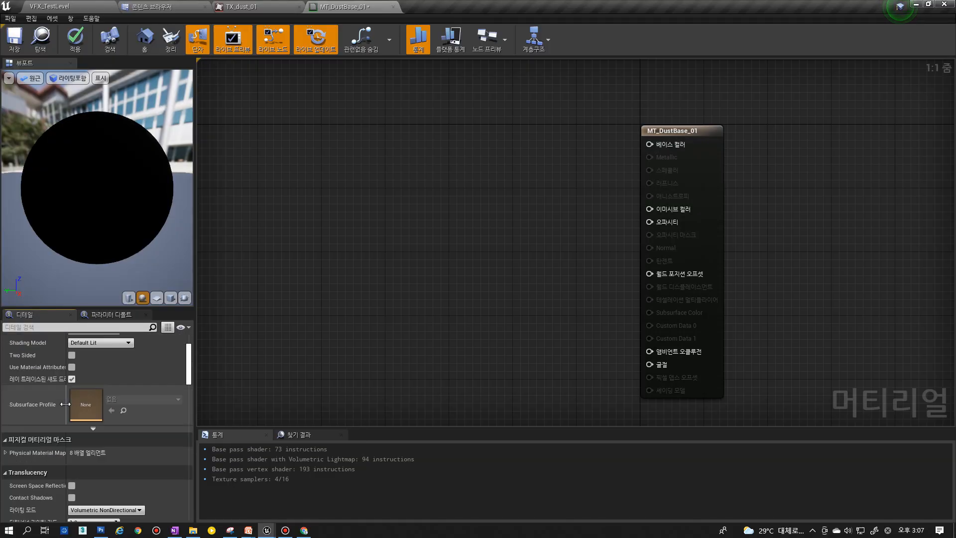
- Locate the TX_dust_01 texture asset and add a Texture Sample node using it to the MT_DustBase_01 graph
{"action": "right_click_drag", "start_coordinate": [322, 240], "coordinate": [402, 240]}
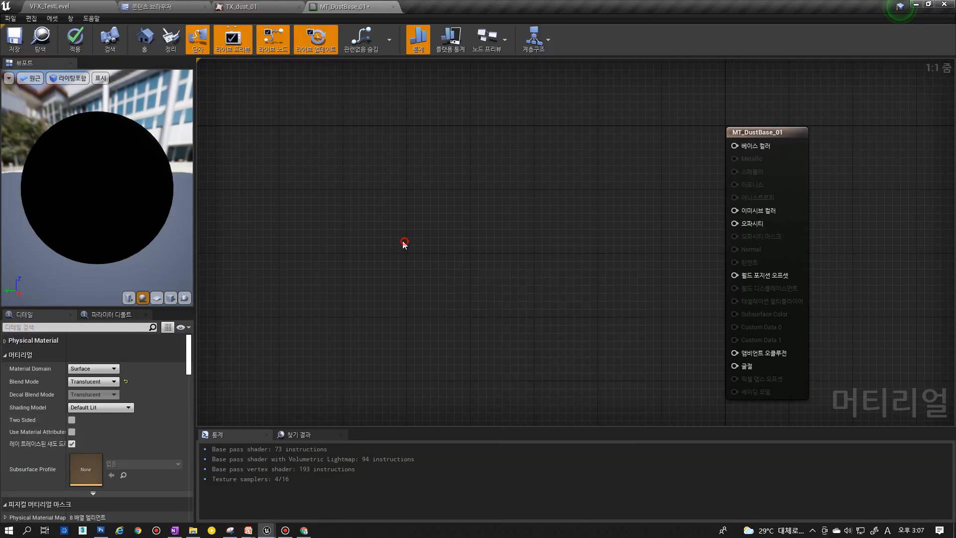
{"action": "left_click", "coordinate": [244, 8]}
{"action": "left_click", "coordinate": [43, 45]}
{"action": "left_click", "coordinate": [259, 8]}
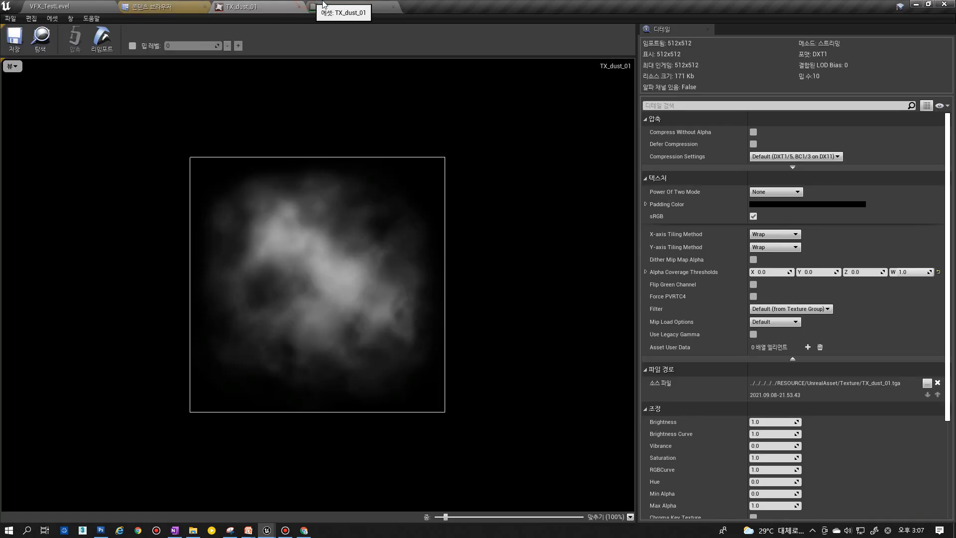
{"action": "left_click", "coordinate": [332, 7]}
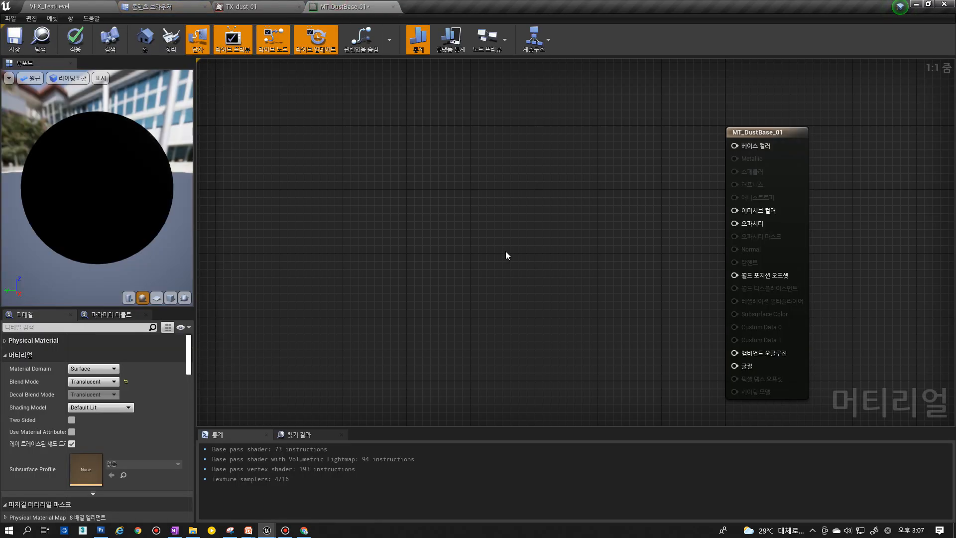
{"action": "left_click", "coordinate": [443, 237]}
{"action": "left_click_drag", "start_coordinate": [486, 305], "coordinate": [467, 268]}
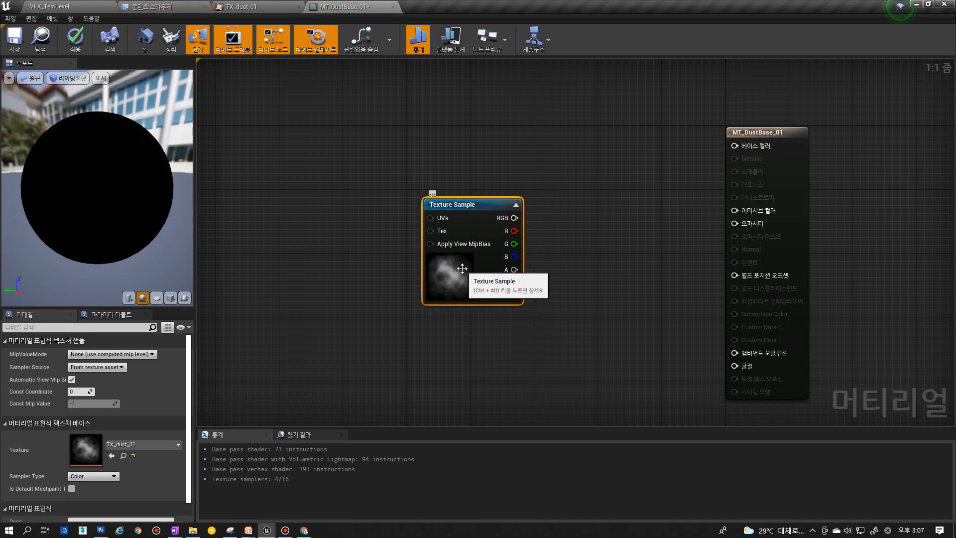
- Convert the Texture Sample node to a parameter named TX_Dust and reposition it in the graph
{"action": "right_click", "coordinate": [463, 206]}
{"action": "left_click", "coordinate": [492, 274]}
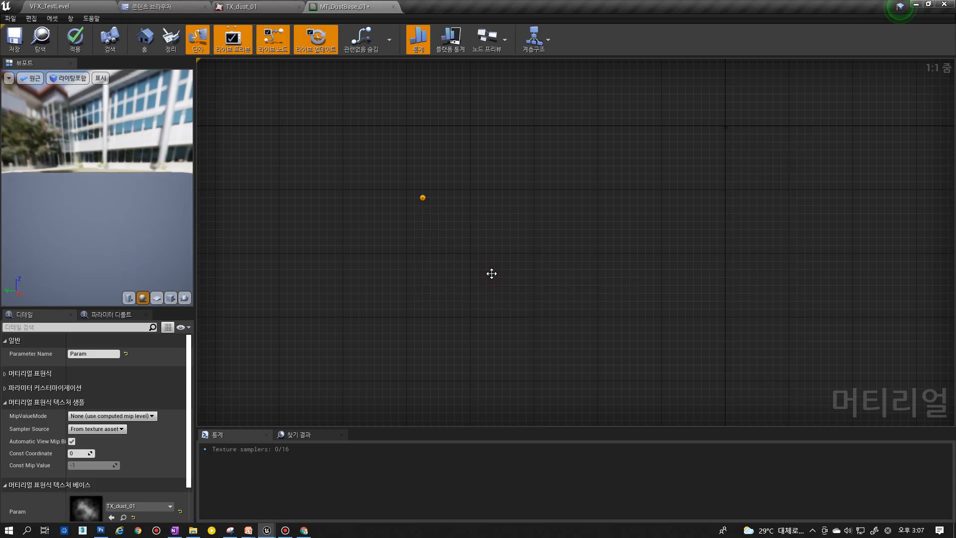
{"action": "type", "text": "TX_Dust"}
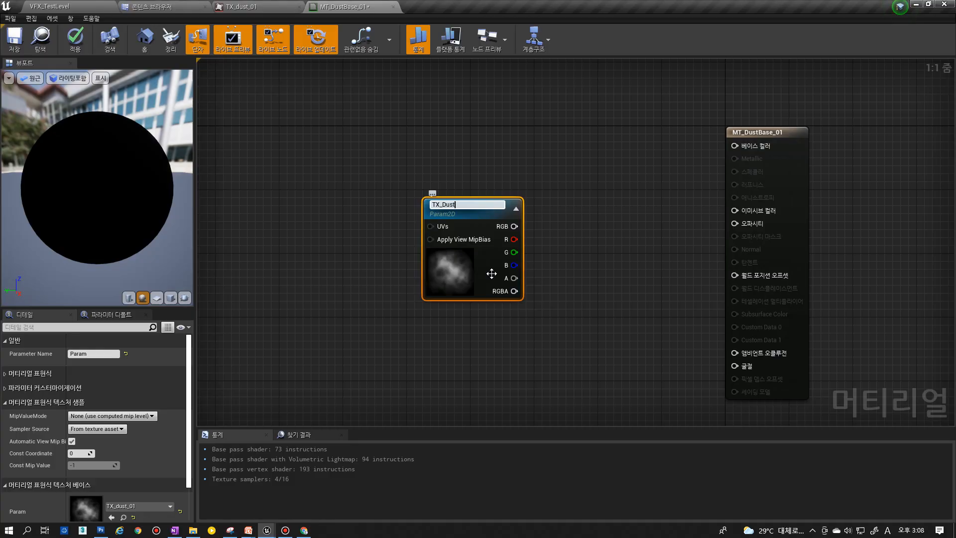
{"action": "key", "text": "Return"}
{"action": "left_click_drag", "start_coordinate": [442, 273], "coordinate": [472, 225]}
{"action": "right_click_drag", "start_coordinate": [429, 245], "coordinate": [634, 301]}
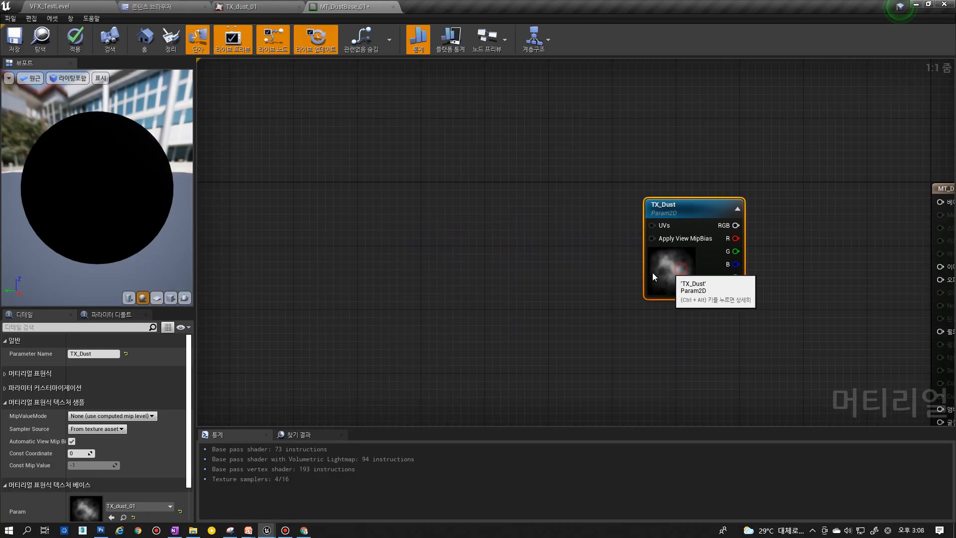
{"action": "left_click_drag", "start_coordinate": [656, 274], "coordinate": [568, 270]}
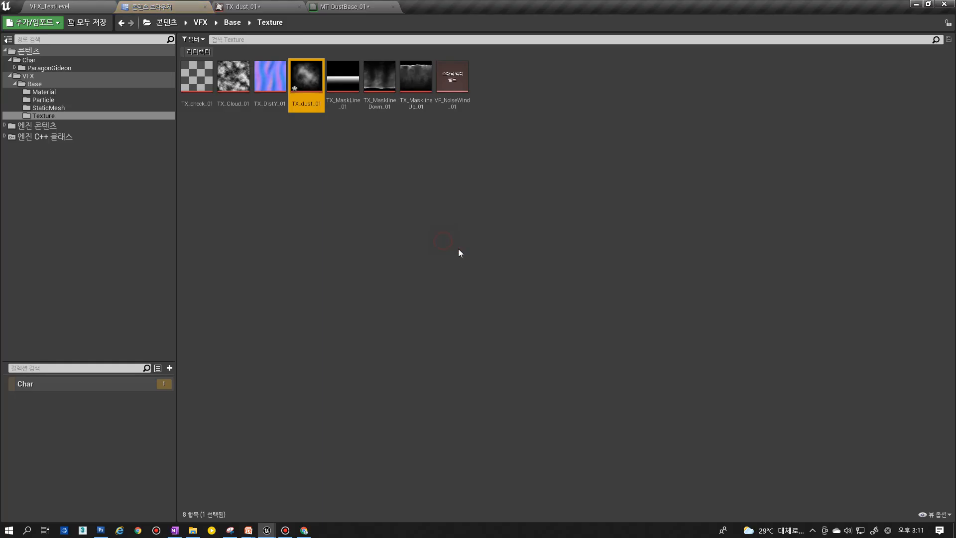
- Open the TX_dust_01 texture and turn off the red, green and blue channels to inspect its alpha alone
{"action": "double_click", "coordinate": [306, 100]}
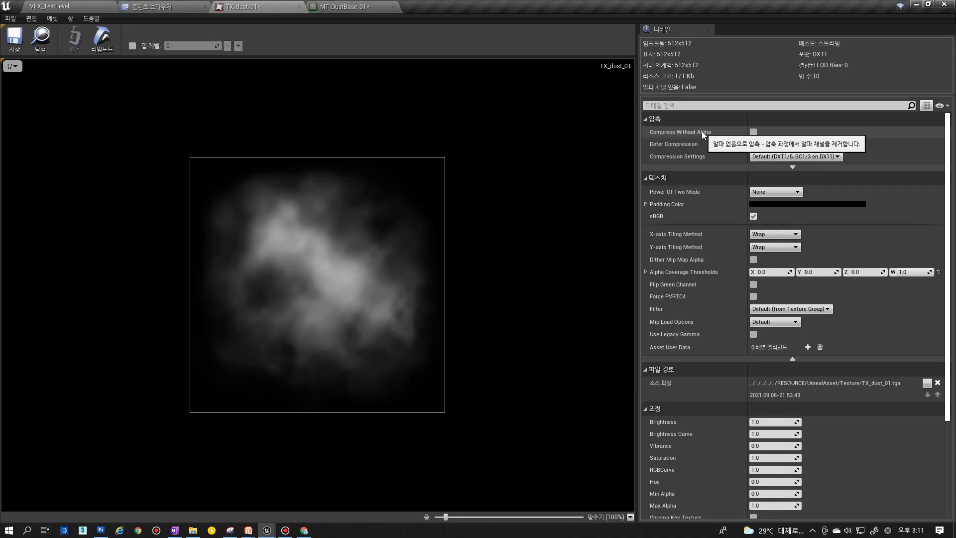
{"action": "left_click", "coordinate": [7, 68]}
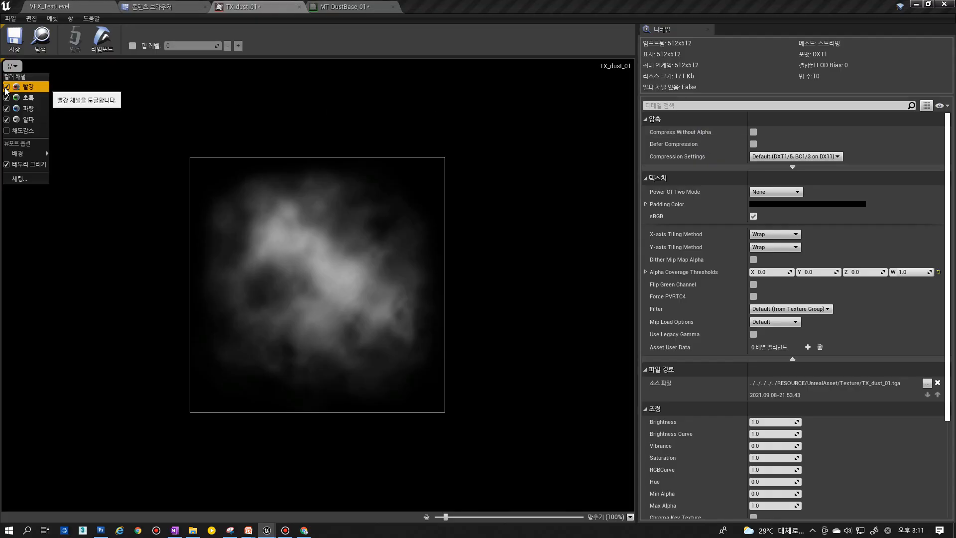
{"action": "left_click", "coordinate": [6, 109]}
{"action": "left_click", "coordinate": [6, 98]}
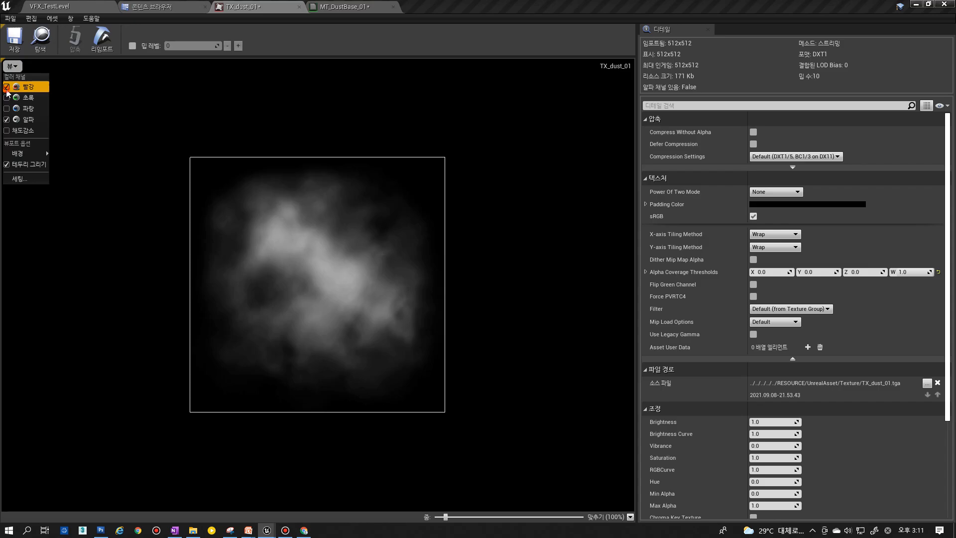
{"action": "left_click", "coordinate": [6, 87]}
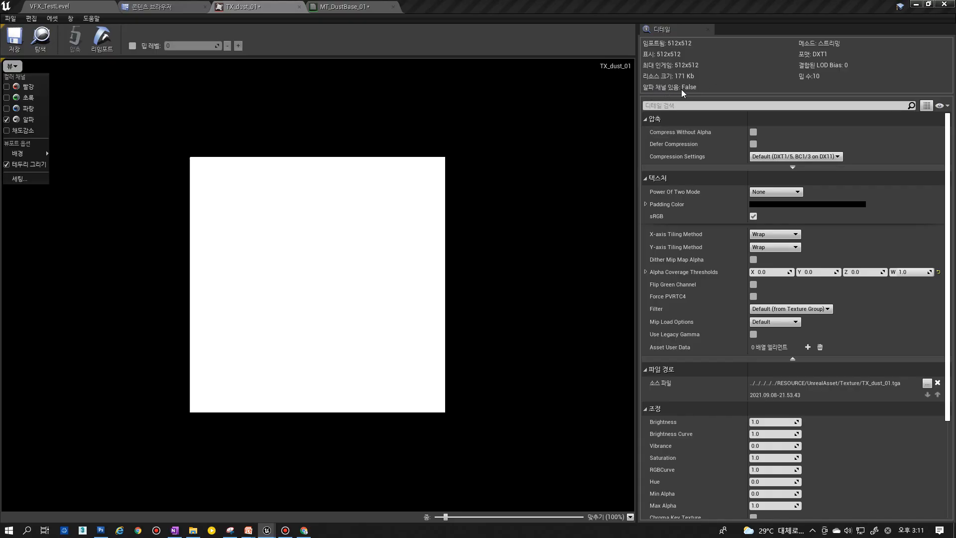
- Enable Compress Without Alpha for TX_dust_01, save the texture, and review the available Compression Settings
{"action": "left_click", "coordinate": [754, 132]}
{"action": "left_click", "coordinate": [8, 42]}
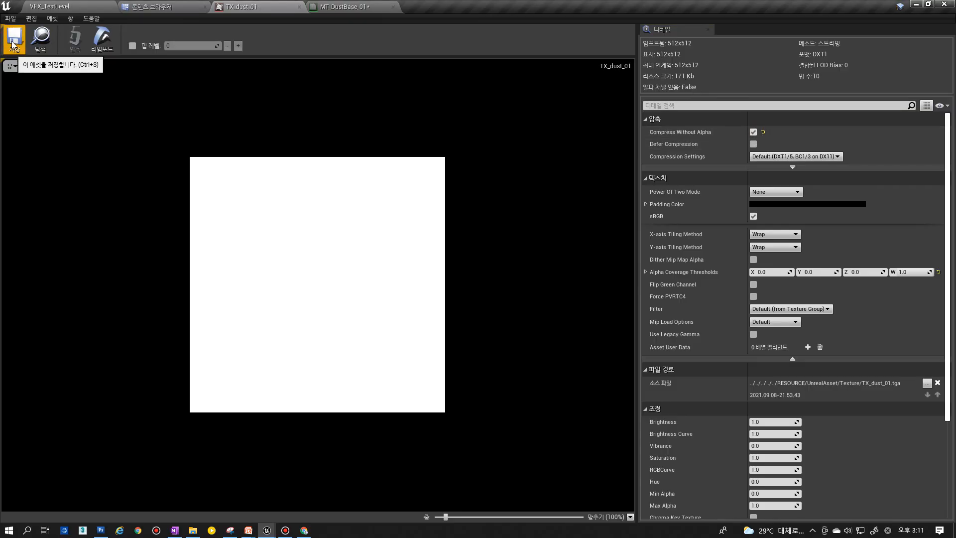
{"action": "left_click", "coordinate": [772, 156]}
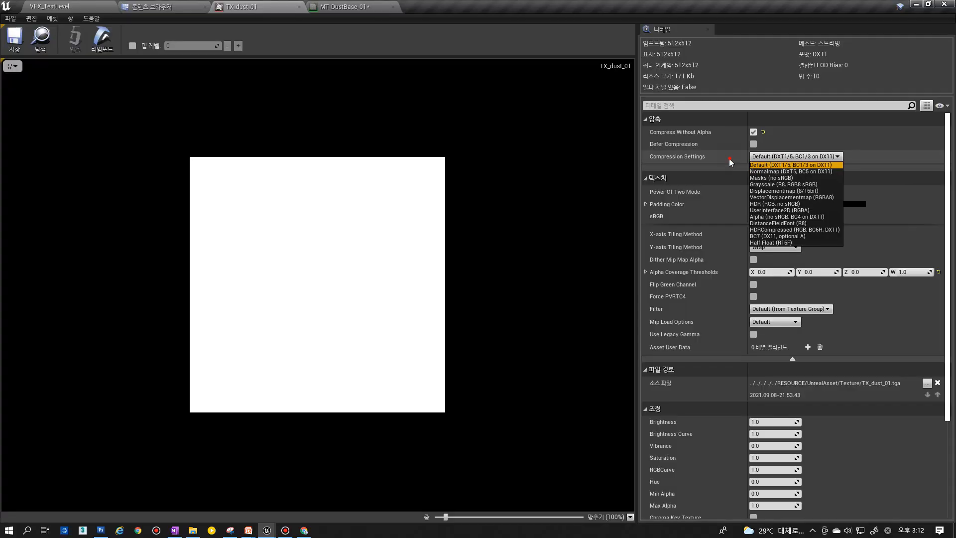
{"action": "left_click", "coordinate": [773, 160]}
- Restore the color channels in the texture preview and toggle sRGB off and on again
{"action": "left_click", "coordinate": [10, 66]}
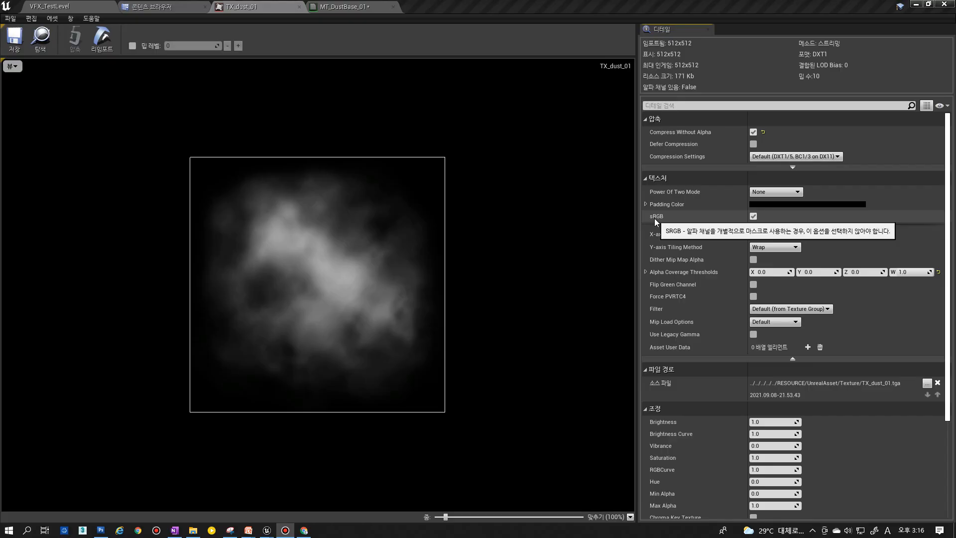
{"action": "left_click", "coordinate": [754, 217]}
{"action": "left_click", "coordinate": [755, 217]}
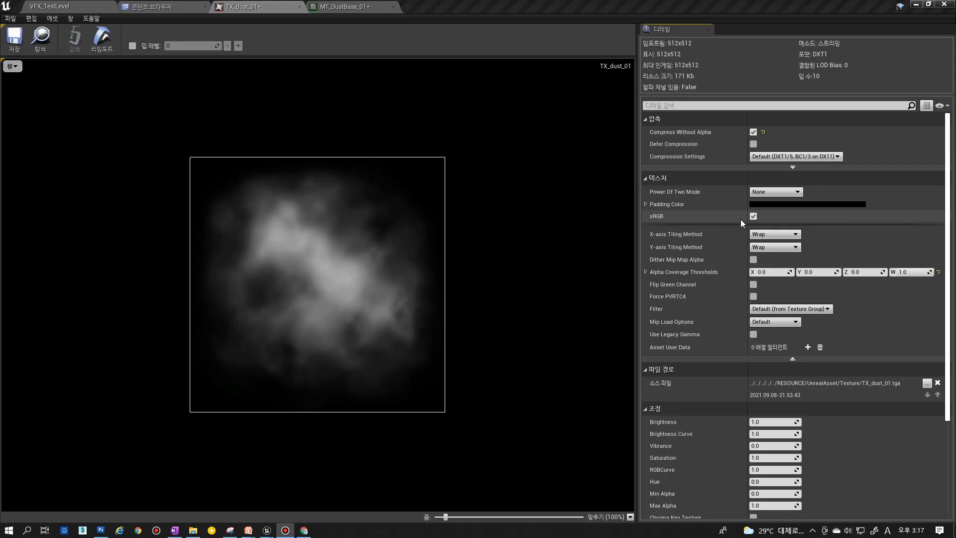
- Turn off sRGB on TX_dust_01, check the preview's channel options, and turn sRGB back on
{"action": "mouse_move", "coordinate": [663, 218]}
{"action": "left_click", "coordinate": [753, 217]}
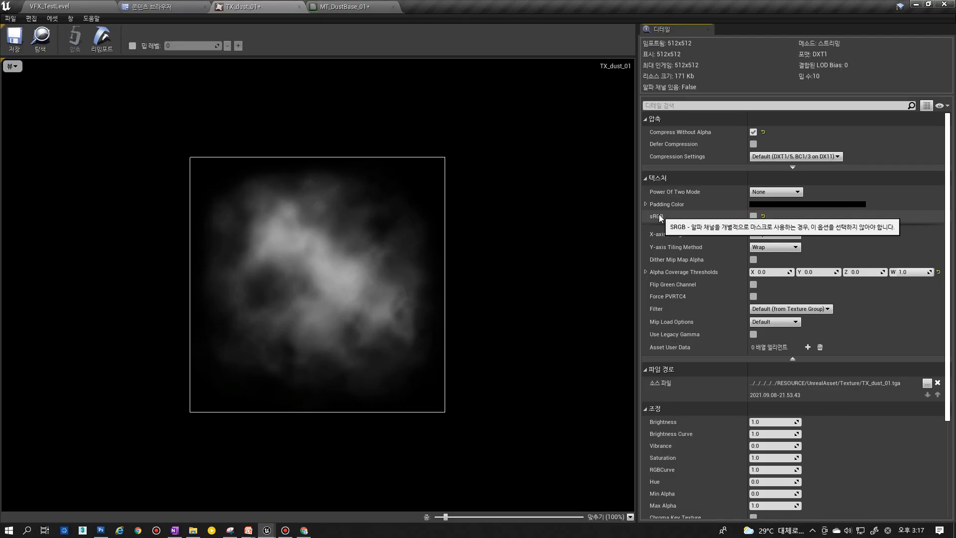
{"action": "left_click", "coordinate": [8, 66]}
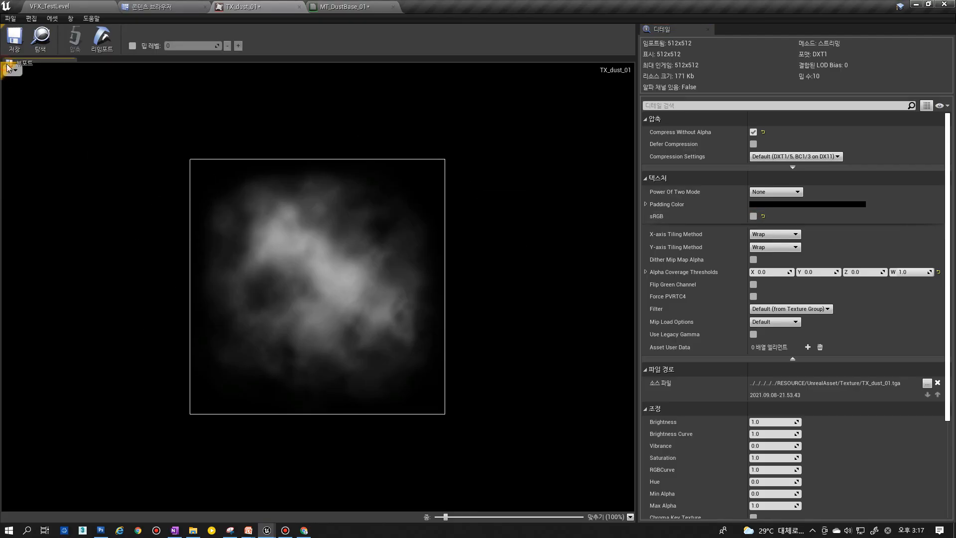
{"action": "left_click", "coordinate": [12, 77]}
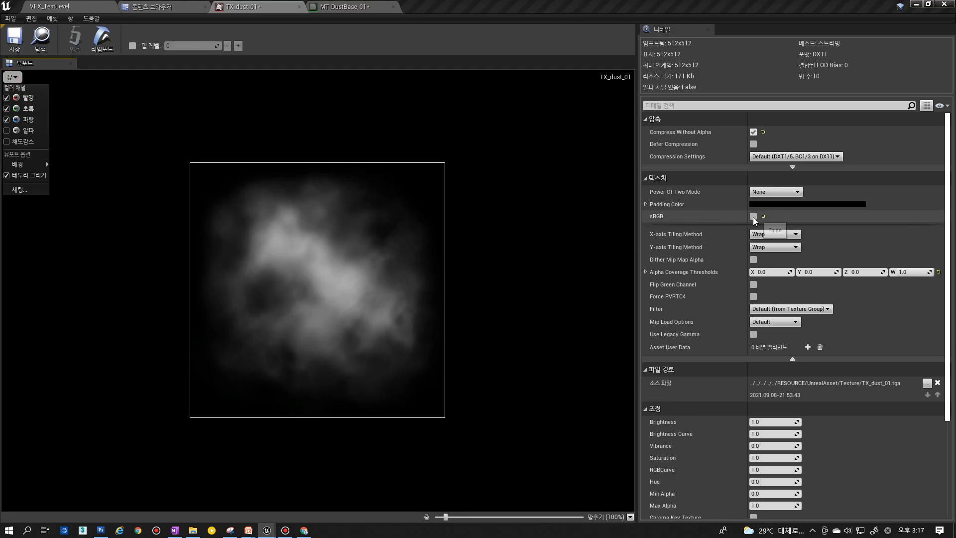
{"action": "mouse_move", "coordinate": [654, 220]}
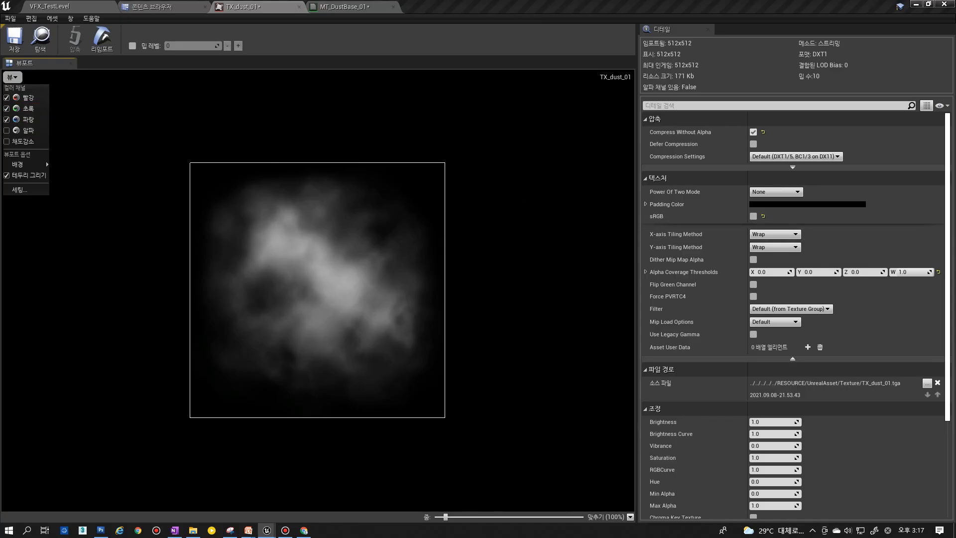
{"action": "left_click", "coordinate": [754, 217]}
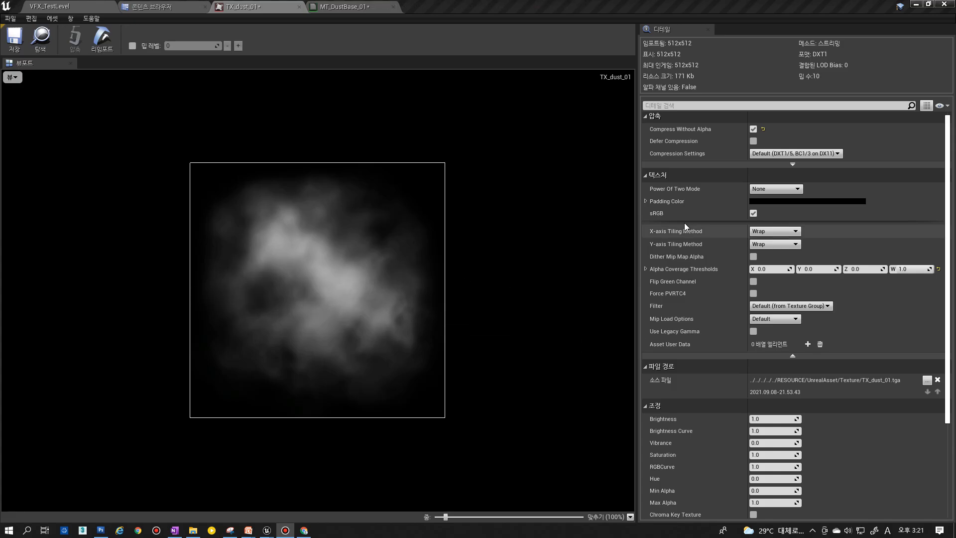
- Toggle sRGB on TX_dust_01 to compare the preview, leaving it disabled
{"action": "left_click", "coordinate": [753, 213]}
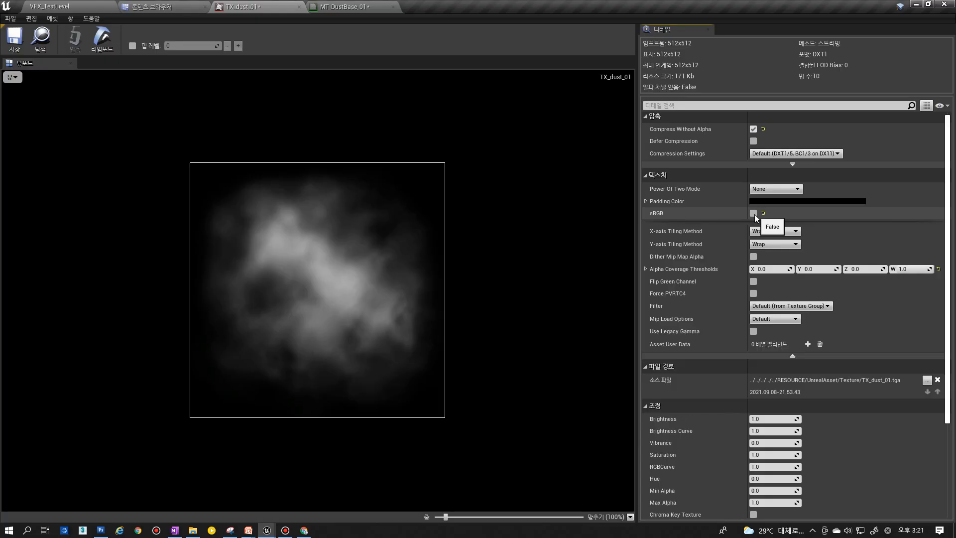
{"action": "left_click", "coordinate": [754, 213]}
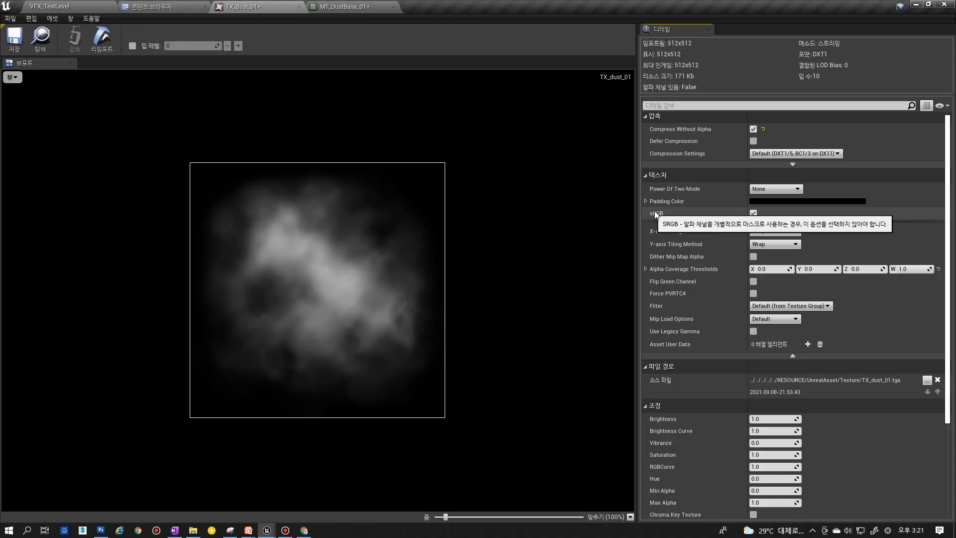
{"action": "left_click", "coordinate": [753, 213]}
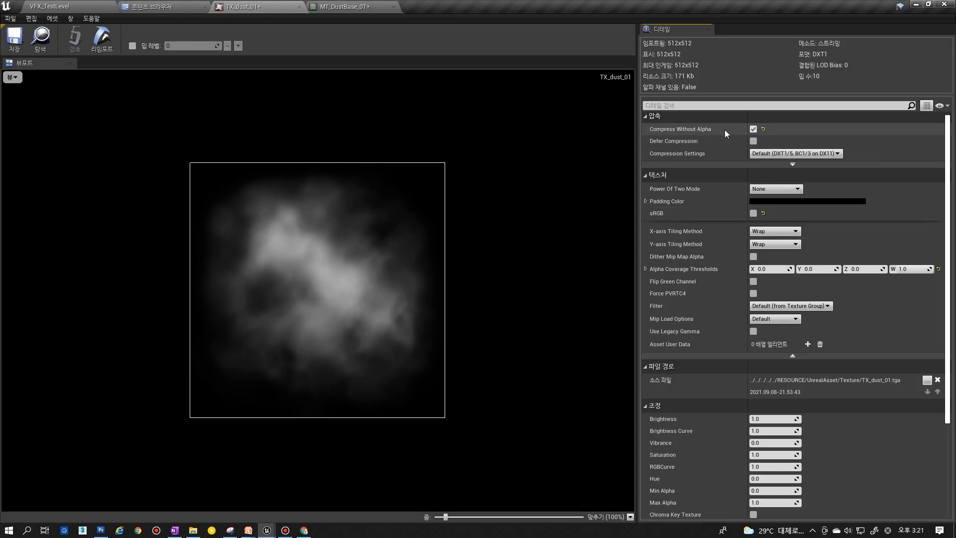
{"action": "mouse_move", "coordinate": [658, 212]}
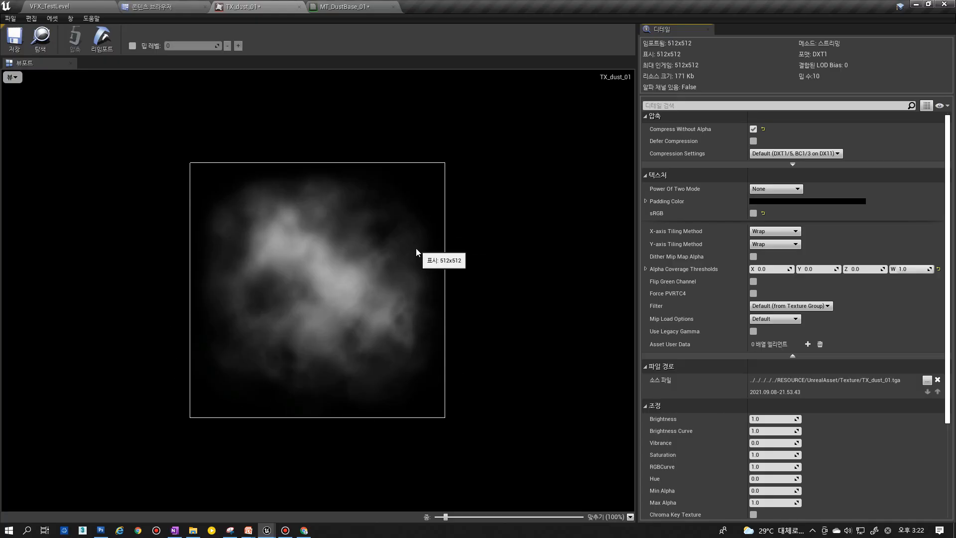
- Open the TX_MaskLine_01 texture from the Texture folder and toggle its sRGB setting, leaving it disabled
{"action": "left_click", "coordinate": [339, 5]}
{"action": "left_click", "coordinate": [232, 6]}
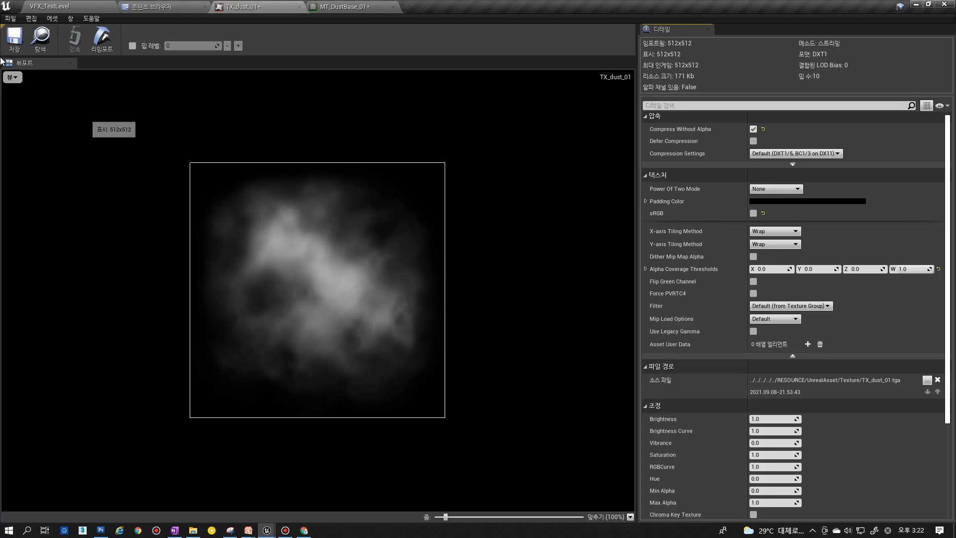
{"action": "left_click", "coordinate": [133, 7]}
{"action": "double_click", "coordinate": [341, 73]}
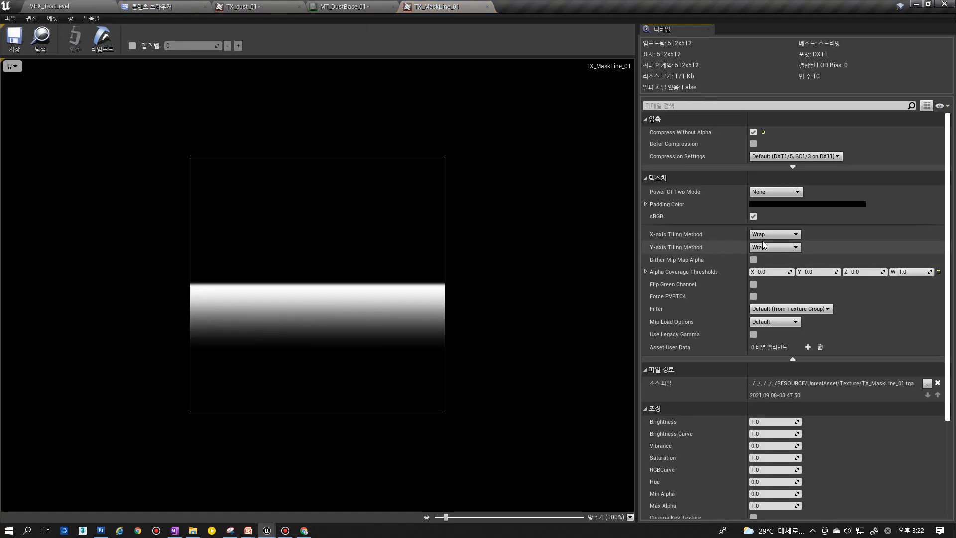
{"action": "scroll", "coordinate": [462, 312], "scroll_direction": "down", "scroll_amount": 4}
{"action": "left_click", "coordinate": [753, 216]}
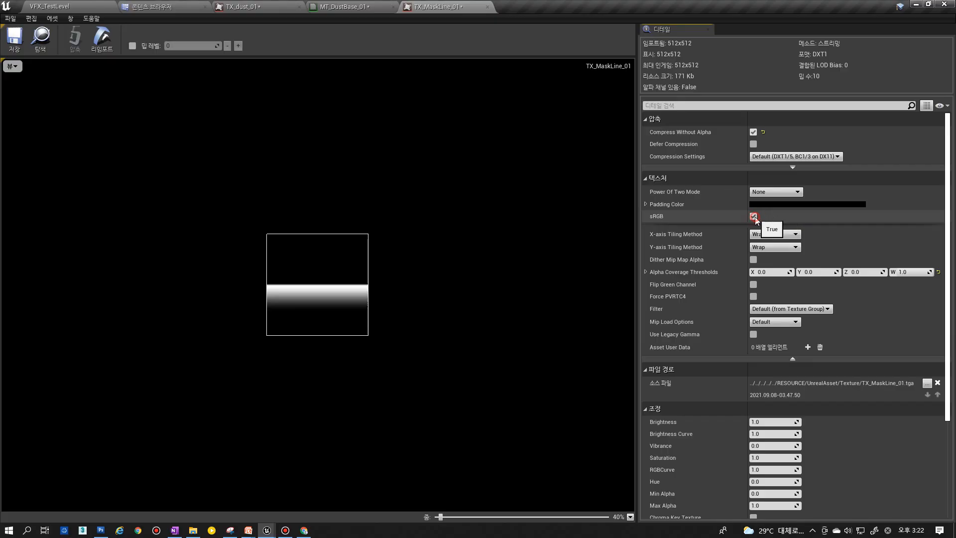
{"action": "left_click", "coordinate": [754, 217]}
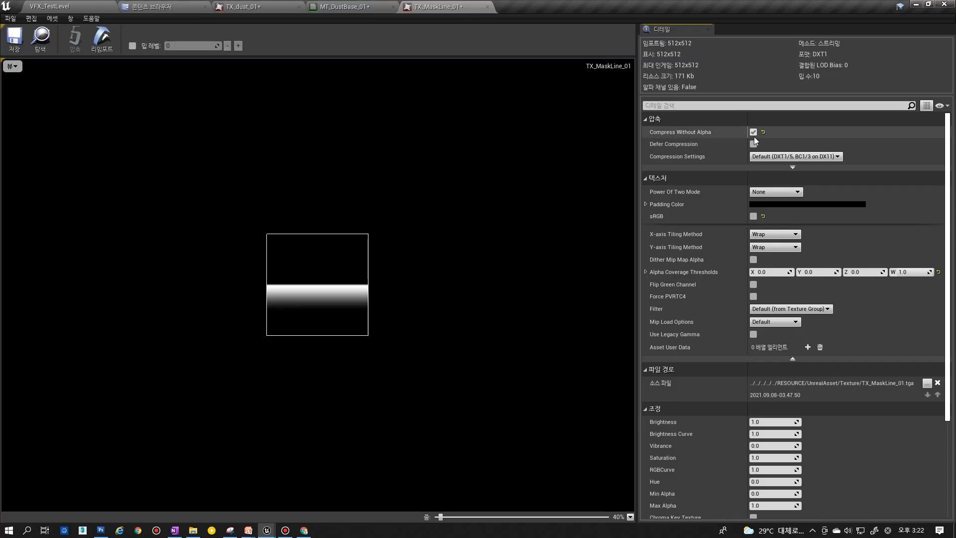
- Return to the MT_DustBase_01 graph and move the TX_Dust node lower, leaving free space before its inputs
{"action": "left_click", "coordinate": [241, 7]}
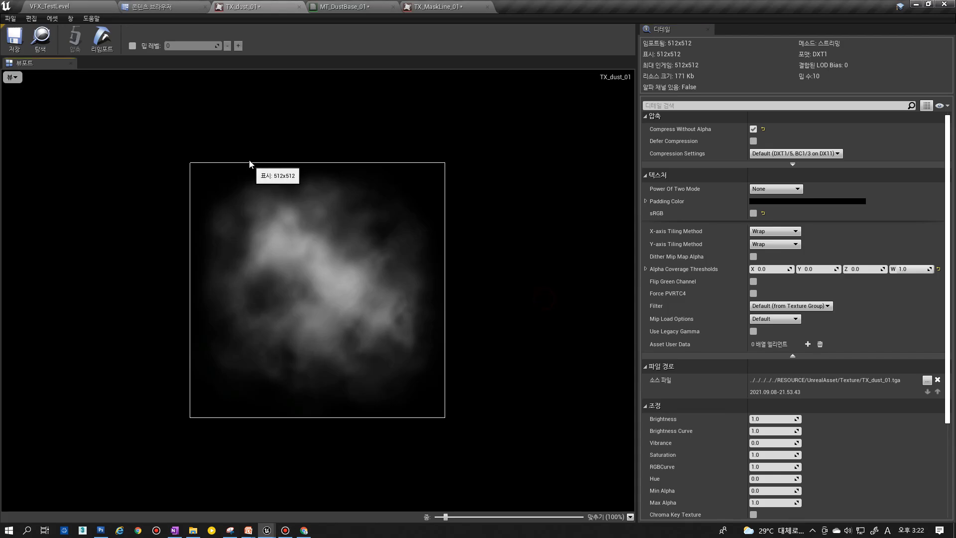
{"action": "left_click", "coordinate": [351, 8]}
{"action": "right_click_drag", "start_coordinate": [428, 302], "coordinate": [526, 298]}
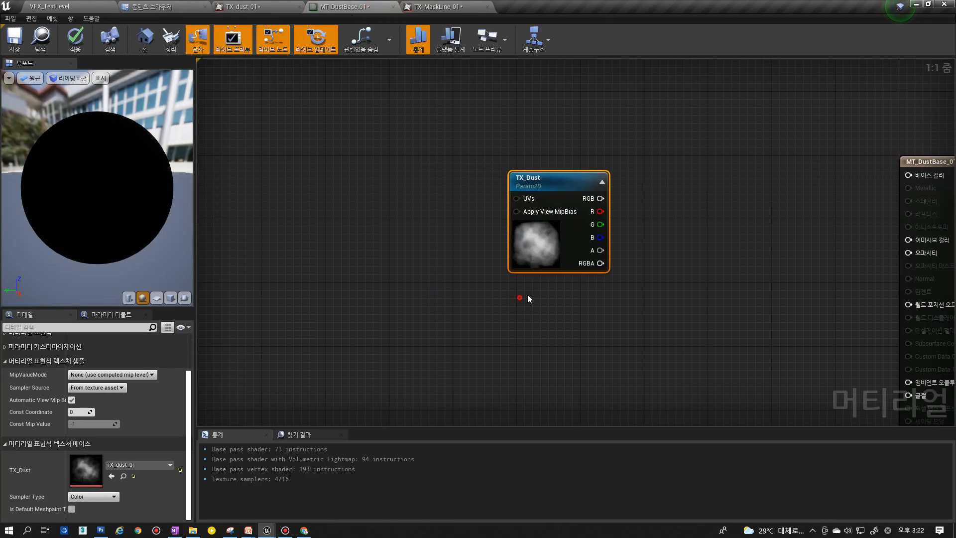
{"action": "right_click", "coordinate": [563, 289]}
{"action": "left_click_drag", "start_coordinate": [546, 247], "coordinate": [555, 319]}
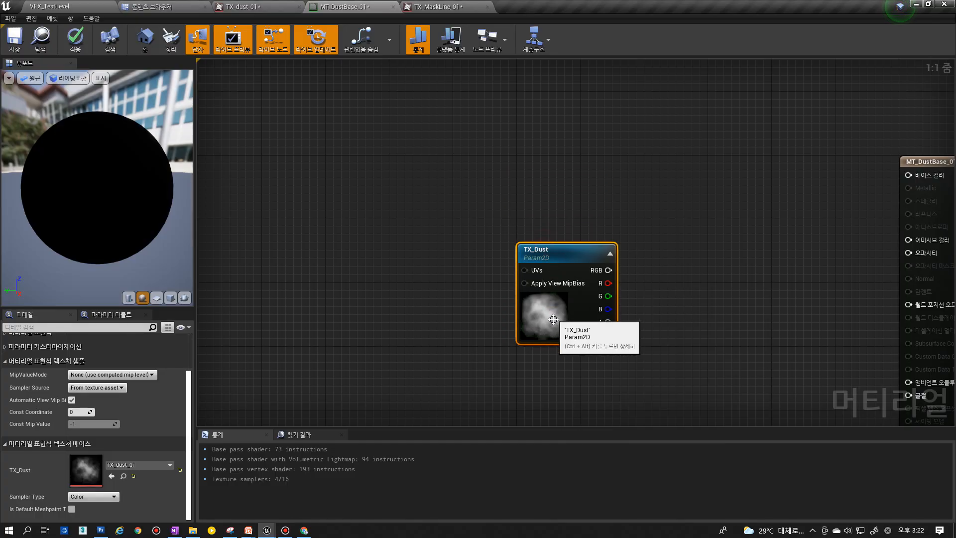
{"action": "right_click_drag", "start_coordinate": [542, 345], "coordinate": [660, 240]}
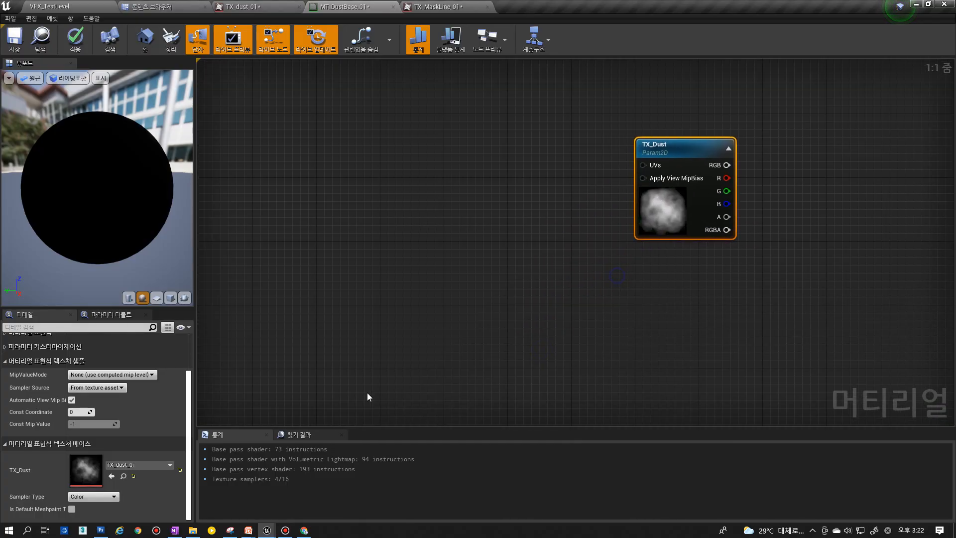
{"action": "scroll", "coordinate": [497, 298], "scroll_direction": "down", "scroll_amount": 1}
{"action": "right_click", "coordinate": [482, 319]}
{"action": "left_click", "coordinate": [438, 293]}
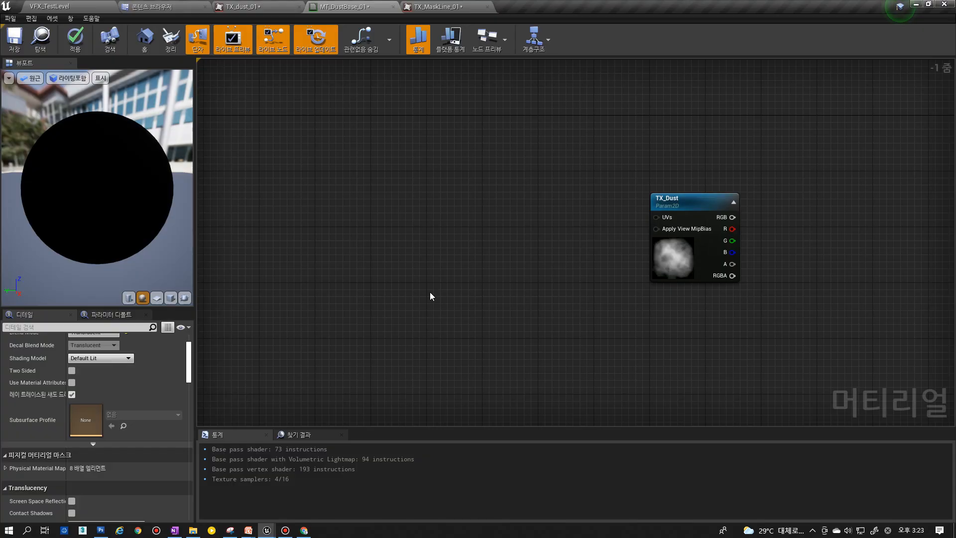
{"action": "mouse_move", "coordinate": [652, 258]}
{"action": "left_mouse_down"}
{"action": "mouse_move", "coordinate": [668, 262]}
{"action": "mouse_move", "coordinate": [652, 265]}
{"action": "left_mouse_up"}
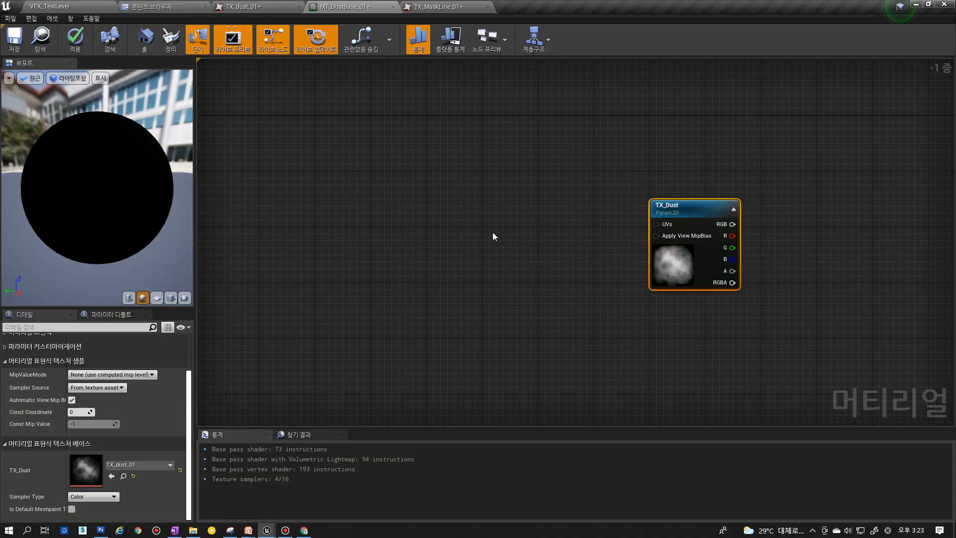
- Add a TexCoord node ahead of the TX_Dust node in the material graph
{"action": "left_click", "coordinate": [476, 206]}
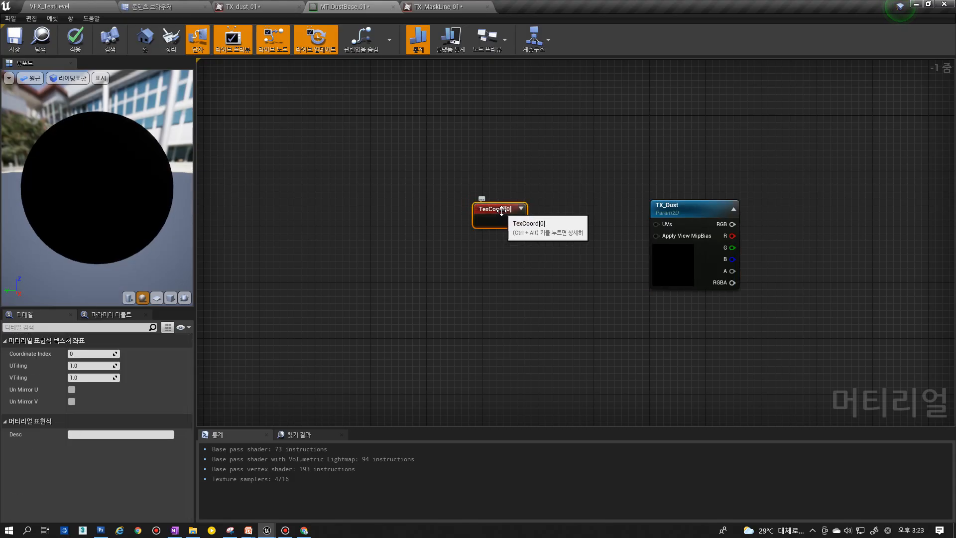
{"action": "mouse_move", "coordinate": [500, 214]}
{"action": "left_mouse_down"}
{"action": "mouse_move", "coordinate": [463, 199]}
{"action": "mouse_move", "coordinate": [499, 206]}
{"action": "left_mouse_up"}
{"action": "left_click", "coordinate": [684, 223]}
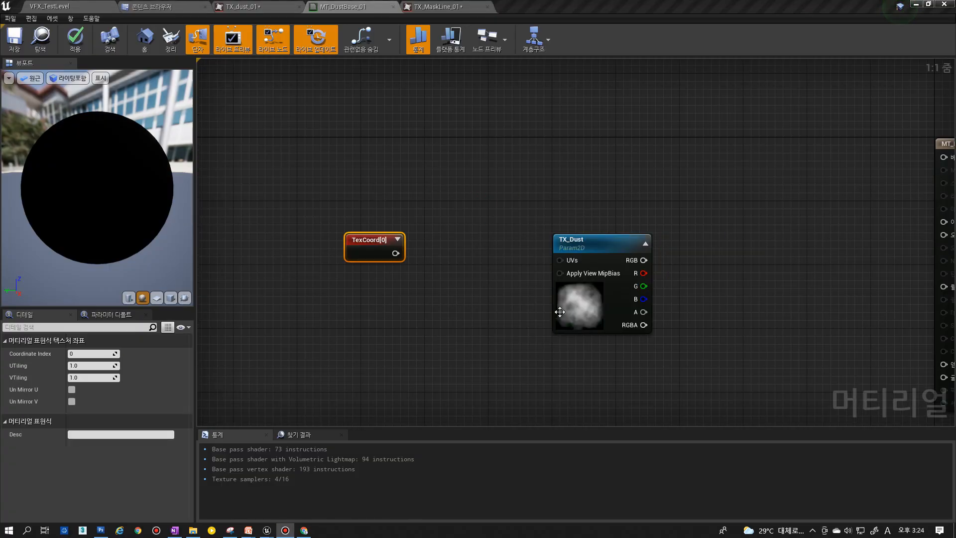
- Add a Subtract node with TexCoord wired into its A input, and line it up with the TX_Dust node
{"action": "left_click", "coordinate": [408, 277]}
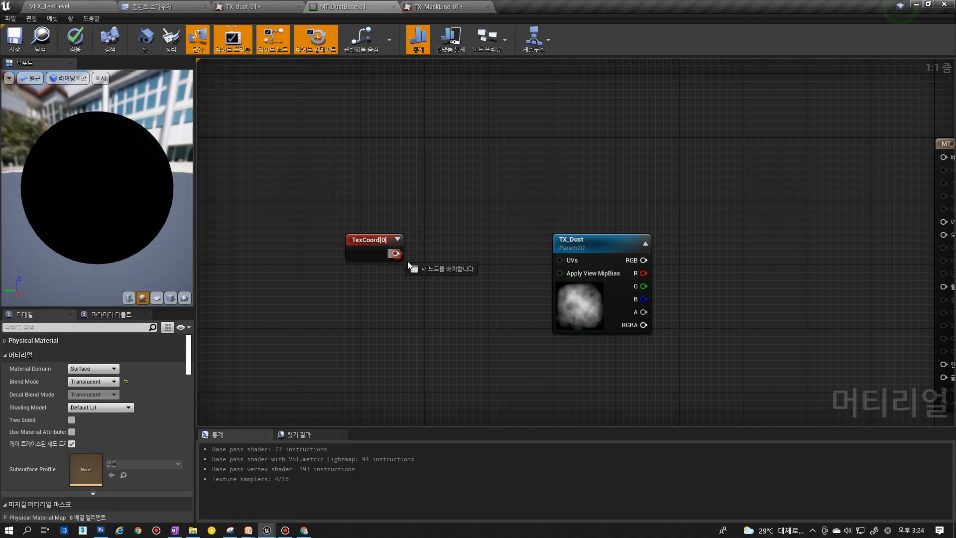
{"action": "left_click_drag", "start_coordinate": [408, 264], "coordinate": [419, 272]}
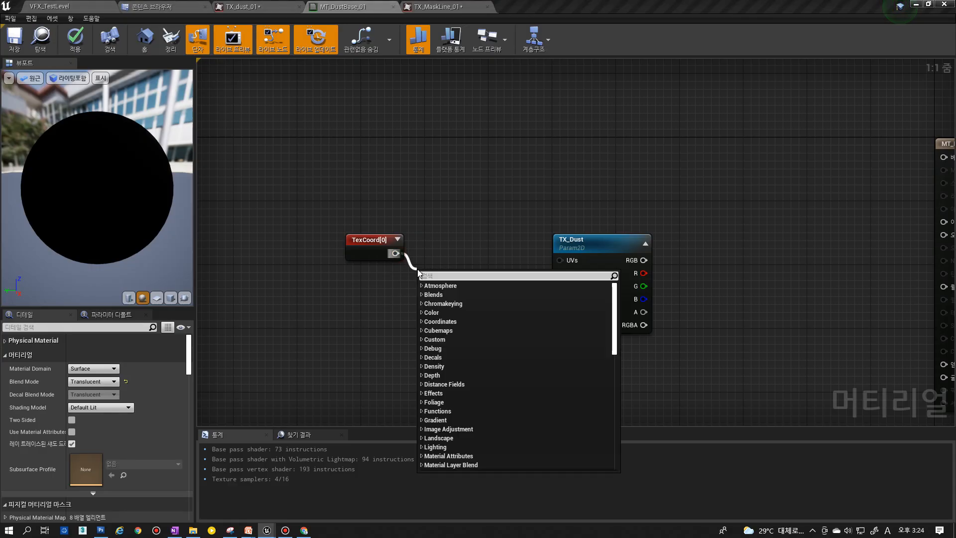
{"action": "left_click", "coordinate": [411, 249]}
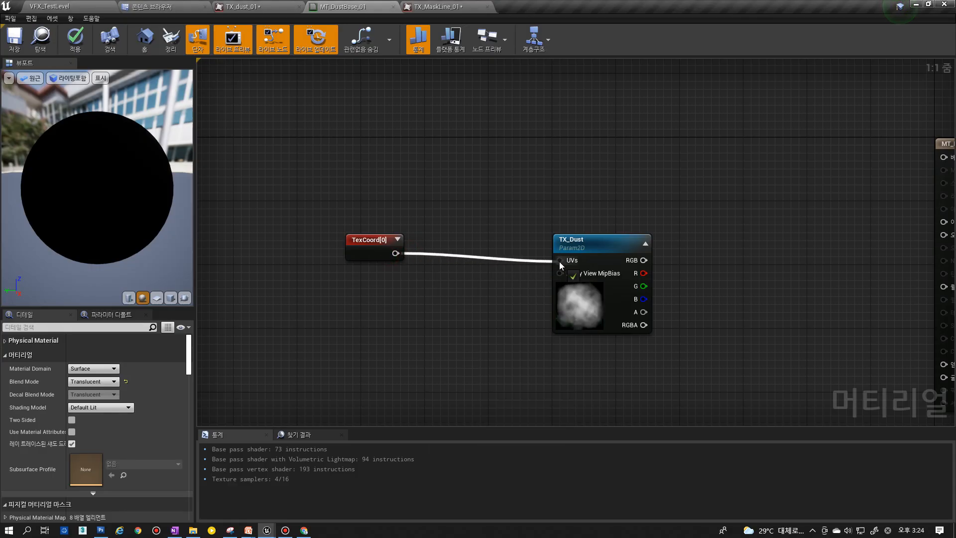
{"action": "left_click_drag", "start_coordinate": [560, 261], "coordinate": [437, 273]}
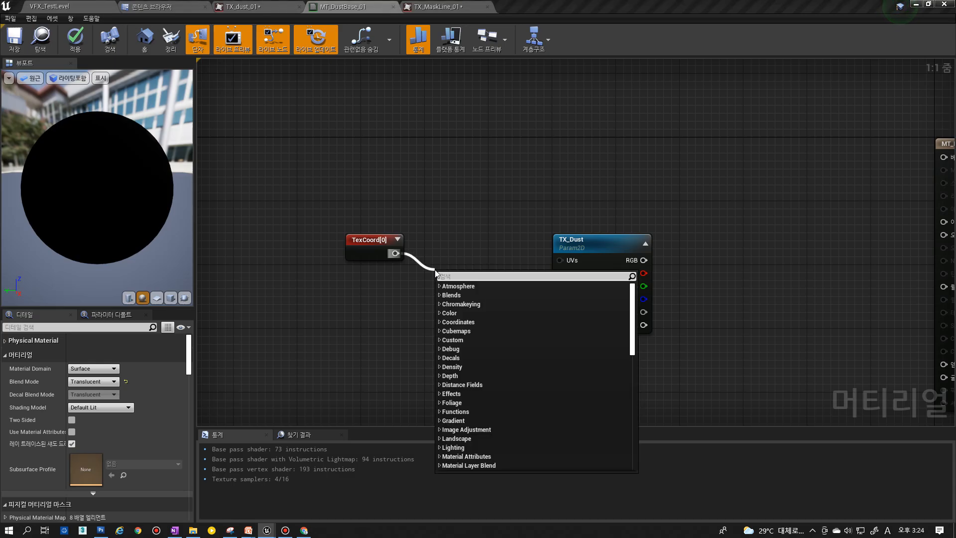
{"action": "type", "text": "sub"}
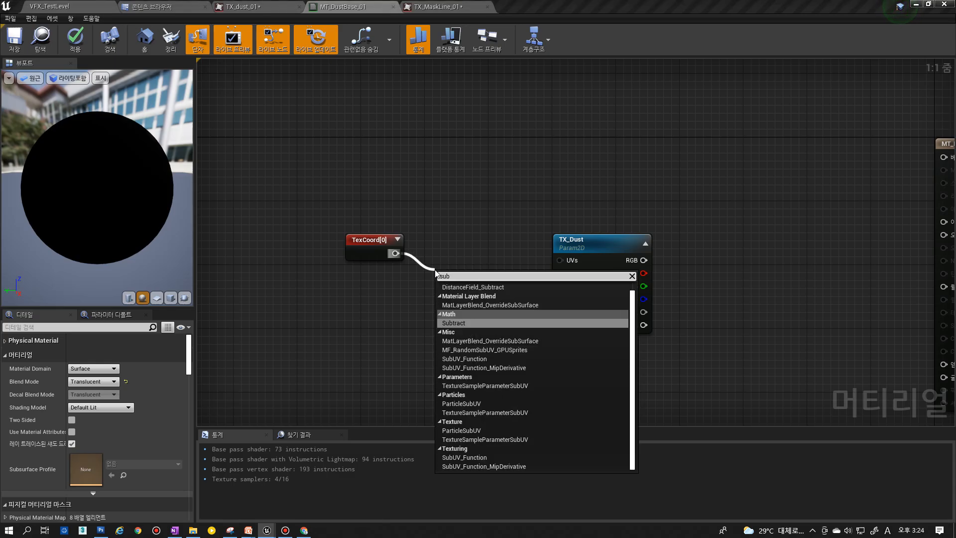
{"action": "key", "text": "Return"}
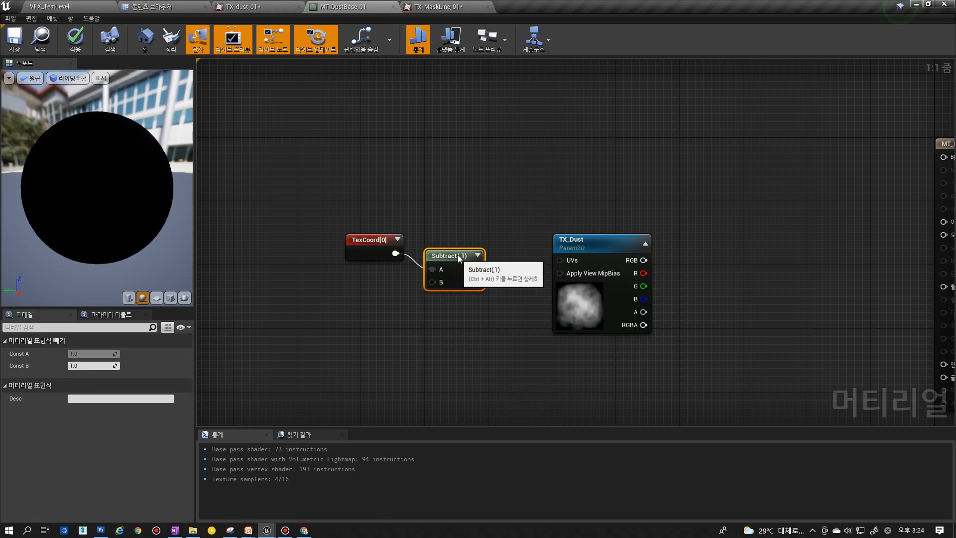
{"action": "left_click_drag", "start_coordinate": [467, 245], "coordinate": [467, 237]}
{"action": "left_click_drag", "start_coordinate": [587, 278], "coordinate": [570, 270]}
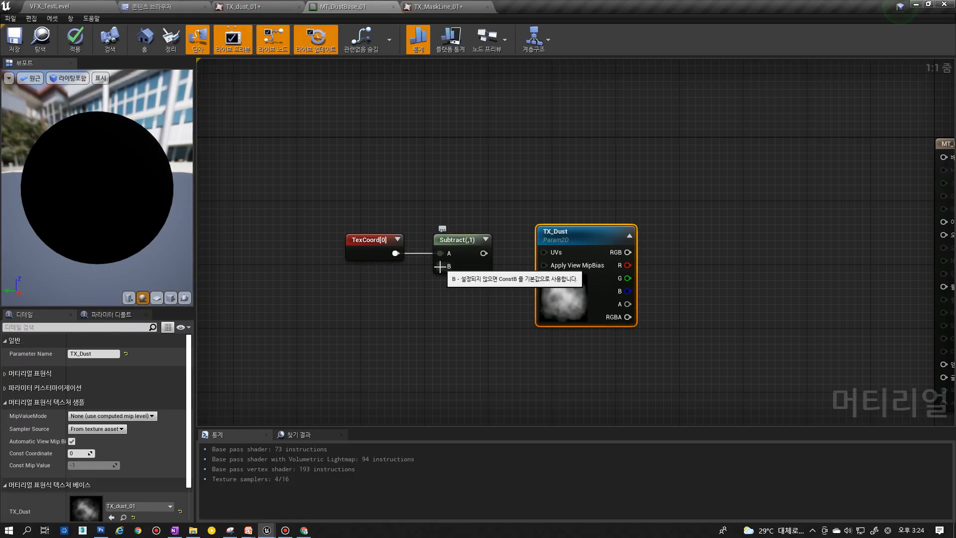
- Select TX_check_01 in the Texture folder and add it to the material graph as a Texture Sample below TexCoord
{"action": "right_click", "coordinate": [419, 310]}
{"action": "left_click", "coordinate": [419, 310]}
{"action": "right_click_drag", "start_coordinate": [403, 304], "coordinate": [509, 299]}
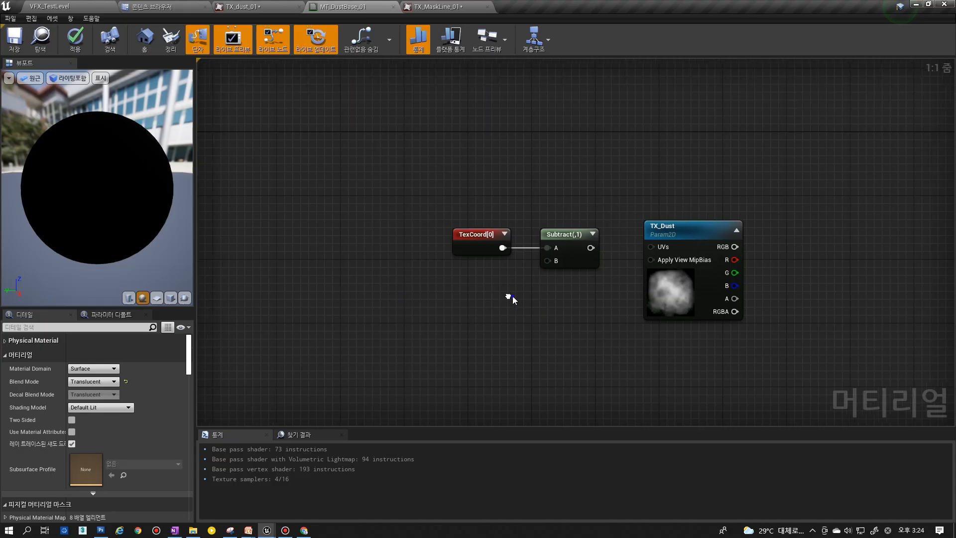
{"action": "right_click", "coordinate": [513, 297]}
{"action": "left_click", "coordinate": [533, 280]}
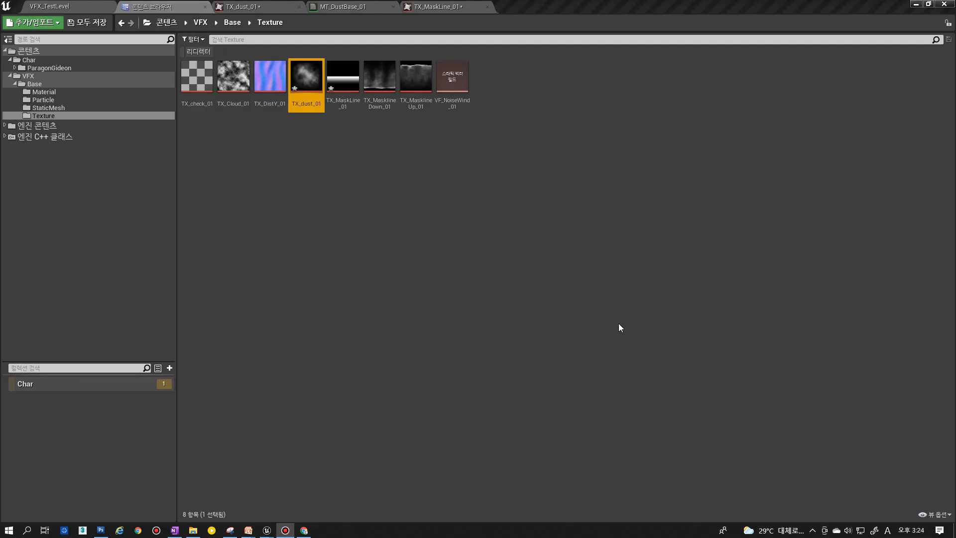
{"action": "left_click", "coordinate": [197, 82]}
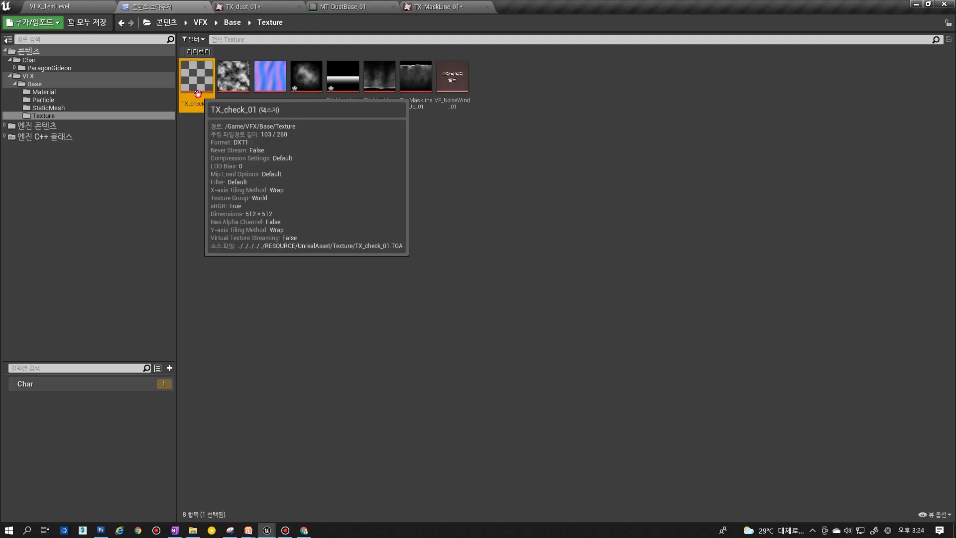
{"action": "left_click", "coordinate": [435, 7]}
{"action": "left_click", "coordinate": [358, 6]}
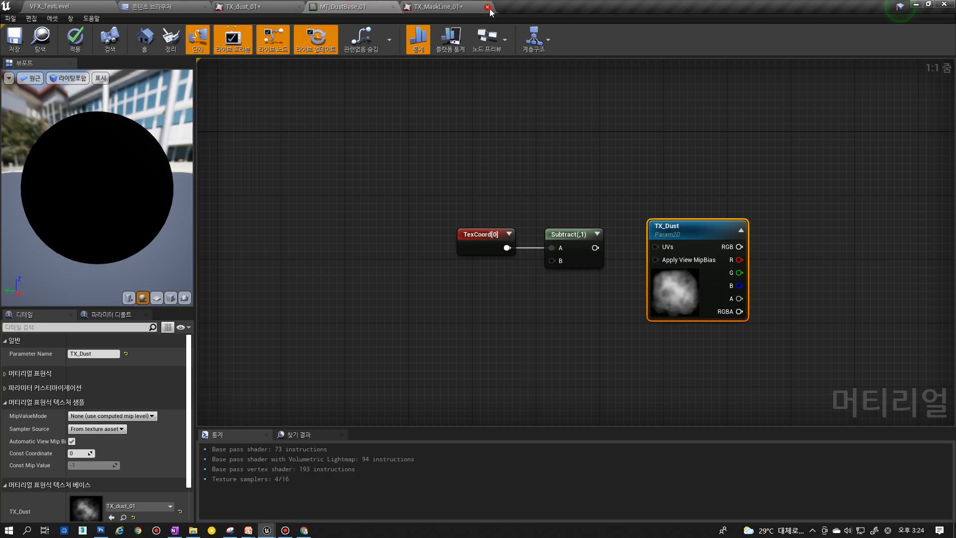
{"action": "left_click", "coordinate": [398, 267]}
- Route the Texture Sample's RGB output through a ComponentMask (R G) node into Subtract's B input, aligning the nodes
{"action": "left_click_drag", "start_coordinate": [453, 292], "coordinate": [444, 309]}
{"action": "type", "text": "mask"}
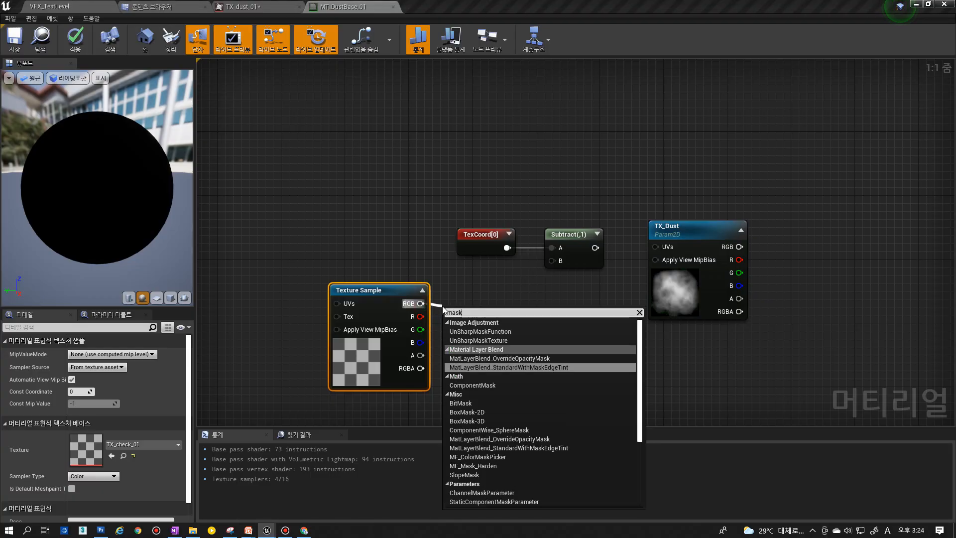
{"action": "key", "text": "Return"}
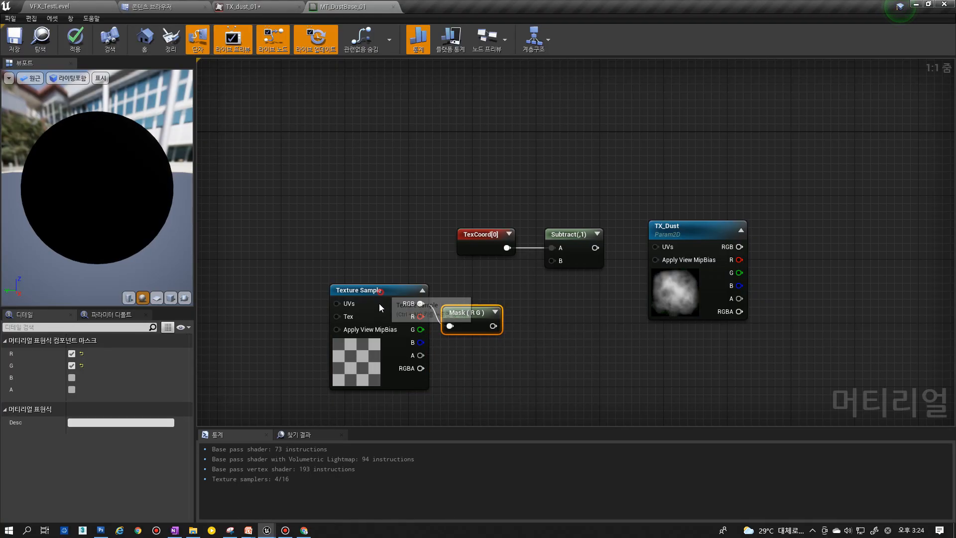
{"action": "left_click_drag", "start_coordinate": [379, 303], "coordinate": [378, 319]}
{"action": "left_click_drag", "start_coordinate": [470, 313], "coordinate": [583, 243]}
{"action": "left_click", "coordinate": [548, 273]}
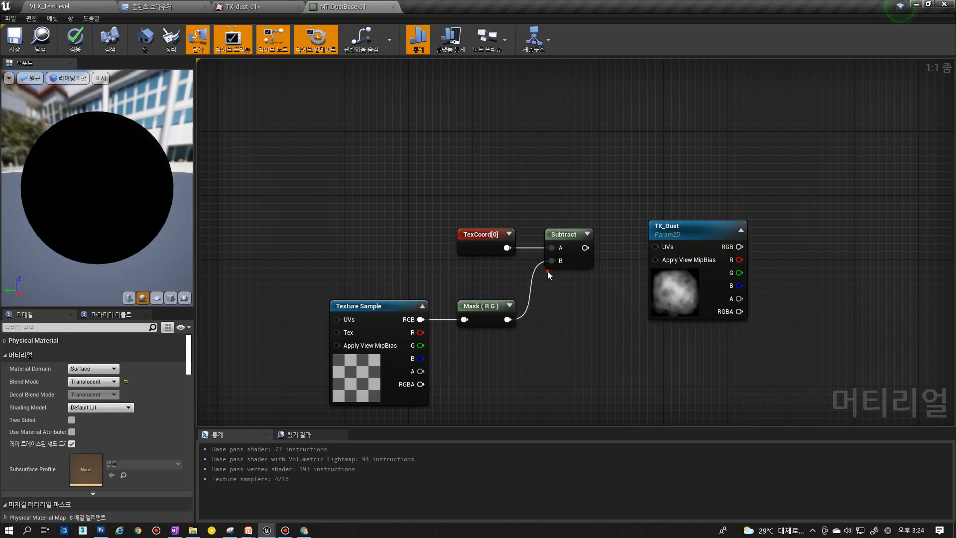
- Insert a Multiply node with Const A set to 1 between the mask and Subtract's B input, and wire Subtract into TX_Dust's UVs
{"action": "left_click", "coordinate": [534, 297]}
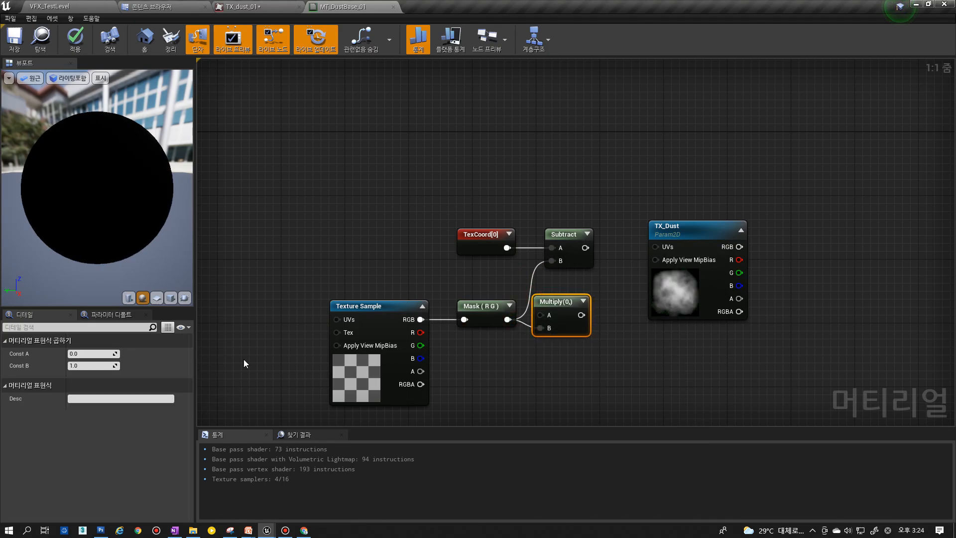
{"action": "left_click", "coordinate": [99, 354]}
{"action": "type", "text": "1"}
{"action": "key", "text": "Return"}
{"action": "left_click_drag", "start_coordinate": [581, 316], "coordinate": [656, 246]}
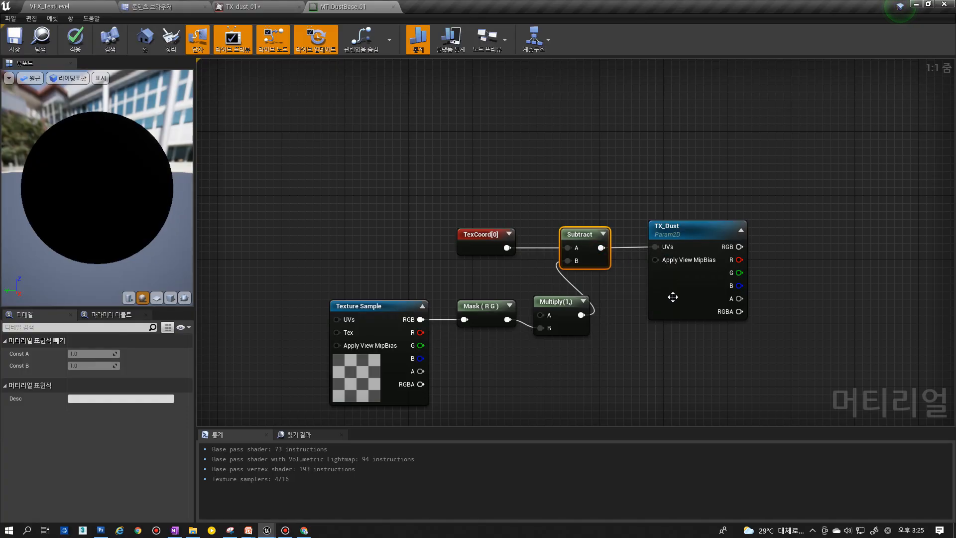
- Expand the previews of the Multiply and Subtract nodes, and space Subtract and TX_Dust farther apart
{"action": "left_click", "coordinate": [369, 374]}
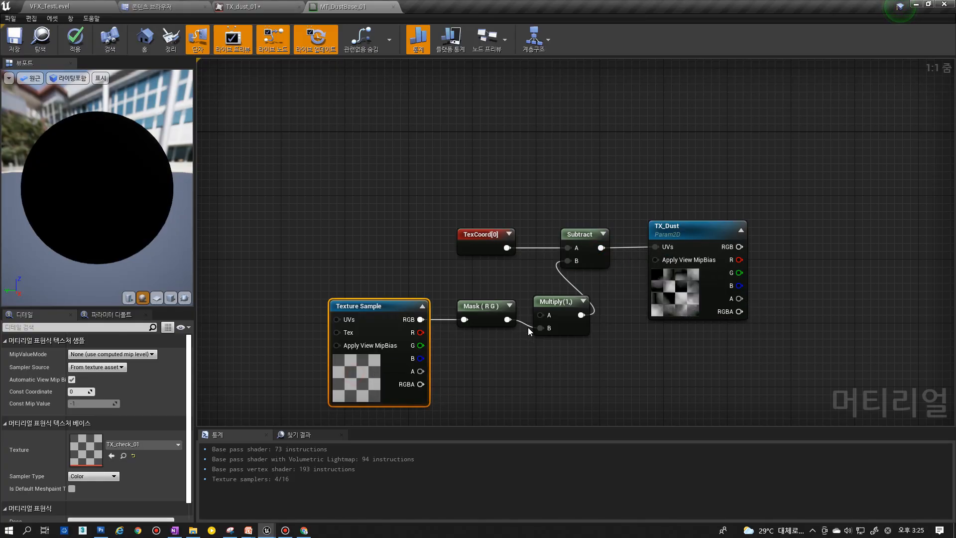
{"action": "left_click", "coordinate": [583, 301]}
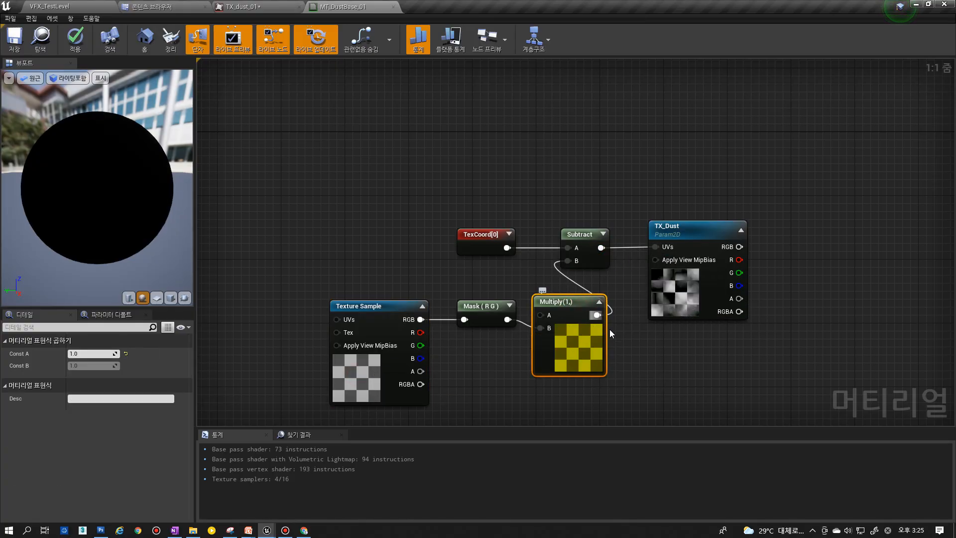
{"action": "left_click", "coordinate": [603, 234]}
{"action": "left_click_drag", "start_coordinate": [714, 289], "coordinate": [795, 289]}
{"action": "left_click_drag", "start_coordinate": [583, 283], "coordinate": [646, 283]}
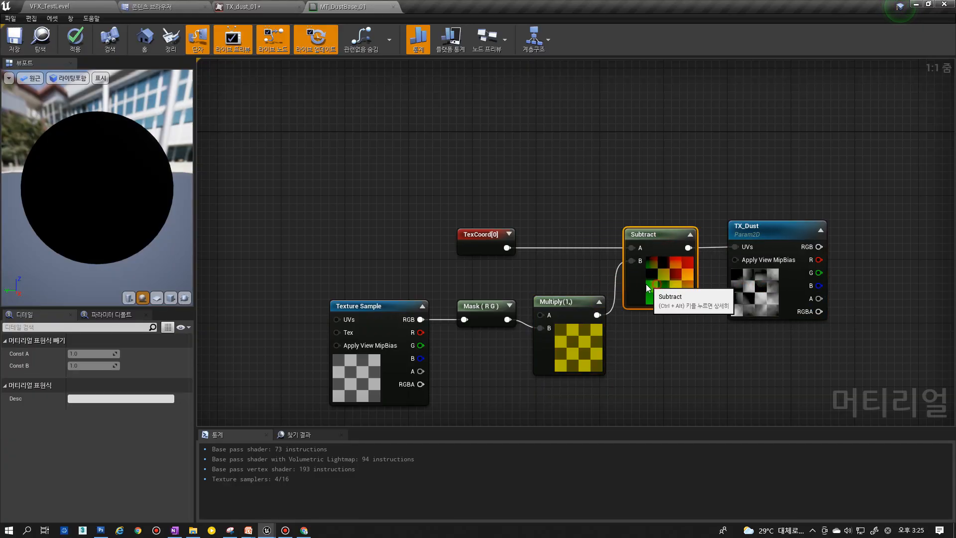
- Connect TX_Dust's RGB output to the material's emissive color and show the preview on a plane
{"action": "left_click", "coordinate": [773, 292]}
{"action": "right_click_drag", "start_coordinate": [773, 293], "coordinate": [595, 296]}
{"action": "left_click_drag", "start_coordinate": [649, 251], "coordinate": [882, 220]}
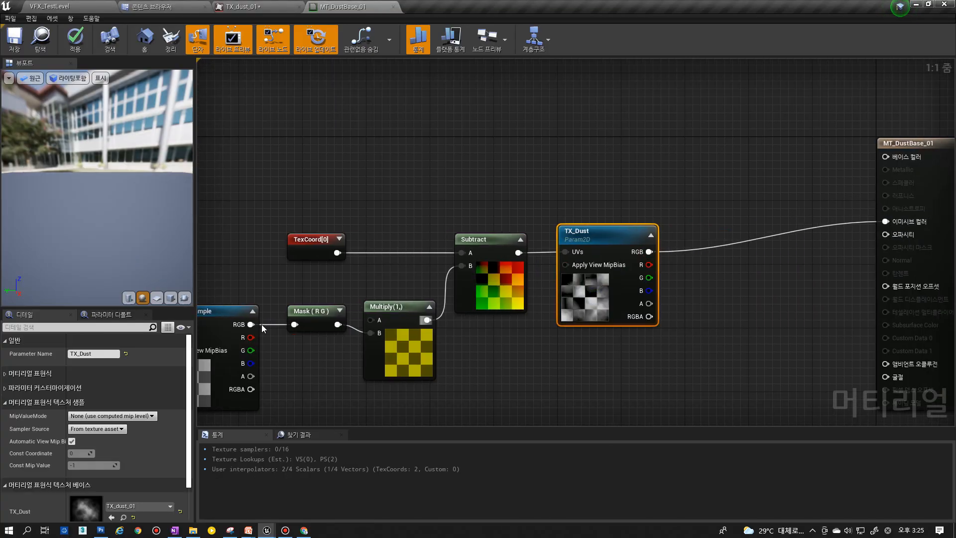
{"action": "left_click", "coordinate": [157, 297]}
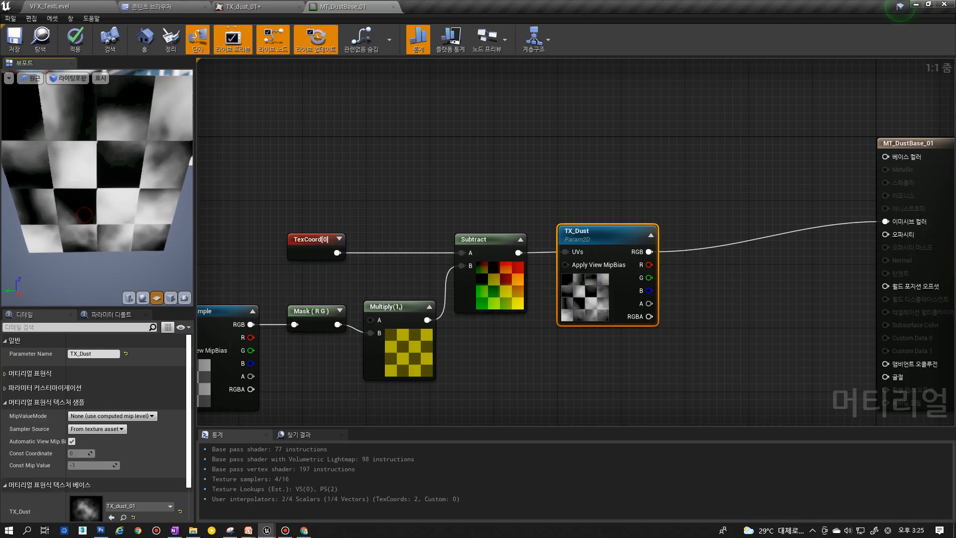
- Try 0.1 and 0.2 for the Multiply node's Const A, and settle on 0.1
{"action": "left_click", "coordinate": [375, 364]}
{"action": "left_click", "coordinate": [90, 354]}
{"action": "type", "text": "0.1"}
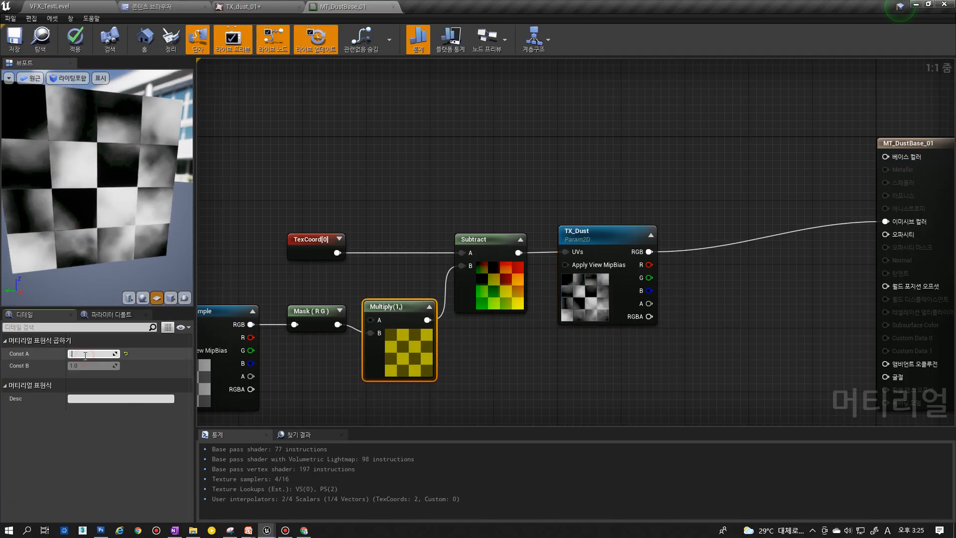
{"action": "key", "text": "Return"}
{"action": "type", "text": "0.2"}
{"action": "key", "text": "Return"}
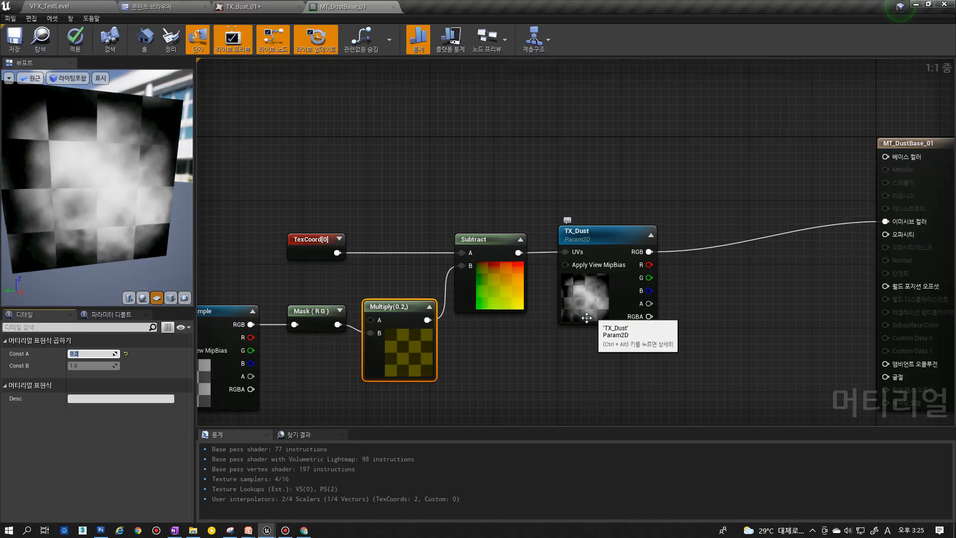
{"action": "type", "text": "0.1"}
{"action": "key", "text": "Return"}
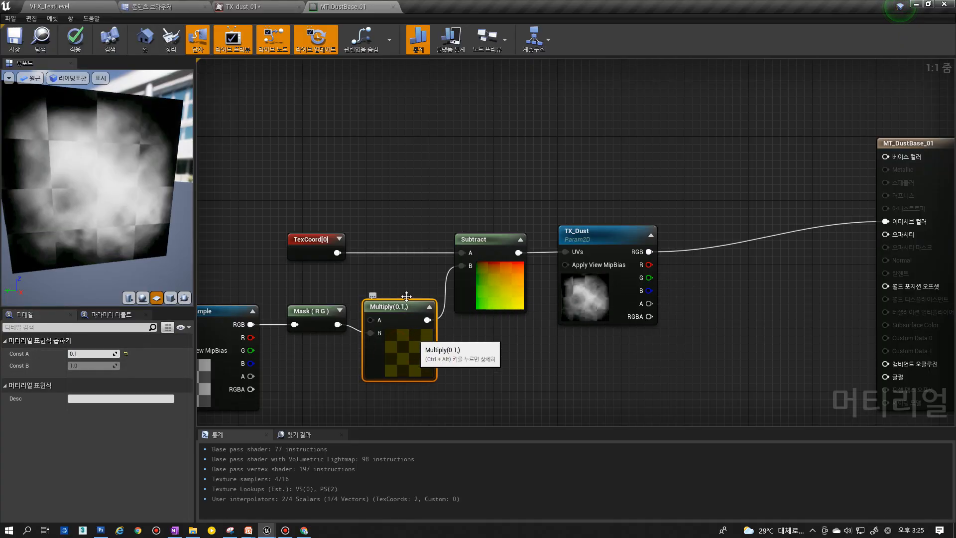
- Examine how the checker texture distorts the dust in the plane preview, reviewing the Texture Sample, Multiply and Subtract nodes
{"action": "right_click_drag", "start_coordinate": [280, 363], "coordinate": [399, 339]}
{"action": "left_click", "coordinate": [365, 325]}
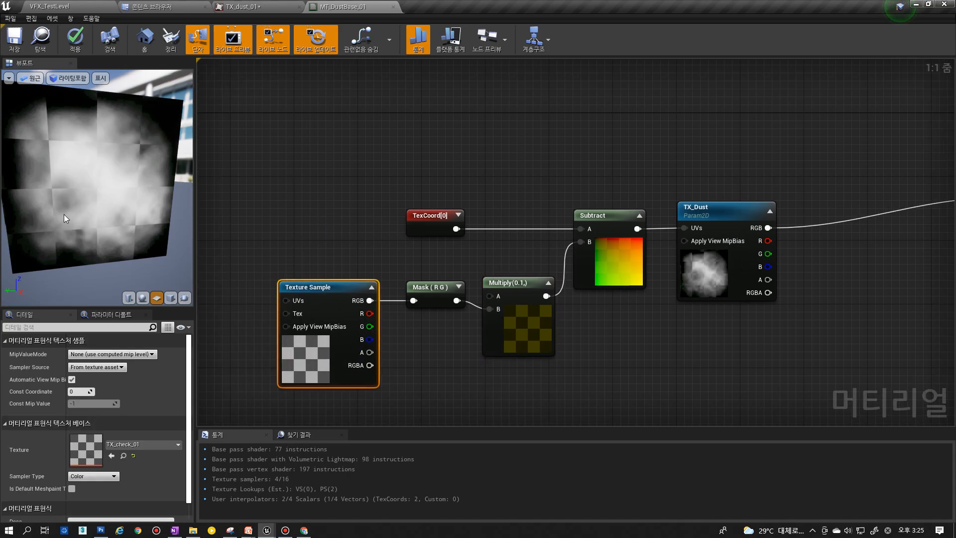
{"action": "left_click_drag", "start_coordinate": [64, 214], "coordinate": [67, 231]}
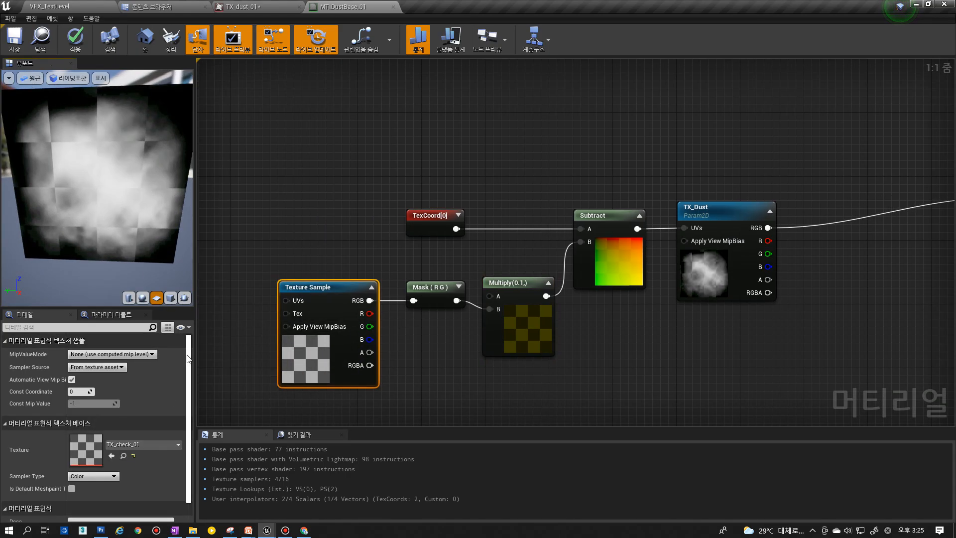
{"action": "left_click", "coordinate": [409, 255]}
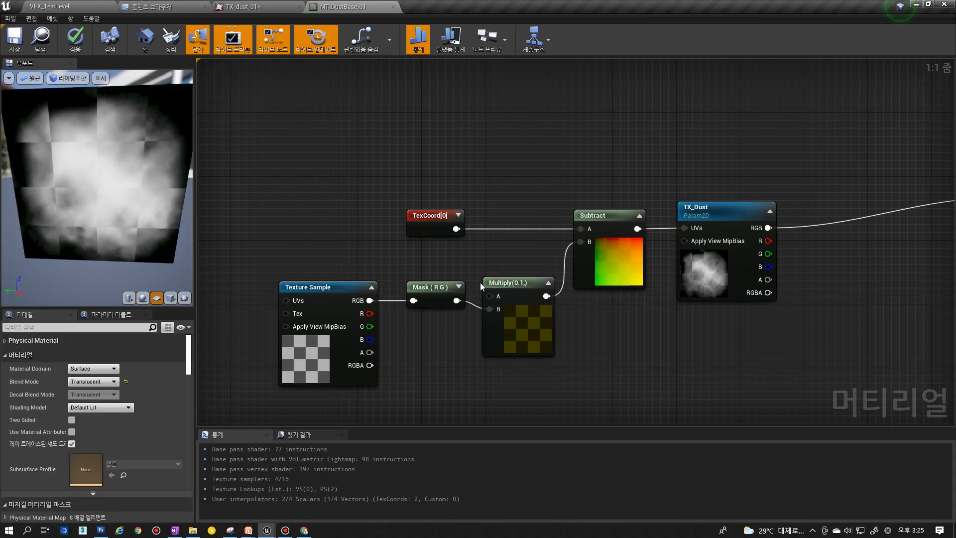
{"action": "left_click", "coordinate": [597, 234]}
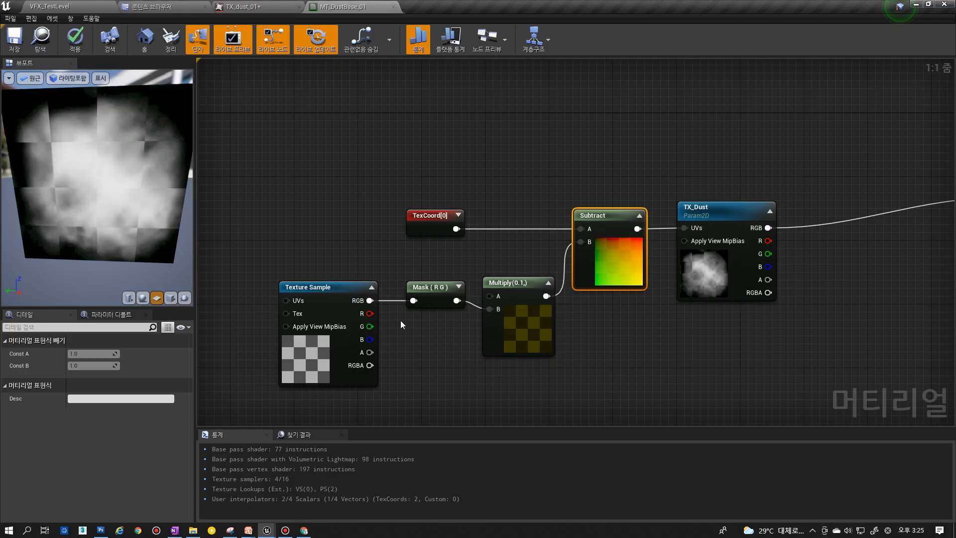
{"action": "left_click", "coordinate": [512, 326]}
{"action": "left_click", "coordinate": [310, 342]}
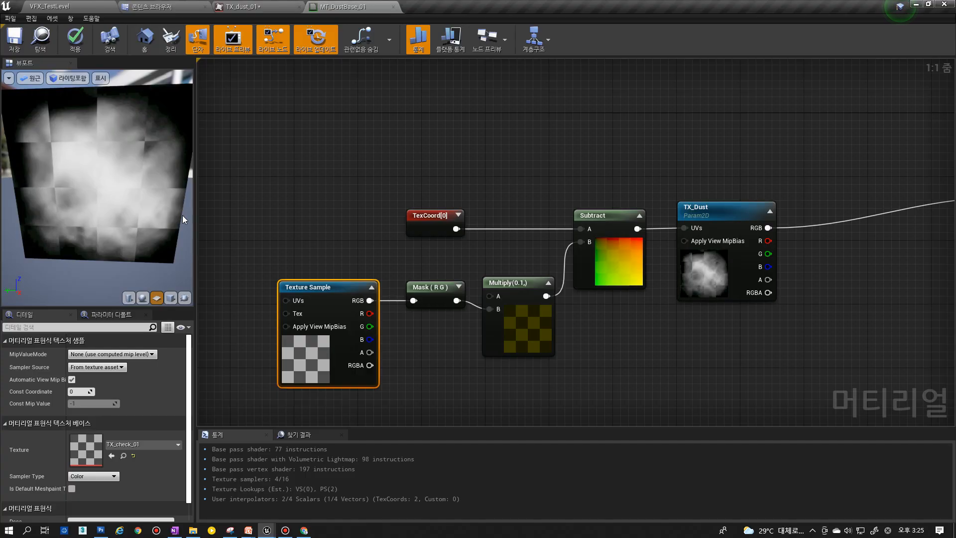
{"action": "left_click", "coordinate": [595, 318]}
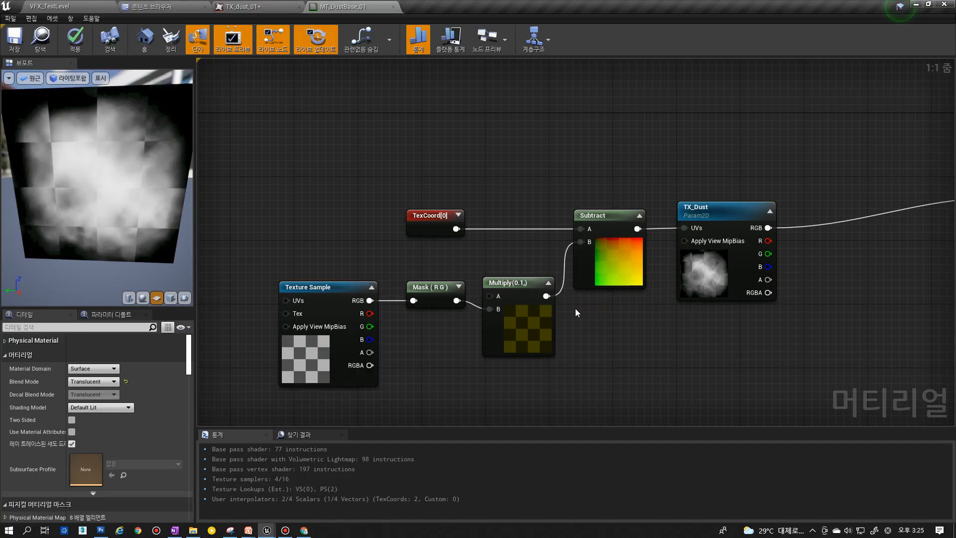
- Place an Add node above Subtract, combine TexCoord and Multiply in it, feed it into TX_Dust's UVs, and save the material
{"action": "left_click", "coordinate": [578, 309]}
{"action": "left_click_drag", "start_coordinate": [585, 308], "coordinate": [583, 162]}
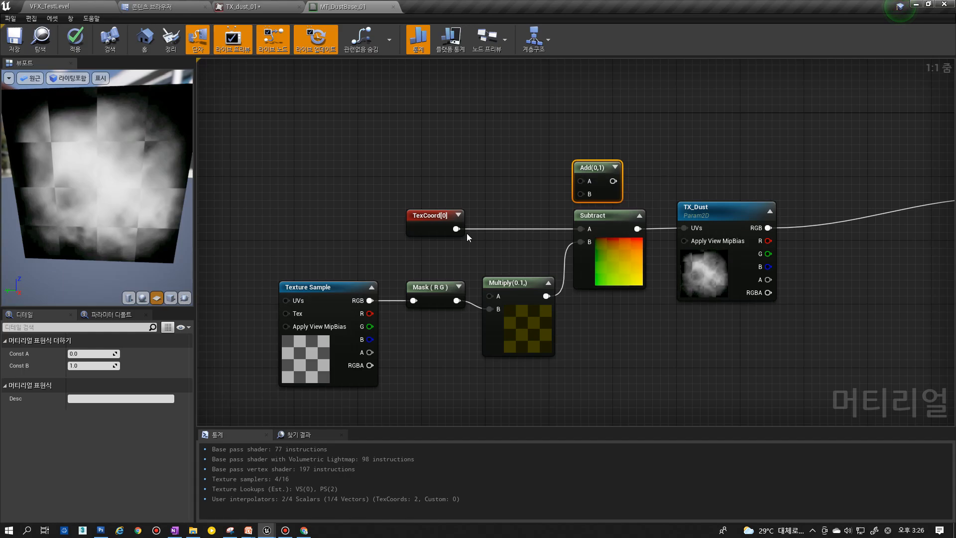
{"action": "left_click_drag", "start_coordinate": [456, 228], "coordinate": [583, 183]}
{"action": "left_click_drag", "start_coordinate": [546, 296], "coordinate": [685, 228]}
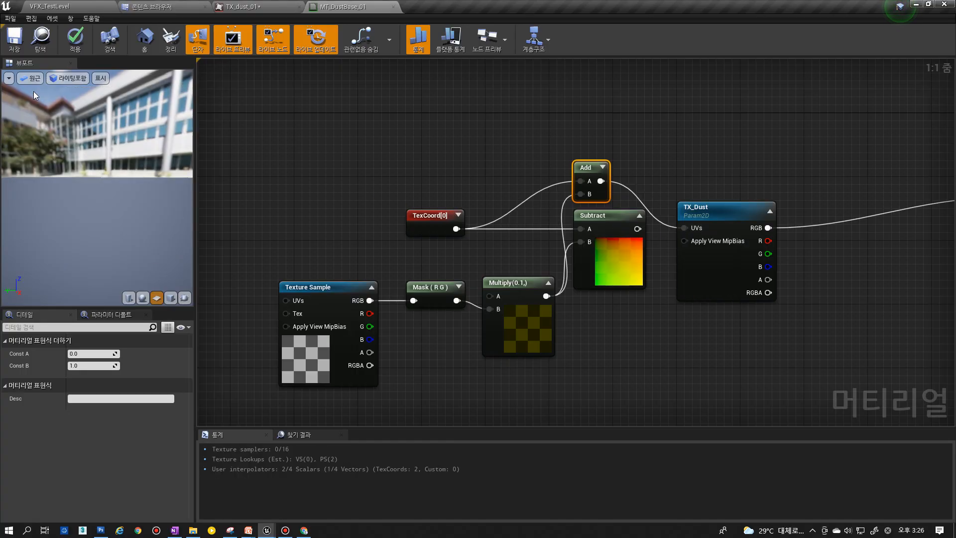
{"action": "key", "text": "ctrl+s"}
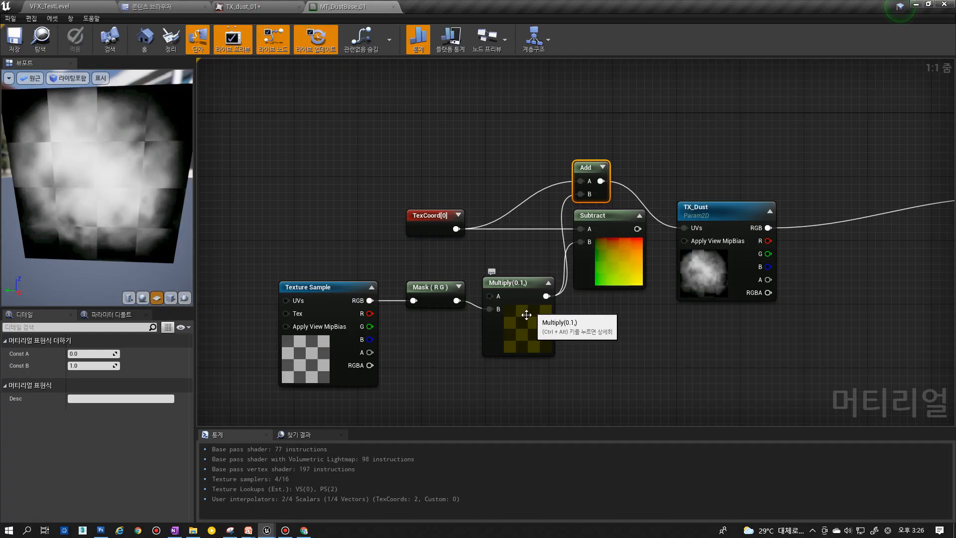
- Expand and raise the Add node, then compare Add and Subtract as TX_Dust's UV source, leaving Subtract connected
{"action": "left_click", "coordinate": [603, 168]}
{"action": "left_click_drag", "start_coordinate": [597, 170], "coordinate": [596, 124]}
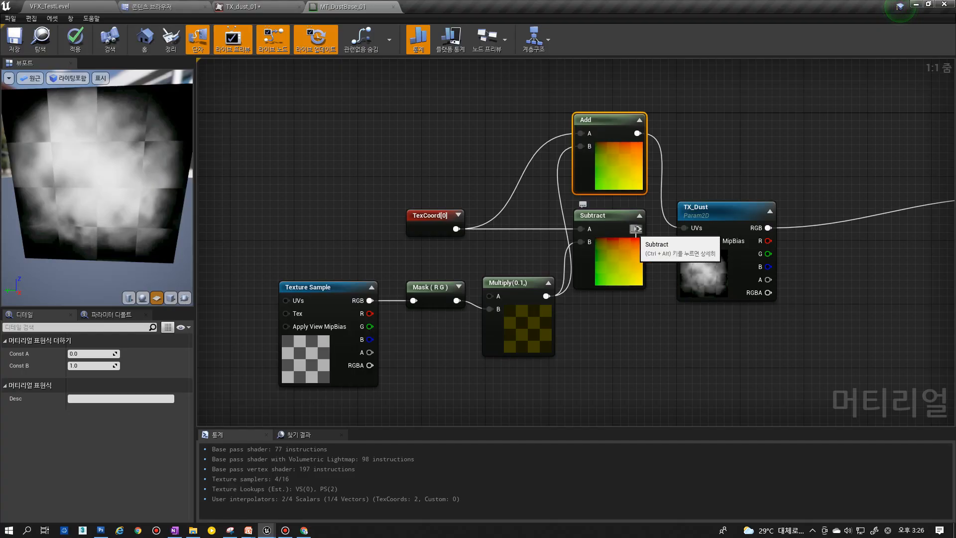
{"action": "left_click_drag", "start_coordinate": [637, 229], "coordinate": [684, 228]}
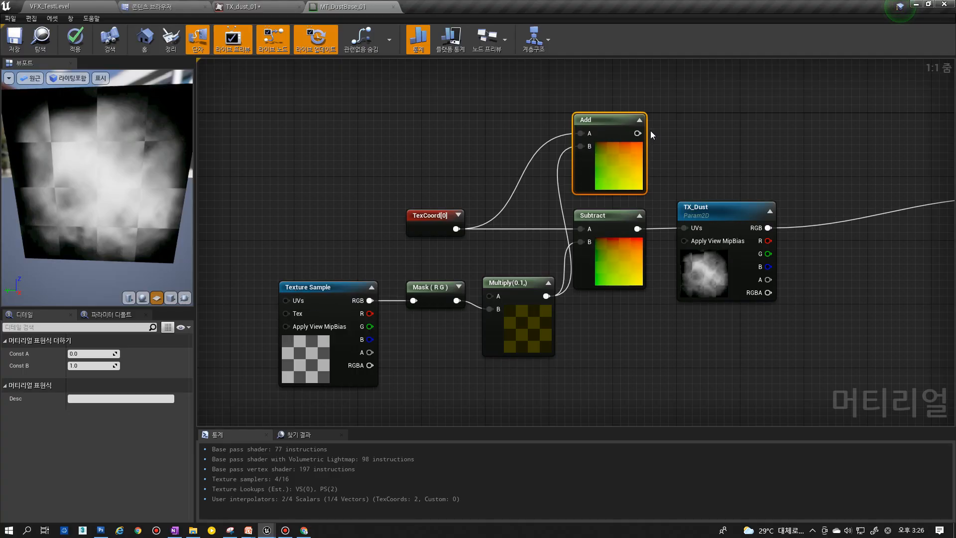
{"action": "left_click_drag", "start_coordinate": [637, 133], "coordinate": [685, 229]}
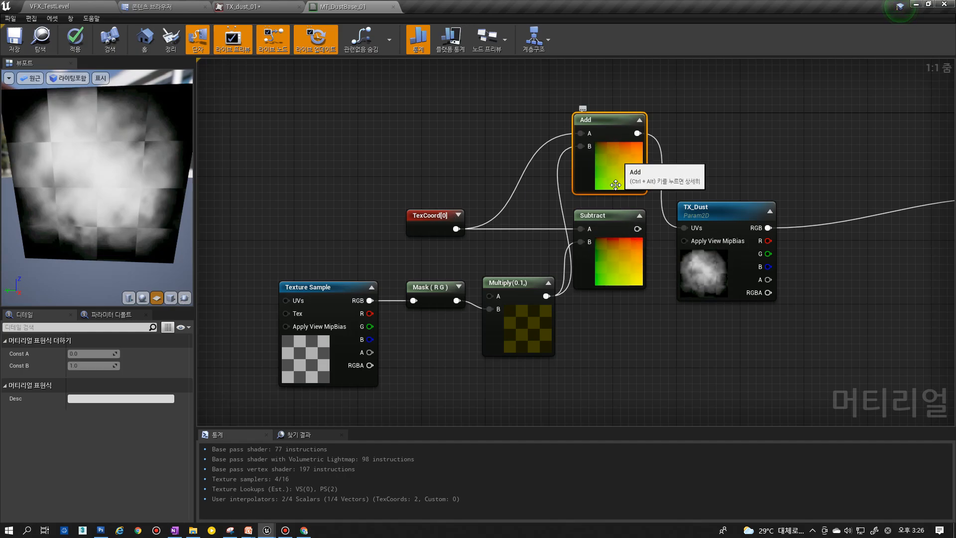
{"action": "left_click", "coordinate": [612, 254]}
{"action": "left_click_drag", "start_coordinate": [637, 229], "coordinate": [684, 228]}
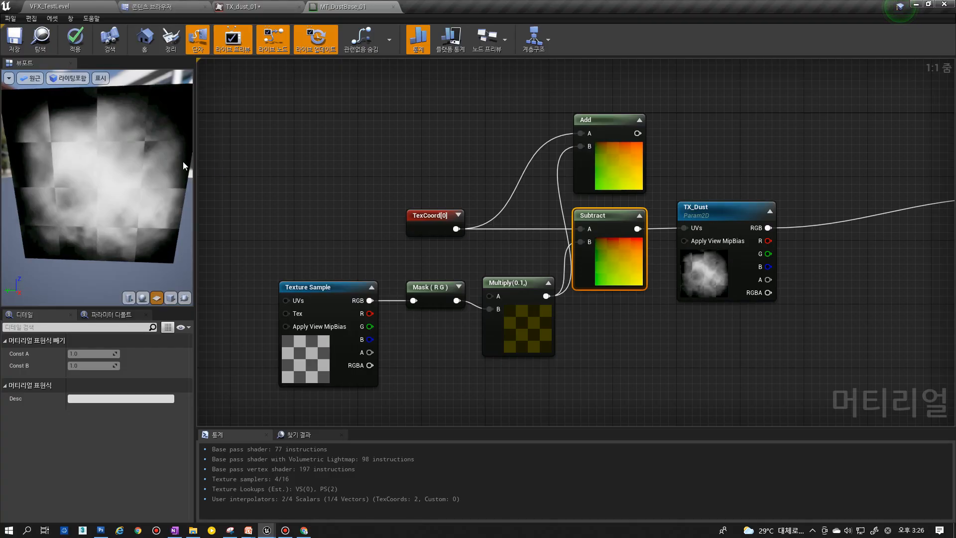
- Expand the preview of the Mask (R G) node and move the node slightly up between Texture Sample and Multiply
{"action": "left_click", "coordinate": [324, 352]}
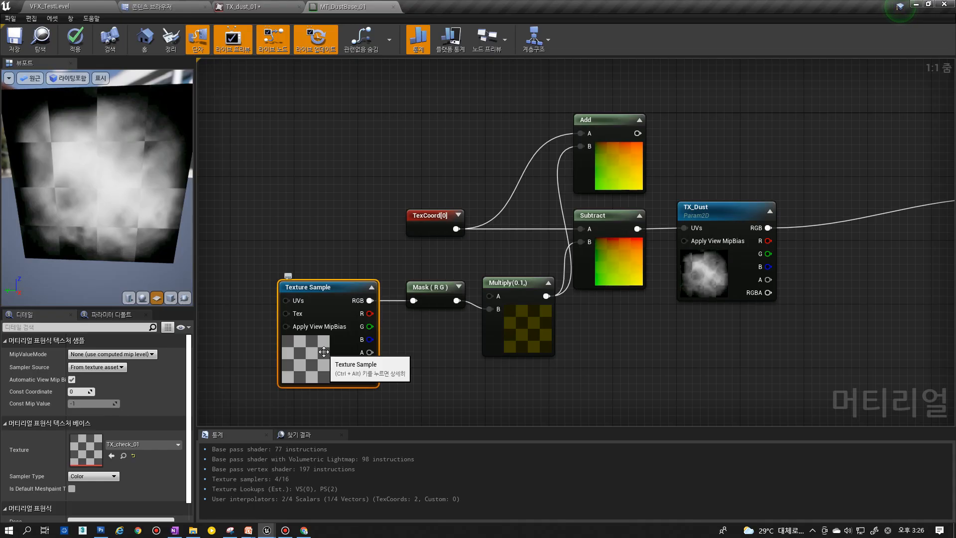
{"action": "left_click", "coordinate": [458, 287]}
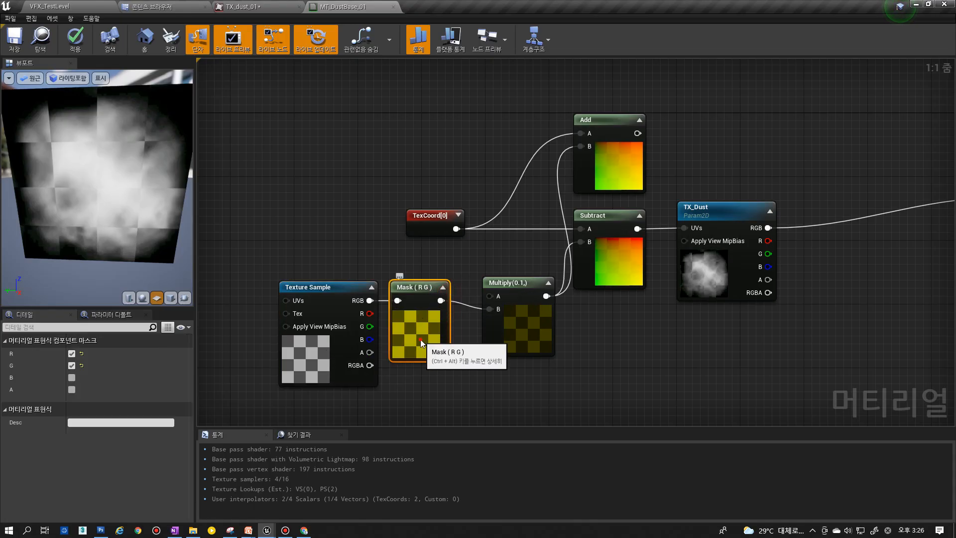
{"action": "left_click_drag", "start_coordinate": [421, 342], "coordinate": [420, 318]}
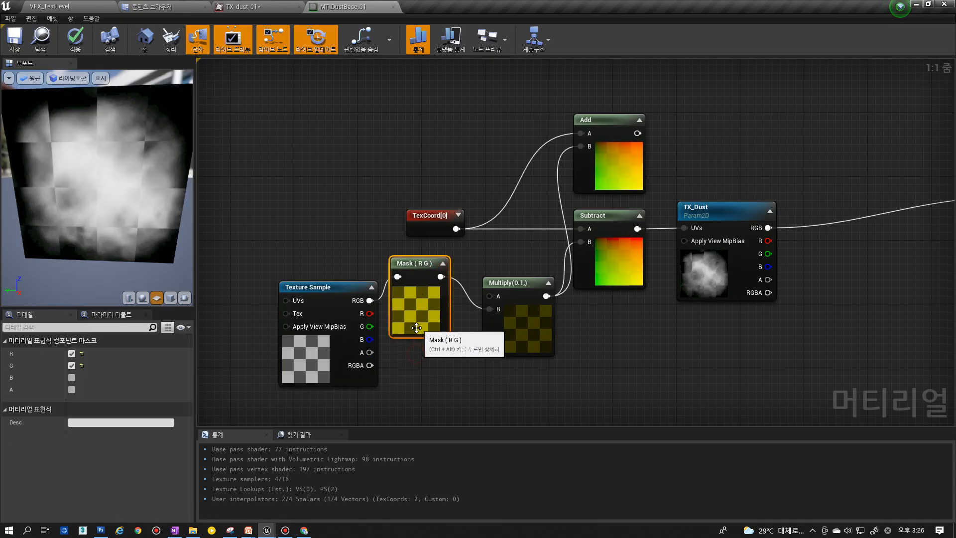
- Try the mask with its G channel switched off and on, and then with both R and G cleared
{"action": "left_click", "coordinate": [71, 365]}
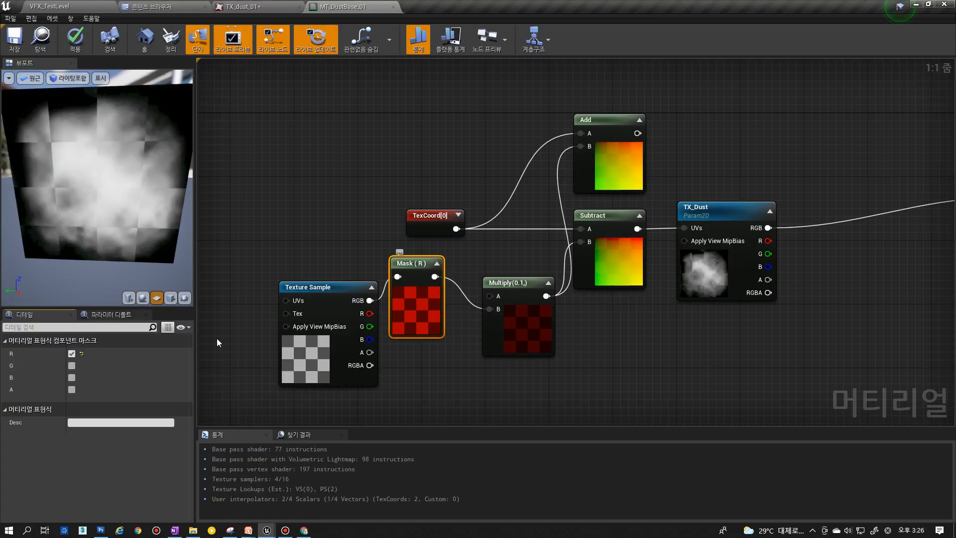
{"action": "left_click", "coordinate": [72, 365]}
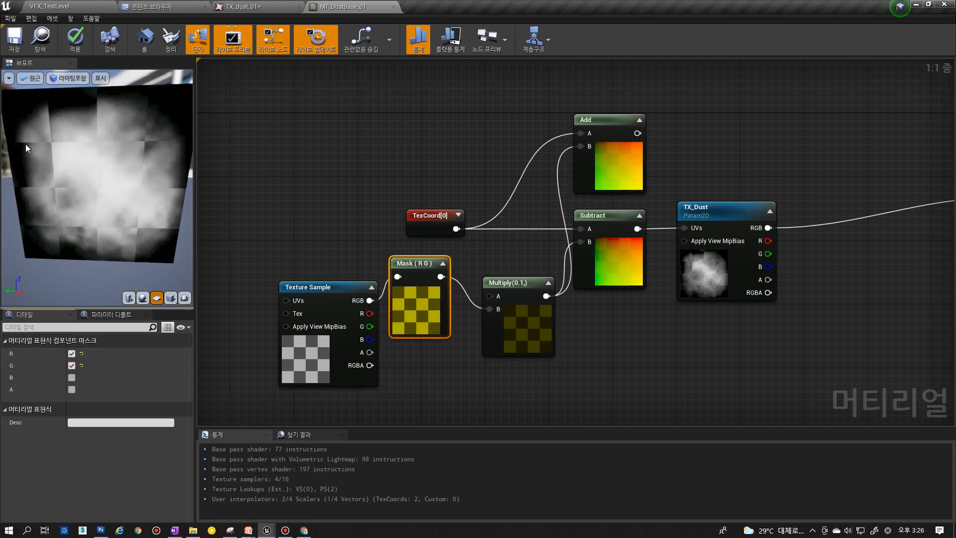
{"action": "left_click", "coordinate": [71, 367]}
{"action": "left_click", "coordinate": [72, 367]}
{"action": "left_click", "coordinate": [71, 367]}
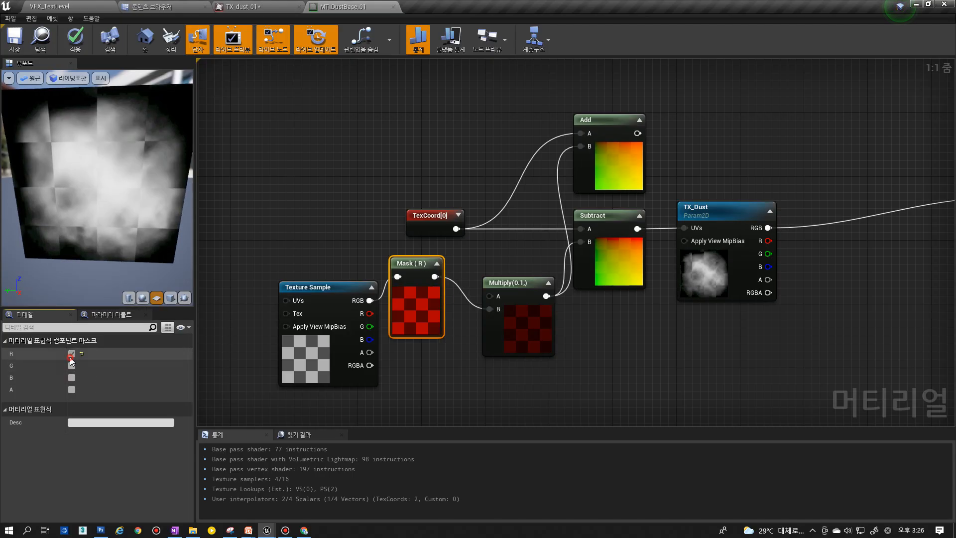
{"action": "left_click", "coordinate": [72, 353]}
- Replace the Texture Sample's texture with TX_DistY_01 from the Texture folder, and move the node farther away from the mask
{"action": "left_click", "coordinate": [330, 352]}
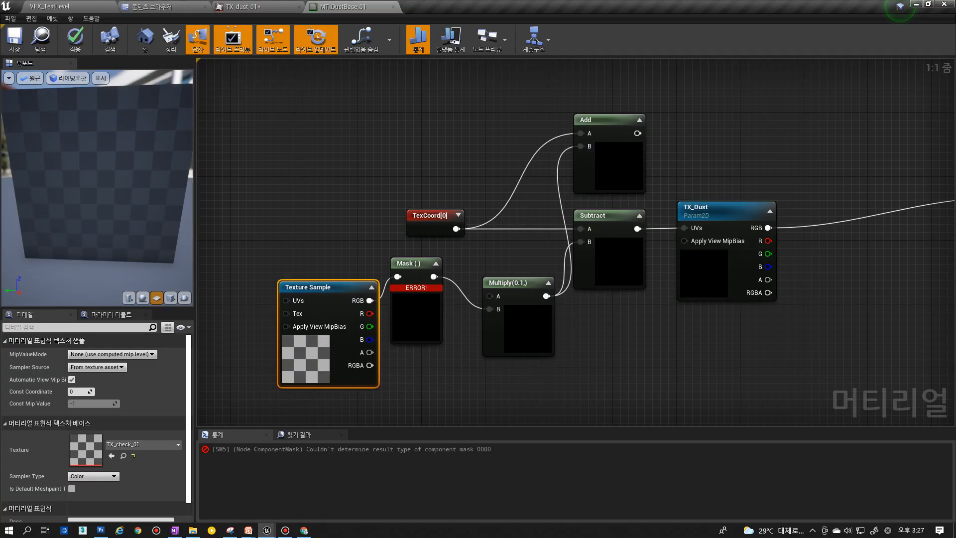
{"action": "right_click_drag", "start_coordinate": [320, 347], "coordinate": [314, 289]}
{"action": "key", "text": "ctrl+b"}
{"action": "left_click", "coordinate": [265, 94]}
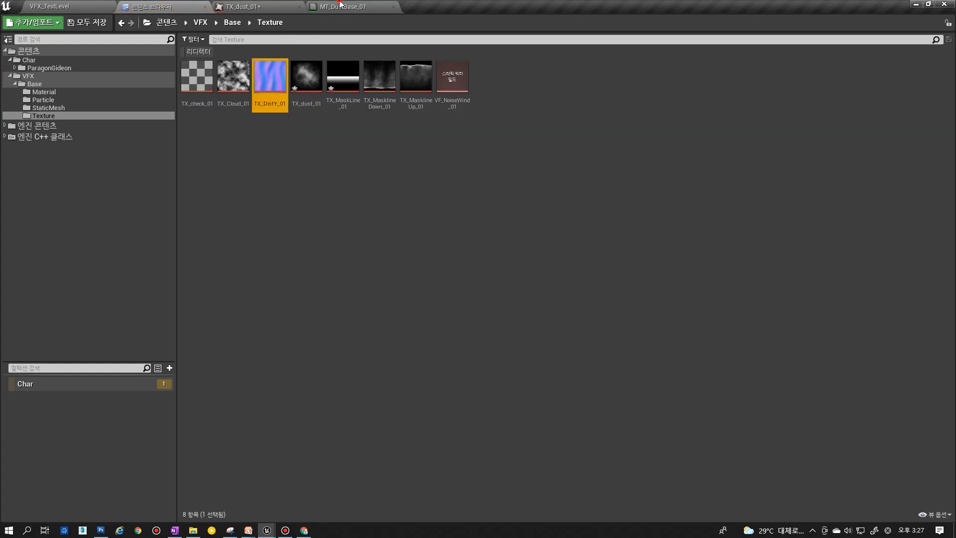
{"action": "left_click", "coordinate": [343, 7]}
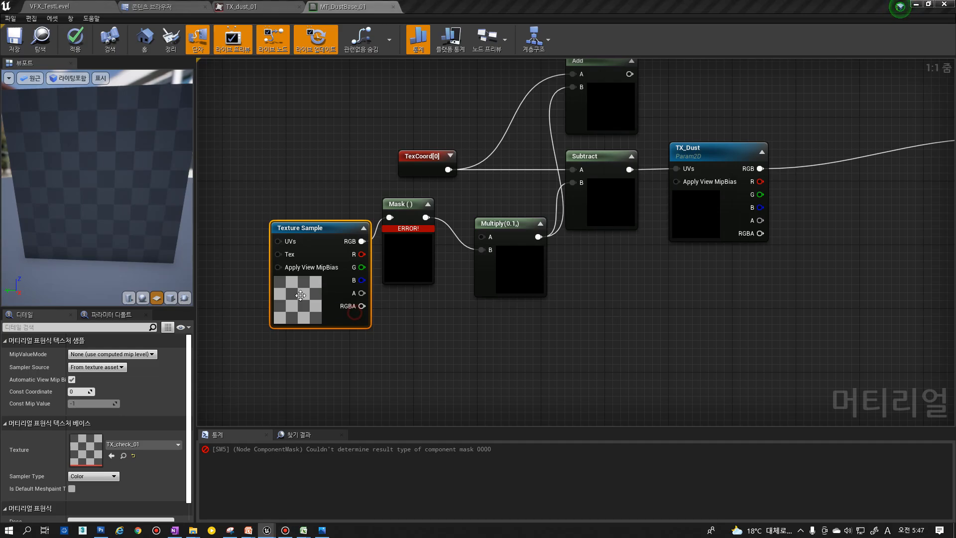
{"action": "left_click_drag", "start_coordinate": [300, 295], "coordinate": [244, 279]}
{"action": "left_click", "coordinate": [111, 455]}
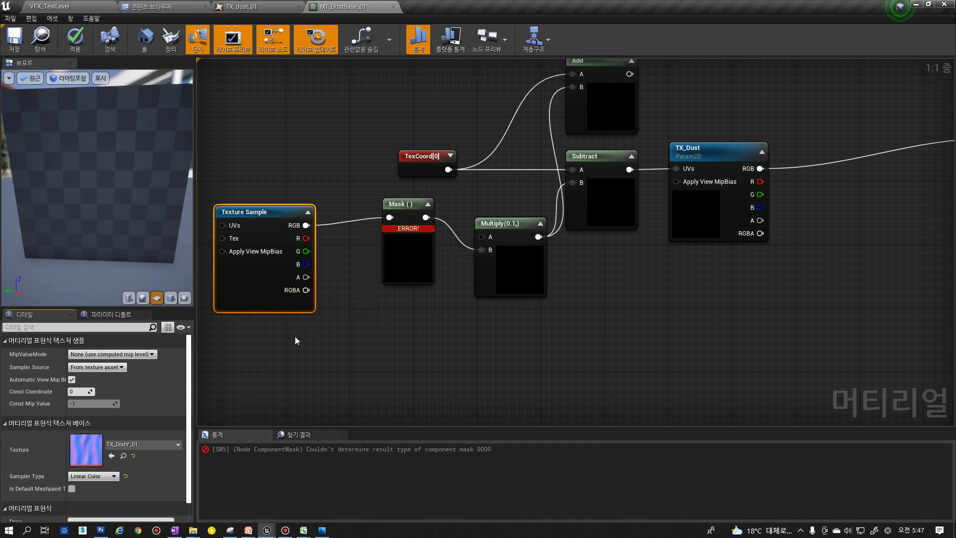
- Enable the R and G channels on the component mask
{"action": "left_click", "coordinate": [392, 256]}
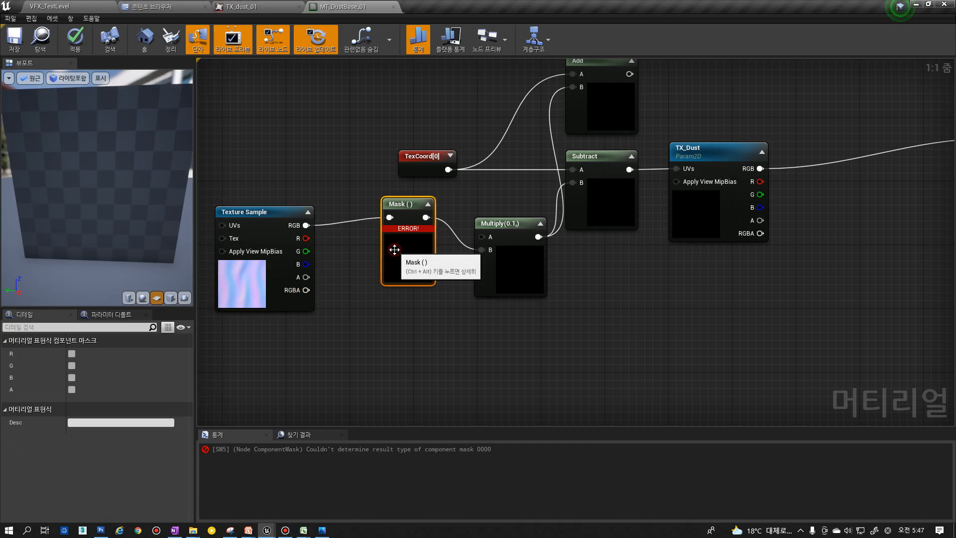
{"action": "left_click", "coordinate": [71, 353]}
{"action": "left_click", "coordinate": [71, 365]}
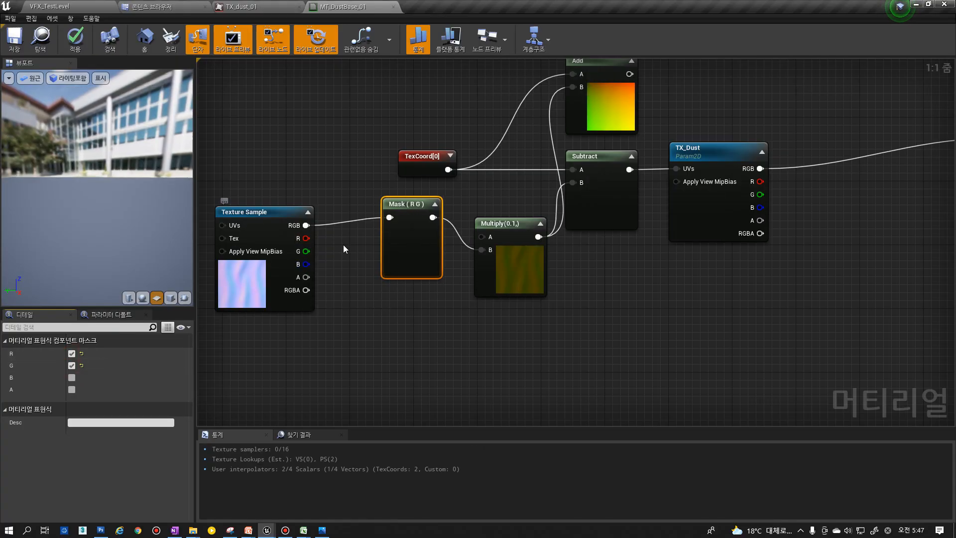
- Try the component mask with only the R channel and with only the G channel, and re-enable both
{"action": "left_click", "coordinate": [71, 365]}
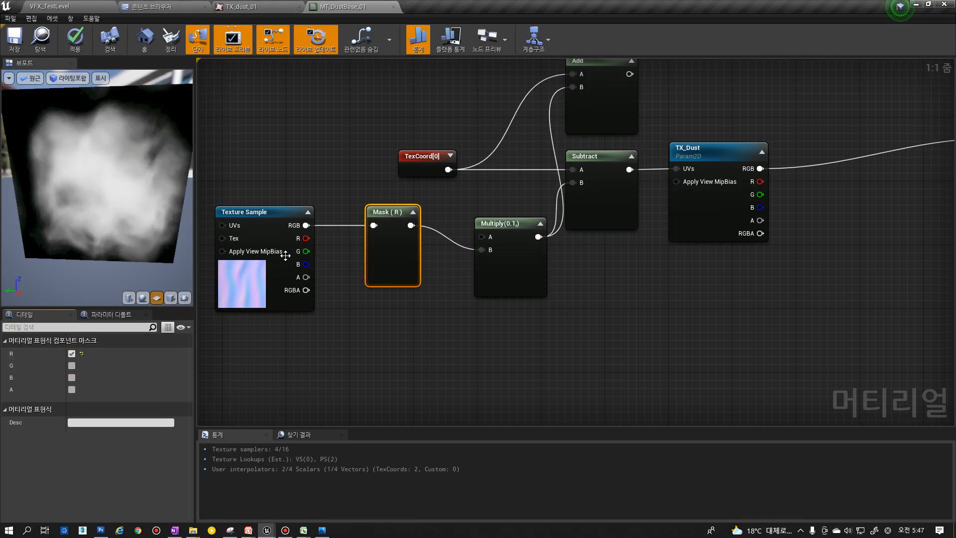
{"action": "left_click", "coordinate": [72, 353]}
{"action": "left_click", "coordinate": [71, 365]}
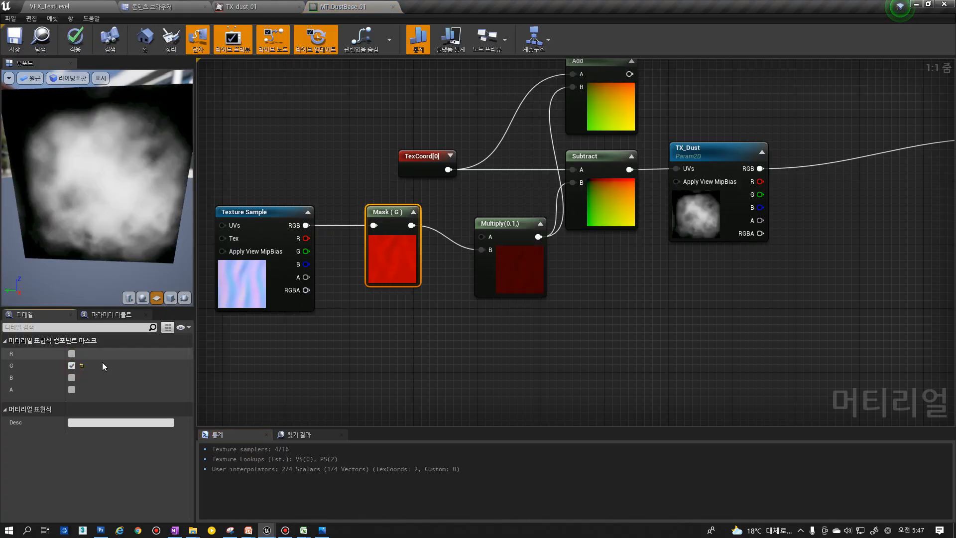
{"action": "left_click", "coordinate": [71, 354]}
- Move the Mask (R G) and Multiply nodes closer to the Texture Sample node
{"action": "left_click_drag", "start_coordinate": [391, 254], "coordinate": [358, 254]}
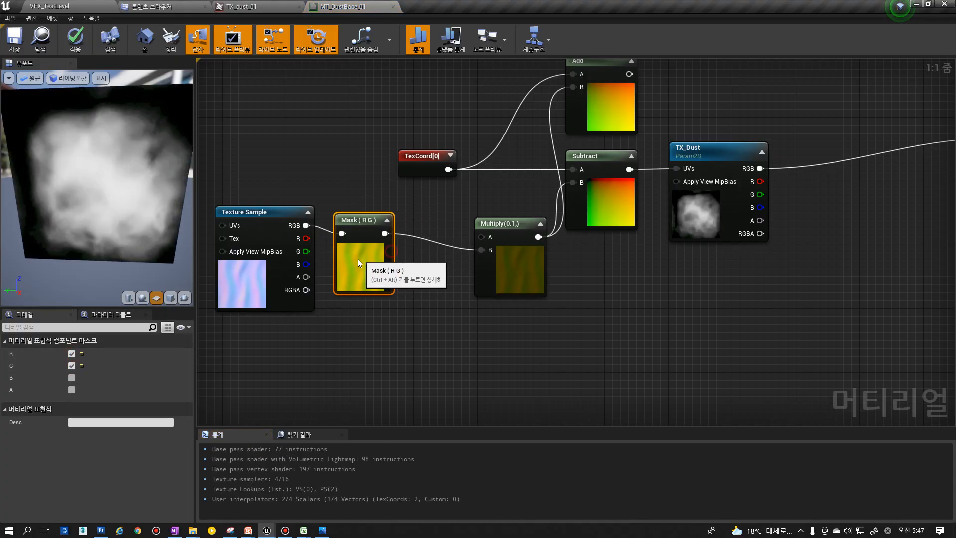
{"action": "left_click_drag", "start_coordinate": [512, 269], "coordinate": [459, 250]}
{"action": "right_click_drag", "start_coordinate": [646, 240], "coordinate": [601, 277]}
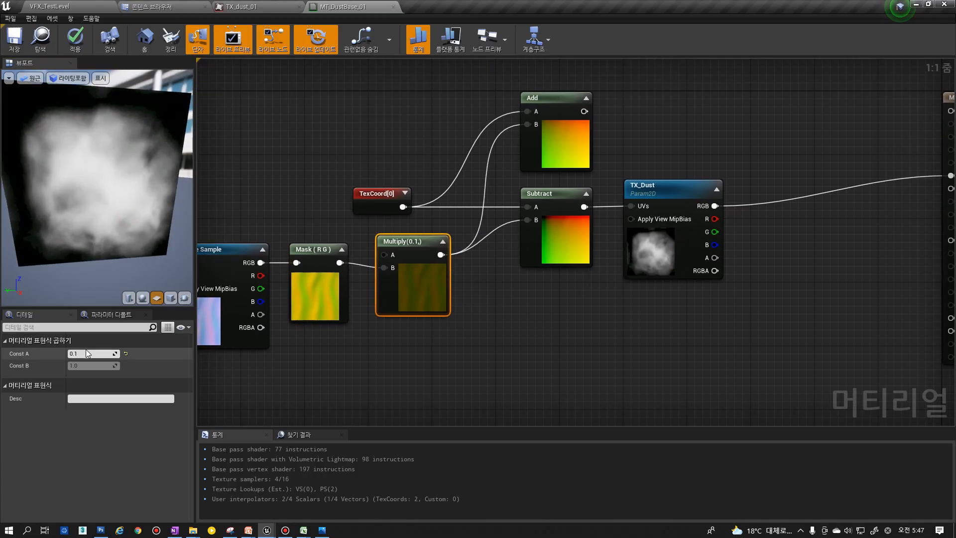
- Try the values 1, 0.5, 0.4, 0.2 and 0.1 for Const A of the Multiply node
{"action": "type", "text": "1"}
{"action": "key", "text": "Return"}
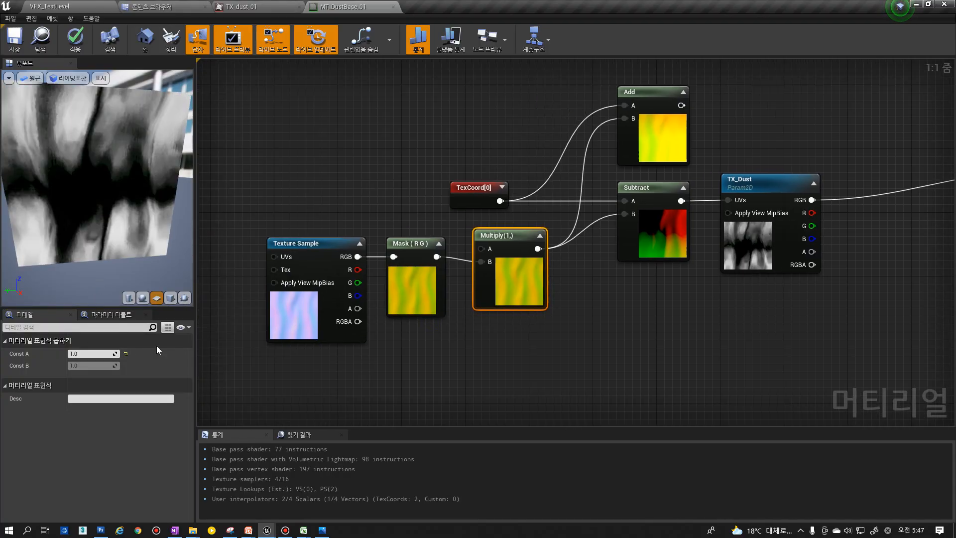
{"action": "left_click", "coordinate": [93, 354]}
{"action": "type", "text": "0.5"}
{"action": "key", "text": "Return"}
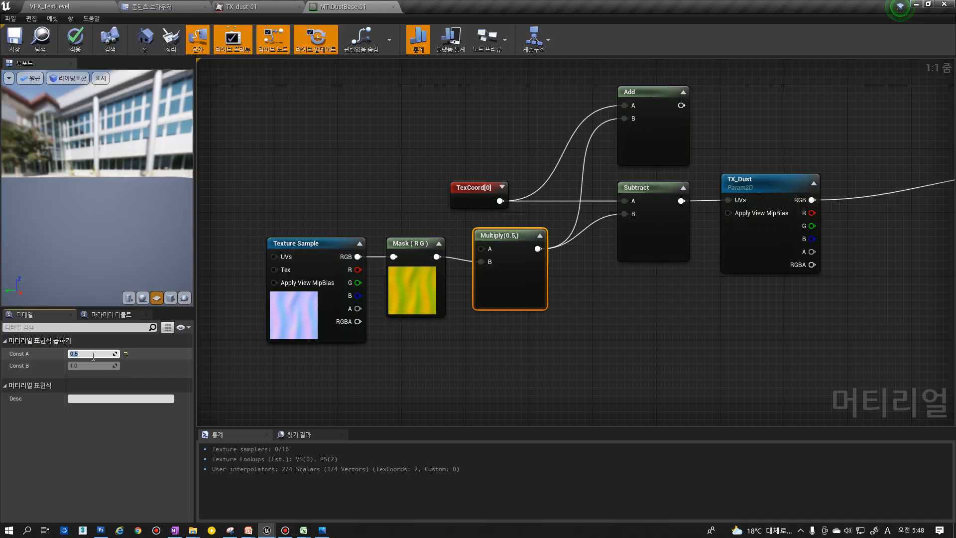
{"action": "type", "text": "0.4"}
{"action": "key", "text": "Return"}
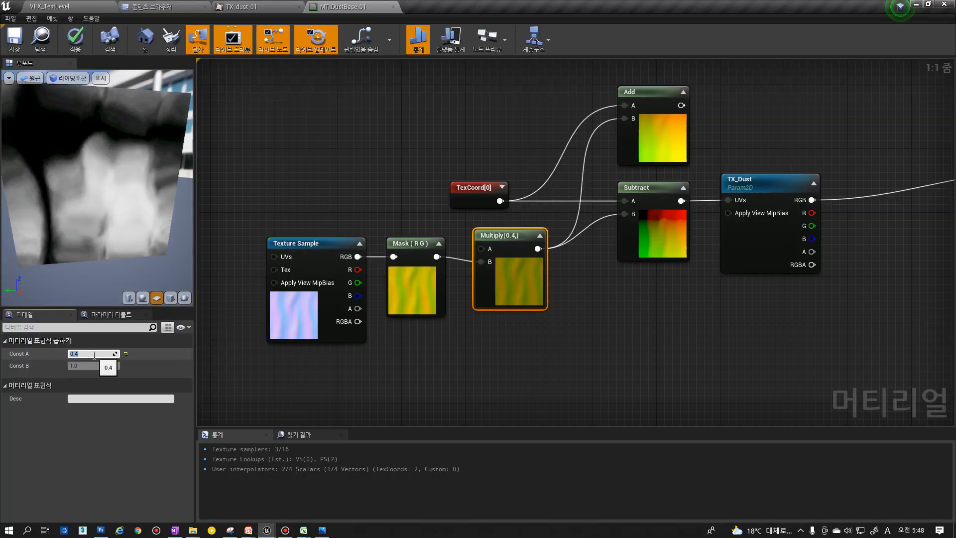
{"action": "type", "text": "0.2"}
{"action": "key", "text": "Return"}
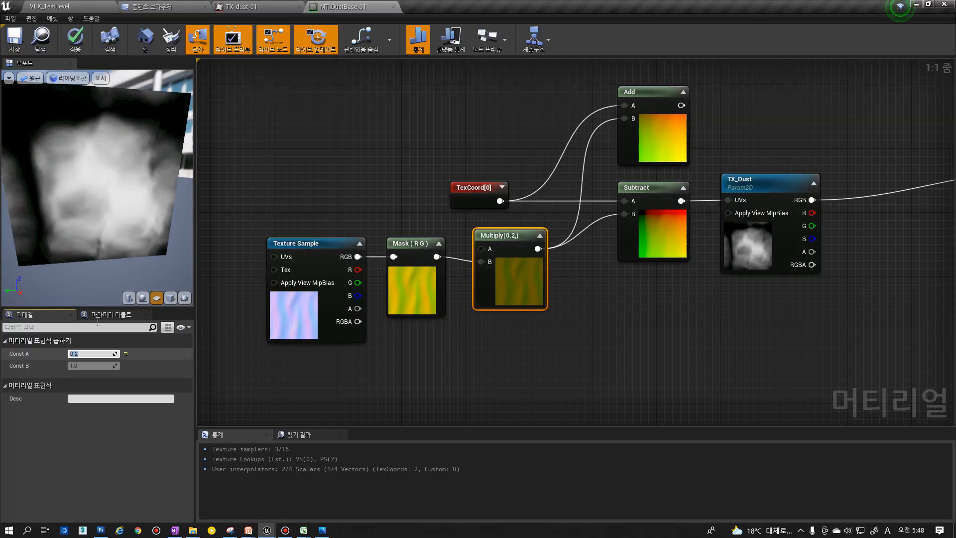
{"action": "type", "text": "0.1"}
{"action": "key", "text": "Return"}
- Try 0.6 for the Multiply node's Const A, and set it to 1
{"action": "type", "text": "0.6"}
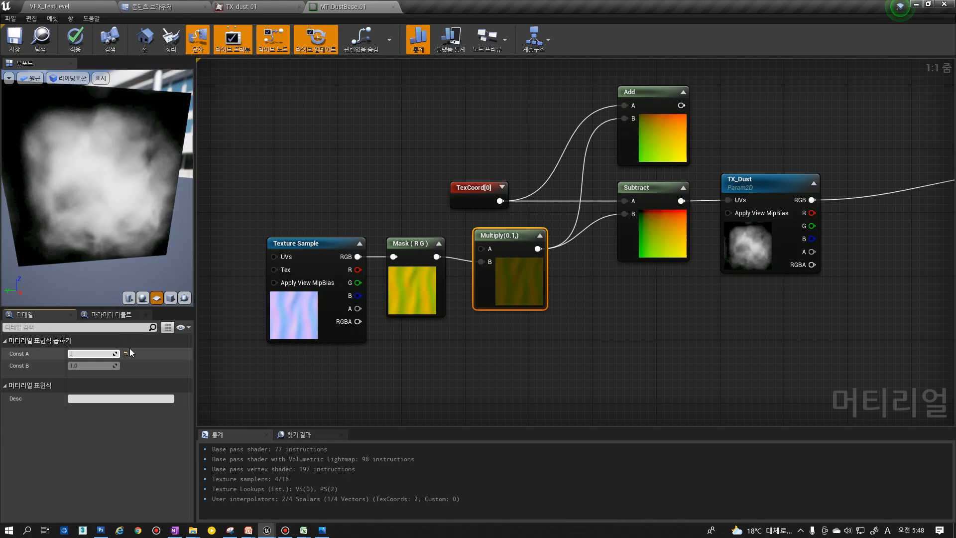
{"action": "key", "text": "Return"}
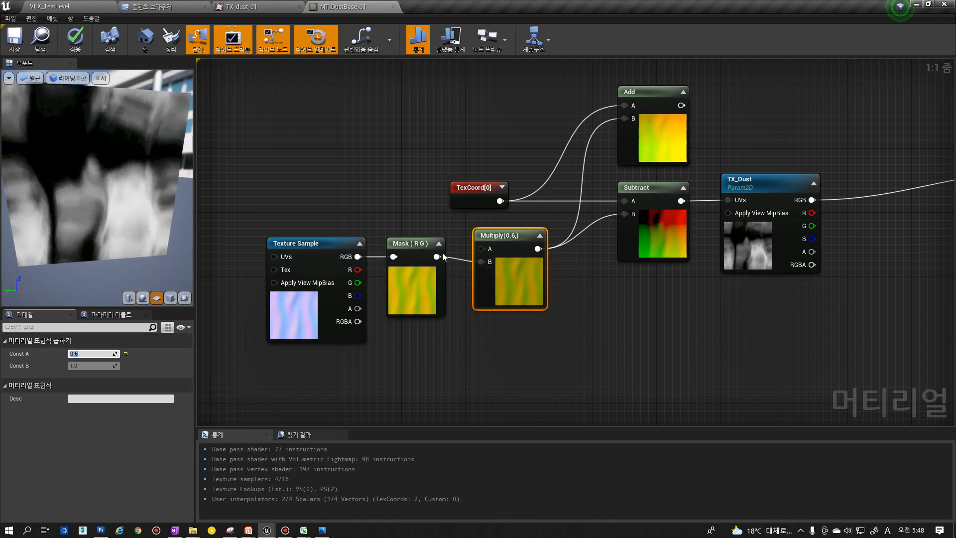
{"action": "type", "text": "1"}
{"action": "key", "text": "Return"}
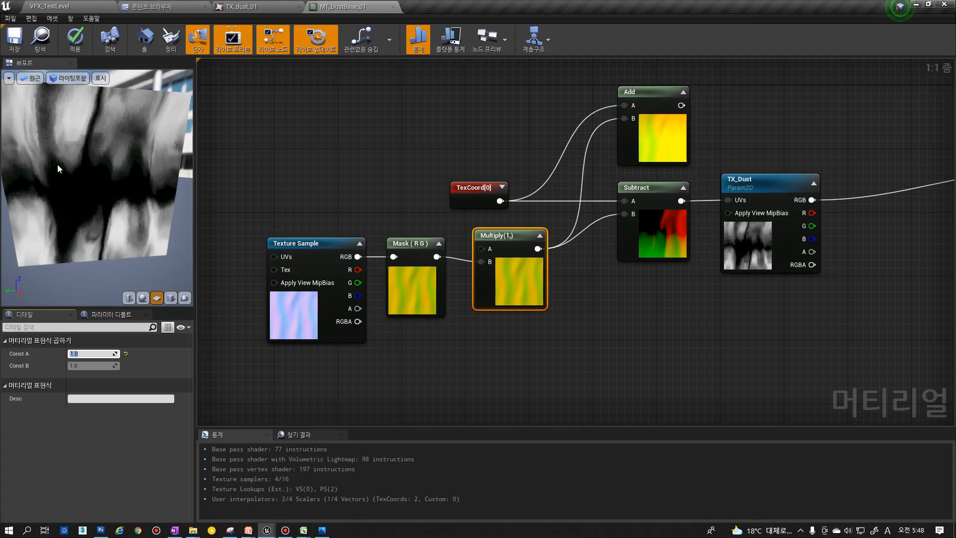
- Compare the stronger distortion with only R and with only G in the mask, and restore both channels
{"action": "left_click", "coordinate": [425, 296]}
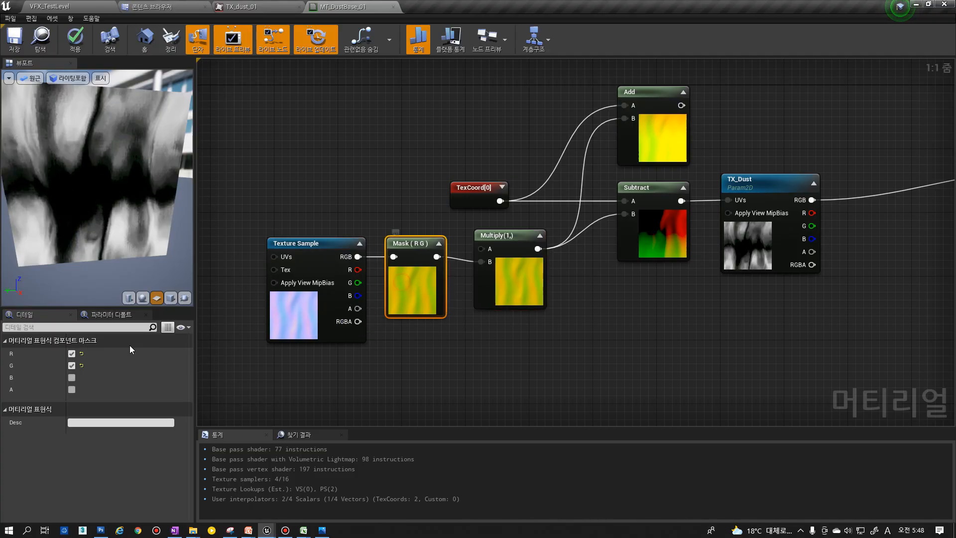
{"action": "left_click", "coordinate": [72, 366]}
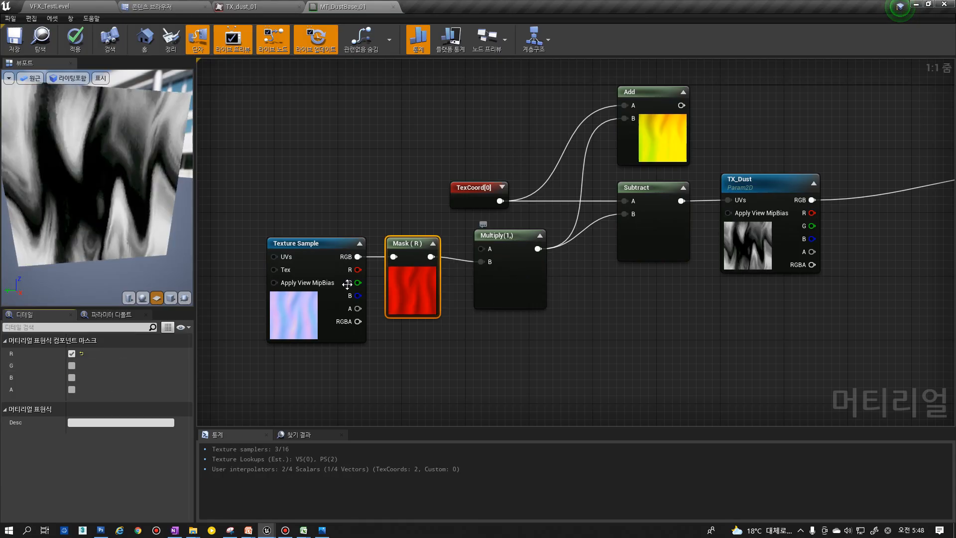
{"action": "left_click", "coordinate": [71, 365]}
{"action": "left_click", "coordinate": [71, 353]}
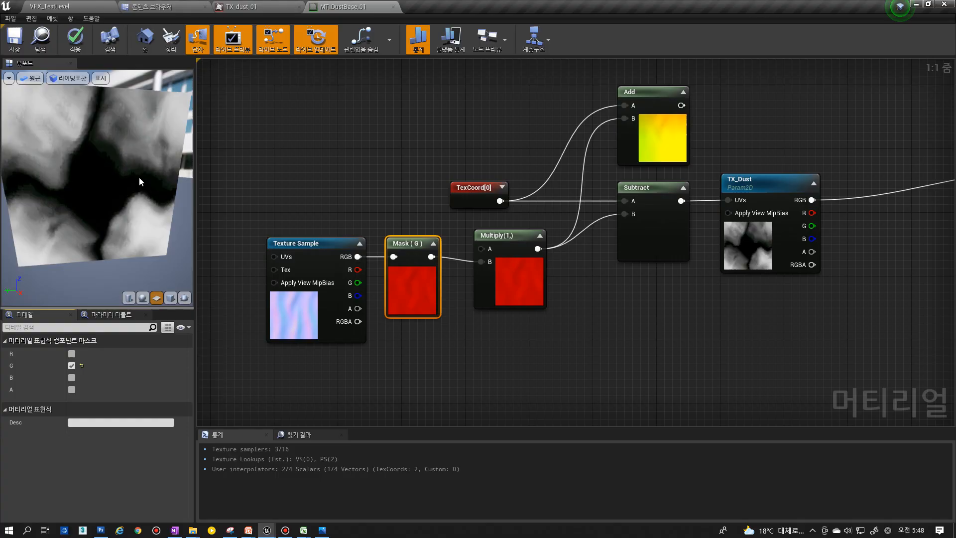
{"action": "left_click", "coordinate": [72, 354]}
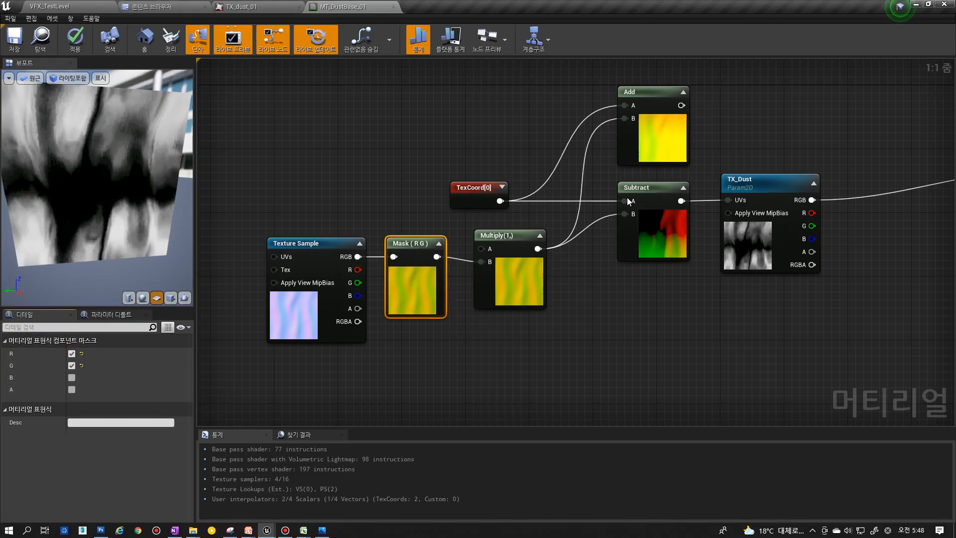
- Connect the Add output to the UVs of TX_Dust, swap in the Subtract output, and reconnect Add
{"action": "left_click", "coordinate": [747, 237]}
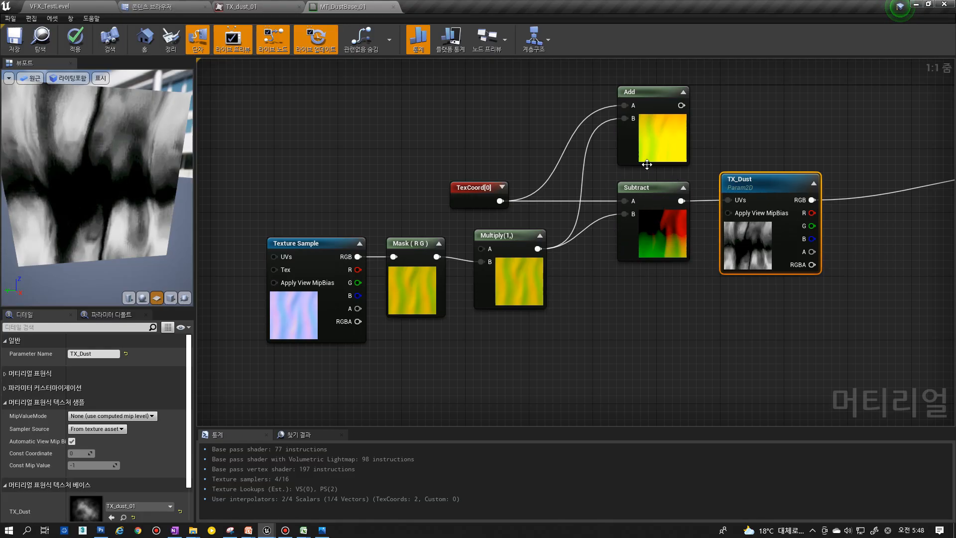
{"action": "left_click_drag", "start_coordinate": [681, 105], "coordinate": [727, 199]}
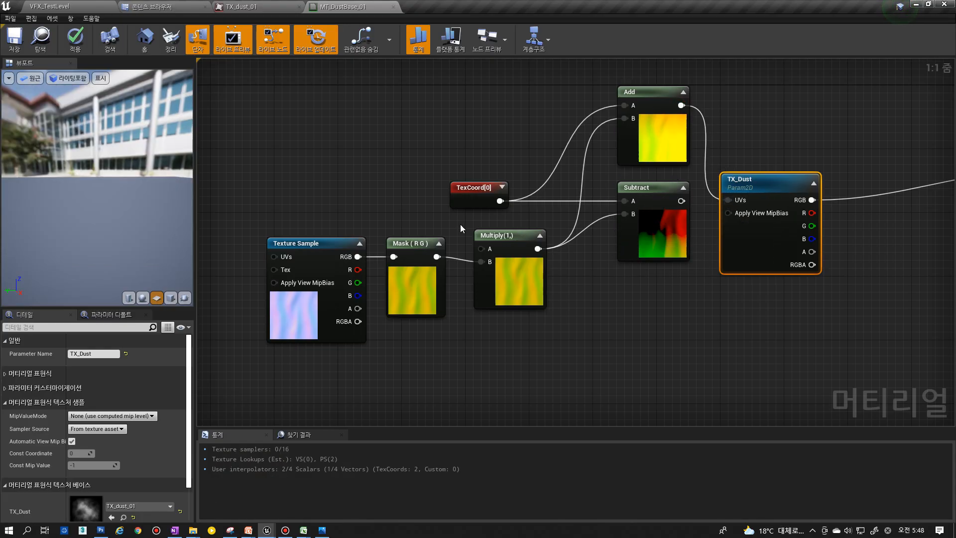
{"action": "left_click", "coordinate": [680, 217]}
{"action": "left_click_drag", "start_coordinate": [681, 200], "coordinate": [728, 200]}
{"action": "left_click_drag", "start_coordinate": [681, 105], "coordinate": [728, 199]}
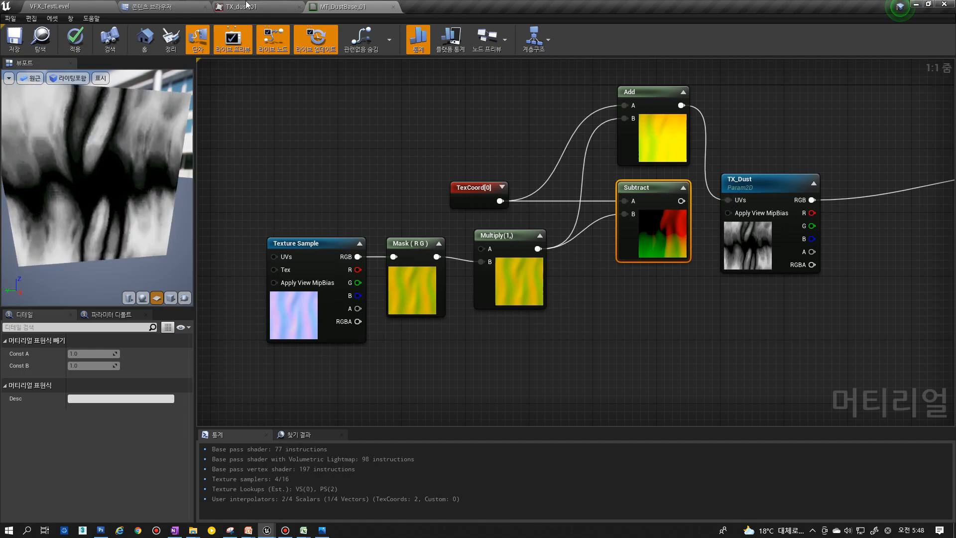
- Look at the textures in the Content Browser's Texture folder and return to the MT_DustBase_01 graph
{"action": "left_click", "coordinate": [178, 7]}
{"action": "left_click", "coordinate": [201, 92]}
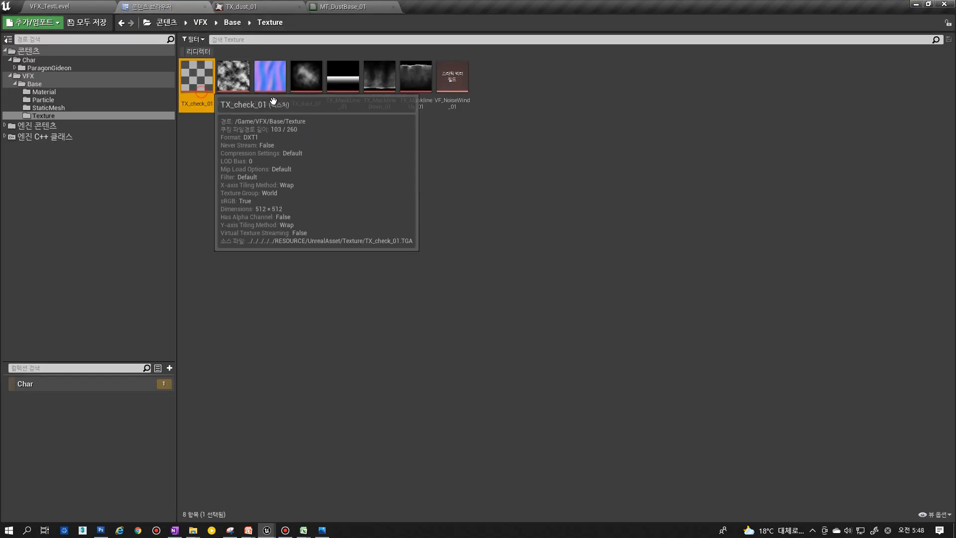
{"action": "left_click", "coordinate": [348, 7]}
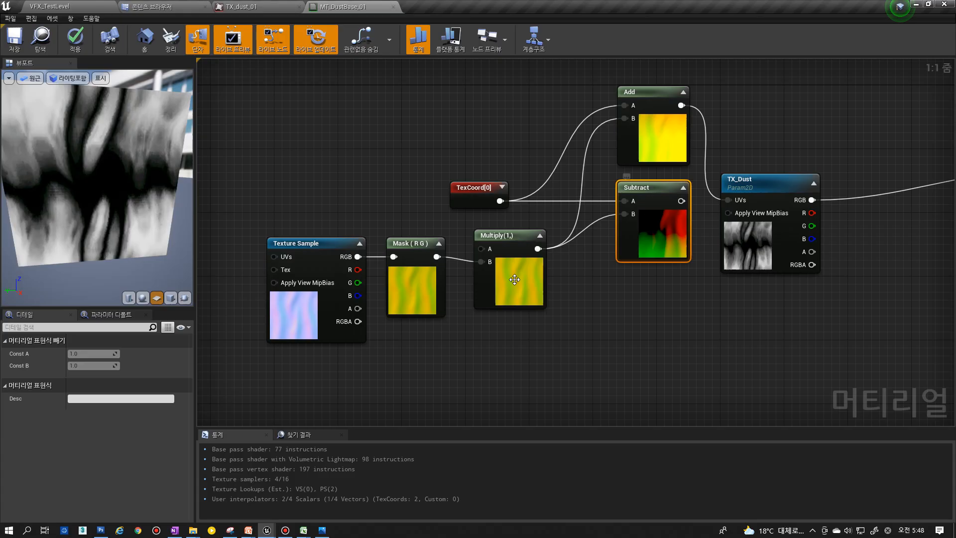
- Compare the distortion again by feeding the Subtract output and the Add output in turn into TX_Dust's UVs
{"action": "left_click", "coordinate": [514, 279]}
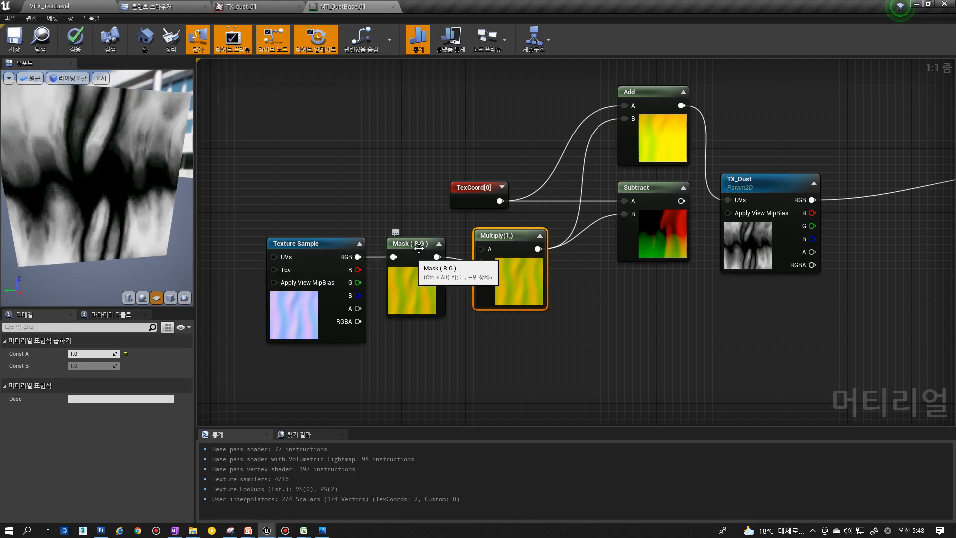
{"action": "left_click", "coordinate": [643, 247]}
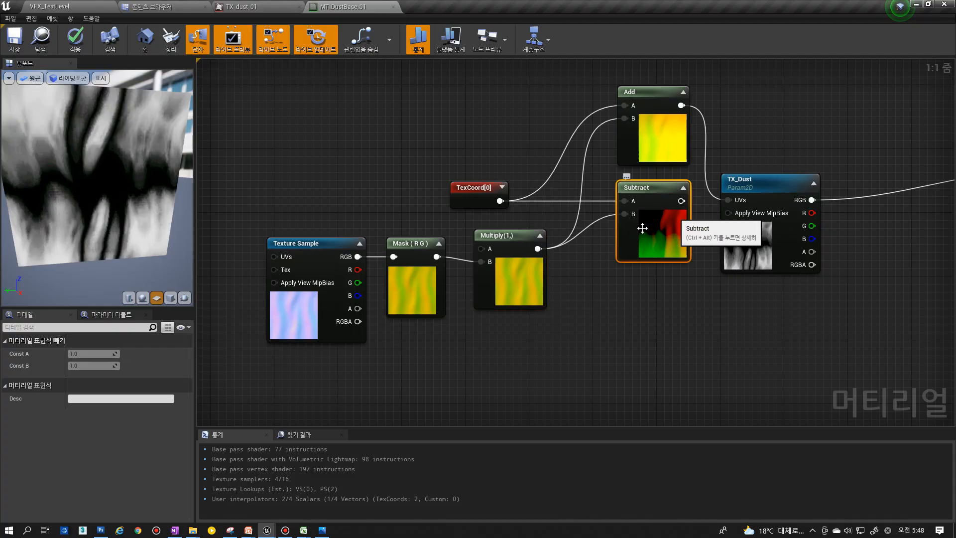
{"action": "left_click", "coordinate": [473, 188]}
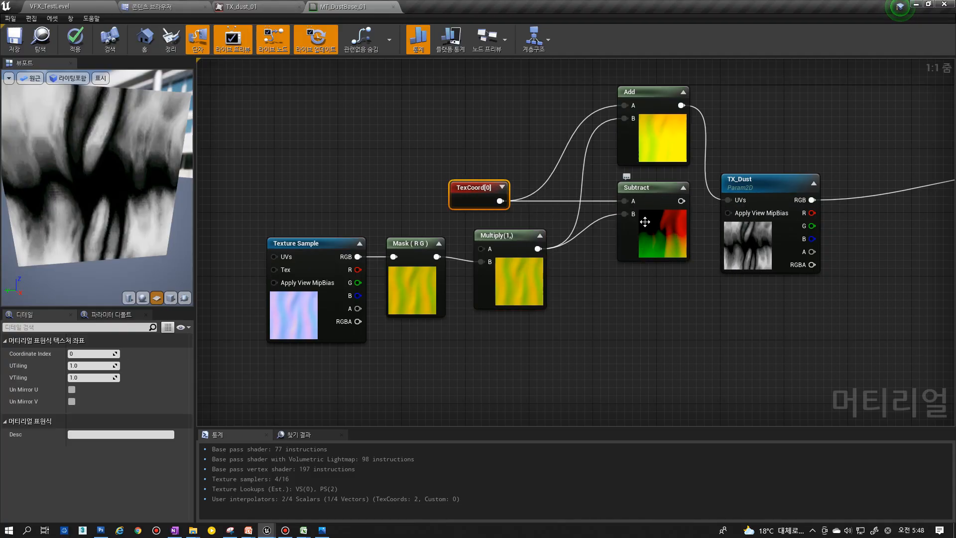
{"action": "left_click_drag", "start_coordinate": [681, 201], "coordinate": [731, 202]}
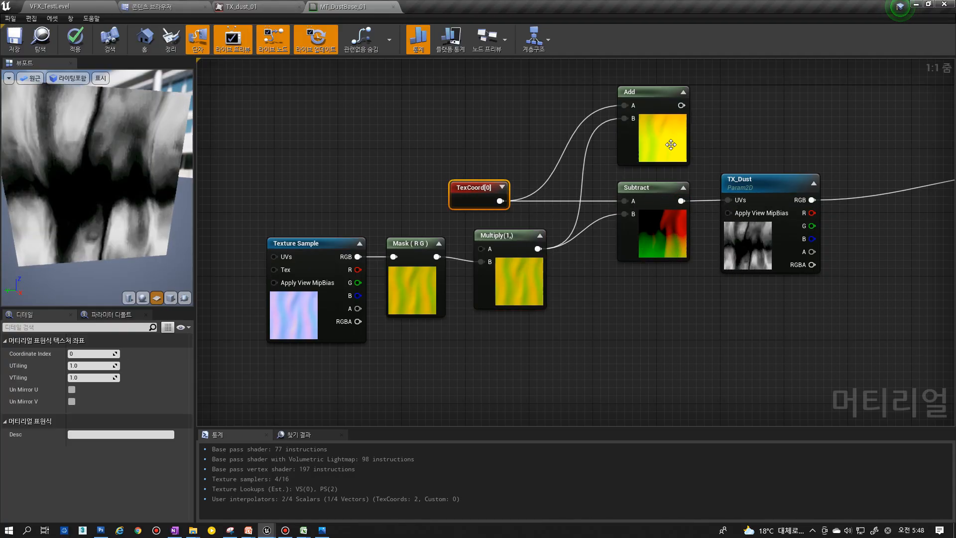
{"action": "left_click_drag", "start_coordinate": [681, 105], "coordinate": [731, 198]}
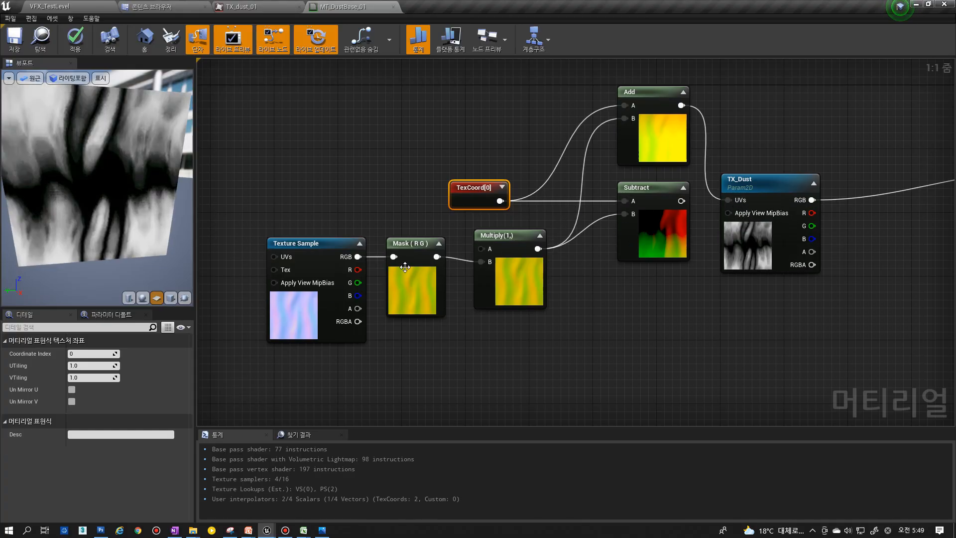
{"action": "right_click_drag", "start_coordinate": [797, 265], "coordinate": [676, 236]}
{"action": "left_click", "coordinate": [589, 256]}
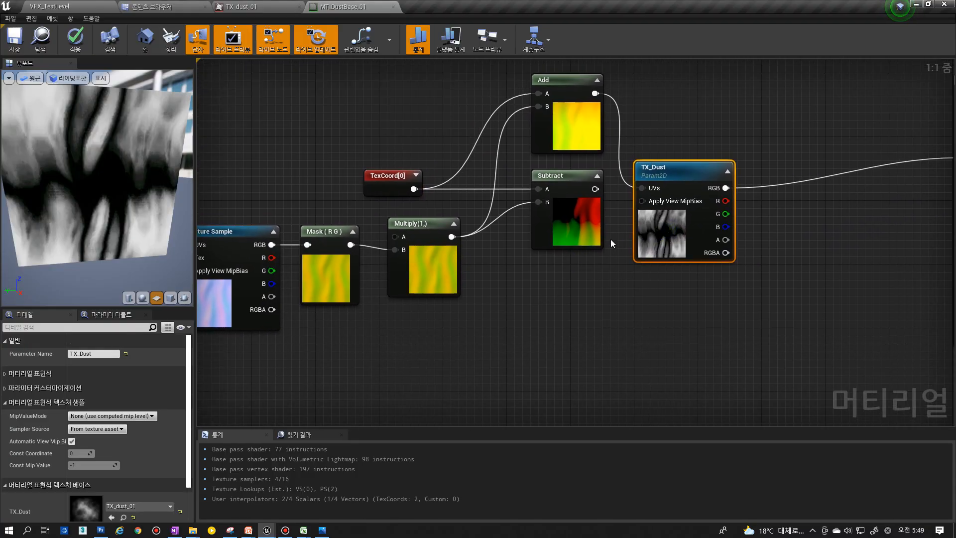
{"action": "right_click_drag", "start_coordinate": [606, 205], "coordinate": [629, 190]}
{"action": "right_click", "coordinate": [637, 191]}
{"action": "left_click", "coordinate": [473, 254]}
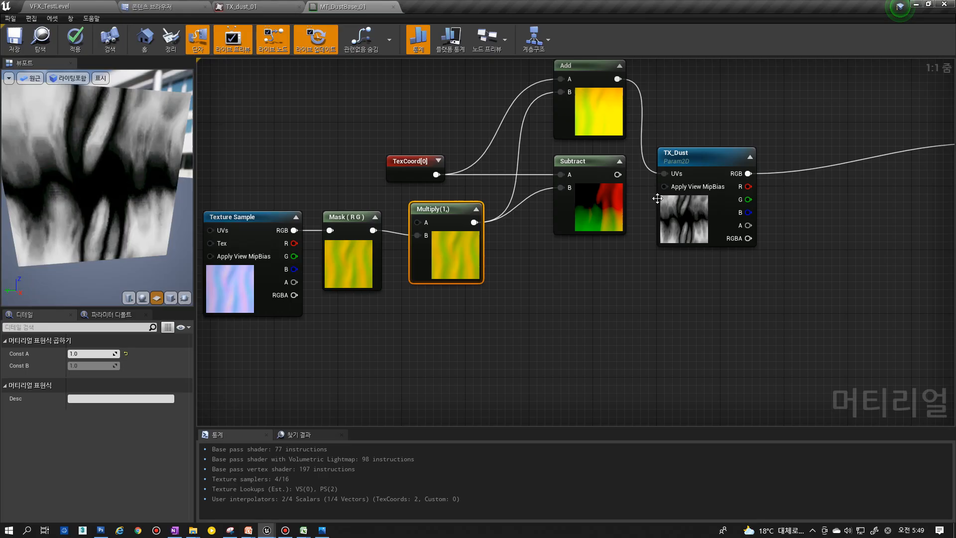
{"action": "left_click", "coordinate": [618, 291]}
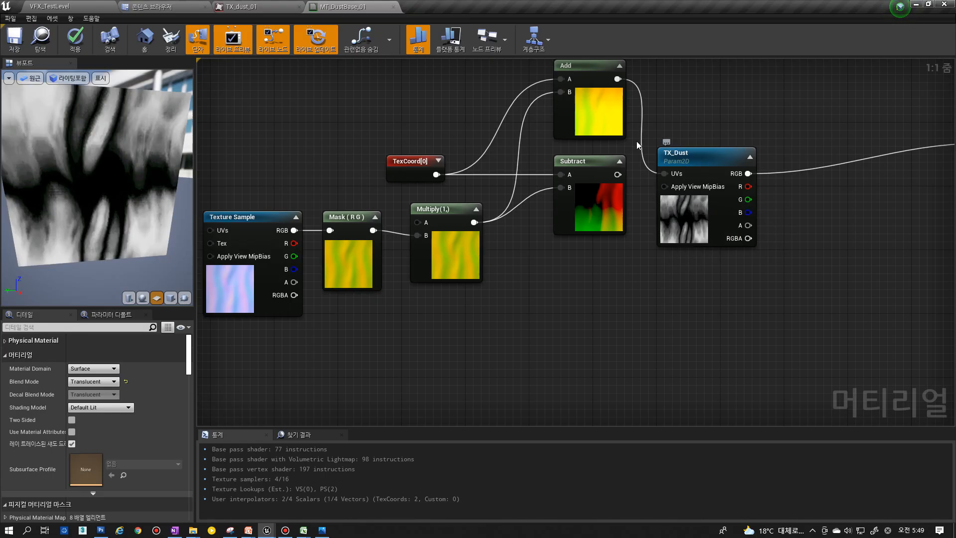
- Disconnect the Add output from the UVs input of TX_Dust
{"action": "left_click", "coordinate": [617, 78], "text": "alt"}
{"action": "left_click", "coordinate": [683, 216]}
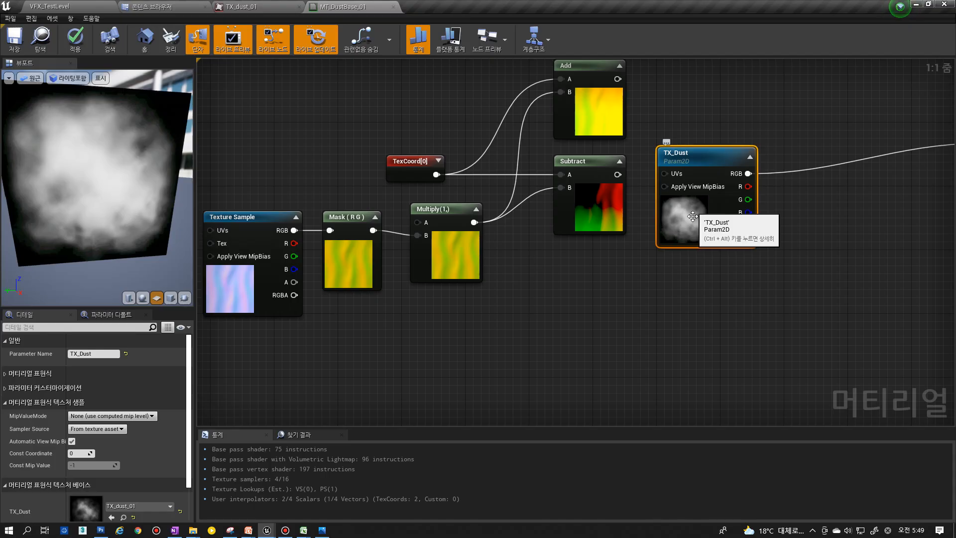
{"action": "left_click", "coordinate": [683, 266]}
- Look through the material expression and parameter customization settings of the TX_Dust node, and collapse both sections again
{"action": "left_click", "coordinate": [678, 223]}
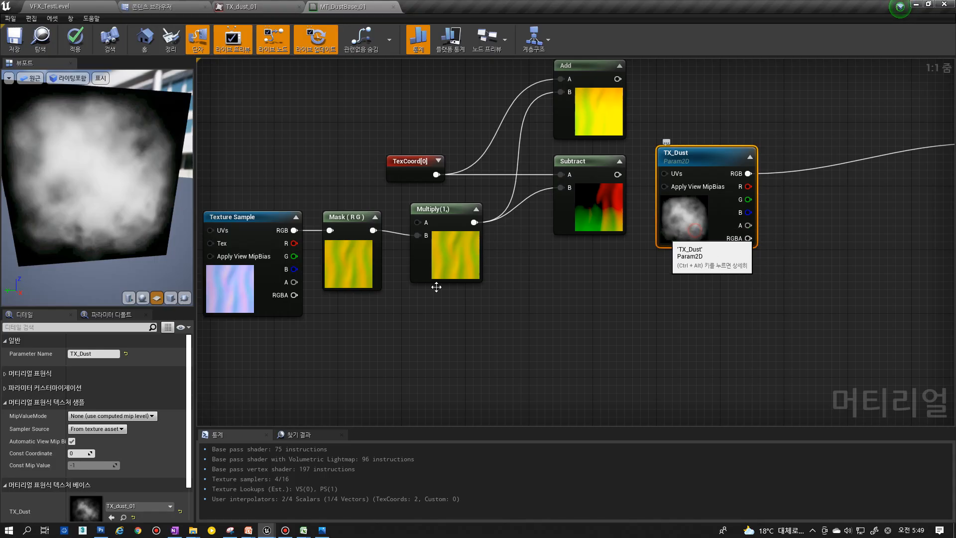
{"action": "left_click", "coordinate": [6, 373]}
{"action": "left_click", "coordinate": [6, 431]}
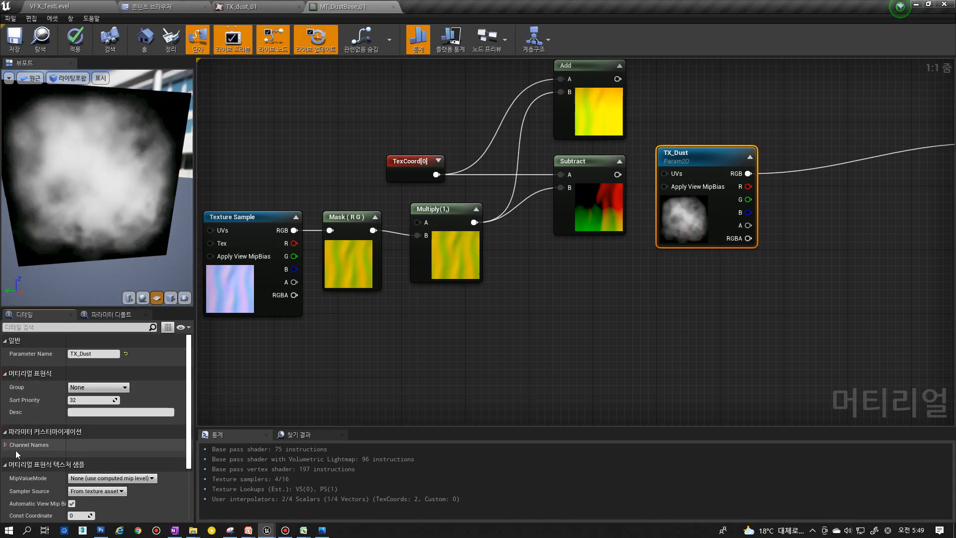
{"action": "left_click", "coordinate": [6, 432]}
{"action": "left_click", "coordinate": [6, 373]}
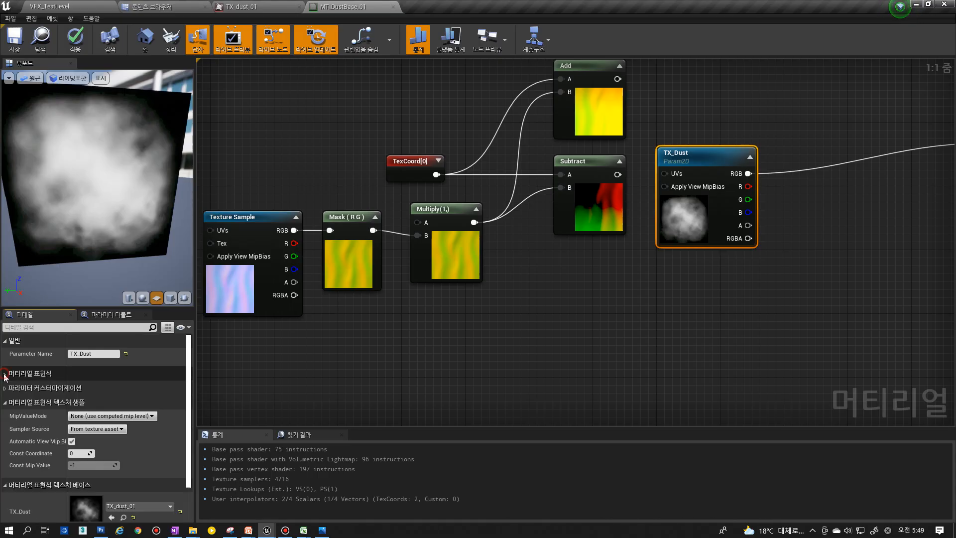
- Move the TexCoord node farther from Subtract, to above the Mask node, and delete the Add node
{"action": "right_click_drag", "start_coordinate": [360, 274], "coordinate": [414, 339]}
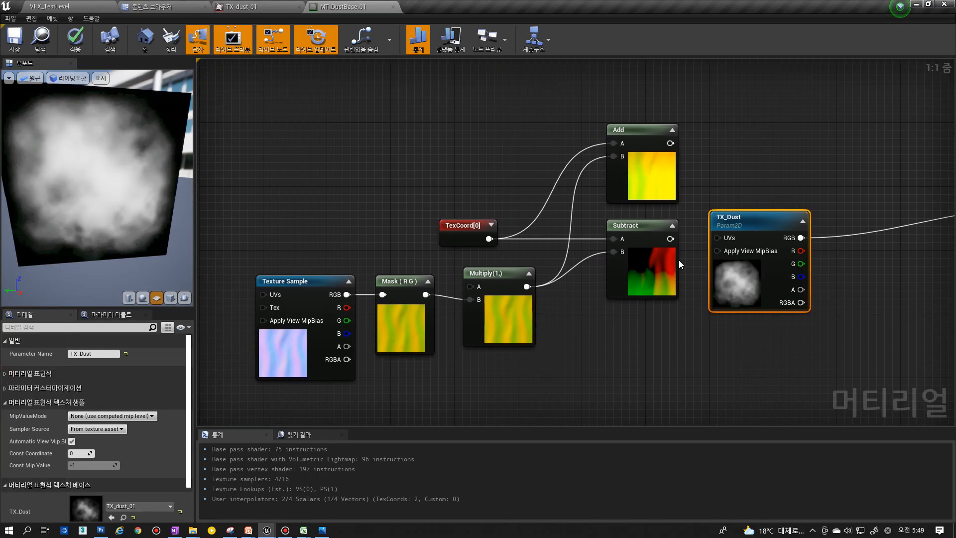
{"action": "left_click_drag", "start_coordinate": [461, 231], "coordinate": [366, 184]}
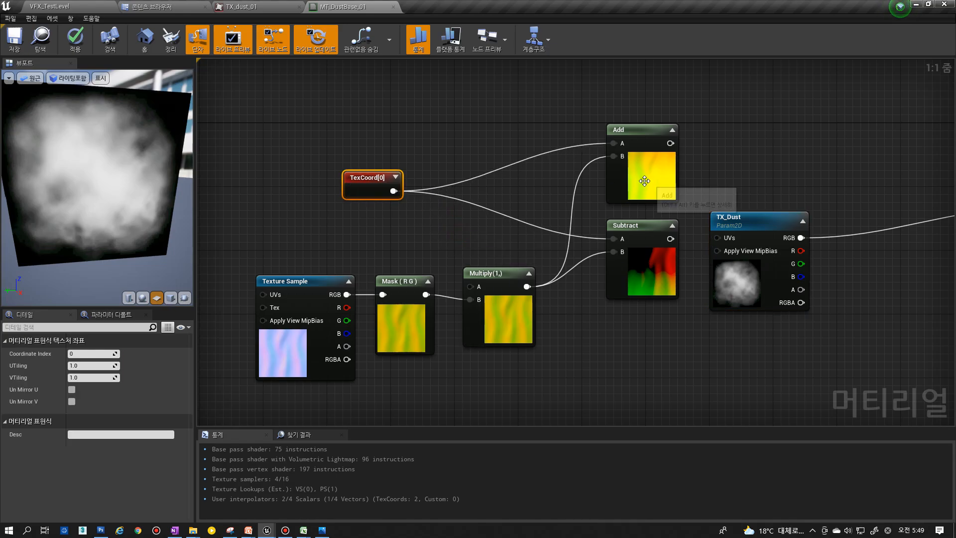
{"action": "left_click_drag", "start_coordinate": [643, 179], "coordinate": [634, 194]}
{"action": "key", "text": "Delete"}
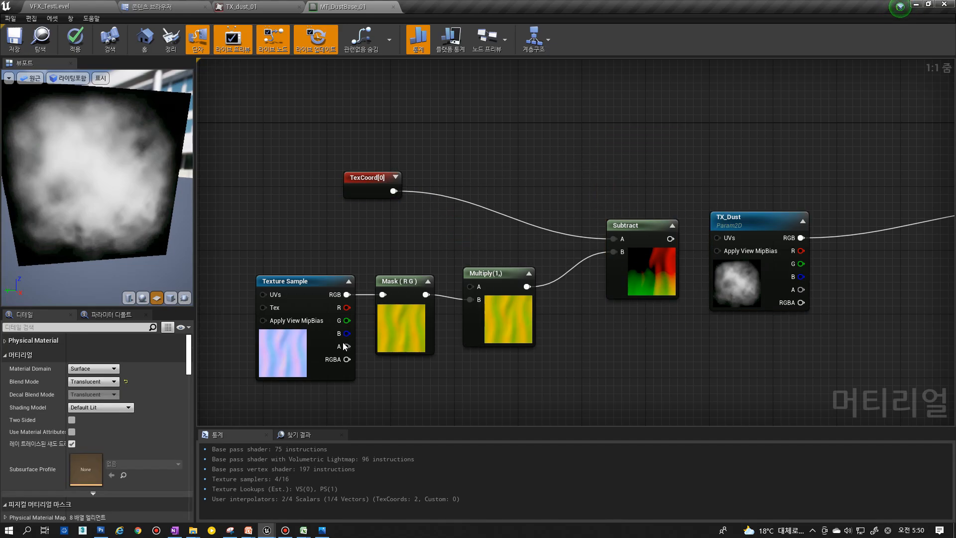
- Spread out the Texture Sample, Mask and Multiply nodes and disconnect the Texture Sample's RGB output from the Mask
{"action": "left_click_drag", "start_coordinate": [284, 281], "coordinate": [276, 273]}
{"action": "left_click_drag", "start_coordinate": [427, 363], "coordinate": [467, 334]}
{"action": "left_click_drag", "start_coordinate": [467, 334], "coordinate": [491, 310]}
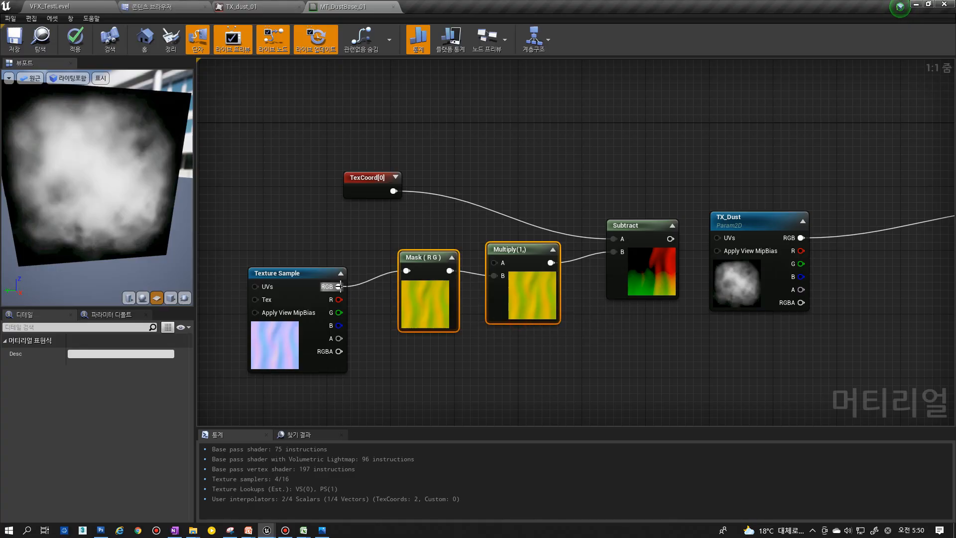
{"action": "left_click", "coordinate": [338, 287], "text": "alt"}
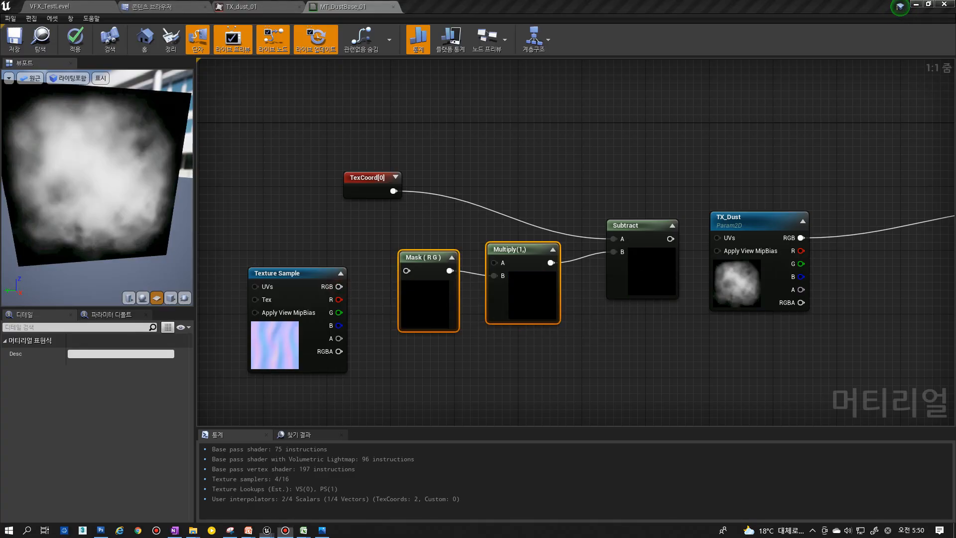
{"action": "left_click", "coordinate": [578, 350]}
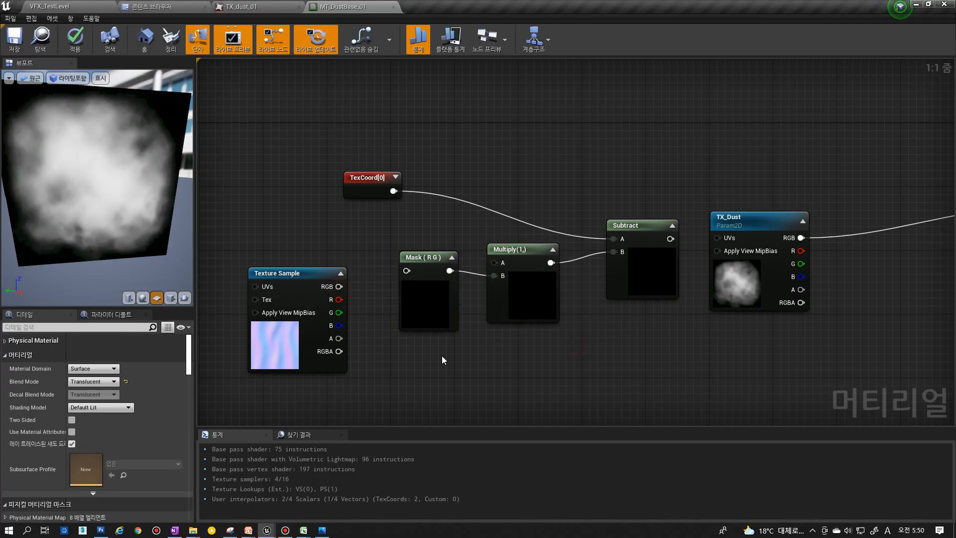
- Inspect the texture settings of the distortion Texture Sample node and of the TX_Dust node
{"action": "left_click", "coordinate": [289, 359]}
{"action": "left_click", "coordinate": [295, 391]}
{"action": "left_click", "coordinate": [309, 335]}
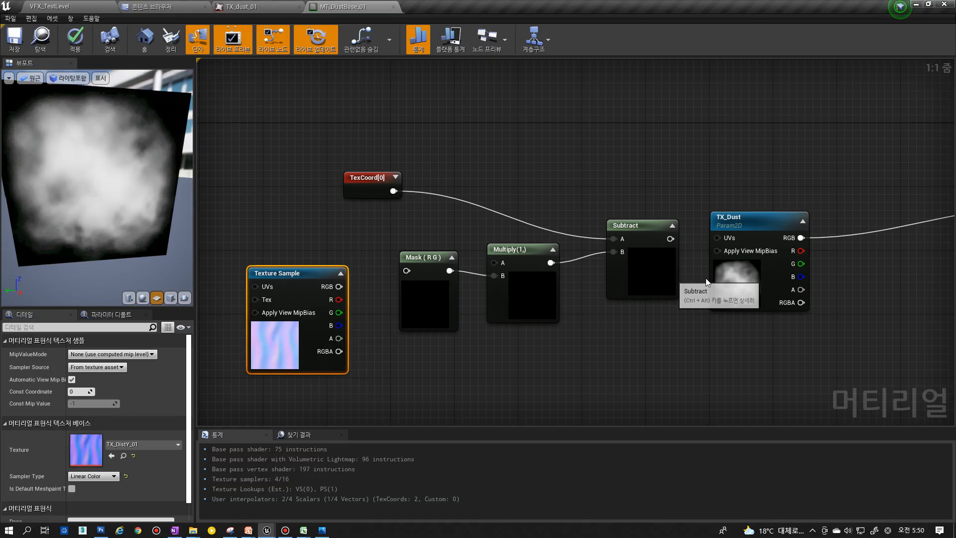
{"action": "left_click", "coordinate": [723, 295]}
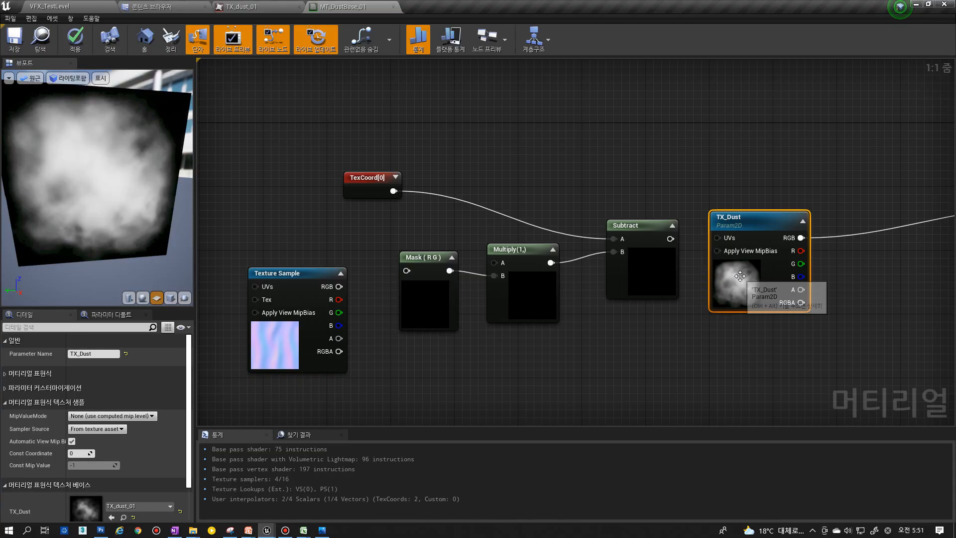
{"action": "left_click_drag", "start_coordinate": [746, 282], "coordinate": [730, 251]}
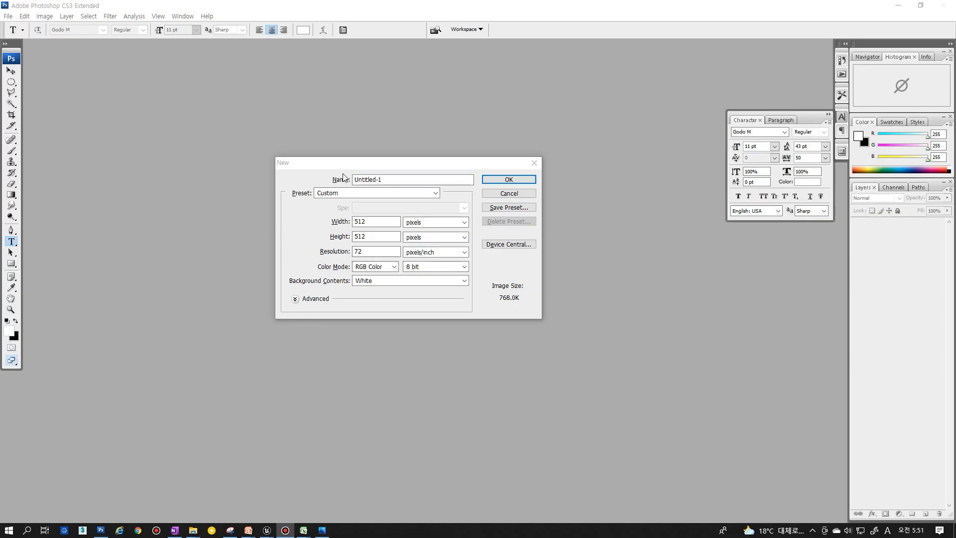
- Switch to Photoshop, create a 512 × 512 pixel RGB document at 72 pixels/inch with white background, and centre its window
{"action": "left_click", "coordinate": [340, 163]}
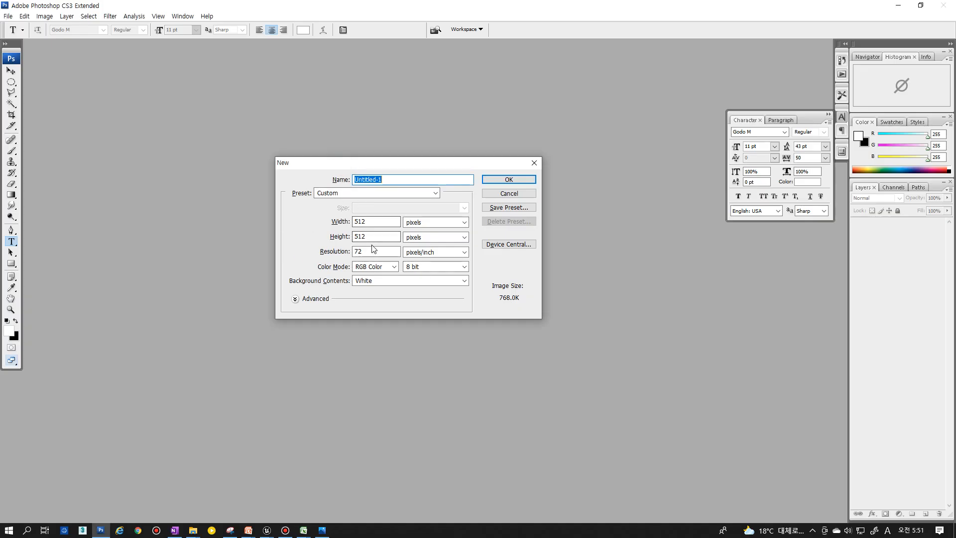
{"action": "left_click", "coordinate": [508, 179]}
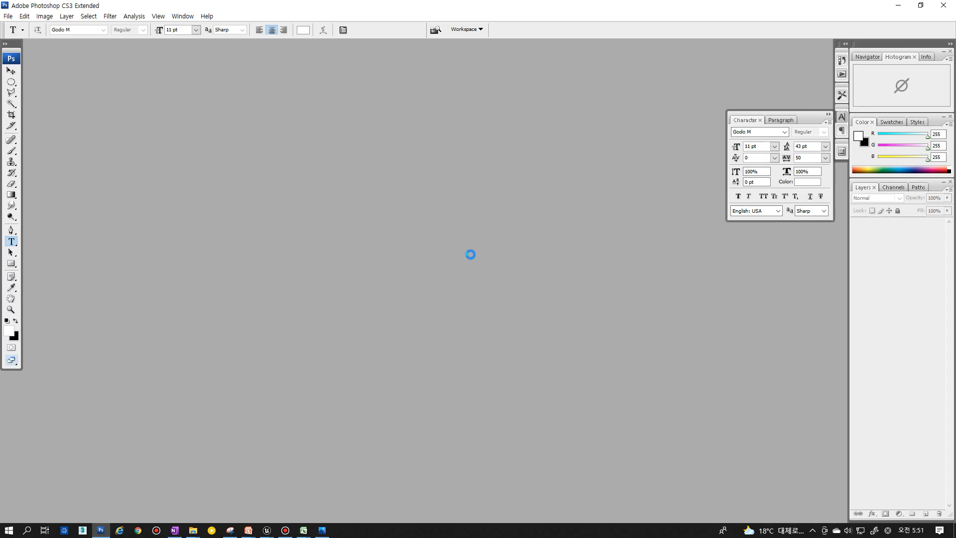
{"action": "left_click_drag", "start_coordinate": [164, 53], "coordinate": [432, 127]}
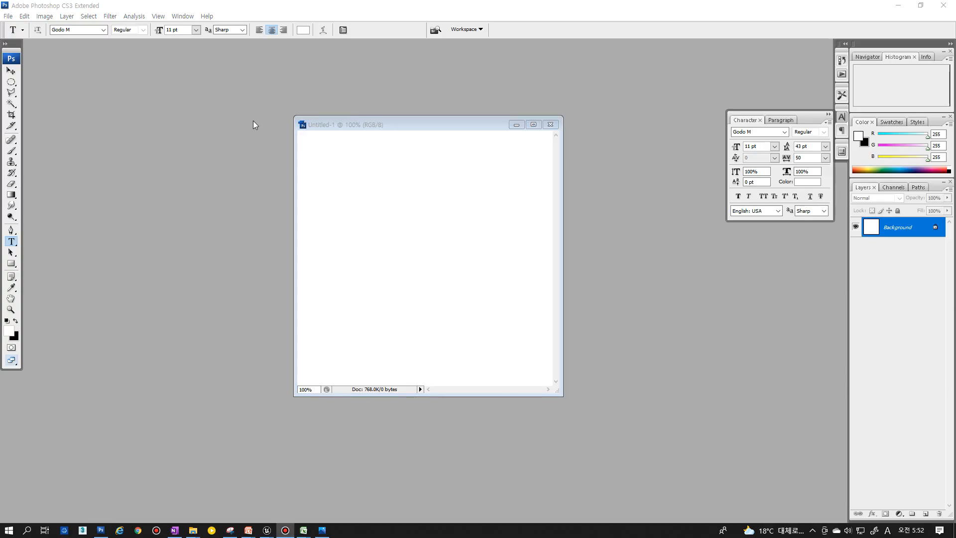
- Fill the Background layer with the Clouds render filter
{"action": "left_click", "coordinate": [110, 18]}
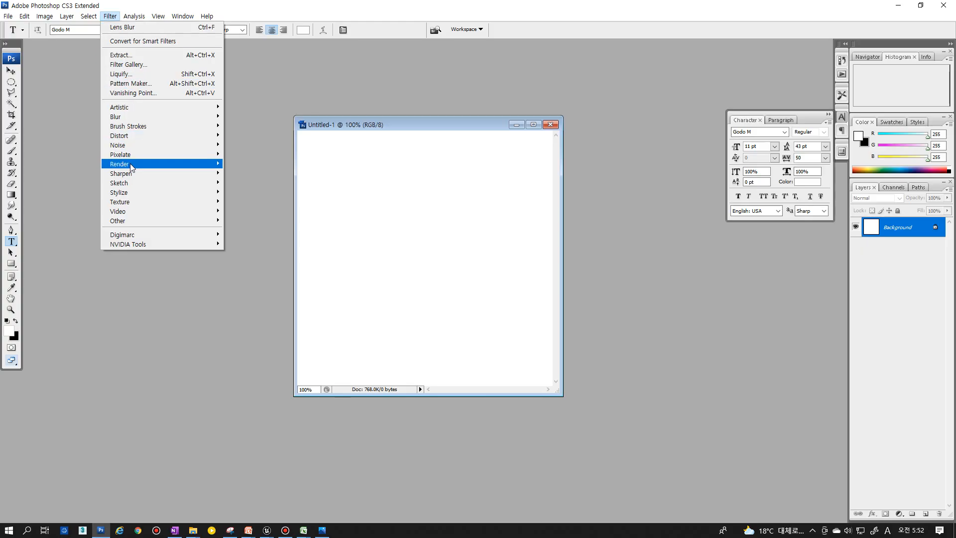
{"action": "mouse_move", "coordinate": [132, 168]}
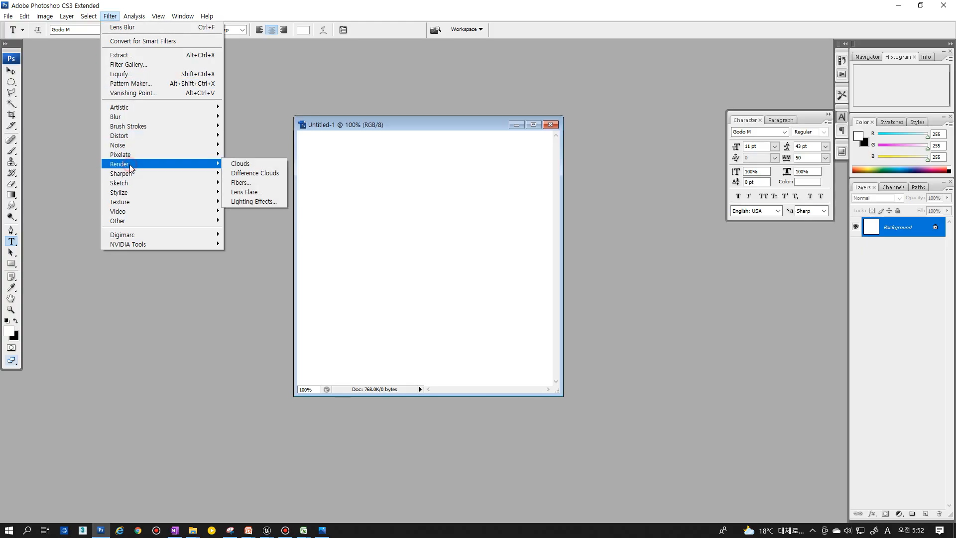
{"action": "left_click", "coordinate": [253, 168]}
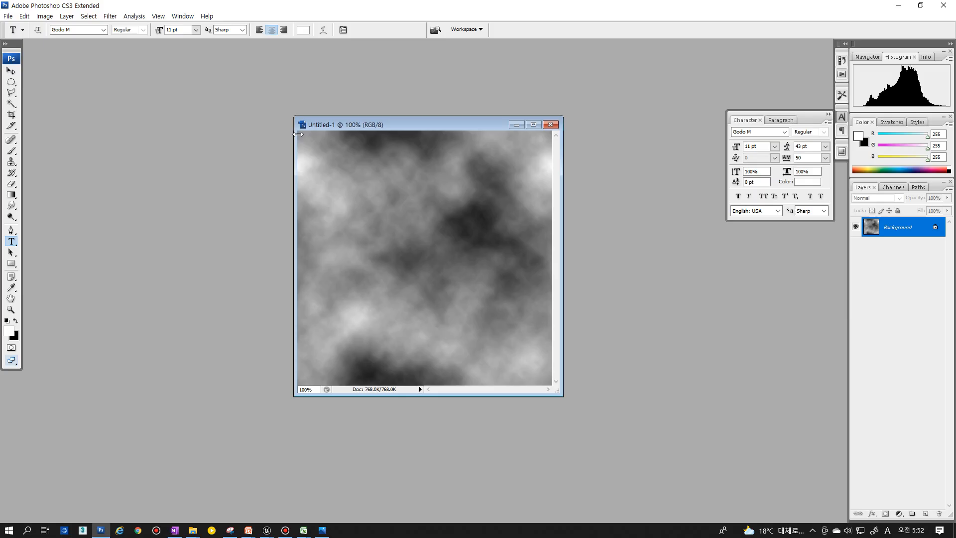
{"action": "left_click", "coordinate": [435, 122]}
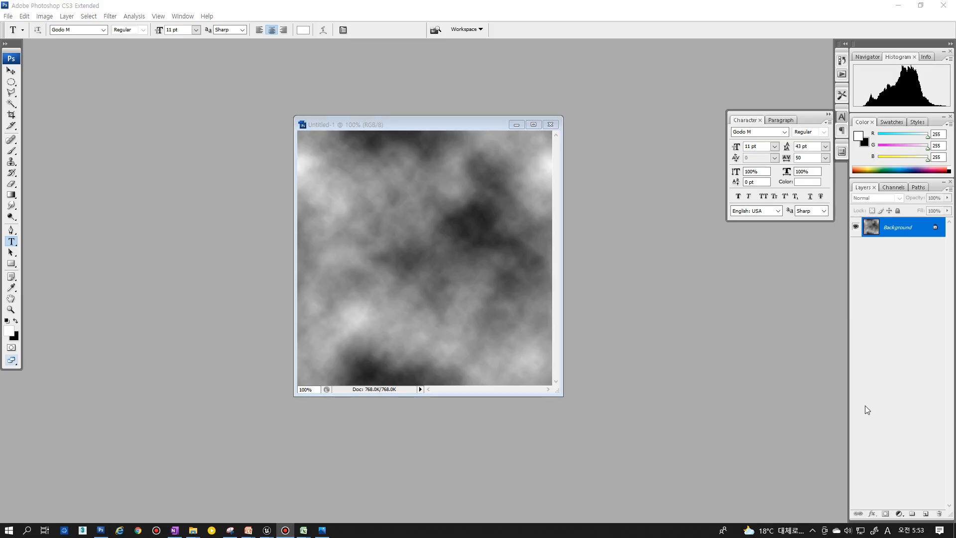
{"action": "left_click", "coordinate": [363, 128]}
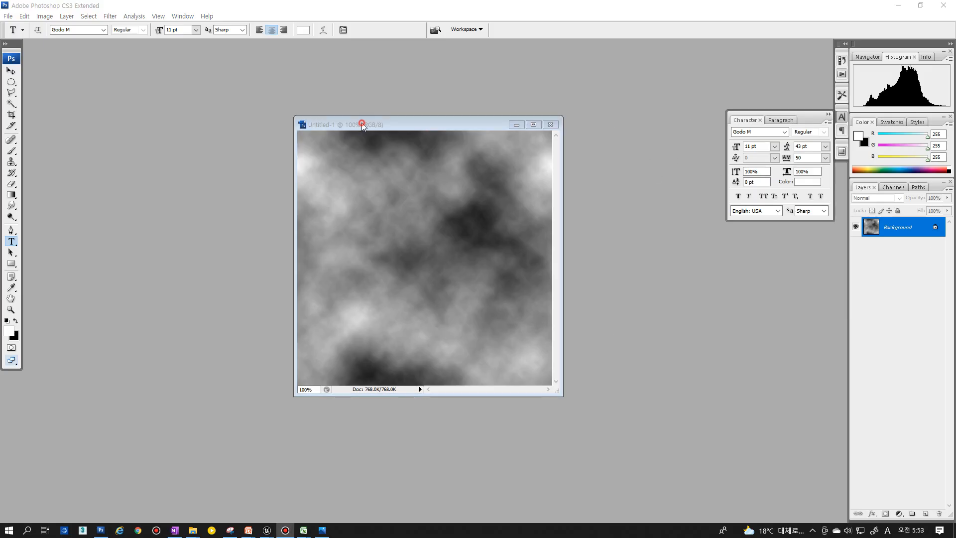
- Reapply the Clouds filter to the Background layer repeatedly to generate different random cloud patterns
{"action": "left_click", "coordinate": [113, 19]}
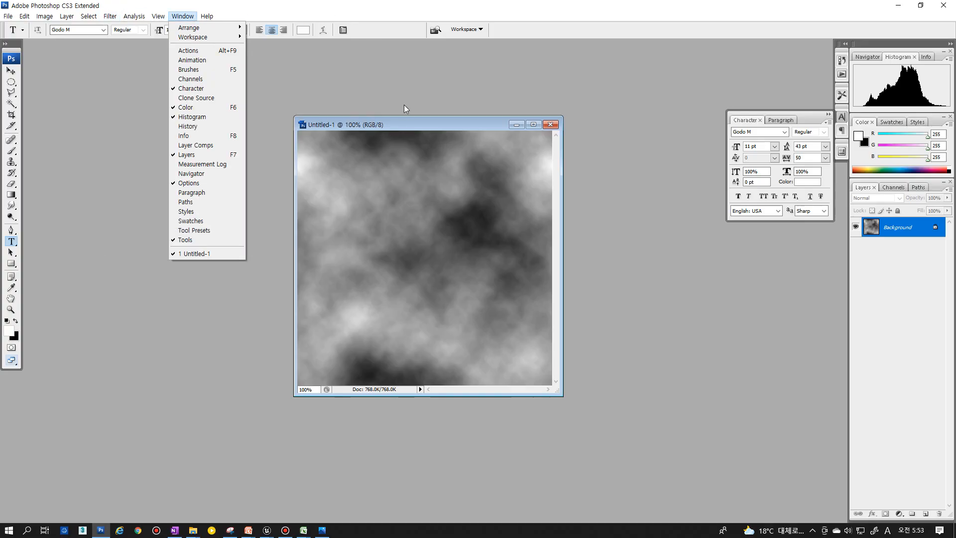
{"action": "left_click", "coordinate": [408, 121]}
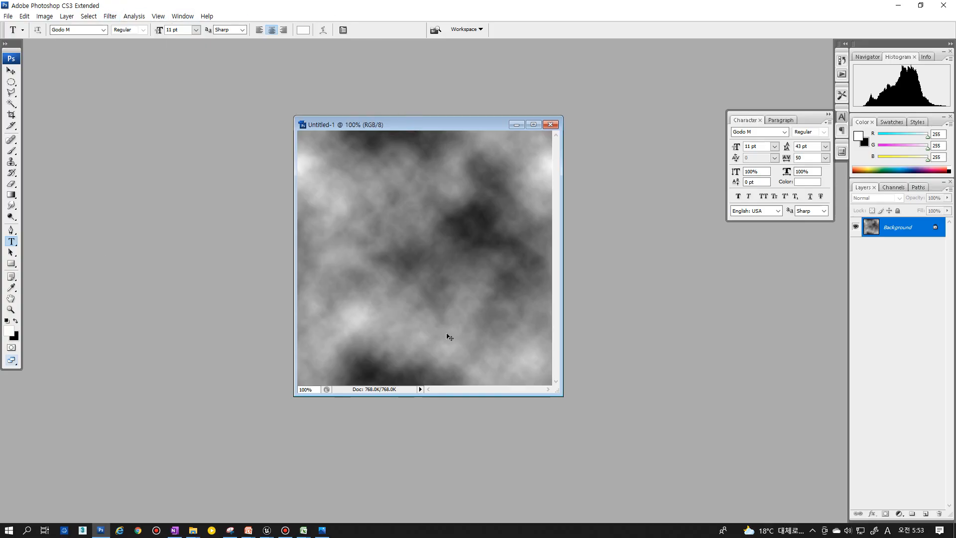
{"action": "key", "text": "ctrl+f"}
{"action": "key", "text": "ctrl+f"}
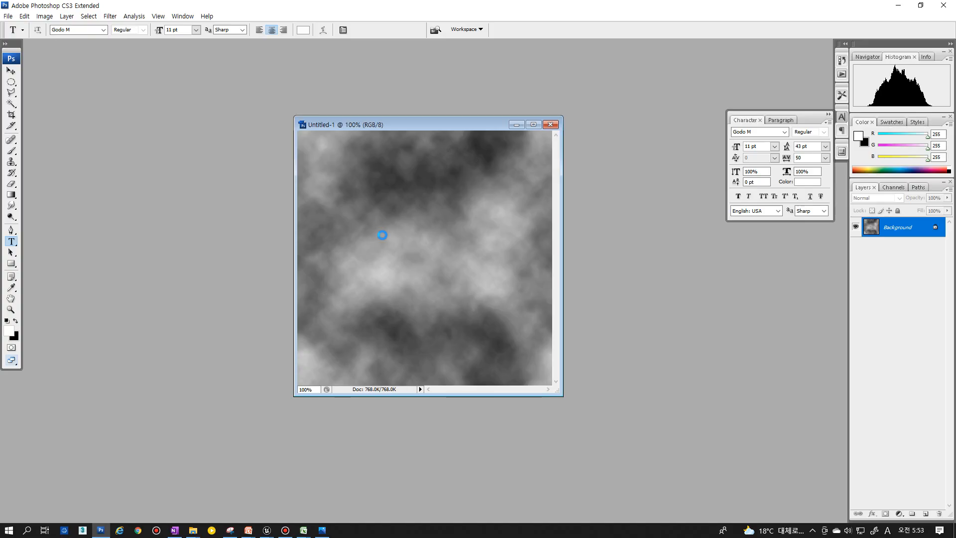
{"action": "key", "text": "ctrl+f"}
{"action": "key", "text": "ctrl+f"}
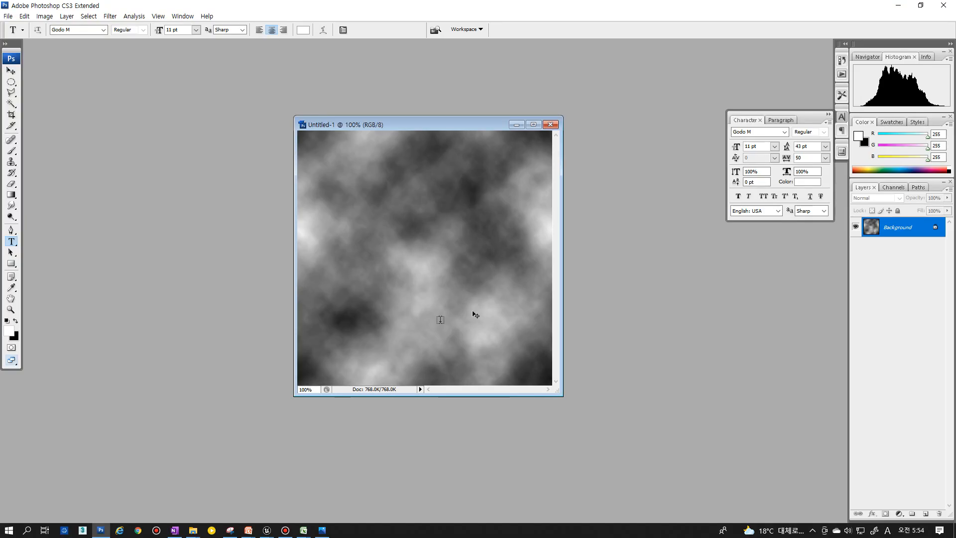
{"action": "key", "text": "ctrl+f"}
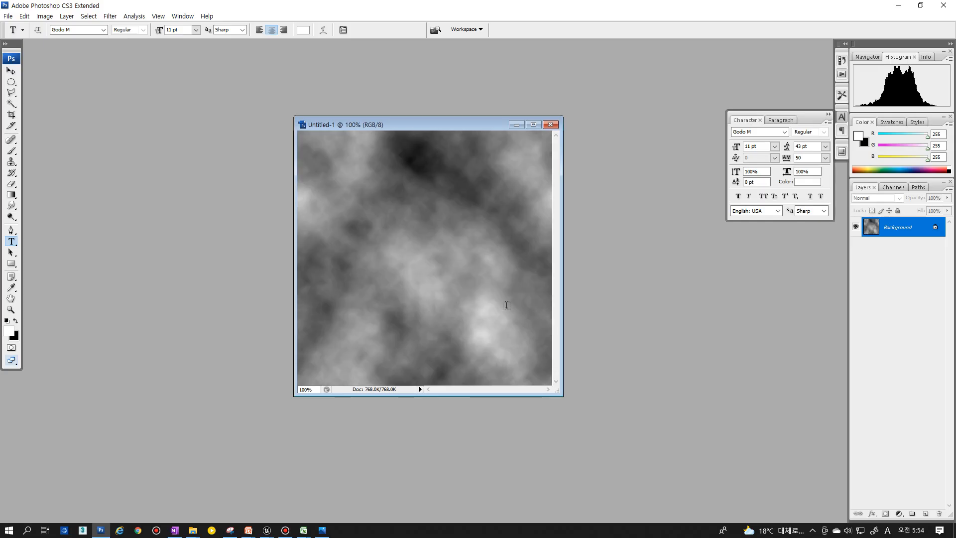
{"action": "key", "text": "ctrl+f"}
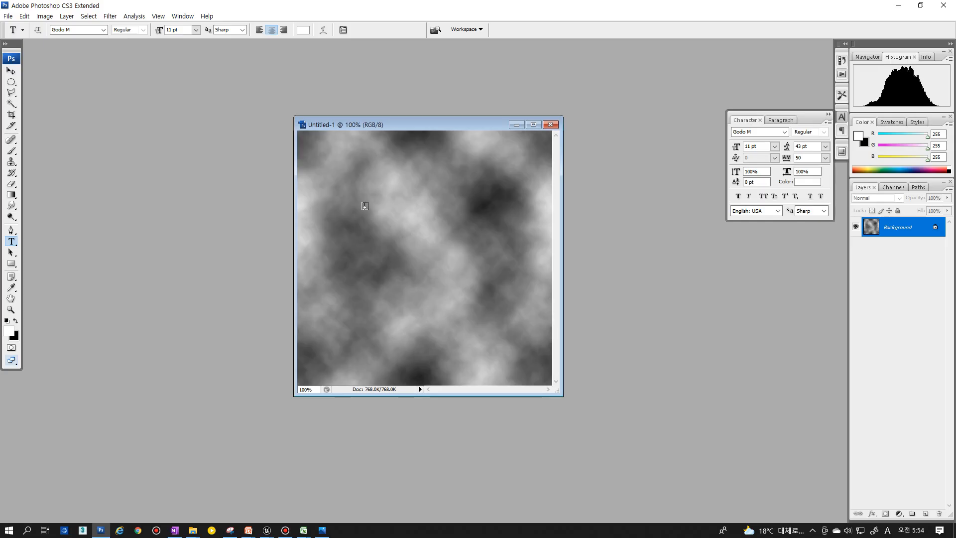
{"action": "key", "text": "ctrl+f"}
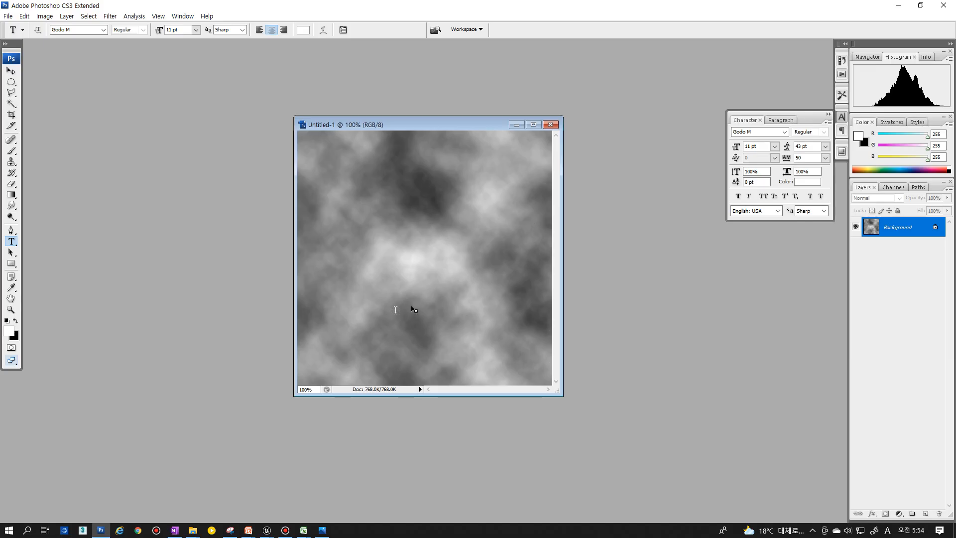
{"action": "key", "text": "ctrl+f"}
{"action": "key", "text": "ctrl+f"}
{"action": "key", "text": "ctrl+f"}
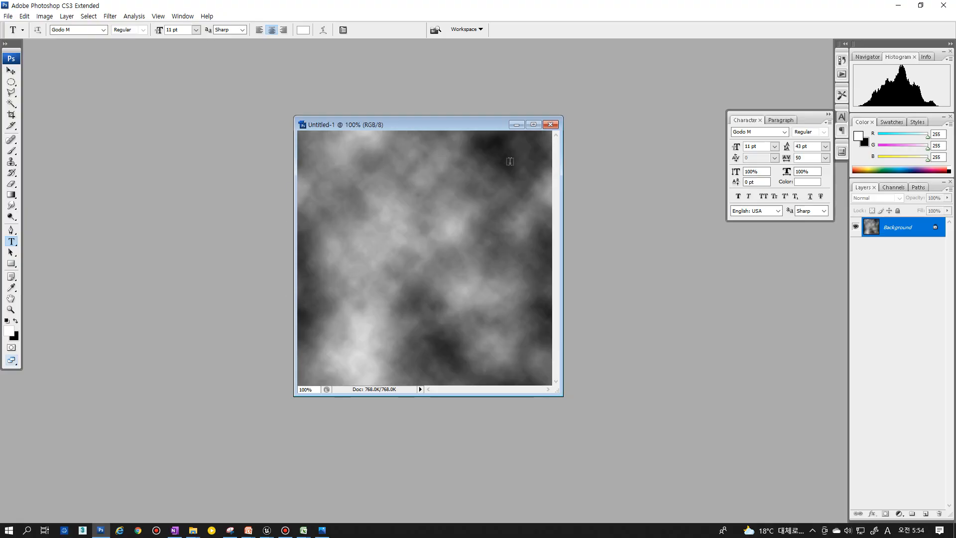
{"action": "key", "text": "ctrl+f"}
{"action": "key", "text": "ctrl+f"}
{"action": "key", "text": "ctrl+f"}
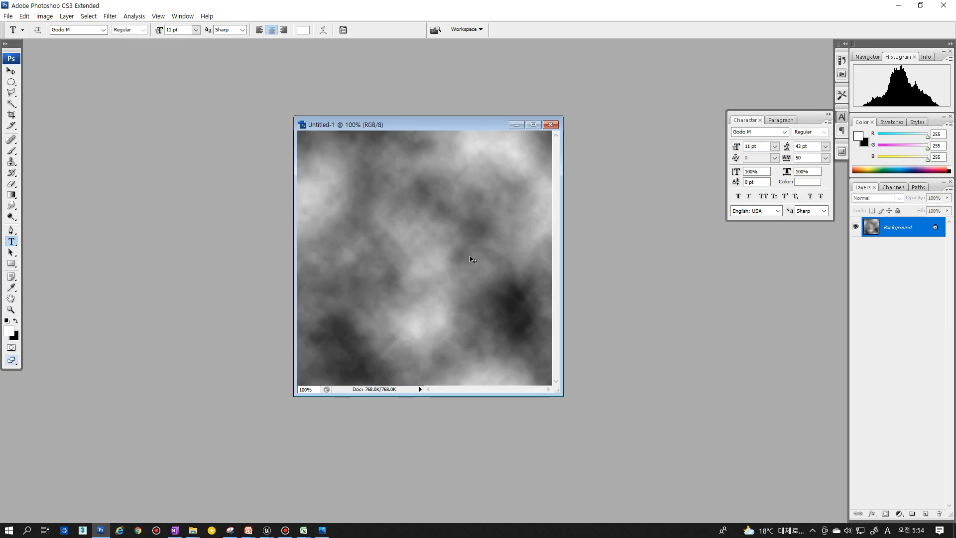
{"action": "key", "text": "ctrl+f"}
{"action": "key", "text": "ctrl+f"}
{"action": "key", "text": "ctrl+f"}
{"action": "key", "text": "ctrl+f"}
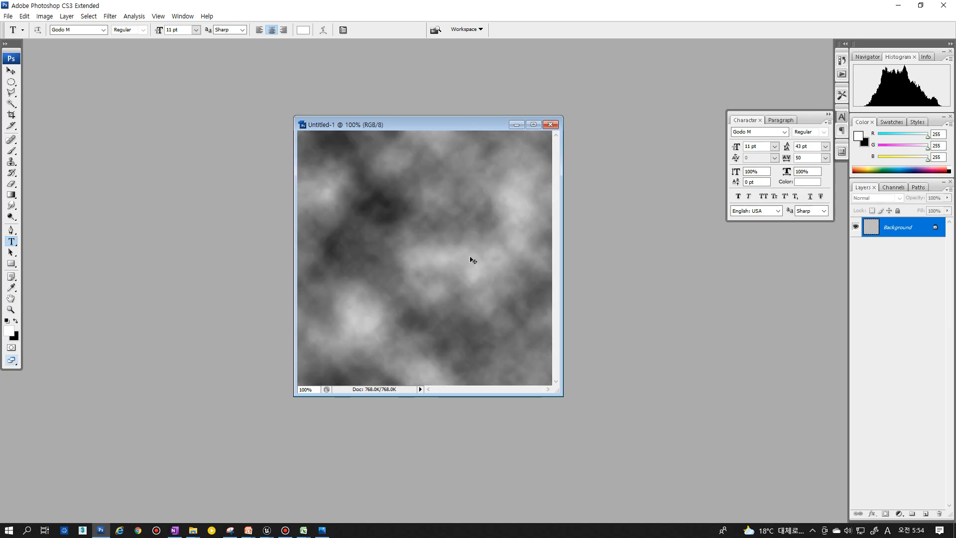
{"action": "key", "text": "ctrl+f"}
{"action": "key", "text": "ctrl+f"}
{"action": "key", "text": "ctrl+f"}
{"action": "key", "text": "ctrl+f"}
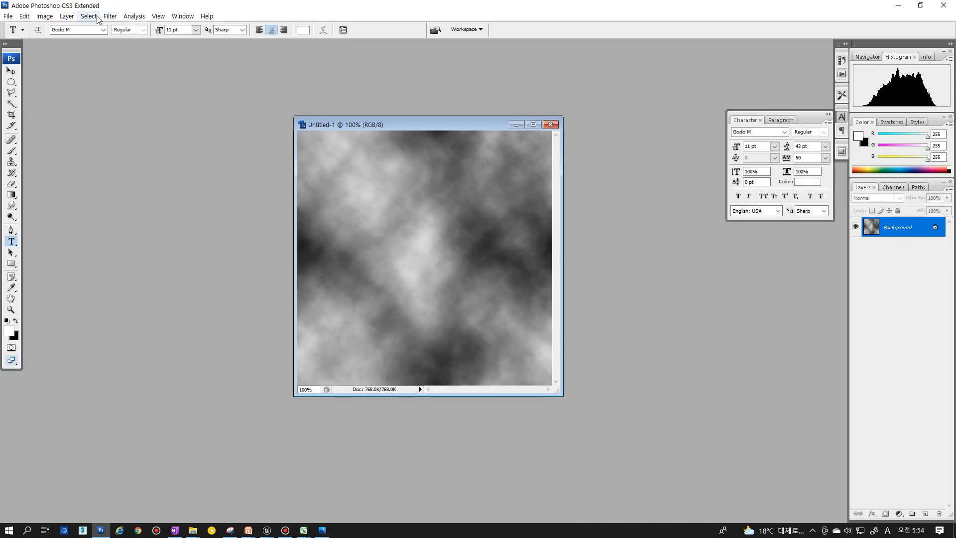
- Raise the cloud image's contrast to +100 with the Brightness/Contrast adjustment
{"action": "left_click", "coordinate": [44, 17]}
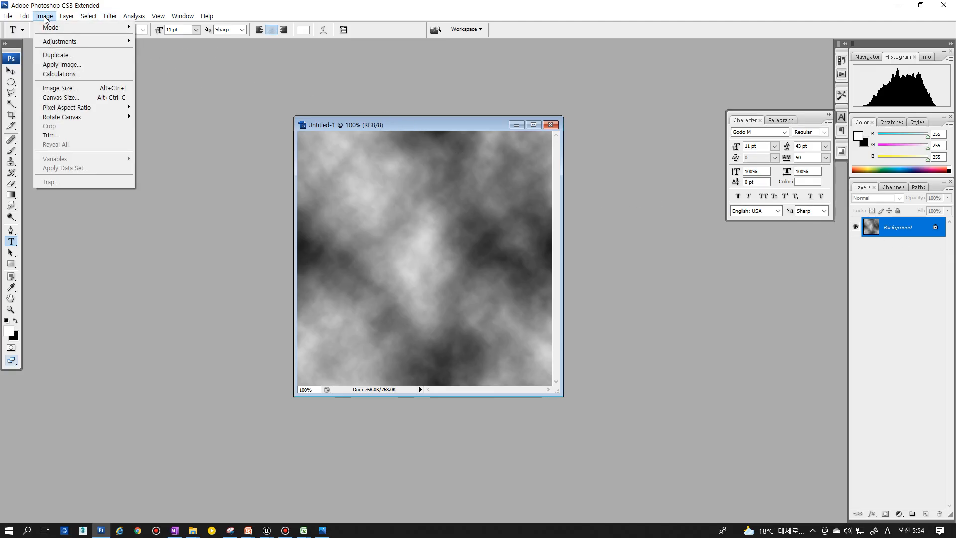
{"action": "mouse_move", "coordinate": [65, 41]}
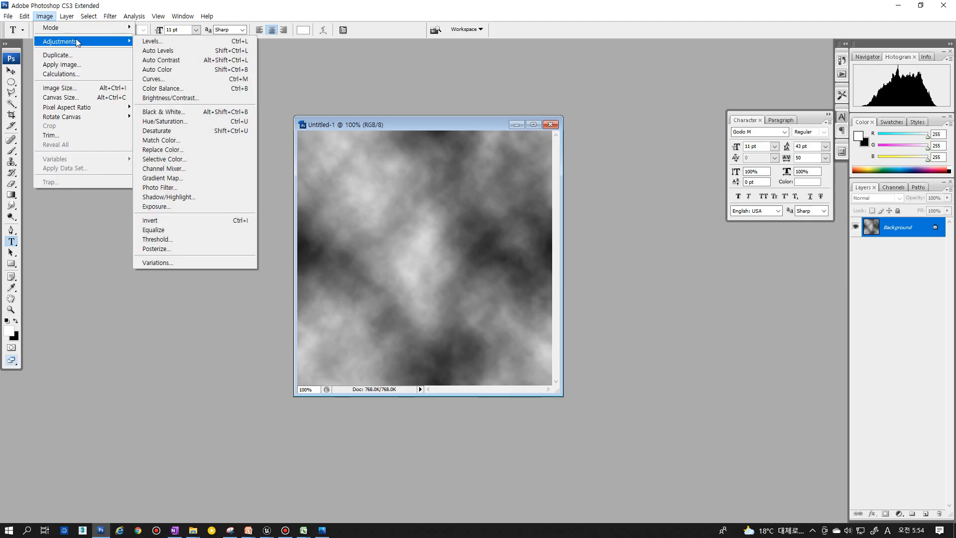
{"action": "left_click", "coordinate": [181, 98]}
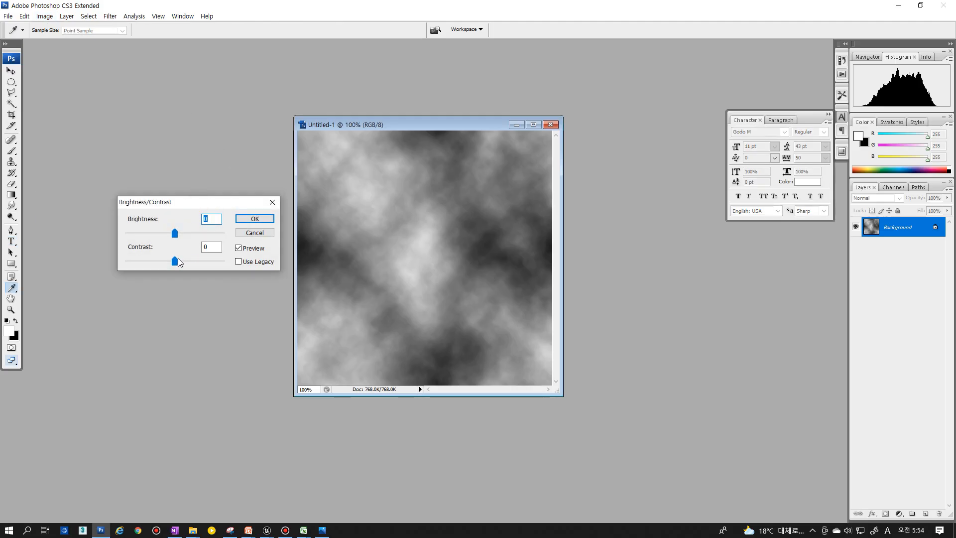
{"action": "left_click_drag", "start_coordinate": [175, 261], "coordinate": [249, 271]}
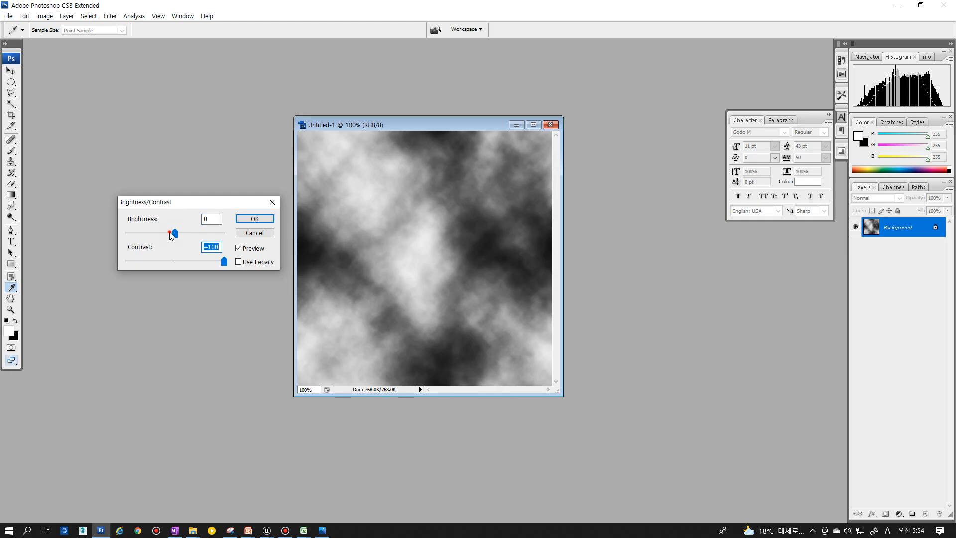
{"action": "left_click_drag", "start_coordinate": [174, 233], "coordinate": [243, 264]}
{"action": "left_click", "coordinate": [254, 218]}
{"action": "key", "text": "t"}
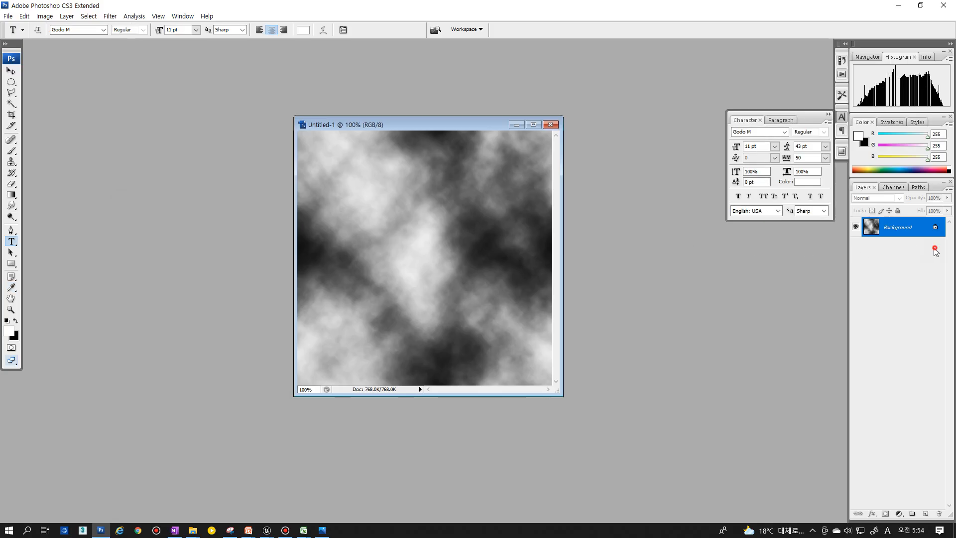
- Duplicate the Background layer
{"action": "left_click", "coordinate": [902, 230]}
{"action": "left_click", "coordinate": [899, 233]}
{"action": "key", "text": "ctrl+j"}
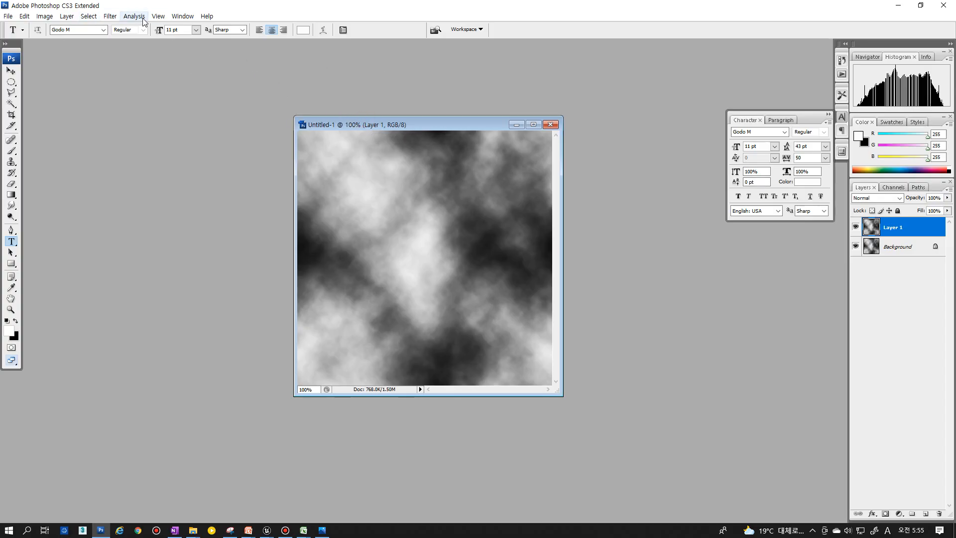
- Apply the Clouds filter to the duplicated layer and hide the Background layer
{"action": "left_click", "coordinate": [110, 16]}
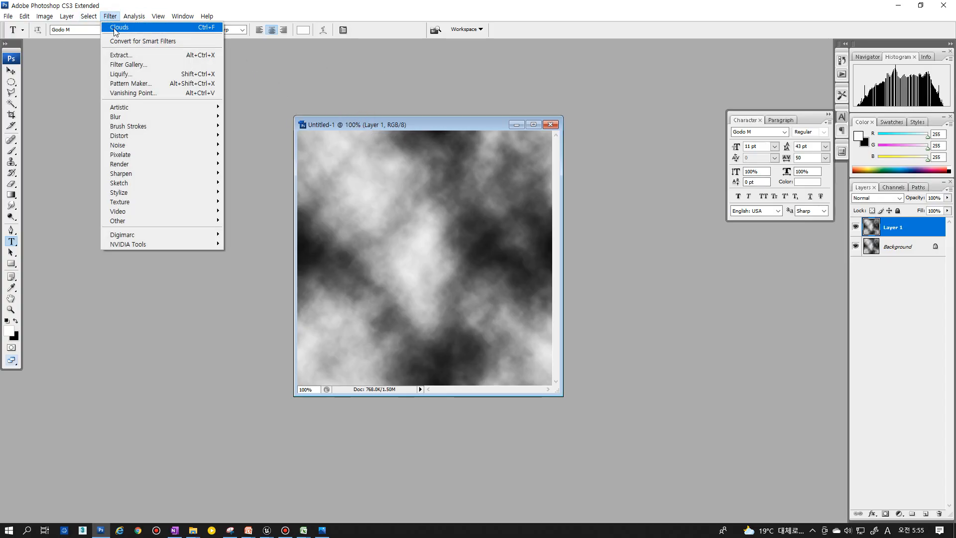
{"action": "left_click", "coordinate": [115, 29]}
{"action": "left_click", "coordinate": [855, 248]}
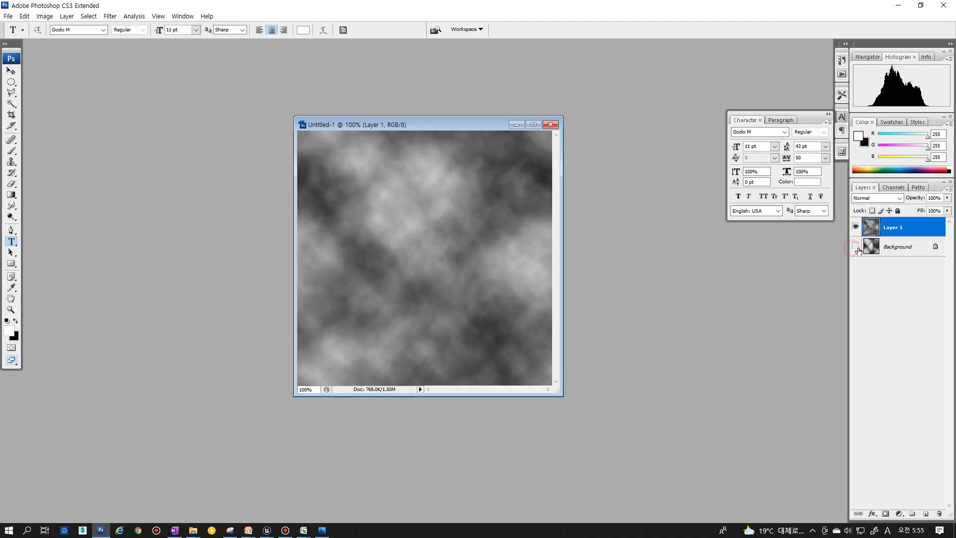
{"action": "left_click", "coordinate": [890, 266]}
{"action": "left_click", "coordinate": [891, 231]}
- Rerun the Clouds filter on Layer 1 several times for a different cloud pattern
{"action": "left_click", "coordinate": [419, 127]}
{"action": "key", "text": "ctrl+f"}
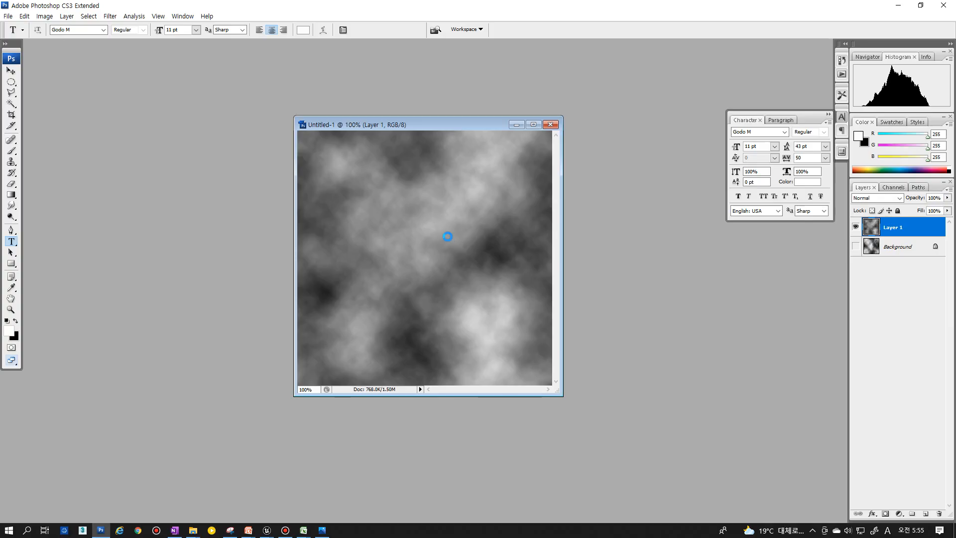
{"action": "key", "text": "ctrl+f"}
{"action": "key", "text": "ctrl+f"}
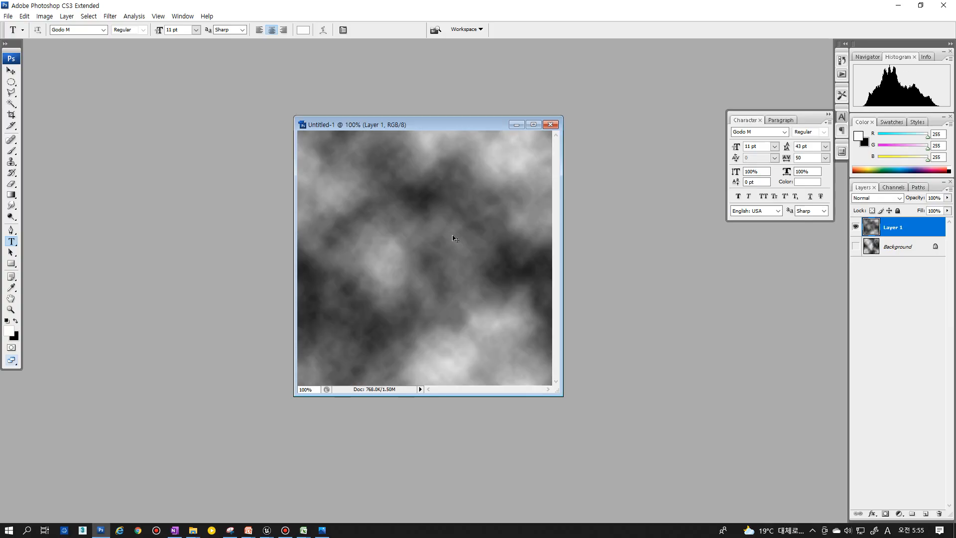
- Keep regenerating the clouds on Layer 1 with the Clouds filter to get a more evenly distributed pattern
{"action": "key", "text": "ctrl+f"}
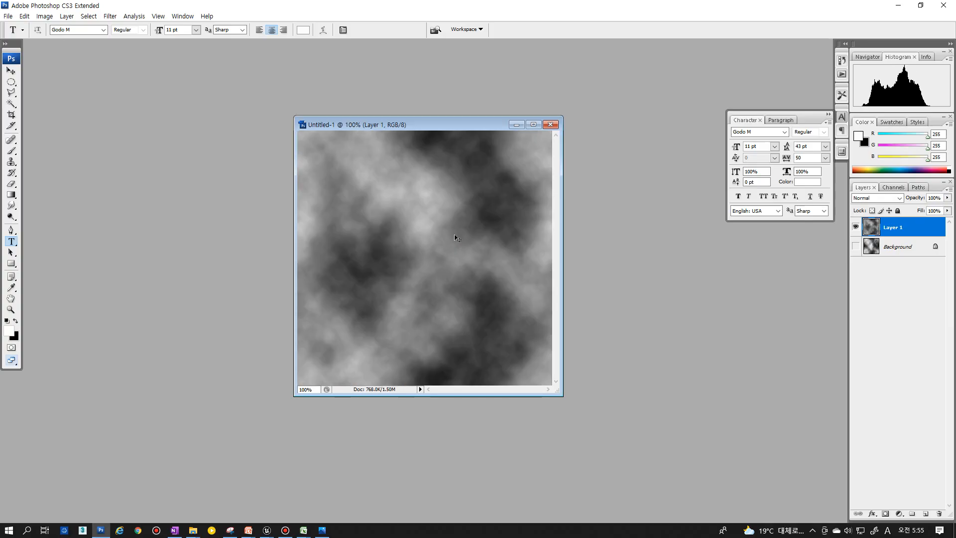
{"action": "key", "text": "ctrl+f"}
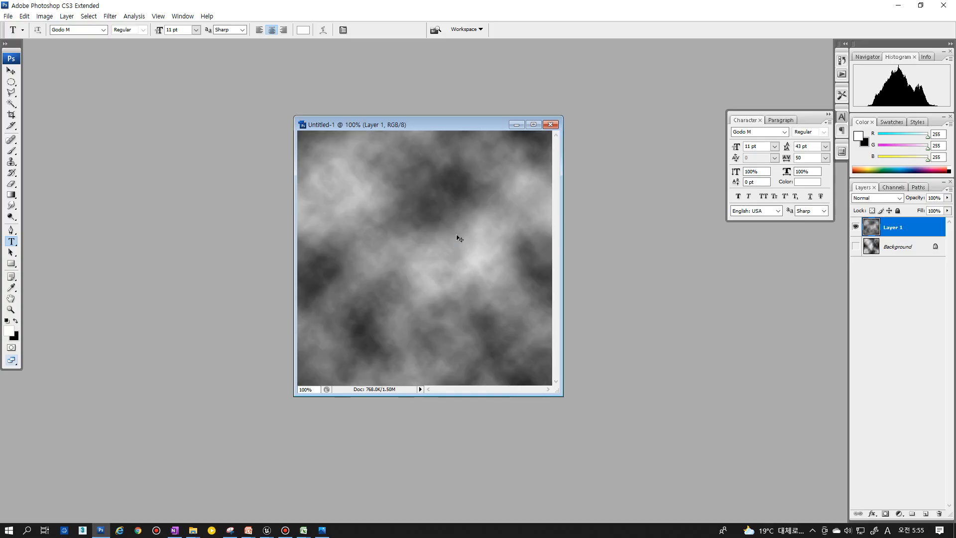
{"action": "key", "text": "ctrl+f"}
{"action": "key", "text": "ctrl+f"}
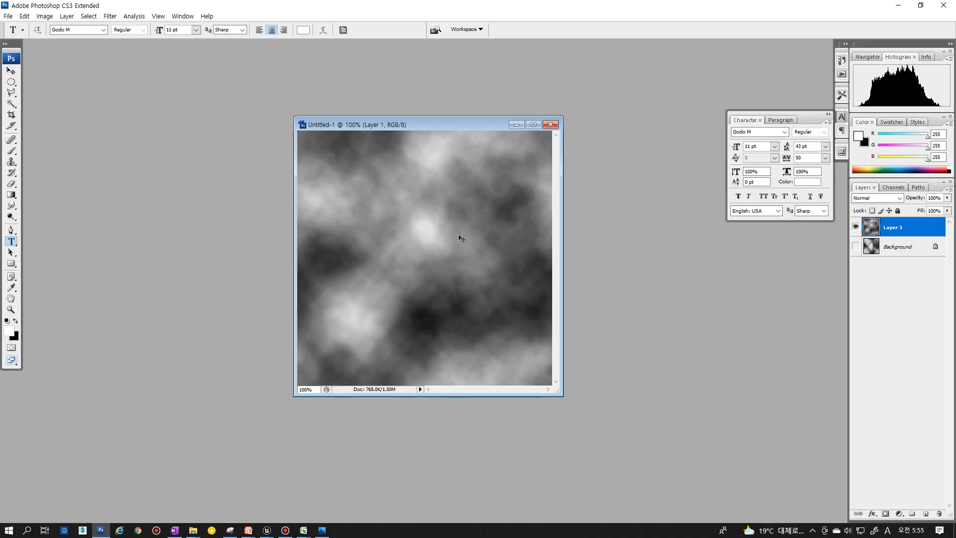
{"action": "key", "text": "ctrl+f"}
{"action": "key", "text": "ctrl+f"}
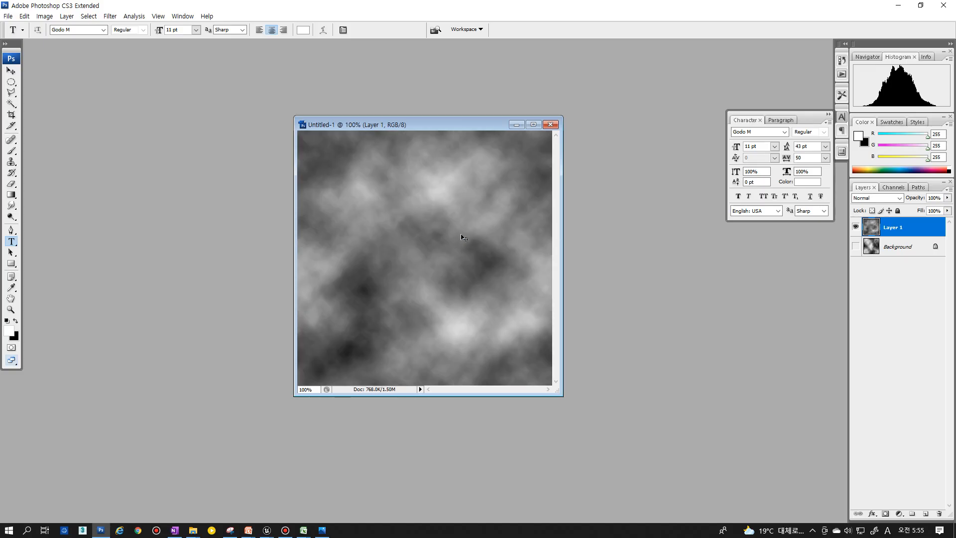
{"action": "key", "text": "ctrl+f"}
{"action": "key", "text": "ctrl+f"}
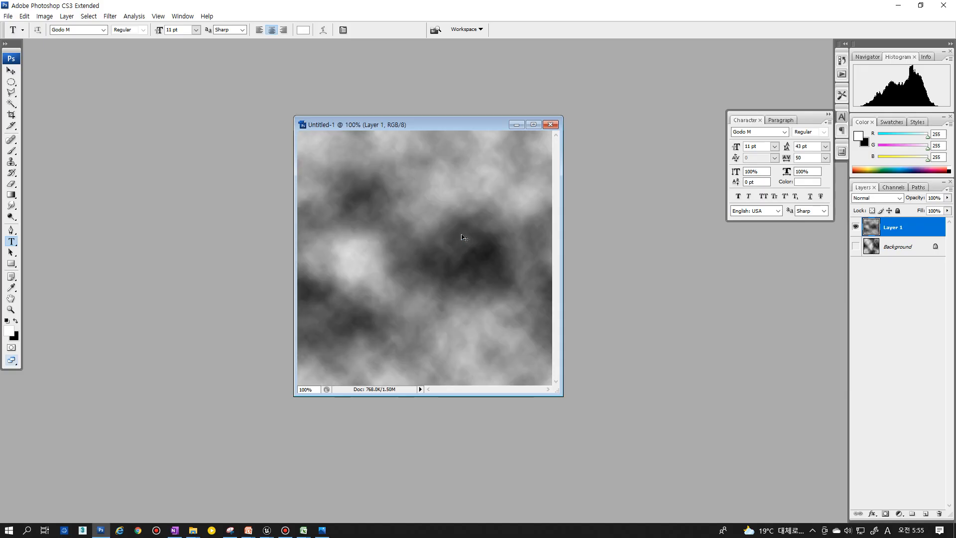
{"action": "key", "text": "ctrl+f"}
{"action": "key", "text": "ctrl+f"}
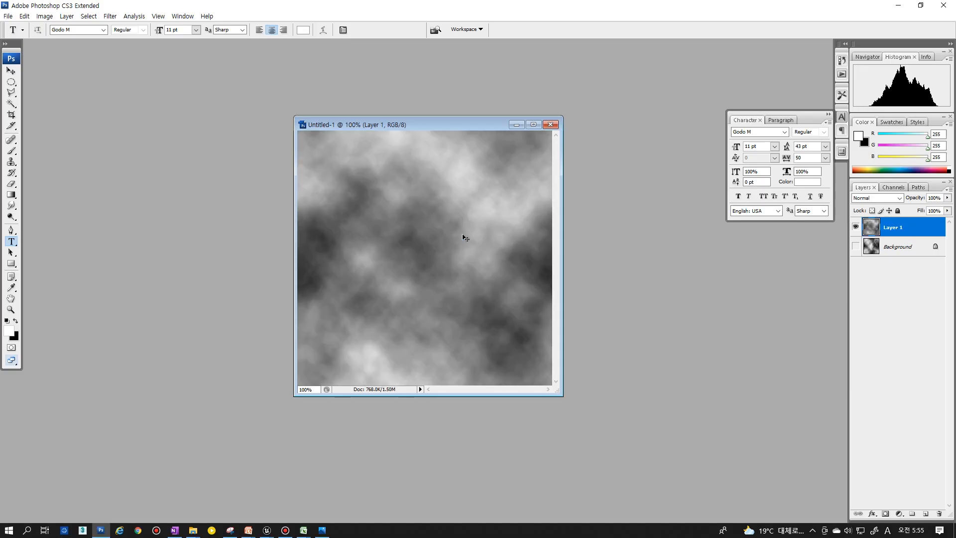
{"action": "key", "text": "ctrl+f"}
{"action": "key", "text": "ctrl+f"}
{"action": "key", "text": "ctrl+f"}
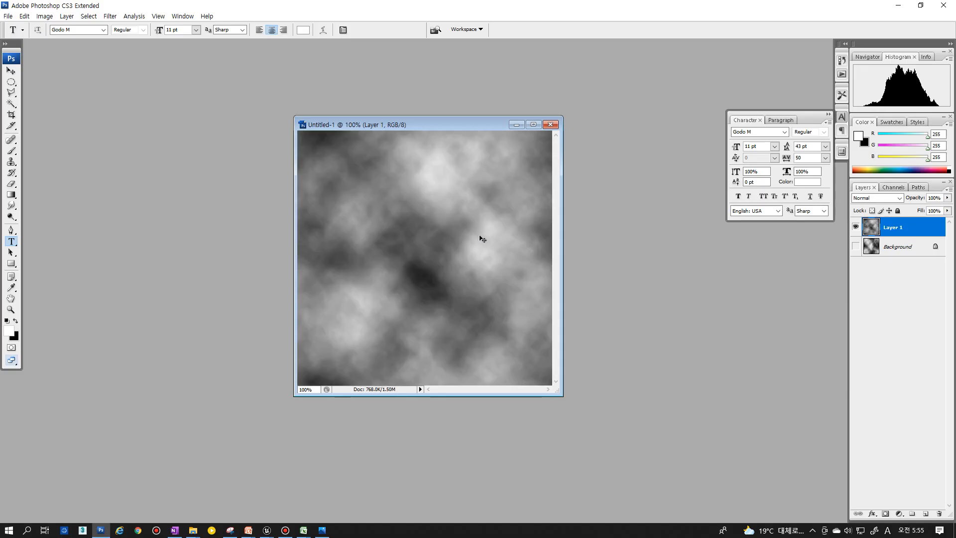
{"action": "key", "text": "ctrl+f"}
{"action": "key", "text": "ctrl+f"}
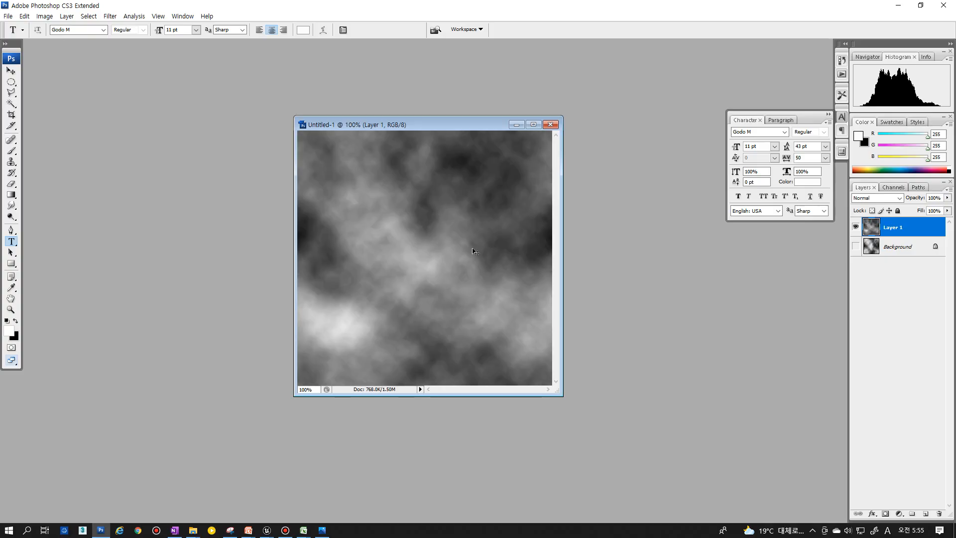
{"action": "key", "text": "ctrl+f"}
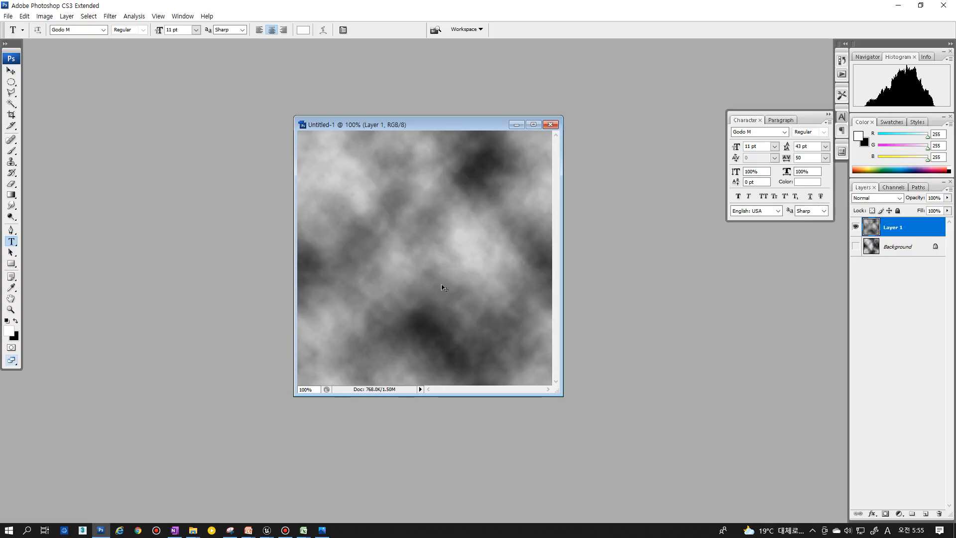
{"action": "key", "text": "ctrl+f"}
{"action": "key", "text": "ctrl+f"}
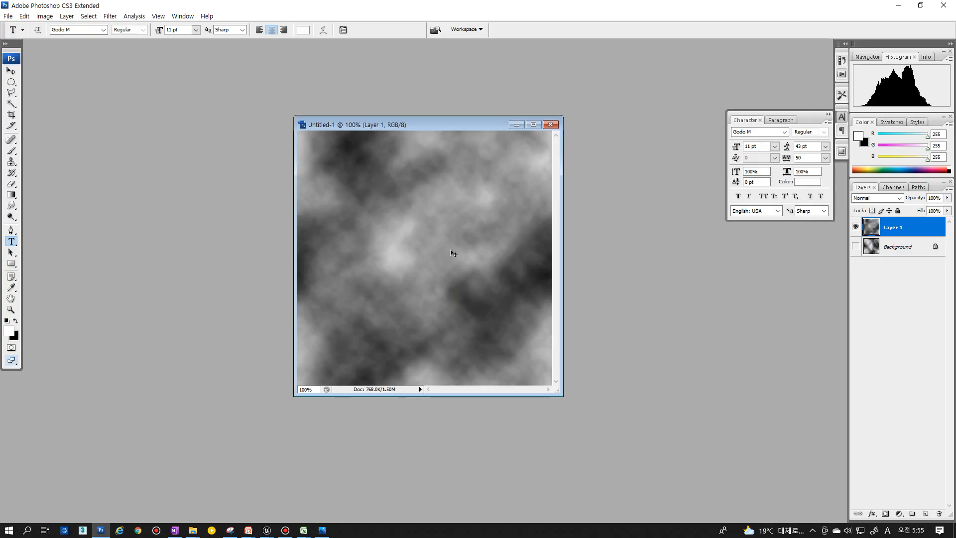
{"action": "key", "text": "ctrl+f"}
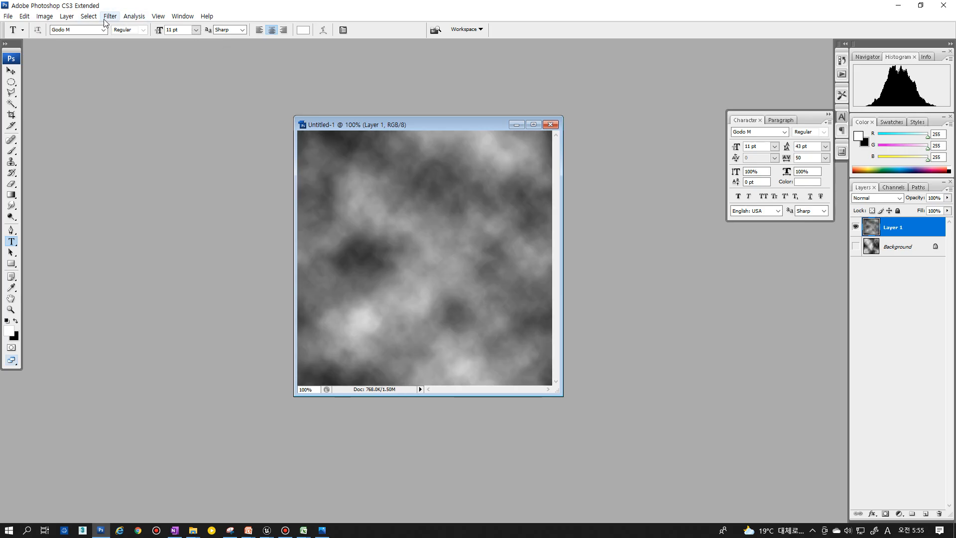
- Raise Layer 1's contrast to +100 with the Brightness/Contrast adjustment
{"action": "left_click", "coordinate": [44, 16]}
{"action": "mouse_move", "coordinate": [74, 41]}
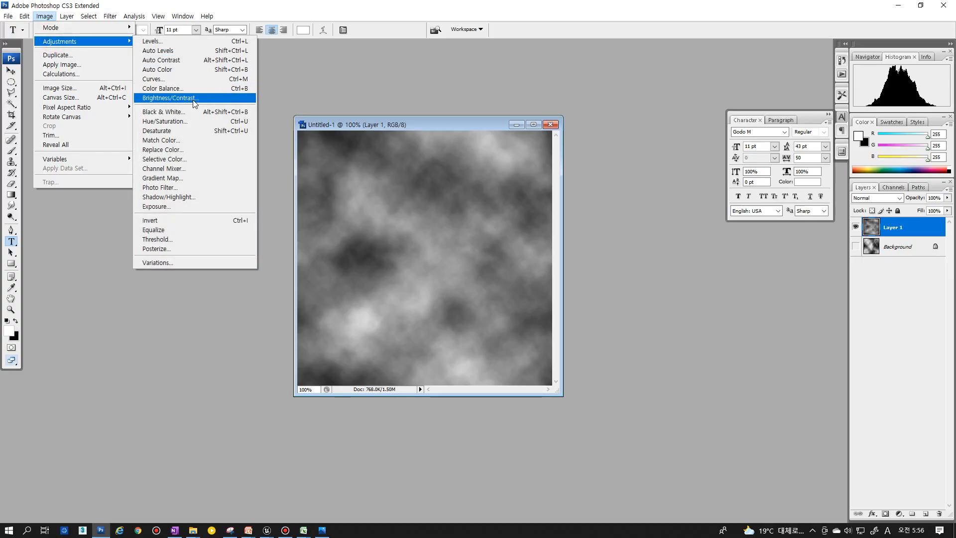
{"action": "left_click", "coordinate": [171, 97]}
{"action": "left_click_drag", "start_coordinate": [175, 261], "coordinate": [263, 271]}
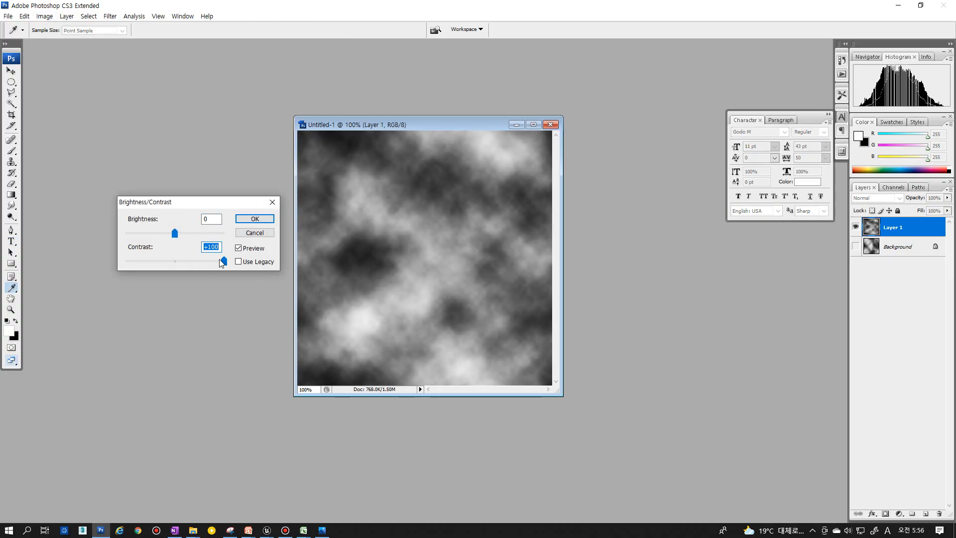
{"action": "left_click", "coordinate": [253, 218]}
{"action": "key", "text": "t"}
- Hide Layer 1, show the Background layer and convert it into the regular layer Layer 0
{"action": "left_click", "coordinate": [855, 227]}
{"action": "left_click", "coordinate": [855, 246]}
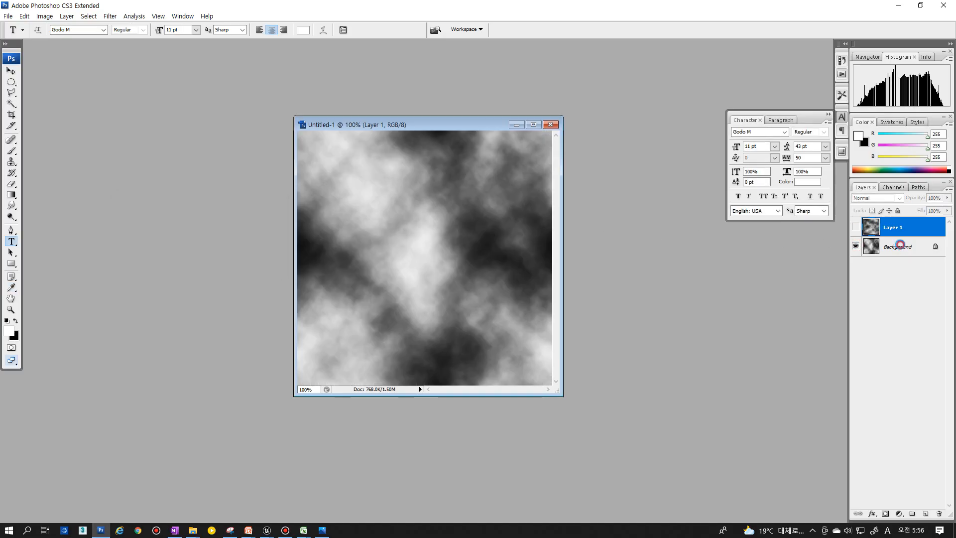
{"action": "double_click", "coordinate": [900, 247]}
{"action": "left_click", "coordinate": [560, 169]}
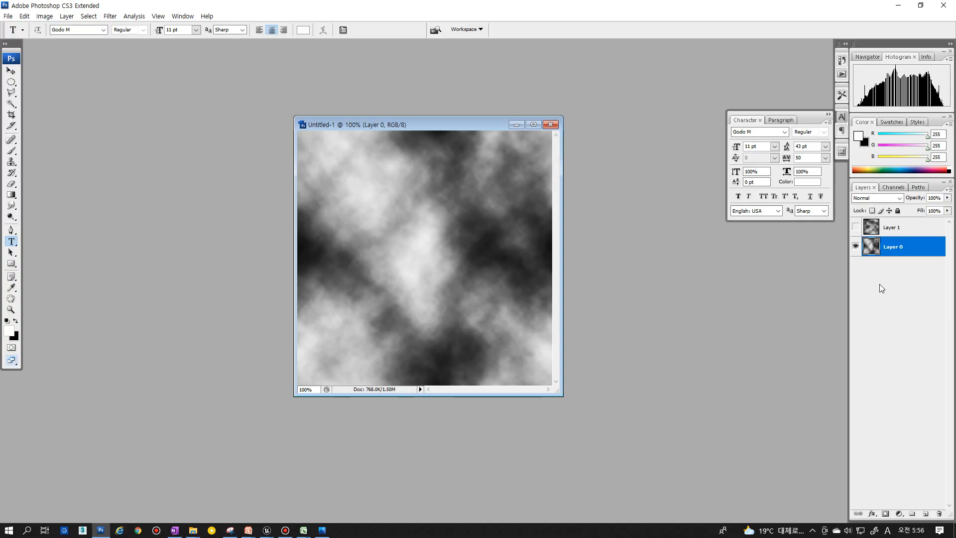
- Colorize Layer 0 red in Hue/Saturation with hue 0, saturation 100 and lightness -50
{"action": "key", "text": "i"}
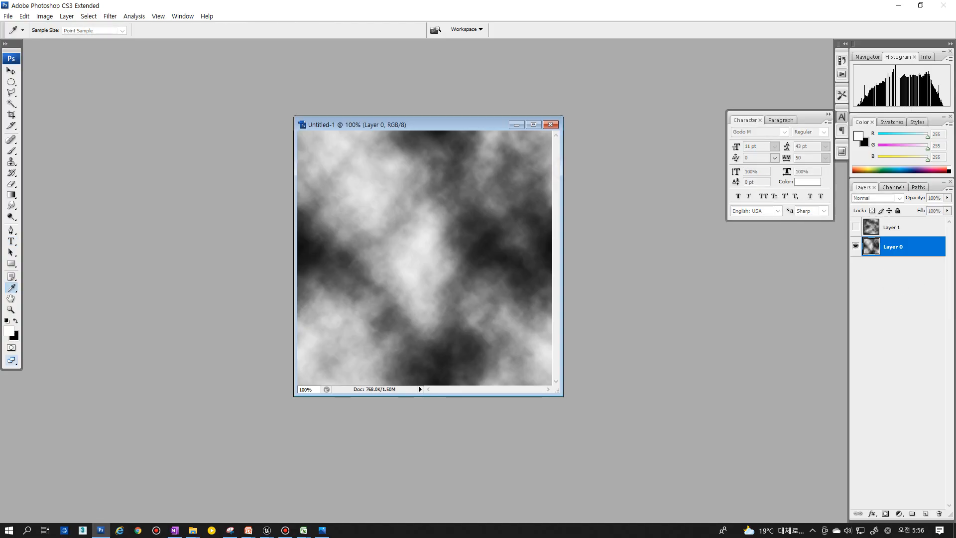
{"action": "key", "text": "ctrl+u"}
{"action": "left_click_drag", "start_coordinate": [603, 294], "coordinate": [641, 322]}
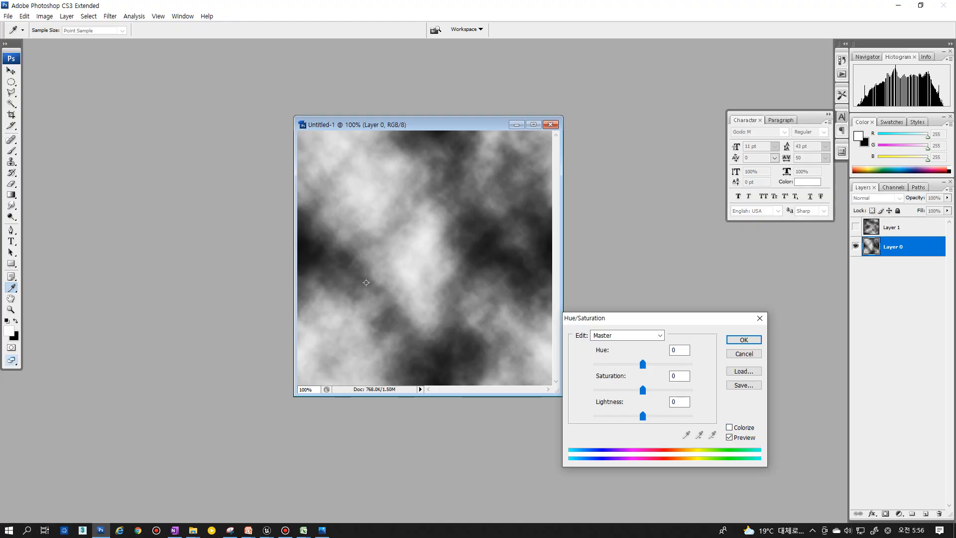
{"action": "left_click", "coordinate": [730, 428]}
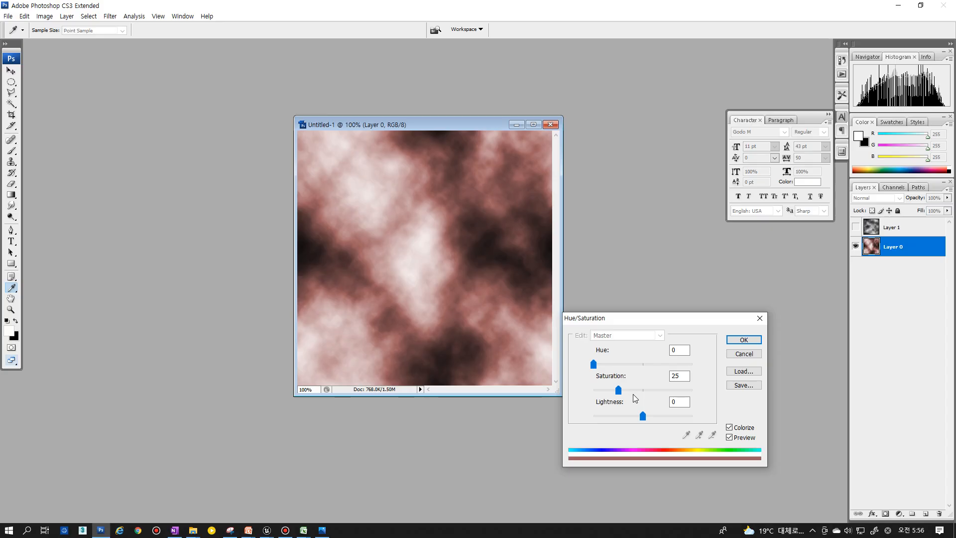
{"action": "left_click_drag", "start_coordinate": [633, 394], "coordinate": [693, 390]}
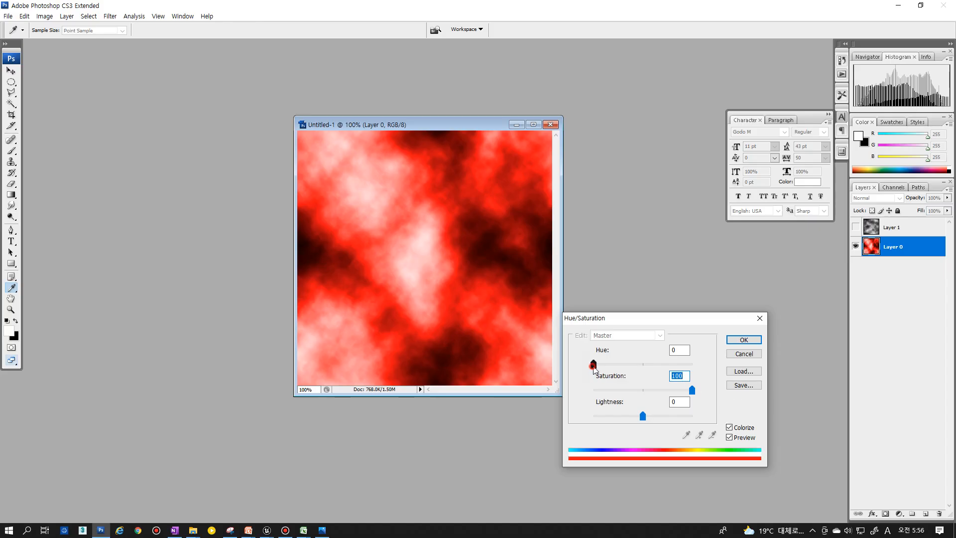
{"action": "left_click_drag", "start_coordinate": [593, 367], "coordinate": [591, 369]}
{"action": "left_click", "coordinate": [692, 391]}
{"action": "left_click", "coordinate": [674, 402]}
{"action": "type", "text": "-50"}
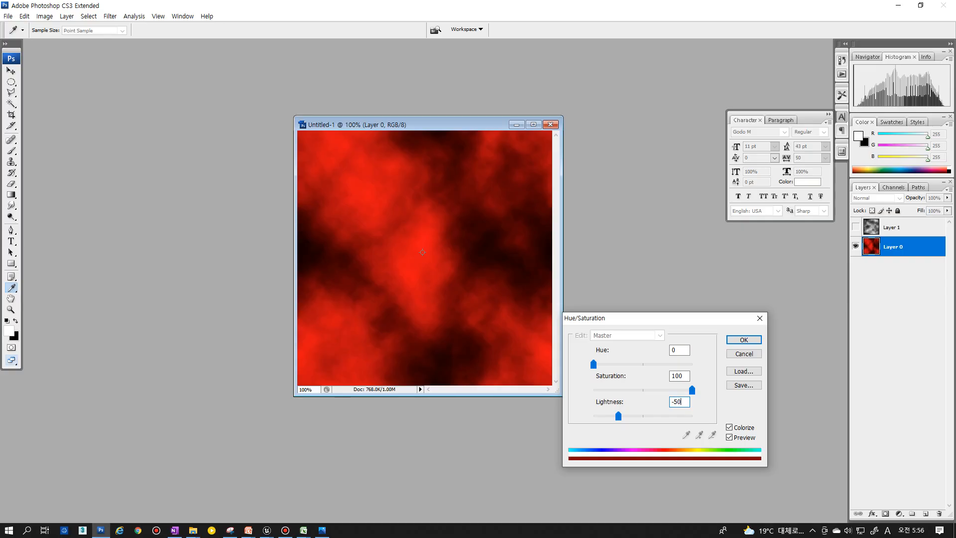
{"action": "left_click_drag", "start_coordinate": [631, 319], "coordinate": [635, 301]}
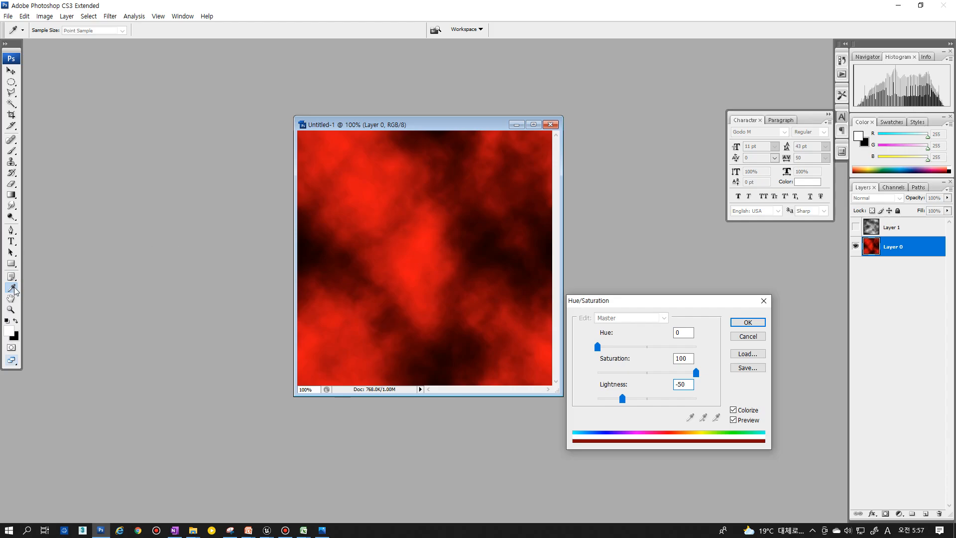
- Sample light and dark areas of the red clouds to check their RGB values, and apply the Hue/Saturation adjustment
{"action": "left_click", "coordinate": [416, 270]}
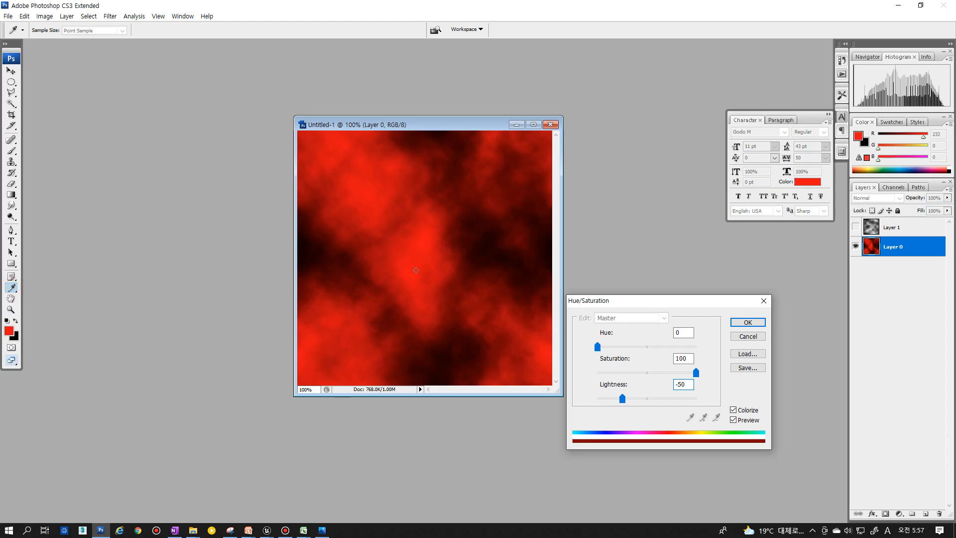
{"action": "left_click", "coordinate": [410, 261]}
{"action": "left_click", "coordinate": [433, 273]}
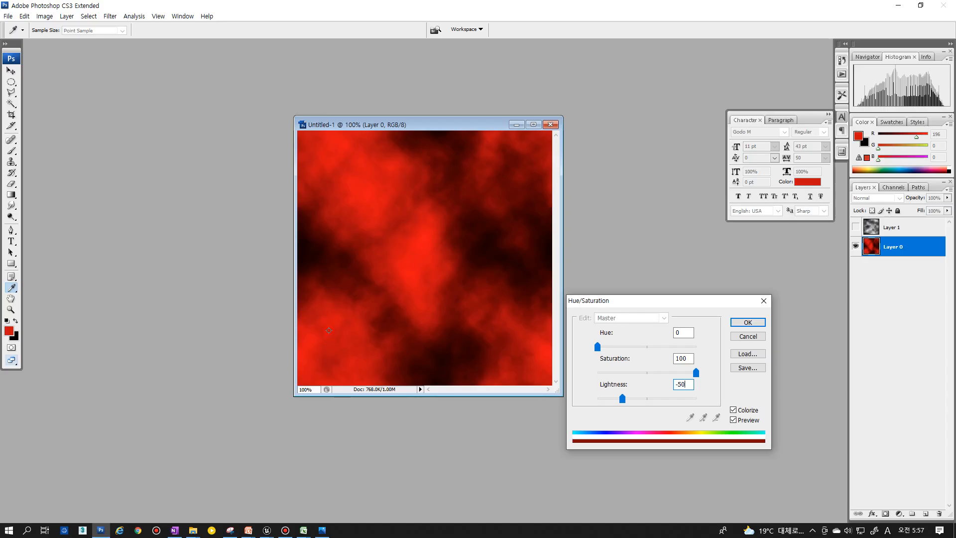
{"action": "left_click", "coordinate": [435, 281]}
{"action": "left_click", "coordinate": [521, 342]}
{"action": "left_click", "coordinate": [476, 355]}
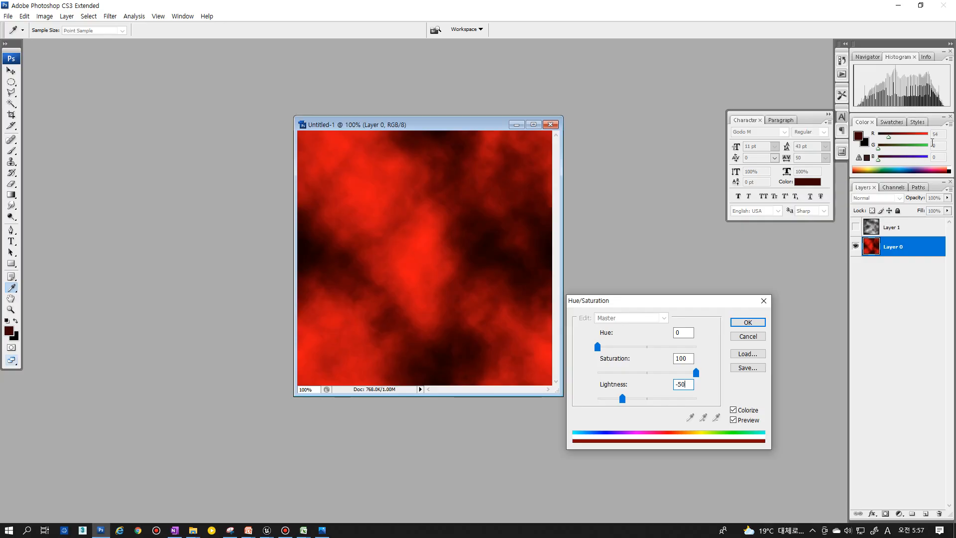
{"action": "left_click", "coordinate": [487, 255]}
{"action": "left_click", "coordinate": [505, 211]}
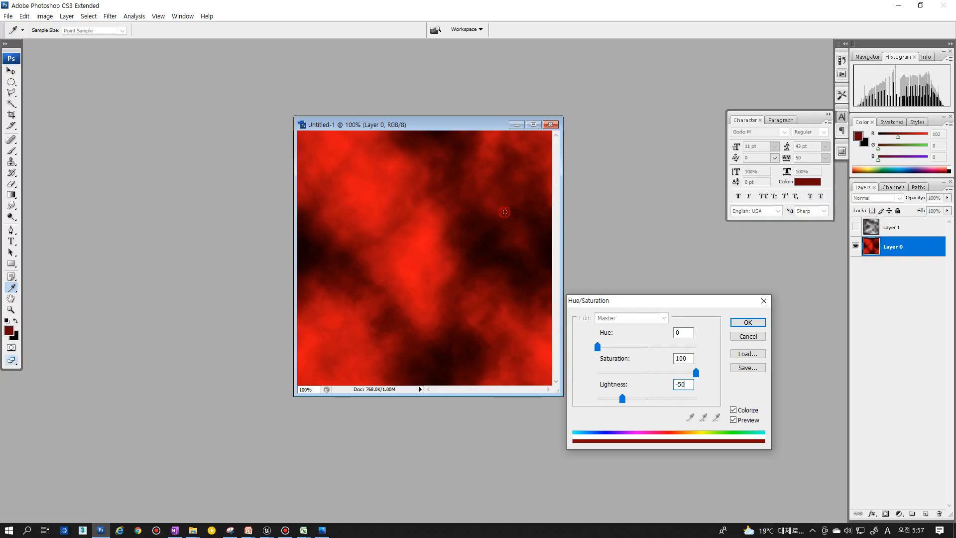
{"action": "left_click", "coordinate": [515, 194]}
{"action": "left_click", "coordinate": [424, 270]}
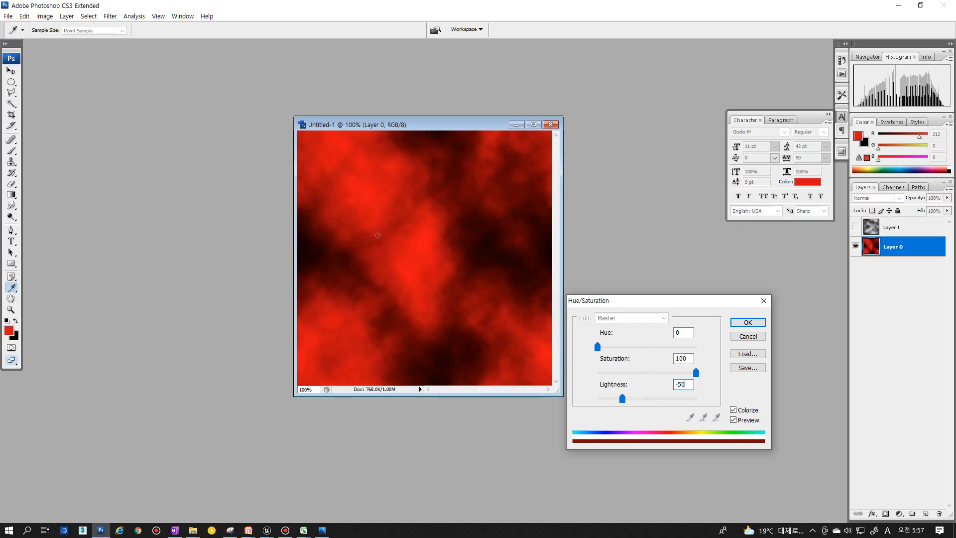
{"action": "left_click", "coordinate": [410, 264]}
{"action": "left_click", "coordinate": [742, 322]}
{"action": "key", "text": "t"}
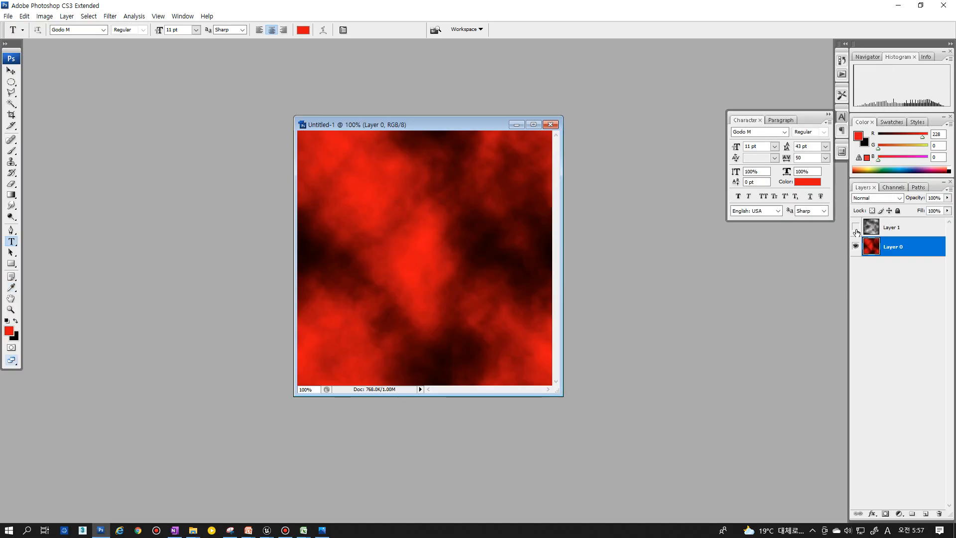
- Make Layer 1 visible and rename Layer 0 to R
{"action": "left_click", "coordinate": [856, 229]}
{"action": "double_click", "coordinate": [893, 247]}
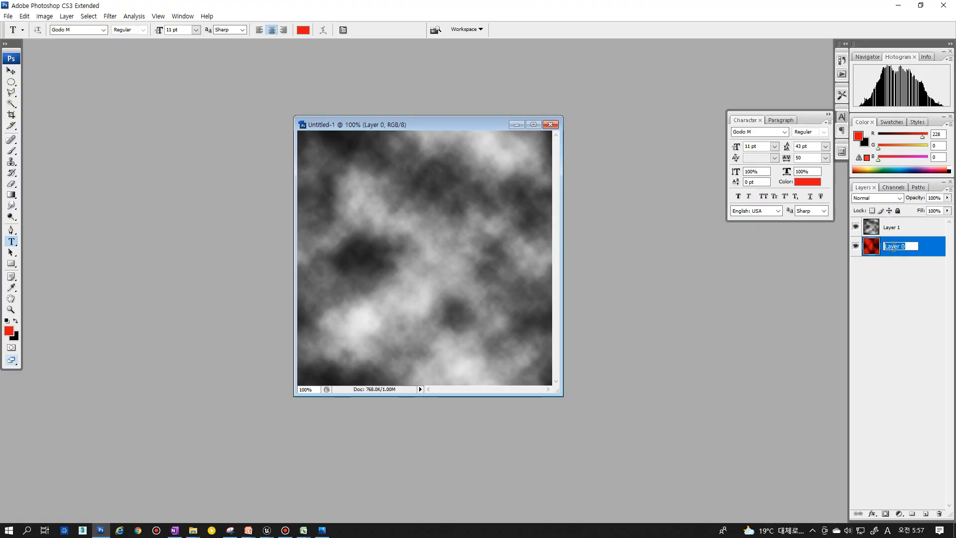
{"action": "type", "text": "ㅌ"}
- Colorize Layer 1 in Hue/Saturation and raise the saturation to 100
{"action": "left_click", "coordinate": [886, 230]}
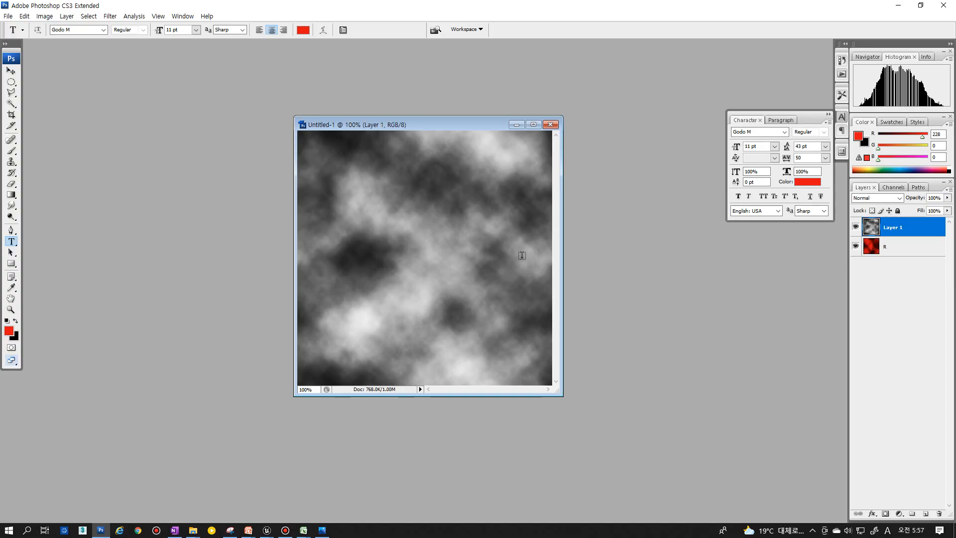
{"action": "mouse_move", "coordinate": [409, 126]}
{"action": "left_mouse_down"}
{"action": "mouse_move", "coordinate": [412, 134]}
{"action": "mouse_move", "coordinate": [405, 126]}
{"action": "left_mouse_up"}
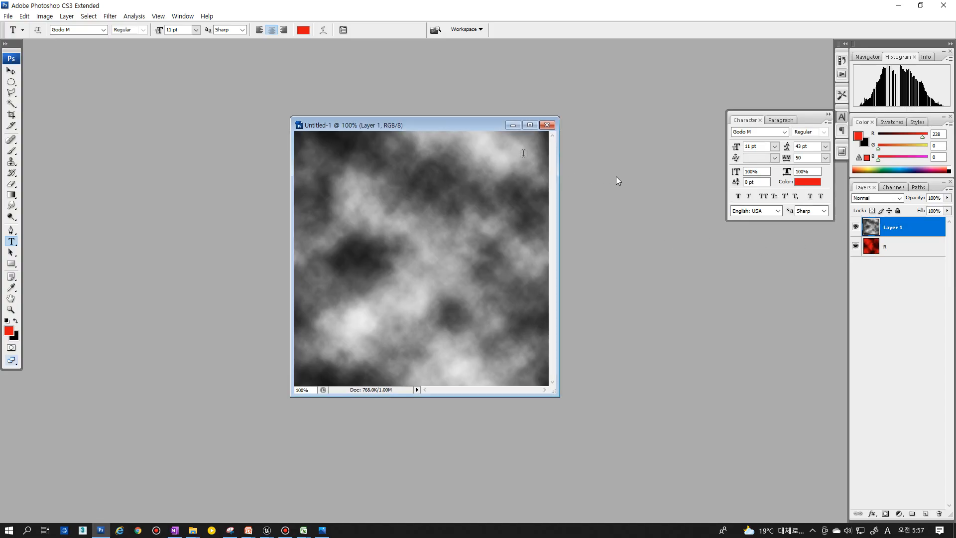
{"action": "key", "text": "ctrl+u"}
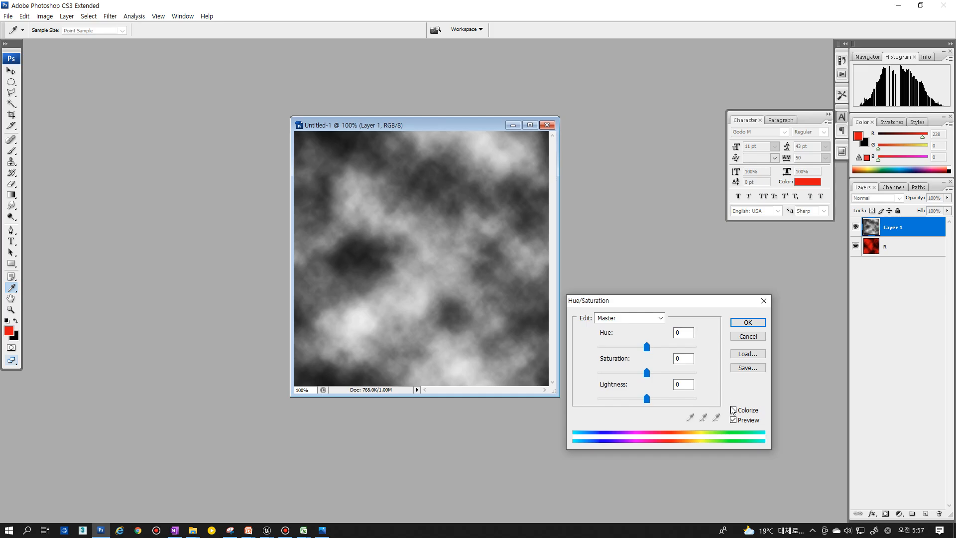
{"action": "left_click", "coordinate": [733, 410]}
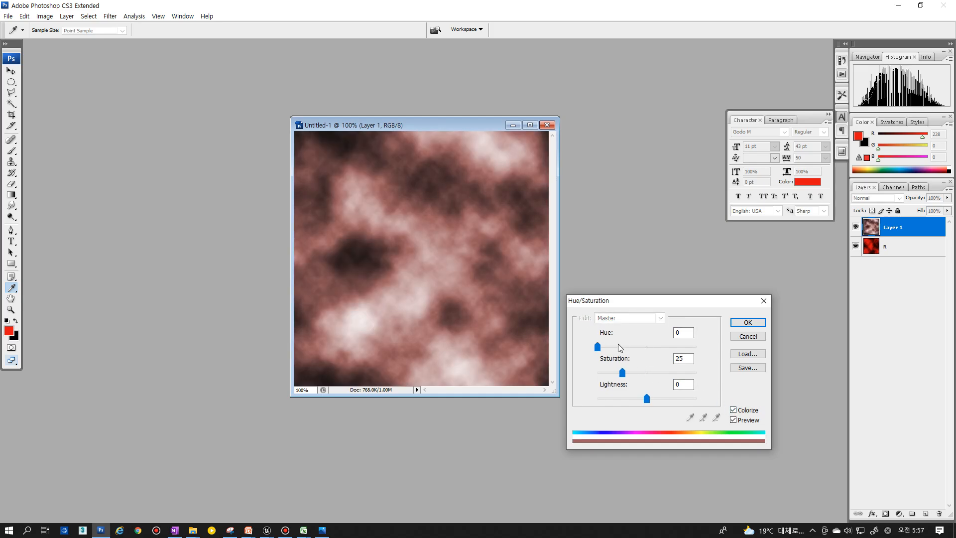
{"action": "left_click_drag", "start_coordinate": [598, 345], "coordinate": [696, 372]}
- Preview Layer 1's colorization at hue 120 and hue 240, and set the hue back to 0
{"action": "mouse_move", "coordinate": [599, 351]}
{"action": "left_mouse_down"}
{"action": "mouse_move", "coordinate": [705, 352]}
{"action": "mouse_move", "coordinate": [580, 356]}
{"action": "mouse_move", "coordinate": [621, 348]}
{"action": "mouse_move", "coordinate": [597, 347]}
{"action": "left_mouse_up"}
{"action": "type", "text": "120"}
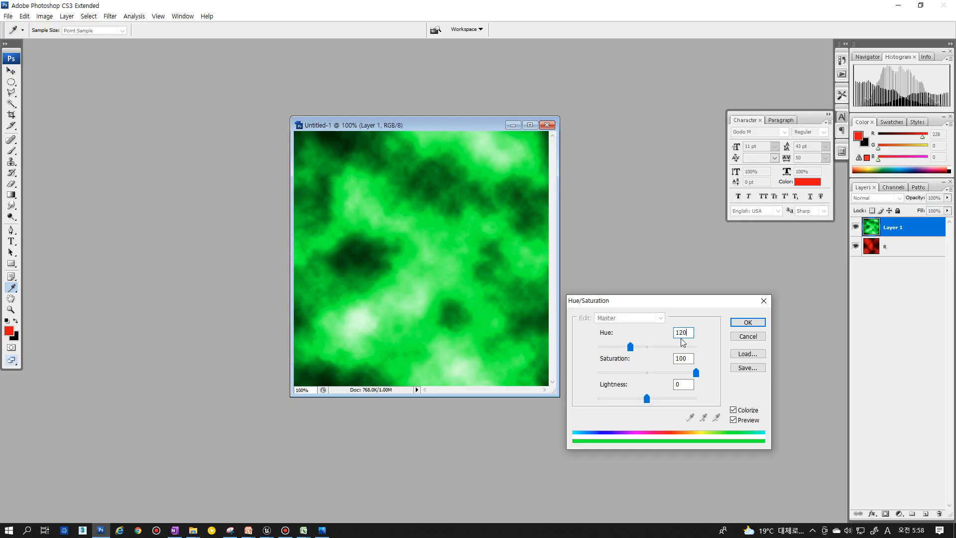
{"action": "double_click", "coordinate": [682, 332]}
{"action": "type", "text": "240"}
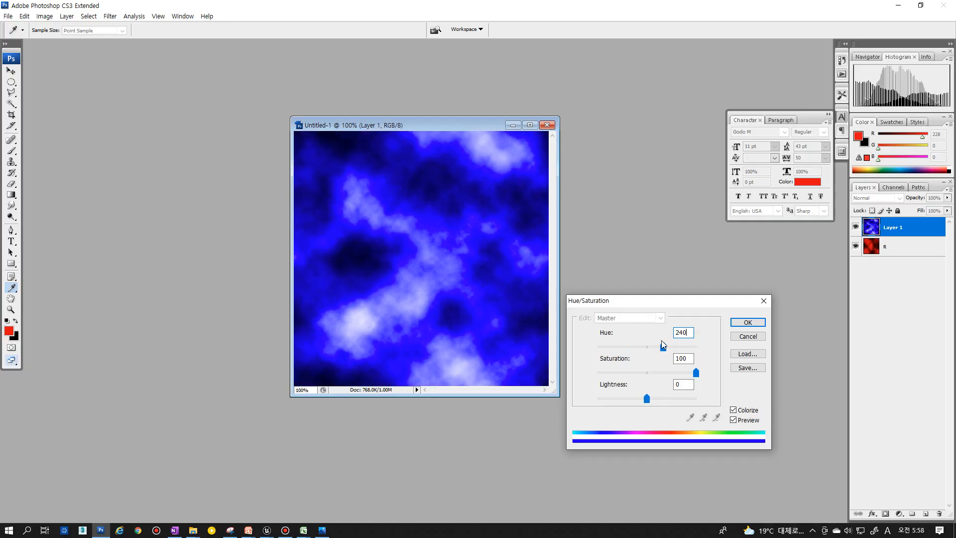
{"action": "double_click", "coordinate": [682, 332]}
{"action": "type", "text": "0"}
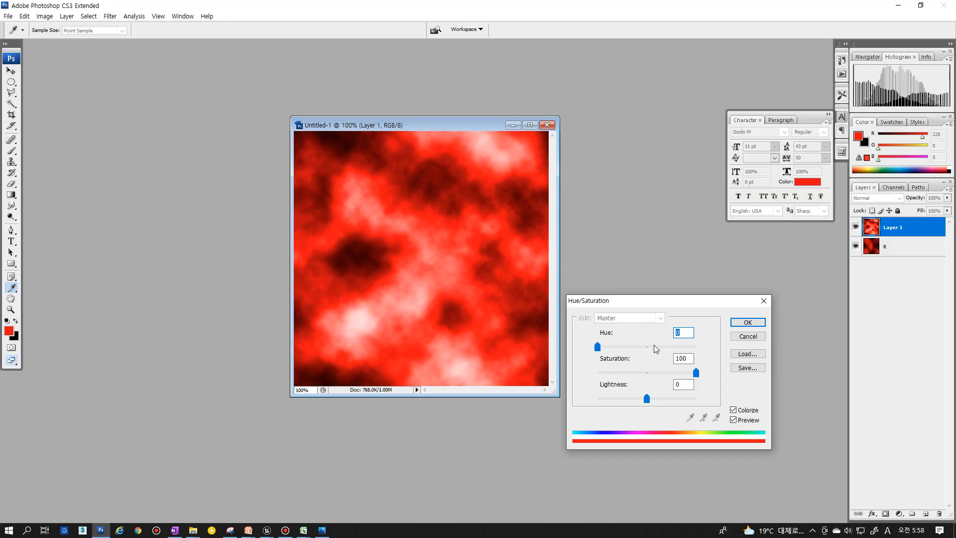
- Set Layer 1's colorization to lightness -50 and hue 120, and apply the Hue/Saturation adjustment
{"action": "double_click", "coordinate": [683, 384]}
{"action": "type", "text": "-50"}
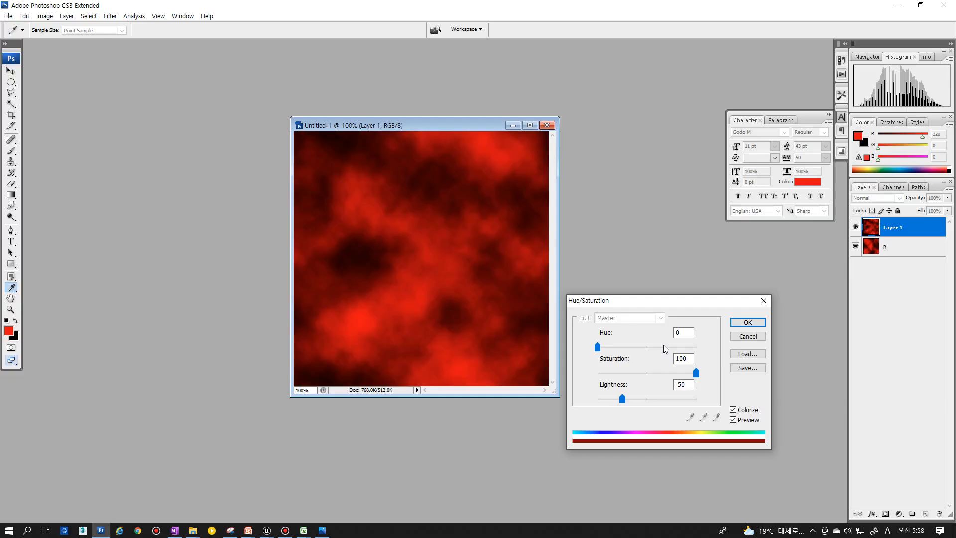
{"action": "type", "text": "120"}
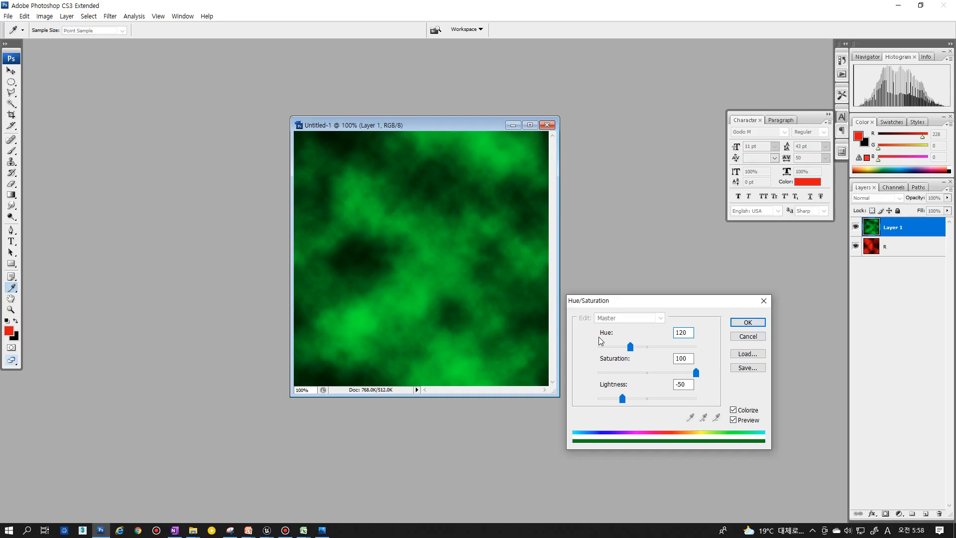
{"action": "left_click", "coordinate": [747, 322]}
- Rename the green cloud layer as G and keep it selected
{"action": "key", "text": "t"}
{"action": "double_click", "coordinate": [891, 228]}
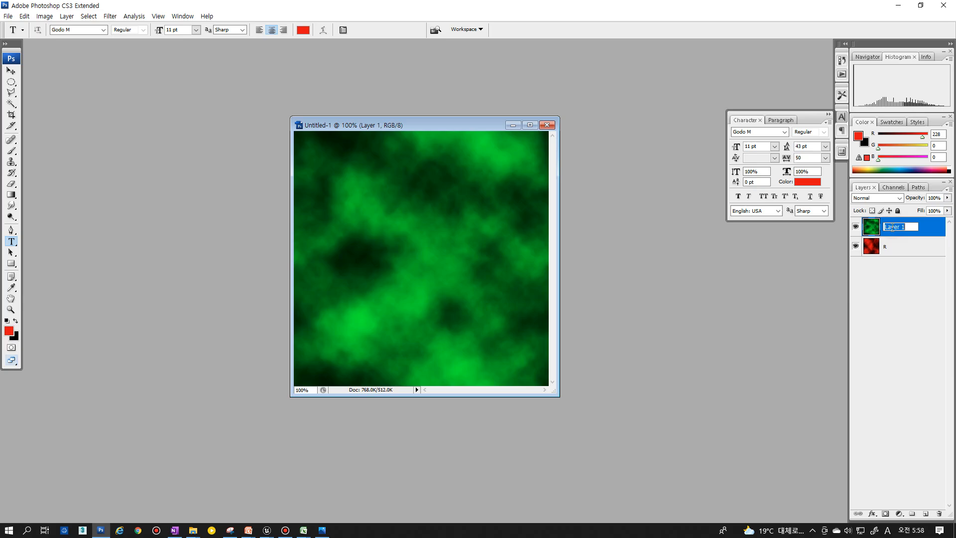
{"action": "type", "text": "G"}
{"action": "key", "text": "Return"}
{"action": "left_click", "coordinate": [894, 251]}
{"action": "left_click", "coordinate": [899, 230]}
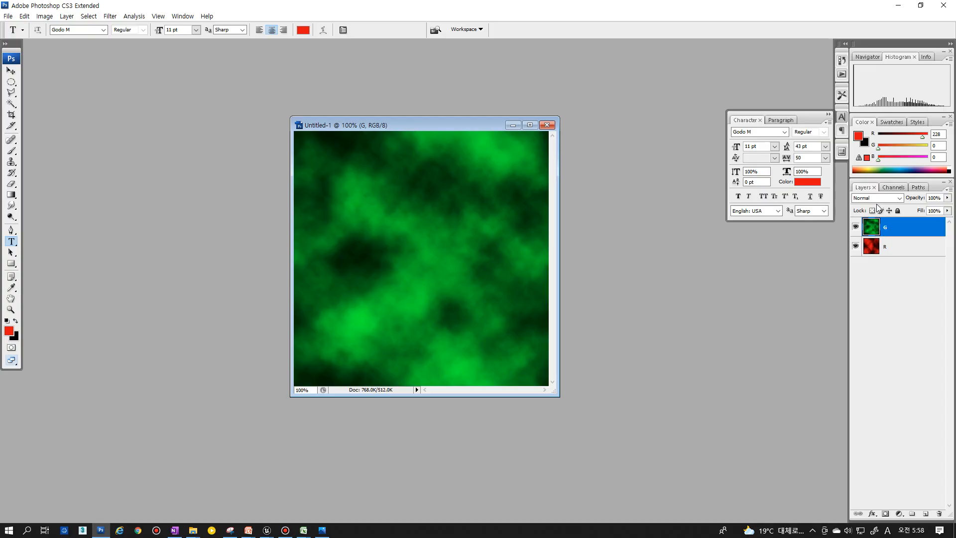
- Check the image's color channels, and set the G layer's blend mode to Screen
{"action": "left_click", "coordinate": [891, 187]}
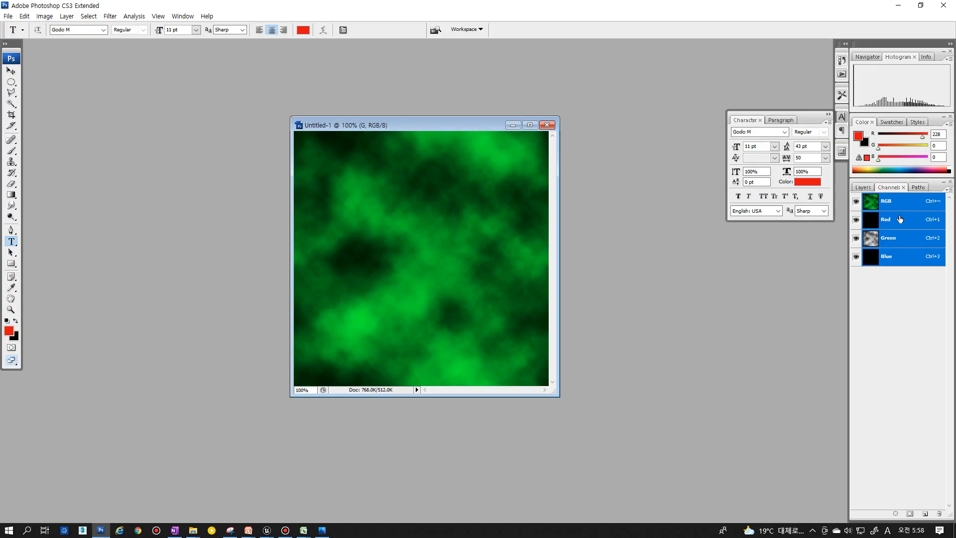
{"action": "left_click", "coordinate": [863, 187]}
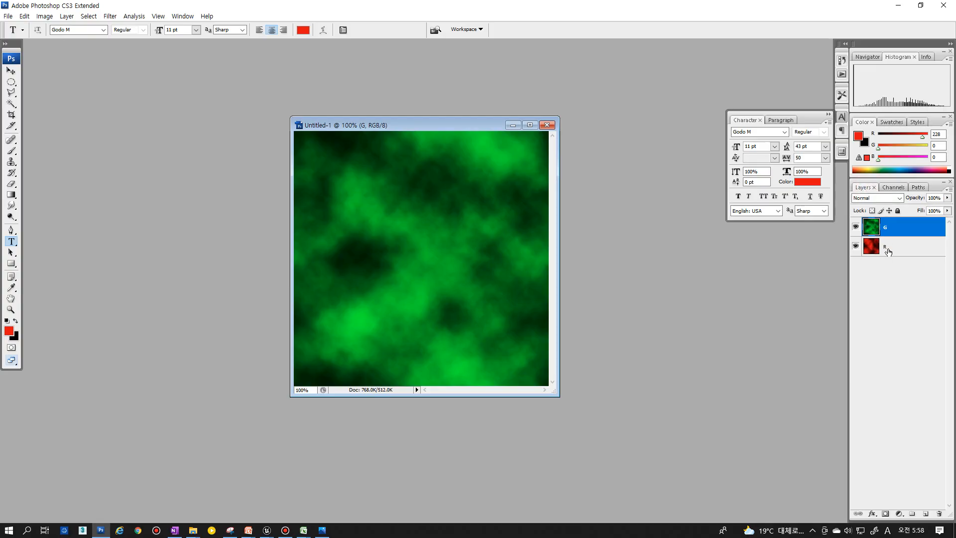
{"action": "left_click", "coordinate": [899, 198]}
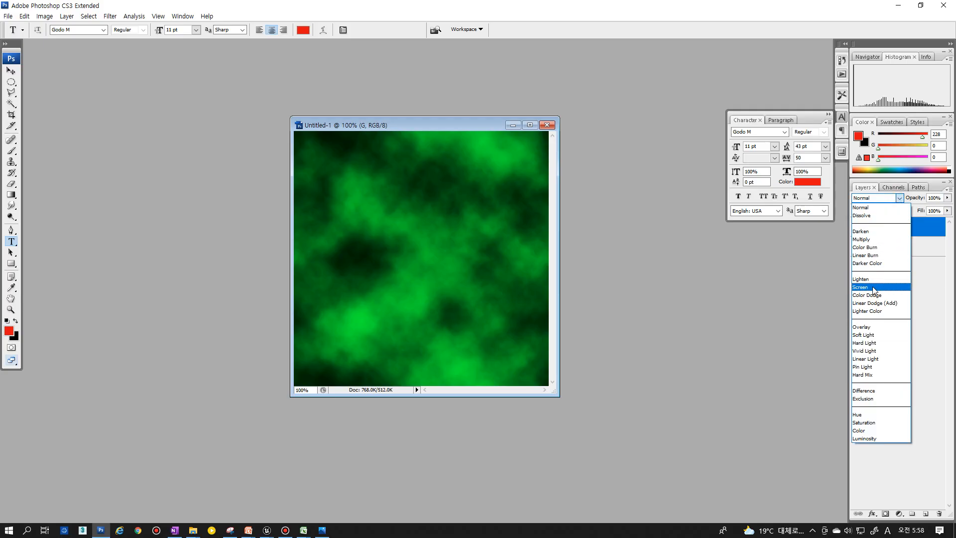
{"action": "left_click", "coordinate": [874, 288]}
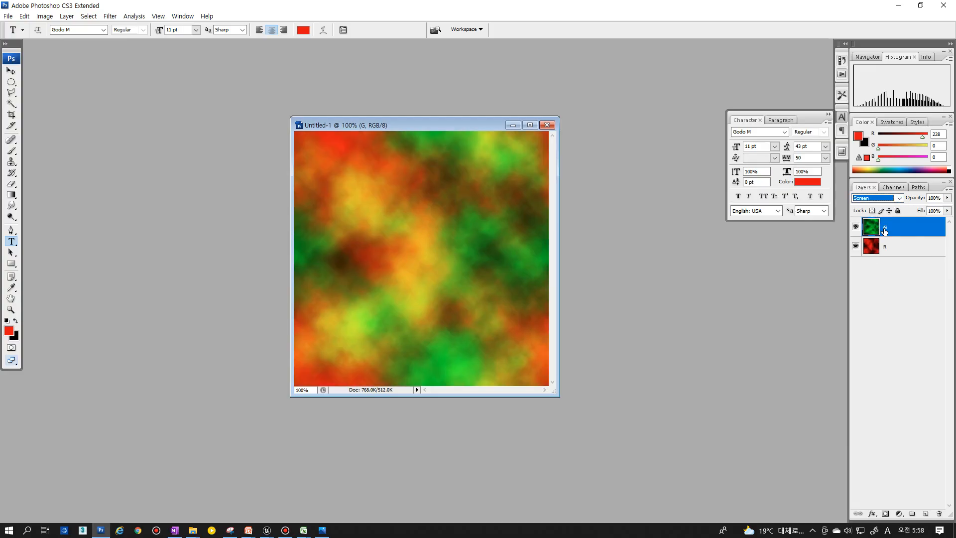
- Deselect the layers and examine the red, green and blue channels of the blended image
{"action": "left_click", "coordinate": [882, 245]}
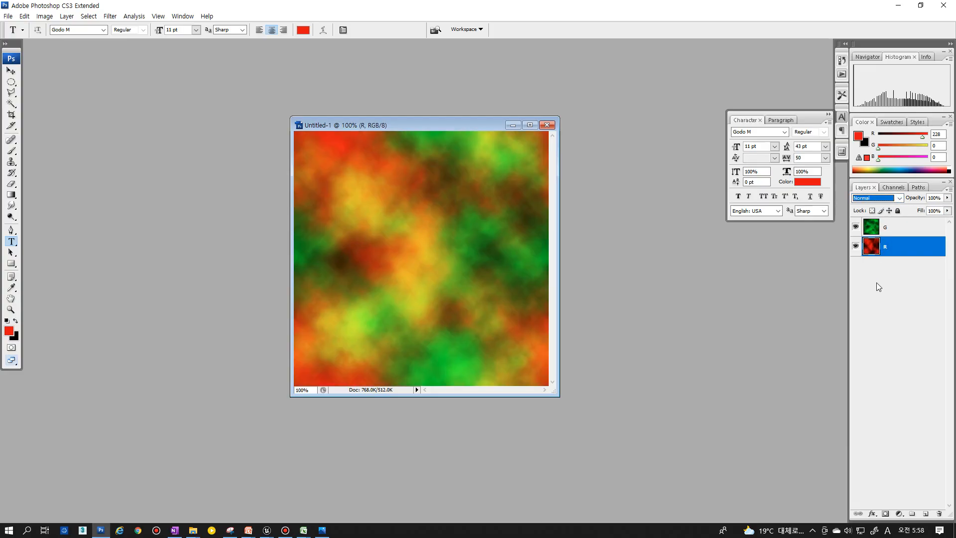
{"action": "left_click", "coordinate": [879, 268]}
{"action": "left_click", "coordinate": [891, 187]}
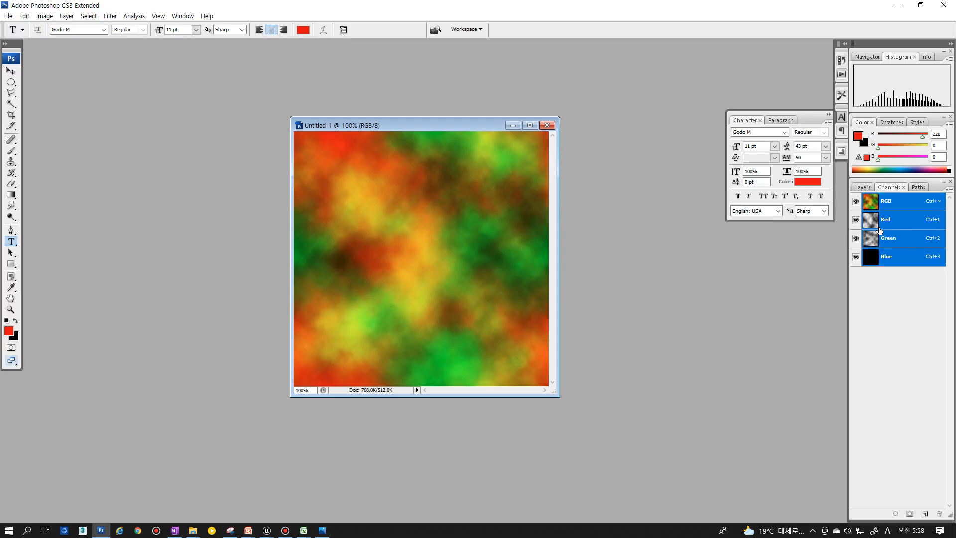
{"action": "left_click", "coordinate": [864, 187]}
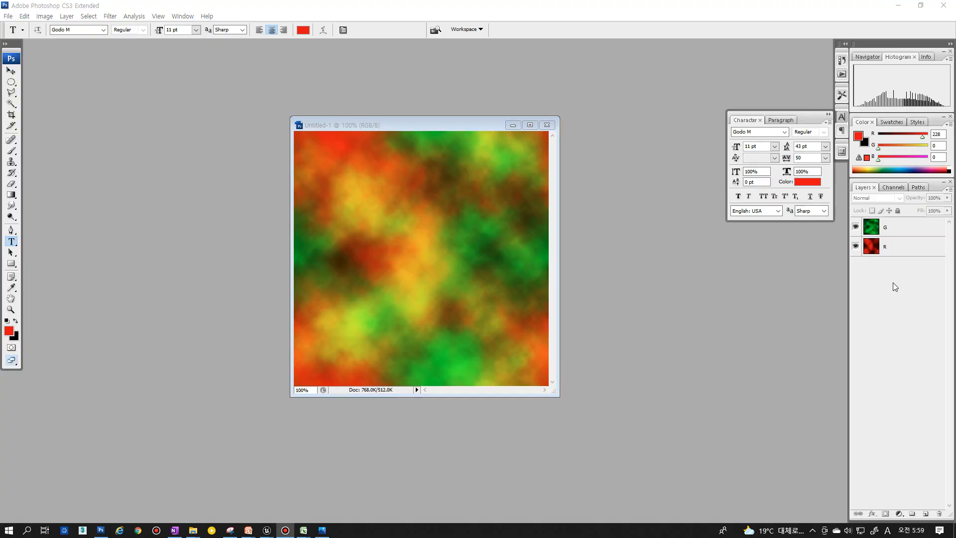
- Move the R layer above the G layer and set R's blend mode to Screen
{"action": "left_click_drag", "start_coordinate": [886, 246], "coordinate": [891, 225]}
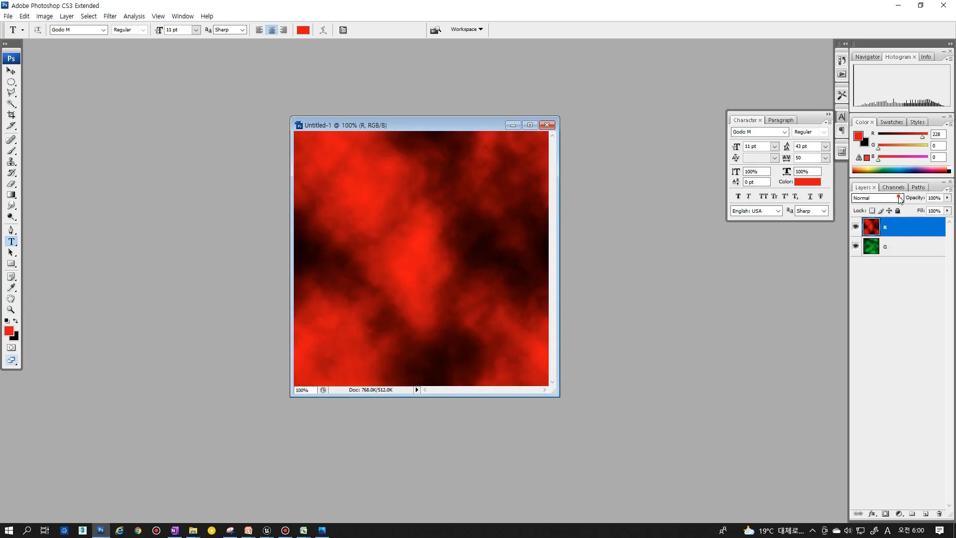
{"action": "left_click", "coordinate": [880, 198]}
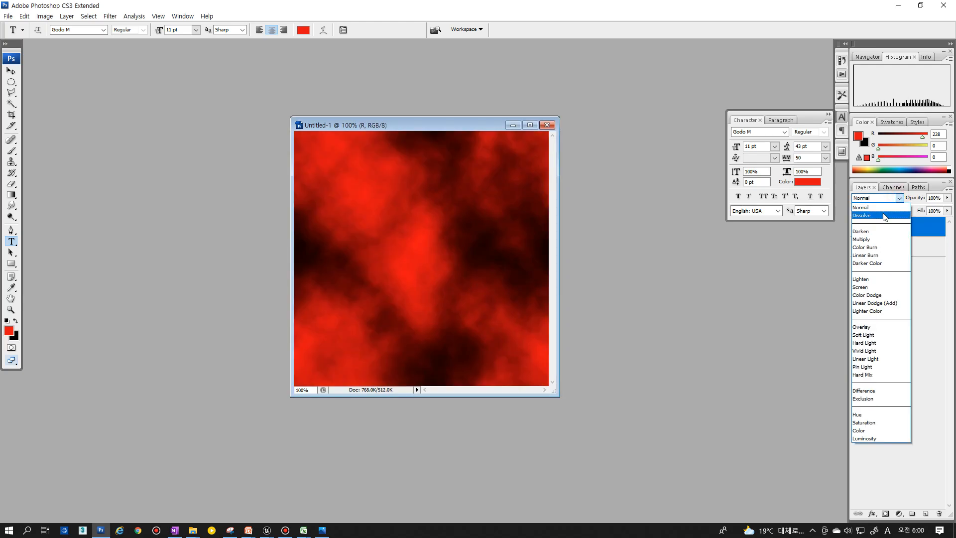
{"action": "left_click", "coordinate": [872, 287]}
{"action": "left_click", "coordinate": [885, 264]}
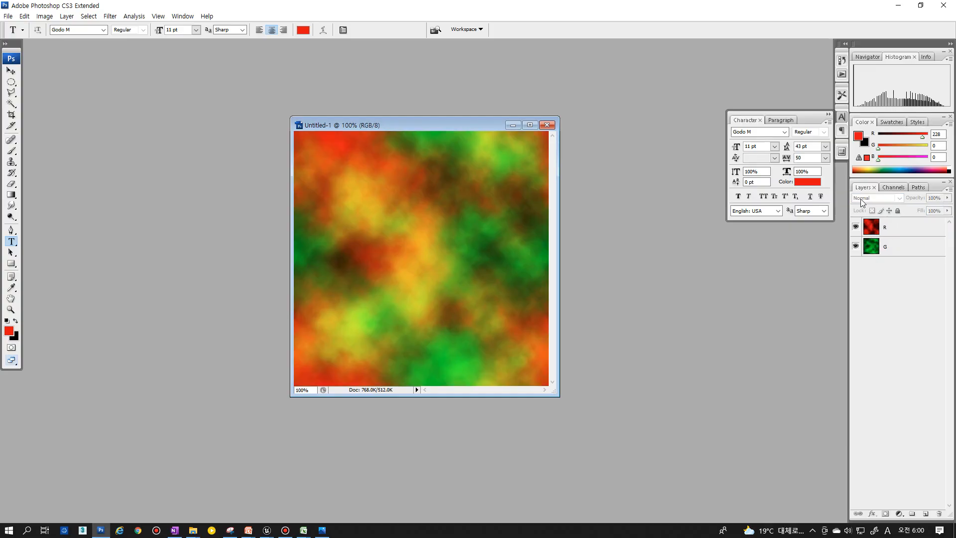
{"action": "left_click", "coordinate": [894, 229]}
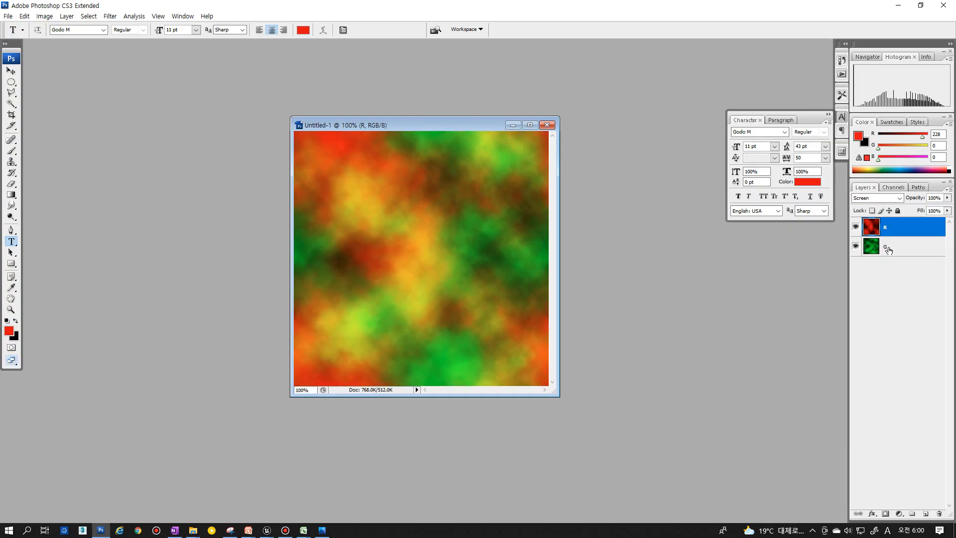
{"action": "left_click", "coordinate": [895, 250]}
{"action": "left_click", "coordinate": [896, 228]}
{"action": "left_click", "coordinate": [894, 247]}
{"action": "left_click", "coordinate": [895, 226]}
{"action": "left_click", "coordinate": [892, 278]}
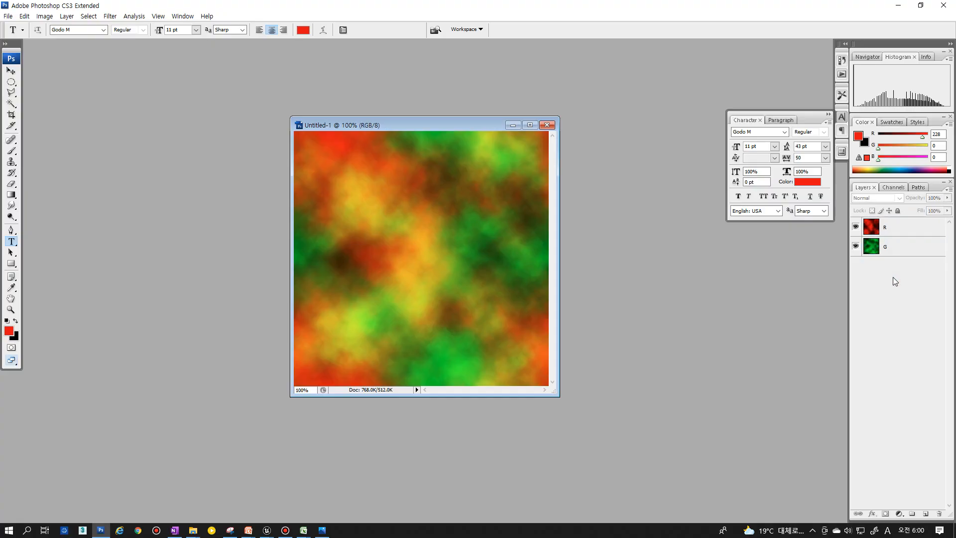
- Add a new layer beneath the G layer, and hide the R and G layers
{"action": "left_click", "coordinate": [925, 513]}
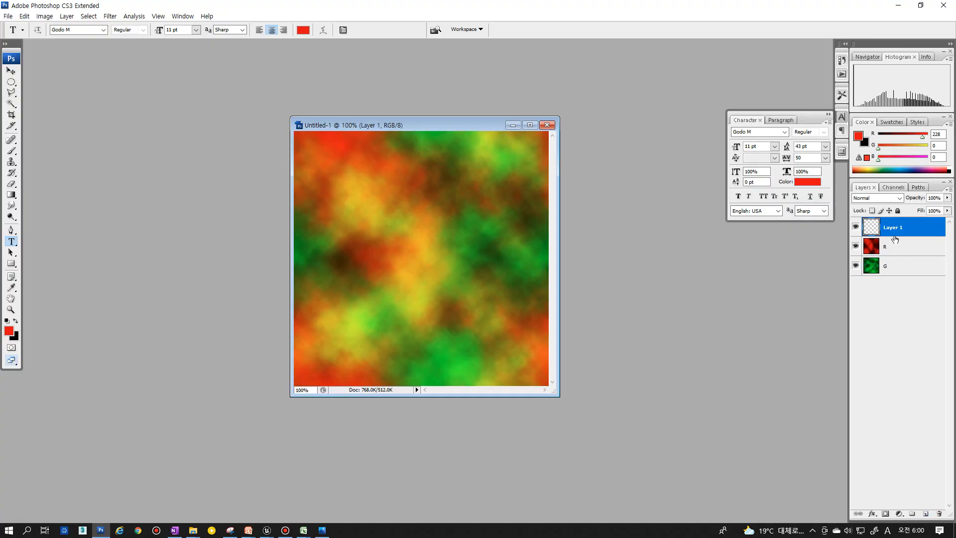
{"action": "left_click_drag", "start_coordinate": [895, 227], "coordinate": [894, 271]}
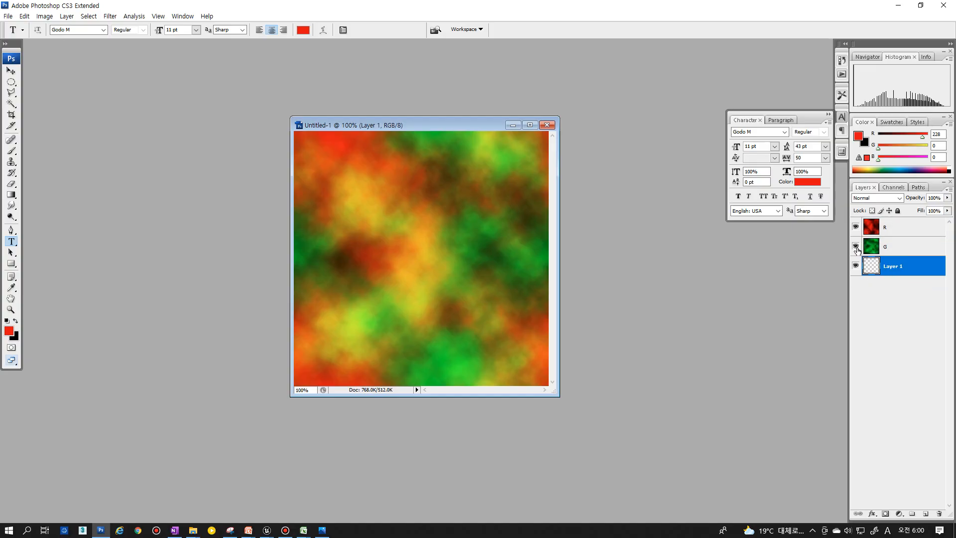
{"action": "left_click_drag", "start_coordinate": [856, 247], "coordinate": [856, 227]}
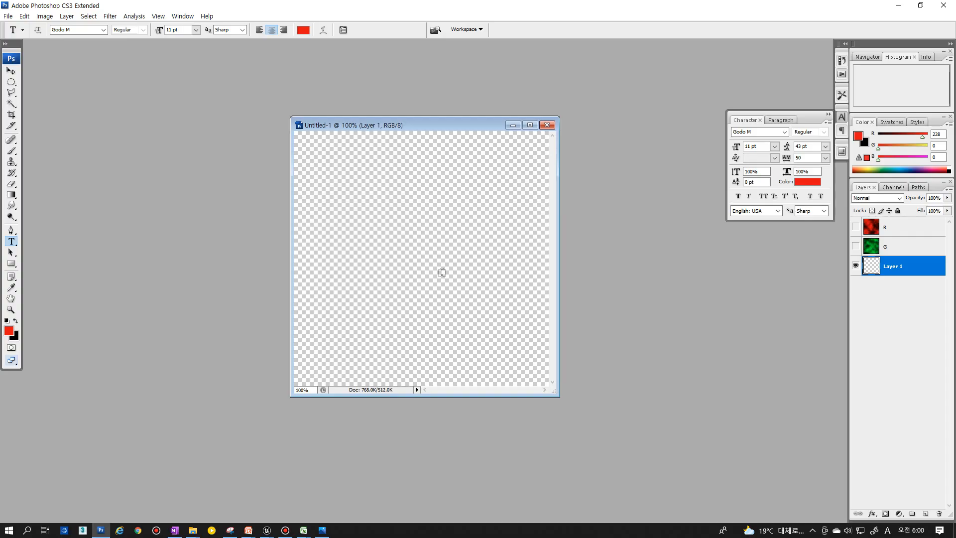
- Show the grid over the canvas and check its gridline spacing in the Guides, Grid, Slices & Count preferences
{"action": "key", "text": "ctrl+apostrophe"}
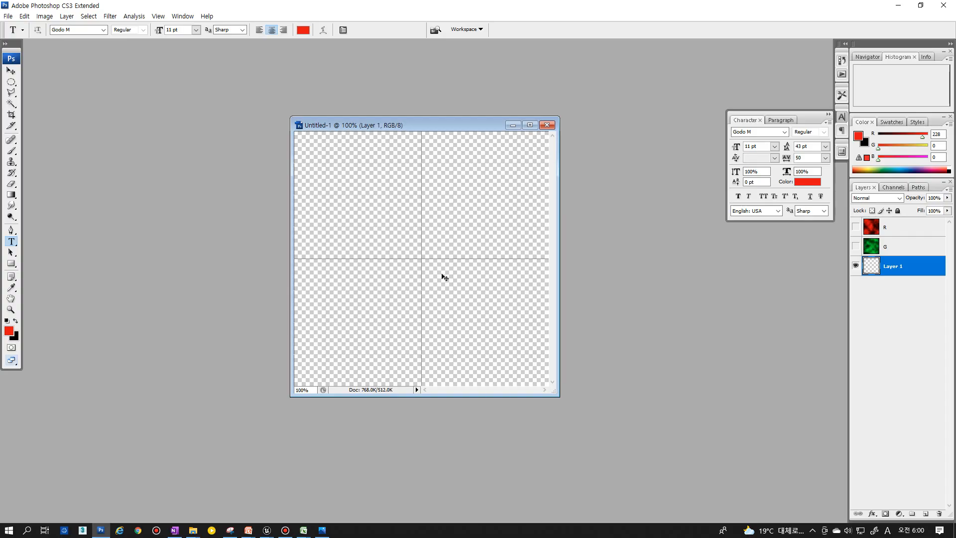
{"action": "left_click_drag", "start_coordinate": [560, 394], "coordinate": [586, 411]}
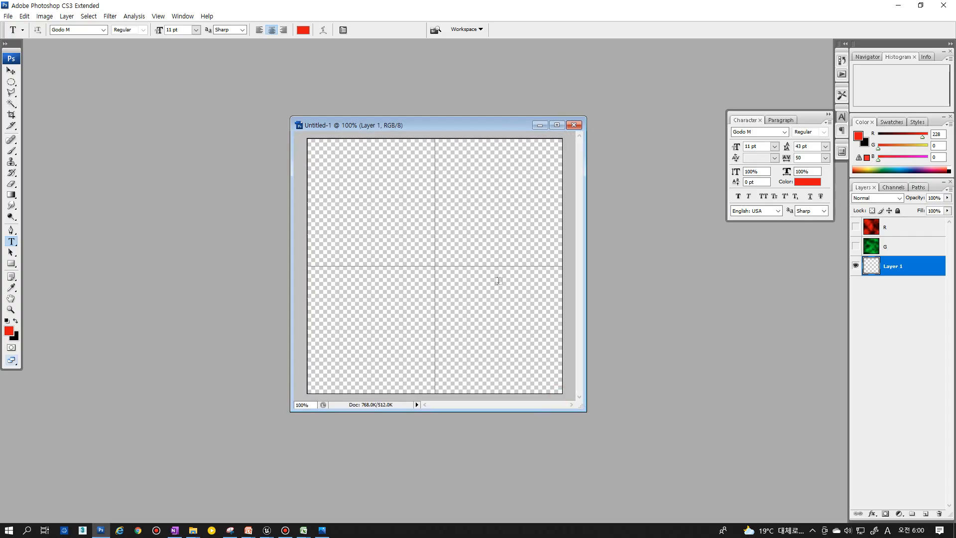
{"action": "left_click", "coordinate": [24, 16]}
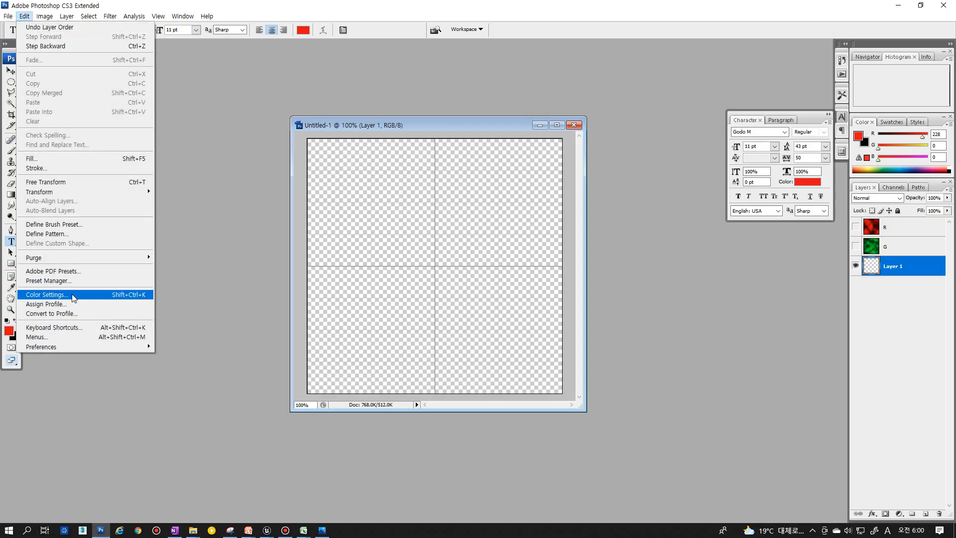
{"action": "mouse_move", "coordinate": [67, 348]}
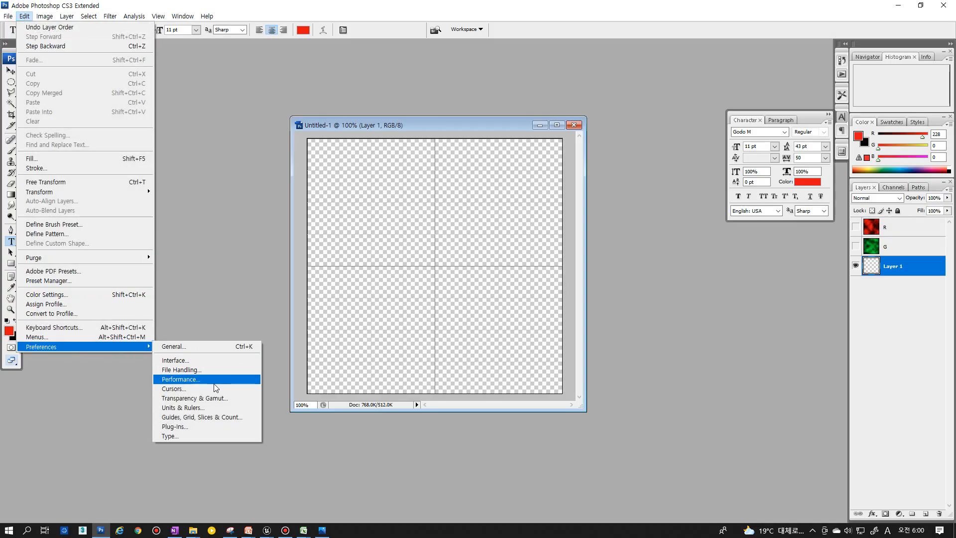
{"action": "left_click", "coordinate": [192, 417]}
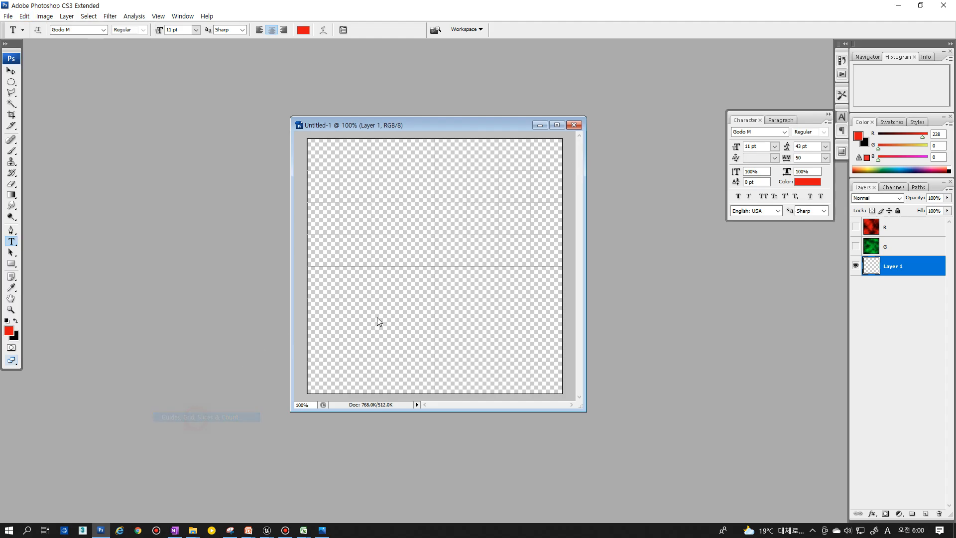
{"action": "left_click_drag", "start_coordinate": [551, 262], "coordinate": [147, 239]}
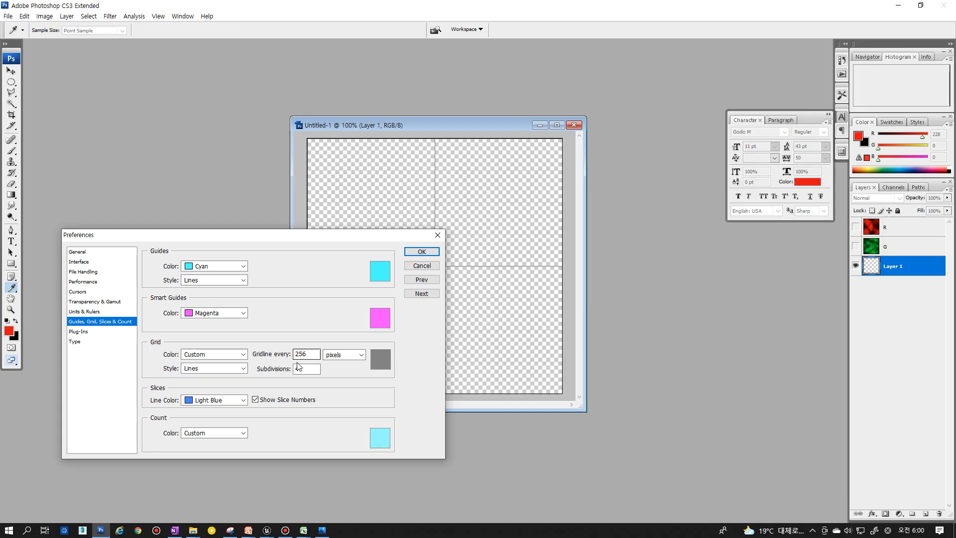
{"action": "left_click", "coordinate": [273, 356]}
{"action": "left_click", "coordinate": [422, 251]}
{"action": "key", "text": "t"}
{"action": "left_click_drag", "start_coordinate": [396, 121], "coordinate": [408, 123]}
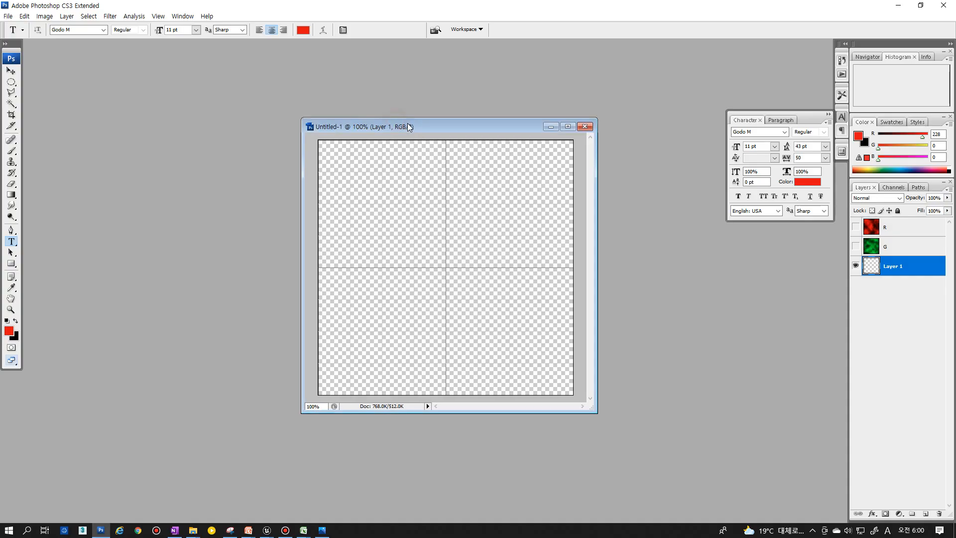
- Change the Gradient tool's red starting stop to pure blue, RGB 0, 0, 255, keeping the black end stop
{"action": "left_click", "coordinate": [13, 195]}
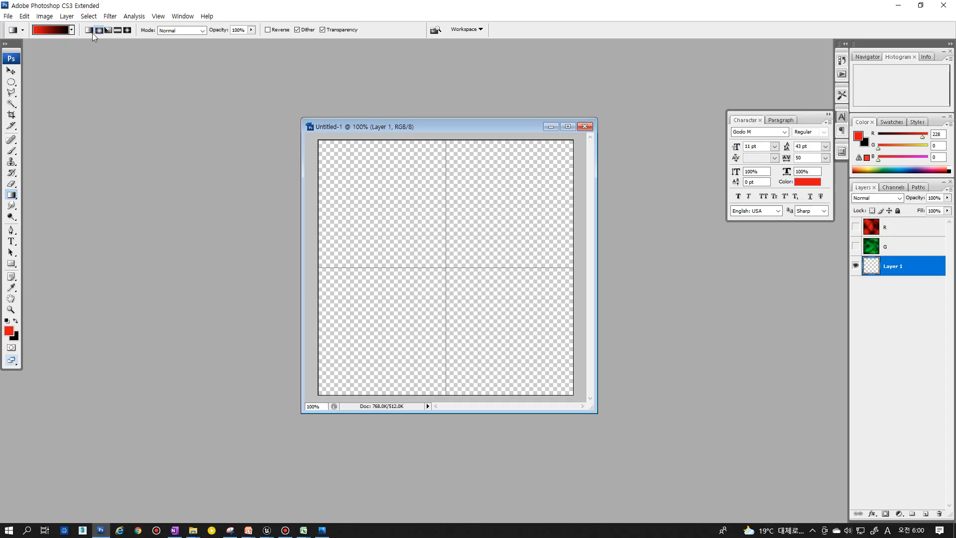
{"action": "left_click", "coordinate": [50, 31]}
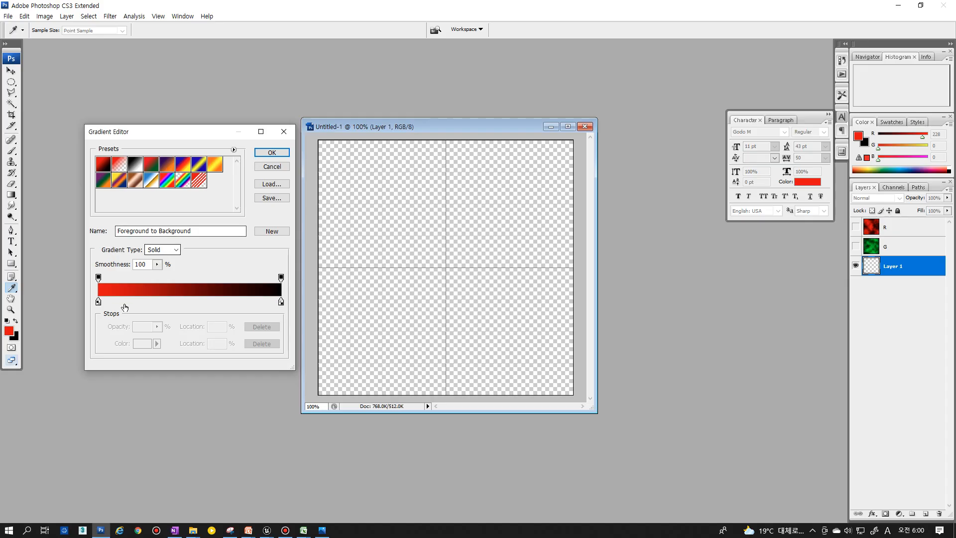
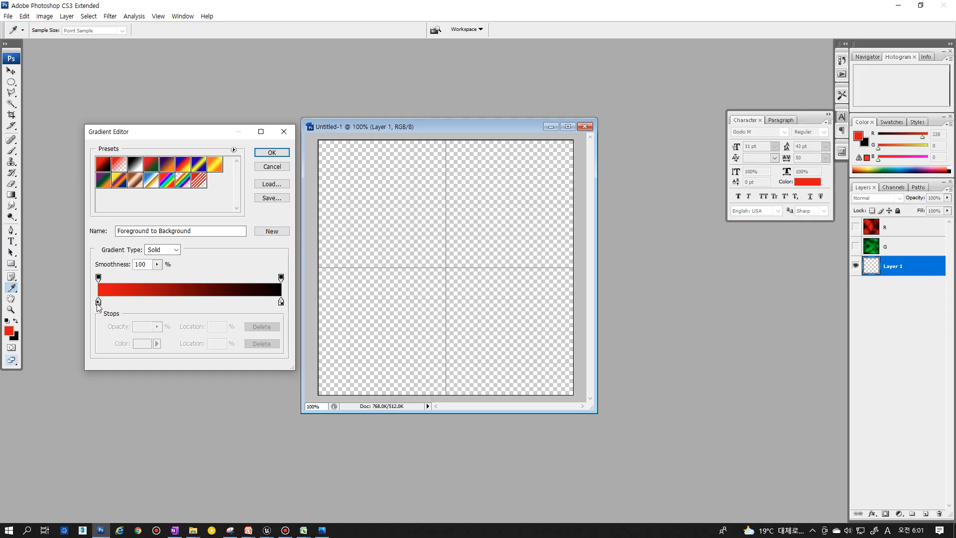
{"action": "double_click", "coordinate": [98, 301]}
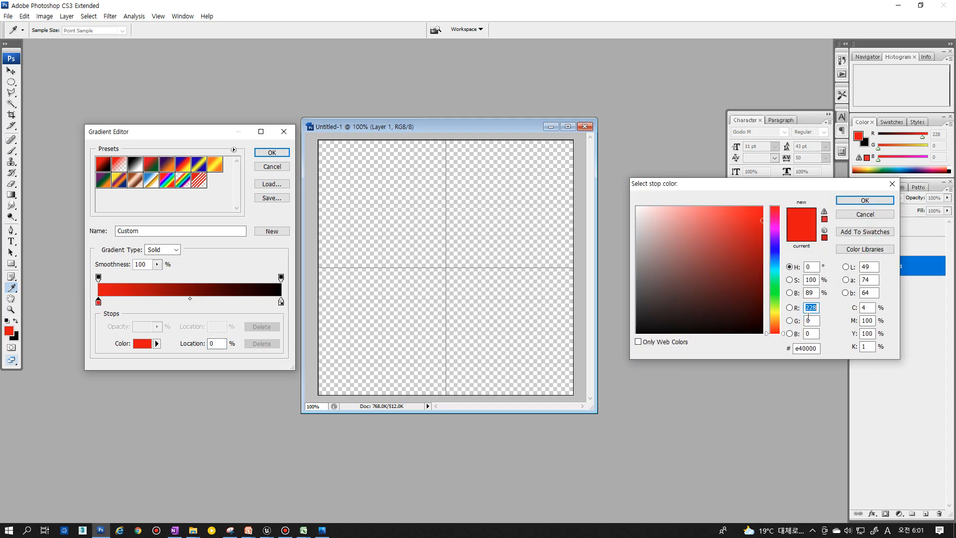
{"action": "type", "text": "0"}
{"action": "key", "text": "Tab"}
{"action": "key", "text": "Tab"}
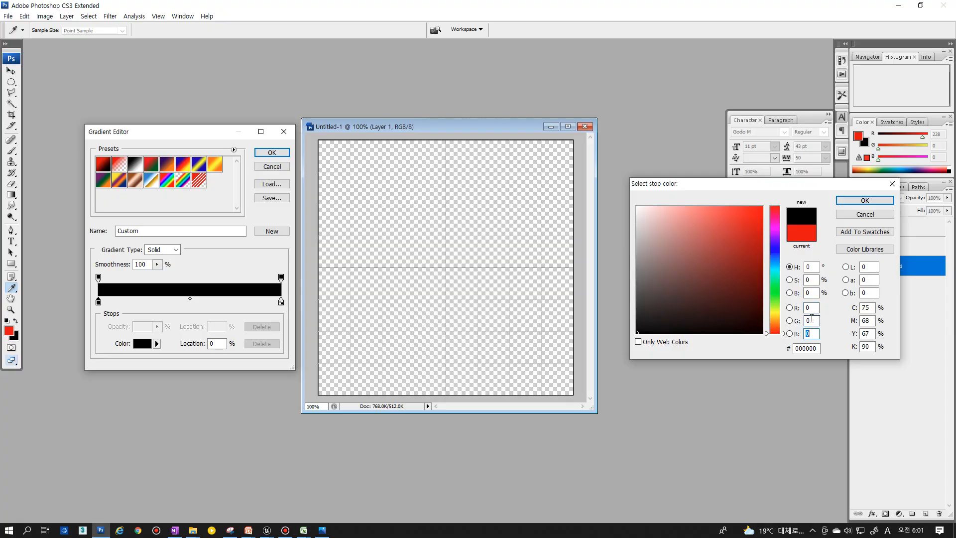
{"action": "type", "text": "255"}
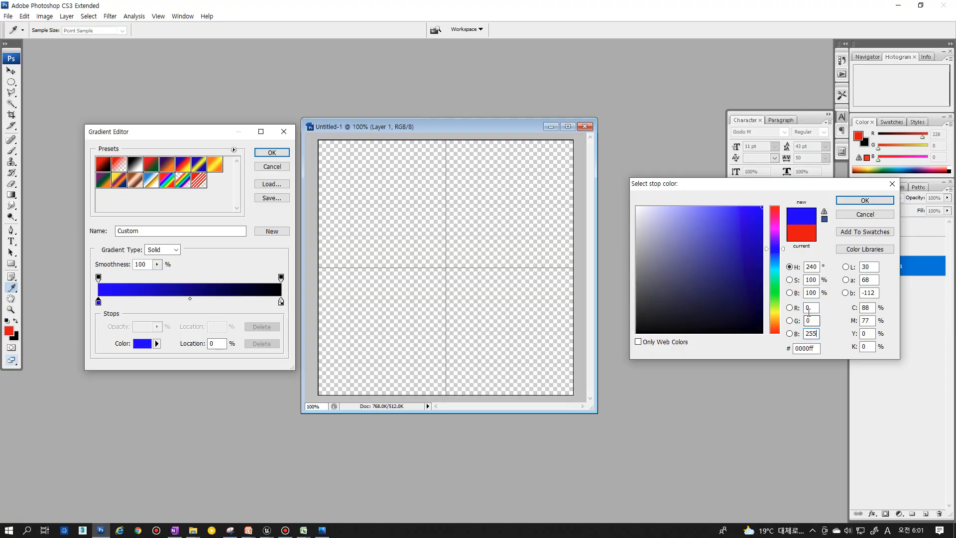
{"action": "left_click", "coordinate": [864, 201]}
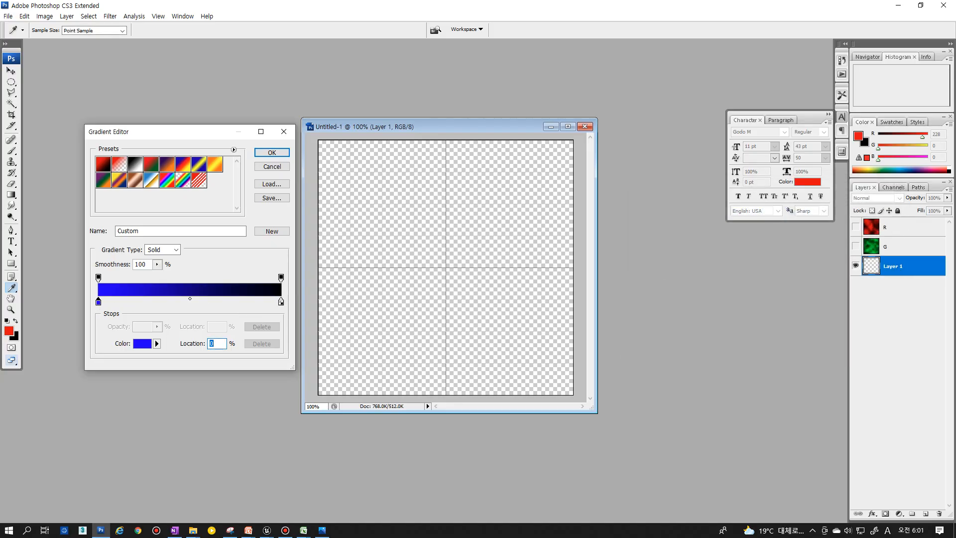
{"action": "left_click", "coordinate": [273, 153]}
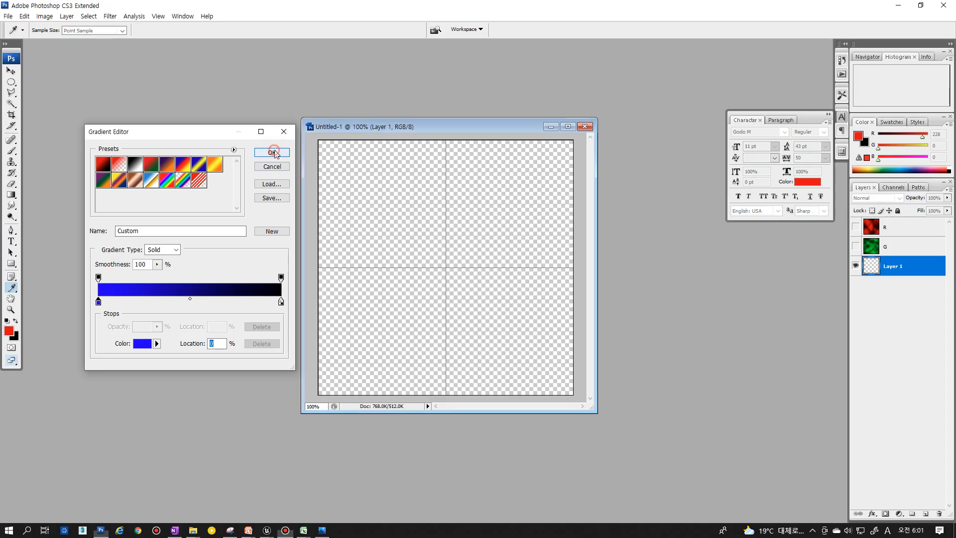
- Draw the blue-to-black radial gradient from the canvas center to the edge on Layer 1, and rename the layer B
{"action": "left_click", "coordinate": [447, 268]}
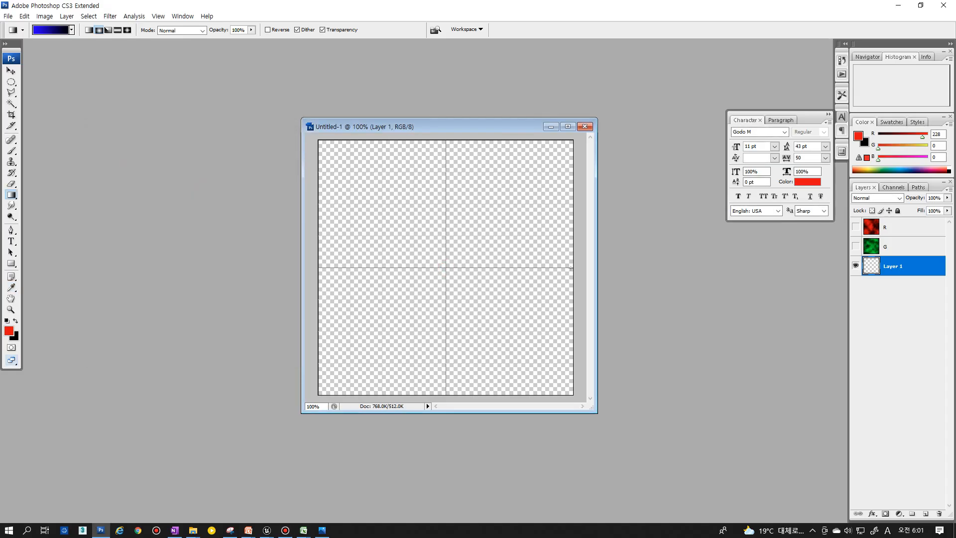
{"action": "left_click_drag", "start_coordinate": [571, 268], "coordinate": [573, 267]}
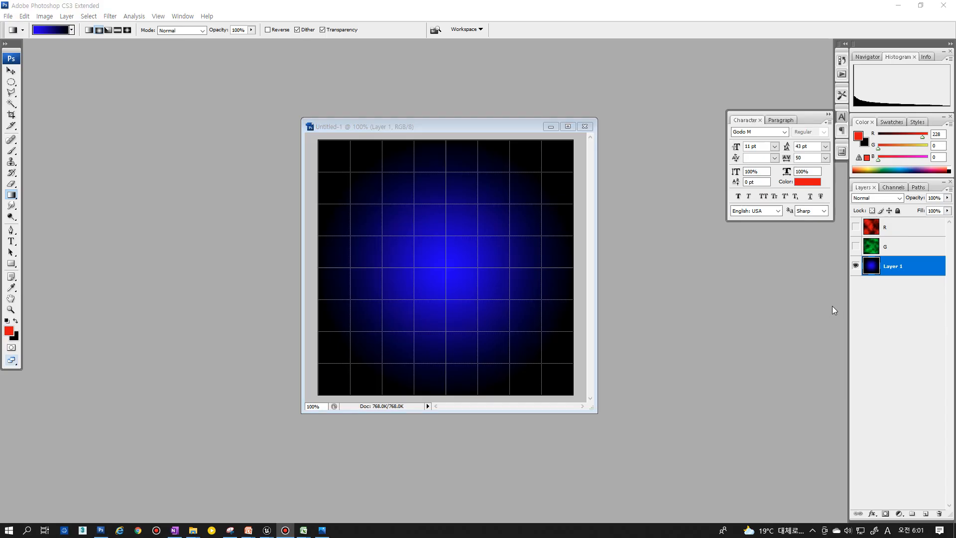
{"action": "left_click", "coordinate": [870, 295]}
{"action": "double_click", "coordinate": [895, 266]}
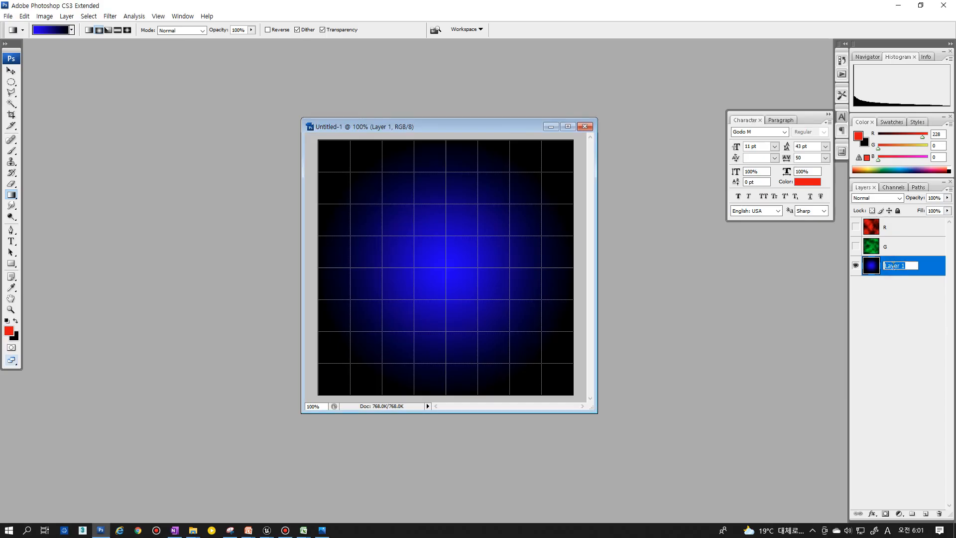
{"action": "type", "text": "ㅠ"}
{"action": "type", "text": "B"}
{"action": "key", "text": "Return"}
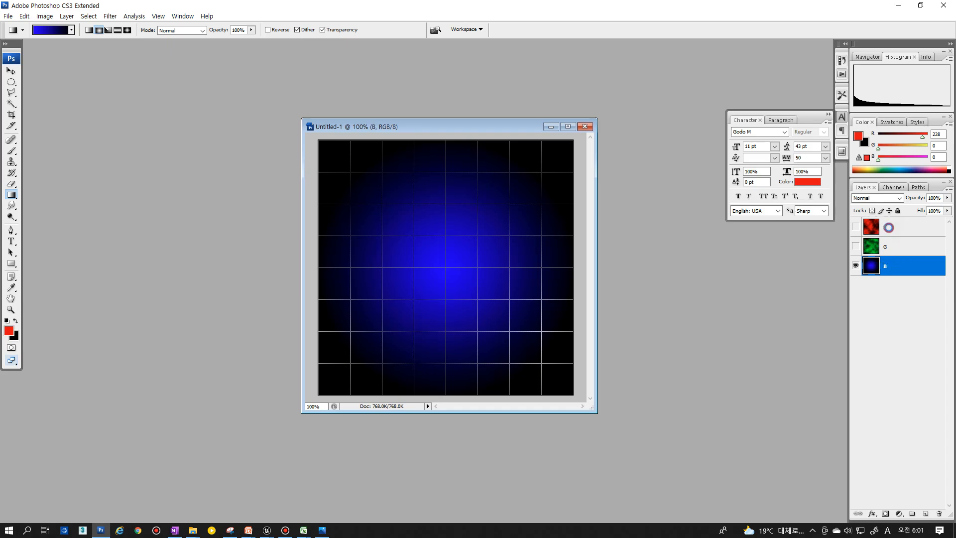
{"action": "left_click", "coordinate": [889, 227]}
{"action": "left_click", "coordinate": [887, 246]}
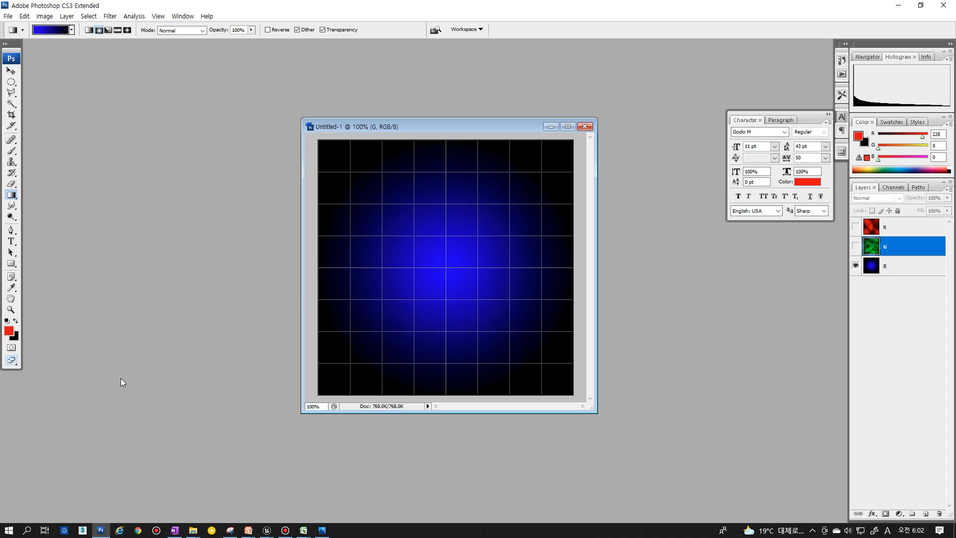
{"action": "left_click", "coordinate": [873, 227]}
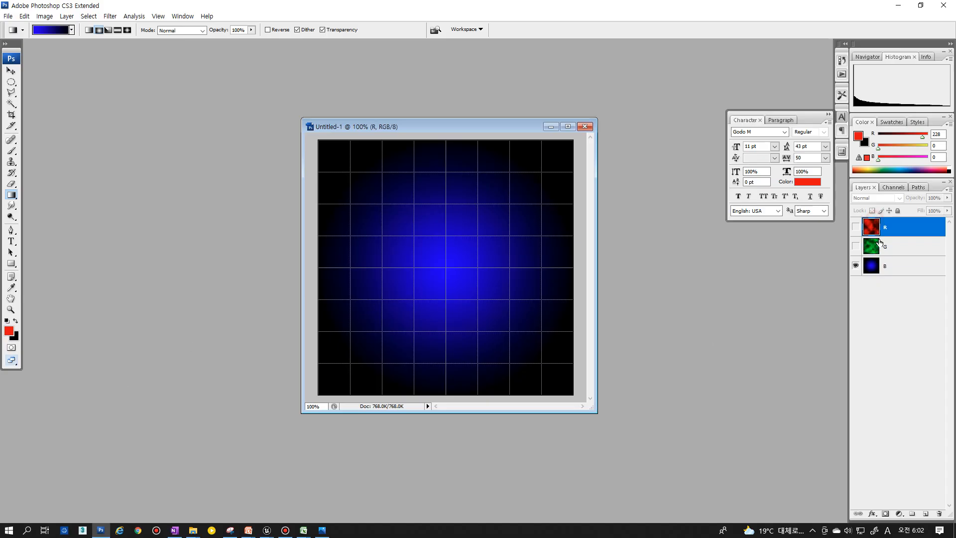
{"action": "left_click", "coordinate": [878, 243]}
{"action": "left_click", "coordinate": [872, 227]}
{"action": "left_click", "coordinate": [875, 247]}
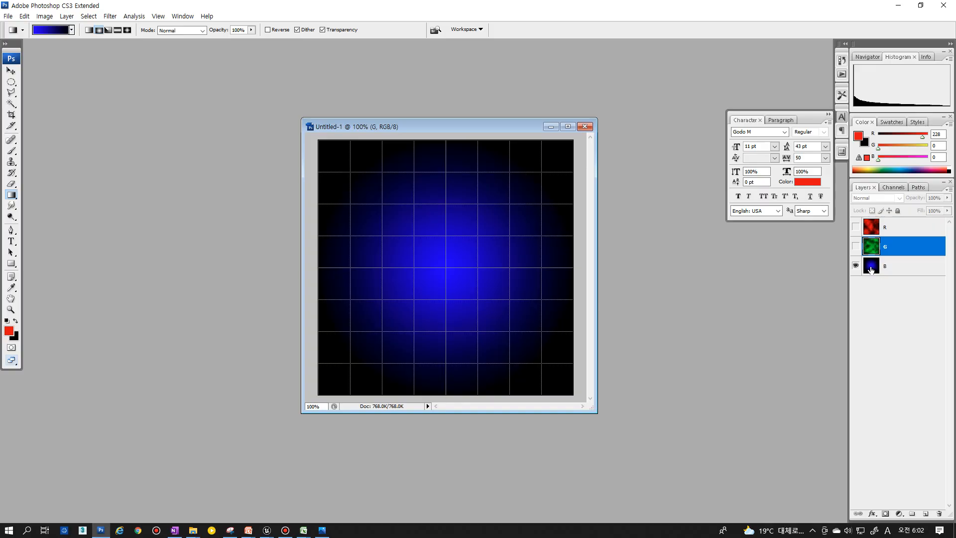
{"action": "left_click", "coordinate": [871, 269]}
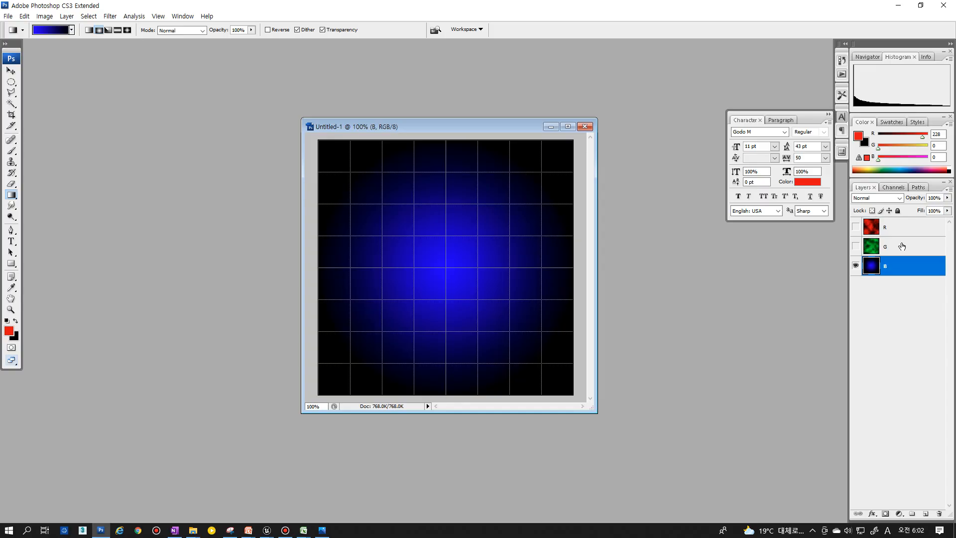
- Show the R and G layers, compare the blend with and without layer B, and display the document's color channels
{"action": "left_click", "coordinate": [890, 229]}
{"action": "left_click", "coordinate": [891, 247]}
{"action": "left_click", "coordinate": [855, 227]}
{"action": "left_click", "coordinate": [856, 247]}
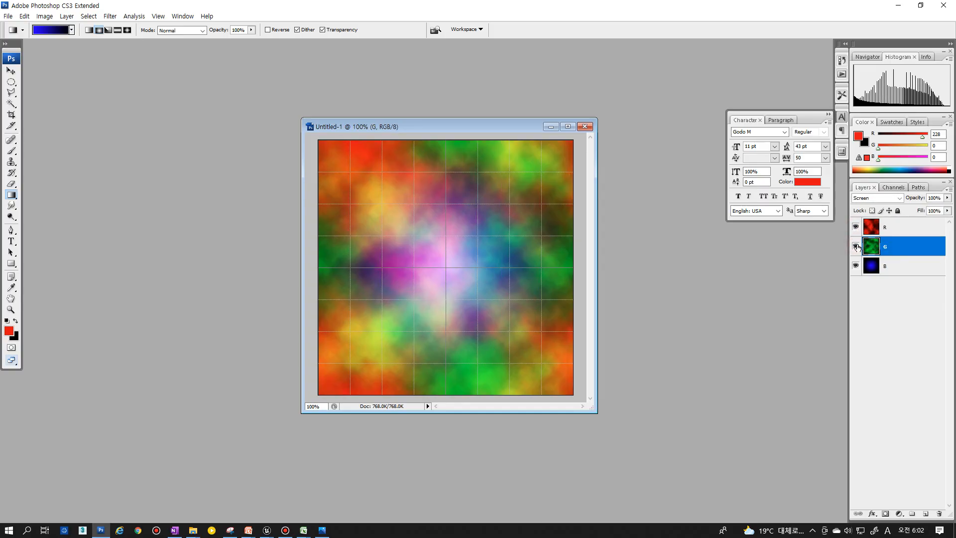
{"action": "left_click", "coordinate": [855, 266]}
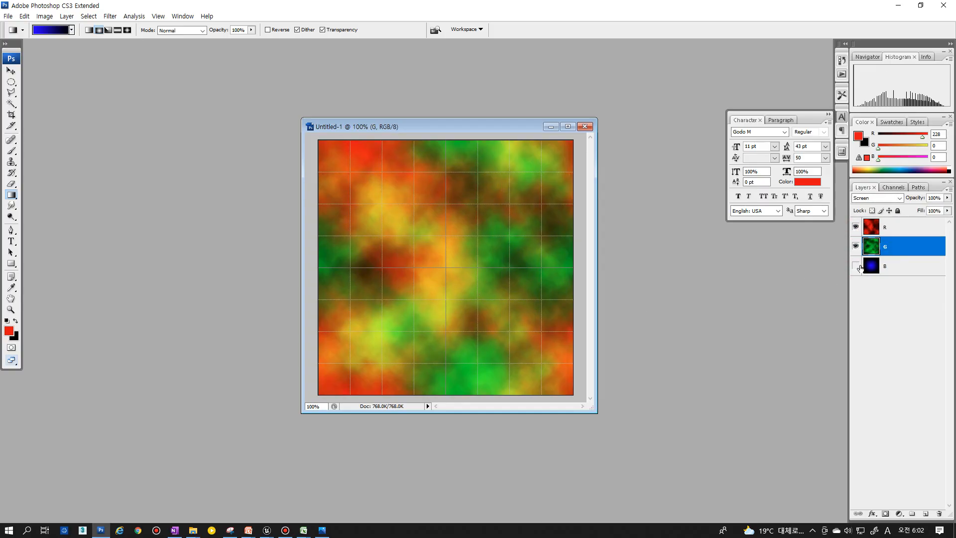
{"action": "left_click", "coordinate": [856, 266]}
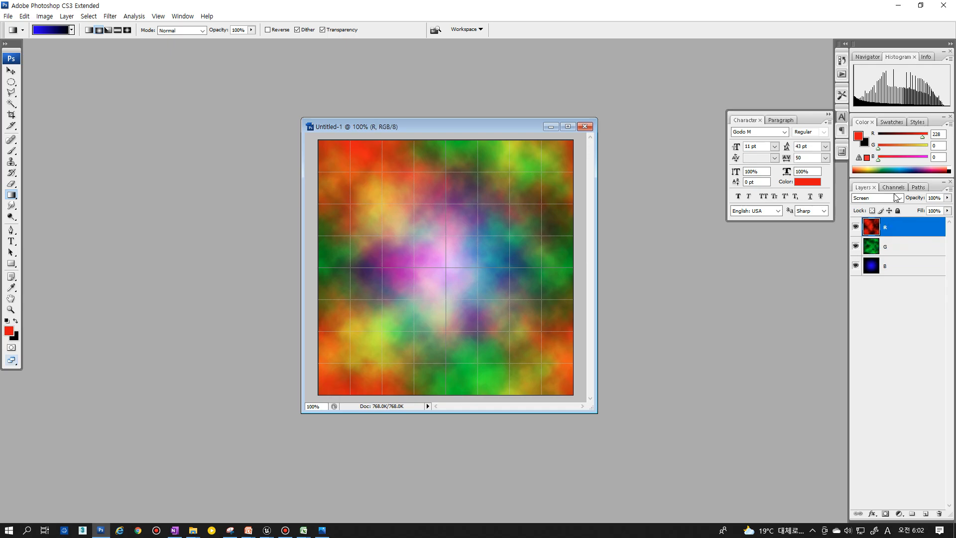
{"action": "left_click", "coordinate": [890, 187]}
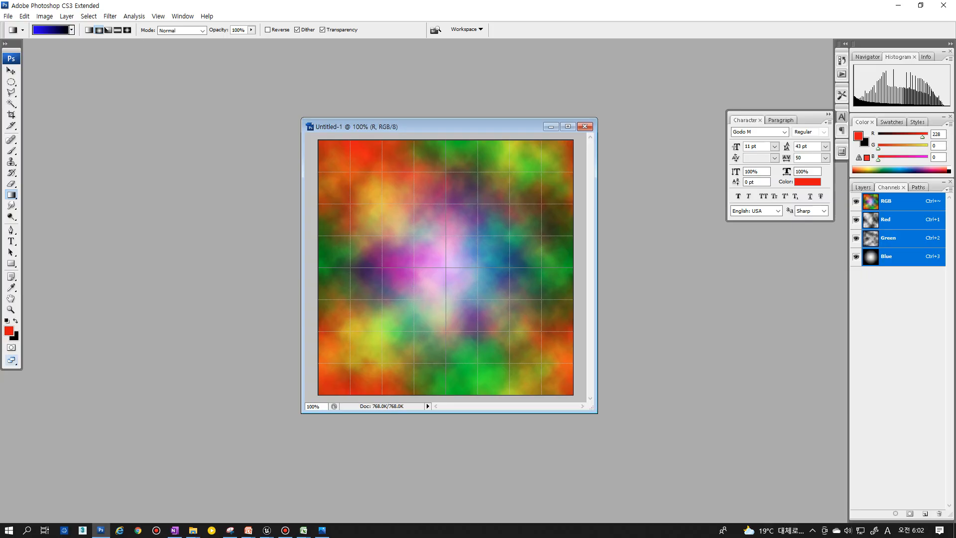
- Save the texture in the Texture folder as a Targa copy named TX_DistRG_01 at 24 bits/pixel
{"action": "key", "text": "ctrl+s"}
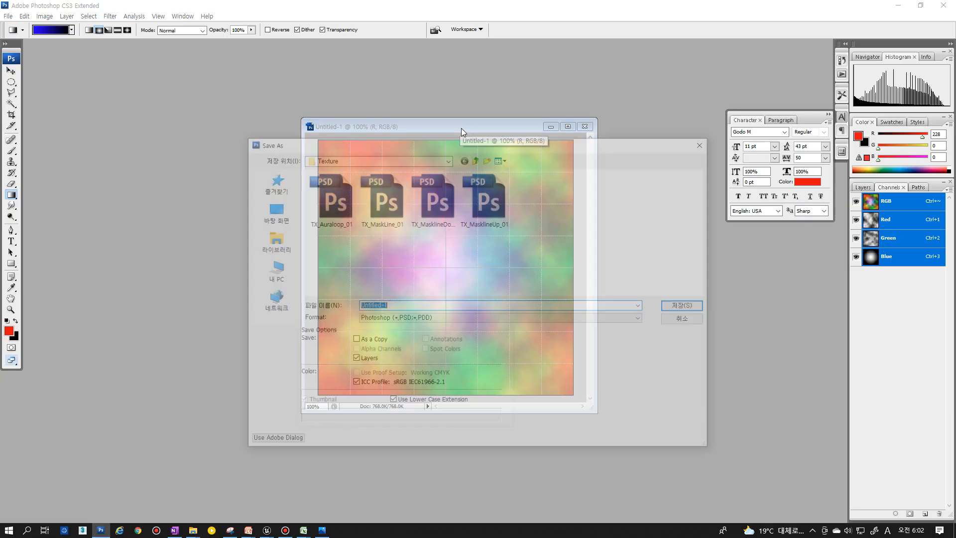
{"action": "left_click", "coordinate": [394, 314]}
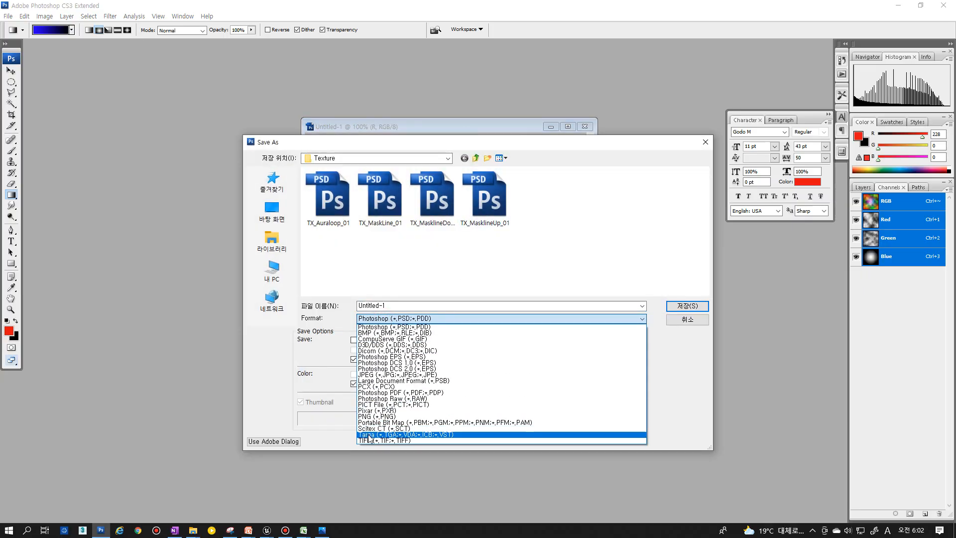
{"action": "left_click", "coordinate": [408, 434]}
{"action": "scroll", "coordinate": [500, 280], "scroll_direction": "down", "scroll_amount": 6}
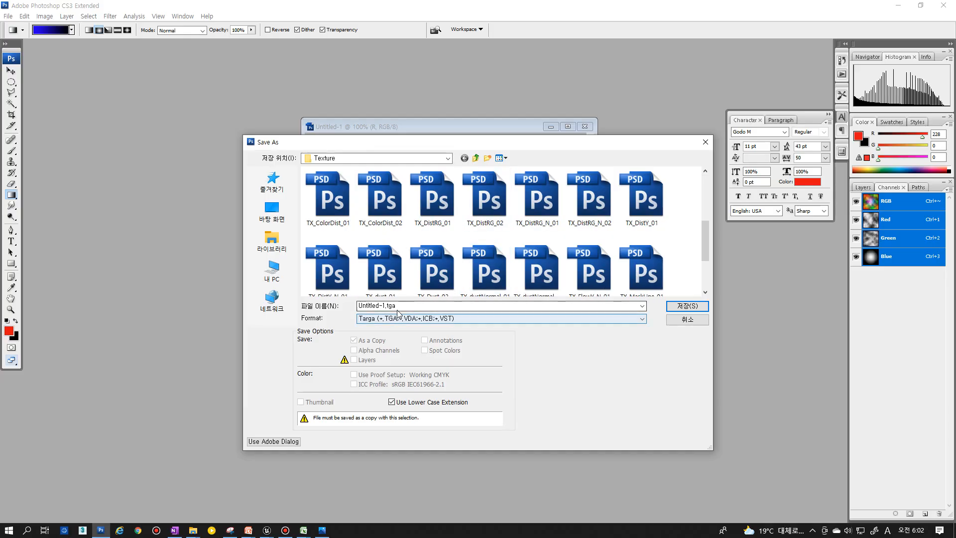
{"action": "double_click", "coordinate": [409, 305]}
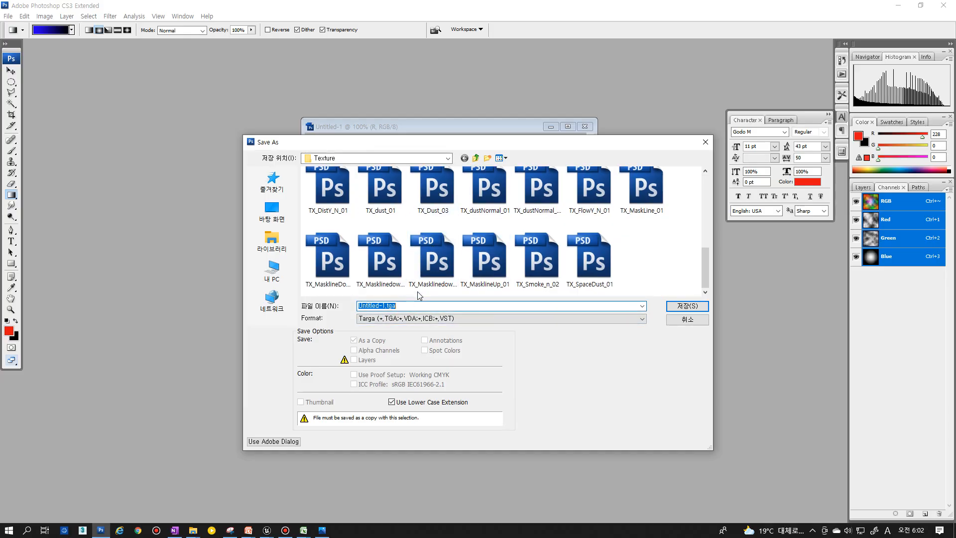
{"action": "type", "text": "TX"}
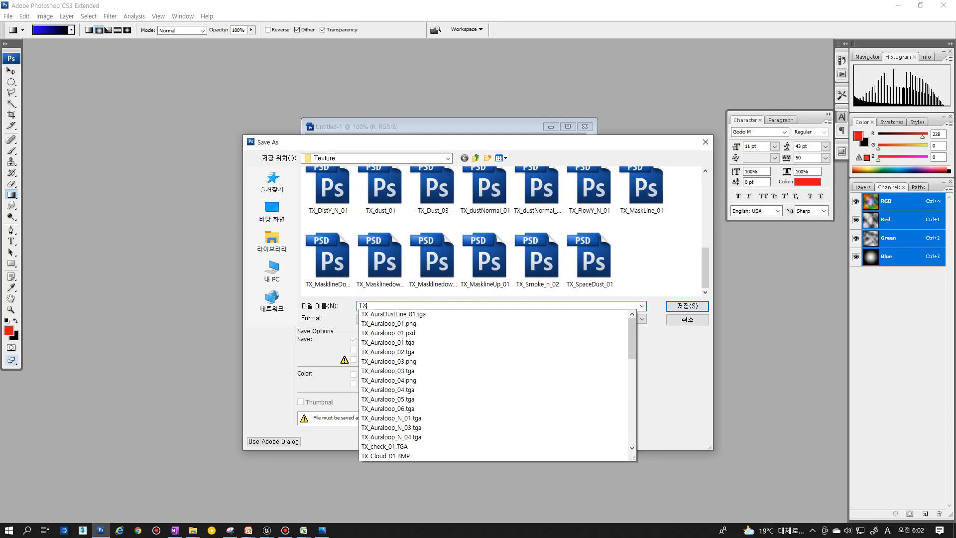
{"action": "type", "text": "_D"}
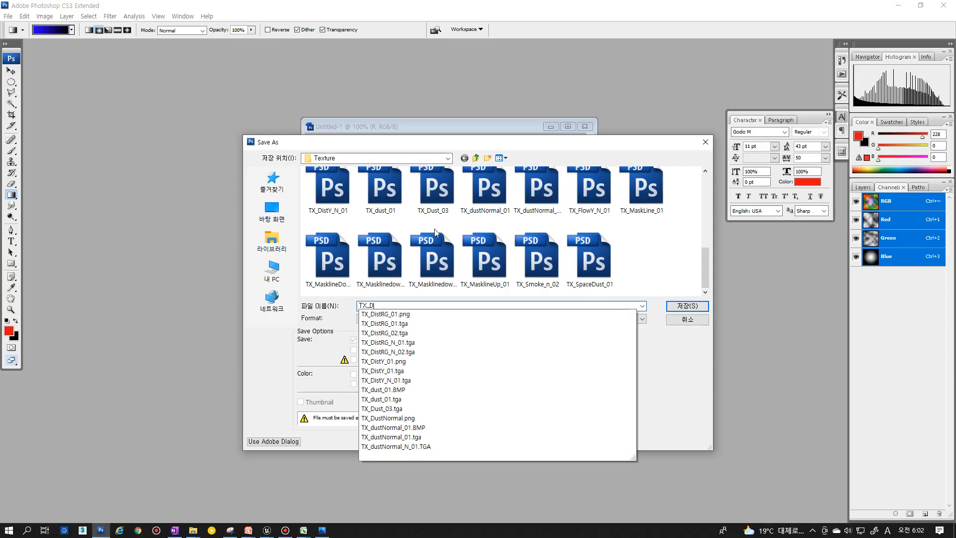
{"action": "type", "text": "ist"}
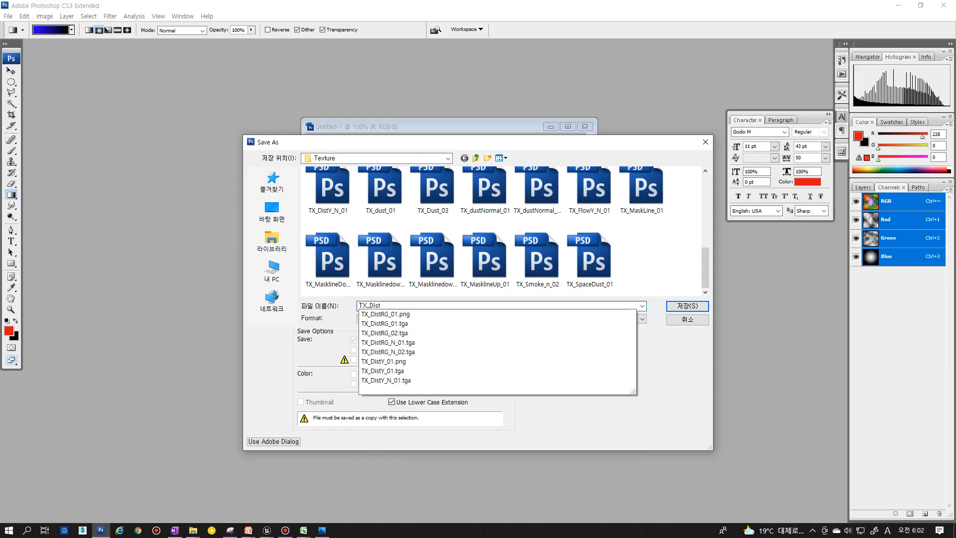
{"action": "type", "text": "RG"}
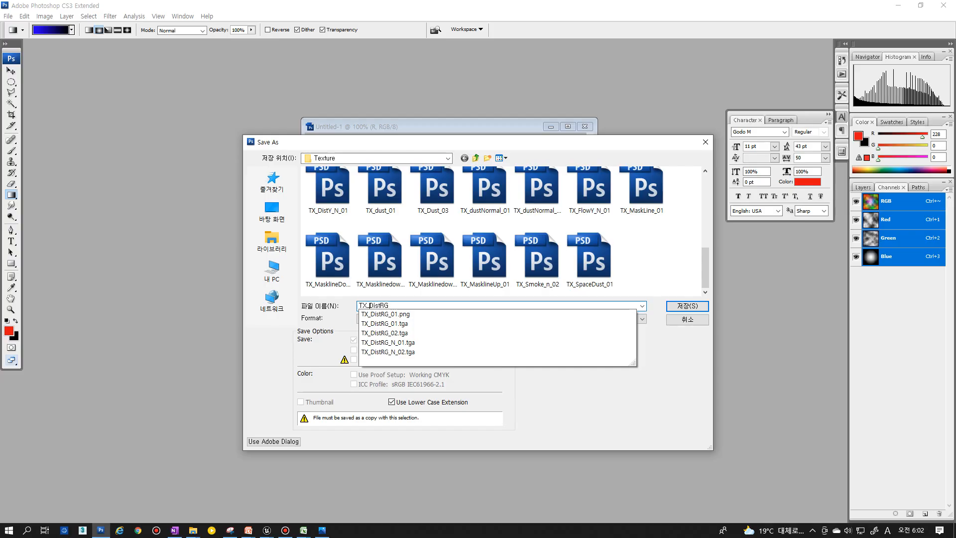
{"action": "type", "text": "_01"}
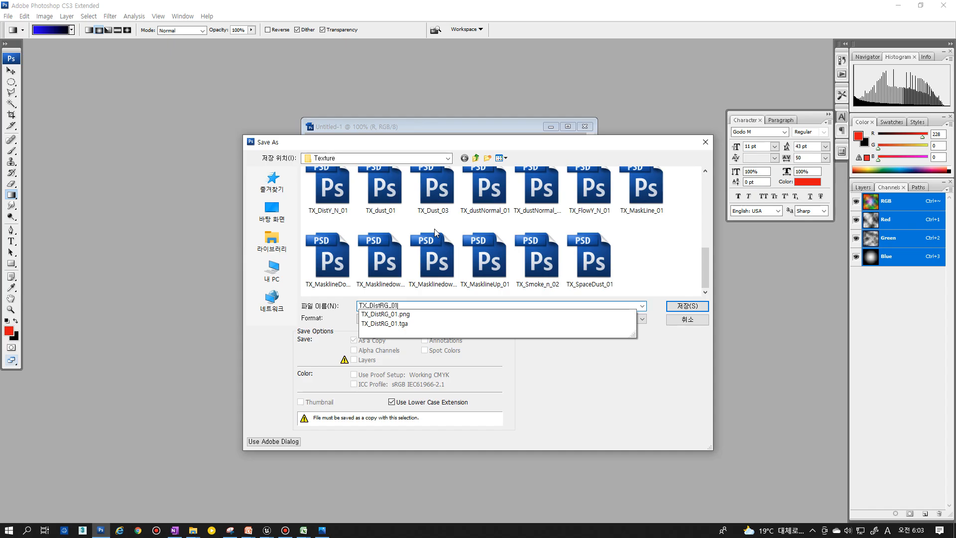
{"action": "left_click", "coordinate": [446, 325]}
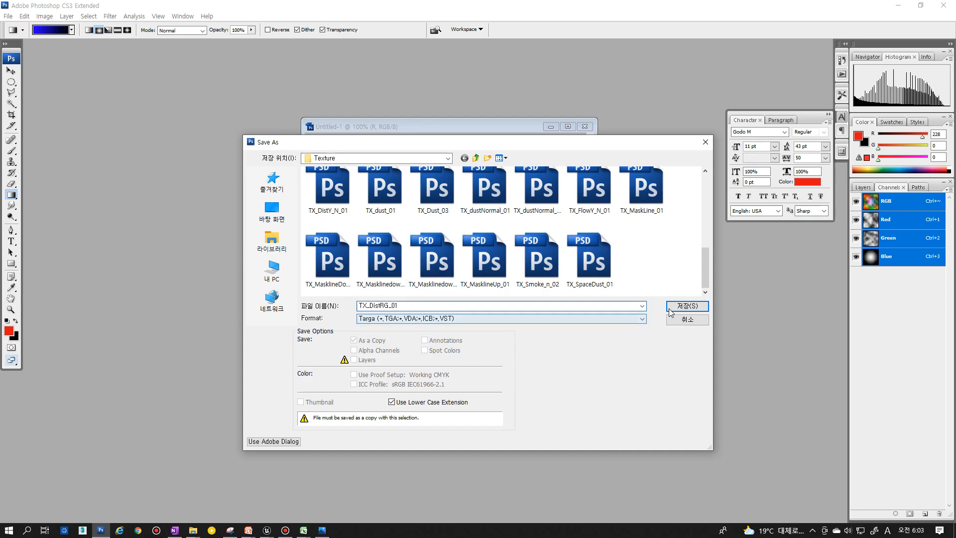
{"action": "key", "text": "Return"}
{"action": "left_click", "coordinate": [471, 197]}
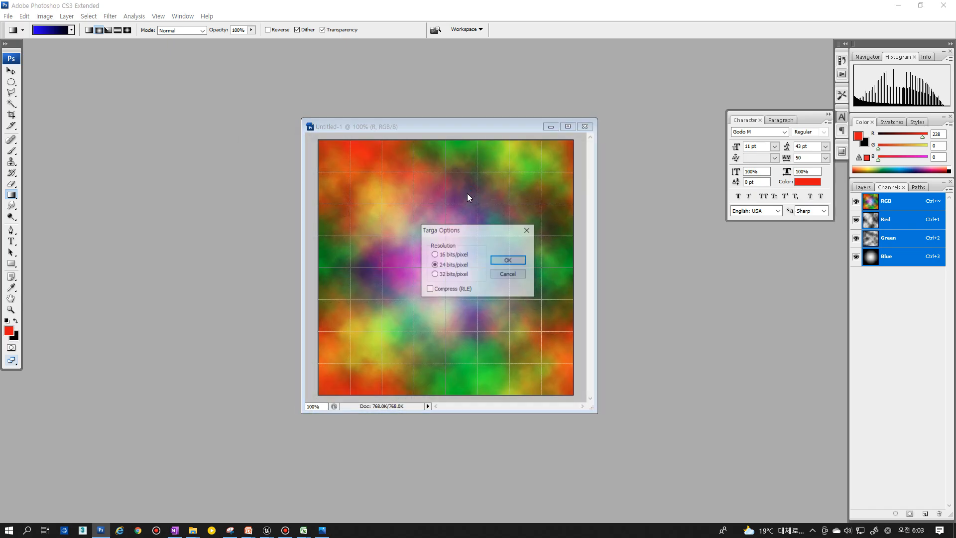
{"action": "left_click", "coordinate": [514, 262]}
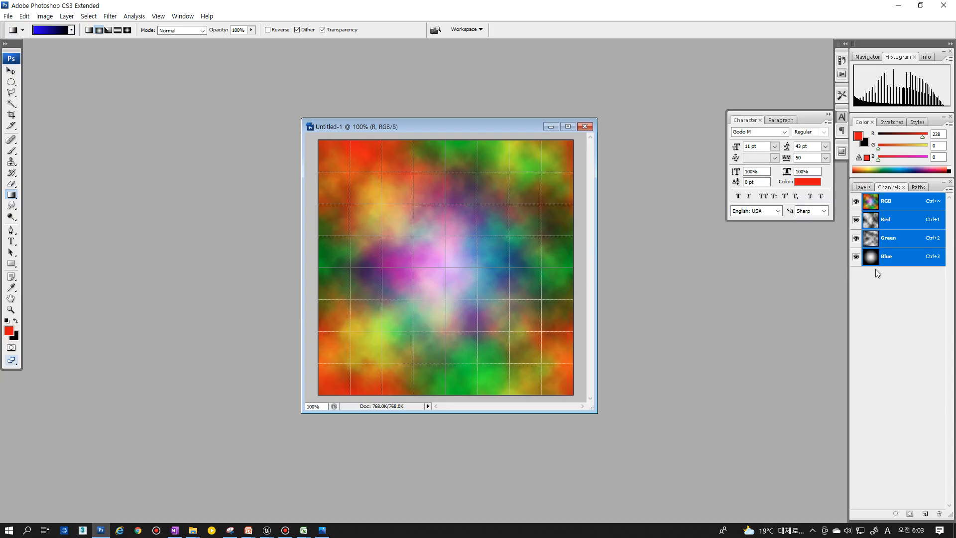
- Delete the B and R layers, leaving only the G layer
{"action": "left_click", "coordinate": [863, 187]}
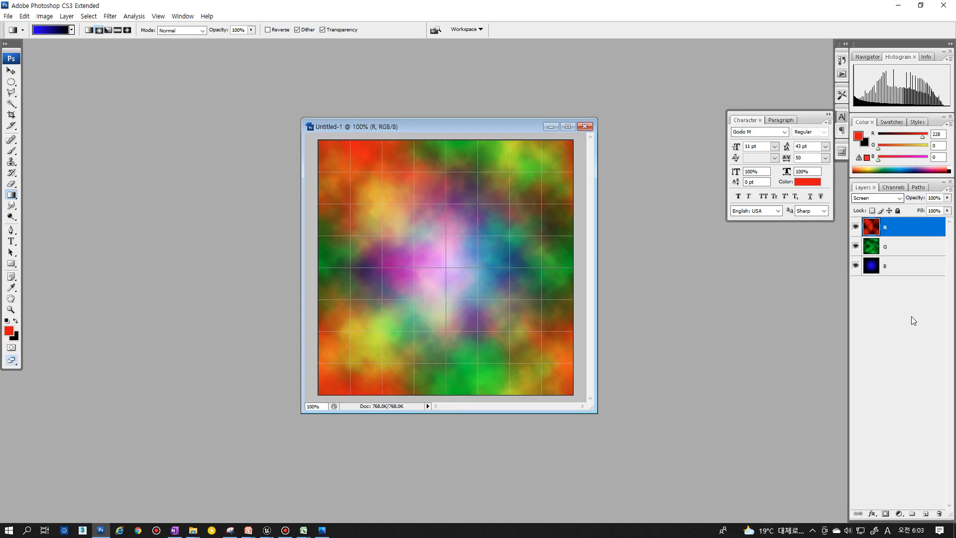
{"action": "left_click", "coordinate": [890, 245]}
{"action": "left_click", "coordinate": [895, 227]}
{"action": "left_click", "coordinate": [904, 269]}
{"action": "left_click", "coordinate": [940, 513]}
{"action": "key", "text": "Return"}
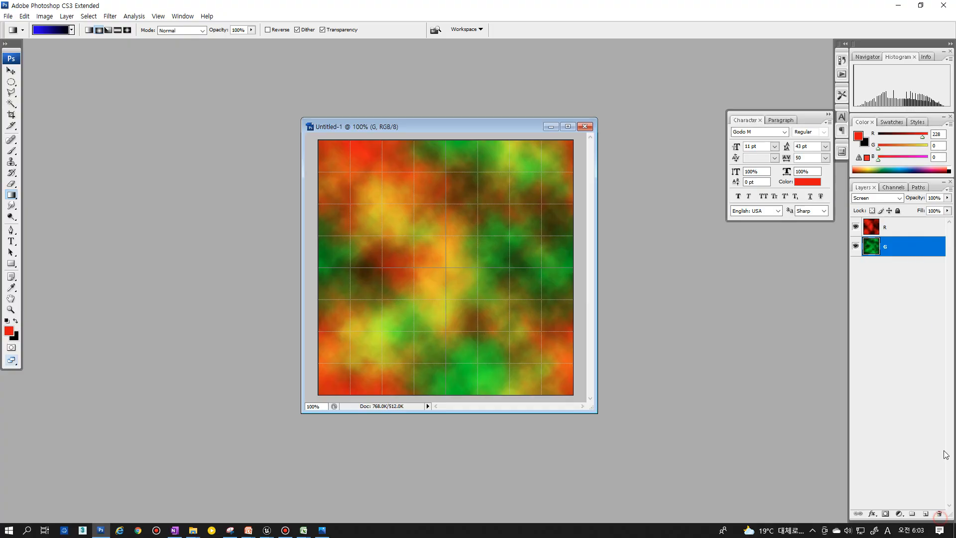
{"action": "left_click", "coordinate": [897, 229]}
{"action": "left_click", "coordinate": [939, 513]}
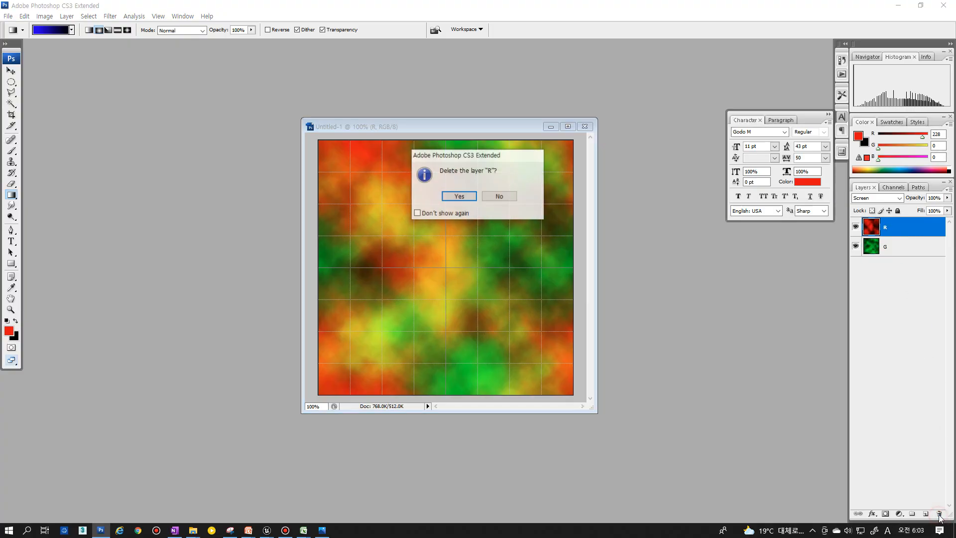
{"action": "key", "text": "Return"}
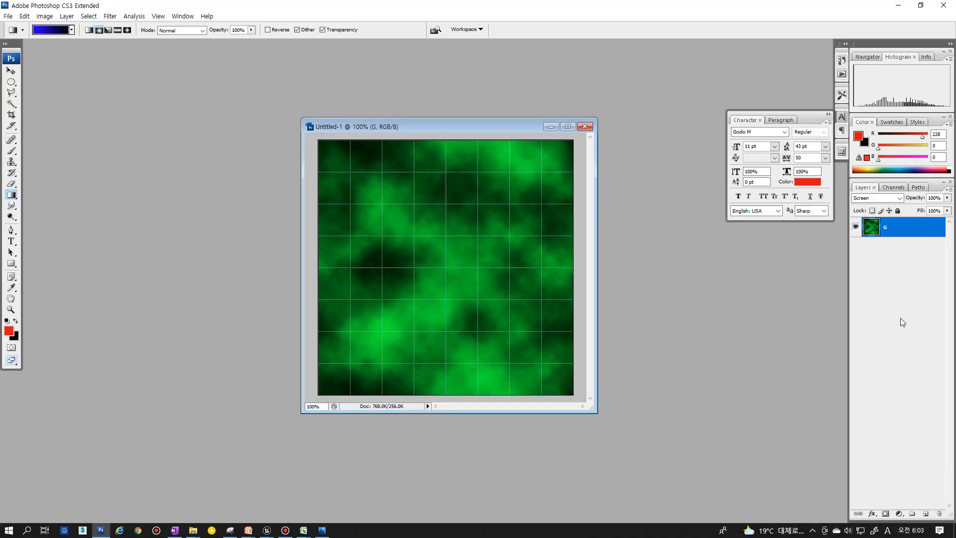
- Fill the G layer with the black background color and set its blend mode to Normal
{"action": "left_click", "coordinate": [900, 319]}
{"action": "left_click", "coordinate": [900, 228]}
{"action": "key", "text": "alt+Delete"}
{"action": "key", "text": "ctrl+Delete"}
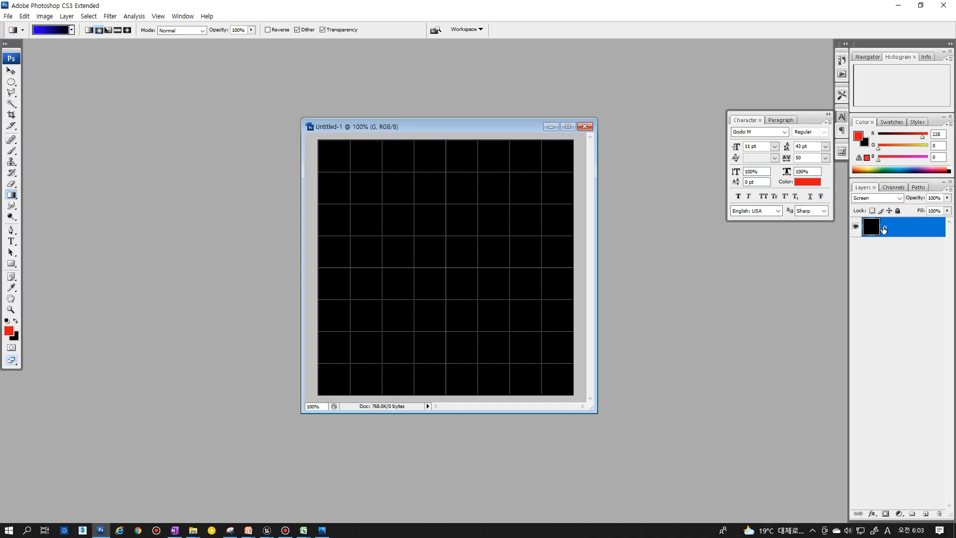
{"action": "left_click", "coordinate": [900, 197]}
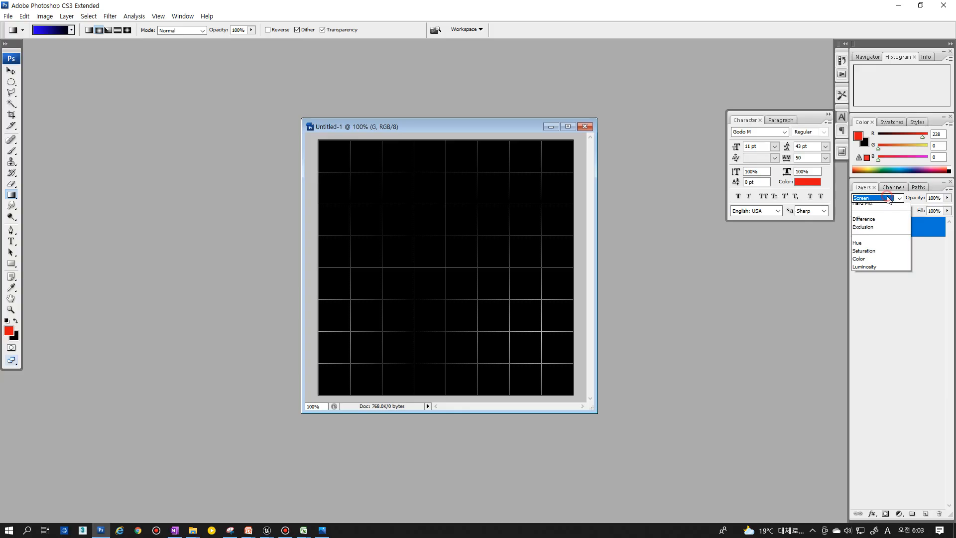
{"action": "left_click", "coordinate": [896, 206]}
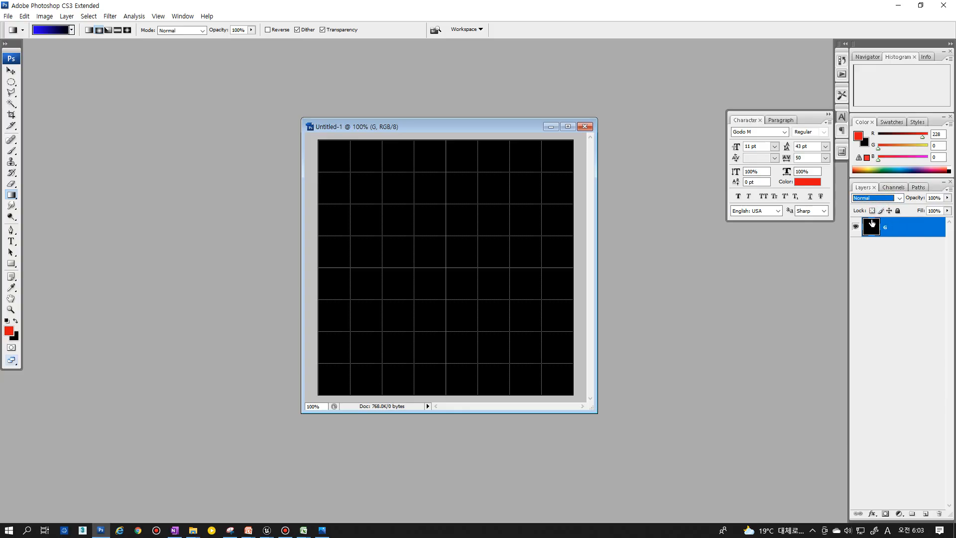
- Enlarge the document window around the canvas, and isolate the Red channel for editing
{"action": "left_click_drag", "start_coordinate": [454, 119], "coordinate": [447, 118]}
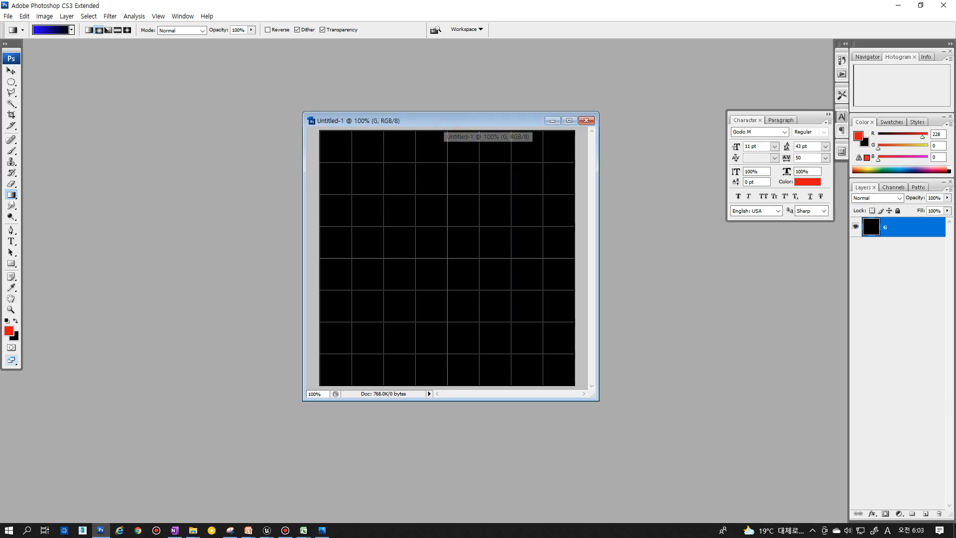
{"action": "left_click_drag", "start_coordinate": [601, 406], "coordinate": [612, 427]}
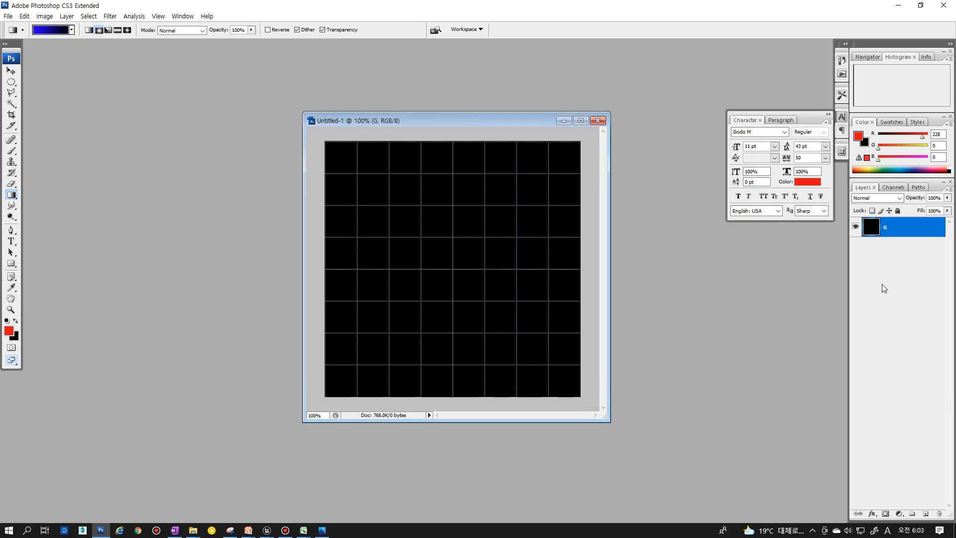
{"action": "left_click", "coordinate": [893, 189]}
{"action": "left_click", "coordinate": [885, 220]}
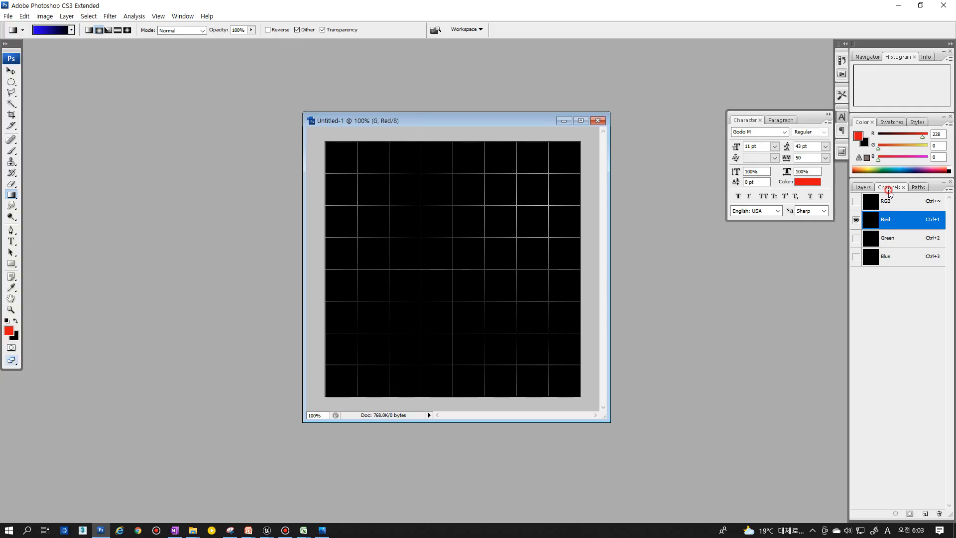
- Check the Red, Green and Blue channels by switching their visibility, return to Red alone, and reposition the document window
{"action": "left_click", "coordinate": [856, 201]}
{"action": "left_click", "coordinate": [856, 219]}
{"action": "left_click", "coordinate": [856, 219]}
{"action": "left_click", "coordinate": [856, 256]}
{"action": "left_click", "coordinate": [855, 256]}
{"action": "left_click", "coordinate": [856, 219]}
{"action": "left_click", "coordinate": [856, 238]}
{"action": "left_click", "coordinate": [855, 219]}
{"action": "left_click", "coordinate": [855, 256]}
{"action": "left_click_drag", "start_coordinate": [410, 117], "coordinate": [363, 98]}
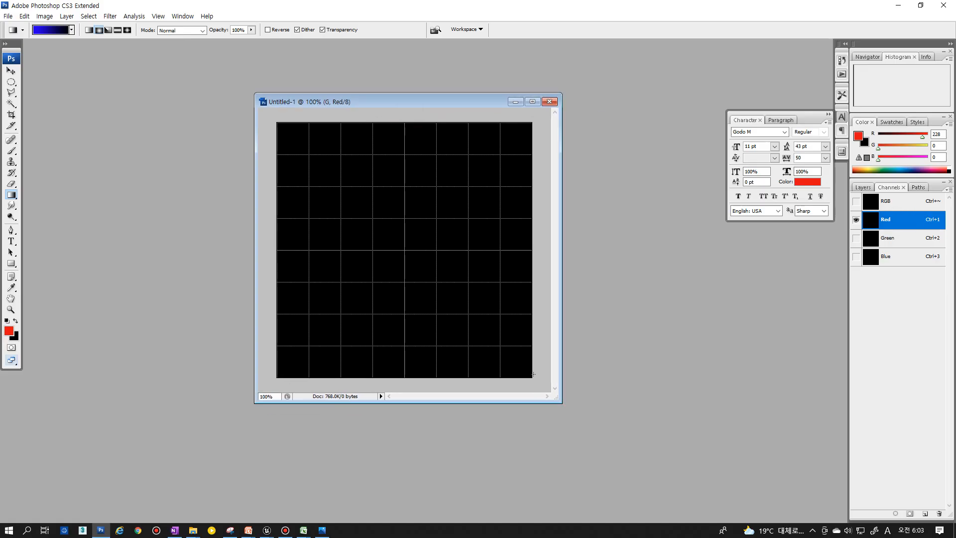
- Enlarge the document window, swap the foreground and background colors, and render Clouds in the Red channel
{"action": "left_click_drag", "start_coordinate": [560, 401], "coordinate": [620, 442]}
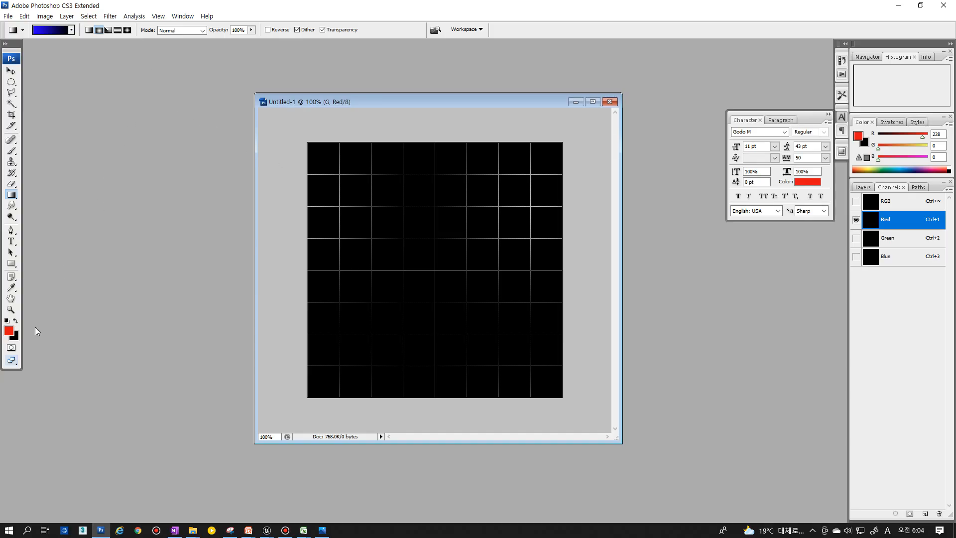
{"action": "left_click", "coordinate": [16, 322]}
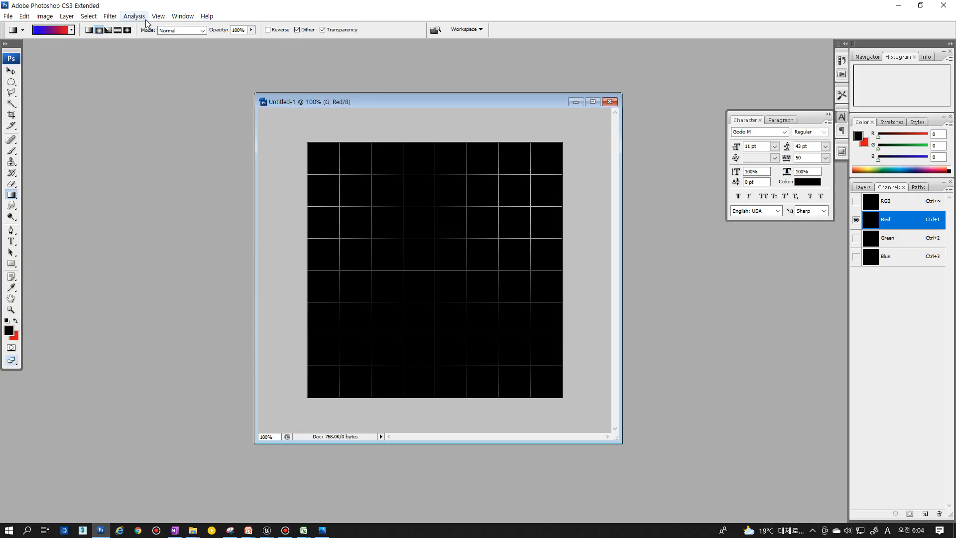
{"action": "left_click", "coordinate": [109, 17]}
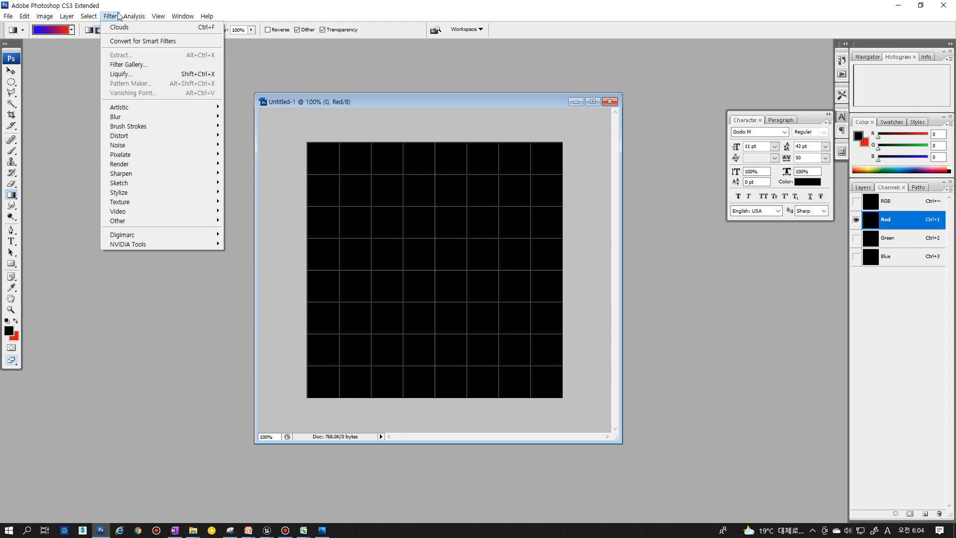
{"action": "left_click", "coordinate": [111, 17]}
{"action": "left_click", "coordinate": [113, 17]}
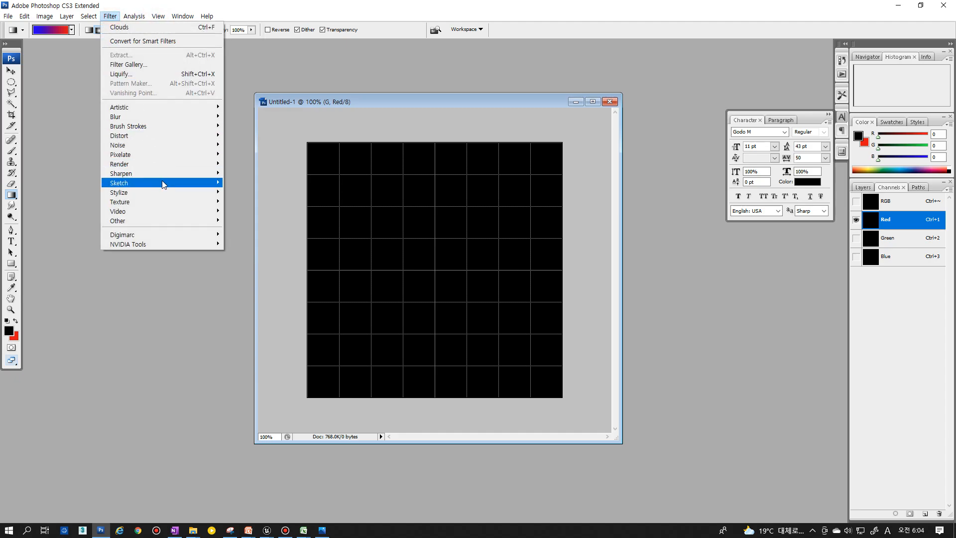
{"action": "mouse_move", "coordinate": [165, 168]}
{"action": "left_click", "coordinate": [235, 165]}
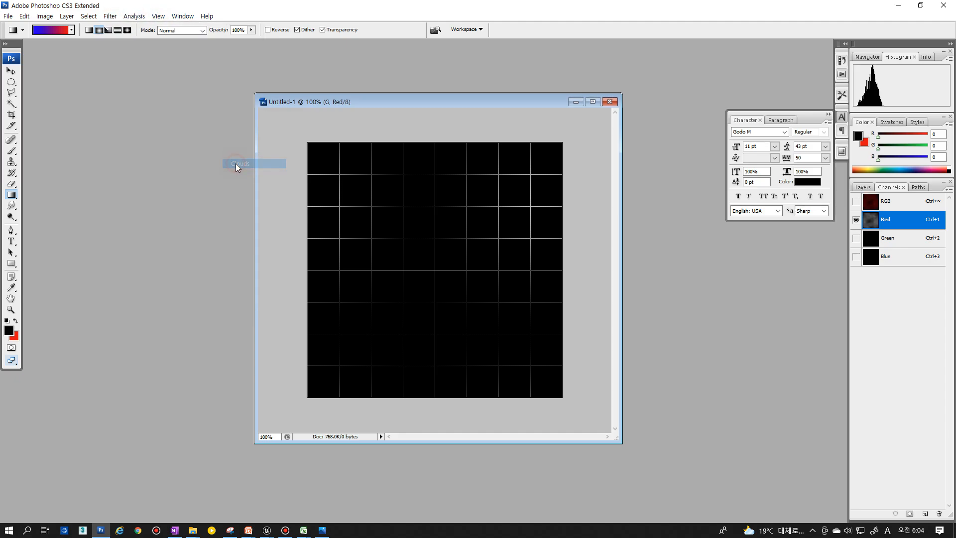
- Reset the colors to default black and white, and re-render Clouds in the Red channel several times for a new pattern
{"action": "left_click", "coordinate": [7, 321]}
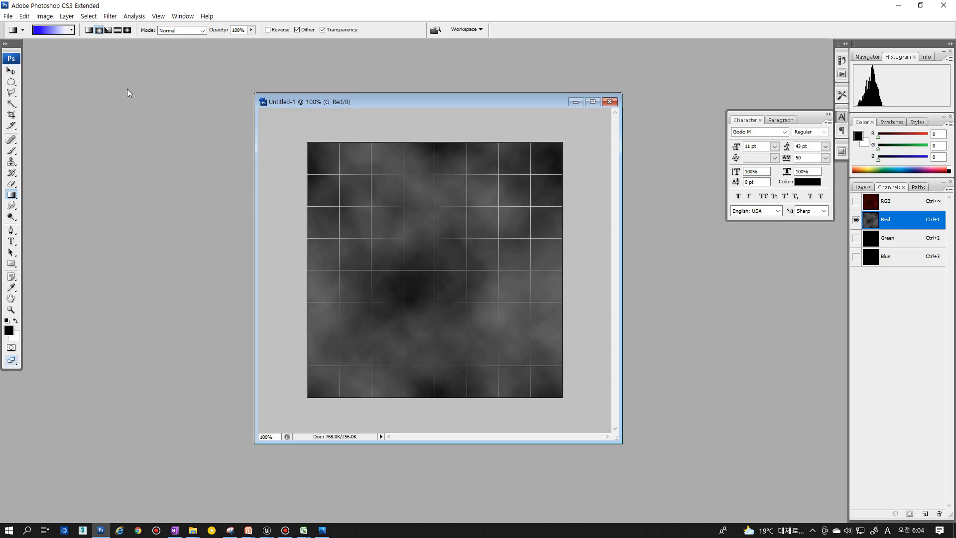
{"action": "left_click", "coordinate": [110, 16]}
{"action": "left_click", "coordinate": [113, 26]}
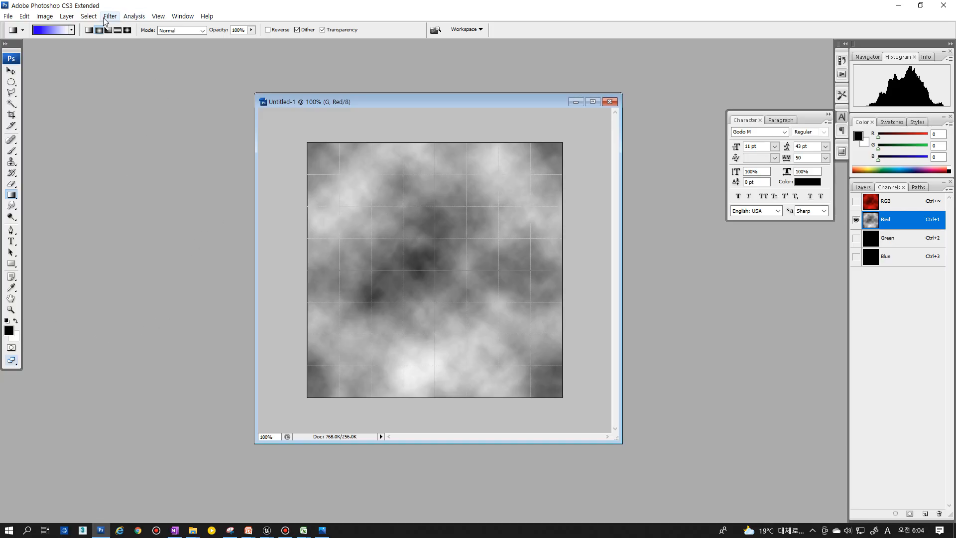
{"action": "left_click", "coordinate": [110, 16]}
{"action": "left_click", "coordinate": [124, 26]}
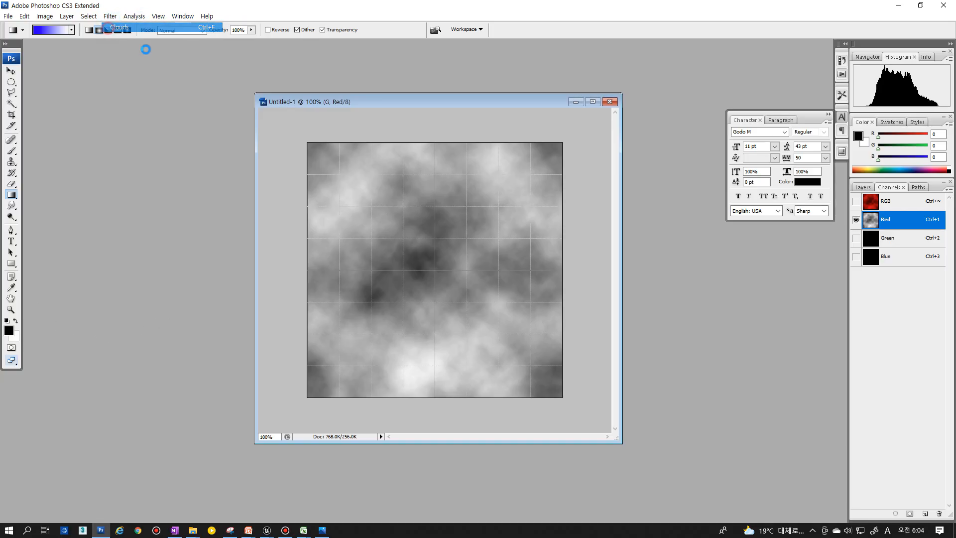
{"action": "key", "text": "ctrl+f"}
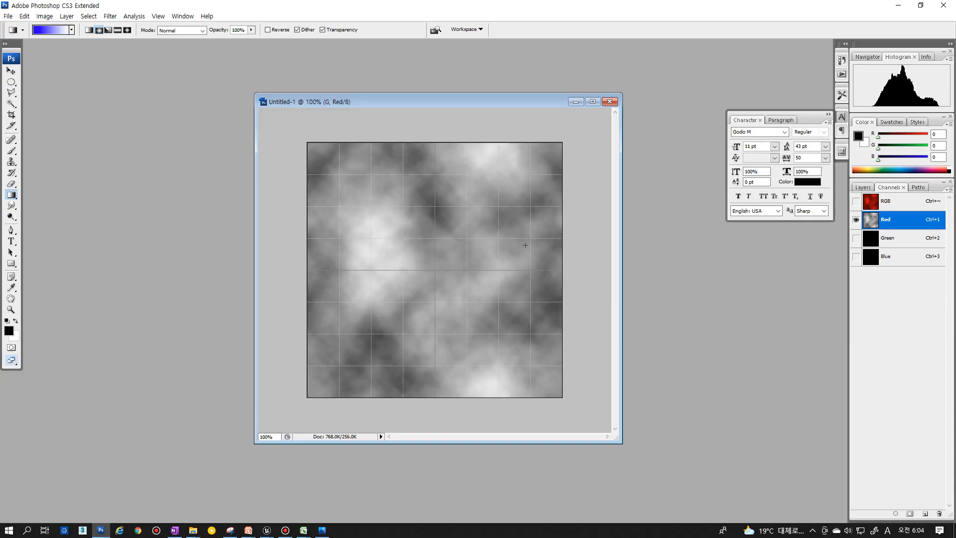
- Raise the contrast of the Red channel's clouds to +100 with Brightness/Contrast
{"action": "left_click", "coordinate": [67, 16]}
{"action": "mouse_move", "coordinate": [80, 41]}
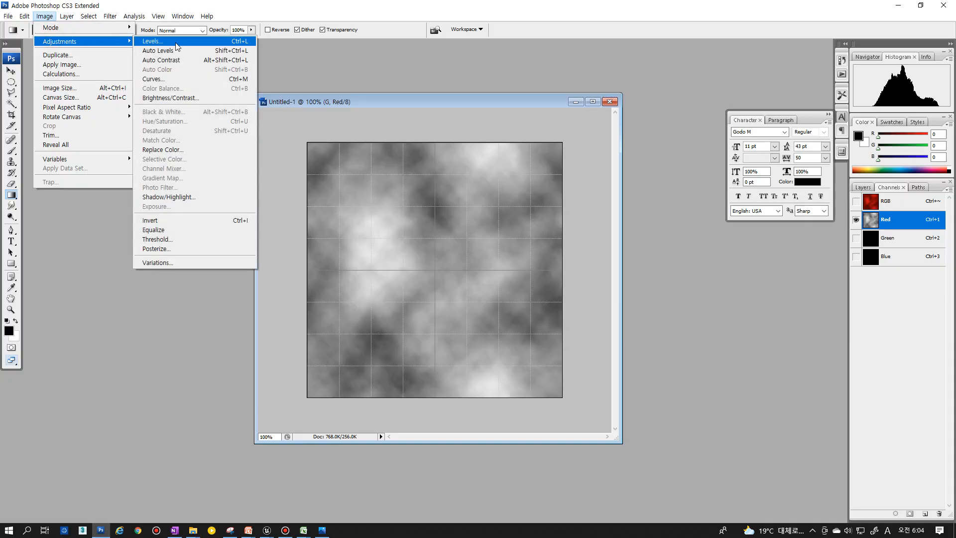
{"action": "left_click", "coordinate": [170, 97]}
{"action": "left_click_drag", "start_coordinate": [175, 261], "coordinate": [258, 278]}
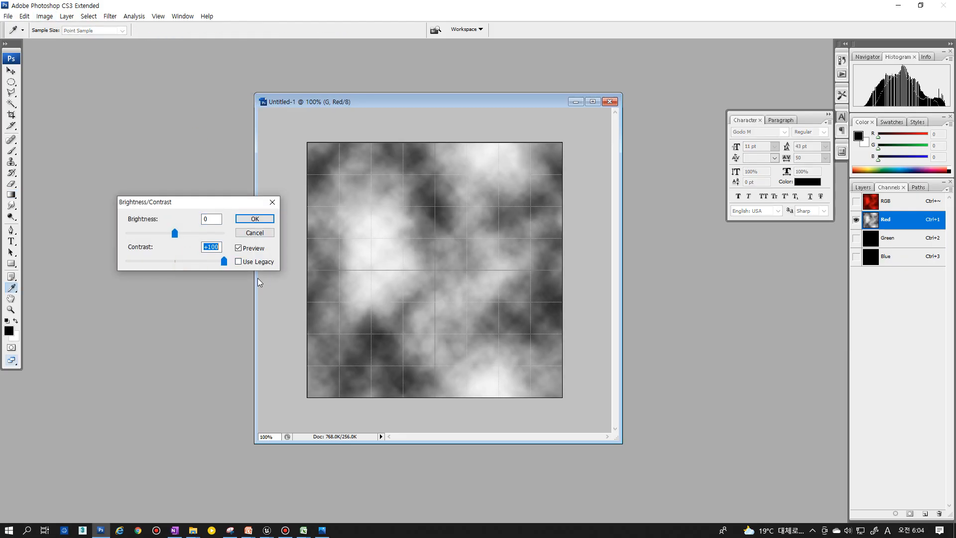
{"action": "left_click", "coordinate": [223, 261]}
{"action": "left_click", "coordinate": [254, 220]}
{"action": "key", "text": "g"}
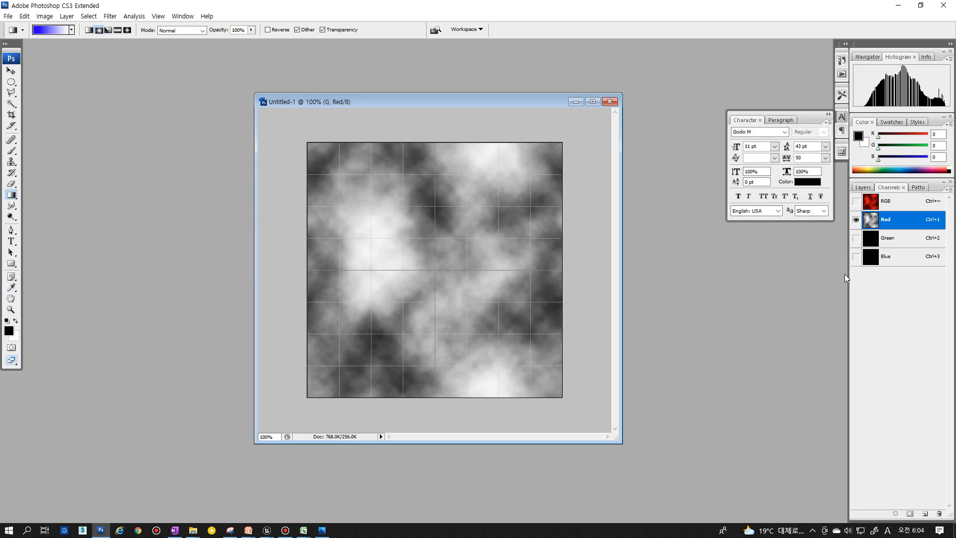
- Isolate the Green channel and render Clouds in it several times for a different pattern
{"action": "left_click", "coordinate": [856, 237]}
{"action": "left_click", "coordinate": [879, 242]}
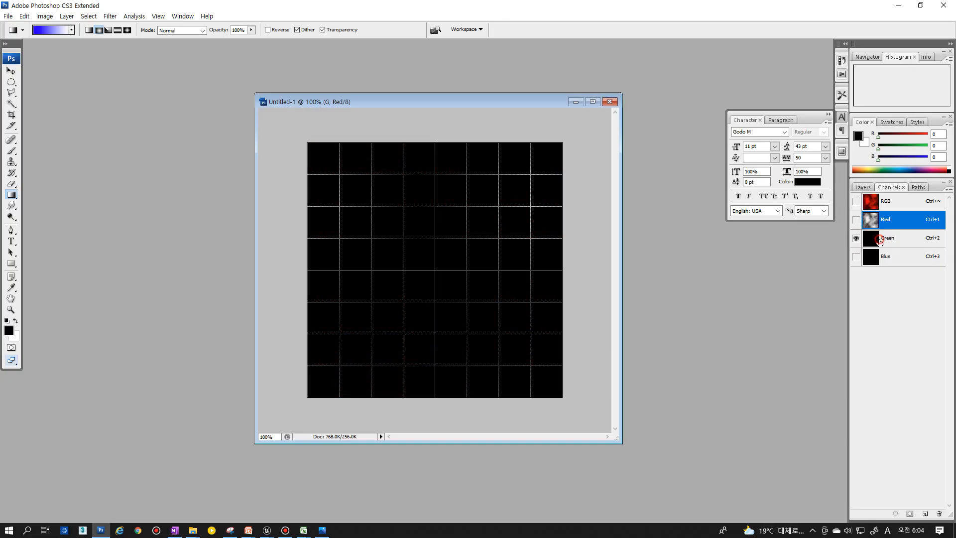
{"action": "left_click", "coordinate": [110, 16]}
{"action": "left_click", "coordinate": [118, 28]}
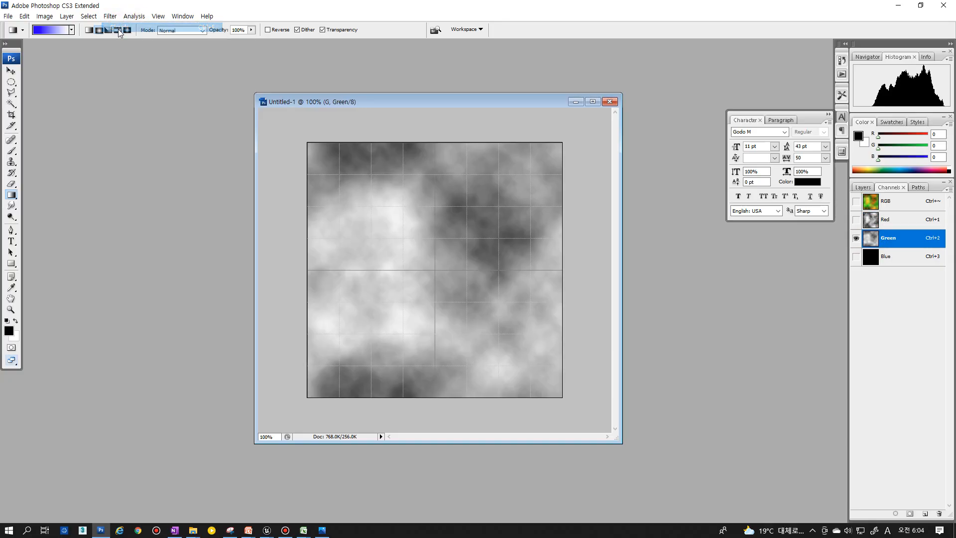
{"action": "key", "text": "ctrl+f"}
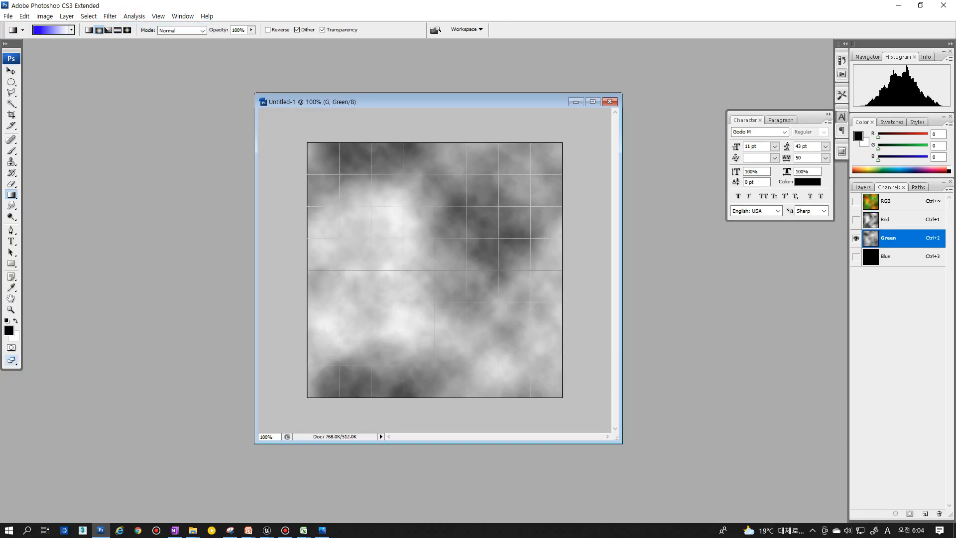
{"action": "key", "text": "ctrl+f"}
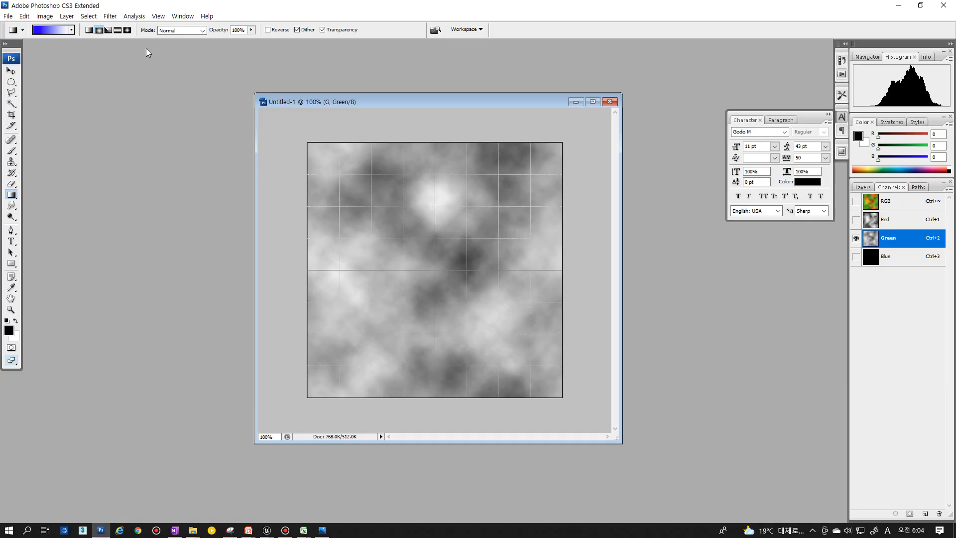
- Raise the contrast of the Green channel's clouds to +100 with Brightness/Contrast
{"action": "left_click", "coordinate": [110, 16]}
{"action": "left_click", "coordinate": [44, 16]}
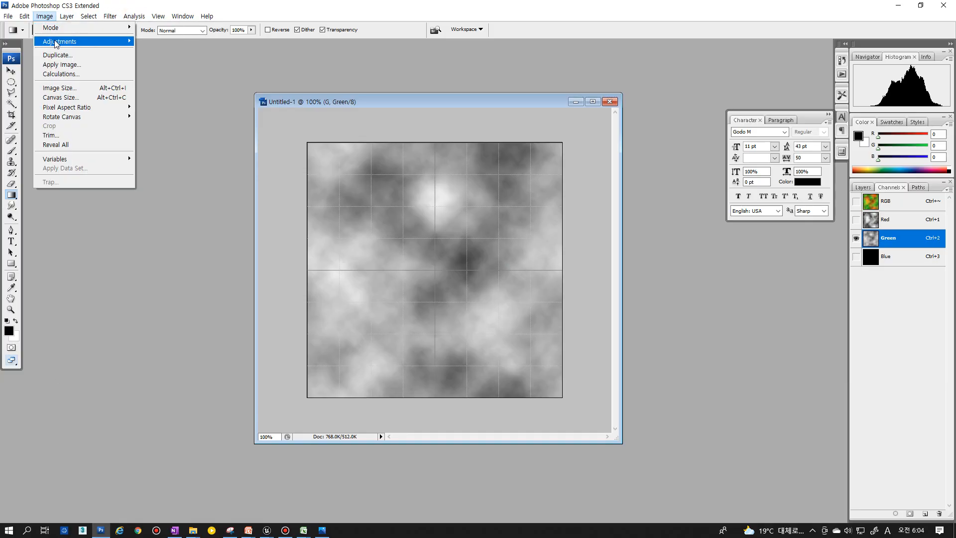
{"action": "mouse_move", "coordinate": [56, 43]}
{"action": "left_click", "coordinate": [164, 100]}
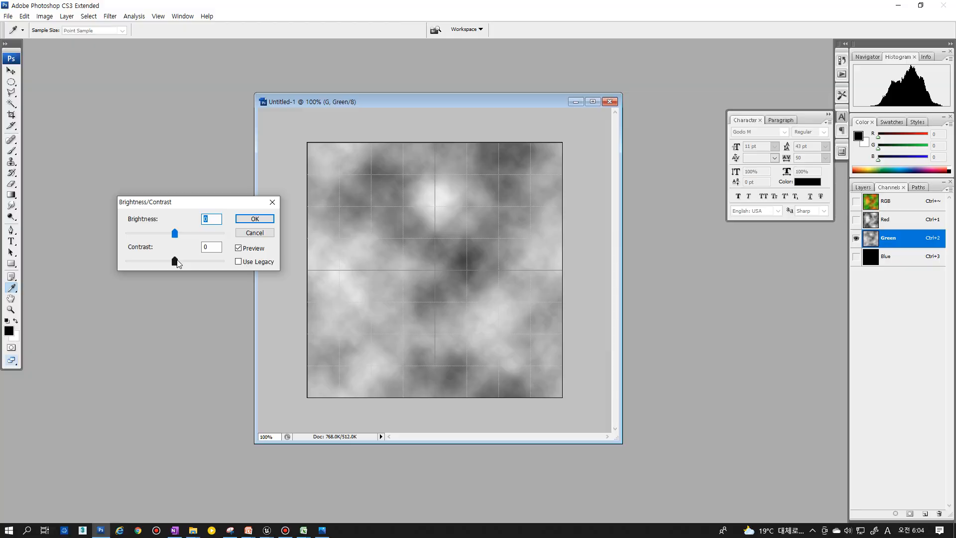
{"action": "left_click_drag", "start_coordinate": [176, 263], "coordinate": [238, 264]}
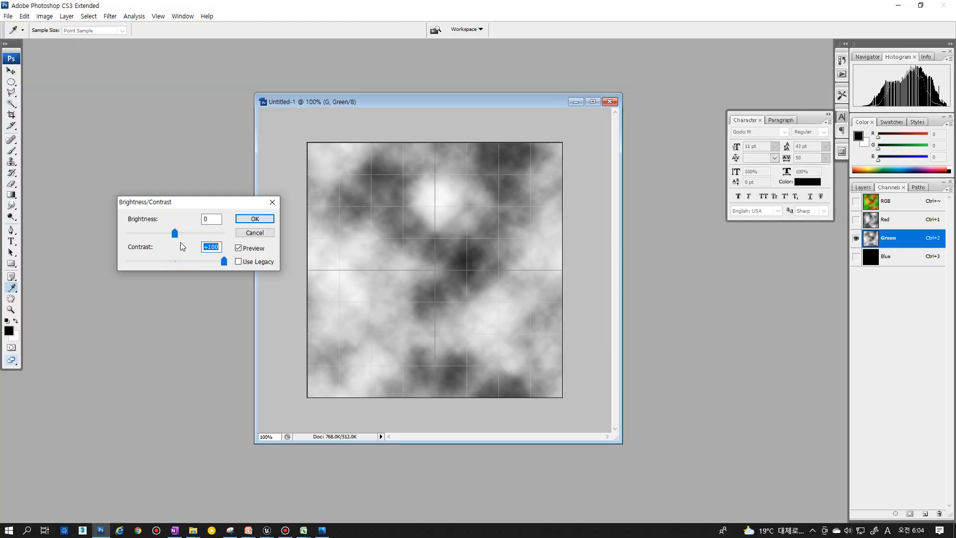
{"action": "left_click", "coordinate": [256, 219]}
{"action": "left_click", "coordinate": [255, 219]}
{"action": "key", "text": "g"}
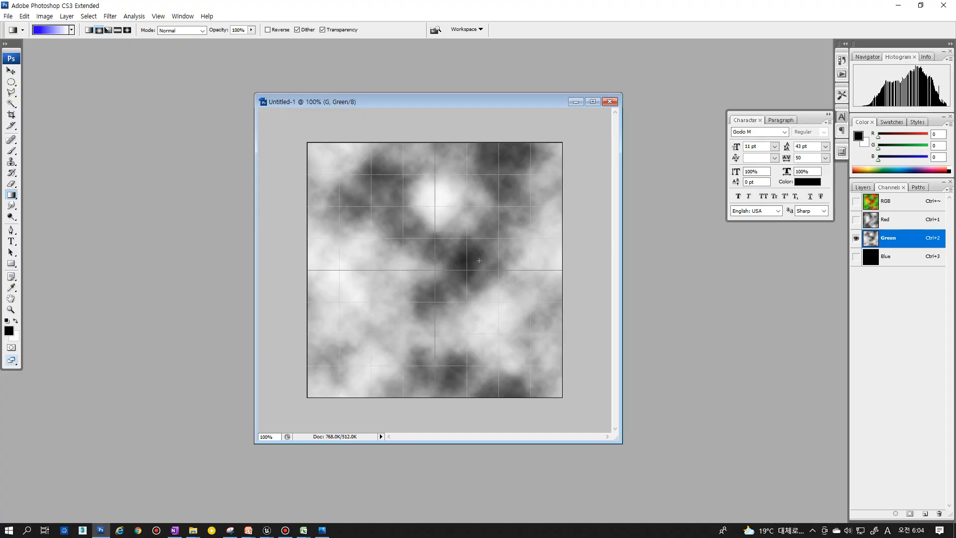
- Compare the Red and Green channels together and separately by switching their visibility
{"action": "left_click", "coordinate": [855, 220]}
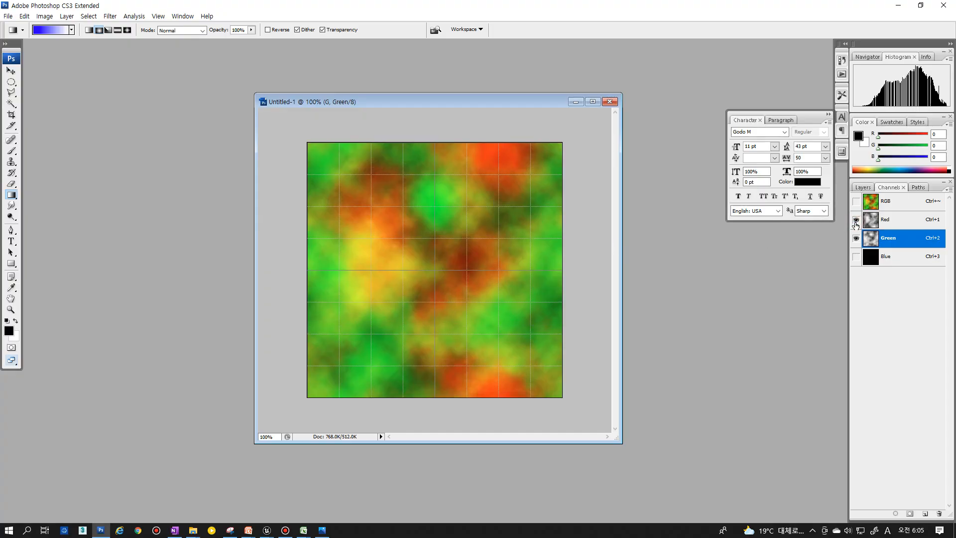
{"action": "left_click", "coordinate": [855, 220]}
{"action": "left_click", "coordinate": [856, 220]}
{"action": "left_click", "coordinate": [896, 220]}
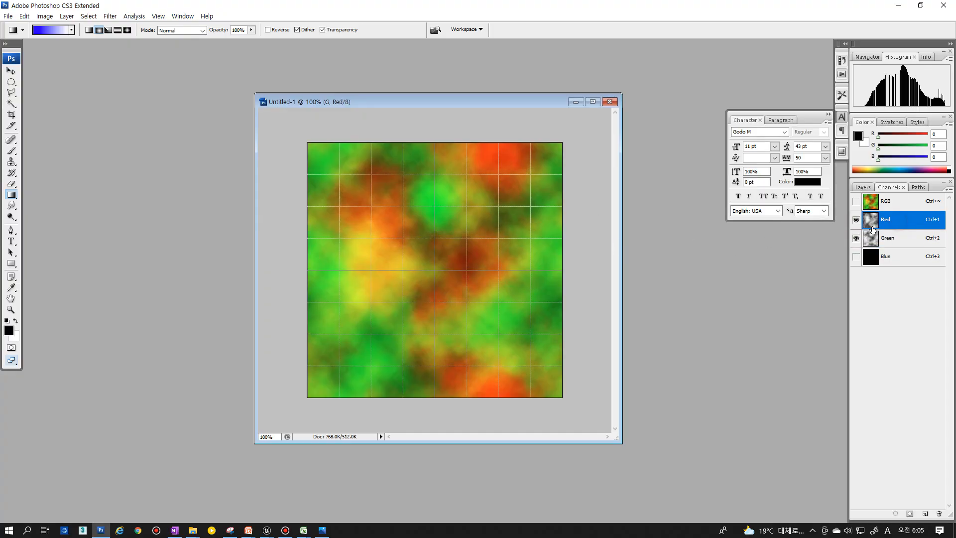
{"action": "left_click", "coordinate": [856, 221]}
{"action": "left_click", "coordinate": [865, 244]}
- Isolate the Blue channel and set the gradient to the Foreground to Background preset
{"action": "left_click", "coordinate": [856, 257]}
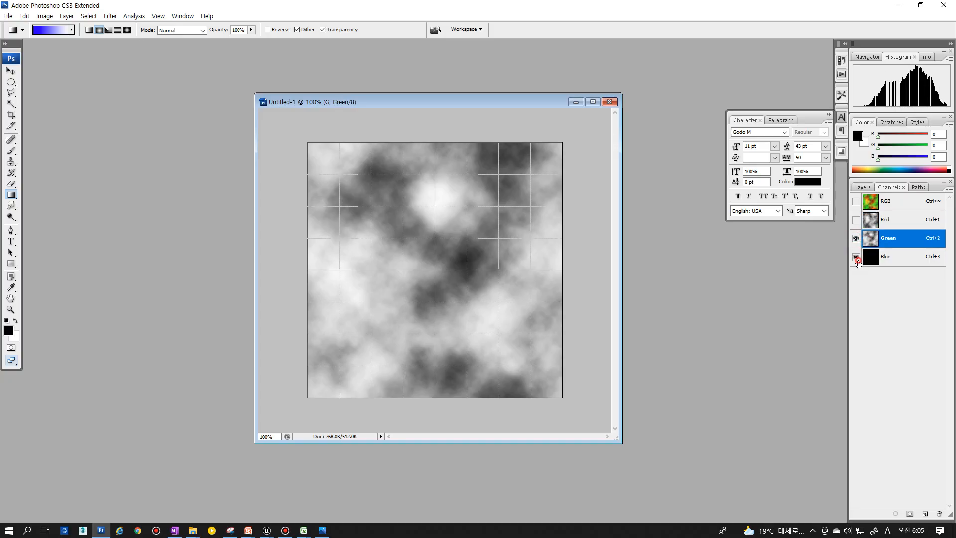
{"action": "left_click", "coordinate": [856, 239]}
{"action": "left_click", "coordinate": [899, 262]}
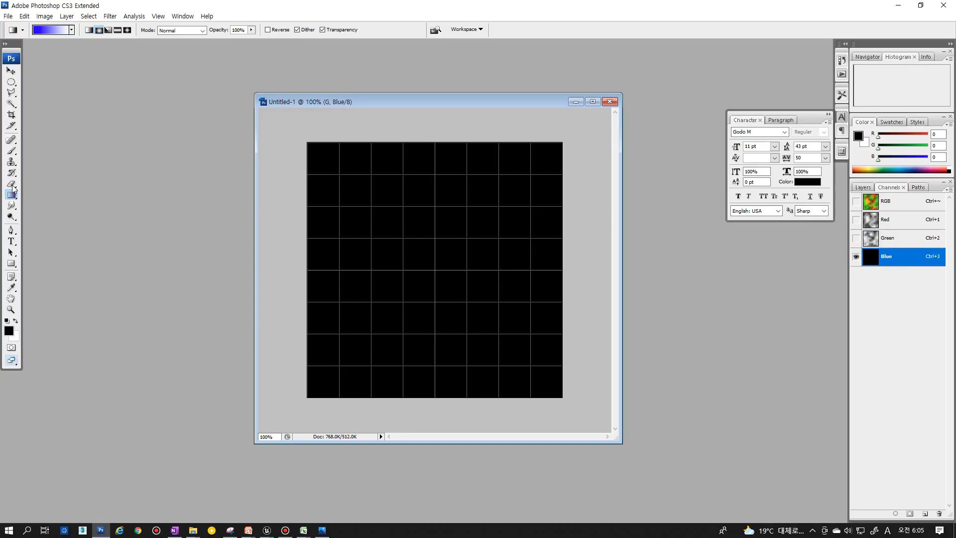
{"action": "left_click", "coordinate": [49, 32]}
{"action": "left_click", "coordinate": [103, 165]}
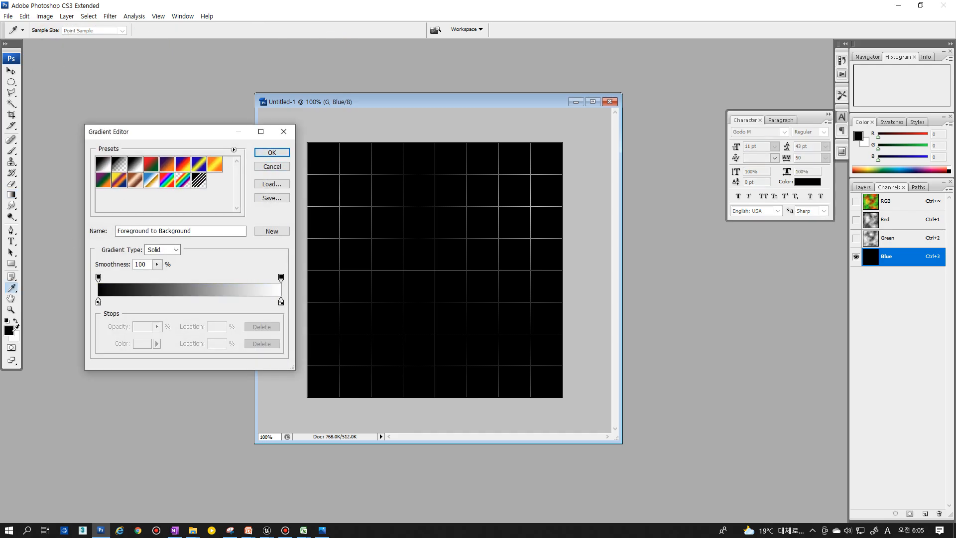
{"action": "left_click", "coordinate": [272, 153]}
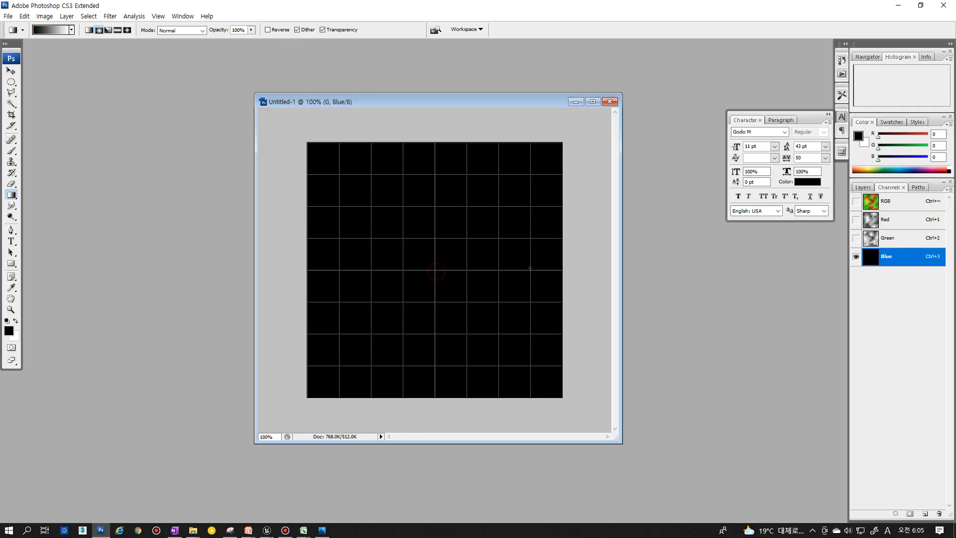
- Undo the first gradient, swap the colors, and draw a white-to-black radial gradient from the canvas center to its edge in the Blue channel
{"action": "left_click_drag", "start_coordinate": [529, 268], "coordinate": [540, 271]}
{"action": "key", "text": "ctrl+z"}
{"action": "left_click", "coordinate": [16, 321]}
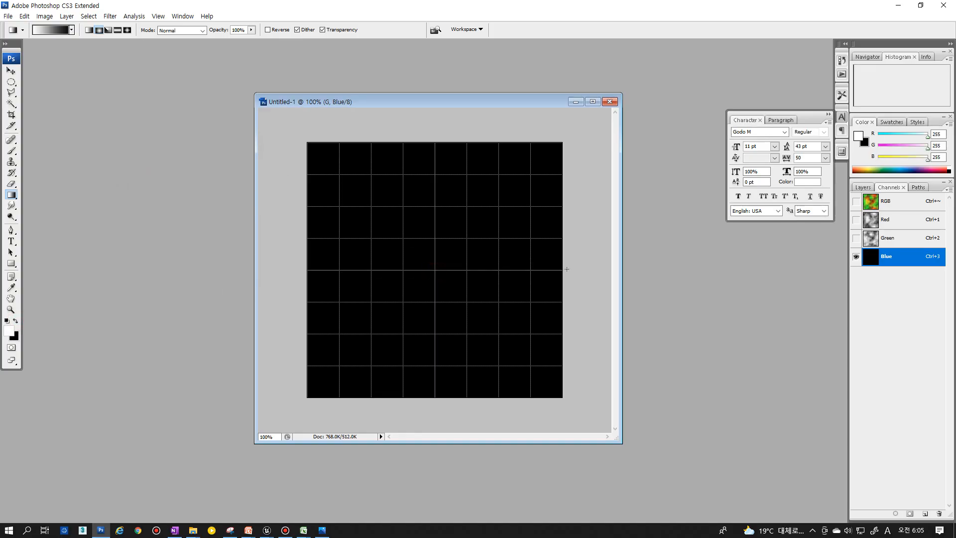
{"action": "left_click_drag", "start_coordinate": [434, 270], "coordinate": [561, 269]}
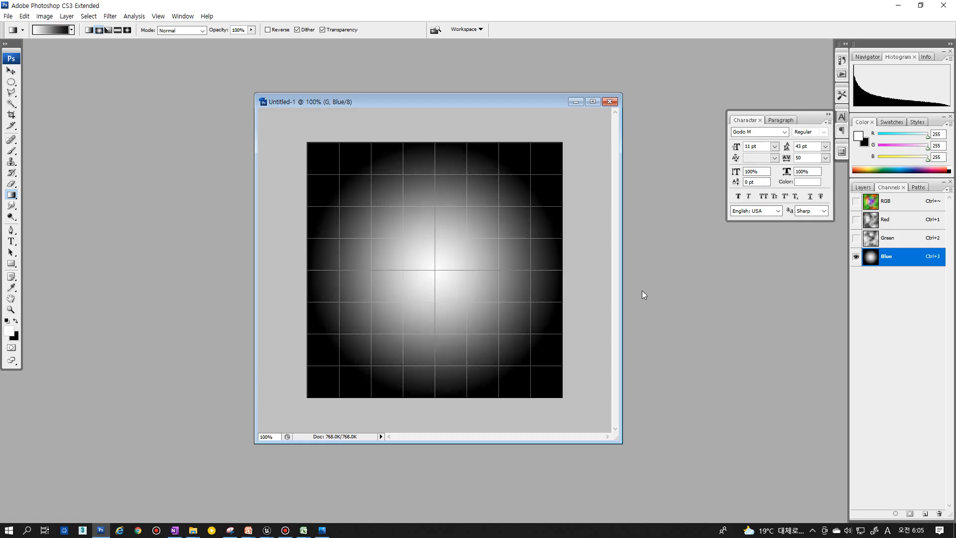
- Show all color channels together, check the single G layer, and select the RGB composite channel
{"action": "left_click_drag", "start_coordinate": [856, 239], "coordinate": [855, 204]}
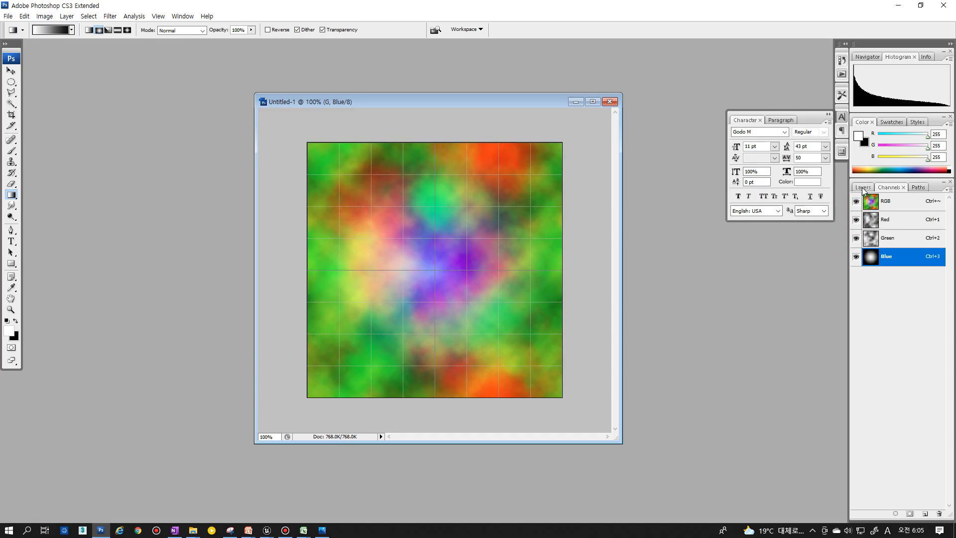
{"action": "left_click", "coordinate": [863, 187]}
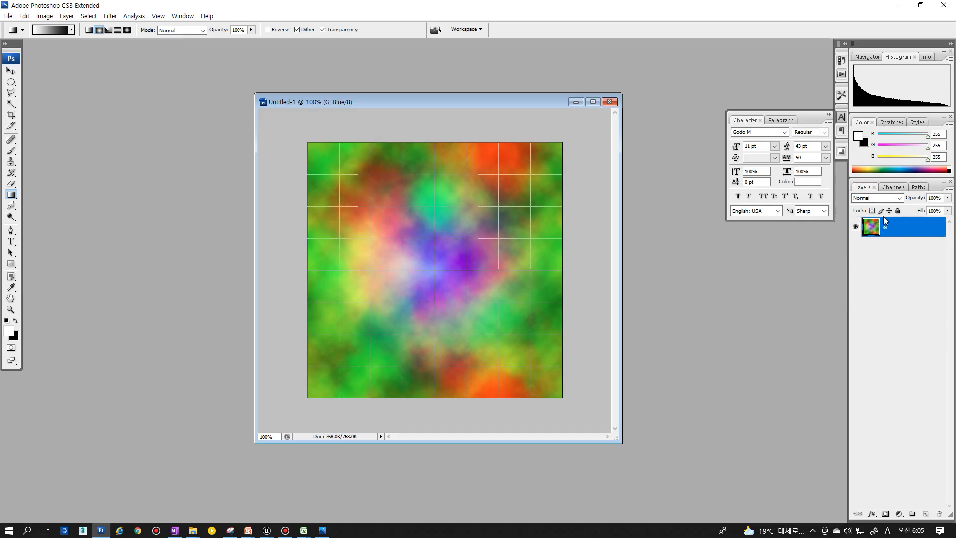
{"action": "left_click", "coordinate": [893, 187]}
{"action": "left_click", "coordinate": [862, 187]}
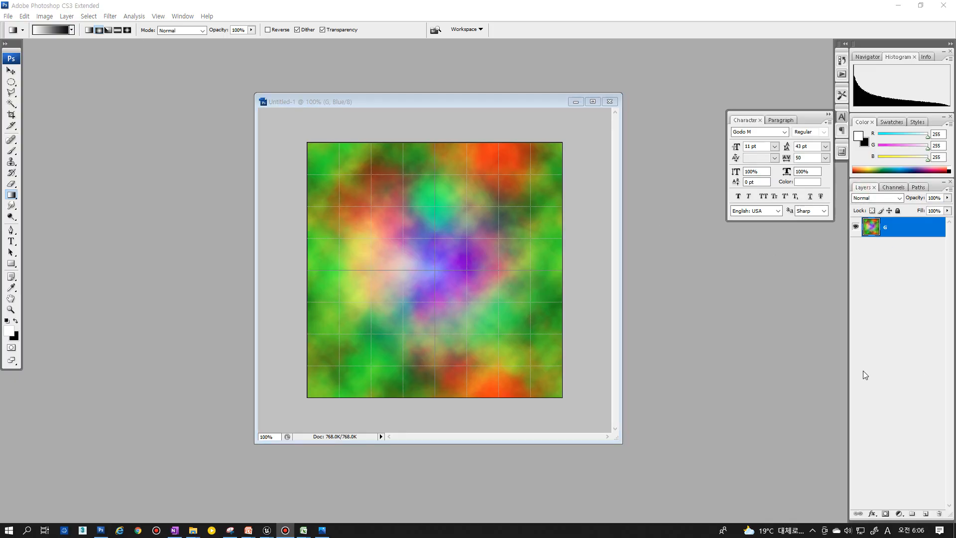
{"action": "left_click", "coordinate": [387, 106]}
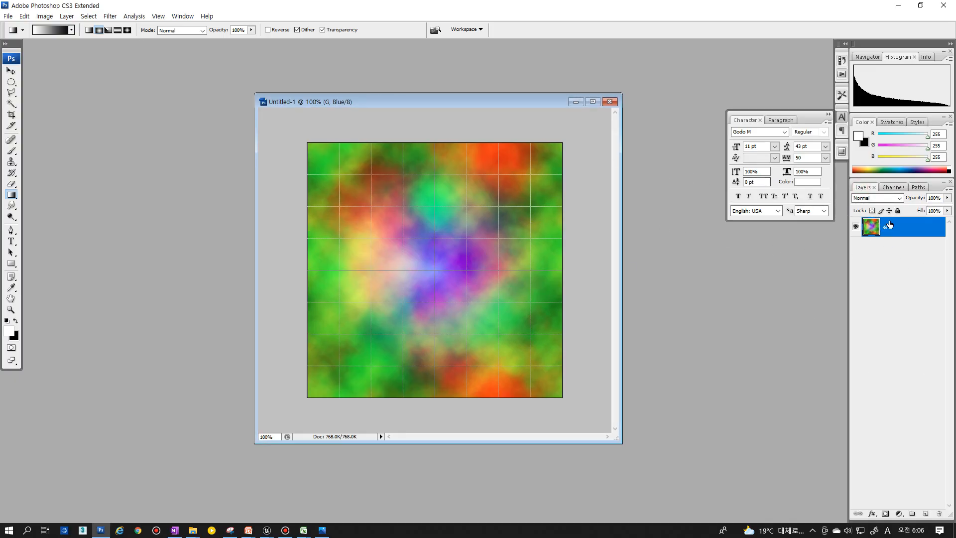
{"action": "left_click", "coordinate": [892, 188]}
{"action": "left_click", "coordinate": [877, 201]}
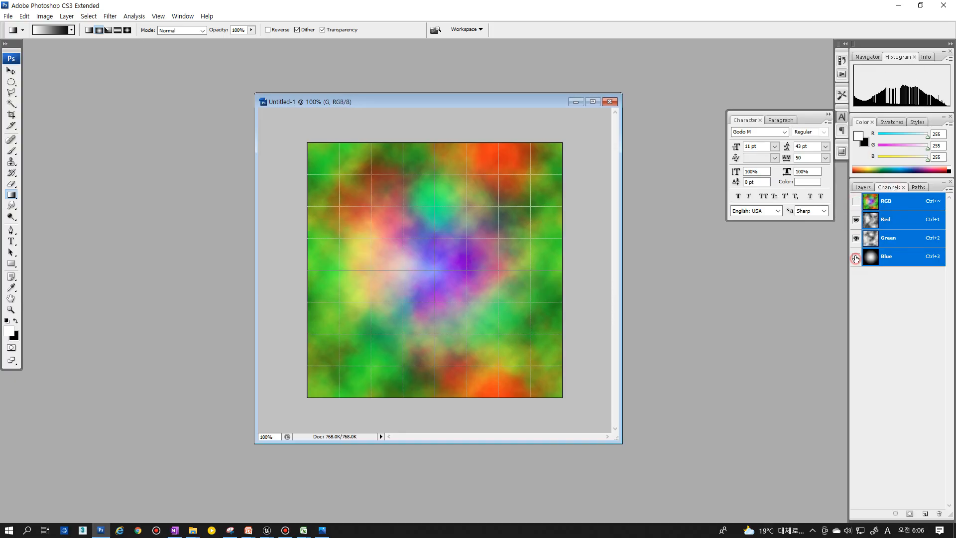
- Isolate the Red channel and try sharpening its clouds with the Sharpen More filter, repeating the filter four times
{"action": "left_click", "coordinate": [856, 256]}
{"action": "left_click", "coordinate": [856, 238]}
{"action": "left_click", "coordinate": [889, 221]}
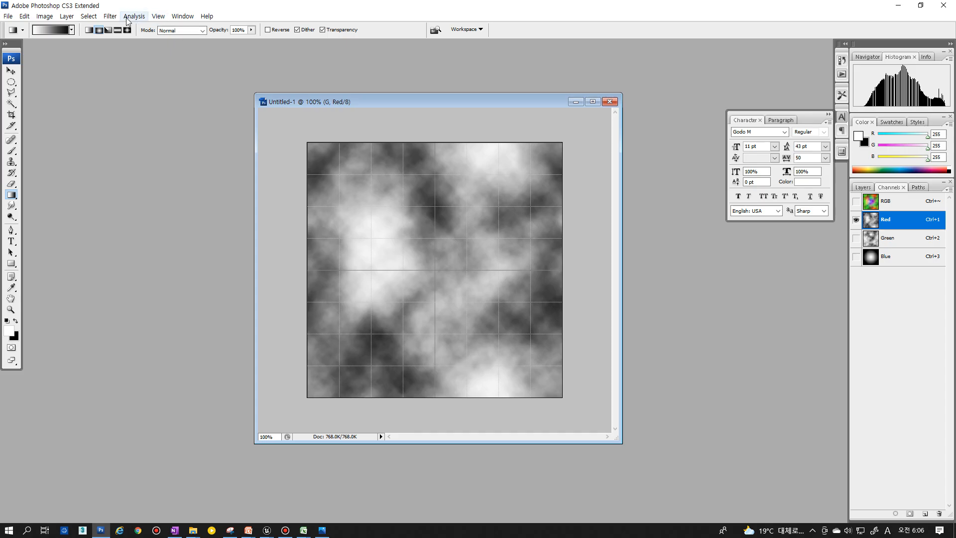
{"action": "left_click", "coordinate": [110, 16]}
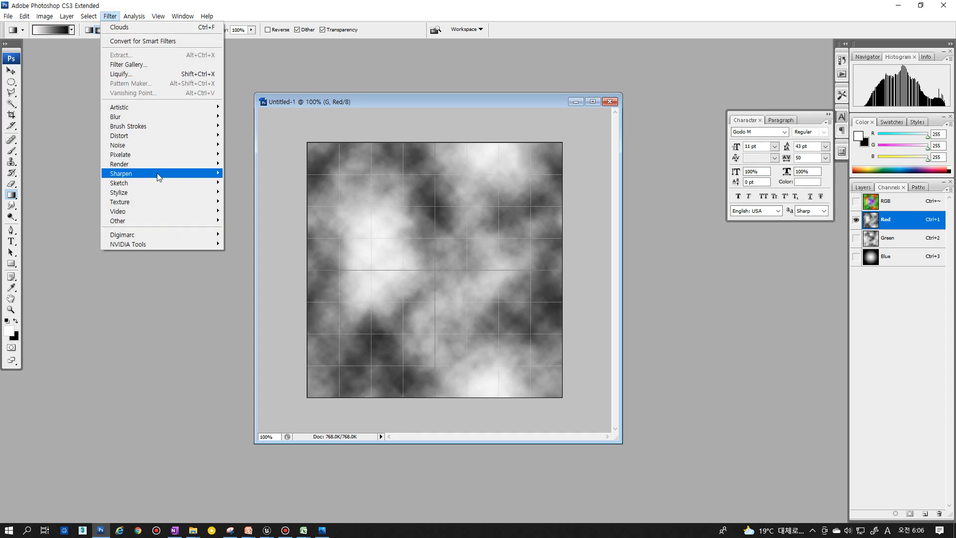
{"action": "mouse_move", "coordinate": [224, 175]}
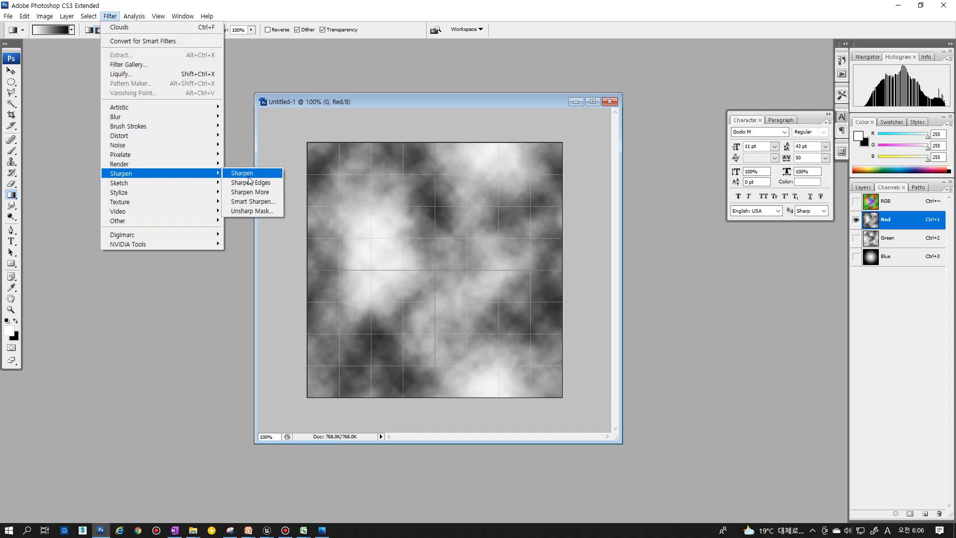
{"action": "left_click", "coordinate": [269, 192]}
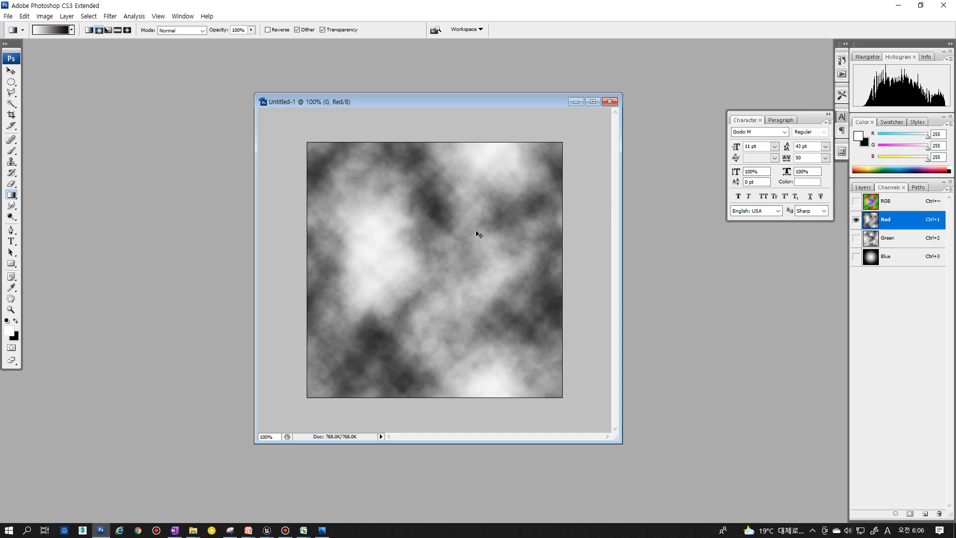
{"action": "key", "text": "ctrl+f"}
{"action": "key", "text": "ctrl+f"}
{"action": "key", "text": "ctrl+f"}
{"action": "key", "text": "ctrl+f"}
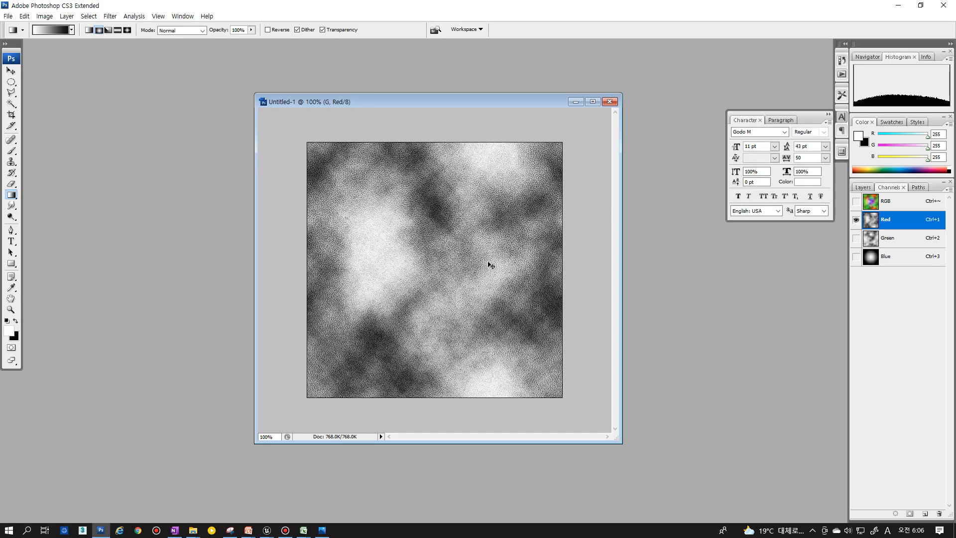
- Undo all the sharpening applied to the Red channel
{"action": "key", "text": "ctrl+alt+z"}
{"action": "key", "text": "ctrl+alt+z"}
{"action": "key", "text": "ctrl+alt+z"}
{"action": "key", "text": "ctrl+alt+z"}
{"action": "key", "text": "ctrl+alt+z"}
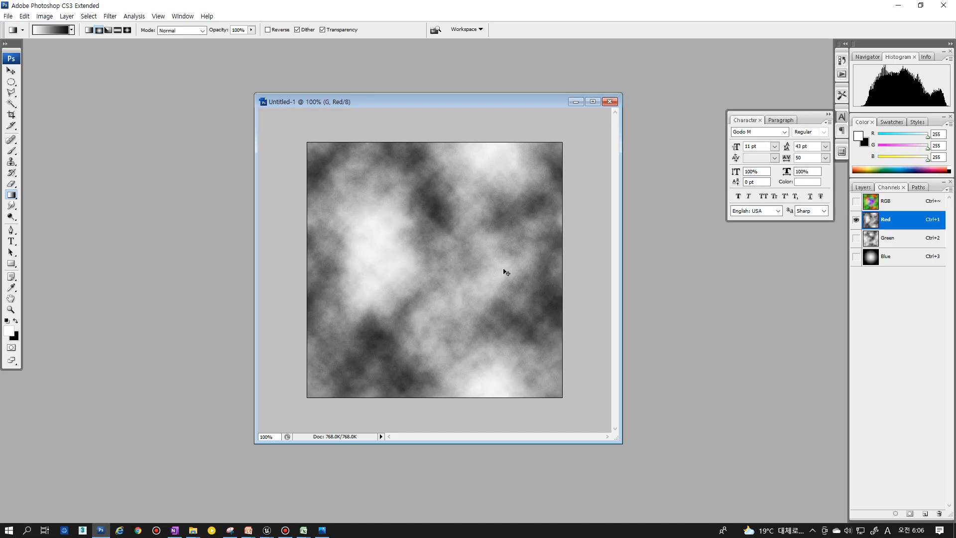
{"action": "key", "text": "ctrl+alt+z"}
{"action": "key", "text": "ctrl+alt+z"}
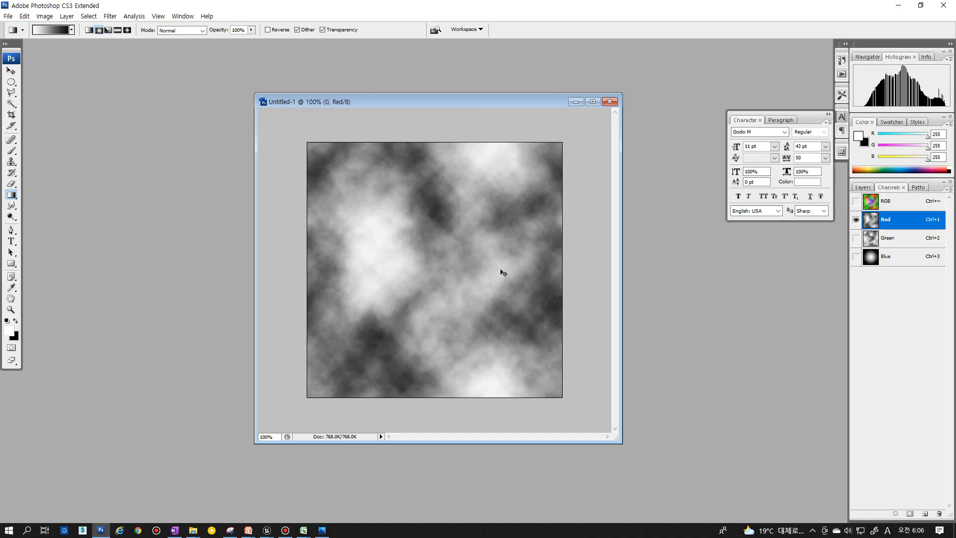
- Compare the cloud patterns of the Green and Red channels by viewing each one alone
{"action": "left_click", "coordinate": [856, 238]}
{"action": "left_click", "coordinate": [876, 237]}
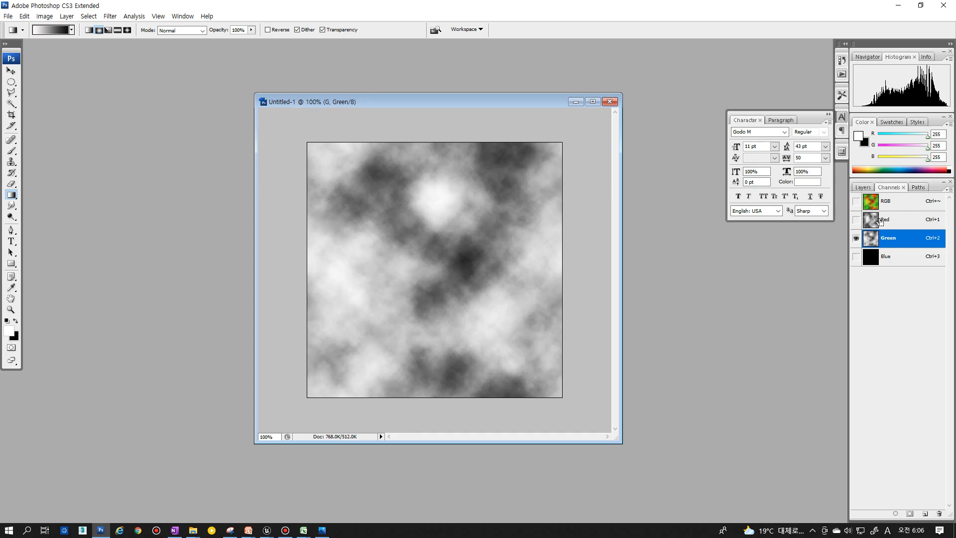
{"action": "left_click", "coordinate": [880, 223]}
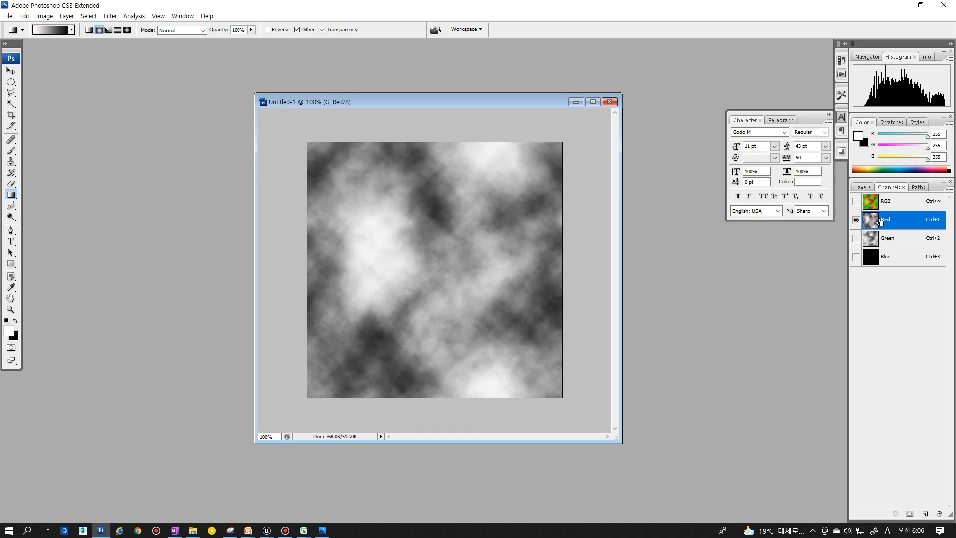
{"action": "left_click", "coordinate": [878, 237]}
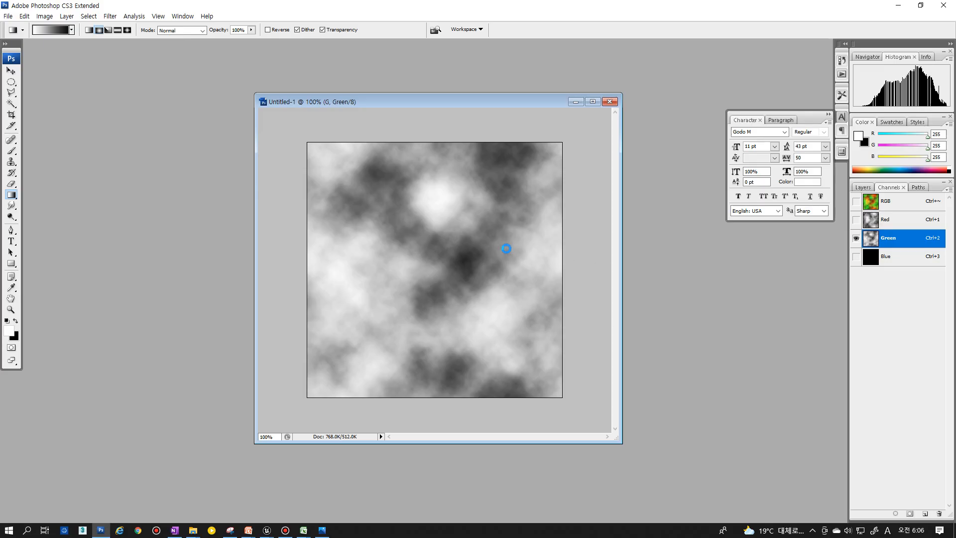
- Redraw the white-to-black radial gradient from the canvas center to its edge in the Blue channel, using the grid, and show all channels
{"action": "left_click", "coordinate": [856, 256]}
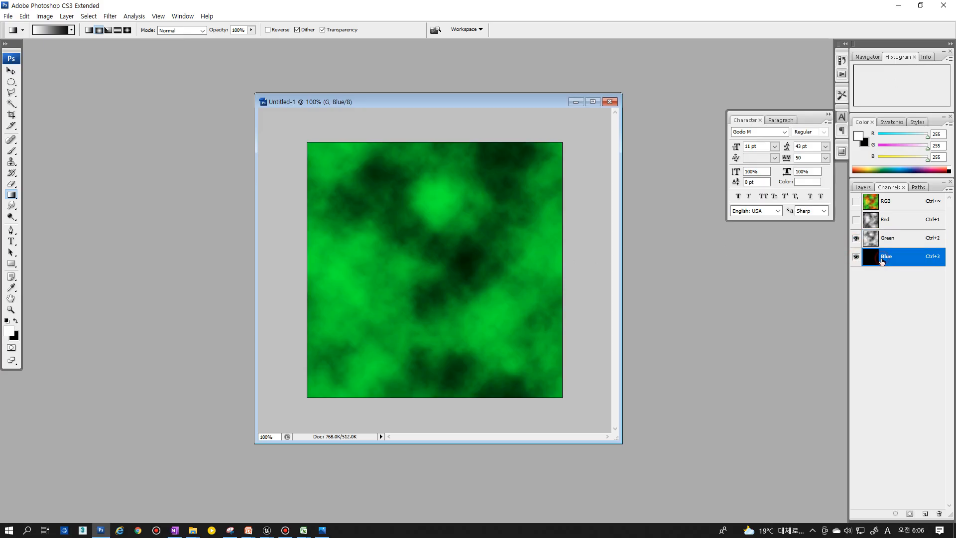
{"action": "left_click", "coordinate": [895, 266]}
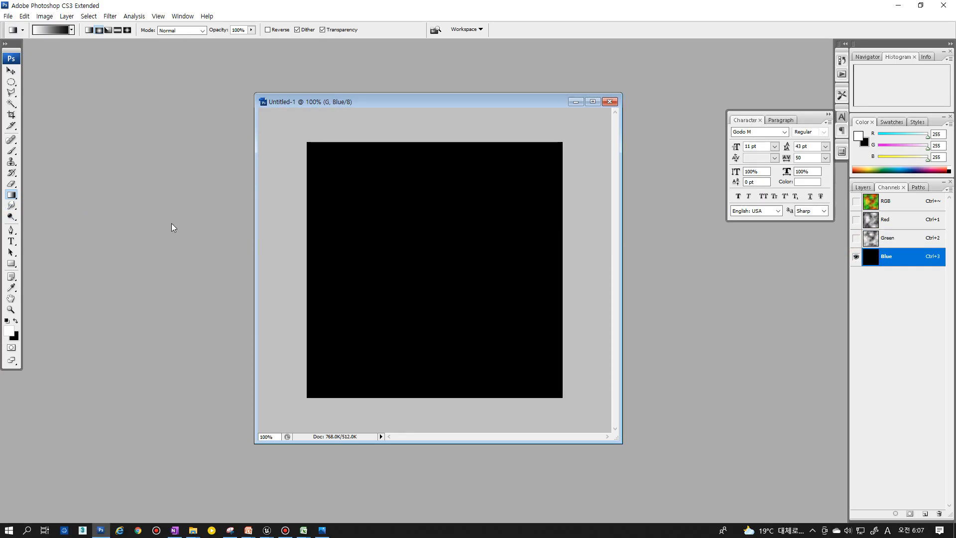
{"action": "key", "text": "ctrl+apostrophe"}
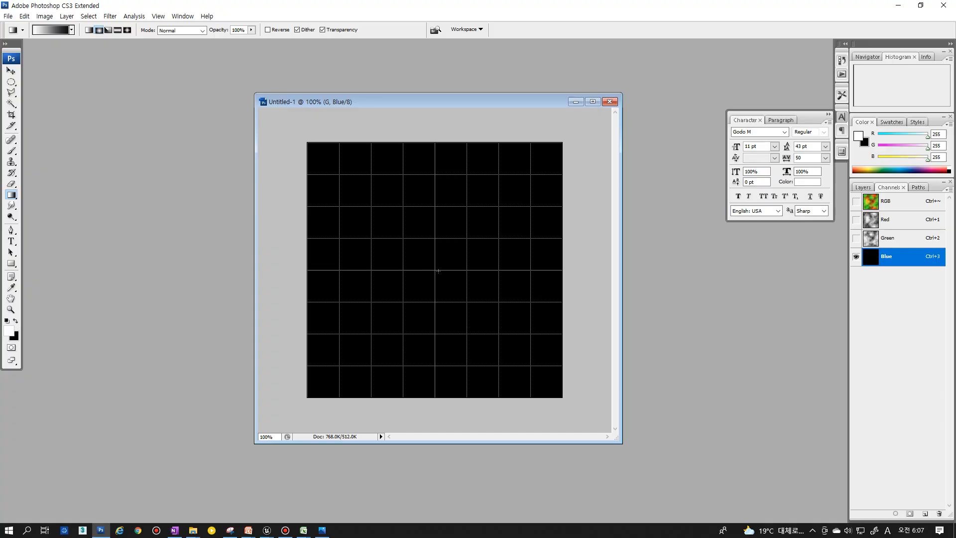
{"action": "left_click_drag", "start_coordinate": [435, 270], "coordinate": [560, 270]}
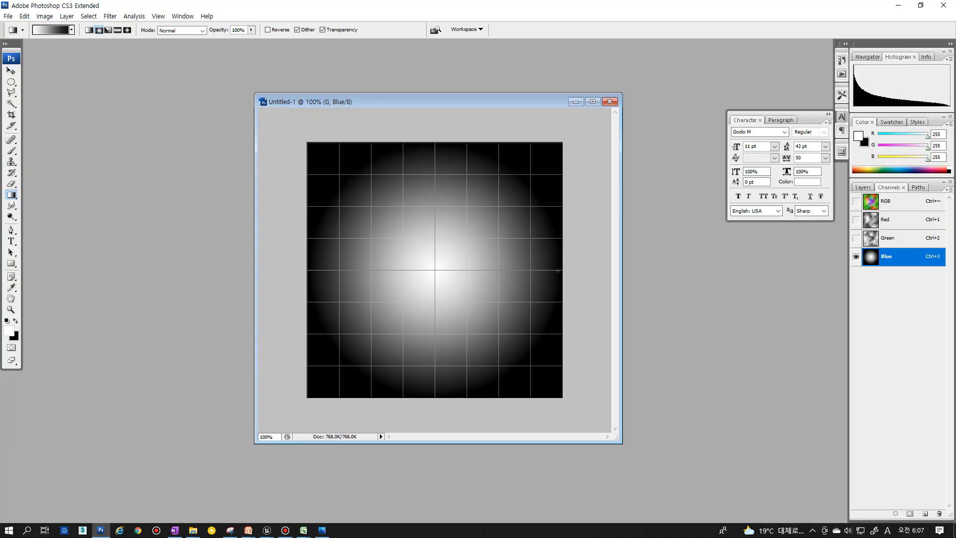
{"action": "left_click", "coordinate": [856, 238]}
{"action": "left_click", "coordinate": [856, 220]}
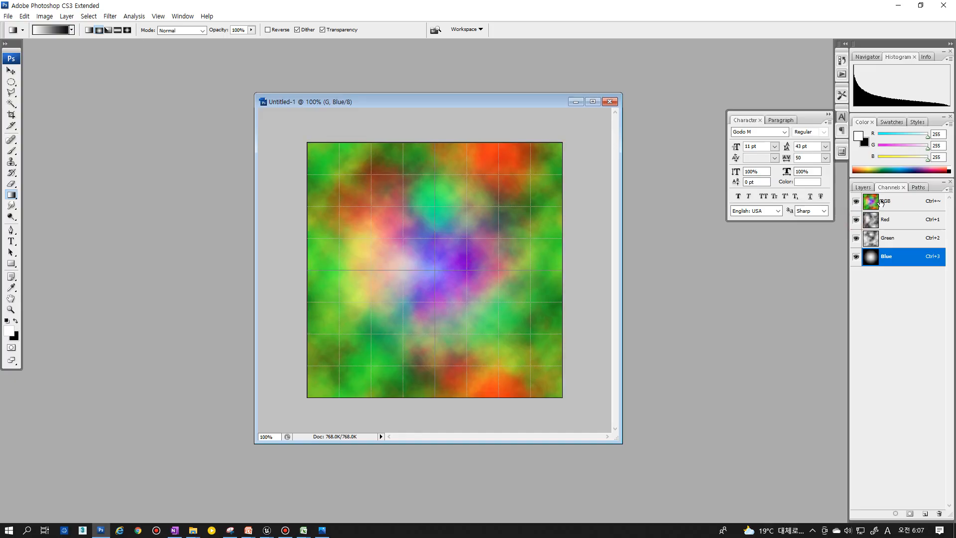
- Start saving a copy of the texture in Targa format and look through the existing file names in the Texture folder
{"action": "left_click", "coordinate": [863, 188]}
{"action": "key", "text": "ctrl+shift+s"}
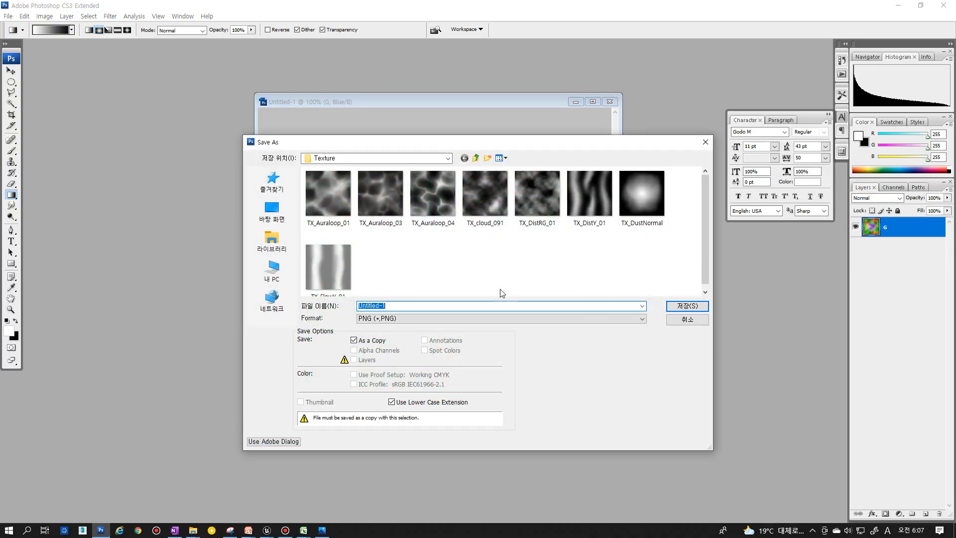
{"action": "left_click", "coordinate": [418, 318]}
{"action": "left_click", "coordinate": [394, 435]}
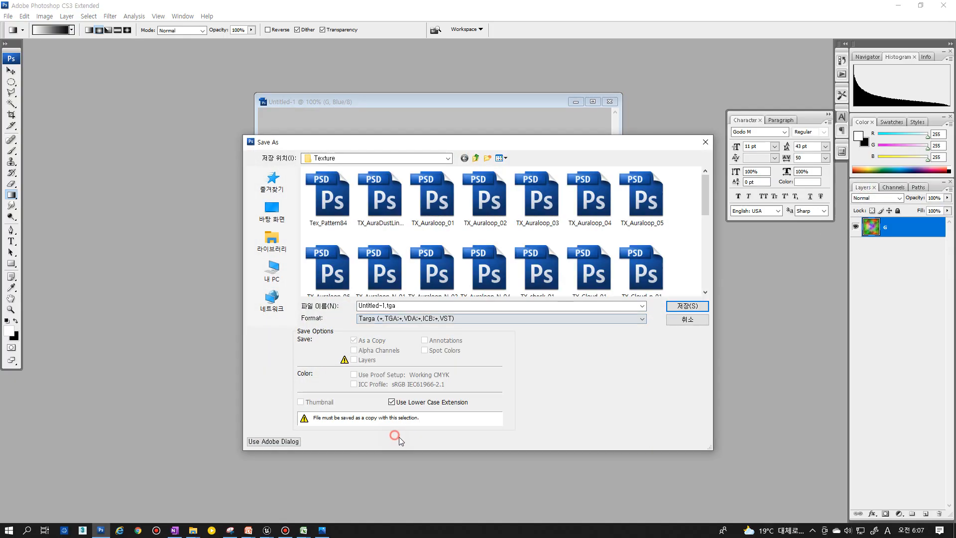
{"action": "scroll", "coordinate": [534, 251], "scroll_direction": "down", "scroll_amount": 3}
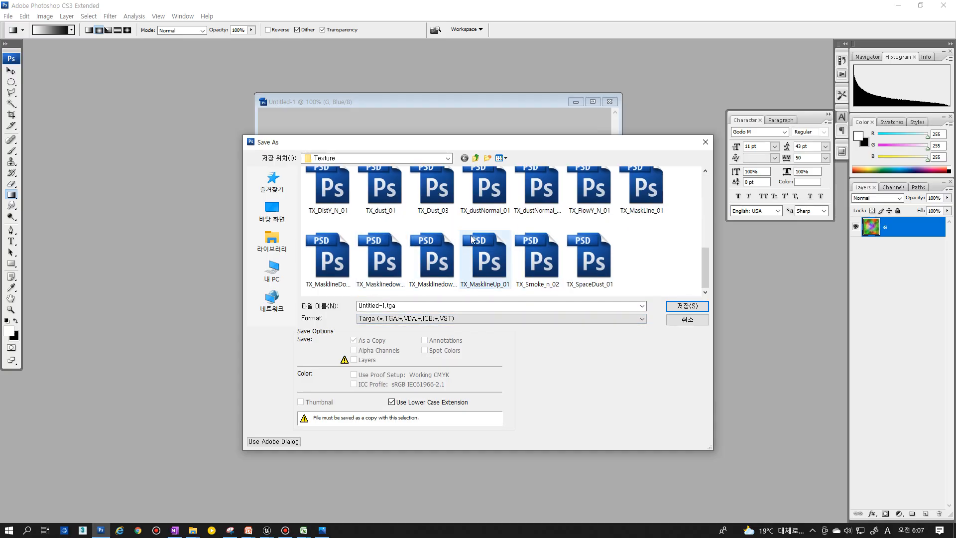
{"action": "scroll", "coordinate": [498, 279], "scroll_direction": "up", "scroll_amount": 2}
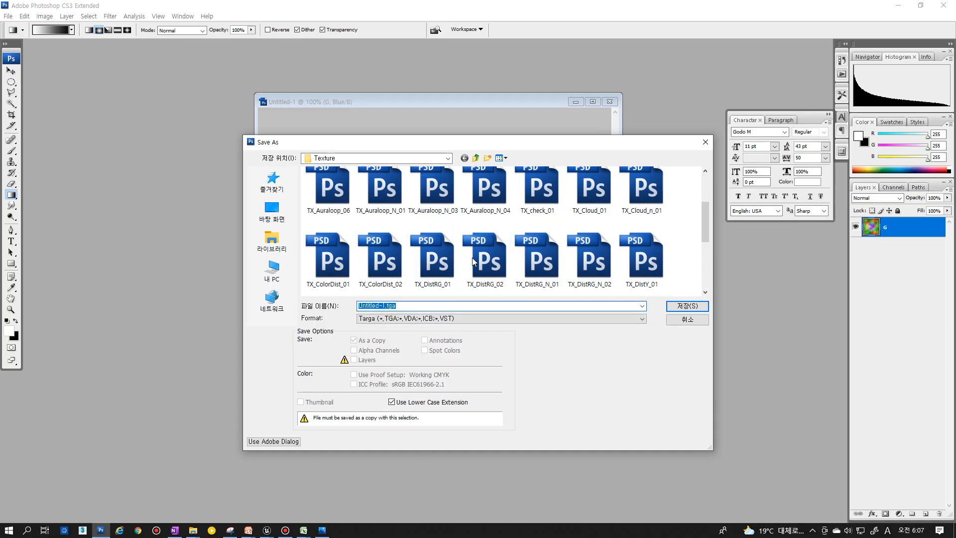
- Save the texture as TX_DistRG_02.tga at 24 bits/pixel, replacing the existing file
{"action": "type", "text": "TX_Dist"}
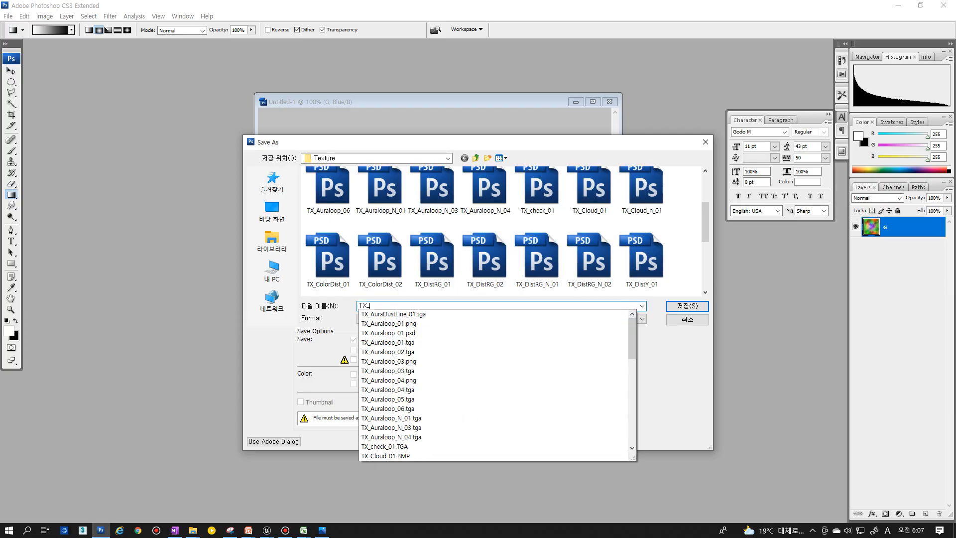
{"action": "key", "text": "Down"}
{"action": "key", "text": "Down"}
{"action": "key", "text": "Down"}
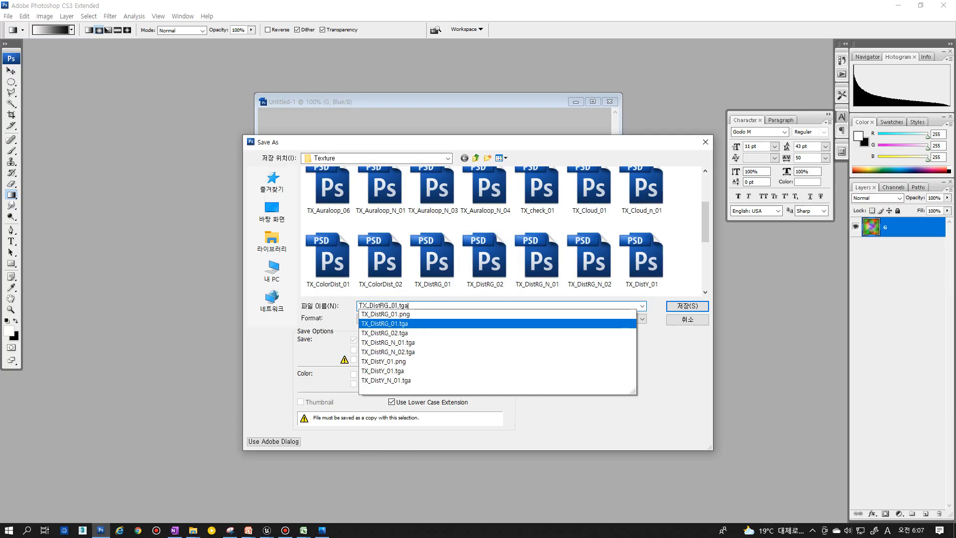
{"action": "left_click", "coordinate": [682, 307]}
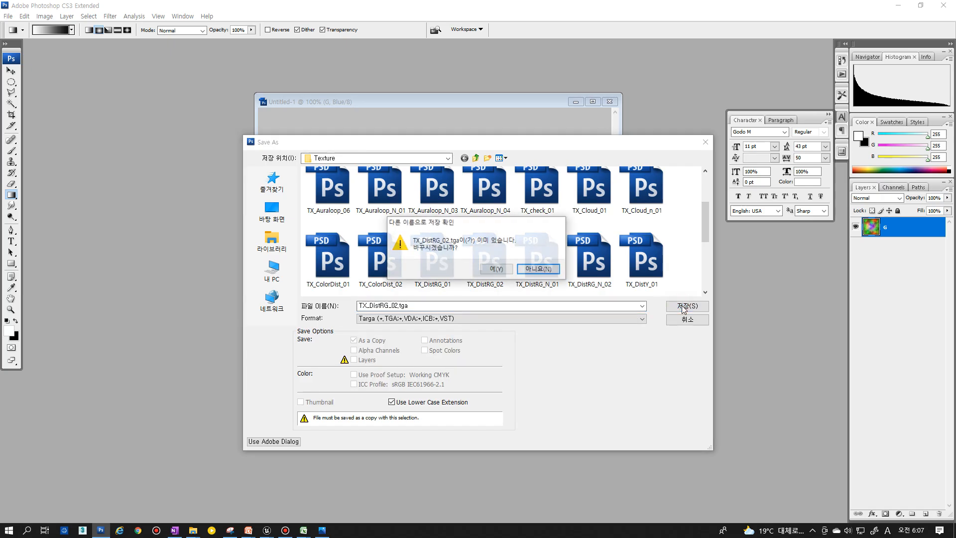
{"action": "left_click", "coordinate": [498, 270]}
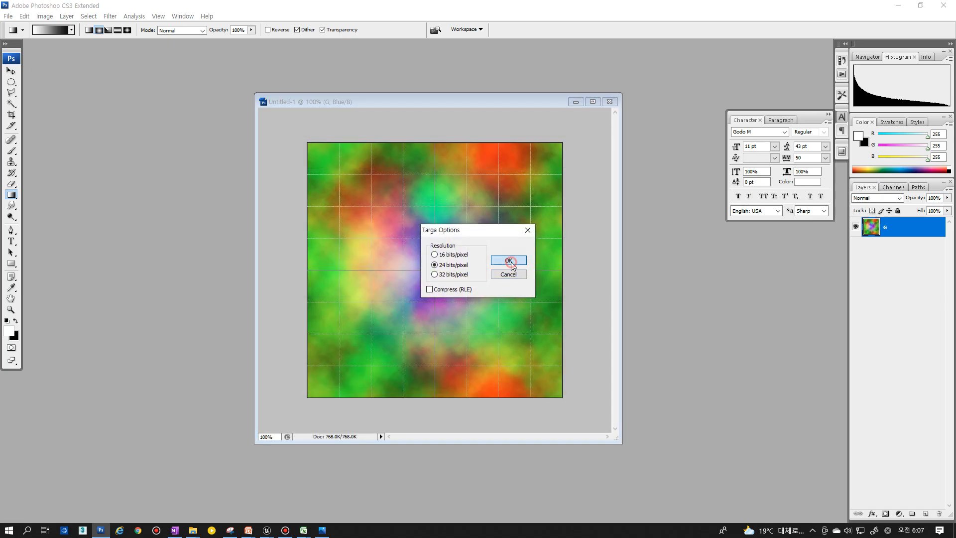
{"action": "left_click", "coordinate": [508, 260]}
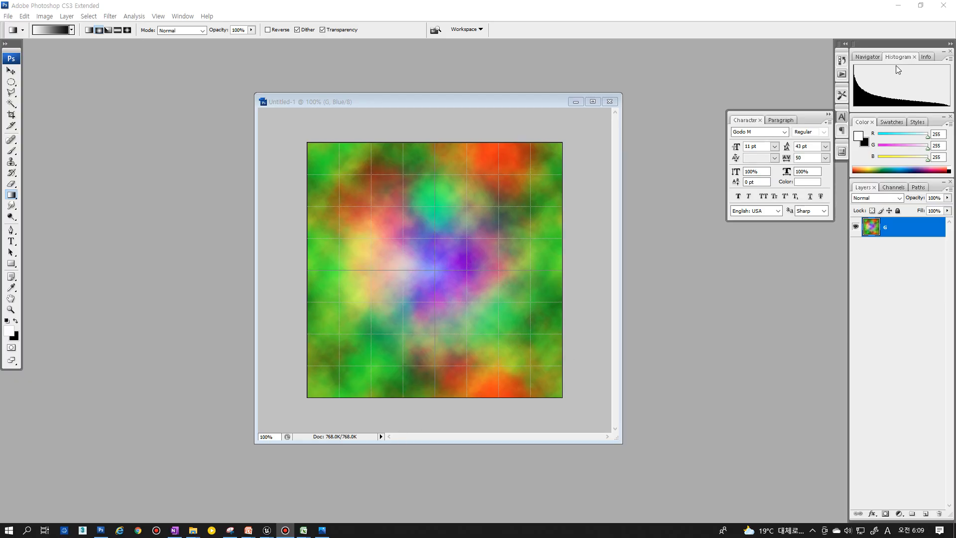
- Switch to Unreal Editor and open the asset creation and import options in the VFX/Base/Texture folder
{"action": "left_click", "coordinate": [899, 5]}
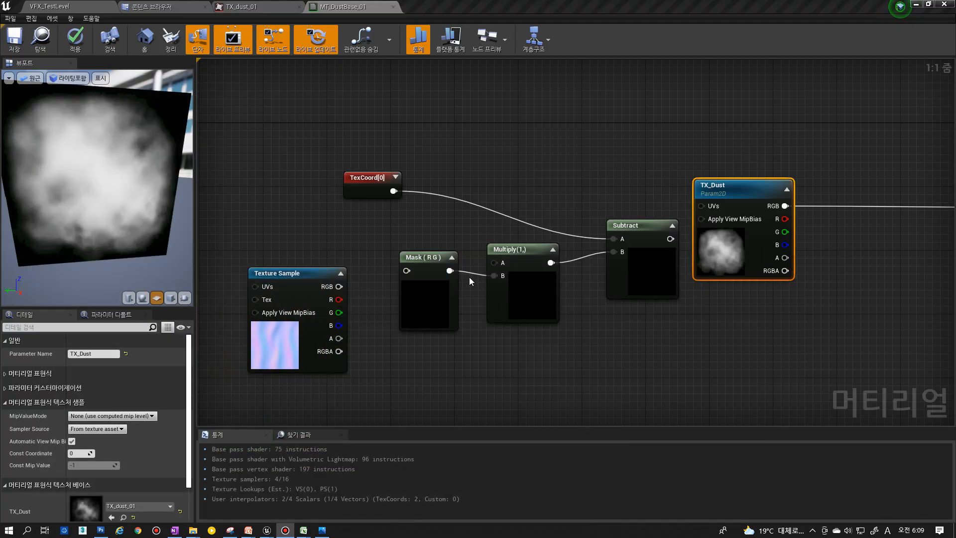
{"action": "left_click", "coordinate": [150, 6]}
{"action": "left_click", "coordinate": [267, 154]}
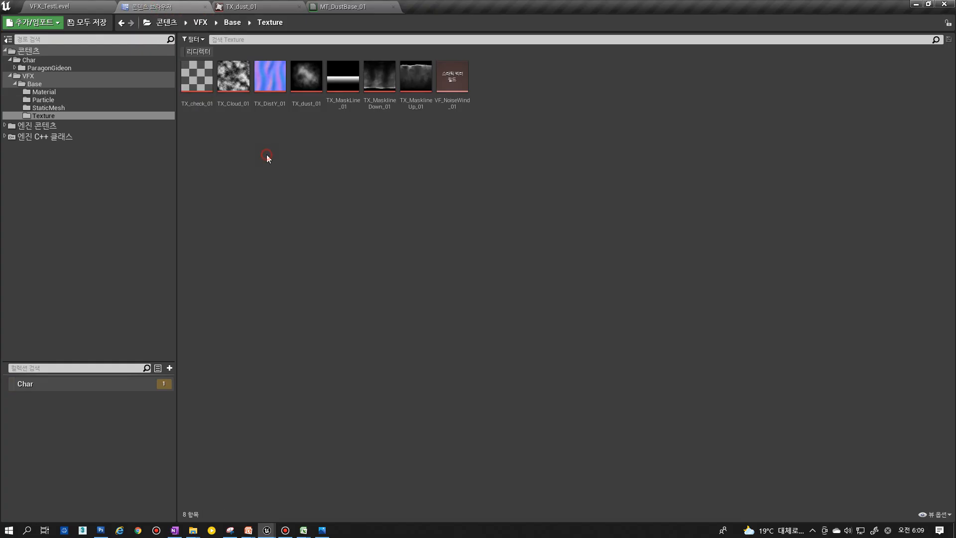
{"action": "right_click", "coordinate": [246, 132]}
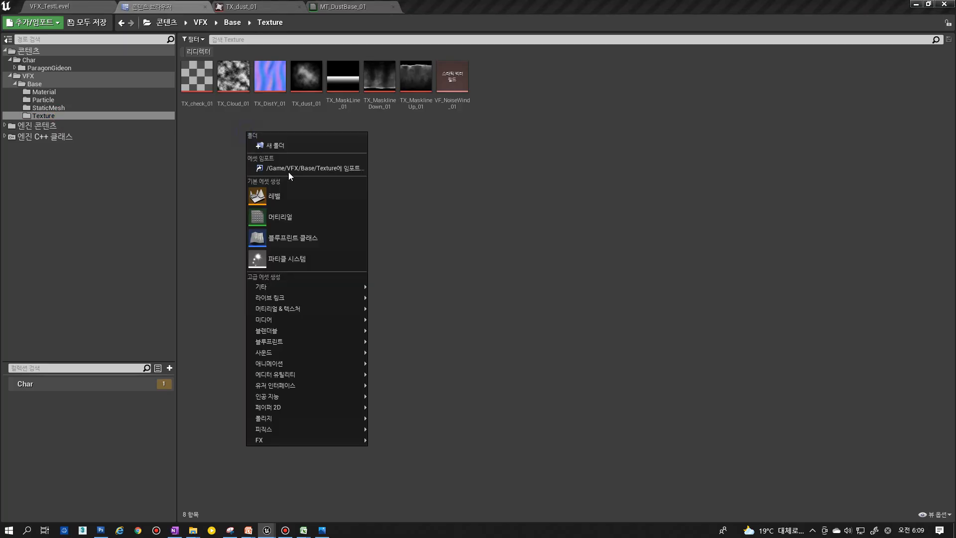
- Import the TGA textures TX_DistRG_01 and TX_DistRG_02 into the VFX/Base/Texture folder
{"action": "left_click", "coordinate": [309, 166]}
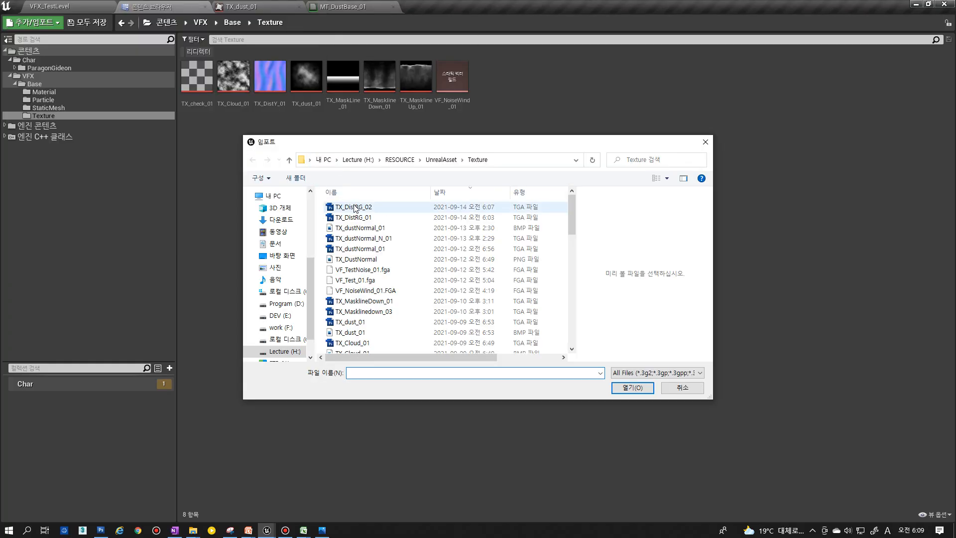
{"action": "left_click", "coordinate": [361, 219]}
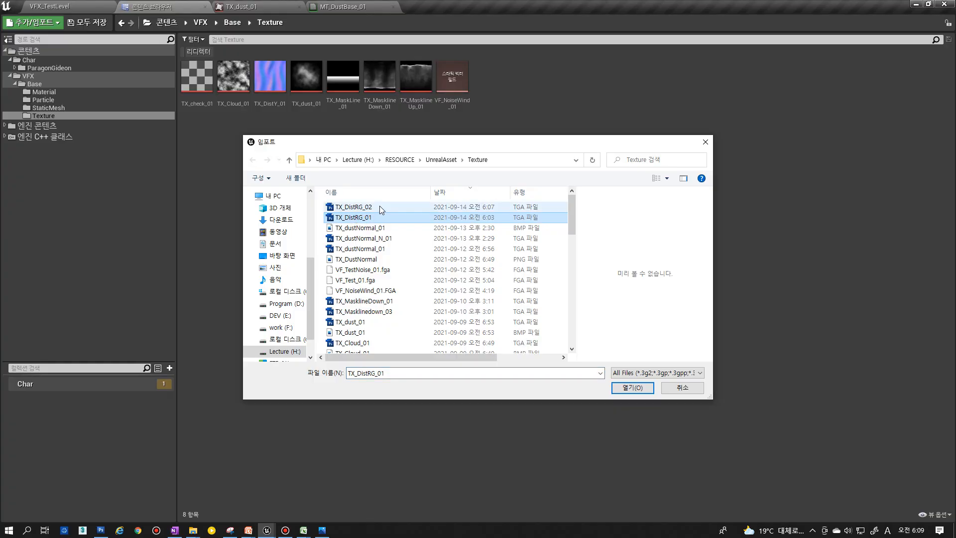
{"action": "left_click", "coordinate": [377, 206], "text": "ctrl"}
{"action": "left_click", "coordinate": [623, 385]}
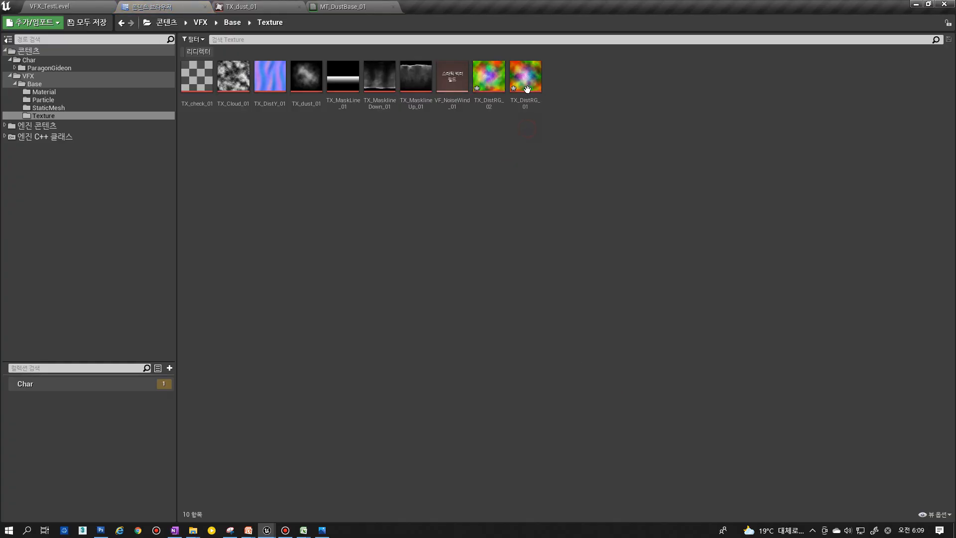
- In the MT_DustBase_01 material, assign the TX_DistRG_01 texture to the Texture Sample node
{"action": "left_click", "coordinate": [343, 7]}
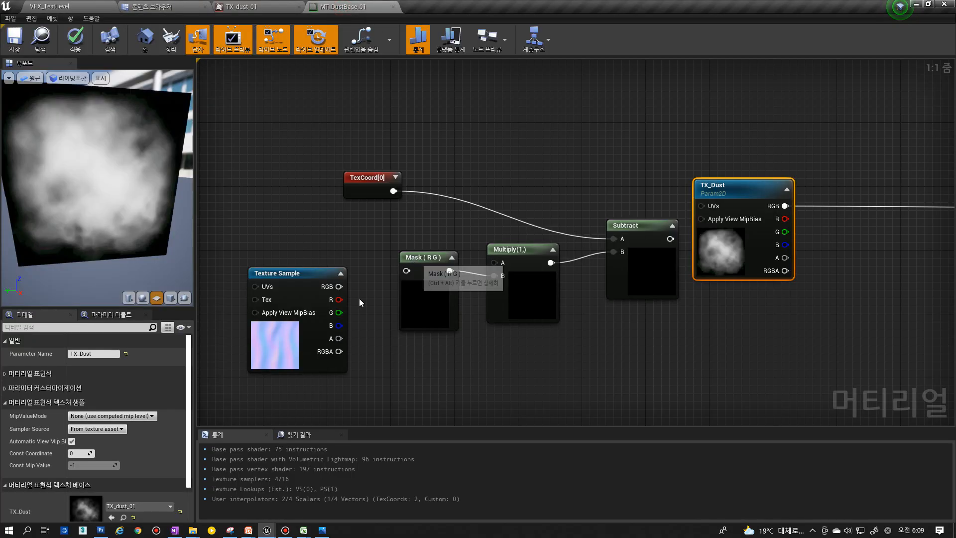
{"action": "left_click", "coordinate": [289, 339]}
{"action": "left_click", "coordinate": [111, 456]}
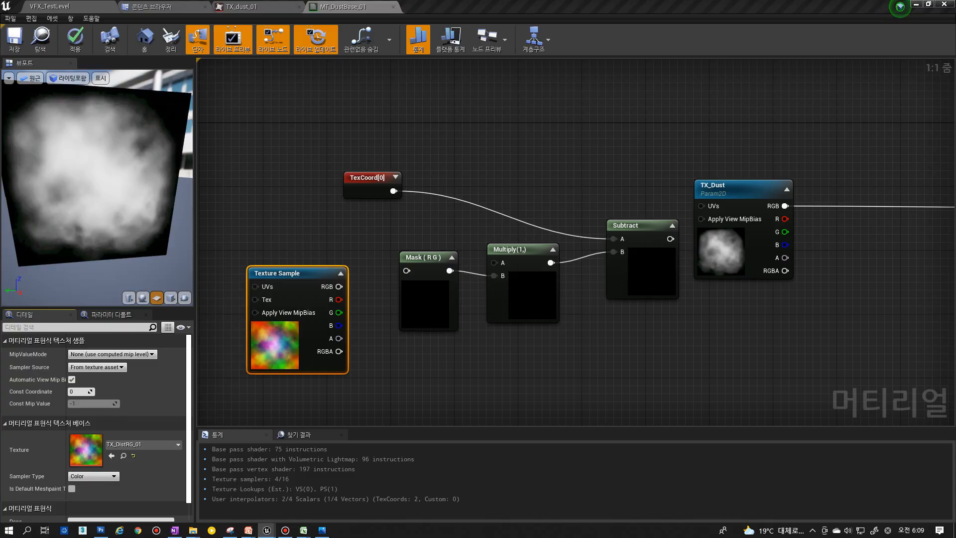
- Convert the Texture Sample node to a texture parameter named TX_Flow
{"action": "right_click_drag", "start_coordinate": [472, 359], "coordinate": [523, 330]}
{"action": "right_click", "coordinate": [523, 331]}
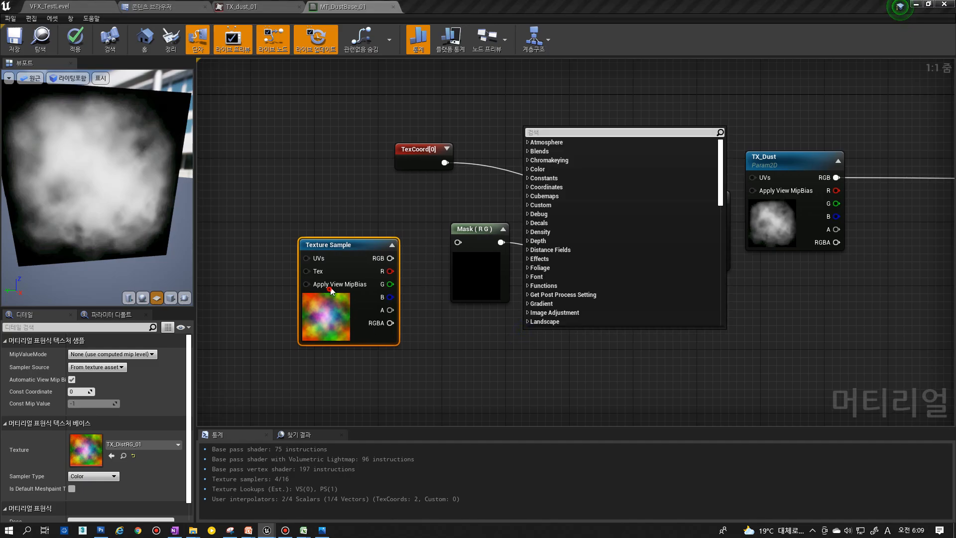
{"action": "left_click", "coordinate": [329, 287]}
{"action": "right_click", "coordinate": [332, 246]}
{"action": "left_click", "coordinate": [352, 317]}
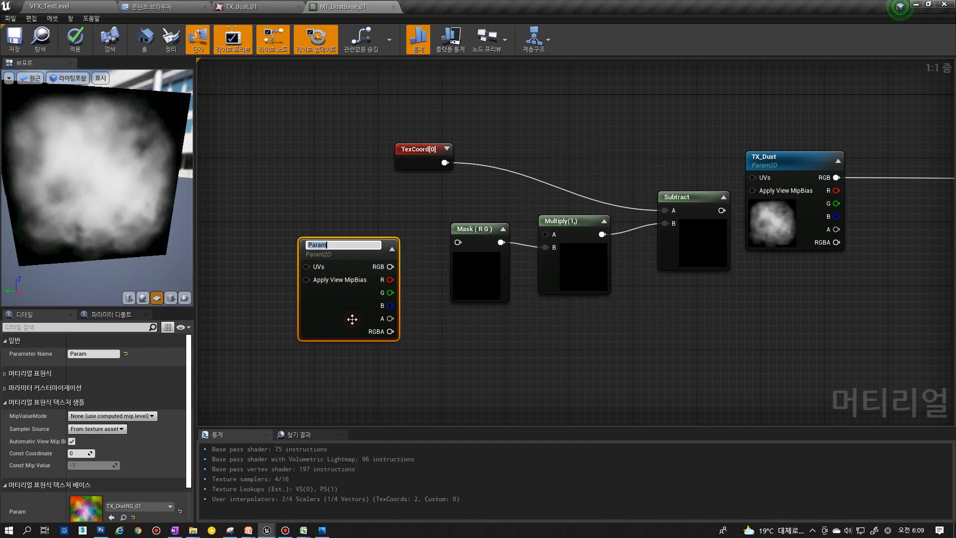
{"action": "type", "text": "TX_"}
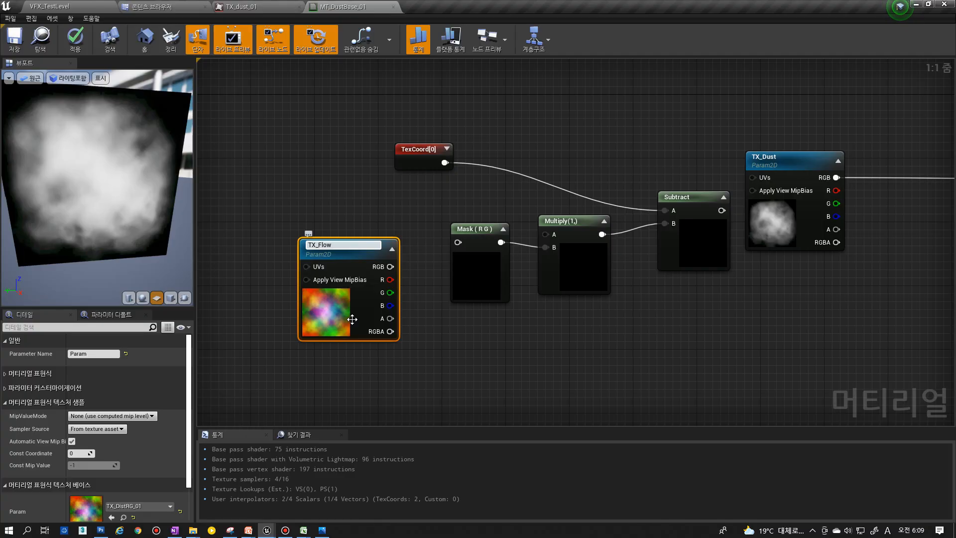
{"action": "type", "text": "Flow"}
{"action": "key", "text": "Return"}
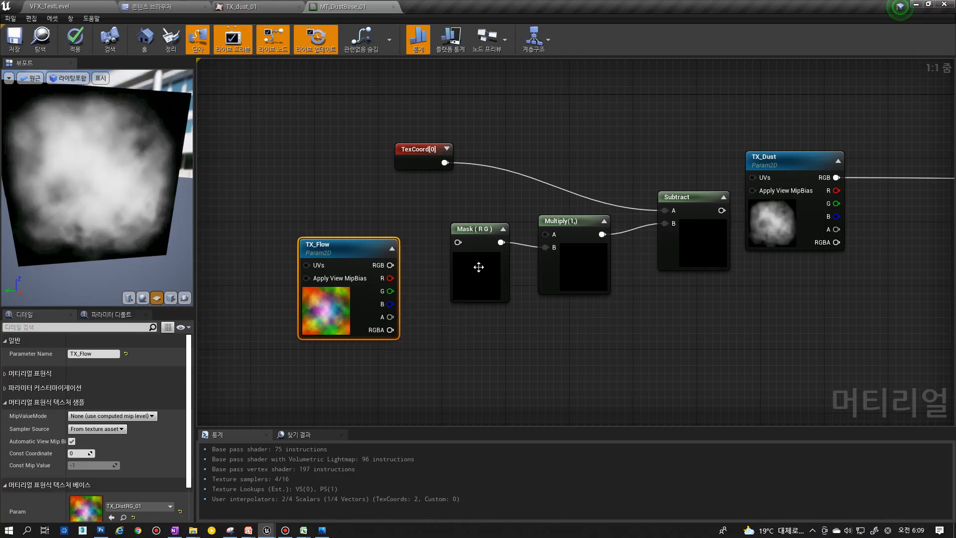
- Connect TX_Flow's RGB output to the Mask (R G) node and the Subtract output to TX_Dust's UVs input
{"action": "left_click_drag", "start_coordinate": [339, 316], "coordinate": [339, 293]}
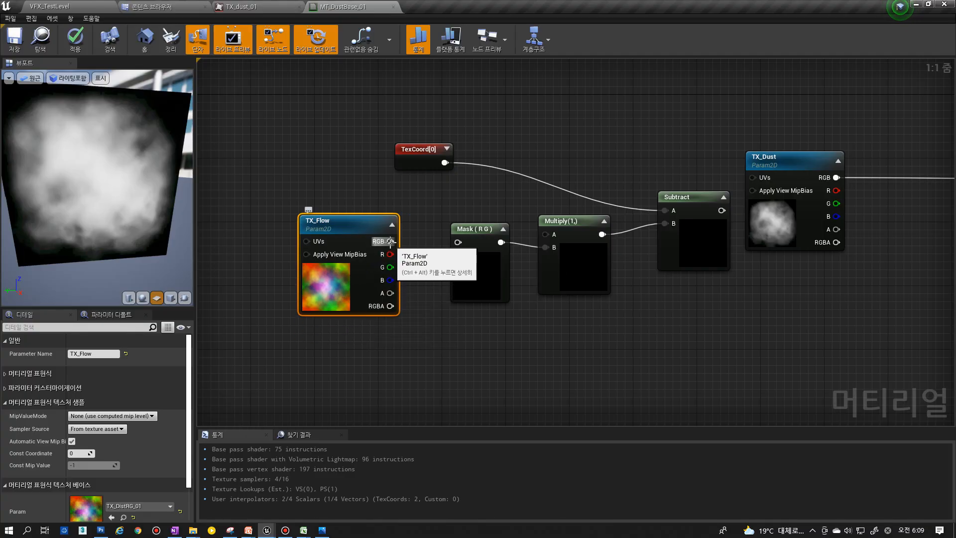
{"action": "left_click_drag", "start_coordinate": [390, 241], "coordinate": [458, 242]}
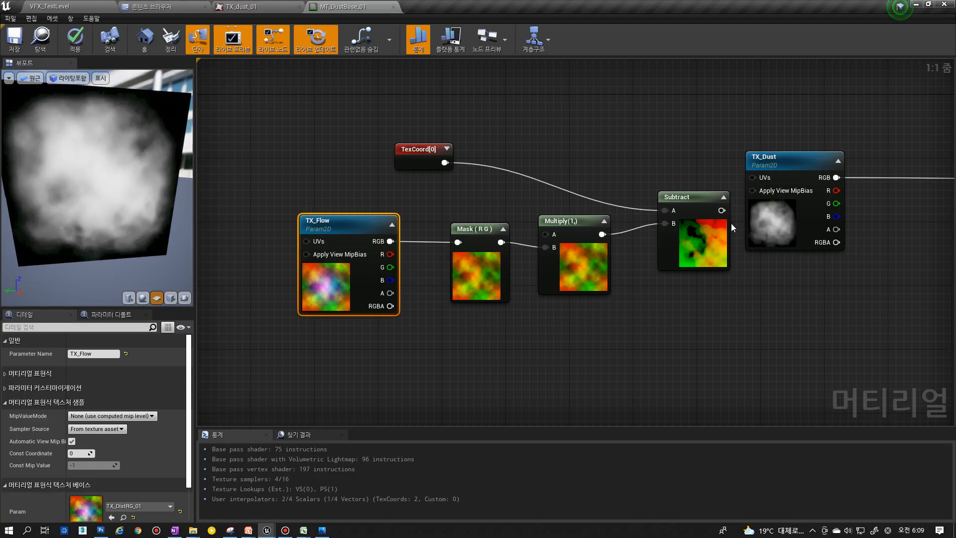
{"action": "left_click_drag", "start_coordinate": [702, 199], "coordinate": [678, 184]}
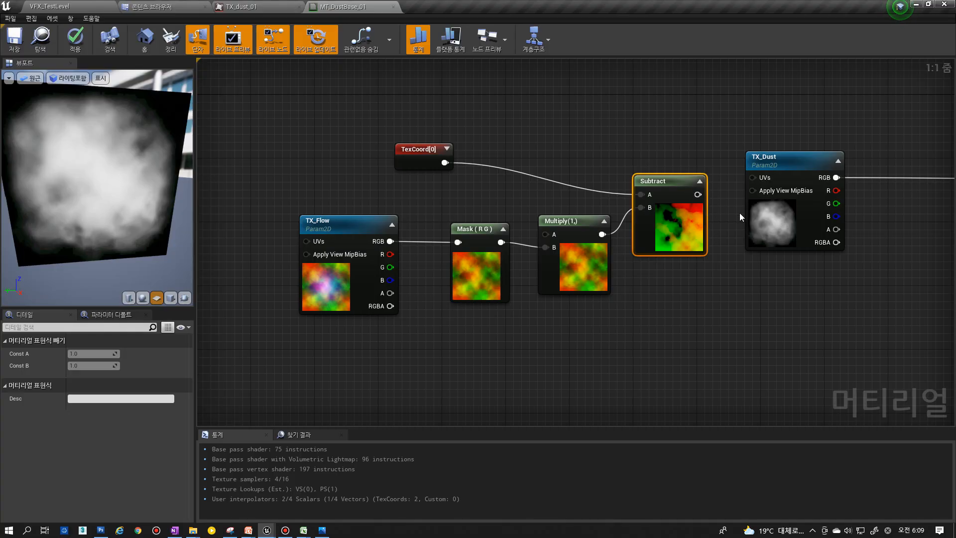
{"action": "left_click", "coordinate": [572, 249]}
{"action": "left_click_drag", "start_coordinate": [697, 195], "coordinate": [752, 178]}
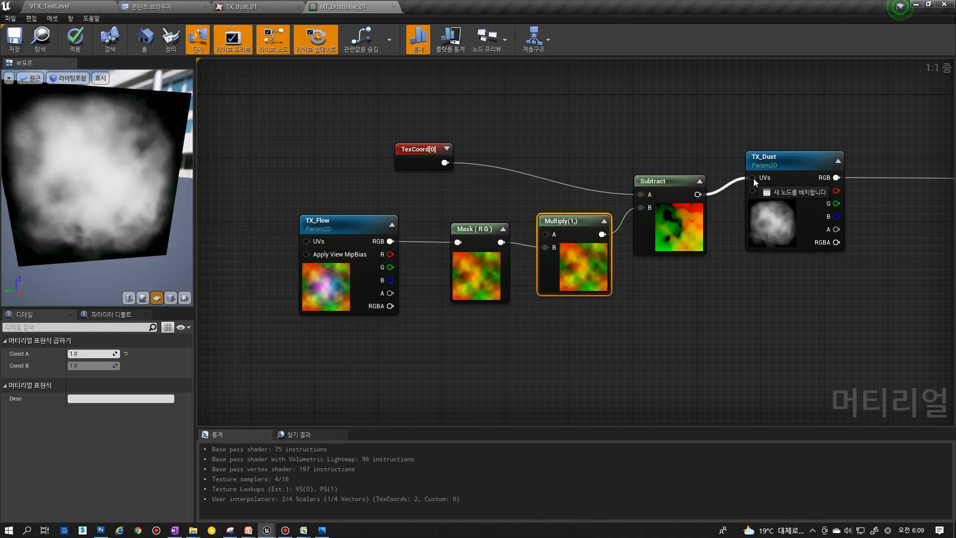
{"action": "left_click_drag", "start_coordinate": [669, 232], "coordinate": [677, 224]}
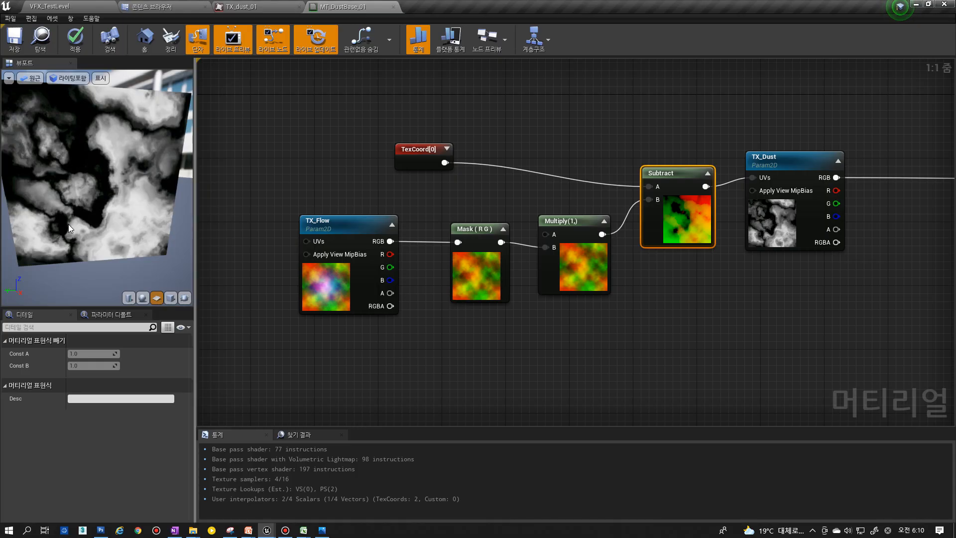
- Move TX_Flow and the Mask node lower, and add a Dynamic Parameter node with Param1 connected to Multiply's A input
{"action": "left_click", "coordinate": [570, 277]}
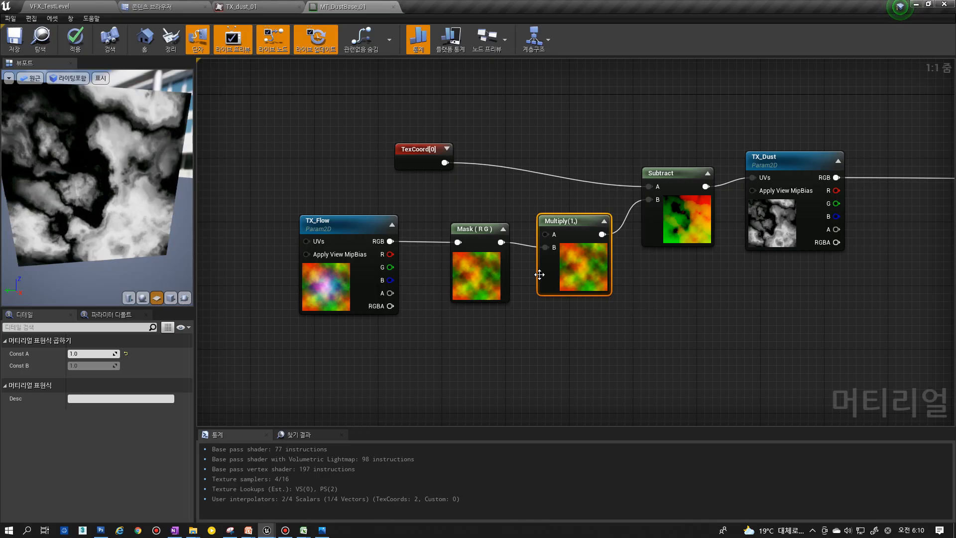
{"action": "left_click_drag", "start_coordinate": [323, 364], "coordinate": [479, 287]}
{"action": "left_click_drag", "start_coordinate": [480, 290], "coordinate": [491, 361]}
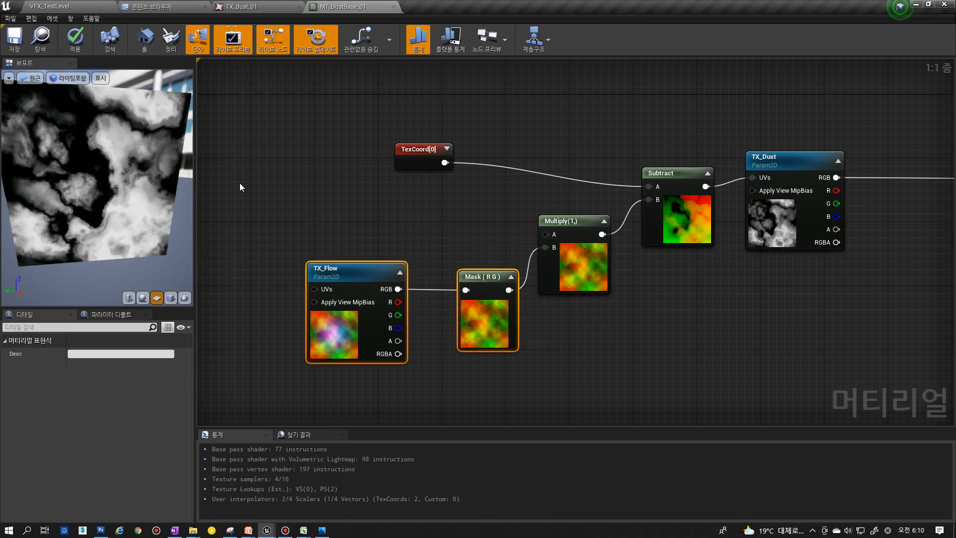
{"action": "right_click", "coordinate": [240, 186]}
{"action": "type", "text": "dyn"}
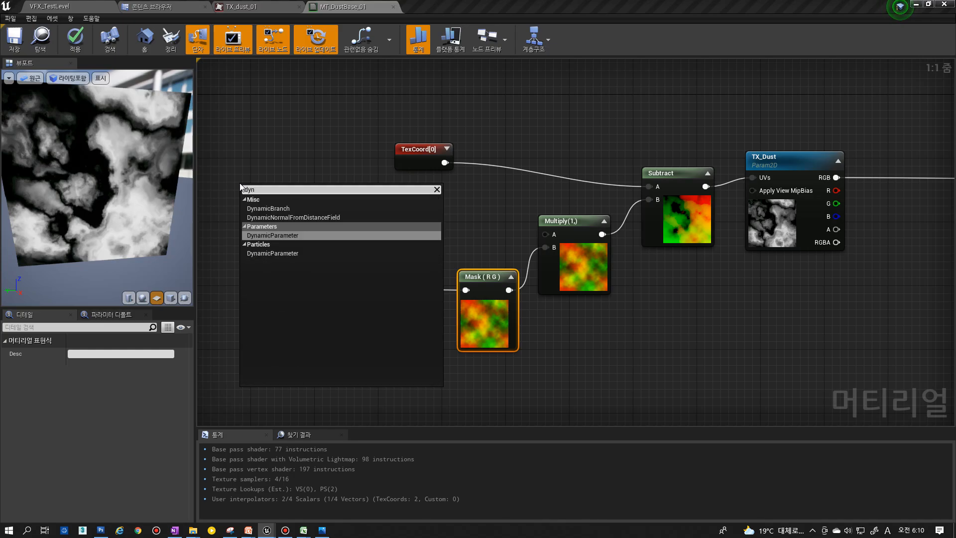
{"action": "key", "text": "Return"}
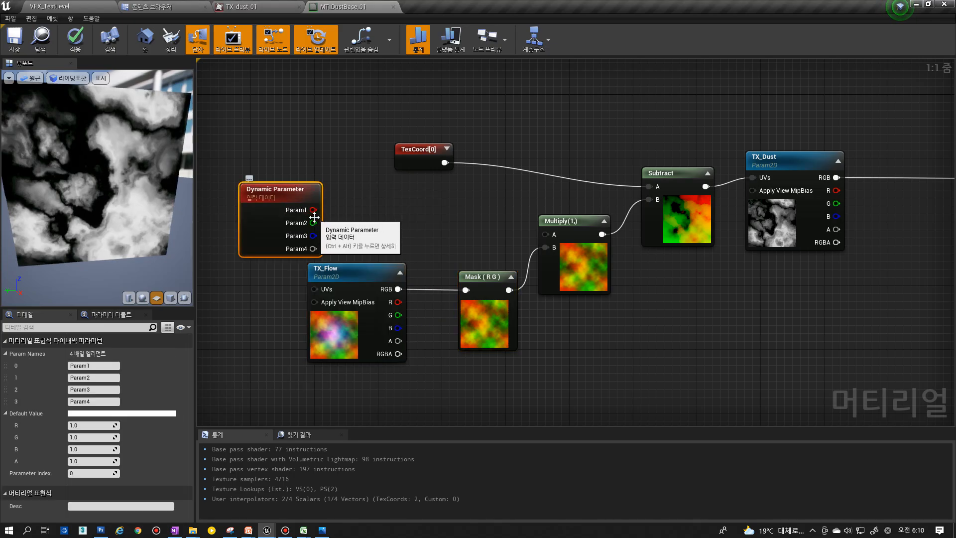
{"action": "left_click_drag", "start_coordinate": [313, 211], "coordinate": [546, 234]}
- Rename the Dynamic Parameter's first parameter Dist and set its default R value to 0.2
{"action": "left_click", "coordinate": [80, 365]}
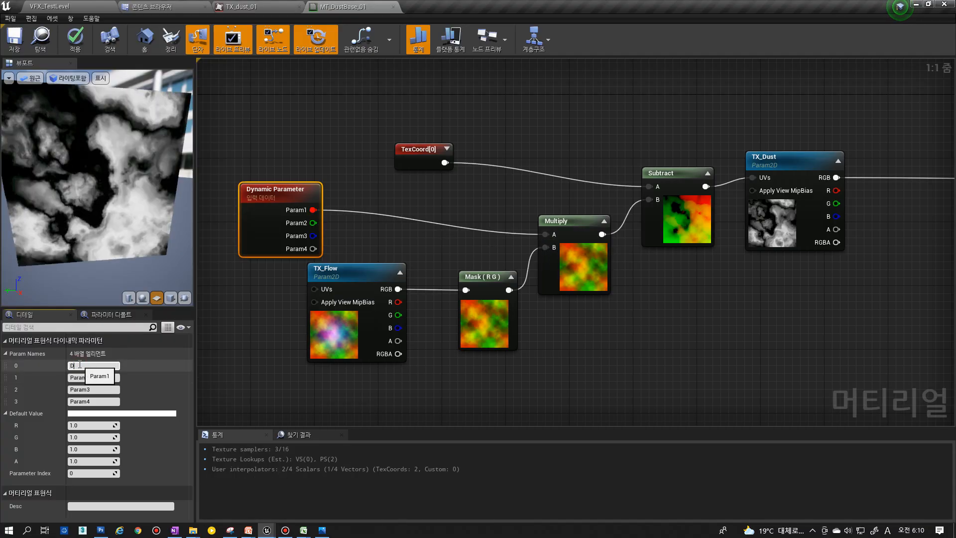
{"action": "type", "text": "Dist"}
{"action": "key", "text": "Return"}
{"action": "left_click", "coordinate": [90, 425]}
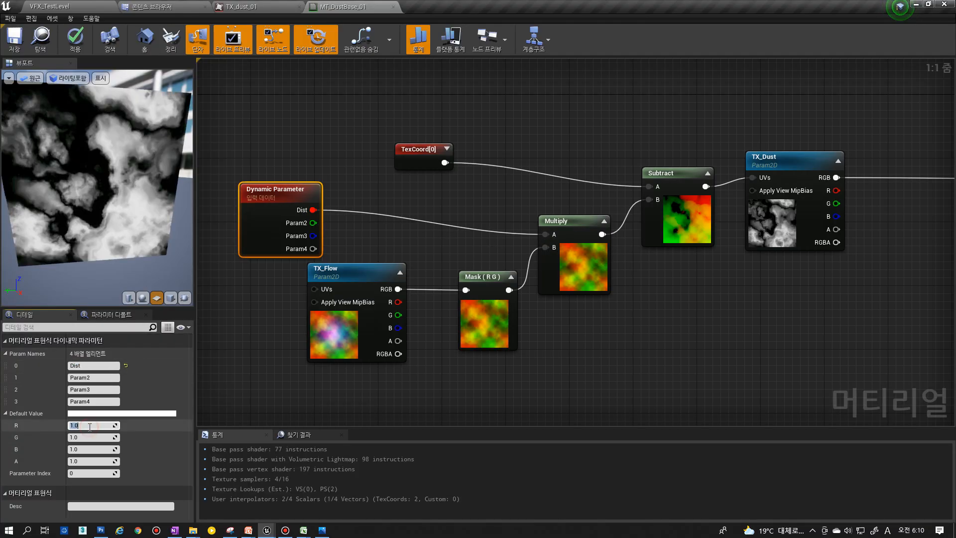
{"action": "type", "text": "0.2"}
{"action": "key", "text": "Return"}
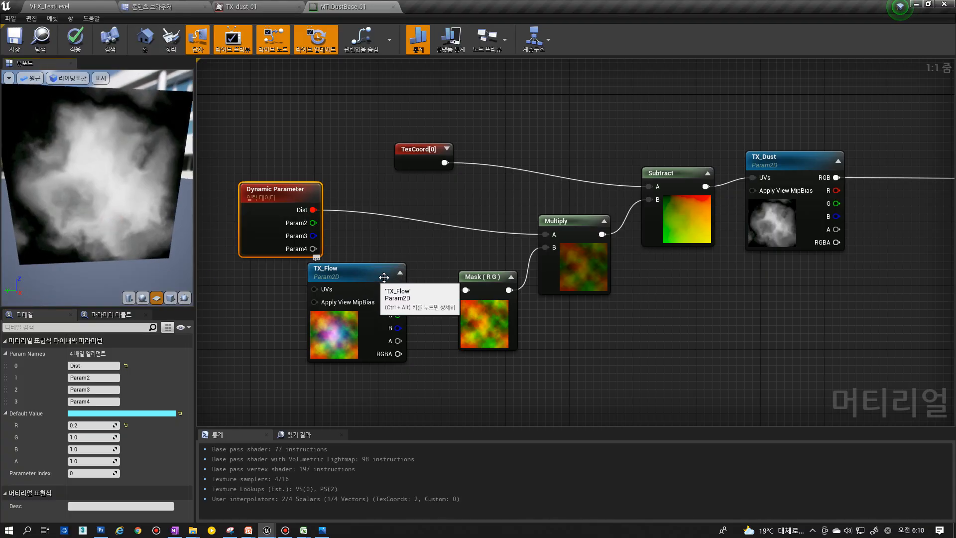
- Try default R values of 0.3, 0.4 and 0.5 for the Dist parameter
{"action": "left_click", "coordinate": [91, 425]}
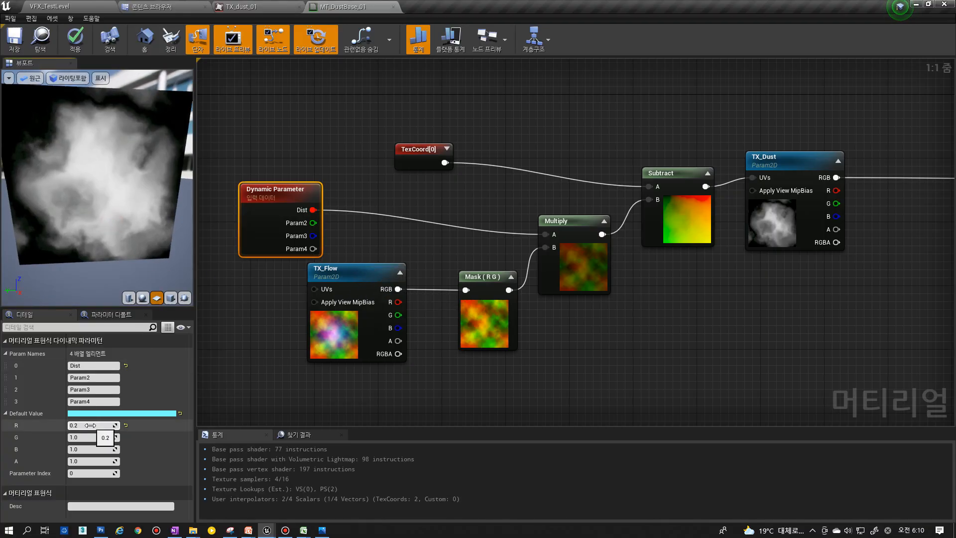
{"action": "type", "text": "0.3"}
{"action": "key", "text": "Return"}
{"action": "type", "text": "0.4"}
{"action": "key", "text": "Return"}
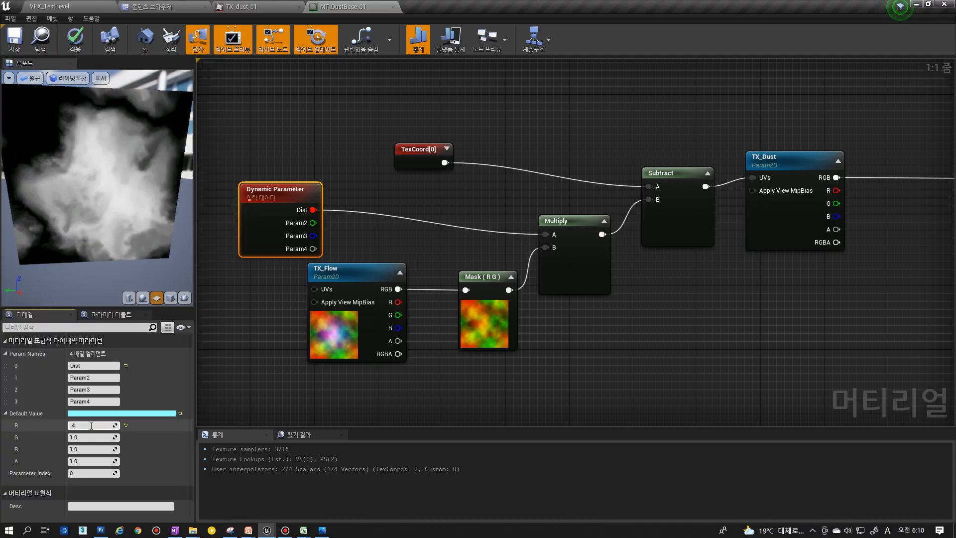
{"action": "type", "text": "0.5"}
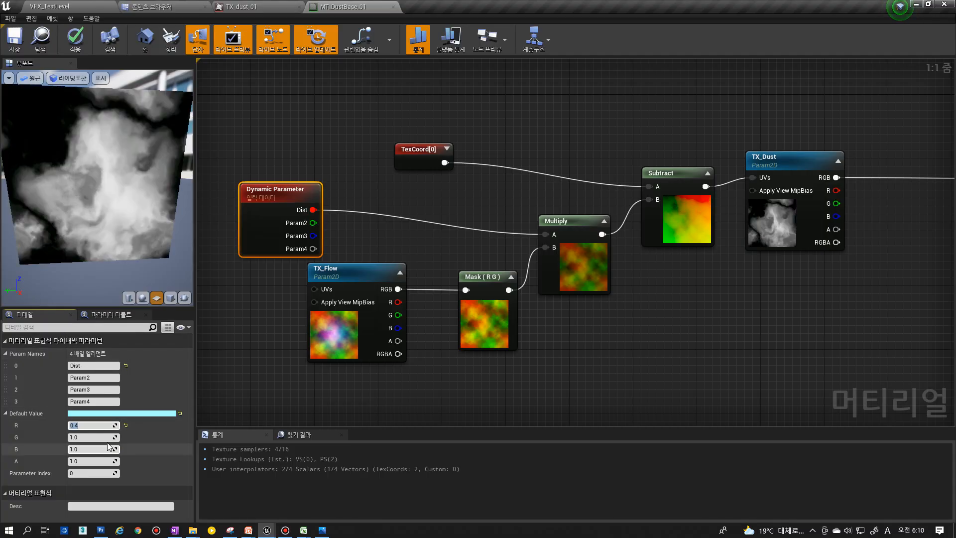
{"action": "key", "text": "Return"}
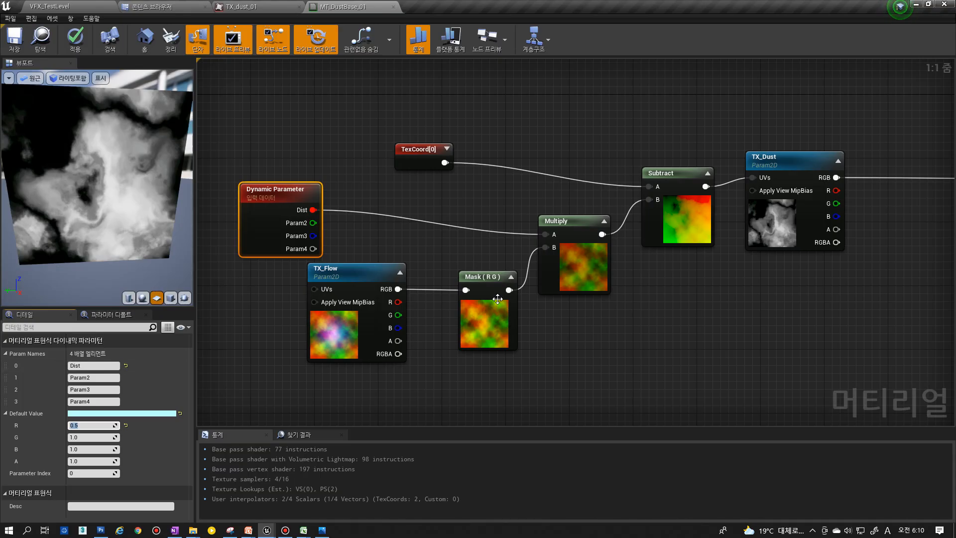
- Connect TX_Flow's B output to the Mask node in place of RGB, and raise the Dist default value to 0.6 and finally 0.7
{"action": "left_click", "coordinate": [398, 328]}
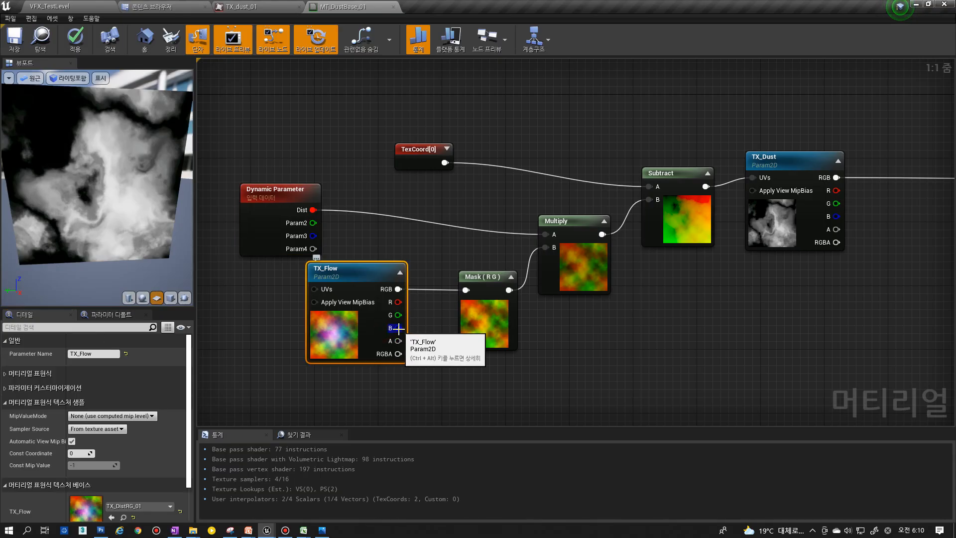
{"action": "left_click_drag", "start_coordinate": [398, 328], "coordinate": [467, 289]}
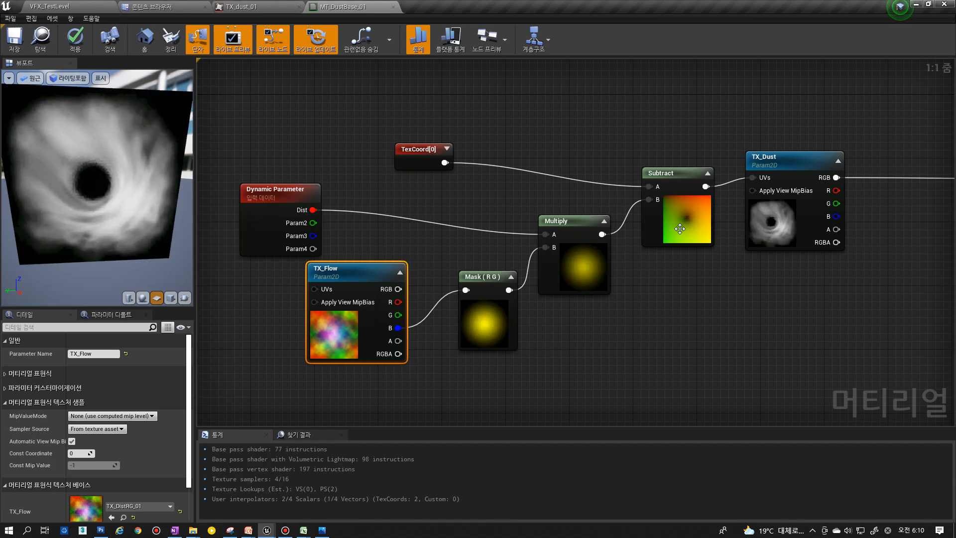
{"action": "left_click", "coordinate": [267, 226]}
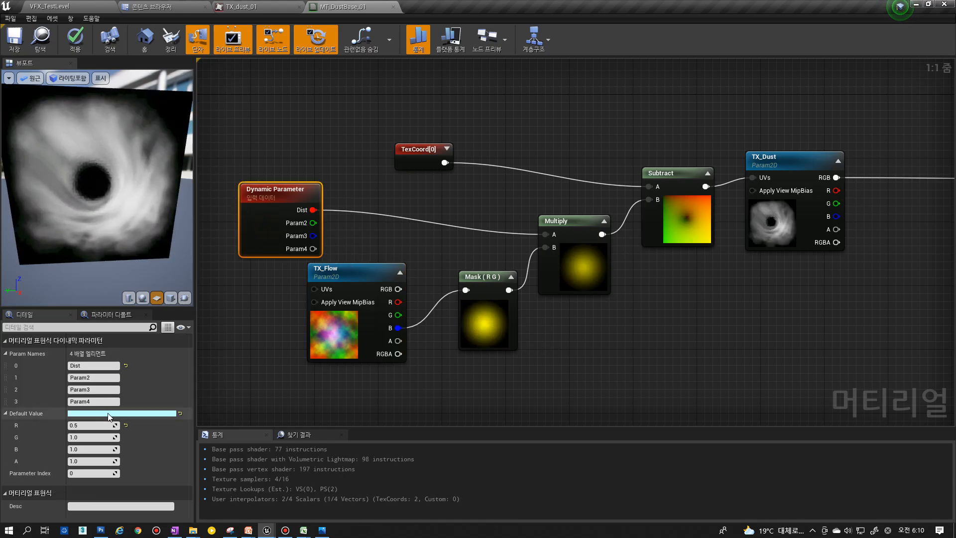
{"action": "left_click", "coordinate": [89, 425]}
{"action": "type", "text": "0.6"}
{"action": "key", "text": "Return"}
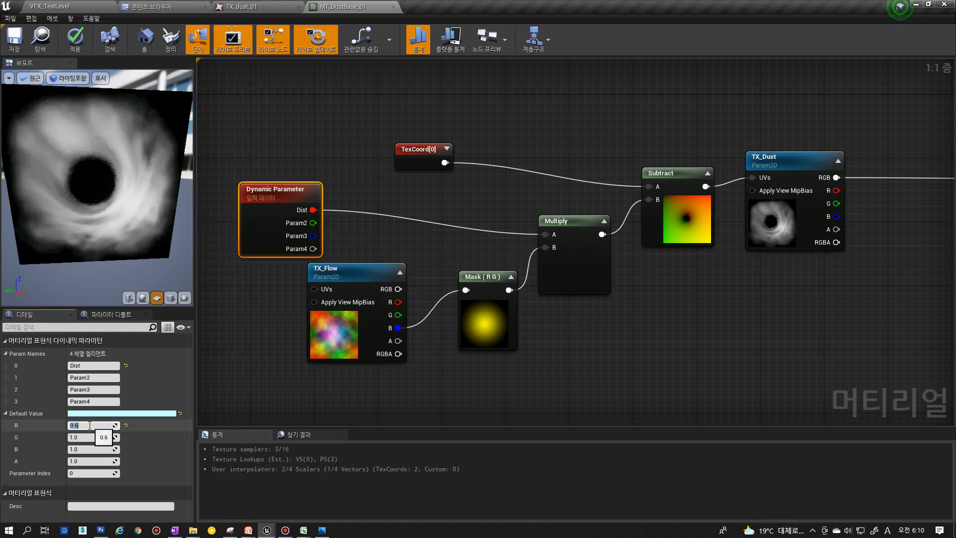
{"action": "type", "text": "0.7"}
{"action": "key", "text": "Return"}
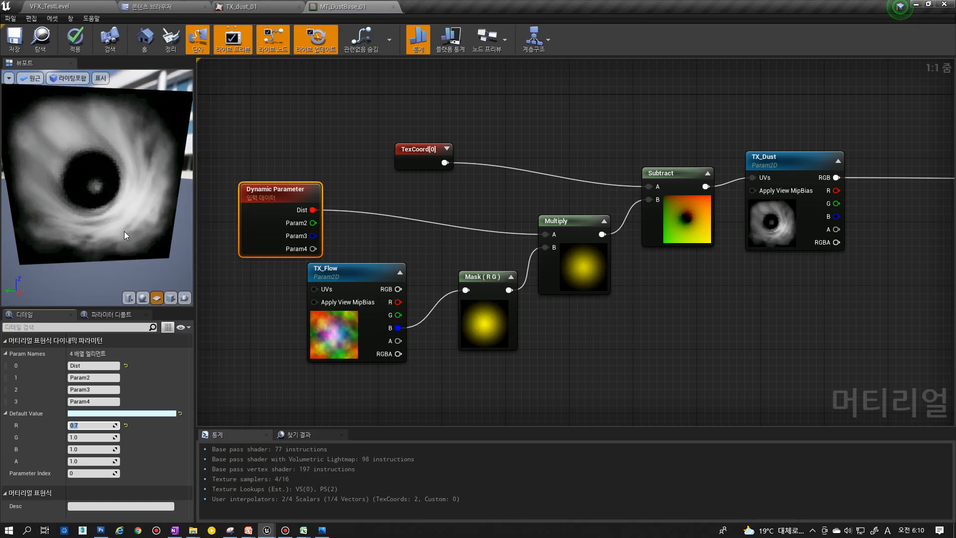
- Place an Add node fed by TexCoord (A) and Multiply (B), and connect its output to TX_Dust's UVs in place of Subtract
{"action": "left_click", "coordinate": [667, 269]}
{"action": "left_click", "coordinate": [646, 117]}
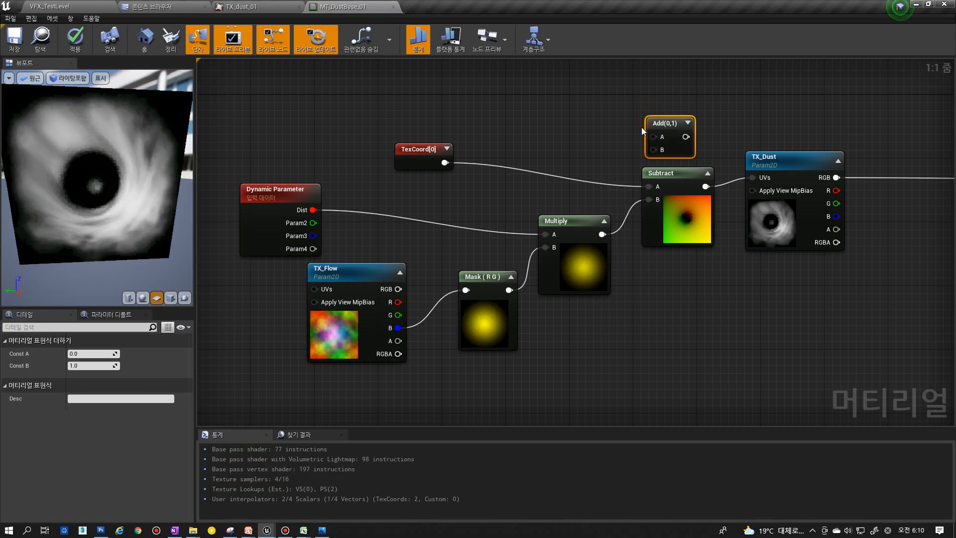
{"action": "left_click_drag", "start_coordinate": [601, 234], "coordinate": [652, 149]}
{"action": "left_click_drag", "start_coordinate": [444, 162], "coordinate": [656, 138]}
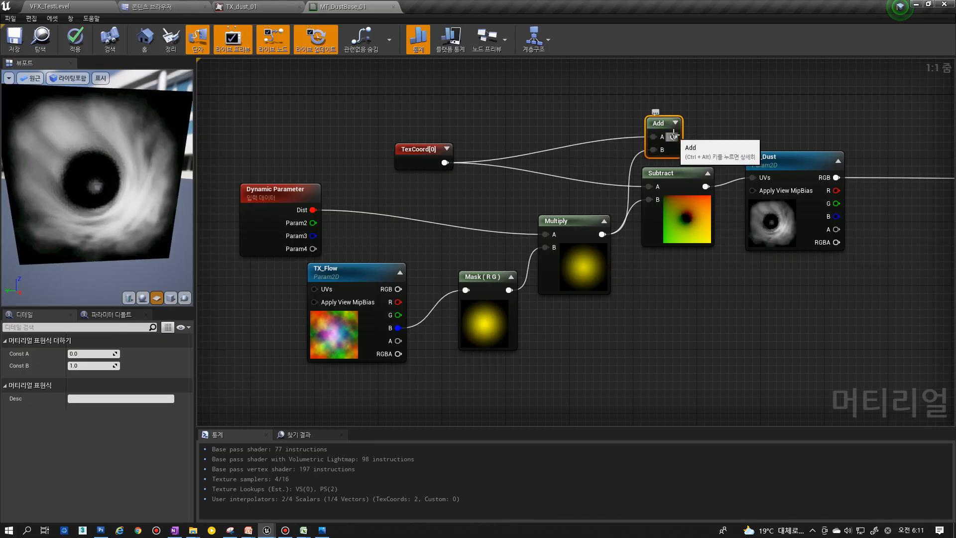
{"action": "left_click_drag", "start_coordinate": [742, 174], "coordinate": [750, 178]}
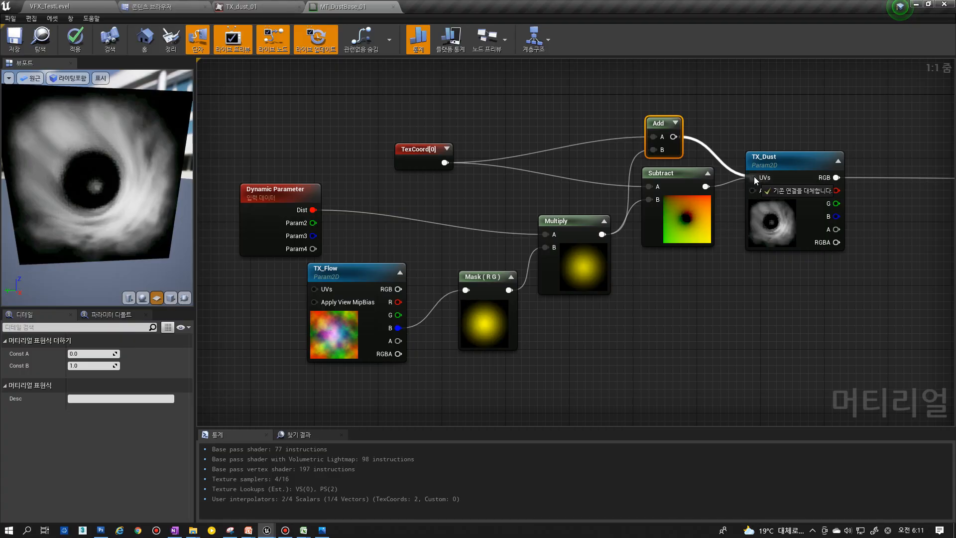
{"action": "left_click", "coordinate": [782, 204]}
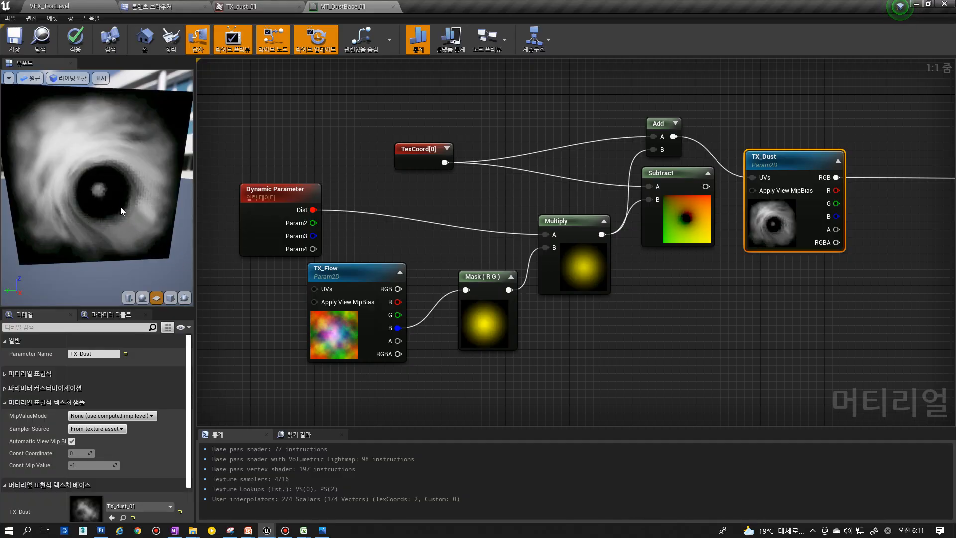
- Move the Subtract node away from the Add node and reconnect its output to TX_Dust's UVs input
{"action": "left_click_drag", "start_coordinate": [698, 191], "coordinate": [750, 184]}
{"action": "left_click_drag", "start_coordinate": [690, 202], "coordinate": [751, 178]}
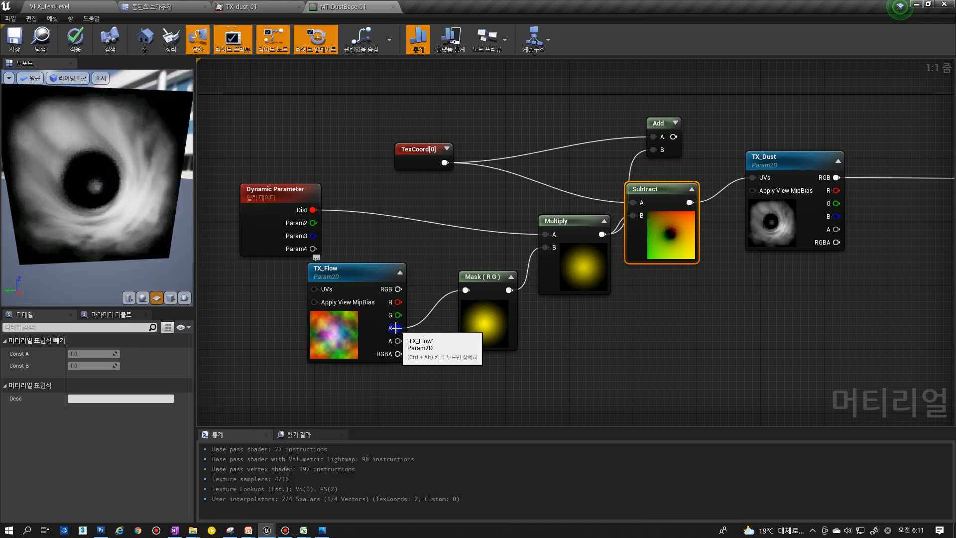
- Feed TX_Flow's B output into the Mask node and connect the Add node's output to TX_Dust's UVs in place of Subtract
{"action": "left_click_drag", "start_coordinate": [395, 327], "coordinate": [466, 290]}
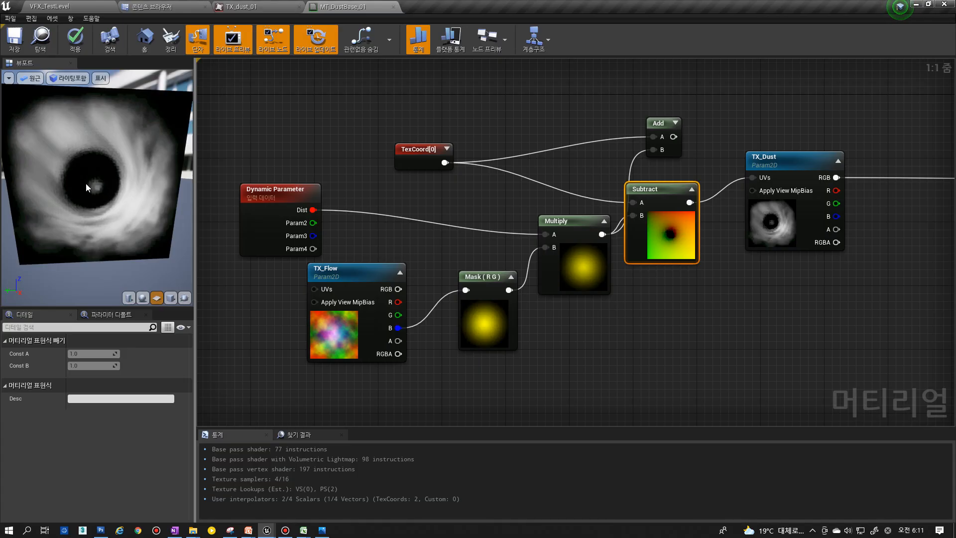
{"action": "left_click_drag", "start_coordinate": [673, 137], "coordinate": [752, 178]}
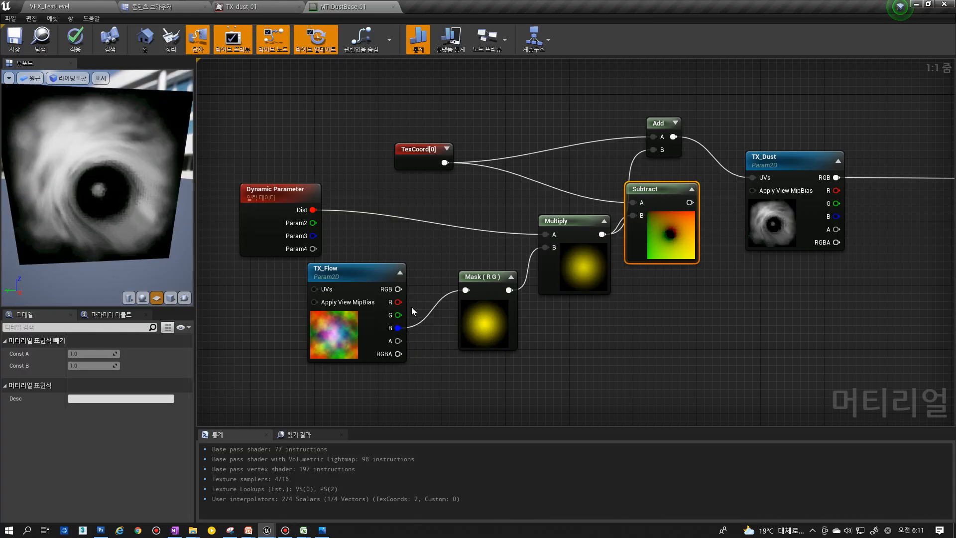
- Connect TX_Flow's RGB output to the Mask node and Subtract's output to TX_Dust's UVs input
{"action": "left_click_drag", "start_coordinate": [401, 289], "coordinate": [466, 290]}
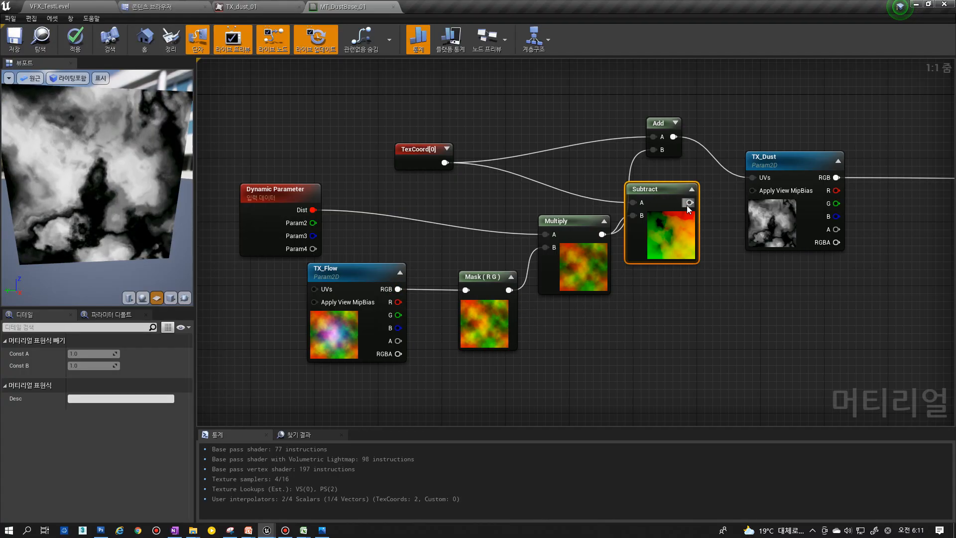
{"action": "left_click_drag", "start_coordinate": [689, 202], "coordinate": [749, 182]}
{"action": "left_click_drag", "start_coordinate": [692, 205], "coordinate": [752, 178]}
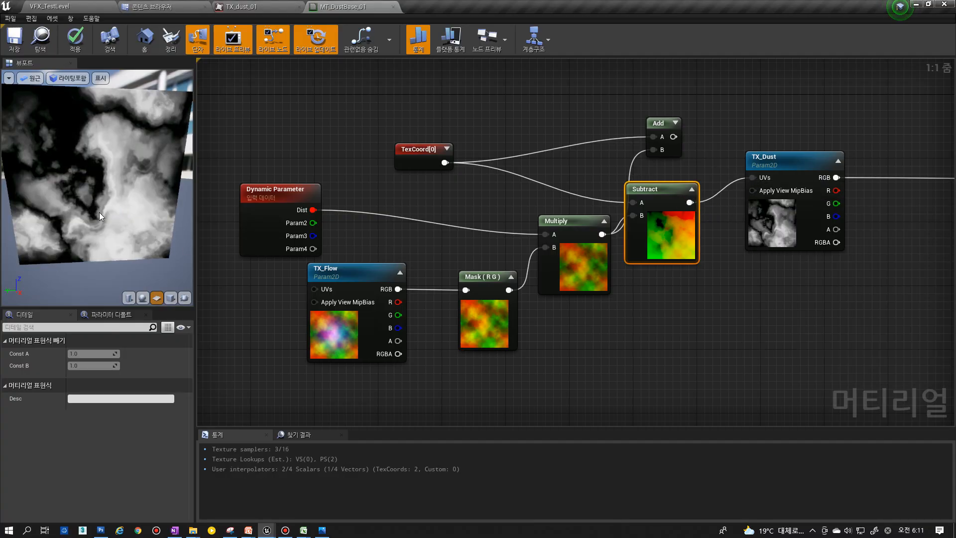
- Try a default R value of 0.1 for the Dist parameter, and settle on 0.2
{"action": "left_click", "coordinate": [251, 245]}
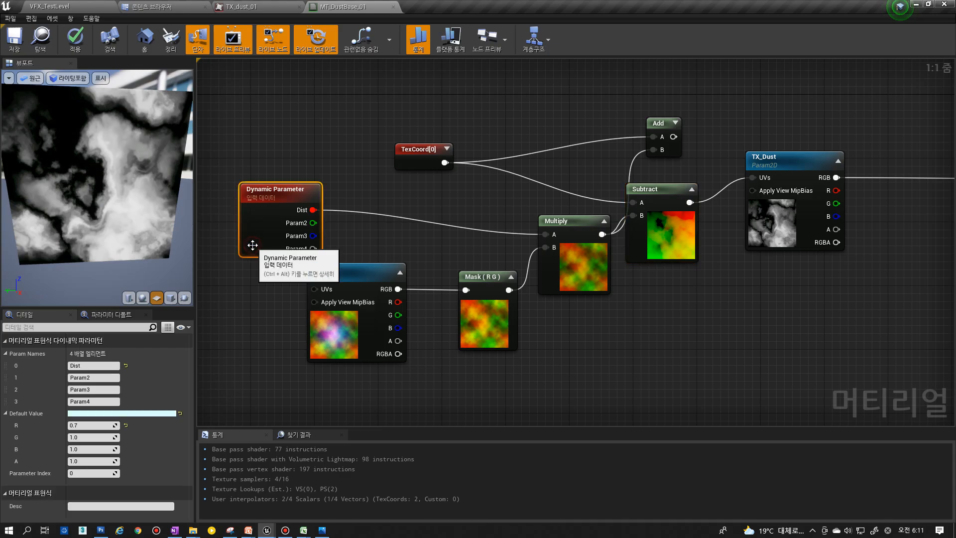
{"action": "left_click", "coordinate": [90, 425]}
{"action": "type", "text": ".1"}
{"action": "key", "text": "Return"}
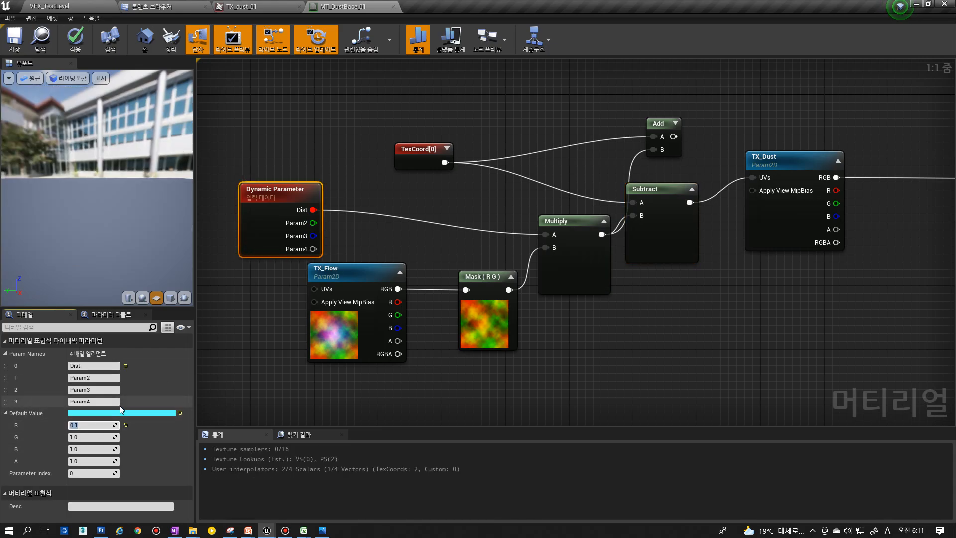
{"action": "type", "text": ".2"}
{"action": "key", "text": "Return"}
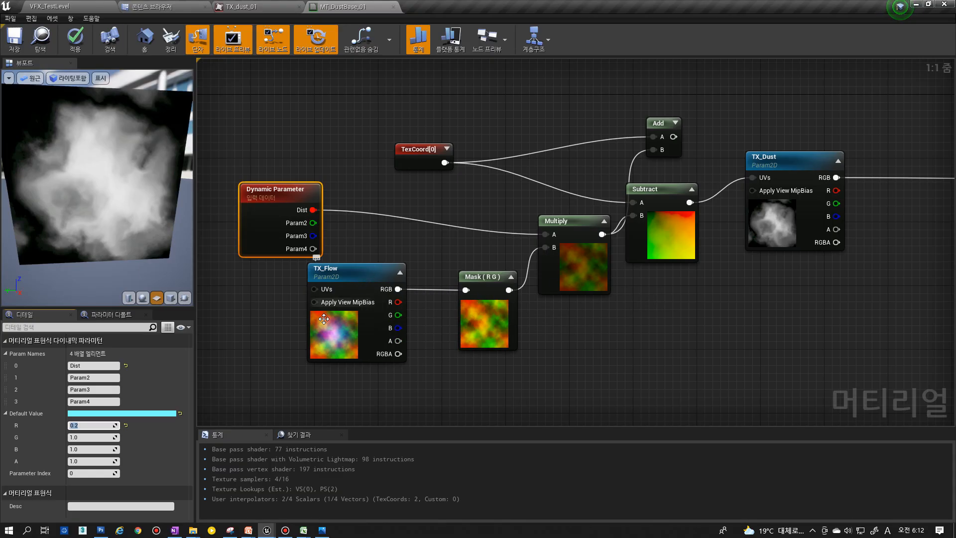
- Move TX_Dust slightly down and TexCoord closer to the Add node, keeping Subtract near its original place
{"action": "left_click", "coordinate": [351, 312]}
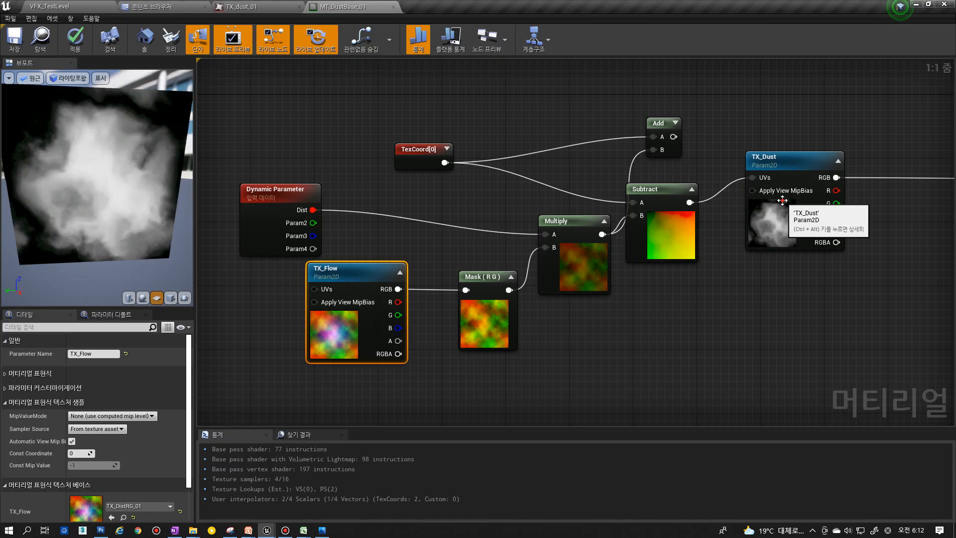
{"action": "left_click_drag", "start_coordinate": [782, 200], "coordinate": [782, 217]}
{"action": "left_click_drag", "start_coordinate": [657, 189], "coordinate": [666, 189]}
{"action": "left_click_drag", "start_coordinate": [419, 149], "coordinate": [466, 144]}
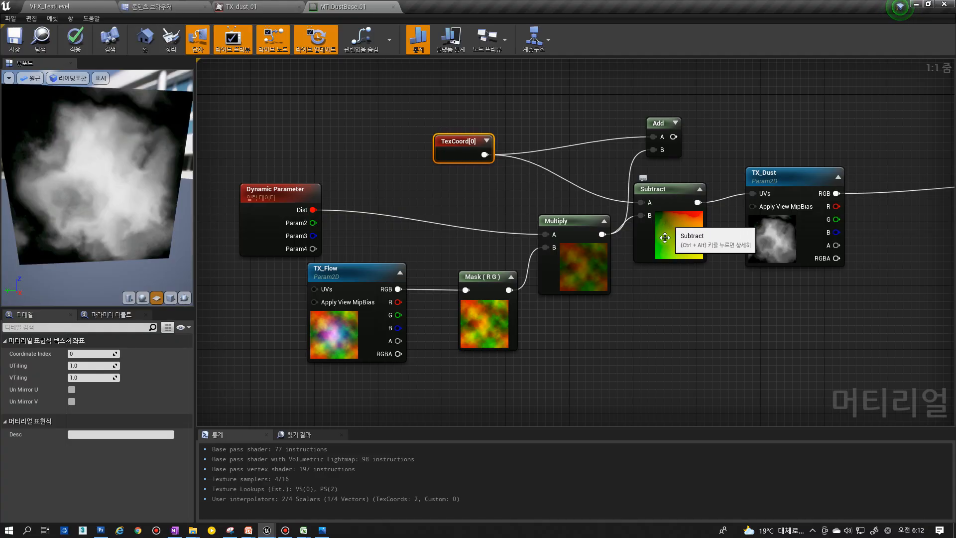
{"action": "left_click_drag", "start_coordinate": [675, 232], "coordinate": [667, 233]}
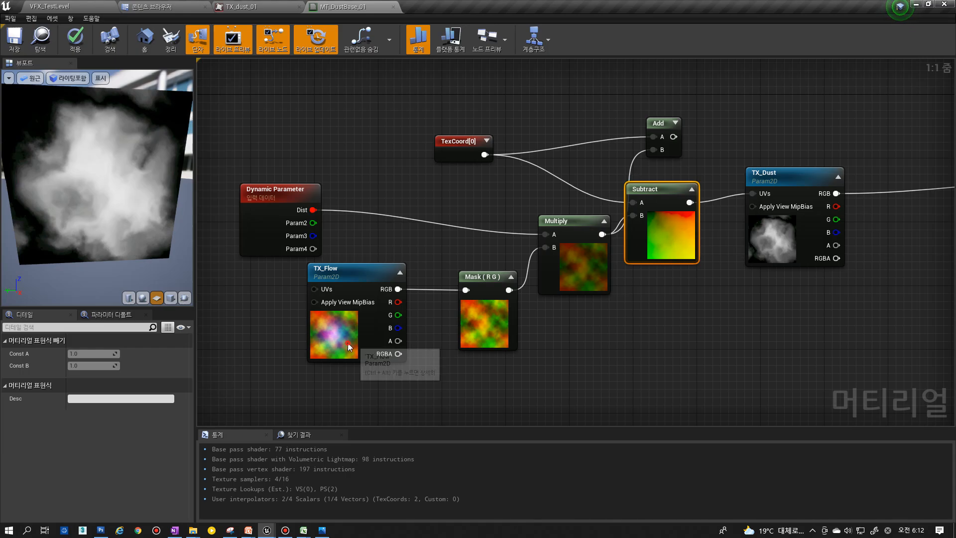
{"action": "left_click", "coordinate": [318, 324]}
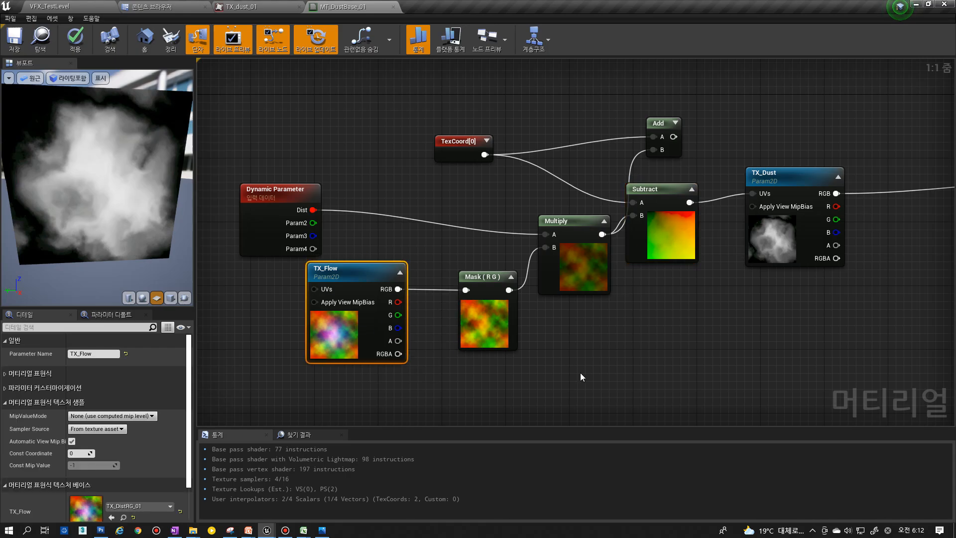
- Move Dynamic Parameter up and shift the TX_Flow, Mask and Multiply nodes together down and to the left
{"action": "left_click_drag", "start_coordinate": [582, 372], "coordinate": [395, 259]}
{"action": "scroll", "coordinate": [395, 259], "scroll_direction": "down", "scroll_amount": 2}
{"action": "left_click_drag", "start_coordinate": [302, 242], "coordinate": [286, 218]}
{"action": "left_click_drag", "start_coordinate": [358, 384], "coordinate": [528, 270]}
{"action": "left_click_drag", "start_coordinate": [524, 274], "coordinate": [493, 297]}
{"action": "left_click", "coordinate": [312, 356]}
{"action": "right_click_drag", "start_coordinate": [282, 337], "coordinate": [351, 313]}
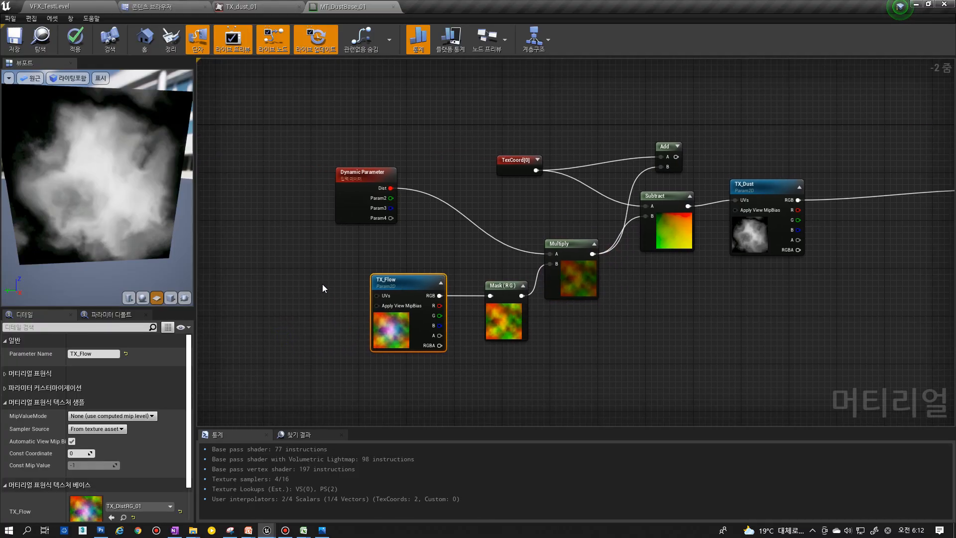
- Add a Panner node feeding TX_Flow's UVs input and set its Speed Y to 1
{"action": "left_click", "coordinate": [305, 288]}
{"action": "key", "text": "p"}
{"action": "left_click", "coordinate": [303, 288]}
{"action": "scroll", "coordinate": [337, 302], "scroll_direction": "up", "scroll_amount": 2}
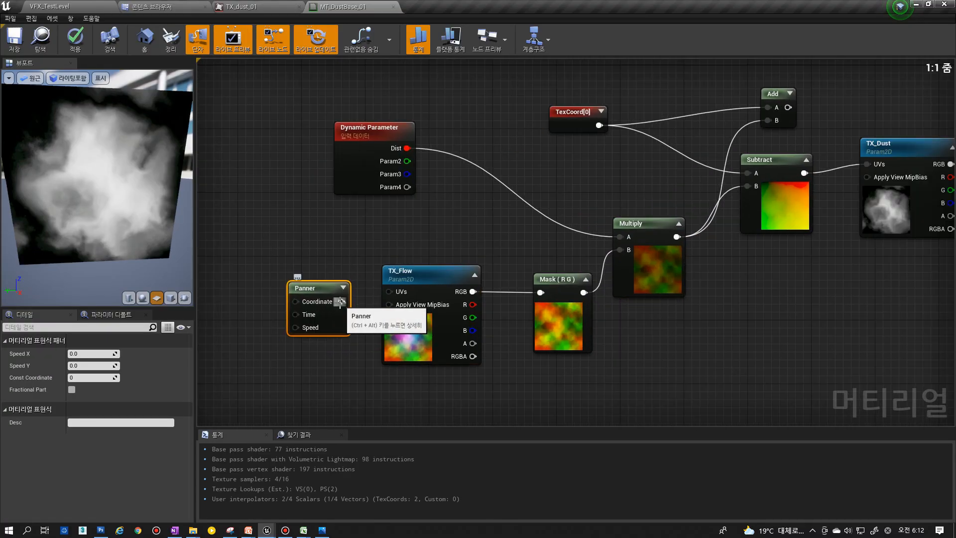
{"action": "left_click_drag", "start_coordinate": [340, 302], "coordinate": [391, 292]}
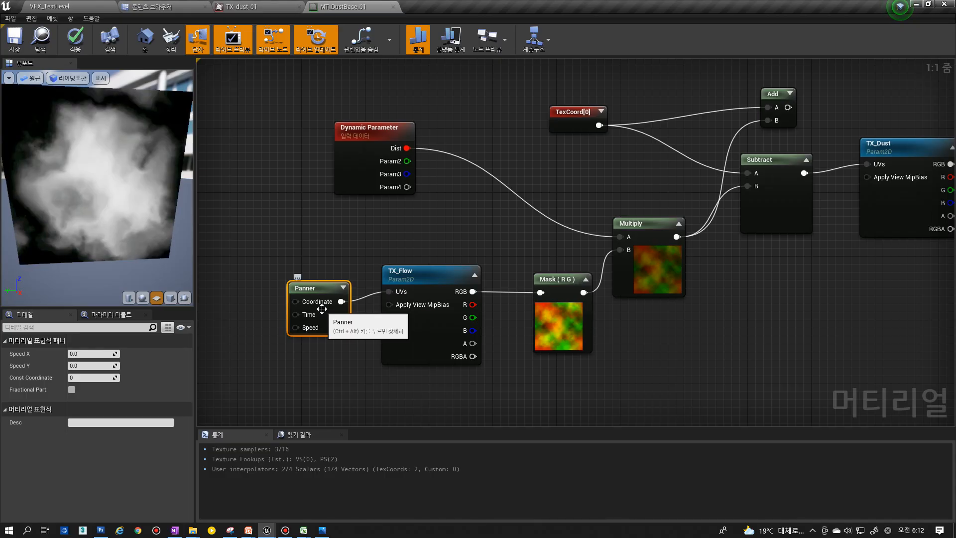
{"action": "left_click_drag", "start_coordinate": [321, 309], "coordinate": [320, 292]}
{"action": "left_click", "coordinate": [92, 366]}
{"action": "type", "text": "1"}
{"action": "key", "text": "Return"}
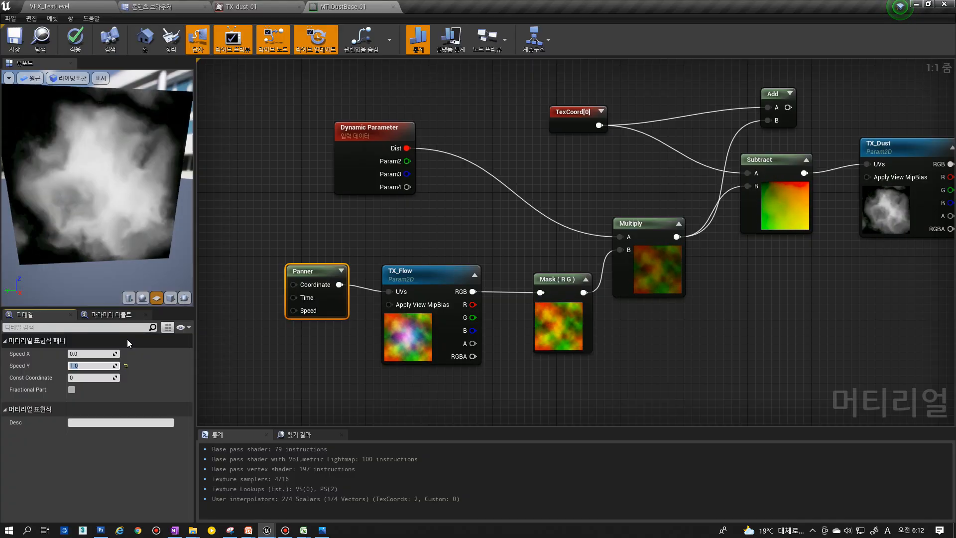
- Set the Panner's Speed Y to 0 and Speed X to 1, and delete the Panner node after trying it
{"action": "left_click", "coordinate": [92, 365]}
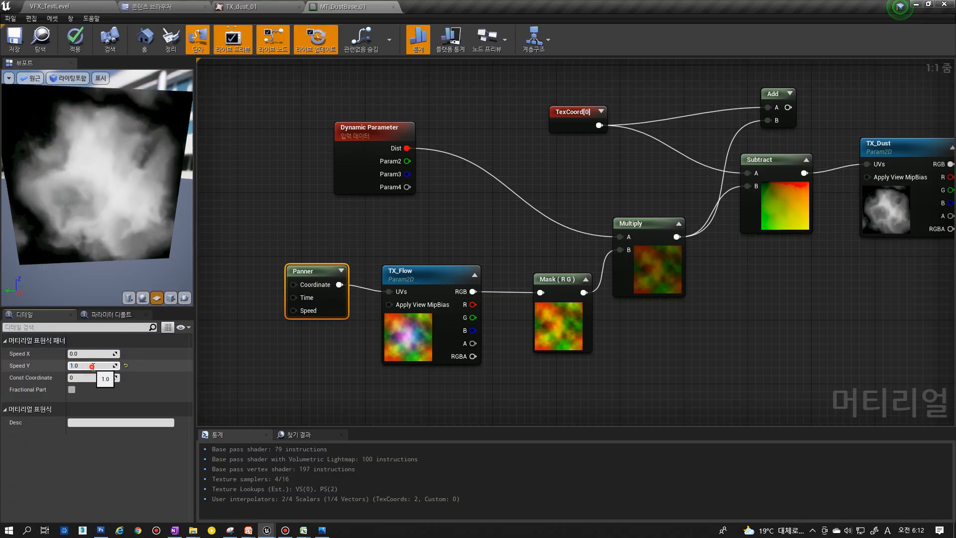
{"action": "double_click", "coordinate": [92, 367]}
{"action": "type", "text": "0"}
{"action": "left_click", "coordinate": [91, 354]}
{"action": "type", "text": "1"}
{"action": "key", "text": "Return"}
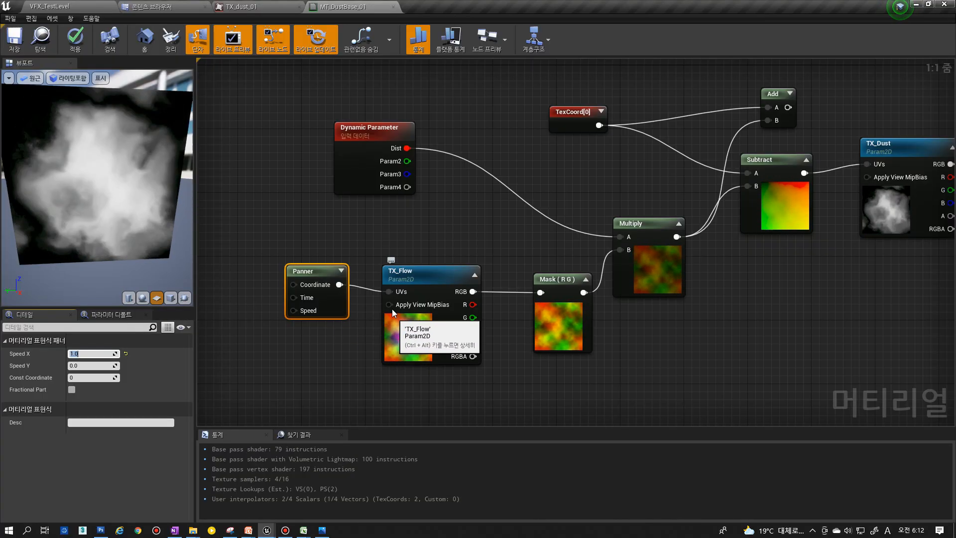
{"action": "left_click", "coordinate": [321, 300]}
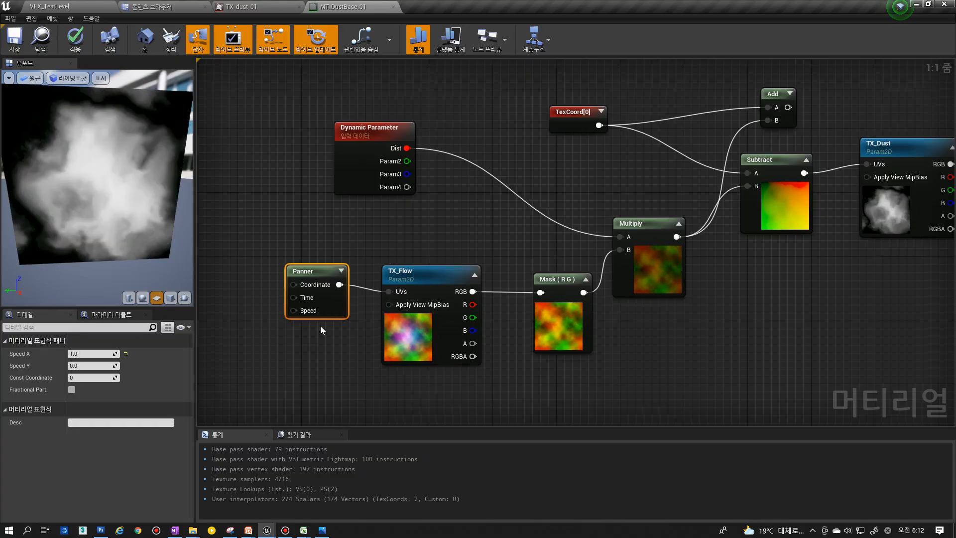
{"action": "key", "text": "Delete"}
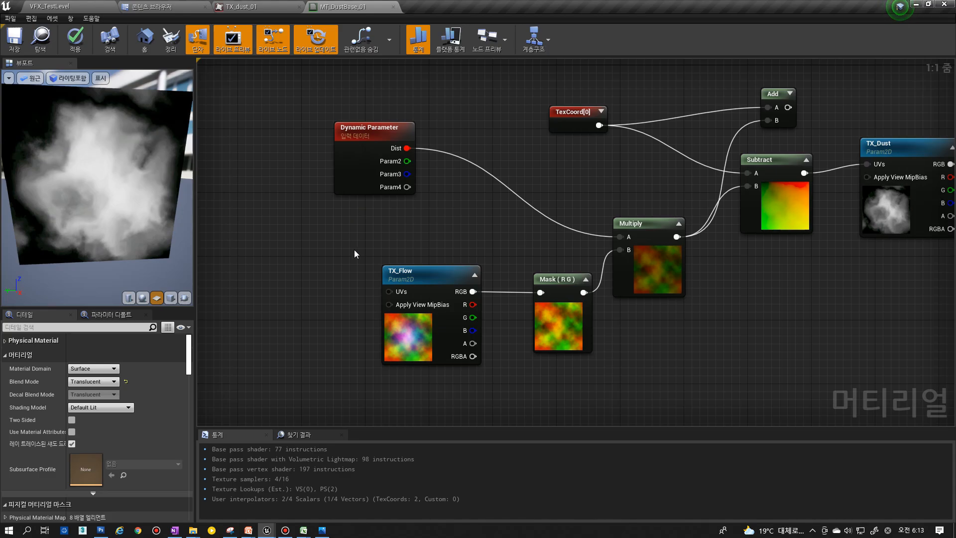
- Move Dynamic Parameter aside and feed a new TexCoord through a new Multiply node's A input into TX_Flow's UVs
{"action": "right_click_drag", "start_coordinate": [332, 250], "coordinate": [435, 243]}
{"action": "left_click_drag", "start_coordinate": [447, 155], "coordinate": [273, 208]}
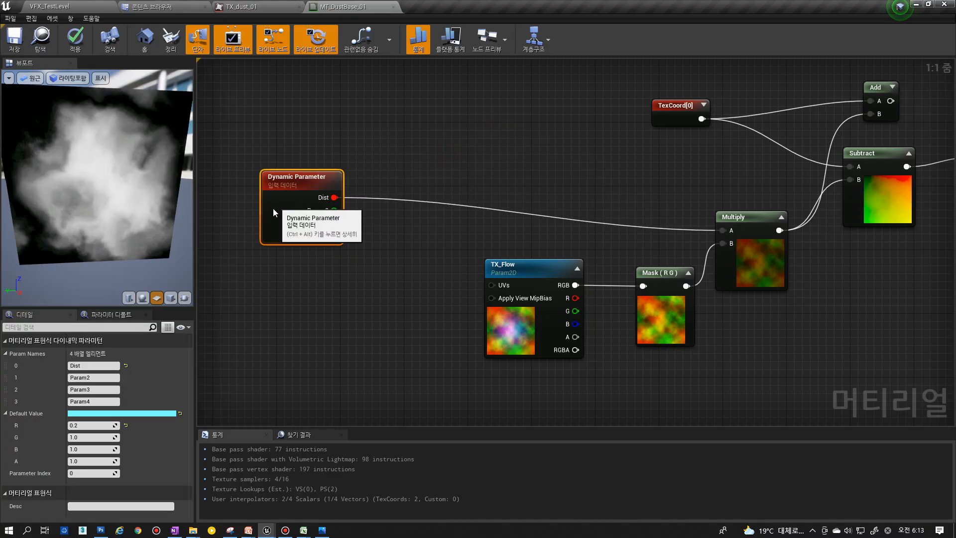
{"action": "left_click", "coordinate": [358, 275]}
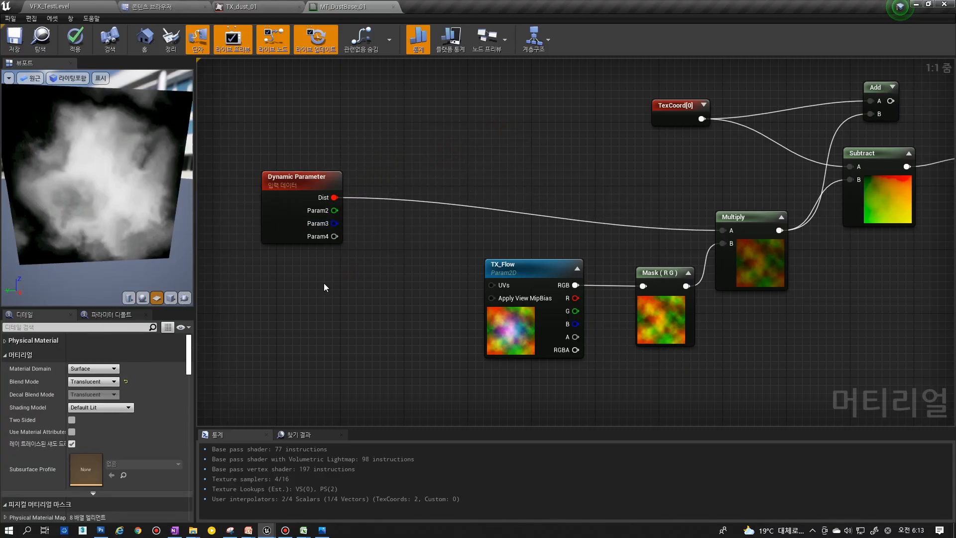
{"action": "left_click", "coordinate": [287, 268]}
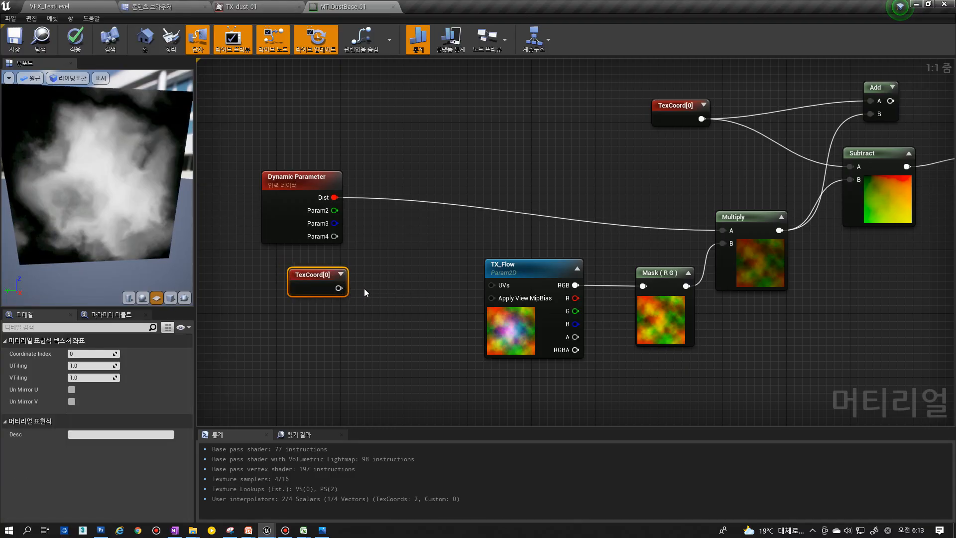
{"action": "key", "text": "m"}
{"action": "left_click", "coordinate": [364, 283]}
{"action": "left_click_drag", "start_coordinate": [338, 288], "coordinate": [488, 288]}
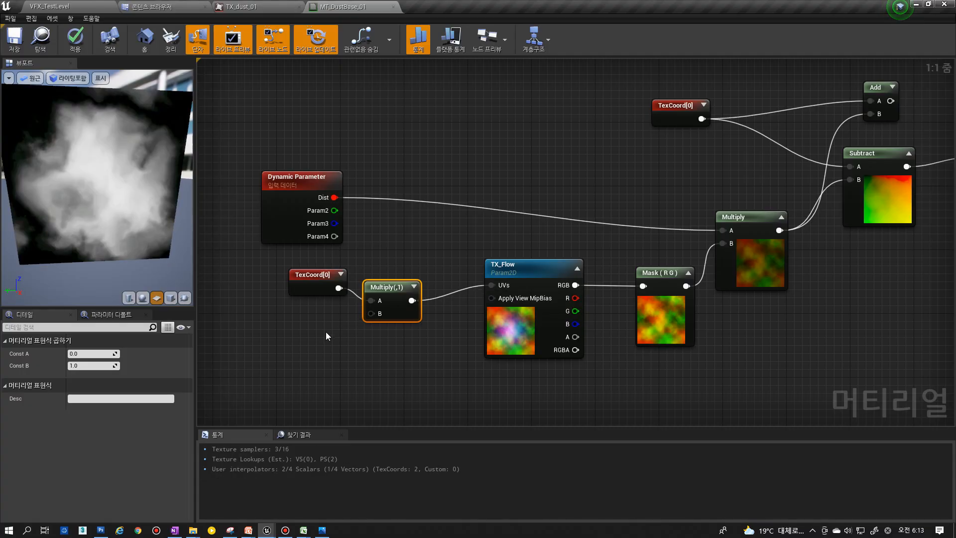
- Add a Time node below the new TexCoord and connect its output to a new Sine node
{"action": "left_click", "coordinate": [305, 349]}
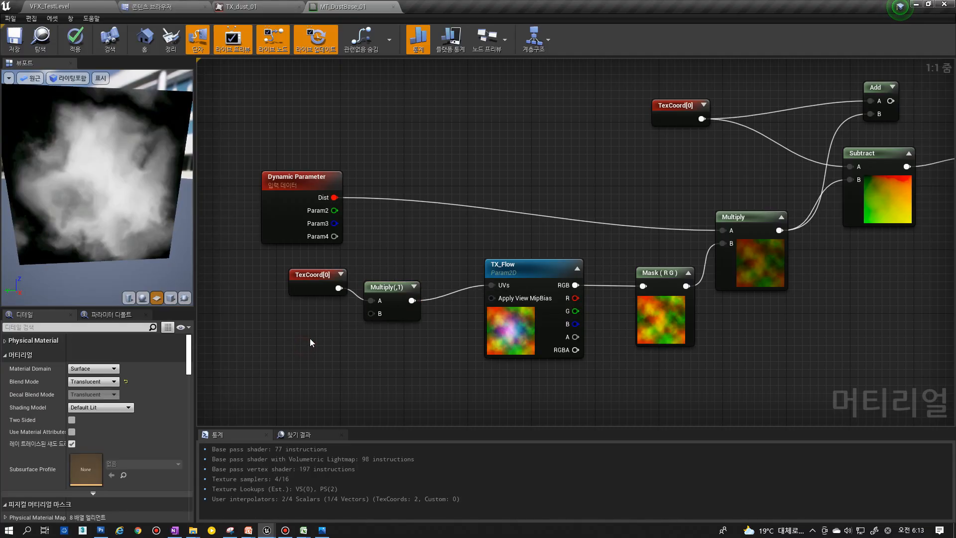
{"action": "right_click", "coordinate": [268, 343]}
{"action": "type", "text": "time"}
{"action": "key", "text": "Return"}
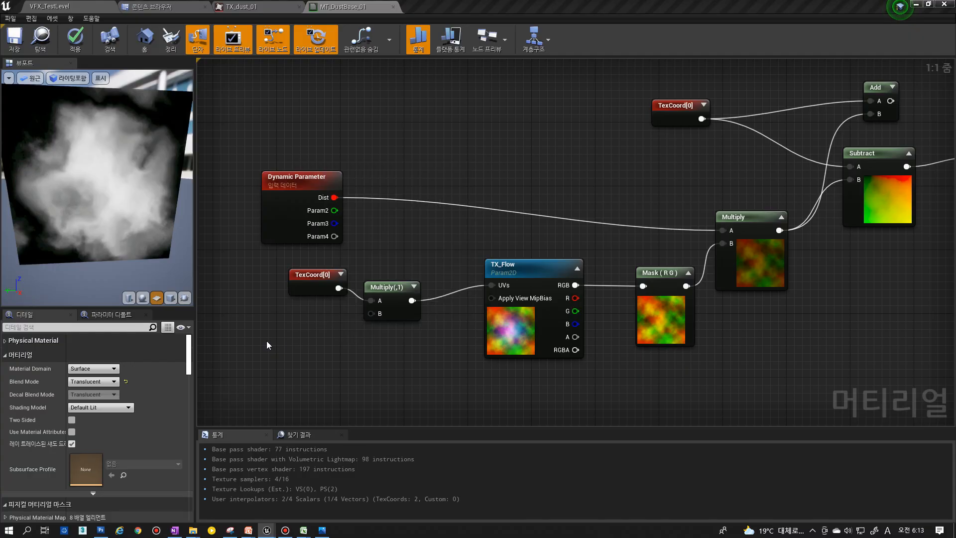
{"action": "right_click_drag", "start_coordinate": [267, 341], "coordinate": [375, 278]}
{"action": "left_click", "coordinate": [370, 274]}
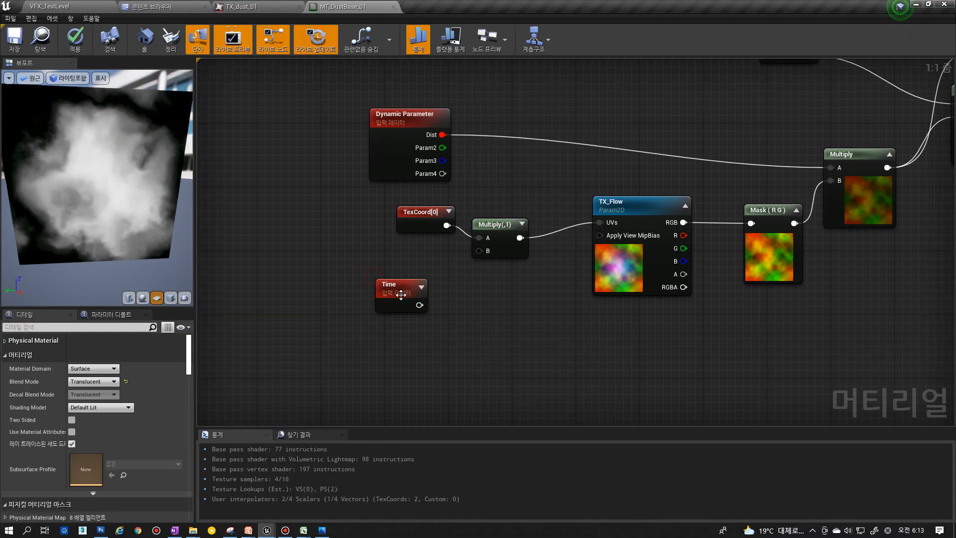
{"action": "left_click_drag", "start_coordinate": [401, 294], "coordinate": [343, 281]}
{"action": "type", "text": "sine"}
{"action": "key", "text": "Return"}
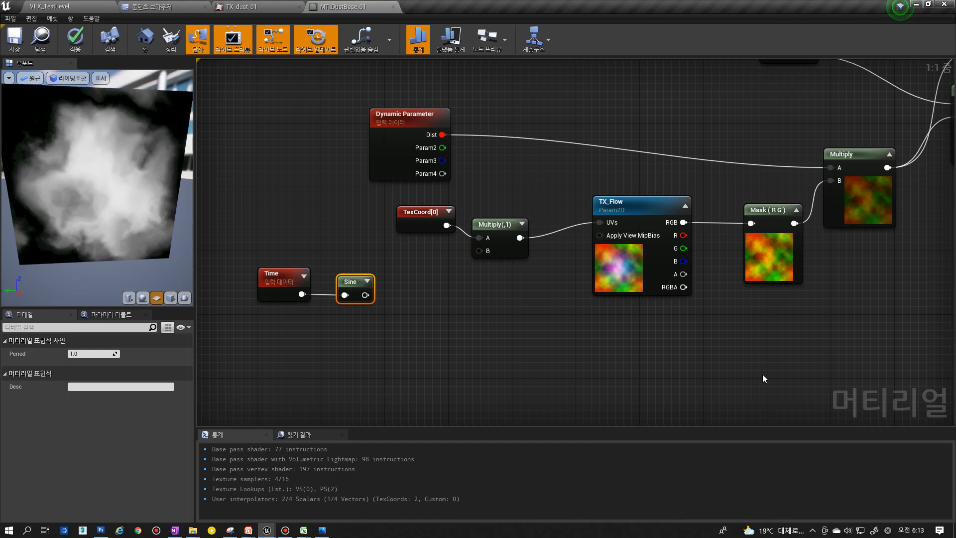
- Try driving the B input of the Multiply node before TX_Flow with Sine's output, and break that link again
{"action": "left_click_drag", "start_coordinate": [365, 295], "coordinate": [491, 250]}
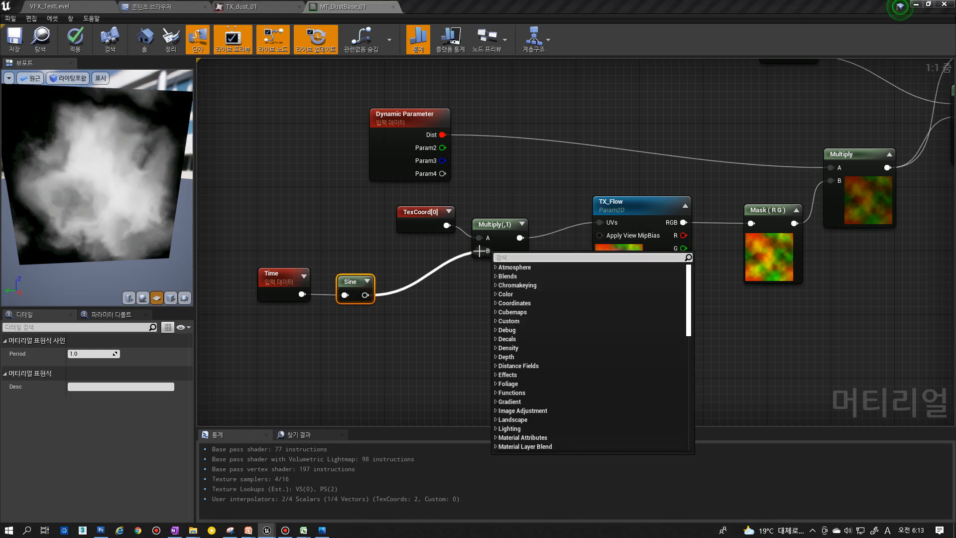
{"action": "left_click", "coordinate": [421, 295]}
{"action": "left_click_drag", "start_coordinate": [365, 295], "coordinate": [488, 258]}
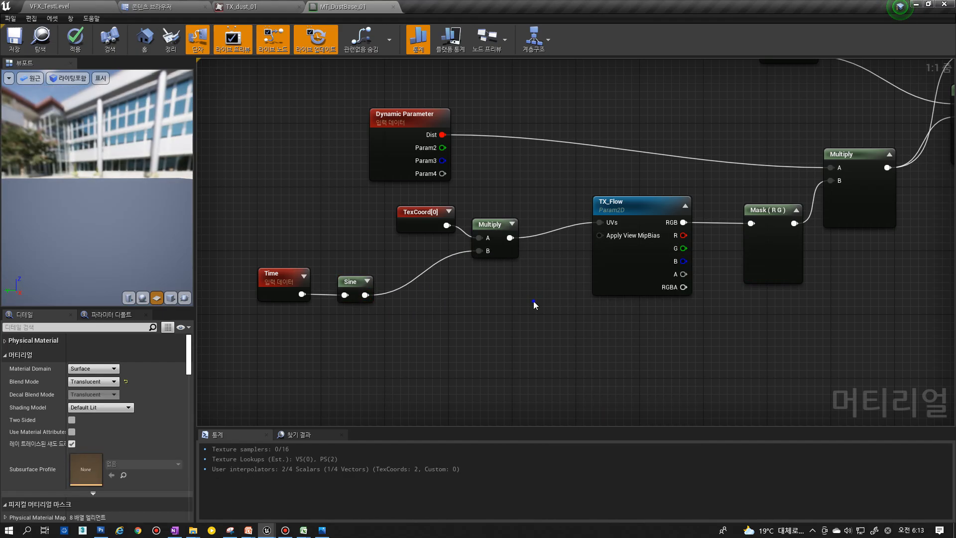
{"action": "right_click_drag", "start_coordinate": [533, 301], "coordinate": [473, 308]}
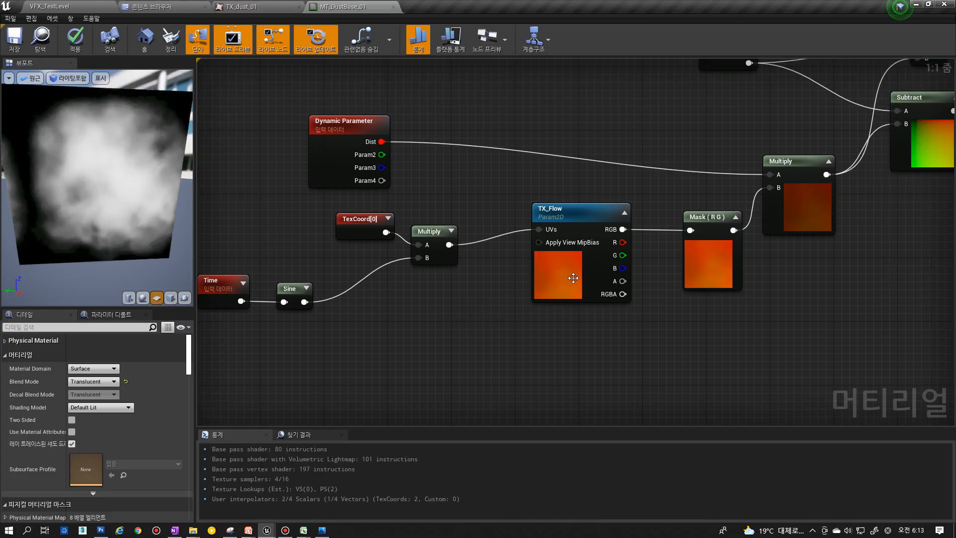
{"action": "left_click", "coordinate": [414, 258], "text": "alt"}
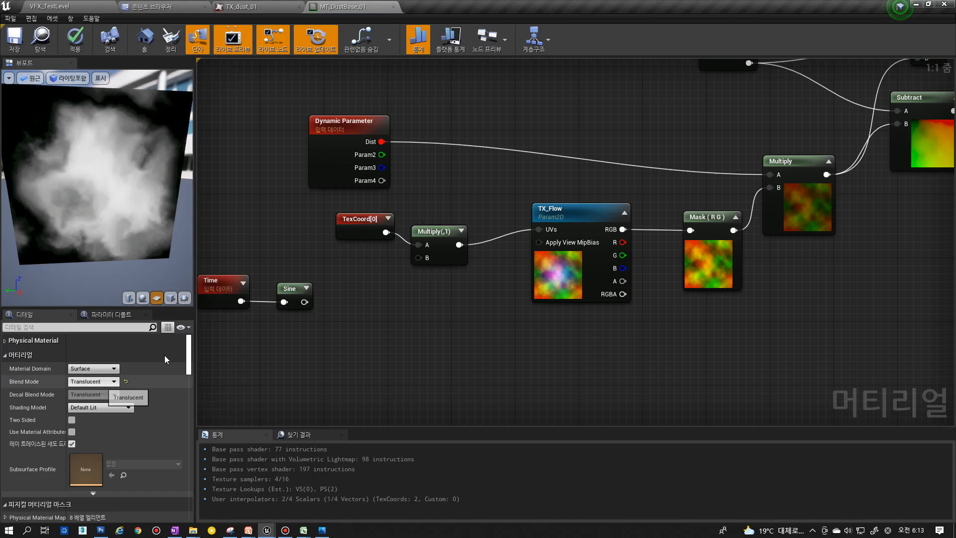
- Try Const B values of 0.2, 0.5, 2 and finally 5 on the Multiply node between TexCoord and TX_Flow
{"action": "left_click", "coordinate": [436, 231]}
{"action": "left_click", "coordinate": [94, 366]}
{"action": "type", "text": "0.2"}
{"action": "key", "text": "Return"}
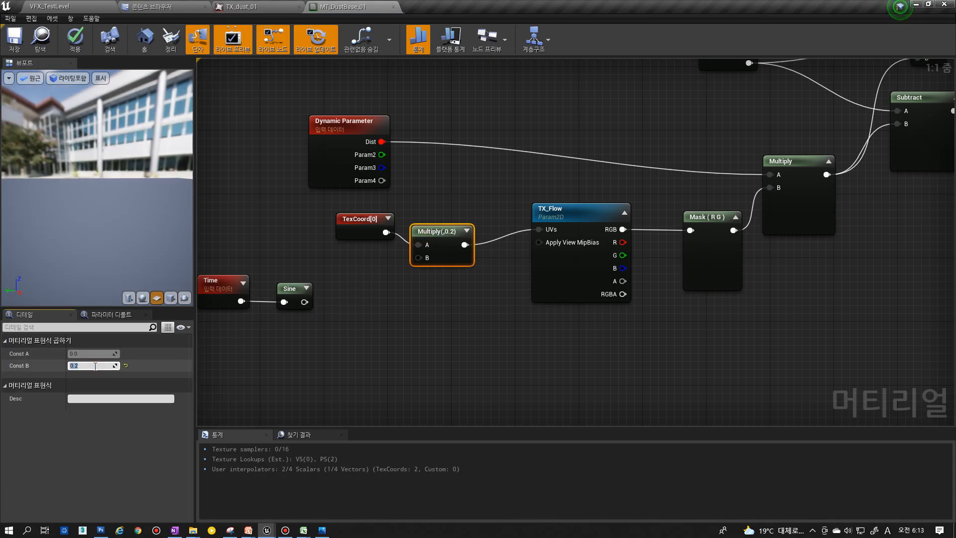
{"action": "type", "text": "0.5"}
{"action": "key", "text": "Return"}
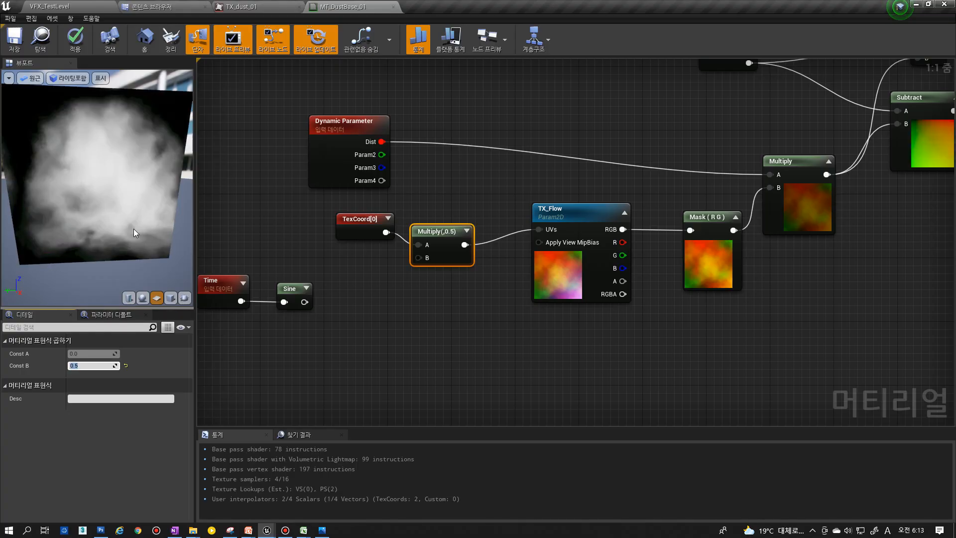
{"action": "type", "text": "2"}
{"action": "key", "text": "Return"}
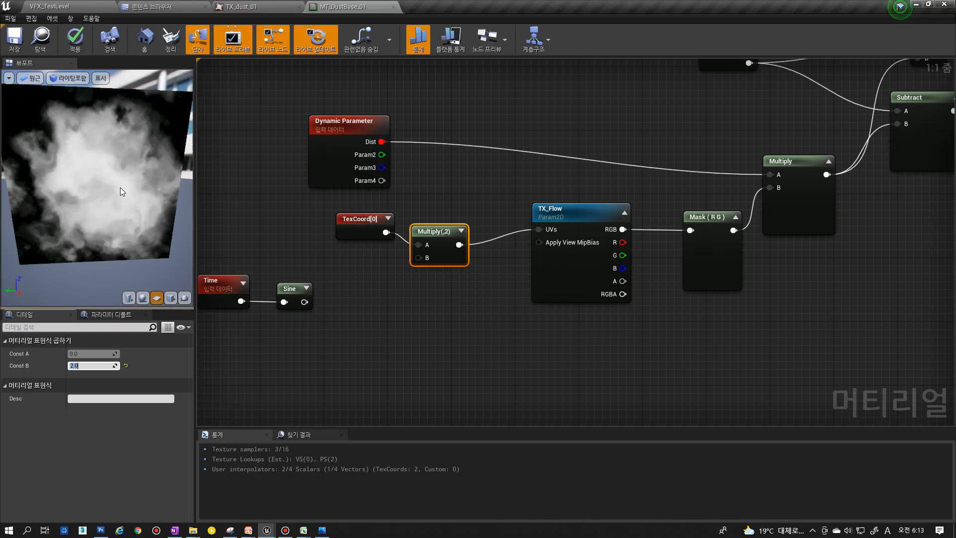
{"action": "type", "text": "5"}
{"action": "key", "text": "Return"}
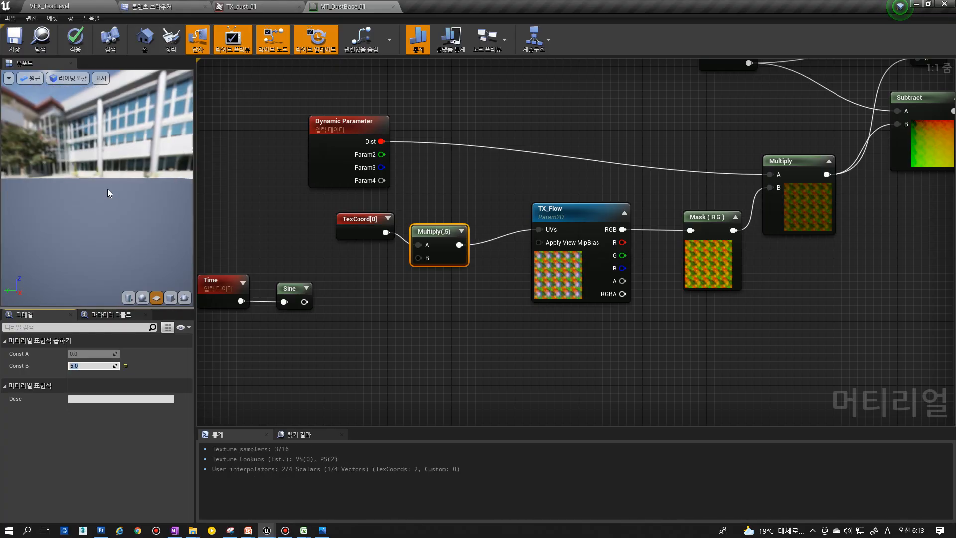
- Try Const B values of 2 and 1 on the Multiply node between TexCoord and TX_Flow
{"action": "type", "text": "2"}
{"action": "key", "text": "Return"}
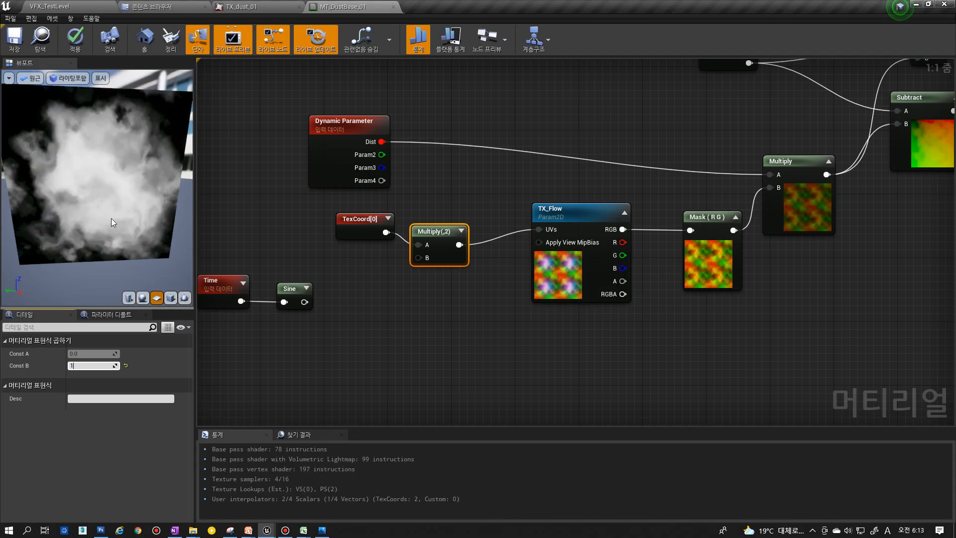
{"action": "type", "text": "1"}
{"action": "key", "text": "Return"}
- Delete the unused Time and Sine nodes below the TexCoord node
{"action": "left_click_drag", "start_coordinate": [329, 326], "coordinate": [233, 287]}
{"action": "key", "text": "Delete"}
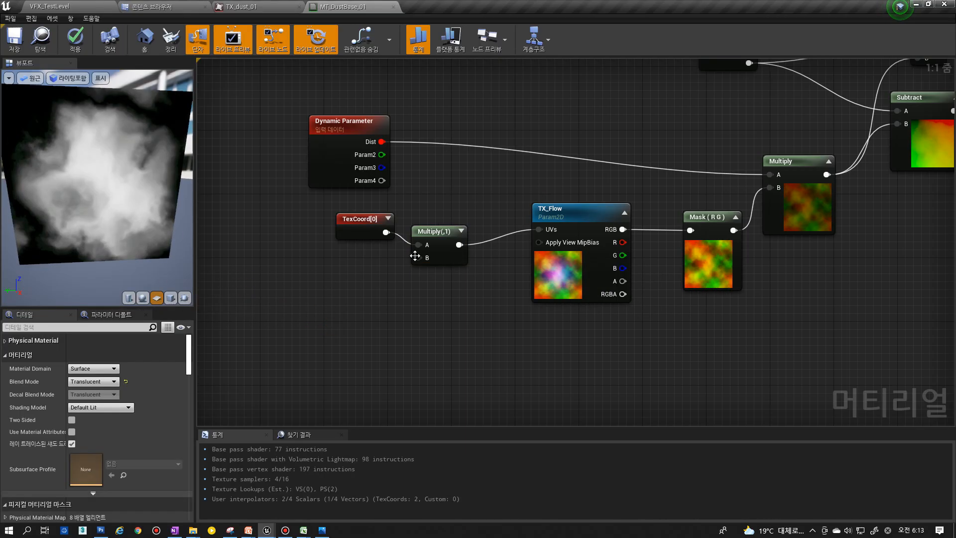
{"action": "left_click", "coordinate": [363, 230]}
- Start previewing the TX_Flow texture node in the material preview viewport
{"action": "left_click", "coordinate": [572, 248]}
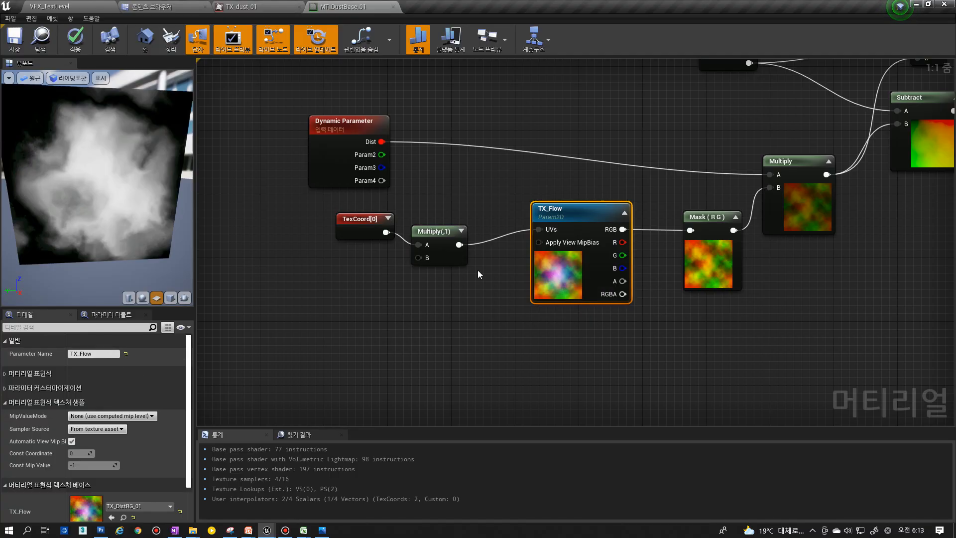
{"action": "right_click_drag", "start_coordinate": [558, 273], "coordinate": [531, 271]}
{"action": "right_click", "coordinate": [530, 269]}
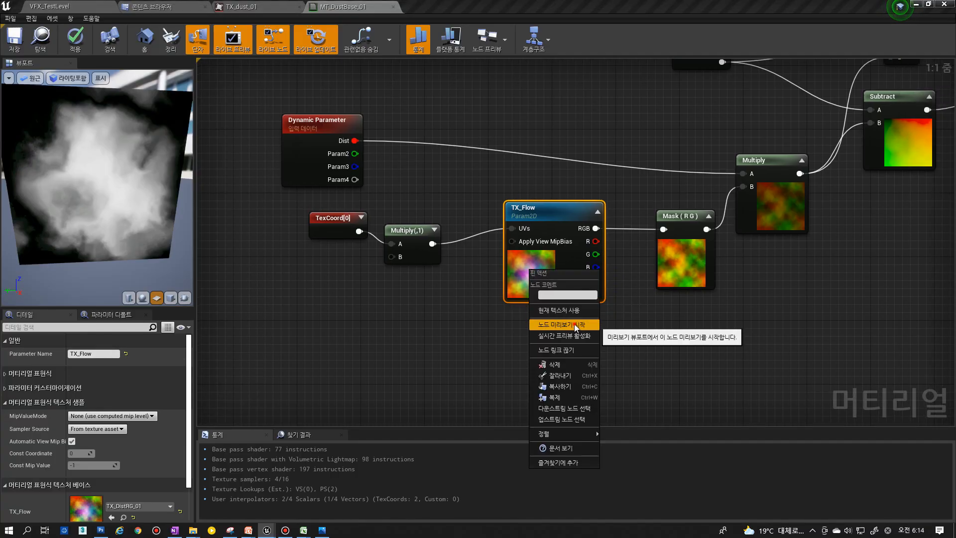
{"action": "left_click", "coordinate": [576, 325]}
- Try tiling the previewed flow texture with Const B values of 2, 3, 5 and 4 on the Multiply node before TX_Flow
{"action": "left_click", "coordinate": [411, 256]}
{"action": "left_click", "coordinate": [93, 366]}
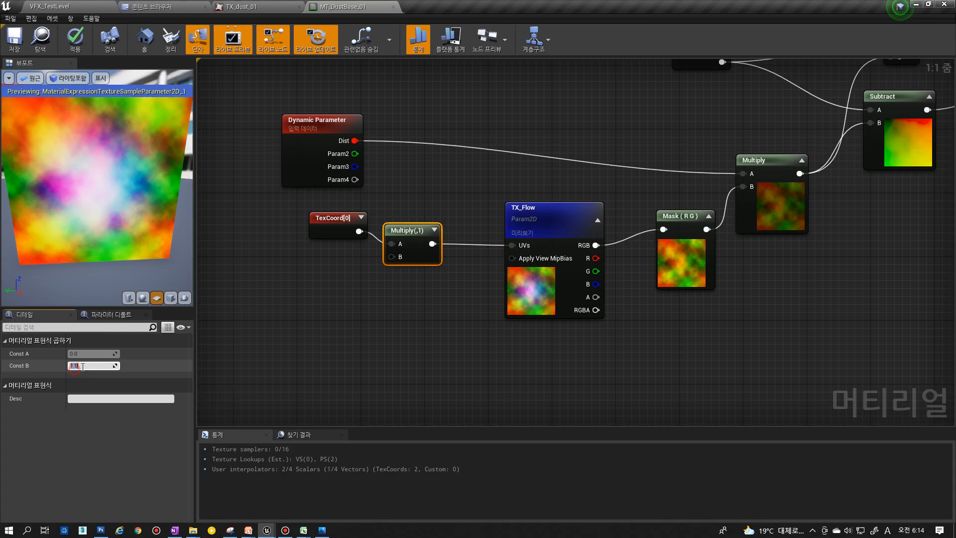
{"action": "type", "text": "2"}
{"action": "key", "text": "Return"}
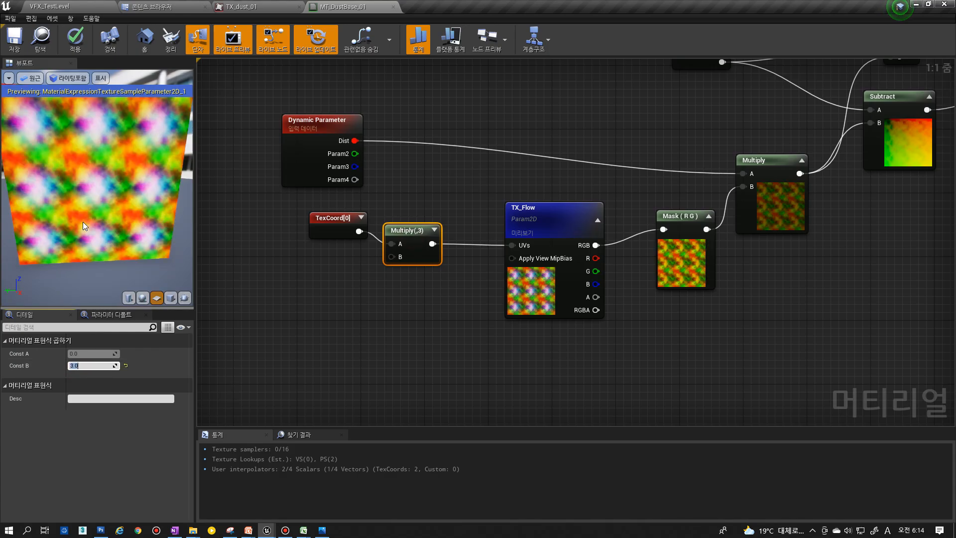
{"action": "type", "text": "5"}
{"action": "key", "text": "Return"}
{"action": "type", "text": "4"}
{"action": "key", "text": "Return"}
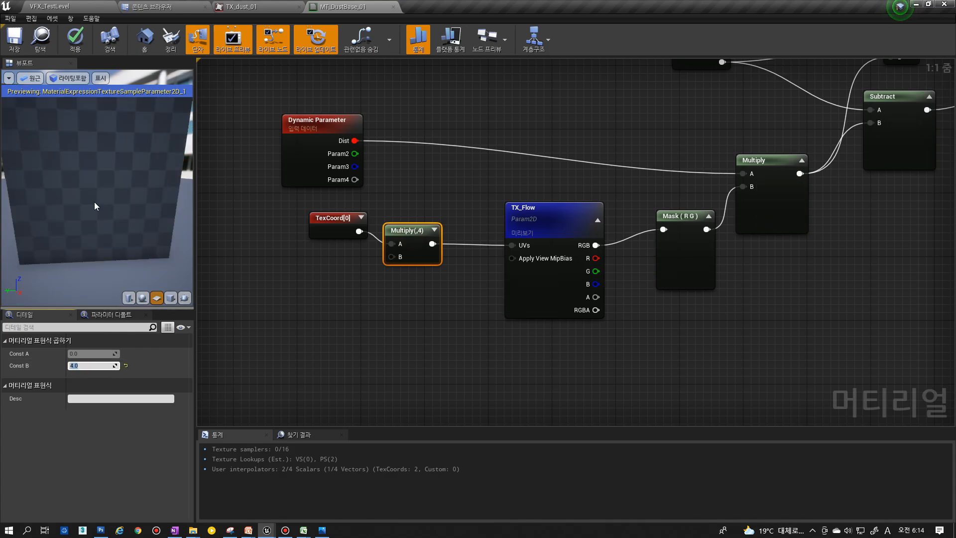
- Try Const B values of 0.5, 0.3, 0.4, 0.5, 0.6, 0.77 and finally 1 on the Multiply node before TX_Flow
{"action": "type", "text": ".5"}
{"action": "key", "text": "Return"}
{"action": "type", "text": ".3"}
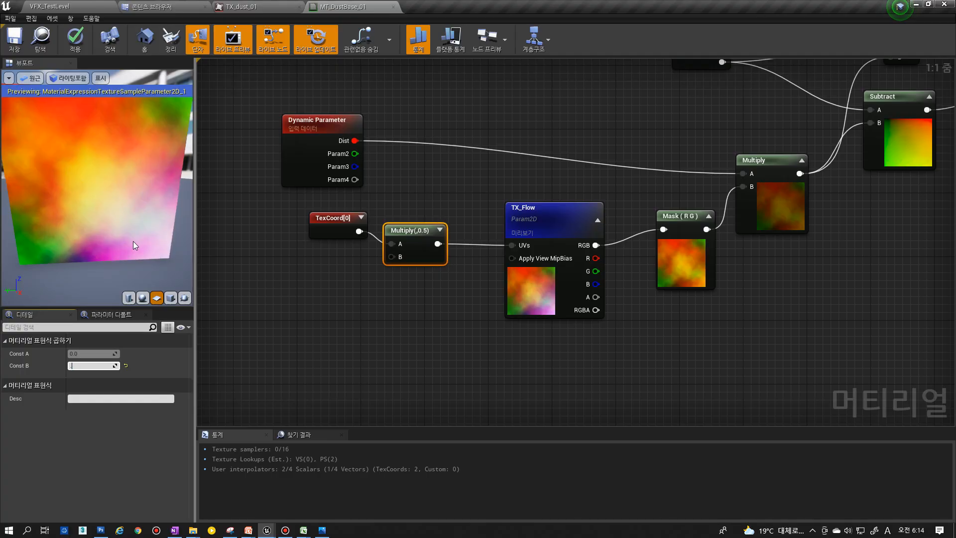
{"action": "key", "text": "Return"}
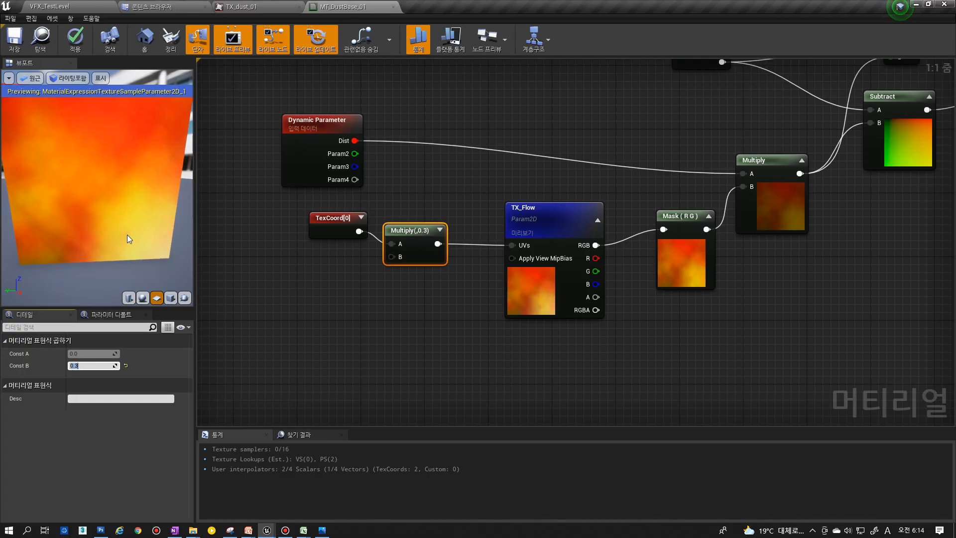
{"action": "type", "text": ".4"}
{"action": "key", "text": "Return"}
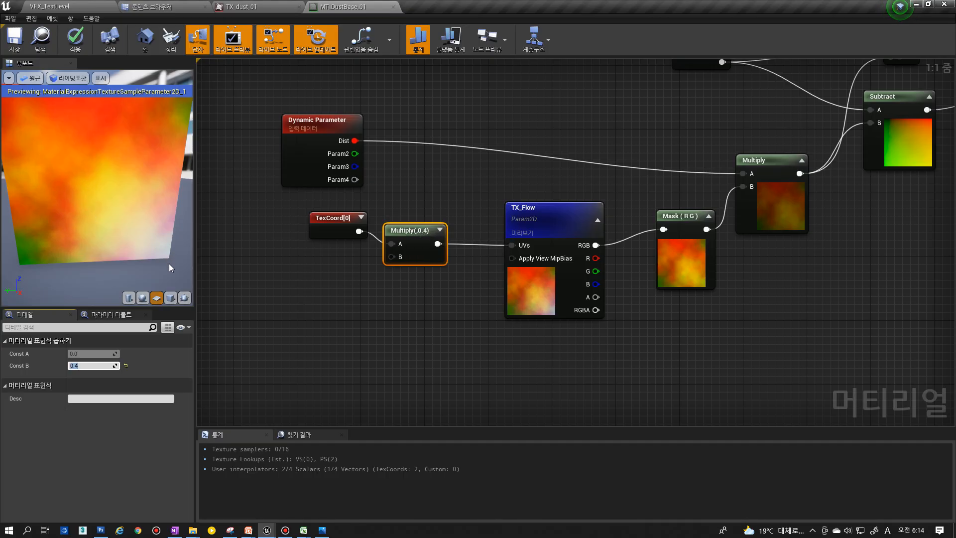
{"action": "type", "text": ".5"}
{"action": "key", "text": "Return"}
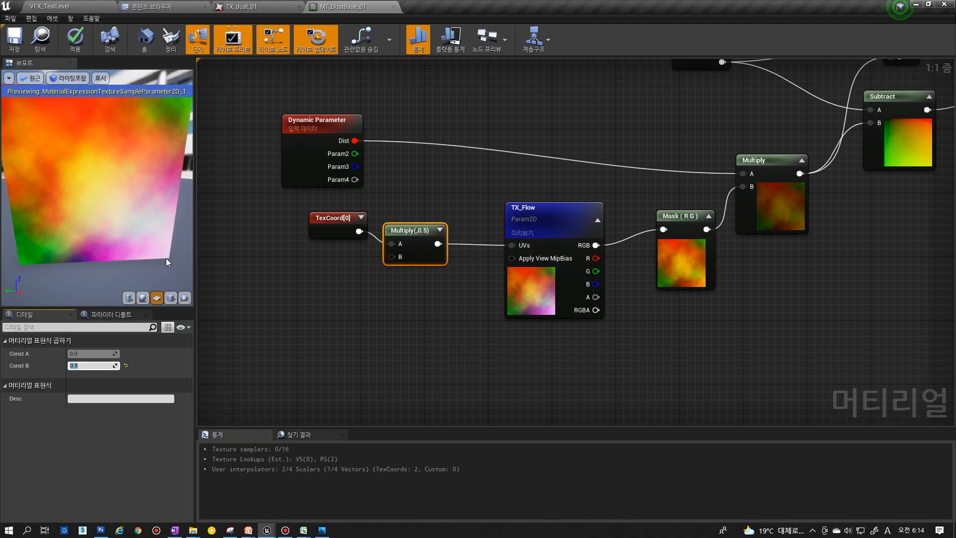
{"action": "type", "text": ".6"}
{"action": "key", "text": "Return"}
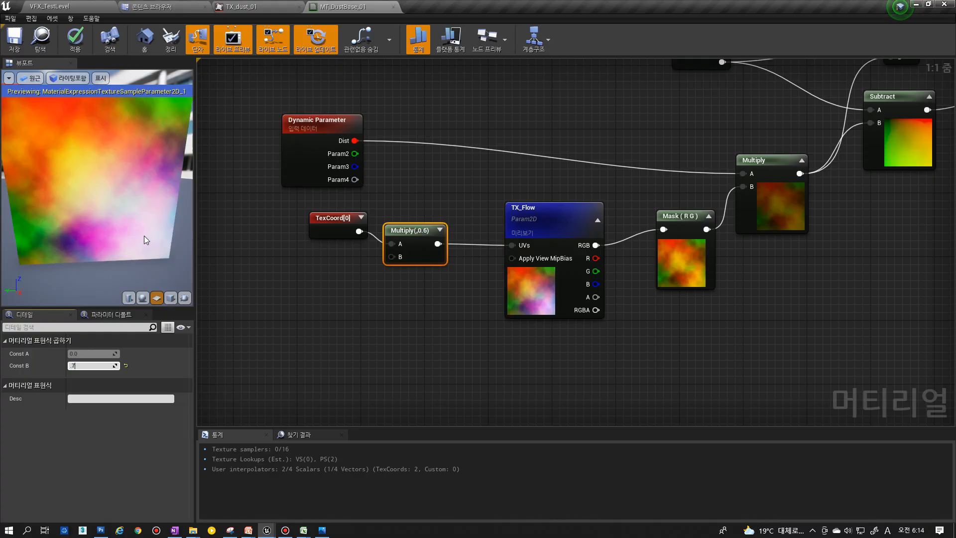
{"action": "type", "text": ".75"}
{"action": "key", "text": "Return"}
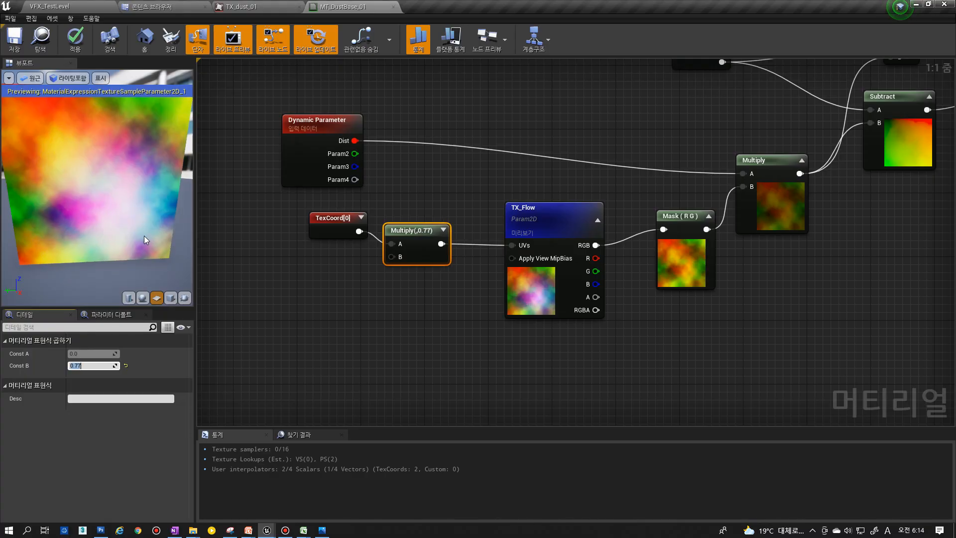
{"action": "type", "text": "1"}
{"action": "key", "text": "Return"}
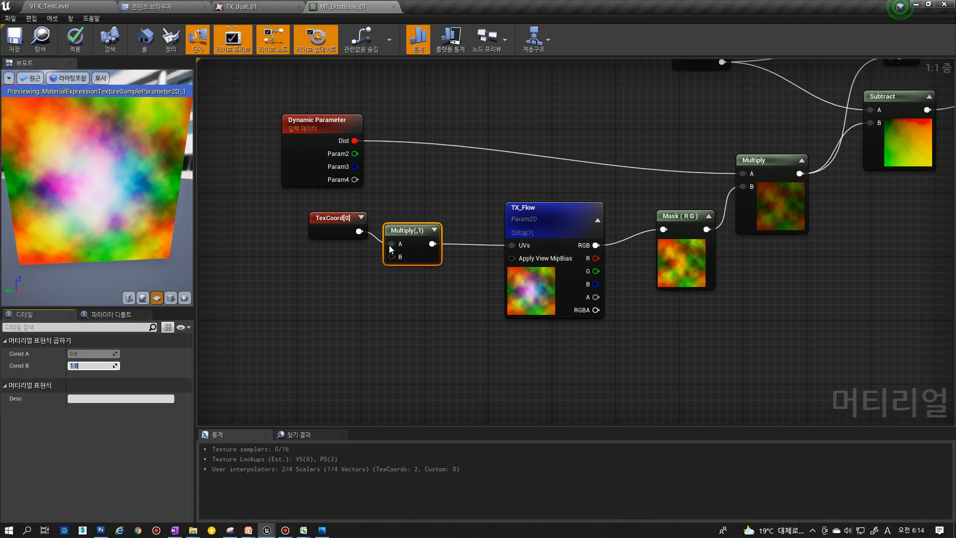
- Replace the TexCoord and Multiply nodes before TX_Flow with a ScaleUVsByCenter node whose UVs output feeds TX_Flow's UVs
{"action": "left_click_drag", "start_coordinate": [339, 271], "coordinate": [420, 222]}
{"action": "right_click_drag", "start_coordinate": [356, 246], "coordinate": [432, 262]}
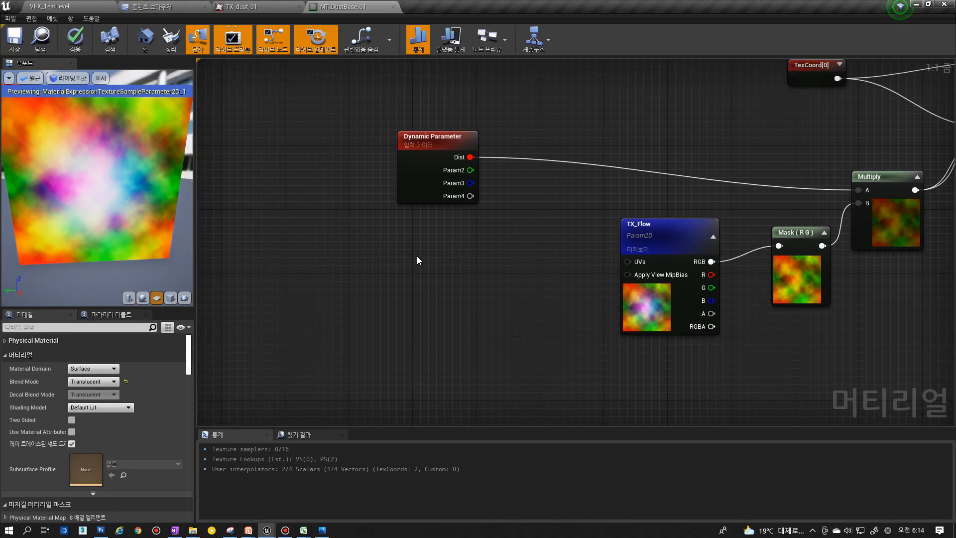
{"action": "right_click", "coordinate": [414, 252]}
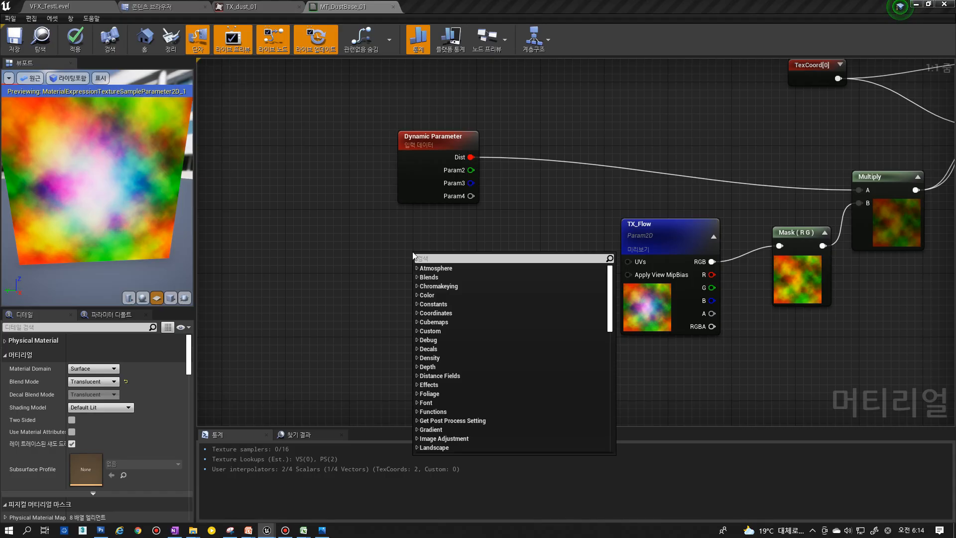
{"action": "type", "text": "scale"}
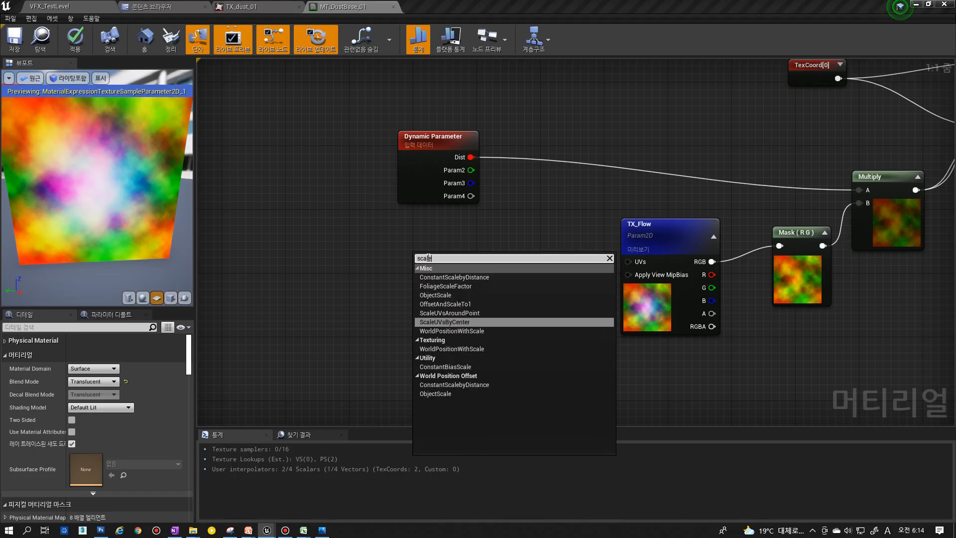
{"action": "left_click", "coordinate": [452, 322]}
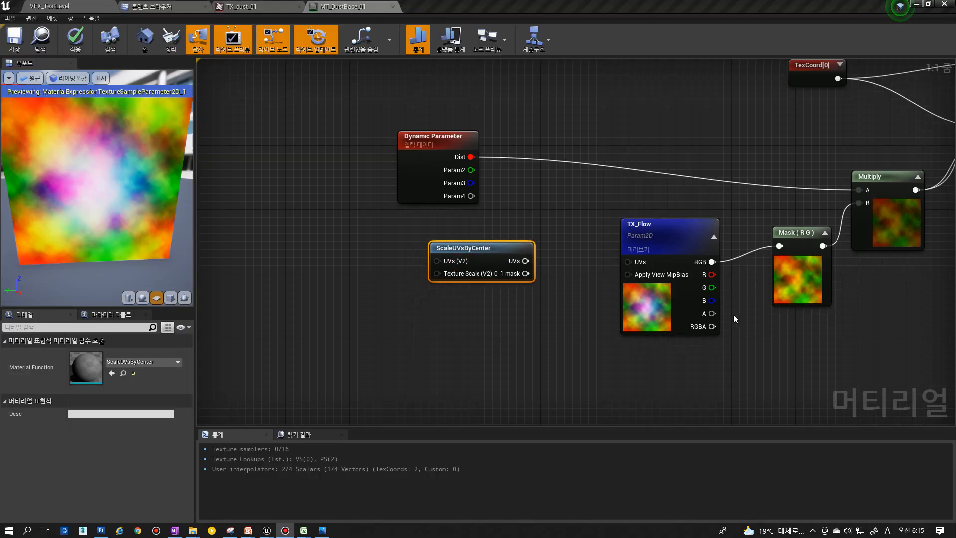
{"action": "left_click_drag", "start_coordinate": [456, 249], "coordinate": [479, 250]}
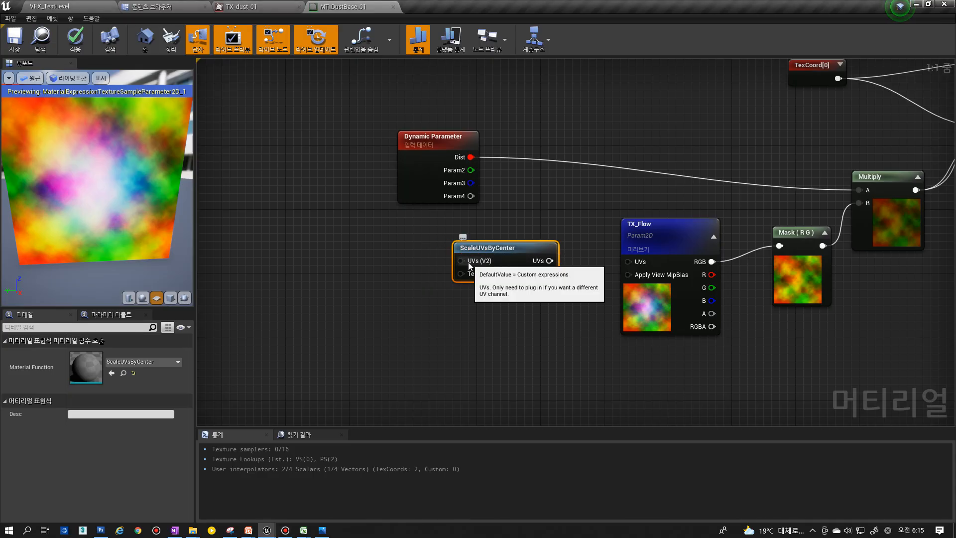
{"action": "mouse_move", "coordinate": [475, 278]}
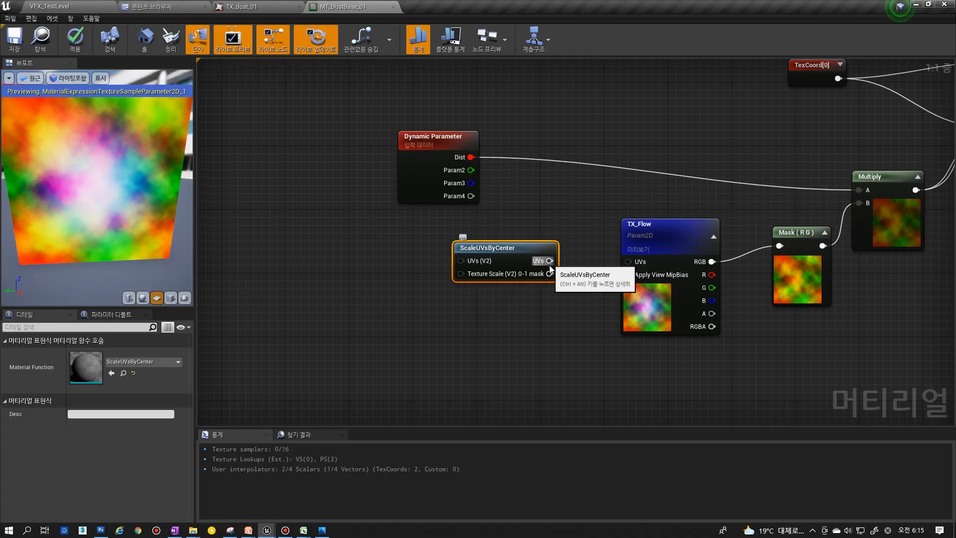
{"action": "left_click_drag", "start_coordinate": [548, 260], "coordinate": [625, 266]}
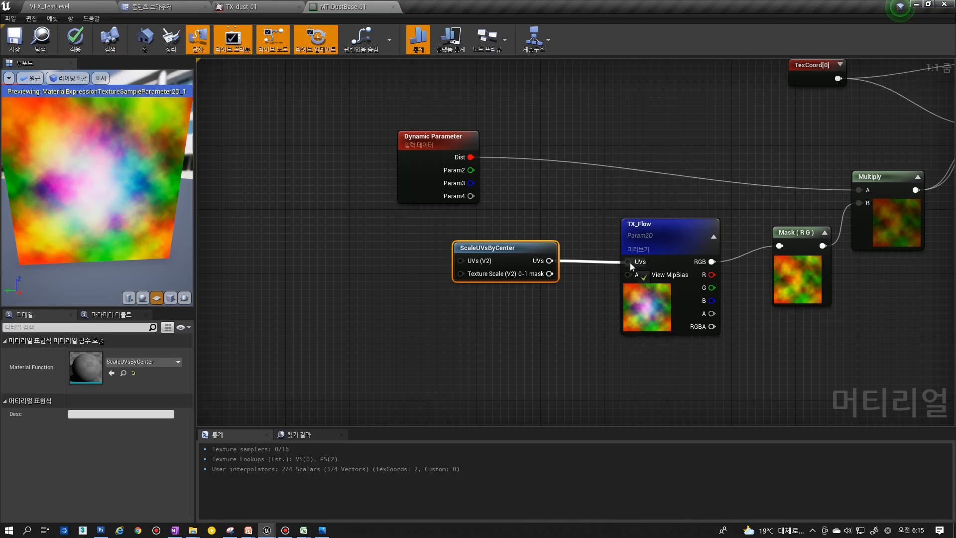
{"action": "left_click_drag", "start_coordinate": [629, 262], "coordinate": [630, 262]}
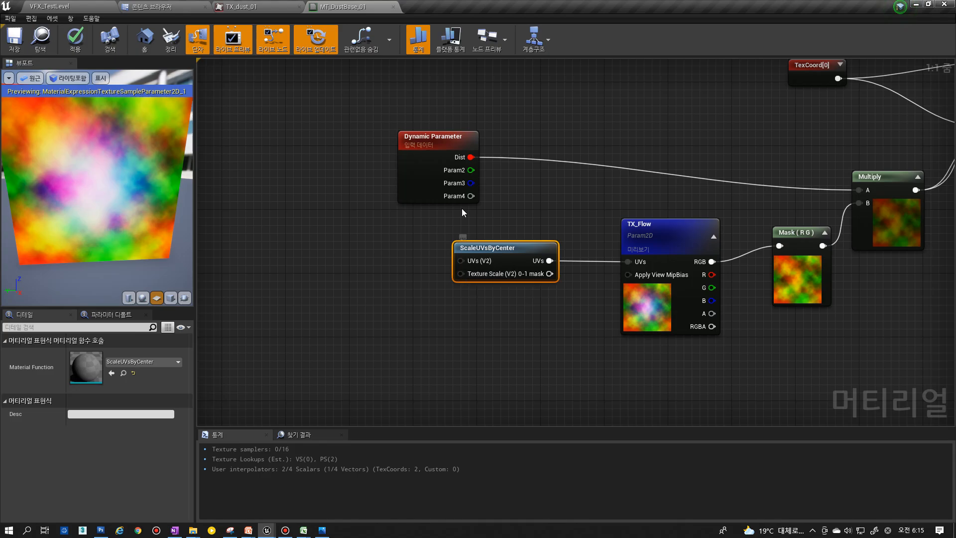
- Move Dynamic Parameter beside ScaleUVsByCenter, rename its second parameter UV_Scale and connect it to the Texture Scale input
{"action": "left_click_drag", "start_coordinate": [424, 180], "coordinate": [343, 250]}
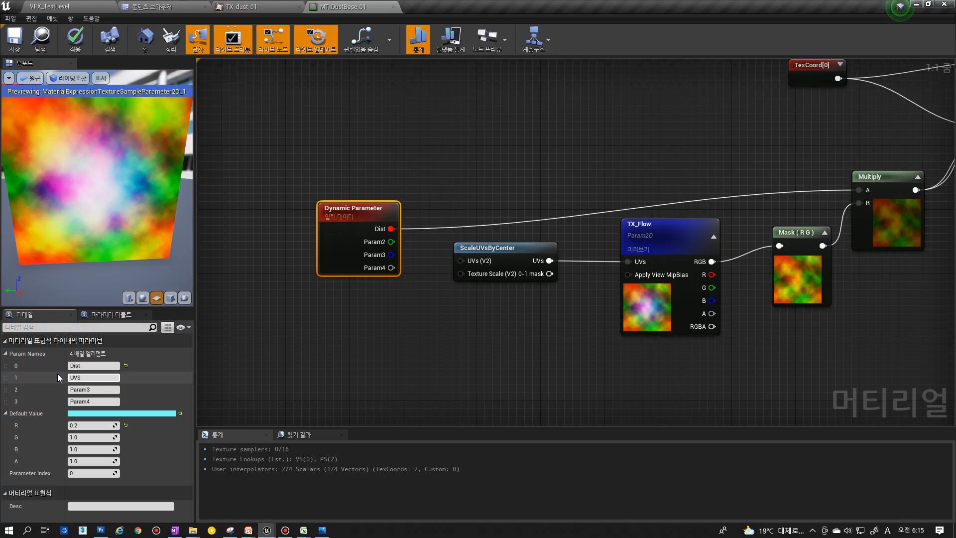
{"action": "type", "text": "UVScale_"}
{"action": "key", "text": "Return"}
{"action": "left_click_drag", "start_coordinate": [390, 243], "coordinate": [463, 275]}
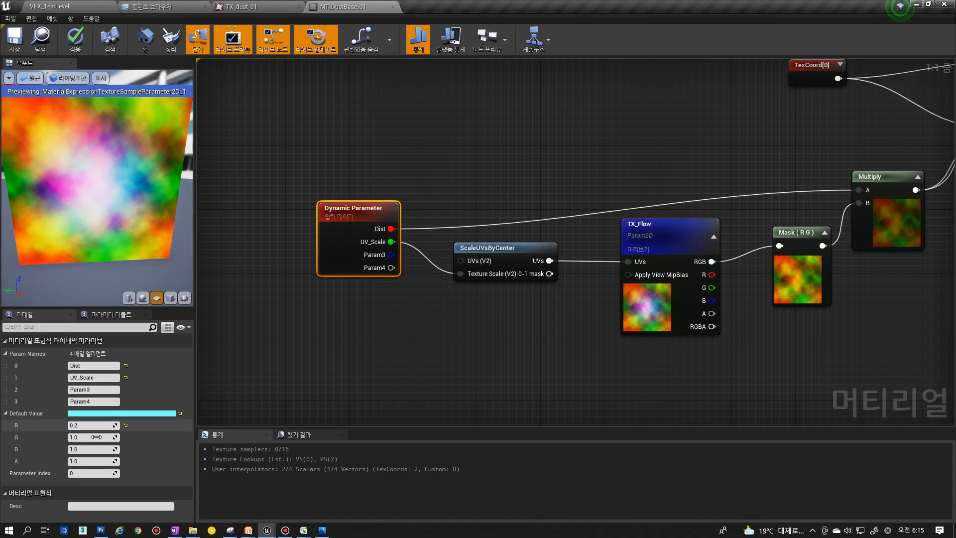
- Try a default value of about 0.36 for UV_Scale, the G channel of the Dynamic Parameter
{"action": "left_click_drag", "start_coordinate": [96, 437], "coordinate": [93, 438]}
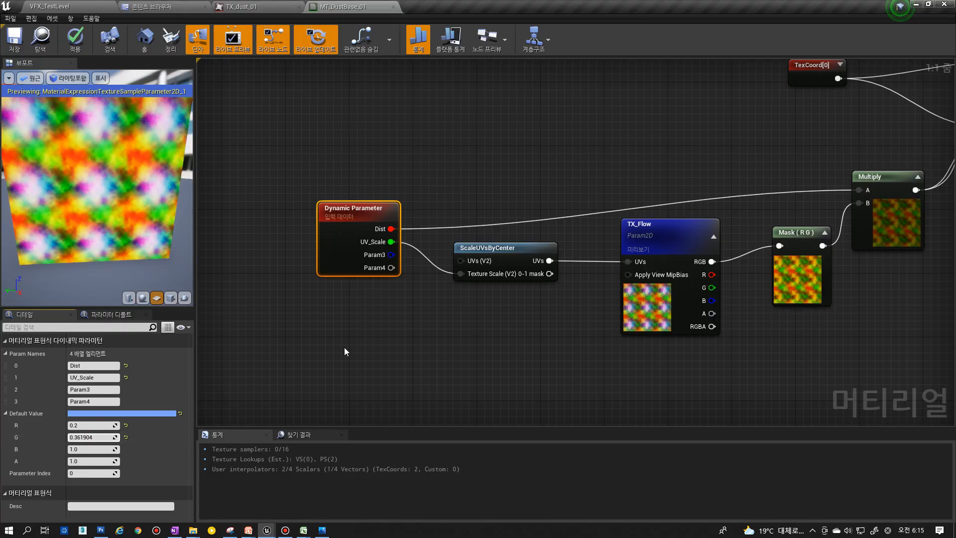
{"action": "left_click", "coordinate": [388, 326]}
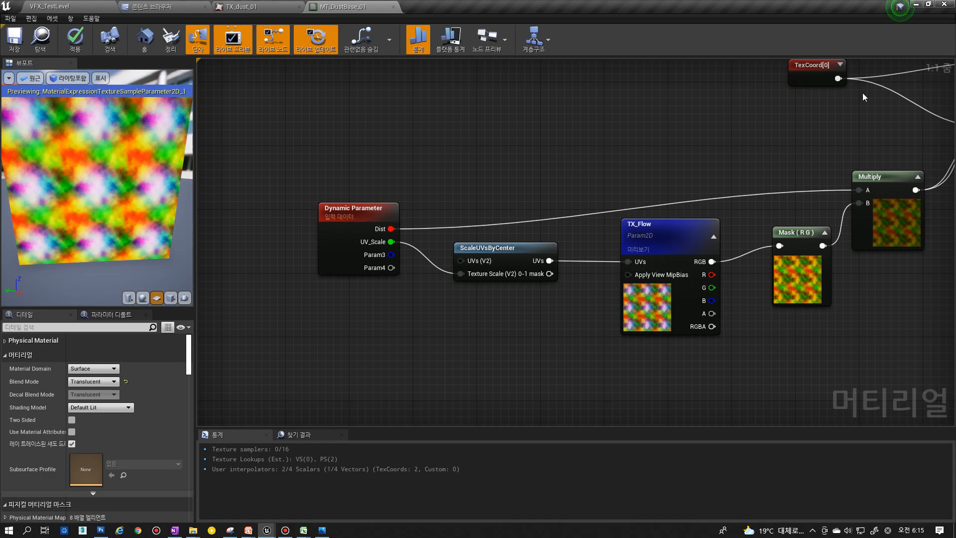
{"action": "right_click_drag", "start_coordinate": [862, 93], "coordinate": [795, 100]}
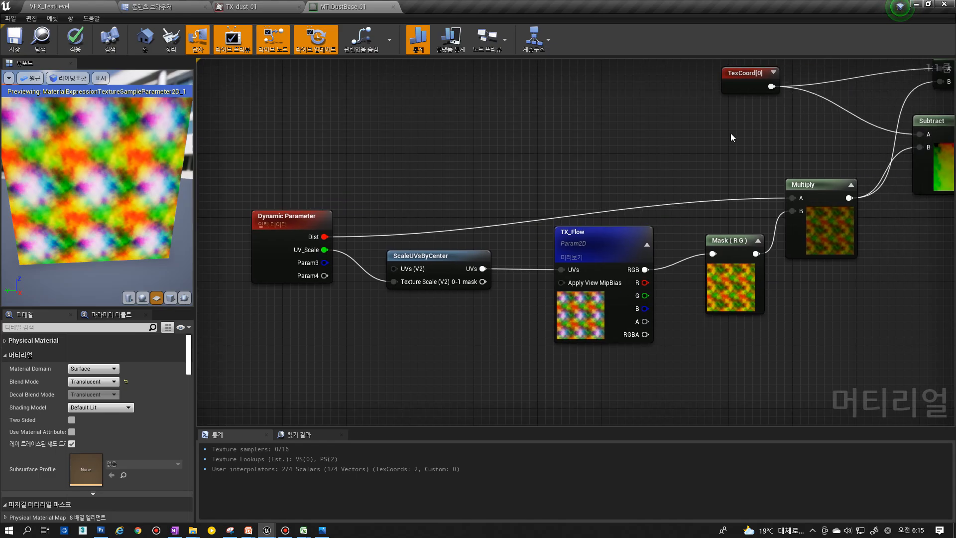
{"action": "left_click", "coordinate": [590, 320]}
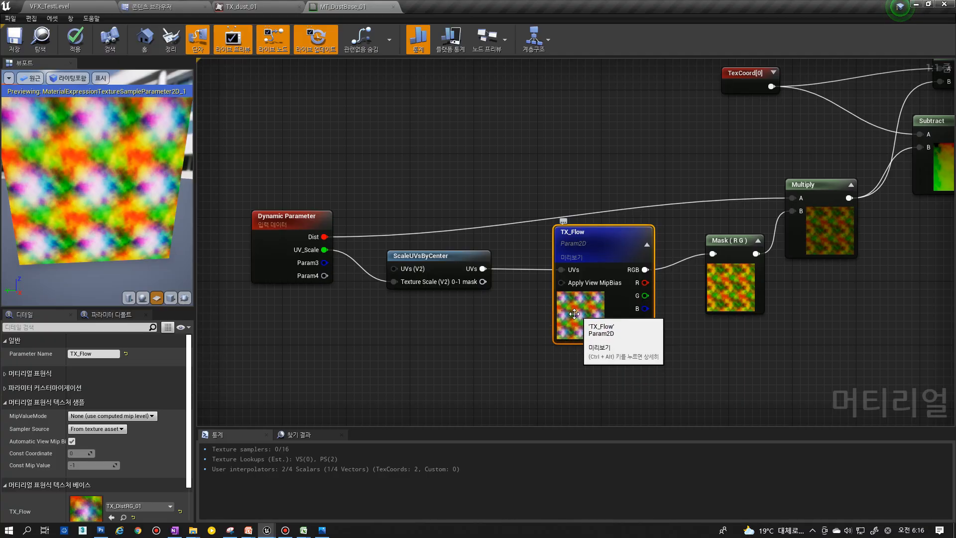
{"action": "left_click", "coordinate": [433, 261]}
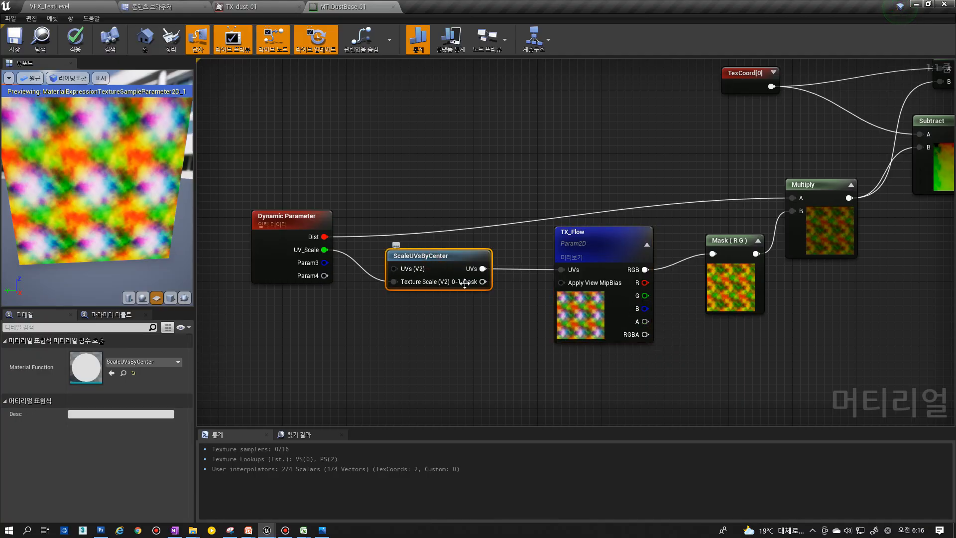
- Try UV_Scale default values of 0.1, 2, 3 and 4 on the Dynamic Parameter, and set G back to 1
{"action": "left_click", "coordinate": [284, 260]}
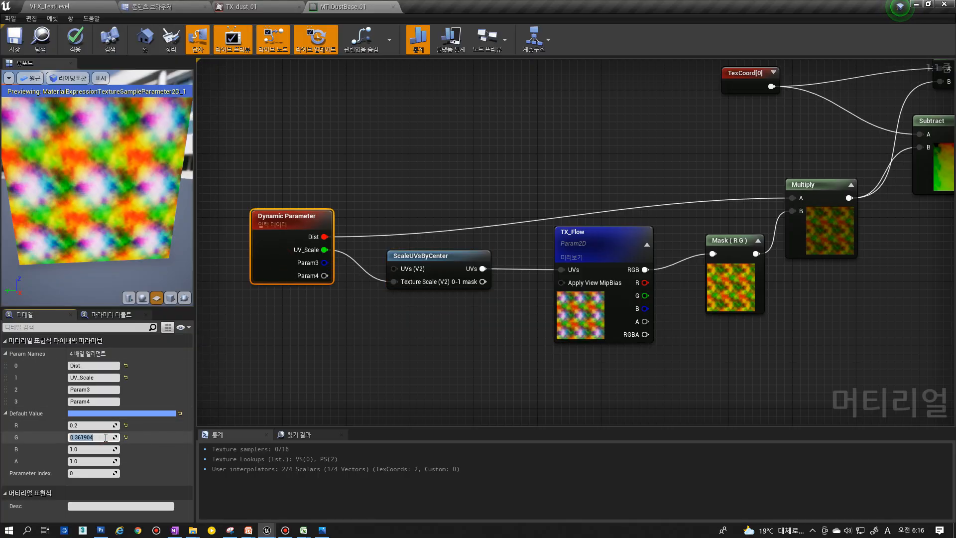
{"action": "type", "text": "0.1"}
{"action": "key", "text": "Return"}
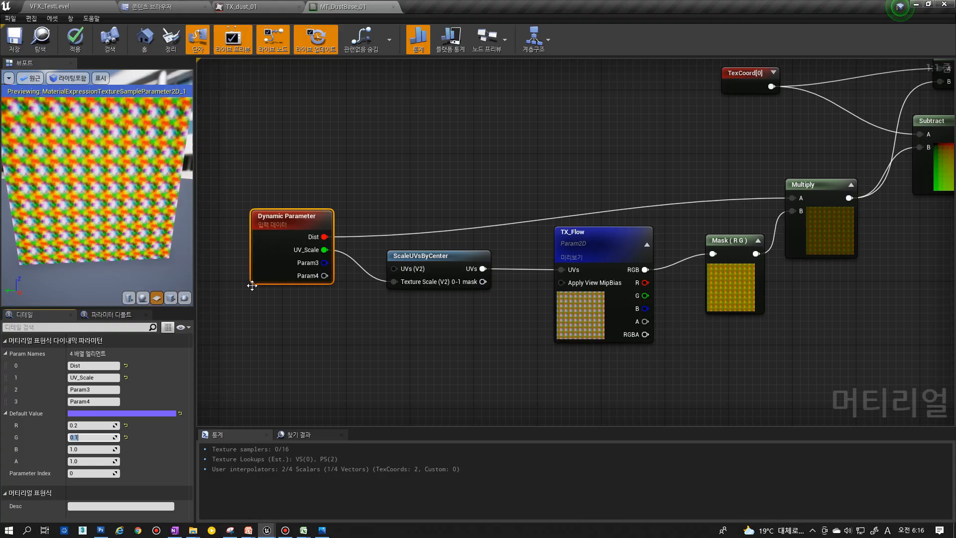
{"action": "type", "text": "2"}
{"action": "key", "text": "Return"}
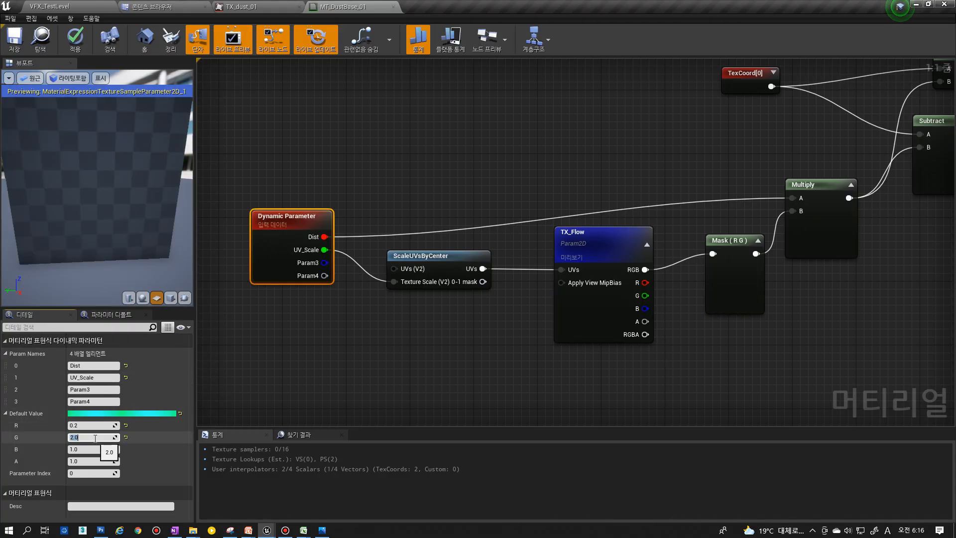
{"action": "type", "text": "3"}
{"action": "key", "text": "Return"}
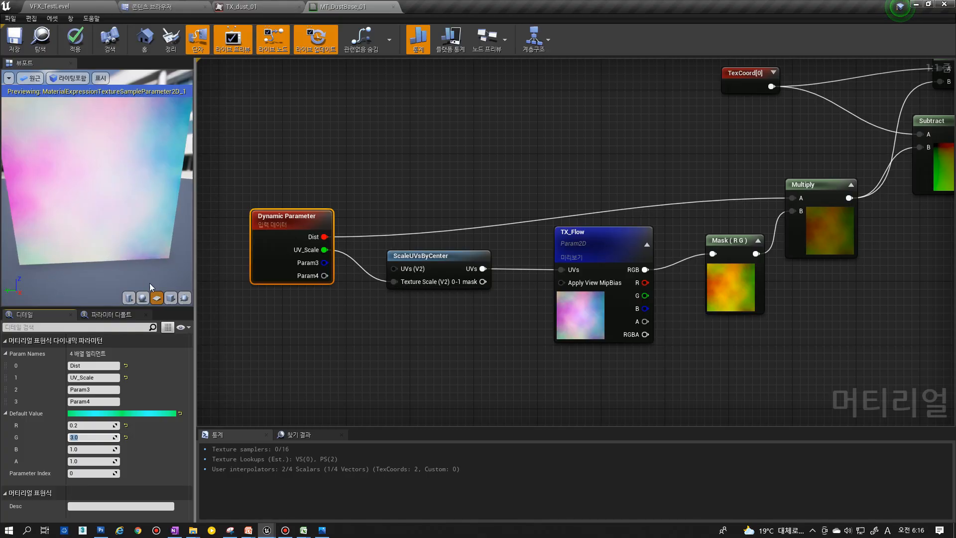
{"action": "type", "text": "4"}
{"action": "key", "text": "Return"}
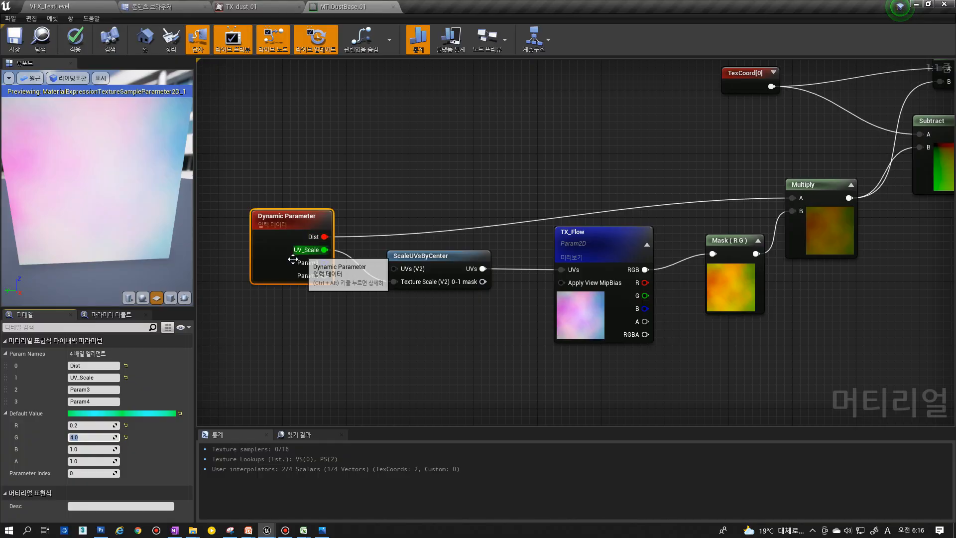
{"action": "type", "text": "1"}
{"action": "key", "text": "Return"}
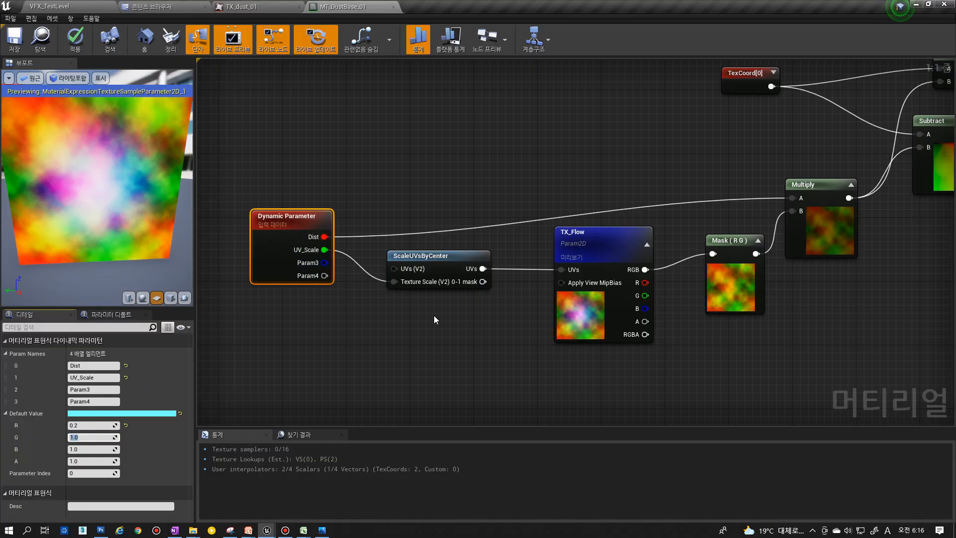
- Try a UV_Scale default value of 0.1 on the Dynamic Parameter, then restore it to 1
{"action": "type", "text": "0.1"}
{"action": "key", "text": "Return"}
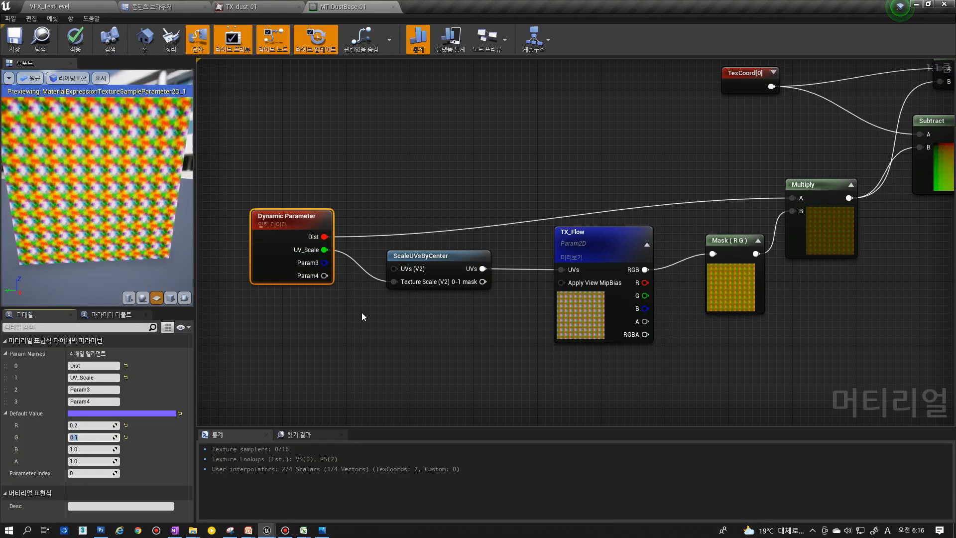
{"action": "type", "text": "1"}
{"action": "key", "text": "Return"}
- Add a Time node feeding a Sine node below Dynamic Parameter and connect Sine to ScaleUVsByCenter's Texture Scale input
{"action": "right_click", "coordinate": [280, 327]}
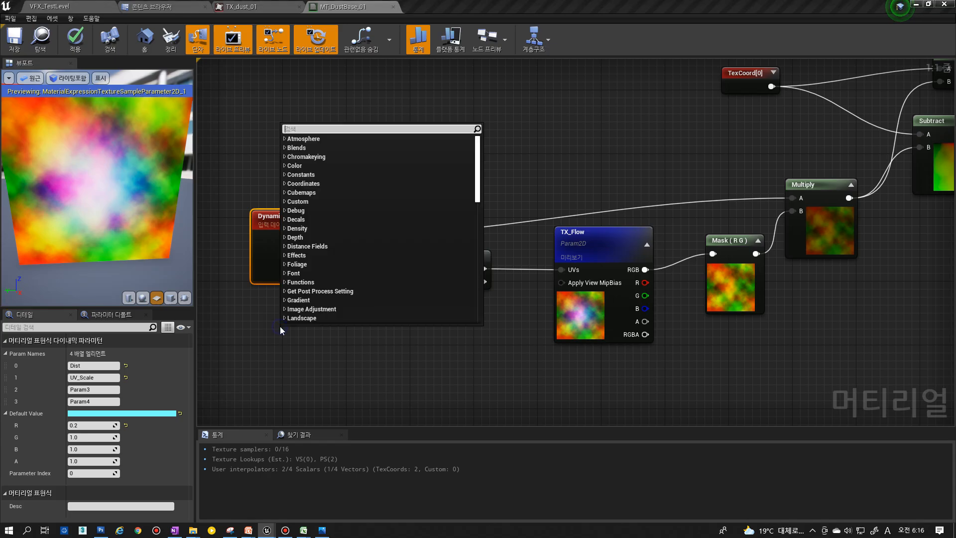
{"action": "type", "text": "time"}
{"action": "key", "text": "Return"}
{"action": "left_click_drag", "start_coordinate": [328, 352], "coordinate": [394, 282]}
{"action": "type", "text": "sine"}
{"action": "key", "text": "Return"}
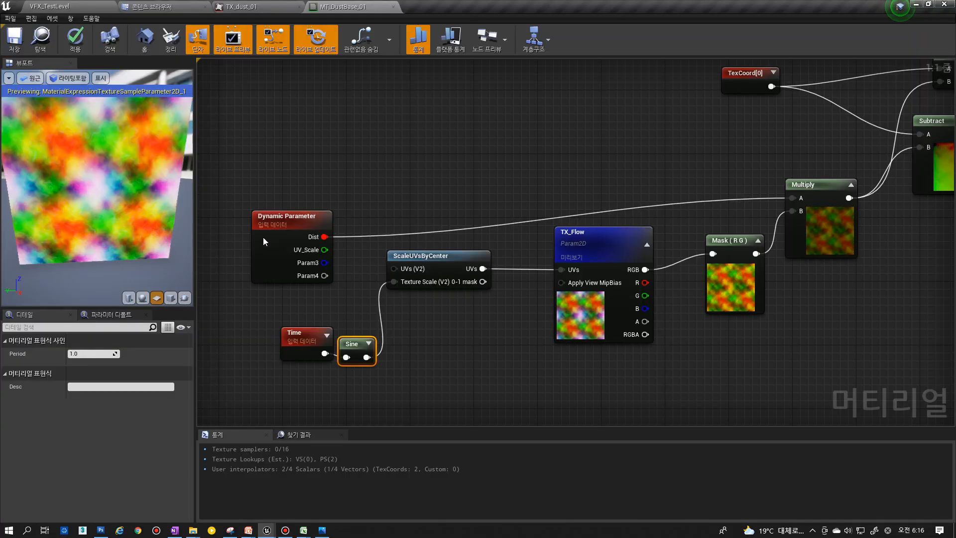
- Stop previewing the TX_Flow node and check the animated dust distortion in the material preview
{"action": "right_click_drag", "start_coordinate": [725, 264], "coordinate": [486, 286]}
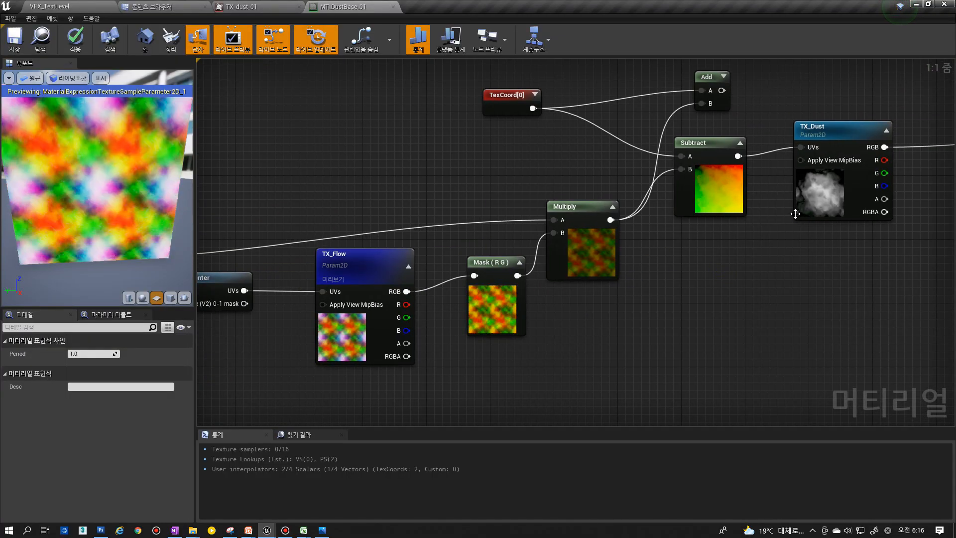
{"action": "right_click", "coordinate": [829, 211]}
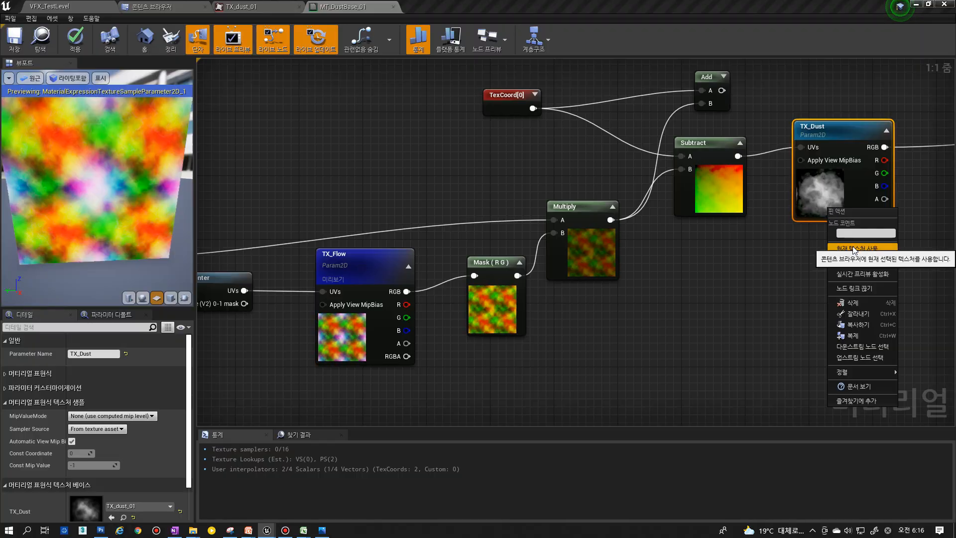
{"action": "left_click", "coordinate": [749, 256]}
{"action": "right_click_drag", "start_coordinate": [644, 263], "coordinate": [794, 221]}
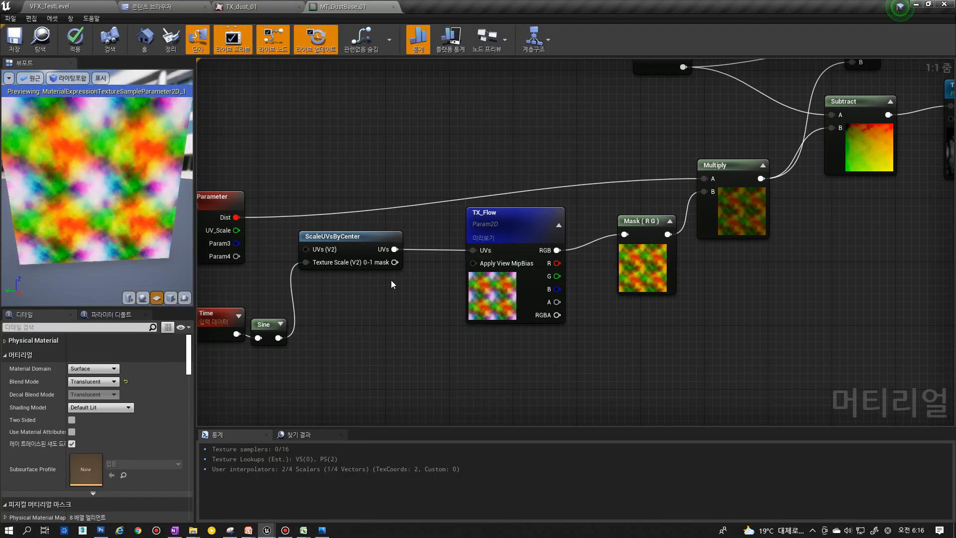
{"action": "right_click", "coordinate": [494, 262]}
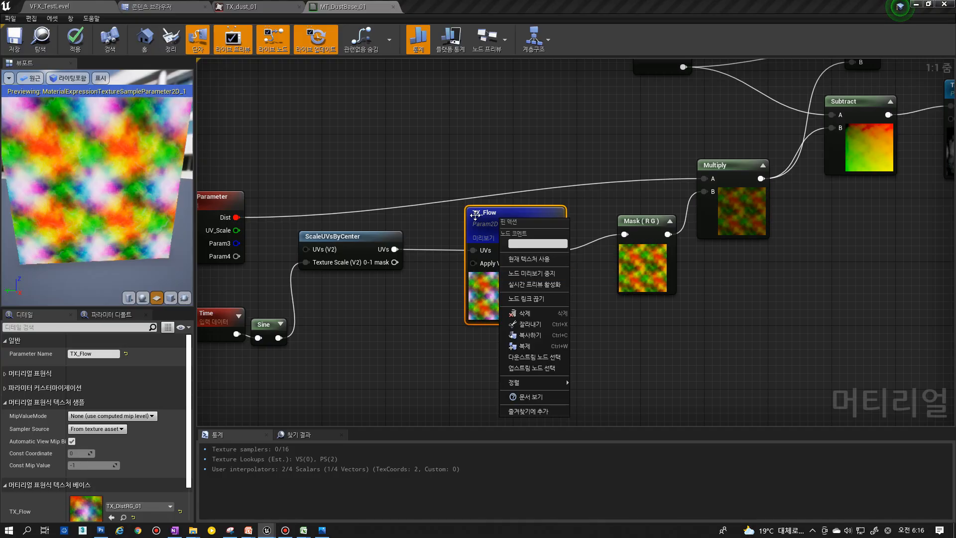
{"action": "left_click", "coordinate": [526, 277]}
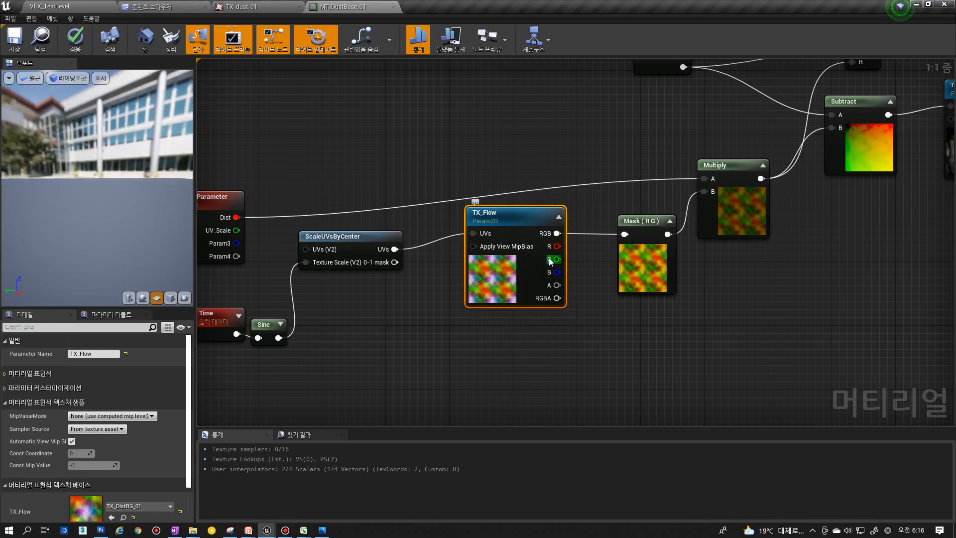
{"action": "right_click_drag", "start_coordinate": [895, 210], "coordinate": [651, 237]}
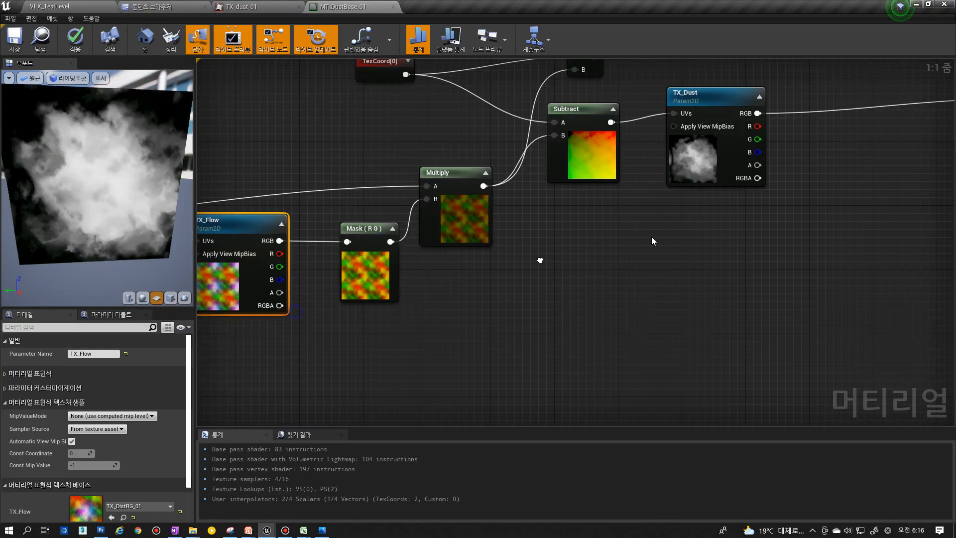
{"action": "right_click_drag", "start_coordinate": [288, 315], "coordinate": [645, 255]}
{"action": "left_click", "coordinate": [110, 204]}
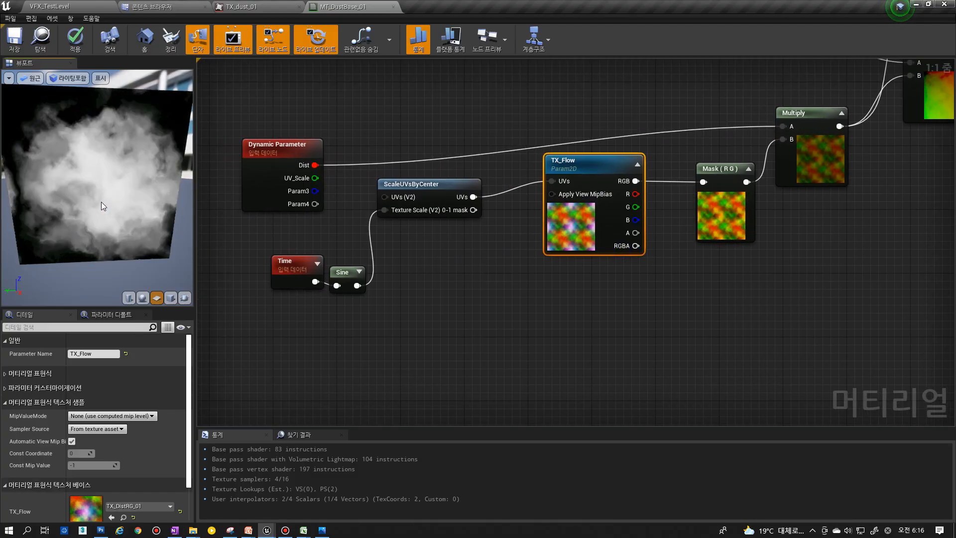
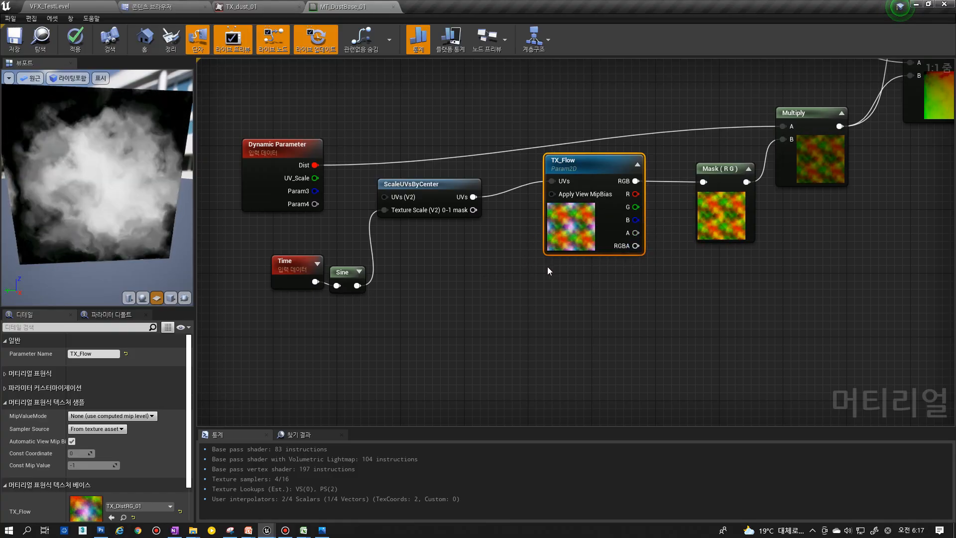
- Reconnect the Dynamic Parameter's UV_Scale output to ScaleUVsByCenter's Texture Scale input in place of Sine
{"action": "right_click_drag", "start_coordinate": [548, 267], "coordinate": [604, 285]}
{"action": "left_click_drag", "start_coordinate": [372, 200], "coordinate": [443, 228]}
{"action": "left_click", "coordinate": [329, 205]}
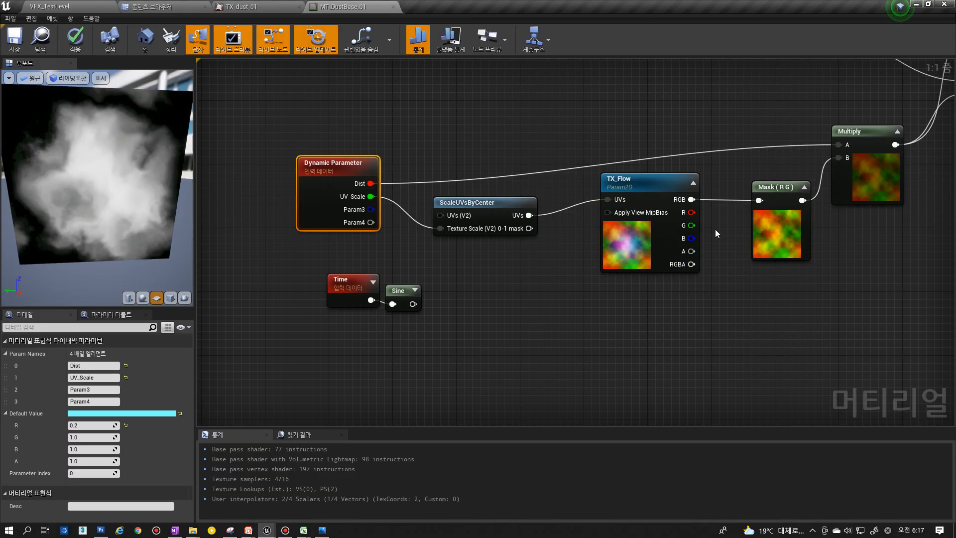
- Select the whole node network except the output node and move it farther away from MT_DustBase_01's output node
{"action": "right_click_drag", "start_coordinate": [715, 229], "coordinate": [530, 265]}
{"action": "right_click_drag", "start_coordinate": [816, 237], "coordinate": [691, 256]}
{"action": "right_click_drag", "start_coordinate": [623, 205], "coordinate": [872, 217]}
{"action": "right_click", "coordinate": [872, 217]}
{"action": "key", "text": "Escape"}
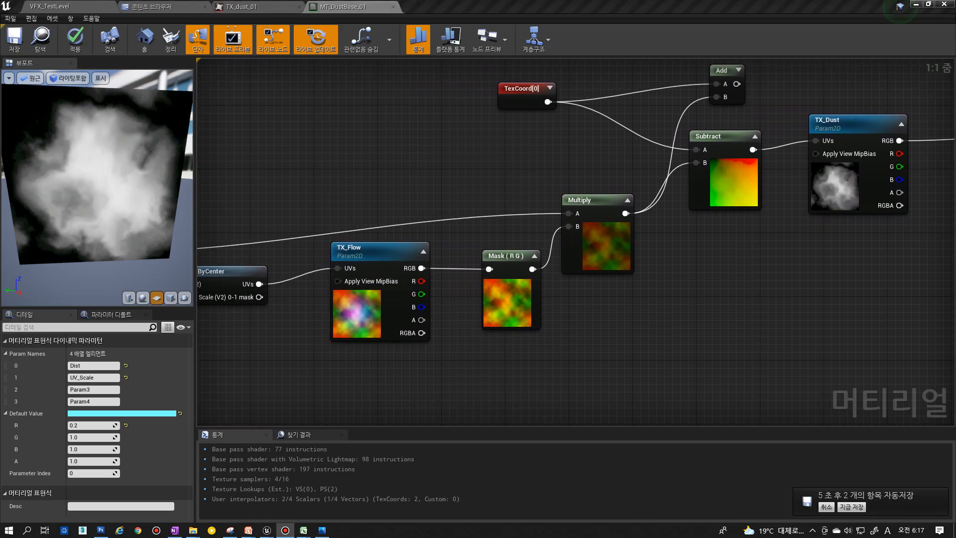
{"action": "right_click_drag", "start_coordinate": [801, 289], "coordinate": [610, 272]}
{"action": "right_click_drag", "start_coordinate": [783, 245], "coordinate": [533, 199]}
{"action": "scroll", "coordinate": [533, 199], "scroll_direction": "down", "scroll_amount": 4}
{"action": "left_click_drag", "start_coordinate": [725, 384], "coordinate": [247, 138]}
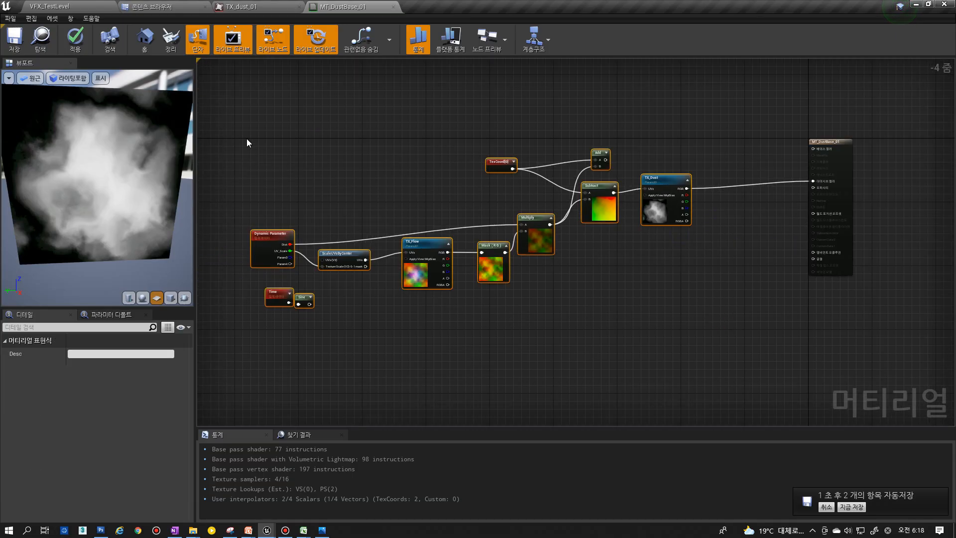
{"action": "left_click_drag", "start_coordinate": [672, 217], "coordinate": [636, 161]}
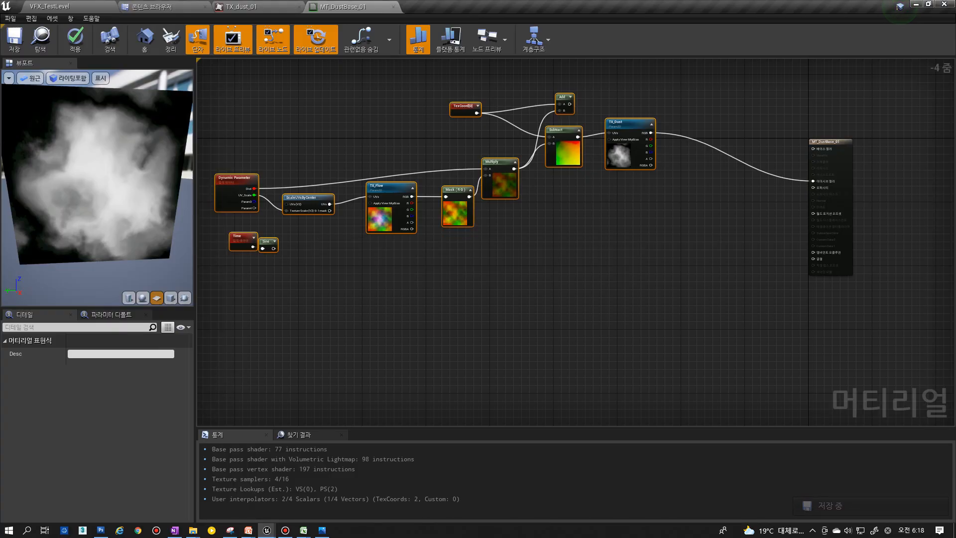
{"action": "left_click", "coordinate": [440, 271]}
- Open the MT_SphereMask_01 material from the Material folder and bring its SphereMask node chain into view
{"action": "left_click", "coordinate": [37, 39]}
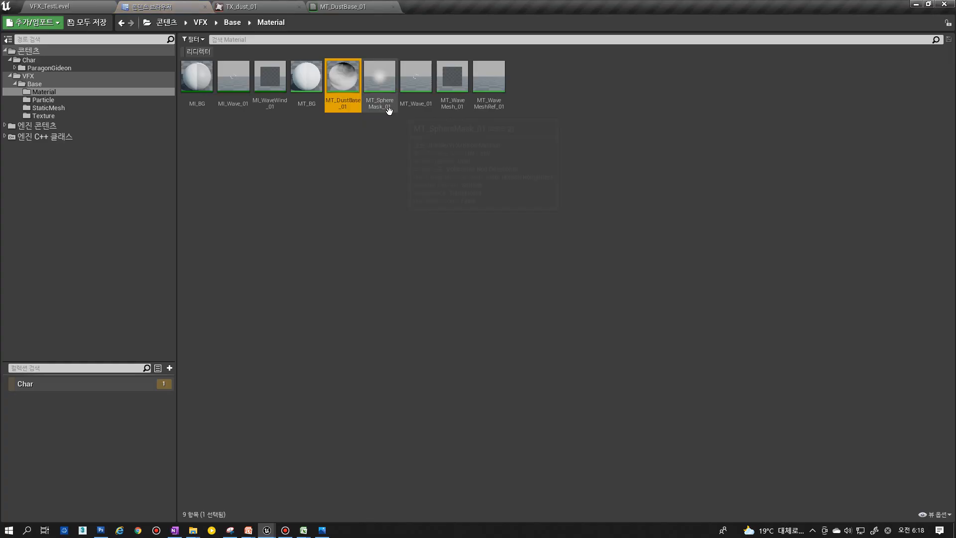
{"action": "mouse_move", "coordinate": [389, 110]}
{"action": "double_click", "coordinate": [383, 85]}
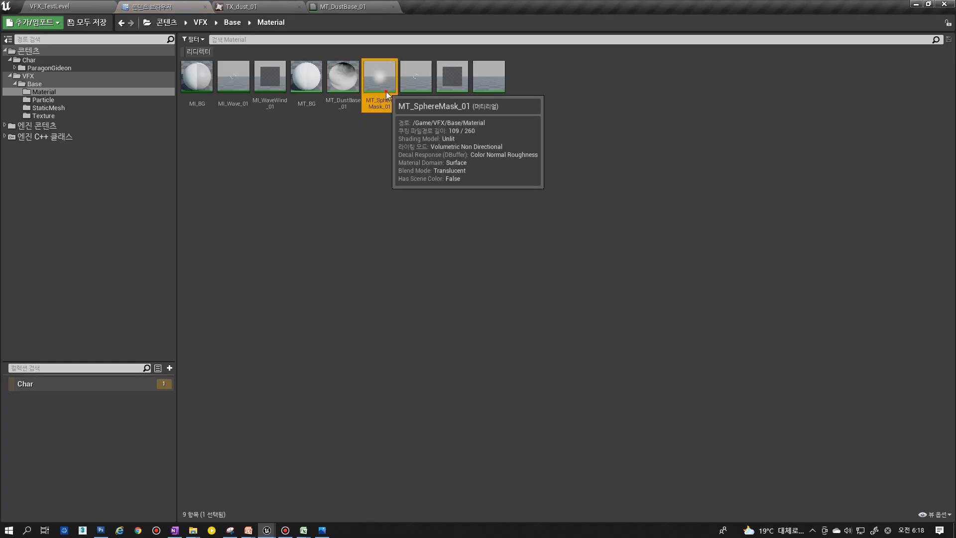
{"action": "right_click_drag", "start_coordinate": [494, 230], "coordinate": [750, 205]}
{"action": "right_click", "coordinate": [617, 217]}
{"action": "left_click", "coordinate": [286, 264]}
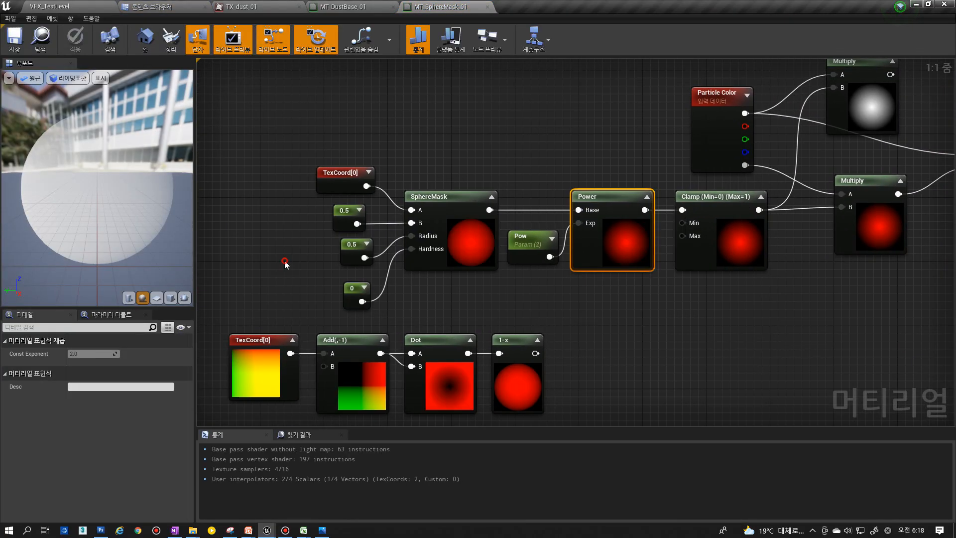
- Copy the SphereMask chain from TexCoord through Clamp into MT_DustBase_01 and place it below the flow distortion nodes
{"action": "left_click_drag", "start_coordinate": [275, 300], "coordinate": [747, 187]}
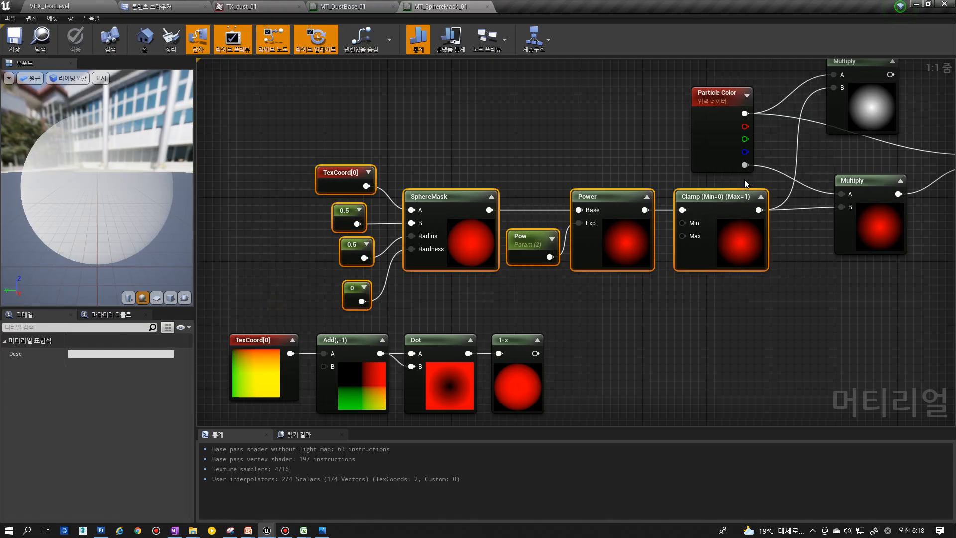
{"action": "left_click", "coordinate": [360, 7]}
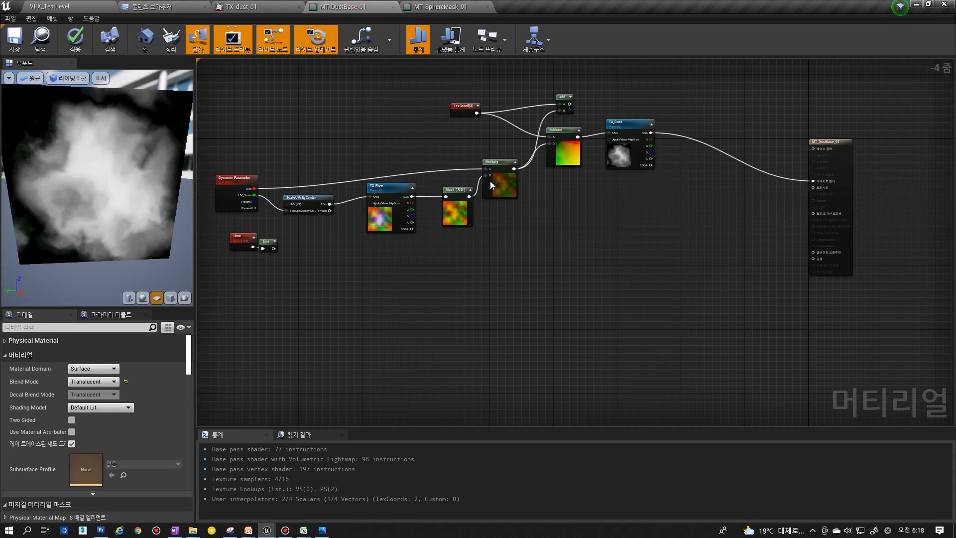
{"action": "key", "text": "ctrl+v"}
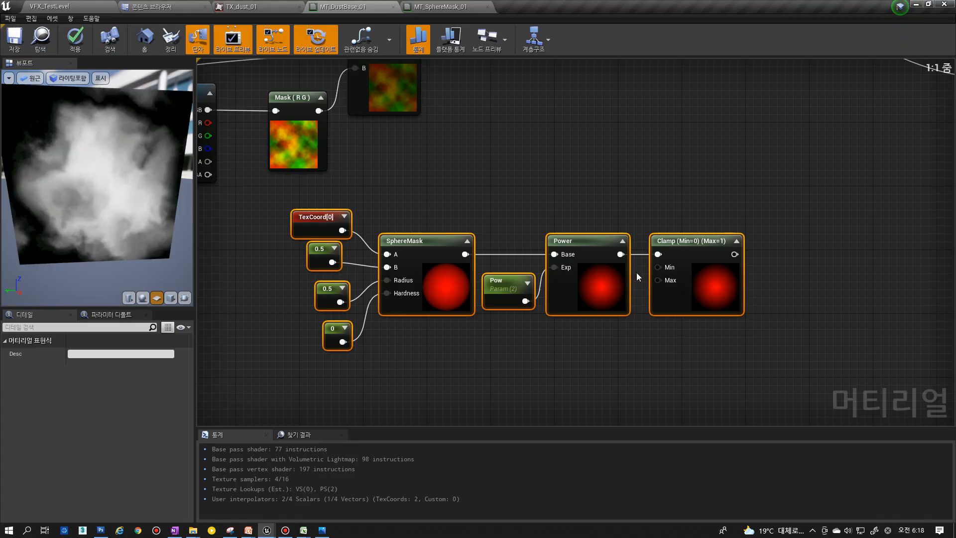
{"action": "left_click_drag", "start_coordinate": [707, 288], "coordinate": [652, 298]}
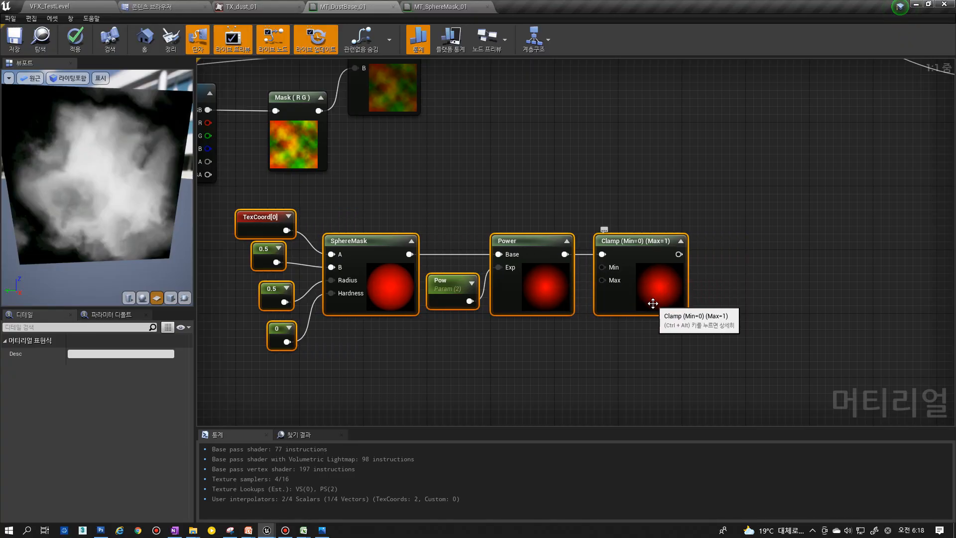
{"action": "left_click", "coordinate": [505, 333]}
- Set the default value of the Pow parameter to 1.5
{"action": "left_click", "coordinate": [447, 294]}
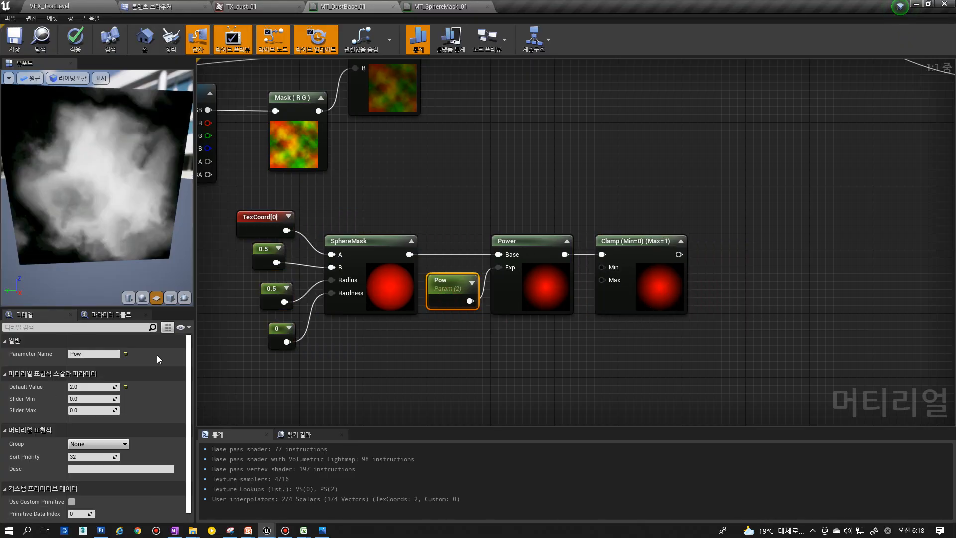
{"action": "left_click", "coordinate": [86, 387]}
{"action": "type", "text": "1.5"}
{"action": "key", "text": "Return"}
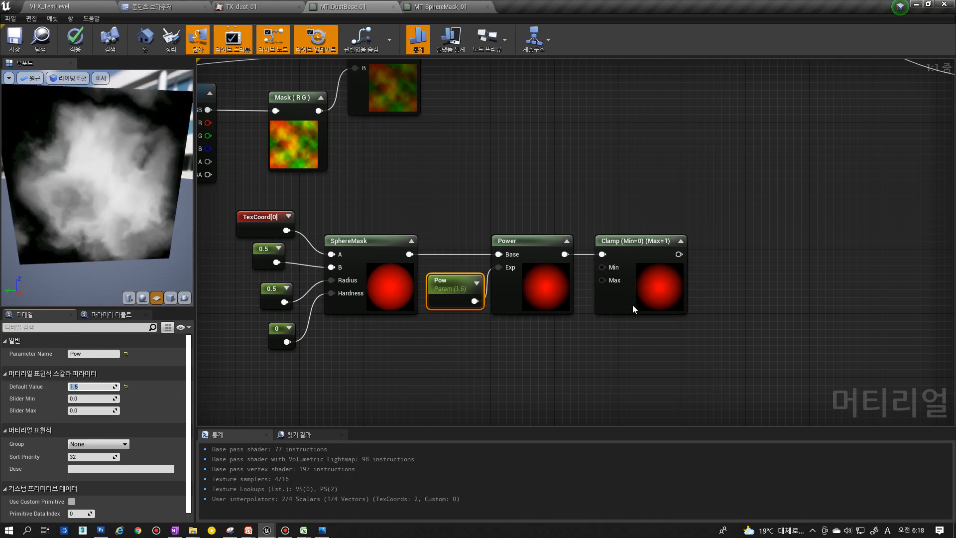
- Add a Particle Color node between TX_Dust and the SphereMask chain
{"action": "right_click_drag", "start_coordinate": [720, 196], "coordinate": [663, 310]}
{"action": "right_click", "coordinate": [674, 140]}
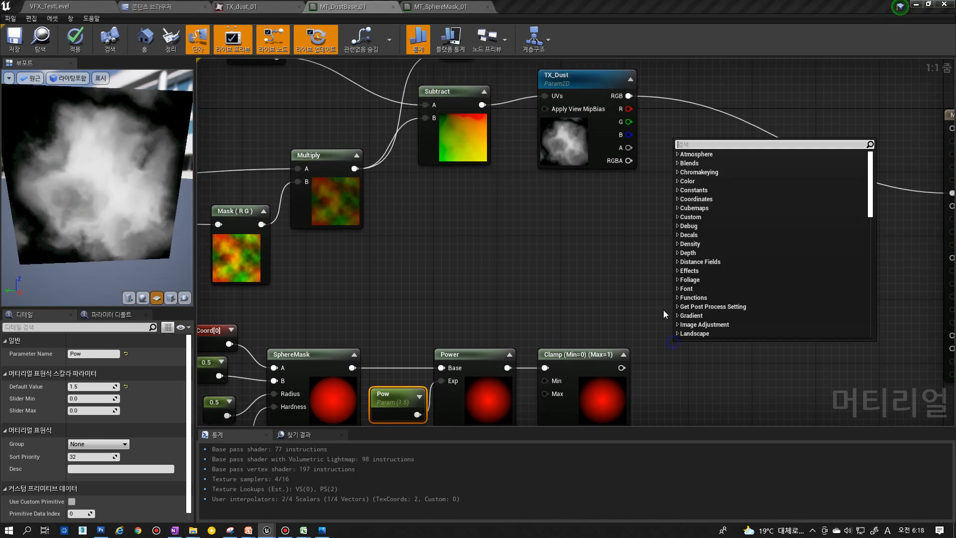
{"action": "left_click", "coordinate": [663, 310]}
{"action": "right_click", "coordinate": [688, 199]}
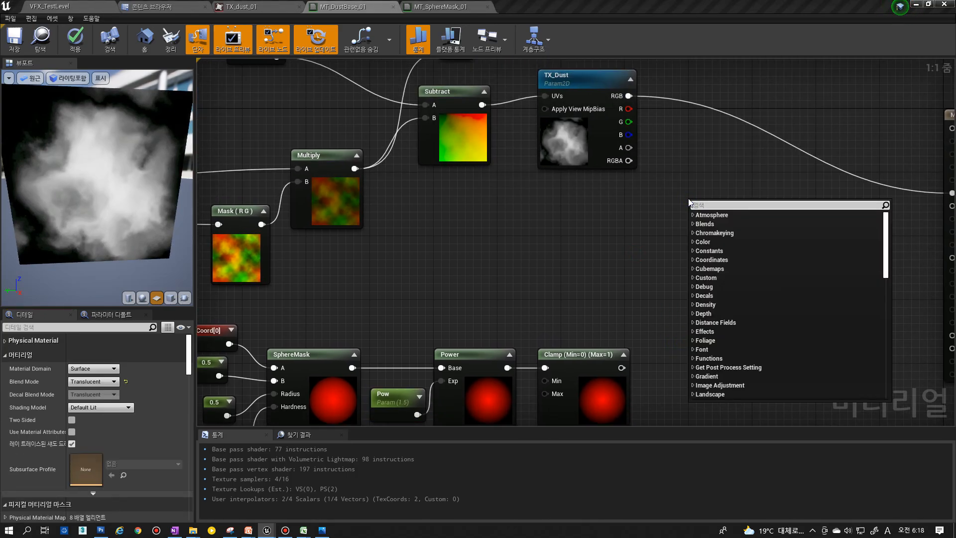
{"action": "type", "text": "particle"}
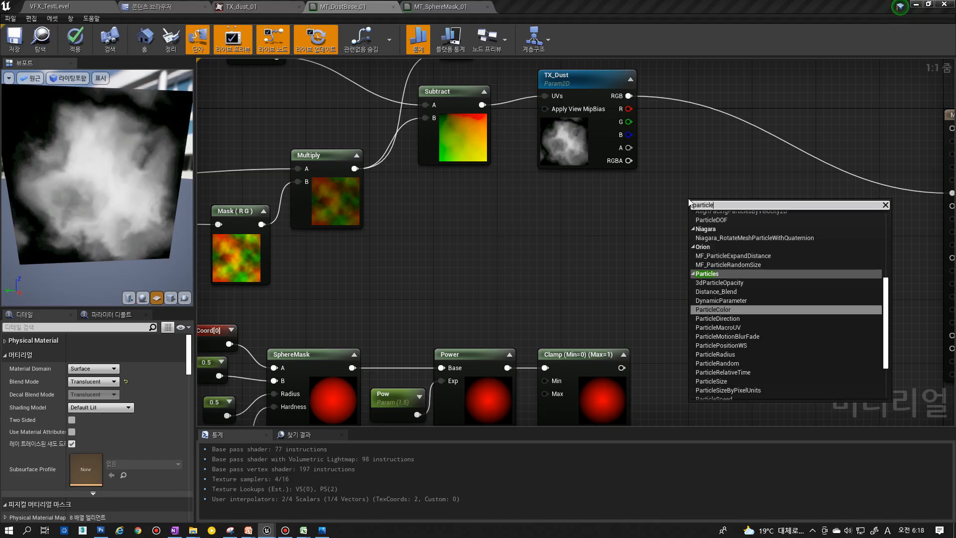
{"action": "key", "text": "Return"}
{"action": "left_click_drag", "start_coordinate": [698, 241], "coordinate": [531, 234]}
- Add a Multiply node combining Particle Color's alpha with the Clamp output, and move Particle Color beside it
{"action": "left_click", "coordinate": [633, 295]}
{"action": "left_click_drag", "start_coordinate": [562, 275], "coordinate": [641, 316]}
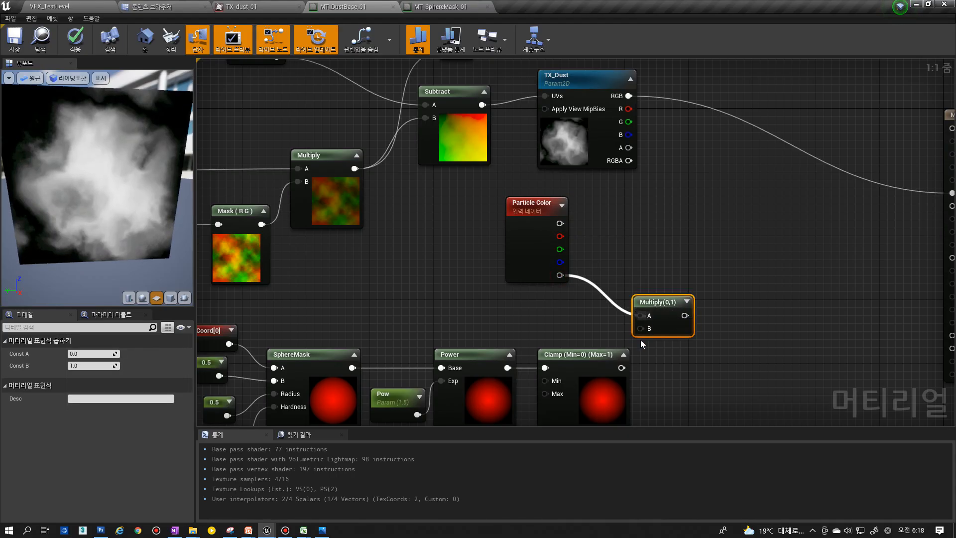
{"action": "left_click_drag", "start_coordinate": [621, 367], "coordinate": [641, 330]}
{"action": "left_click_drag", "start_coordinate": [529, 250], "coordinate": [584, 267]}
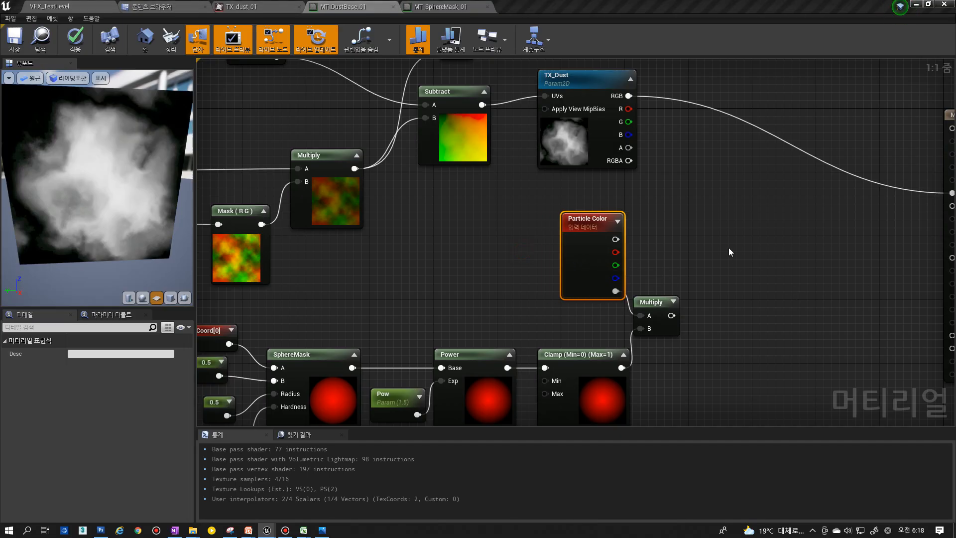
- Multiply TX_Dust's RGB by Particle Color's RGB into Emissive Color, and connect the alpha Multiply to Opacity
{"action": "right_click_drag", "start_coordinate": [728, 247], "coordinate": [610, 249]}
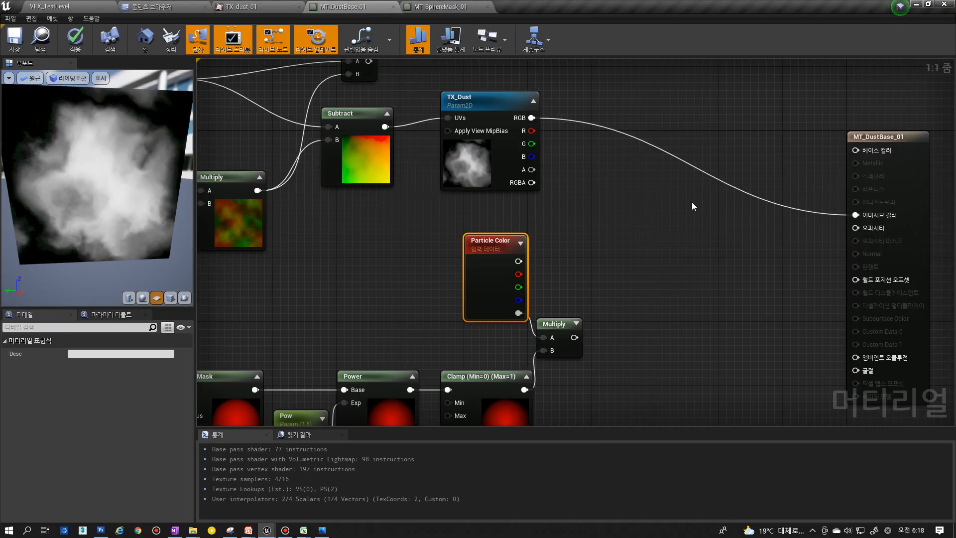
{"action": "left_click", "coordinate": [663, 186]}
{"action": "left_click_drag", "start_coordinate": [518, 261], "coordinate": [670, 216]}
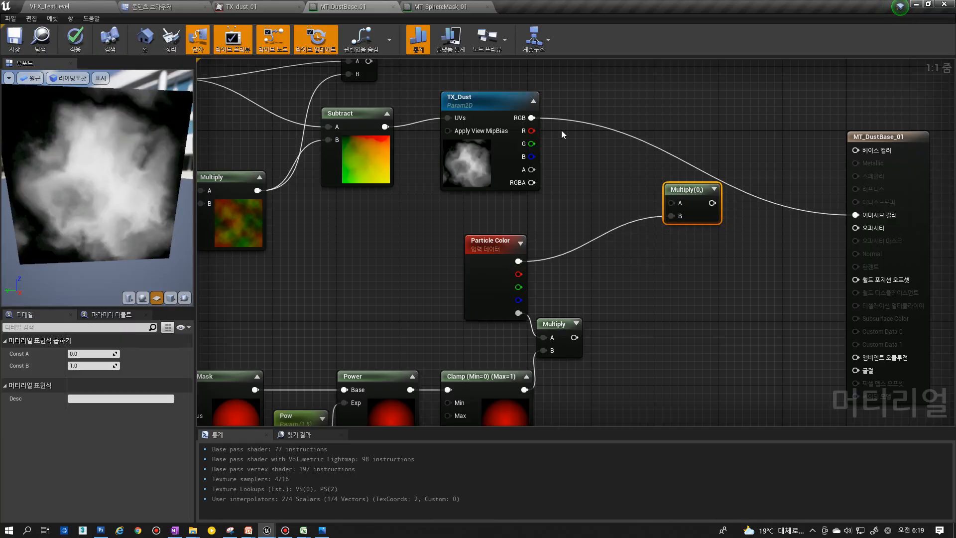
{"action": "left_click_drag", "start_coordinate": [532, 117], "coordinate": [842, 215]}
{"action": "left_click_drag", "start_coordinate": [574, 337], "coordinate": [855, 228]}
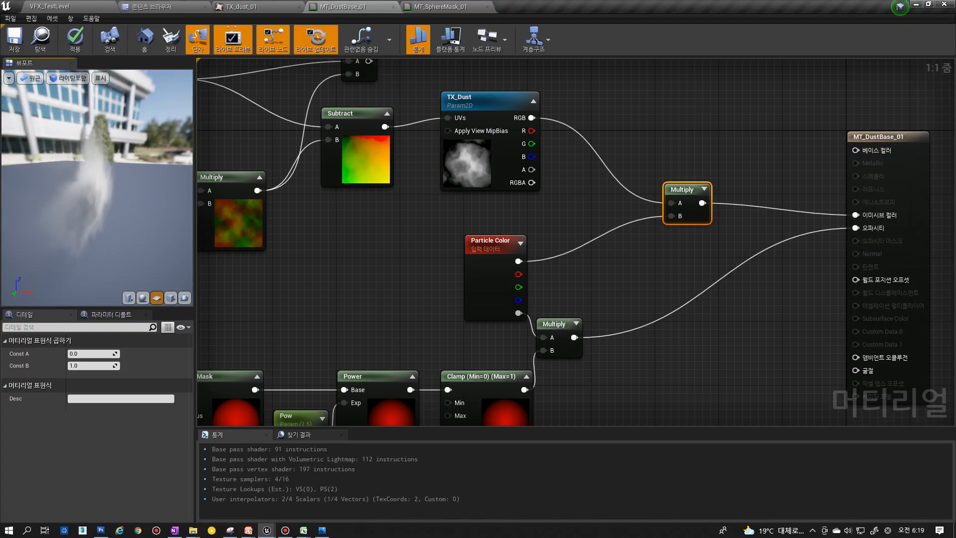
{"action": "left_click_drag", "start_coordinate": [46, 203], "coordinate": [60, 196]}
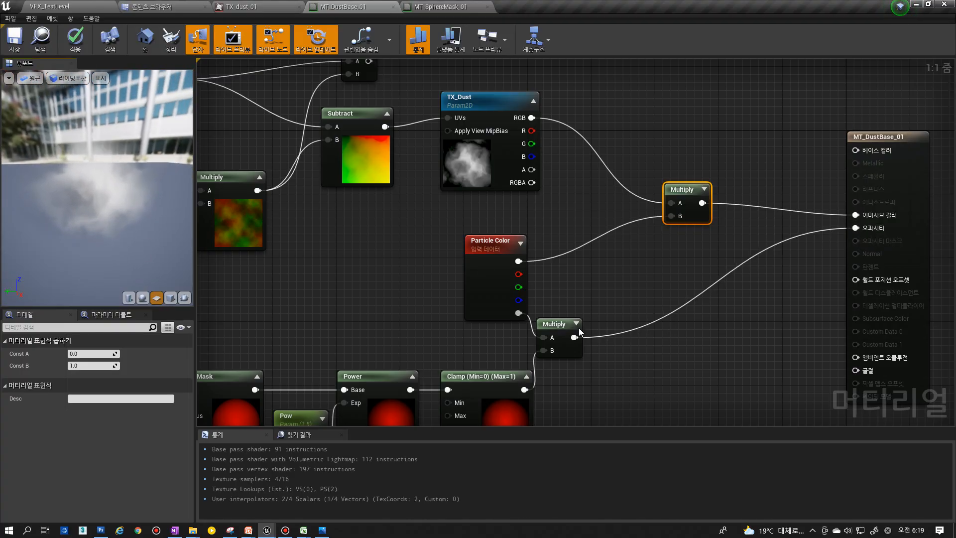
- Insert a Depth Fade node between the alpha Multiply and Opacity, with the Multiply feeding its Opacity input
{"action": "left_click_drag", "start_coordinate": [574, 337], "coordinate": [646, 328]}
{"action": "type", "text": "de"}
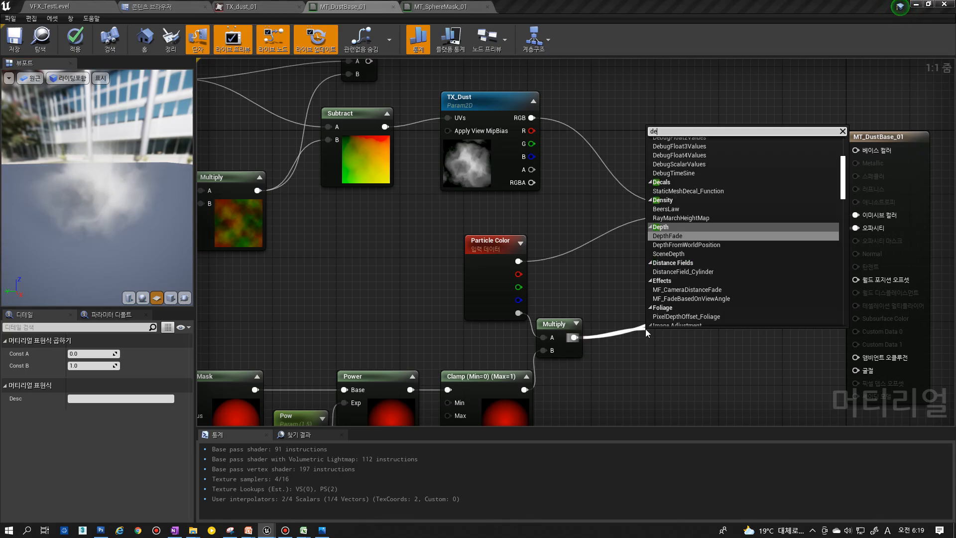
{"action": "type", "text": "pt"}
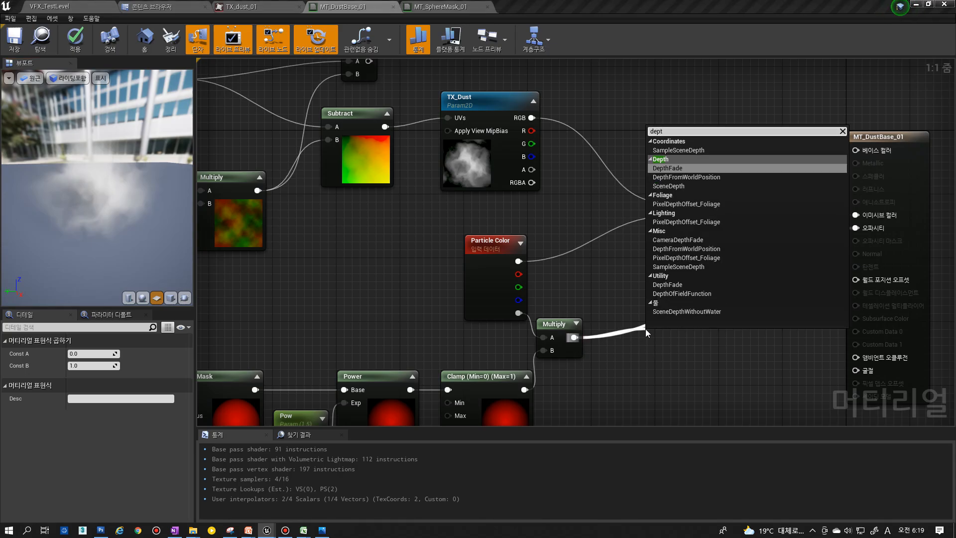
{"action": "left_click", "coordinate": [668, 168]}
{"action": "left_click_drag", "start_coordinate": [689, 333], "coordinate": [665, 287]}
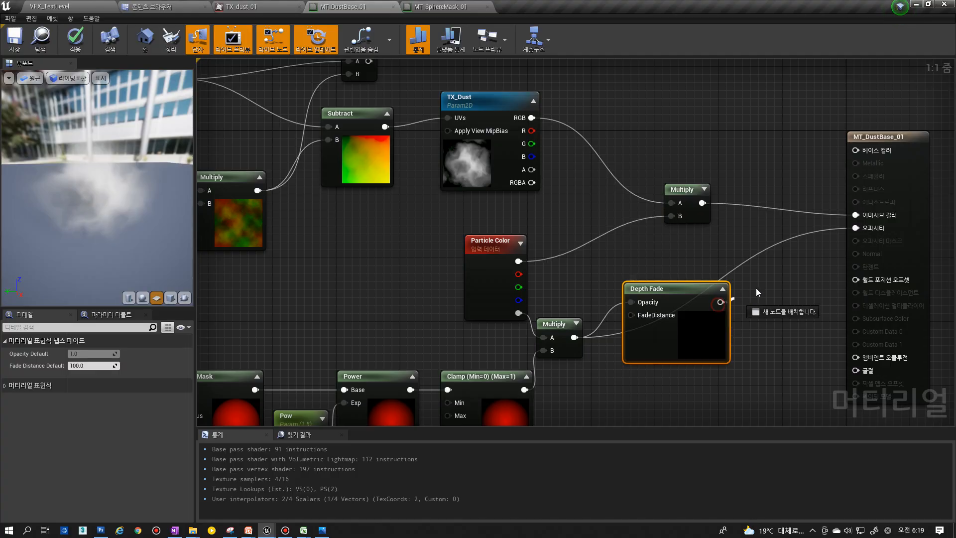
{"action": "left_click_drag", "start_coordinate": [720, 302], "coordinate": [856, 227]}
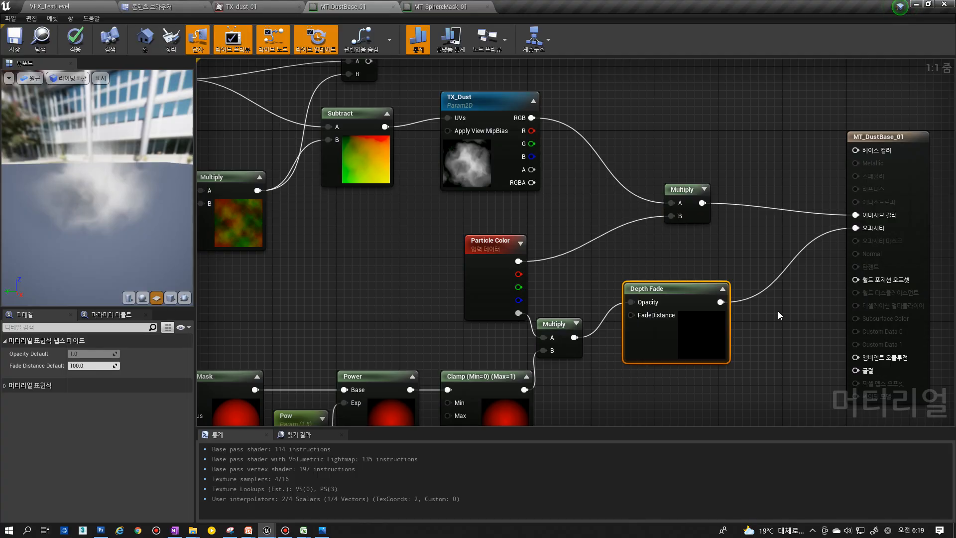
- Rearrange the Dynamic Parameter, ScaleUVsByCenter, TX_Flow, Mask and flow Multiply nodes into a compact group, and save the material
{"action": "scroll", "coordinate": [747, 243], "scroll_direction": "down", "scroll_amount": 4}
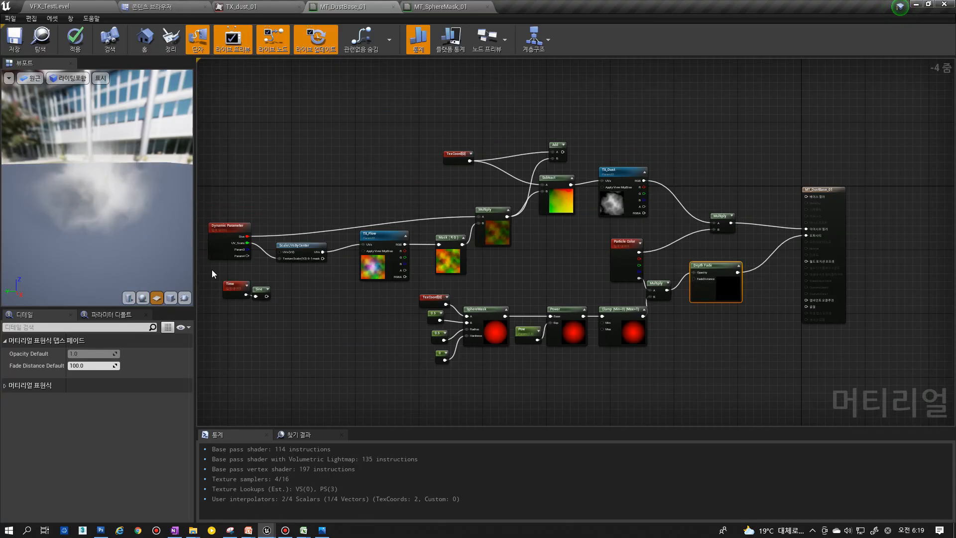
{"action": "left_click_drag", "start_coordinate": [212, 274], "coordinate": [350, 201]}
{"action": "left_click_drag", "start_coordinate": [384, 238], "coordinate": [399, 219]}
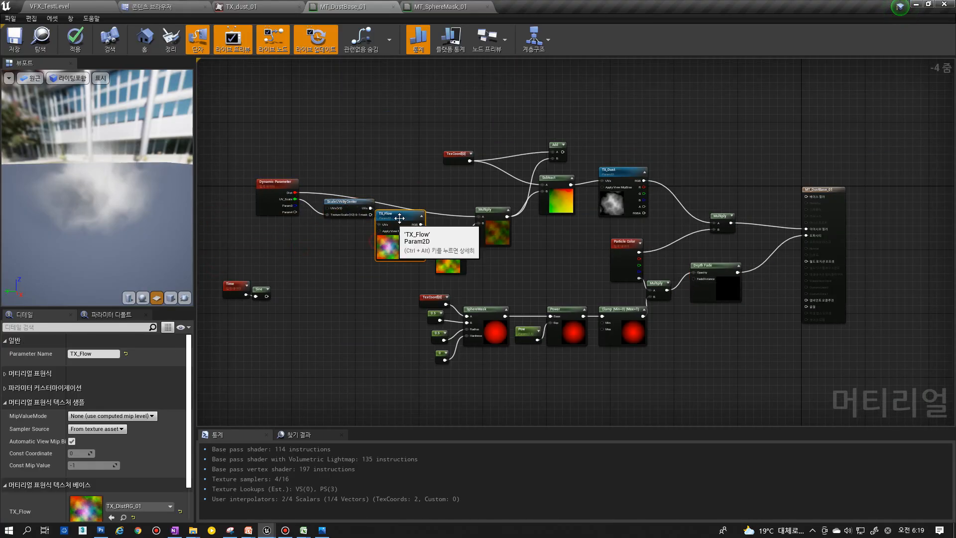
{"action": "left_click_drag", "start_coordinate": [498, 210], "coordinate": [500, 190]}
{"action": "left_click_drag", "start_coordinate": [453, 239], "coordinate": [457, 228]}
{"action": "scroll", "coordinate": [563, 170], "scroll_direction": "up", "scroll_amount": 3}
{"action": "scroll", "coordinate": [576, 274], "scroll_direction": "down", "scroll_amount": 2}
{"action": "right_click_drag", "start_coordinate": [576, 274], "coordinate": [587, 224]}
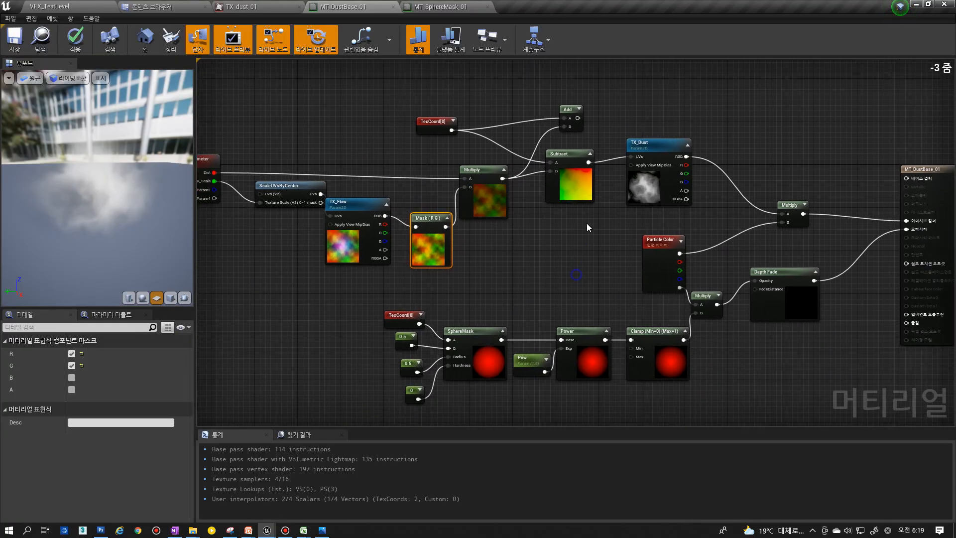
{"action": "left_click", "coordinate": [13, 38]}
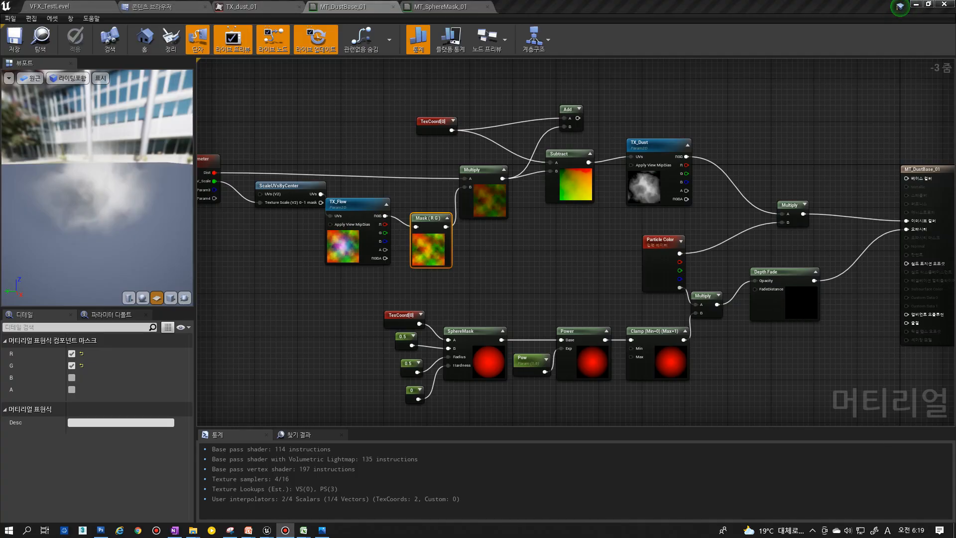
- Create a particle system named PT_DustBase_01 in the VFX/Base/Particle folder and open it for editing
{"action": "left_click", "coordinate": [367, 133]}
{"action": "left_click", "coordinate": [161, 8]}
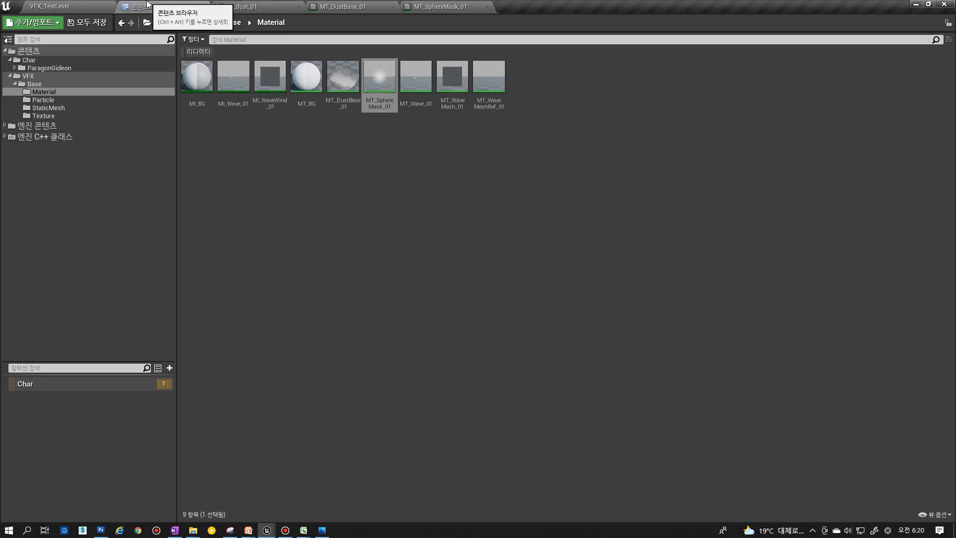
{"action": "left_click", "coordinate": [45, 100]}
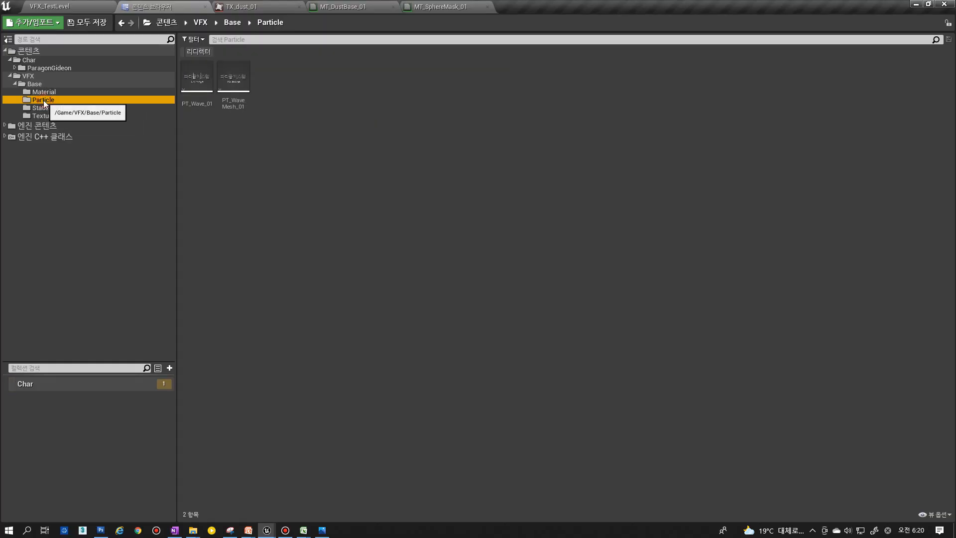
{"action": "right_click", "coordinate": [292, 156]}
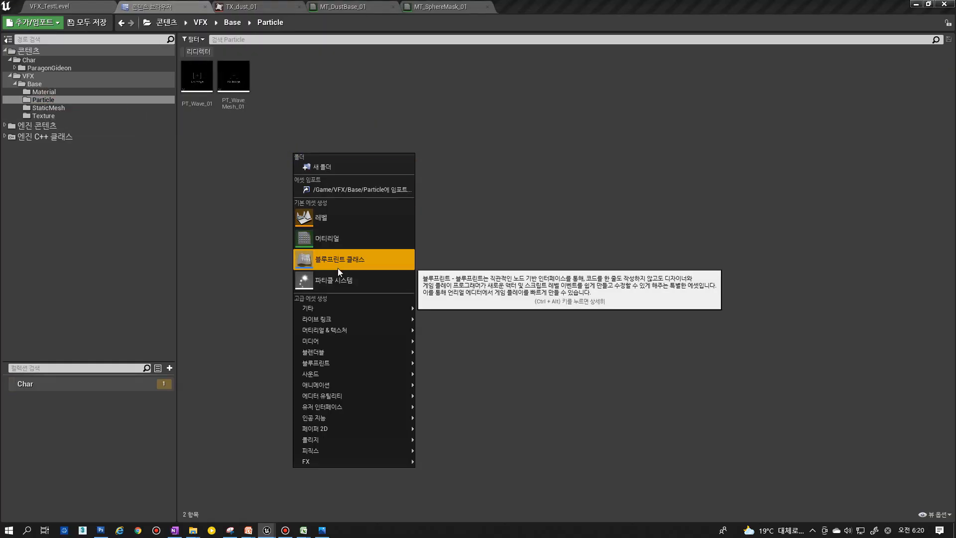
{"action": "left_click", "coordinate": [330, 282]}
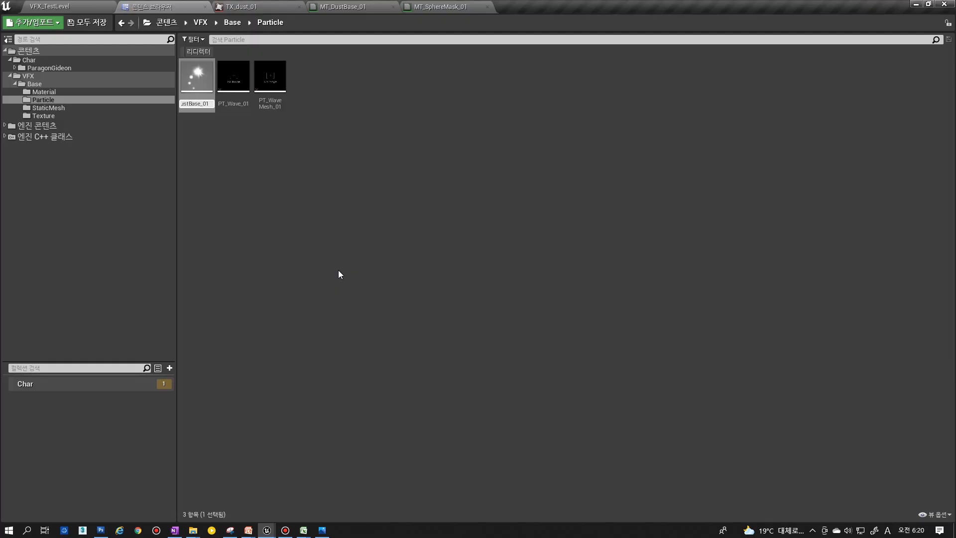
{"action": "key", "text": "Return"}
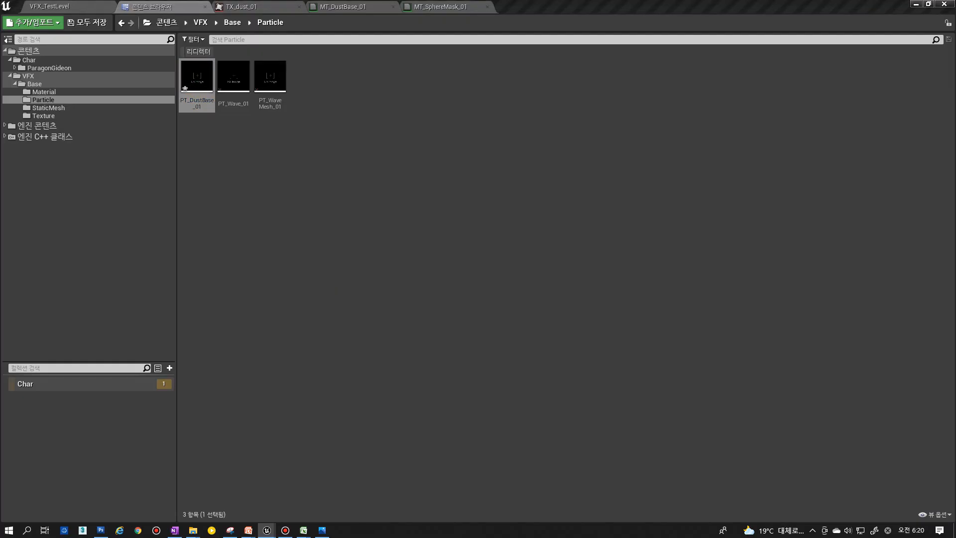
{"action": "left_click_drag", "start_coordinate": [955, 115], "coordinate": [525, 5]}
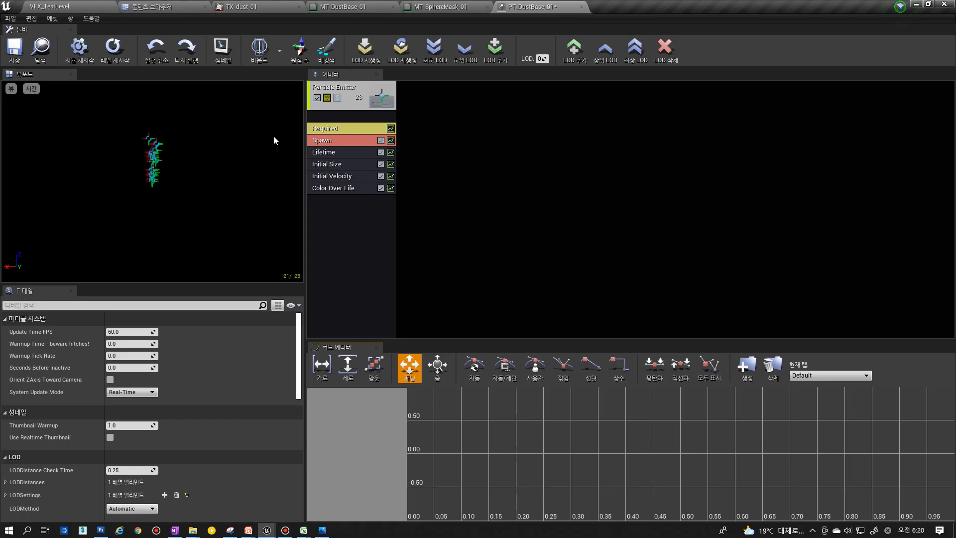
- Set Emitter Loops to 1 in the emitter's Required module
{"action": "left_click", "coordinate": [348, 127]}
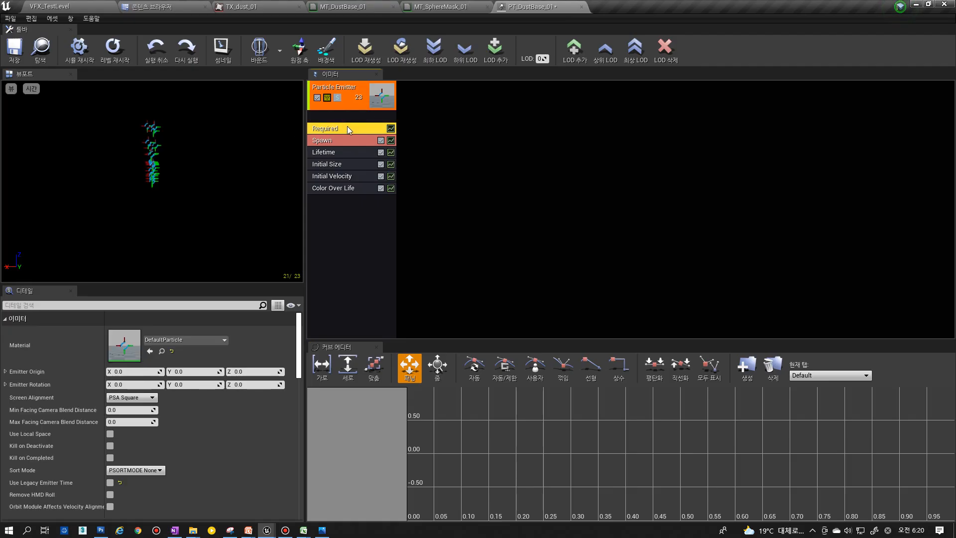
{"action": "left_click", "coordinate": [332, 143]}
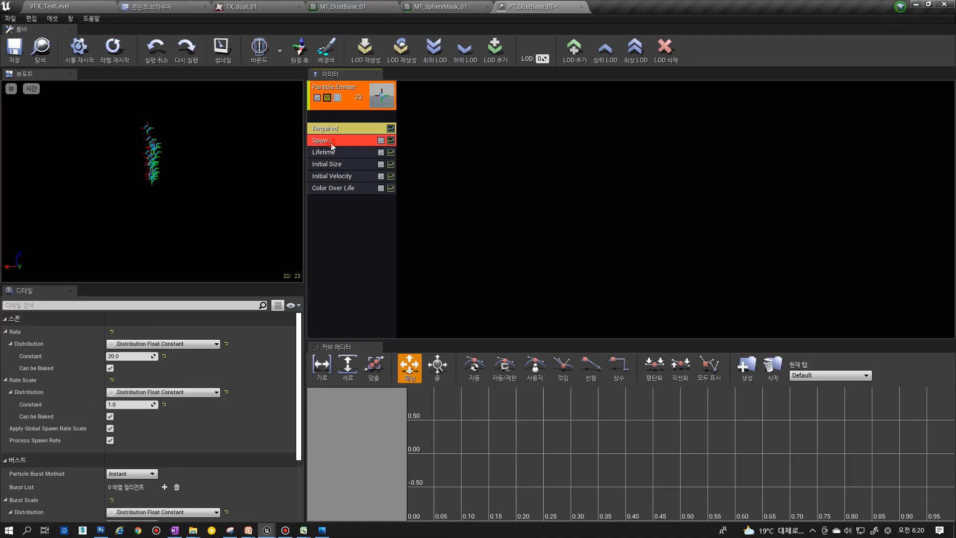
{"action": "left_click", "coordinate": [330, 128]}
{"action": "scroll", "coordinate": [181, 373], "scroll_direction": "down", "scroll_amount": 5}
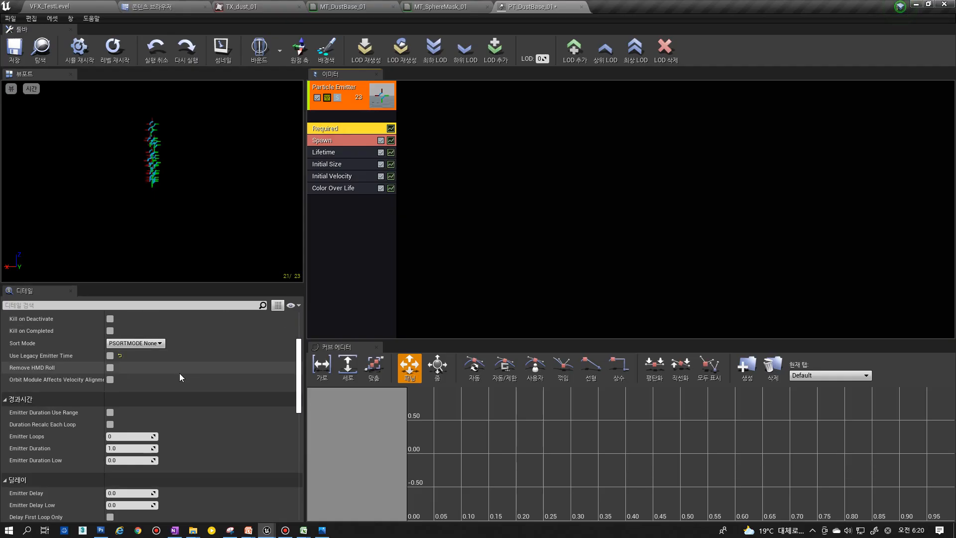
{"action": "left_click", "coordinate": [125, 436]}
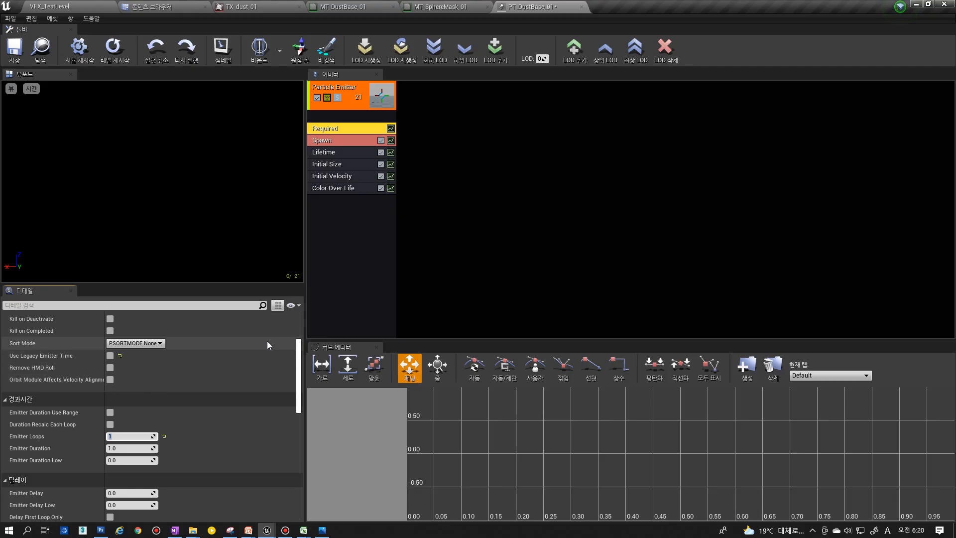
{"action": "left_click", "coordinate": [127, 448]}
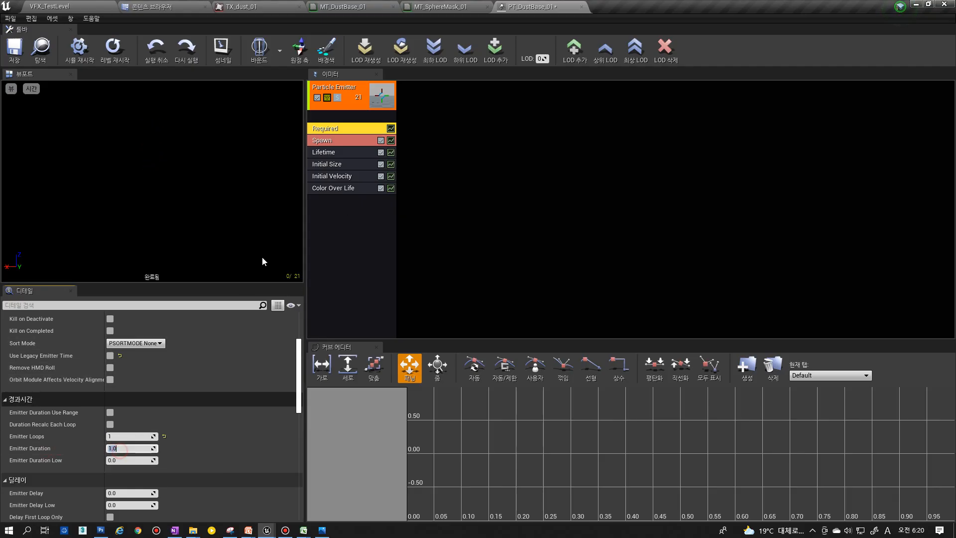
- Set both the Rate and Rate Scale constants of the Spawn module to 0
{"action": "left_click", "coordinate": [332, 152]}
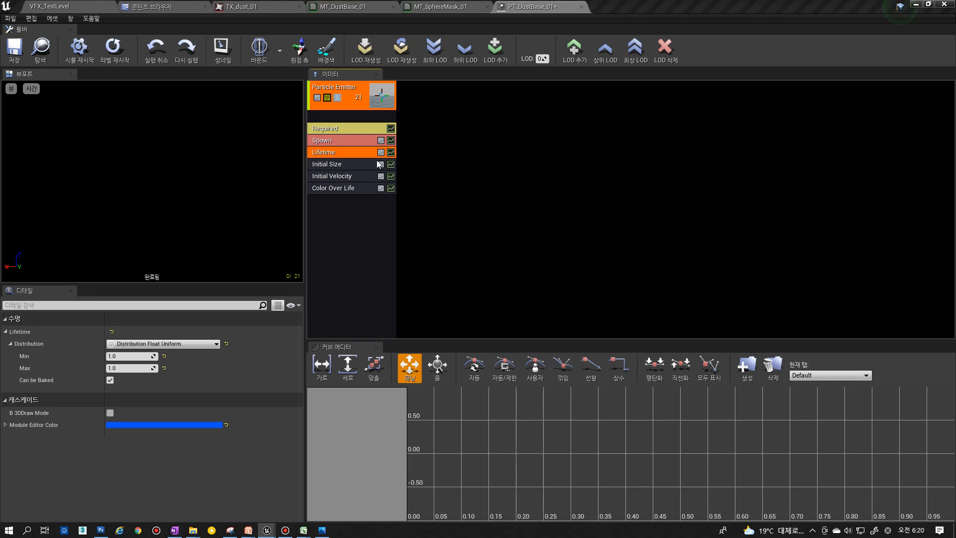
{"action": "left_click", "coordinate": [349, 141]}
{"action": "left_click", "coordinate": [131, 356]}
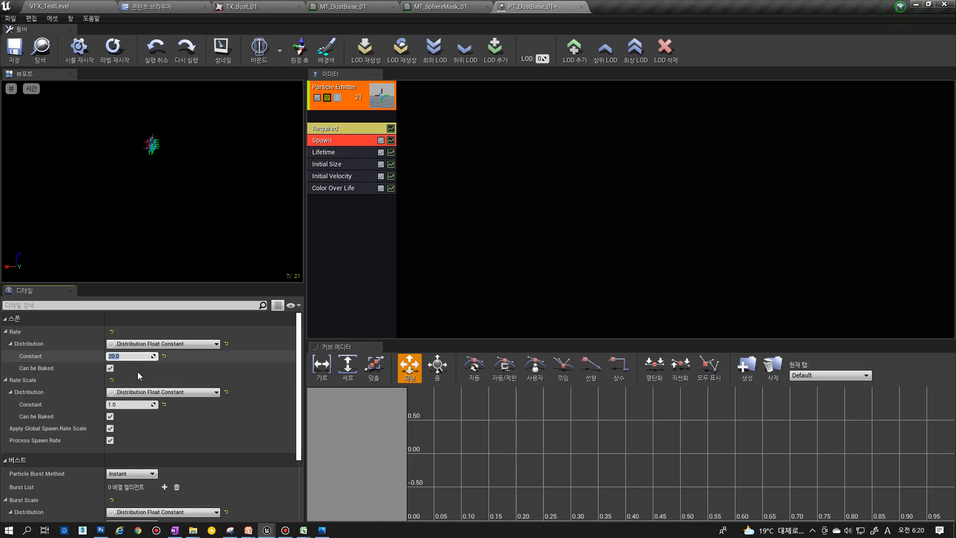
{"action": "type", "text": "0"}
{"action": "key", "text": "Return"}
{"action": "left_click", "coordinate": [128, 404]}
{"action": "type", "text": "0"}
{"action": "key", "text": "Return"}
- Add one entry to the Spawn module's Burst List and set its Count to 1
{"action": "scroll", "coordinate": [149, 406], "scroll_direction": "down", "scroll_amount": 5}
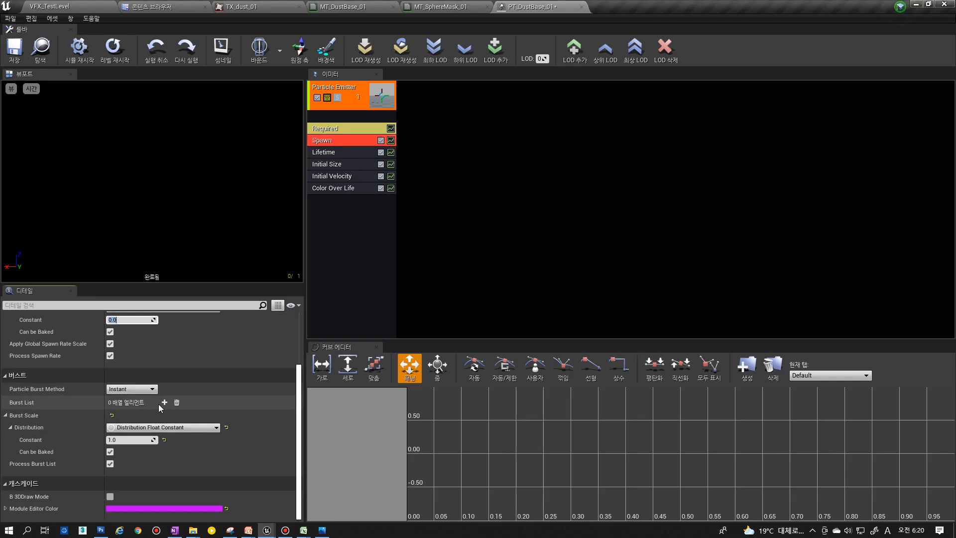
{"action": "left_click", "coordinate": [164, 402]}
{"action": "left_click", "coordinate": [10, 414]}
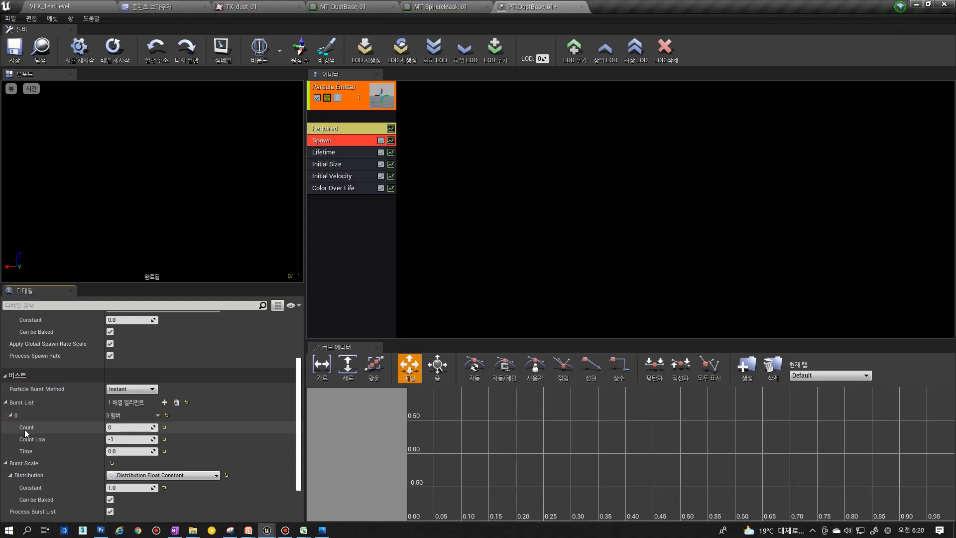
{"action": "left_click", "coordinate": [130, 429]}
{"action": "key", "text": "Return"}
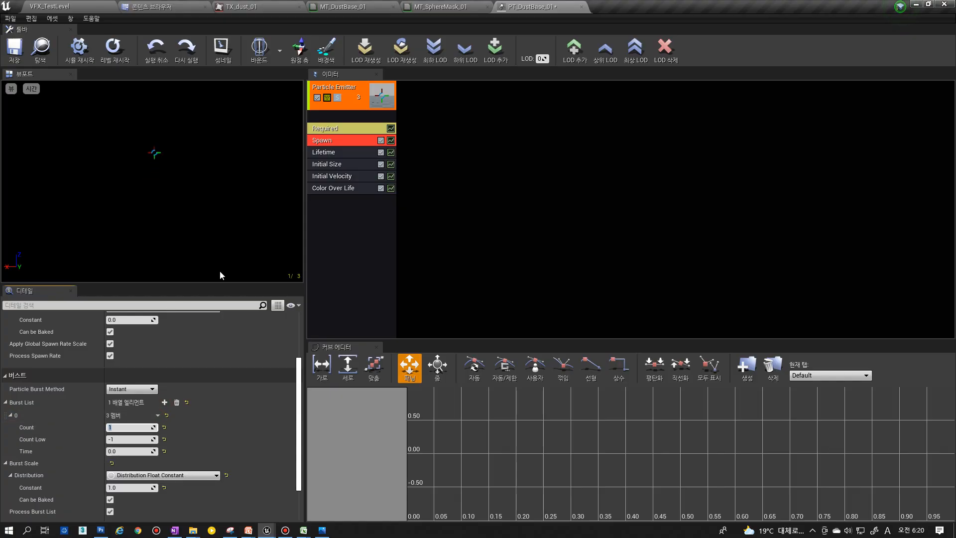
- Delete the Initial Velocity module, and set Initial Size's Start Size to Distribution Vector Constant with X 300
{"action": "left_click", "coordinate": [335, 177]}
{"action": "key", "text": "Delete"}
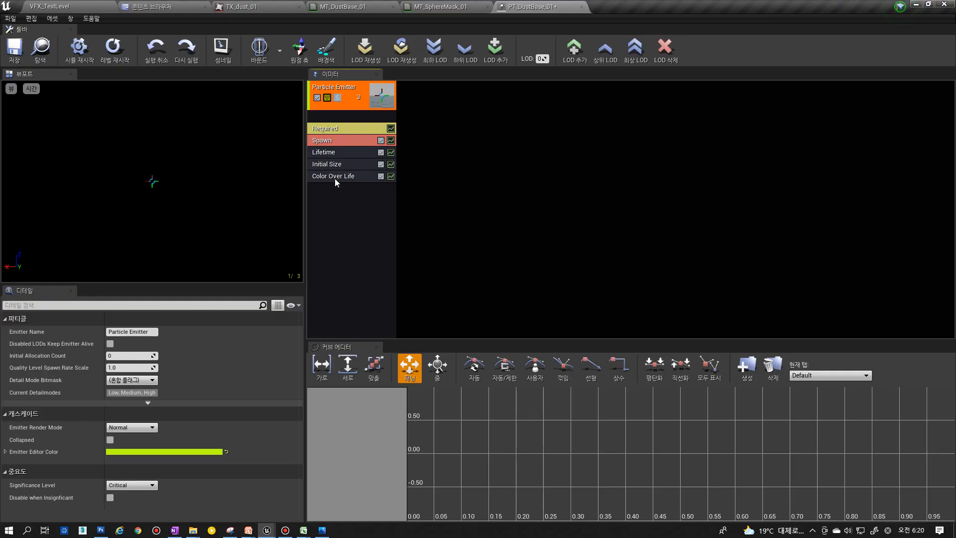
{"action": "left_click", "coordinate": [334, 165]}
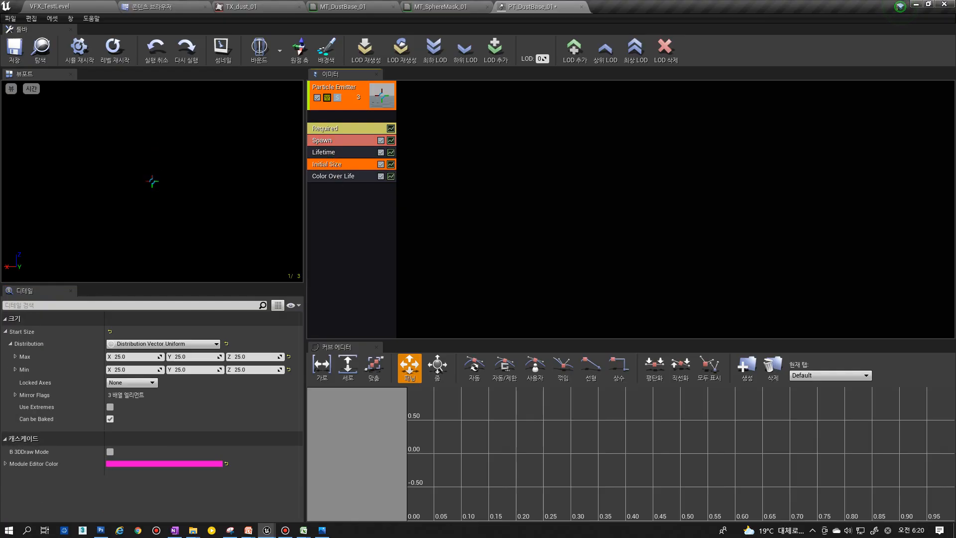
{"action": "left_click", "coordinate": [149, 343]}
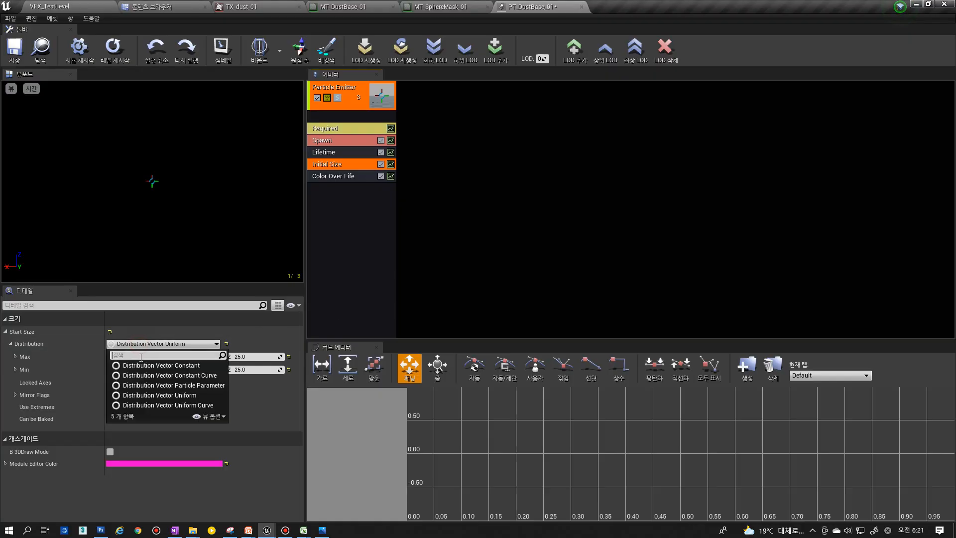
{"action": "left_click", "coordinate": [144, 359]}
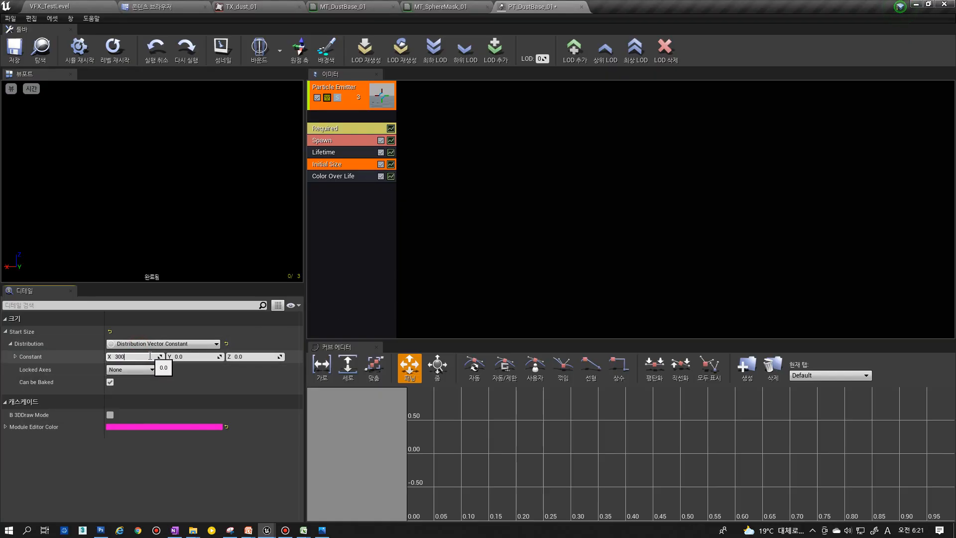
{"action": "left_click", "coordinate": [150, 356]}
{"action": "type", "text": "300"}
{"action": "key", "text": "Return"}
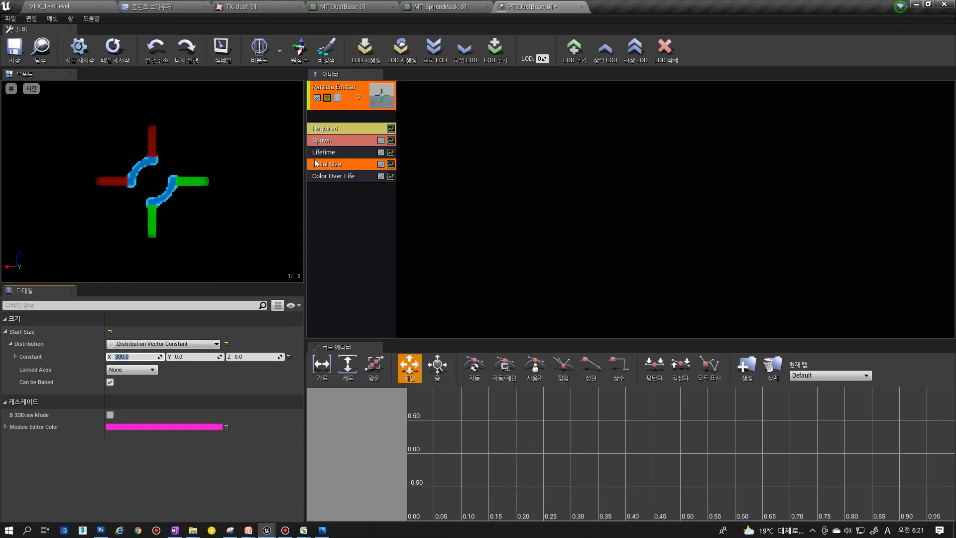
- Set the Required module's Screen Alignment to PSA Rectangle
{"action": "left_click", "coordinate": [333, 127]}
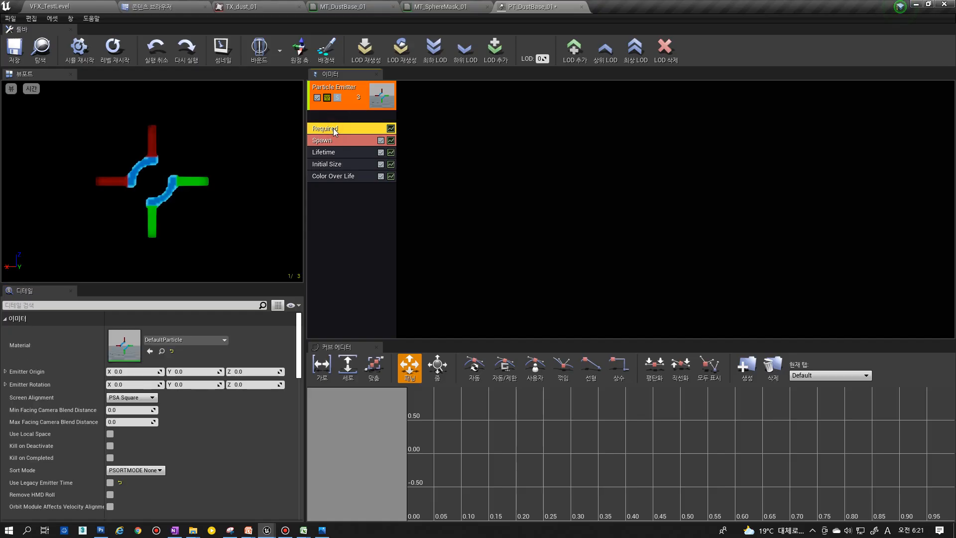
{"action": "scroll", "coordinate": [204, 327], "scroll_direction": "down", "scroll_amount": 3}
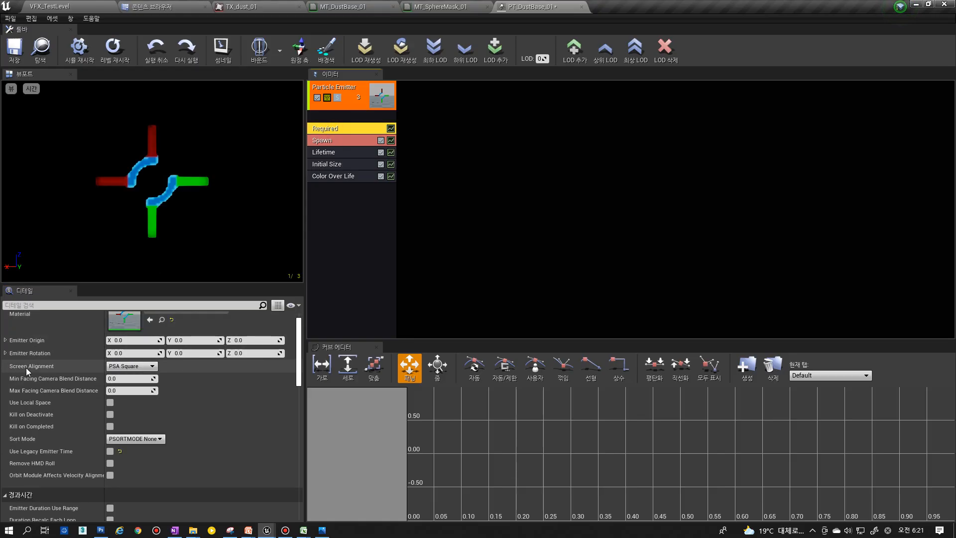
{"action": "left_click", "coordinate": [140, 366]}
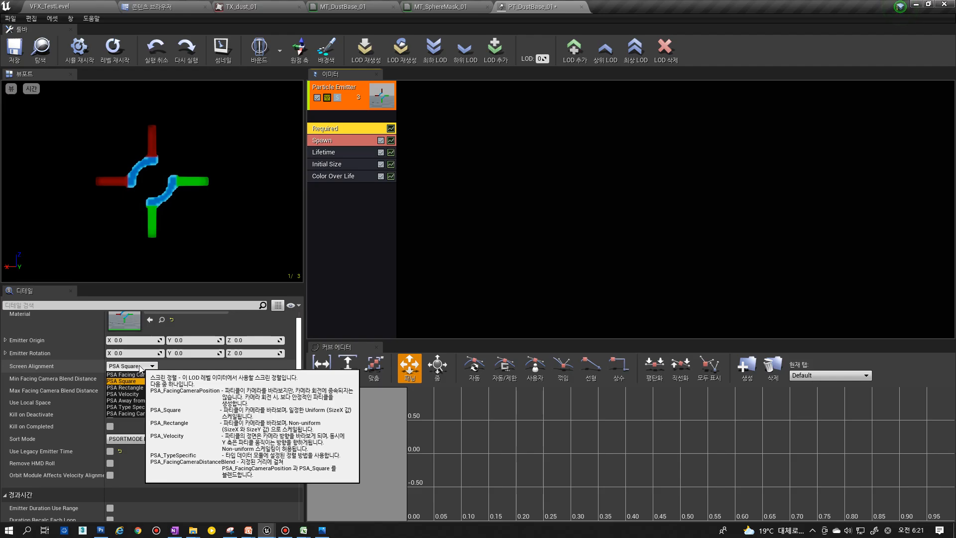
{"action": "left_click", "coordinate": [323, 164]}
{"action": "left_click", "coordinate": [327, 164]}
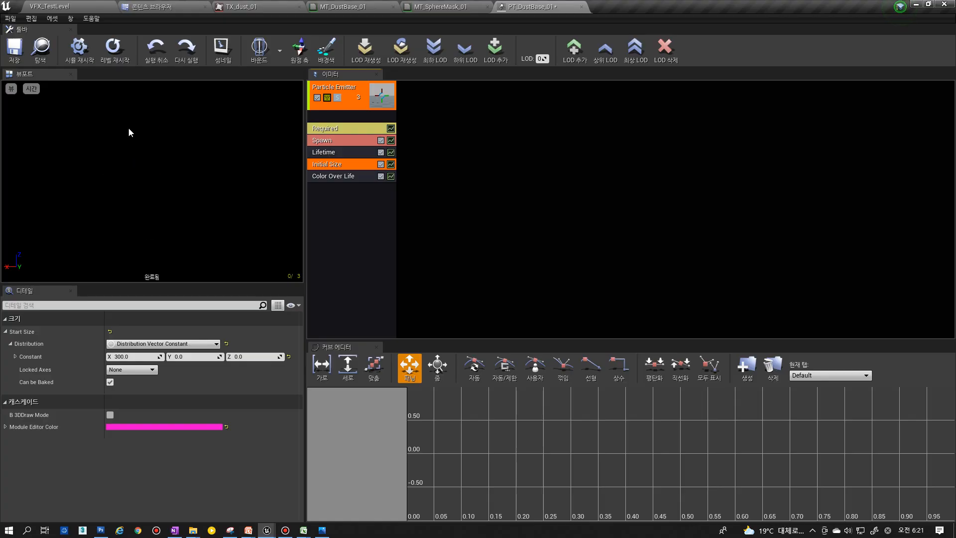
{"action": "left_click", "coordinate": [331, 129]}
{"action": "left_click", "coordinate": [131, 397]}
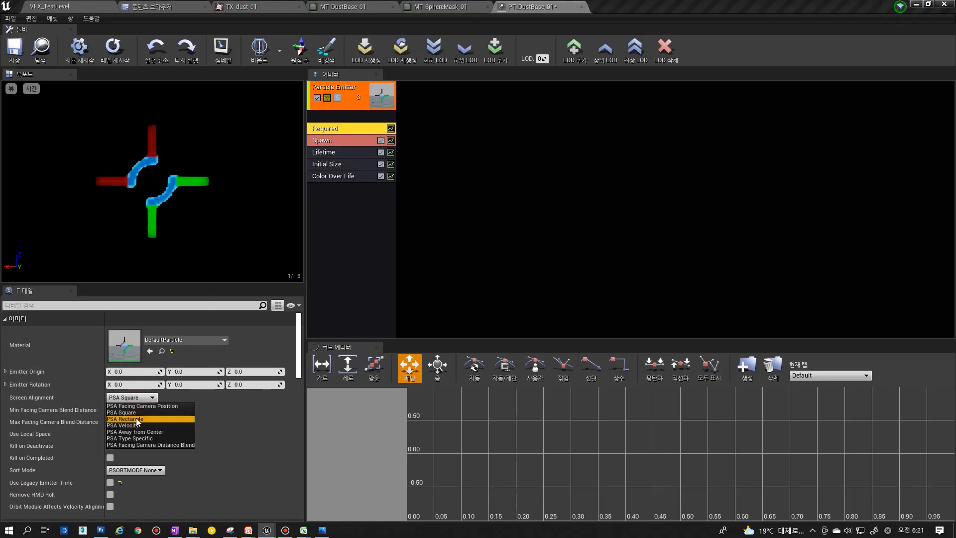
{"action": "left_click", "coordinate": [140, 419]}
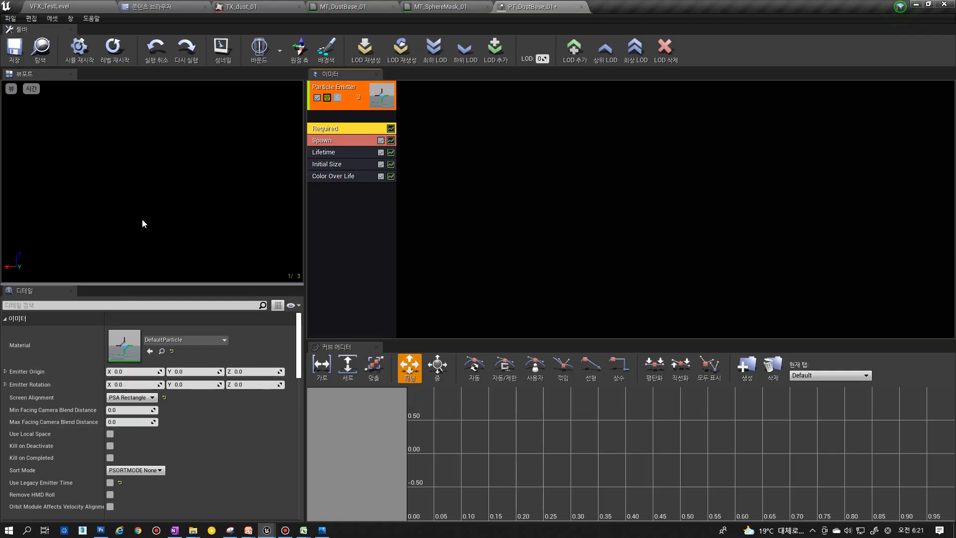
- Test several Y values for Initial Size's Start Size, including 300 and 100, ending at 300
{"action": "left_click", "coordinate": [337, 166]}
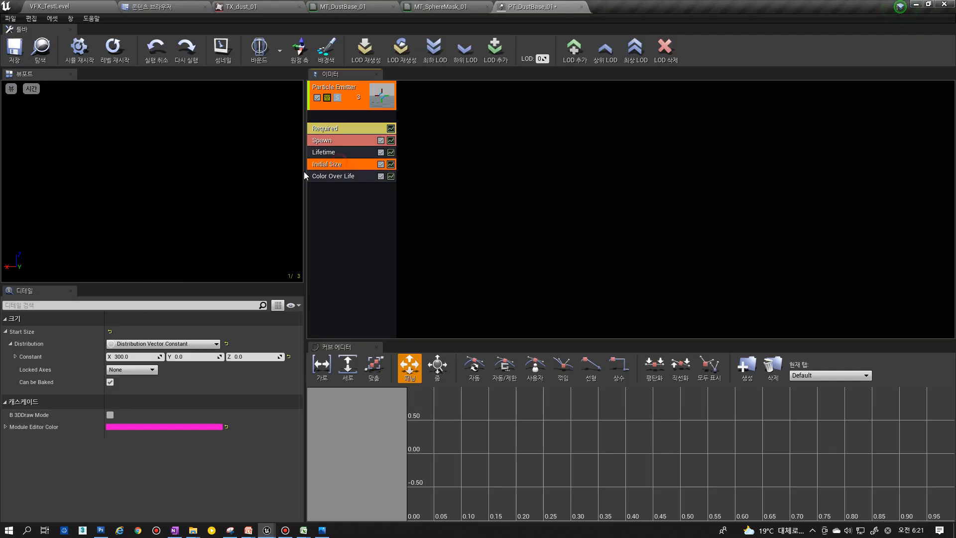
{"action": "left_click", "coordinate": [193, 356]}
{"action": "type", "text": "300"}
{"action": "key", "text": "Return"}
{"action": "type", "text": "200"}
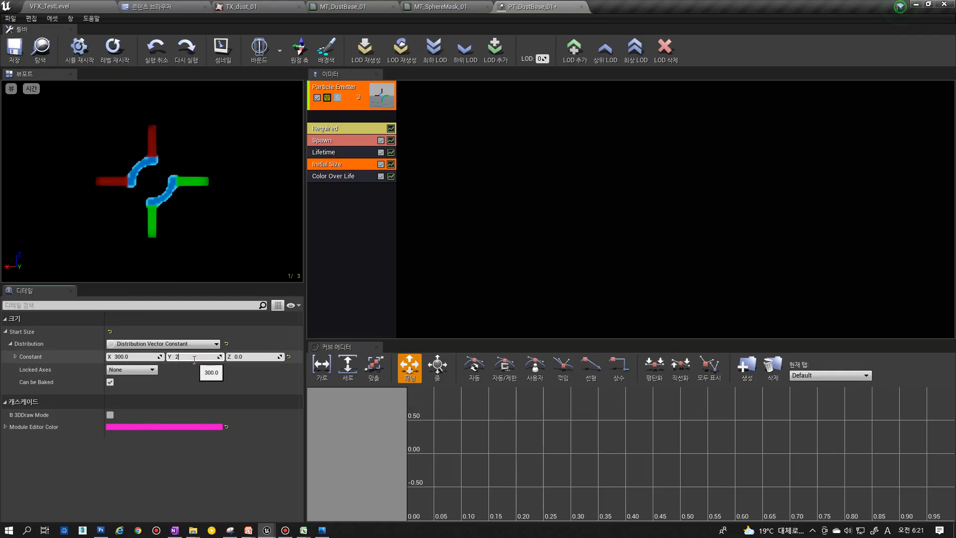
{"action": "key", "text": "Return"}
{"action": "type", "text": "300"}
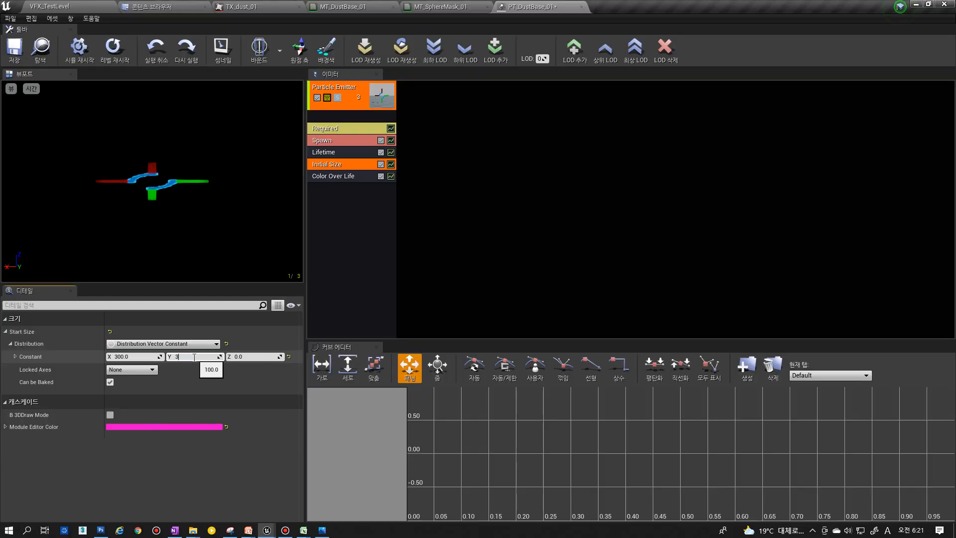
{"action": "key", "text": "Return"}
- Set the Required module's Screen Alignment to PSA Square
{"action": "left_click", "coordinate": [342, 128]}
{"action": "left_click", "coordinate": [132, 397]}
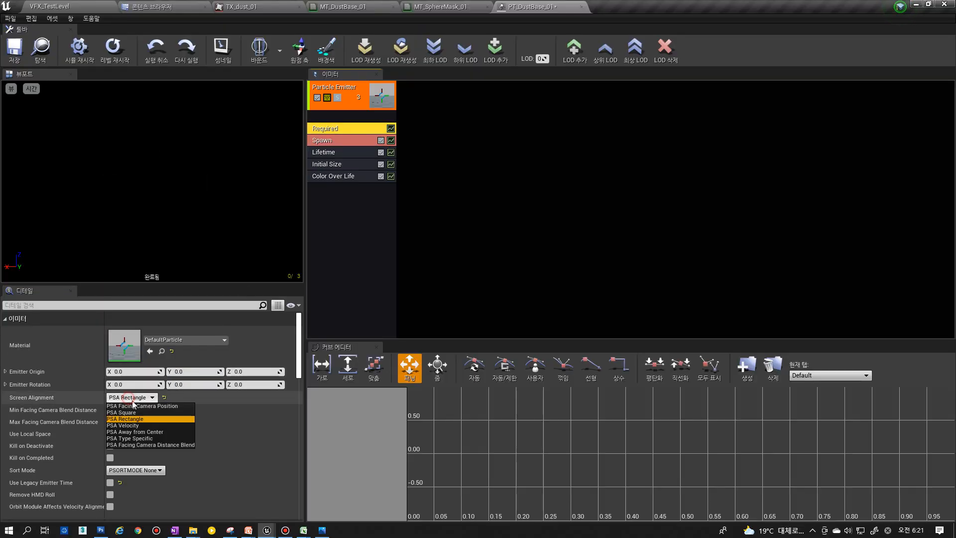
{"action": "left_click", "coordinate": [129, 412]}
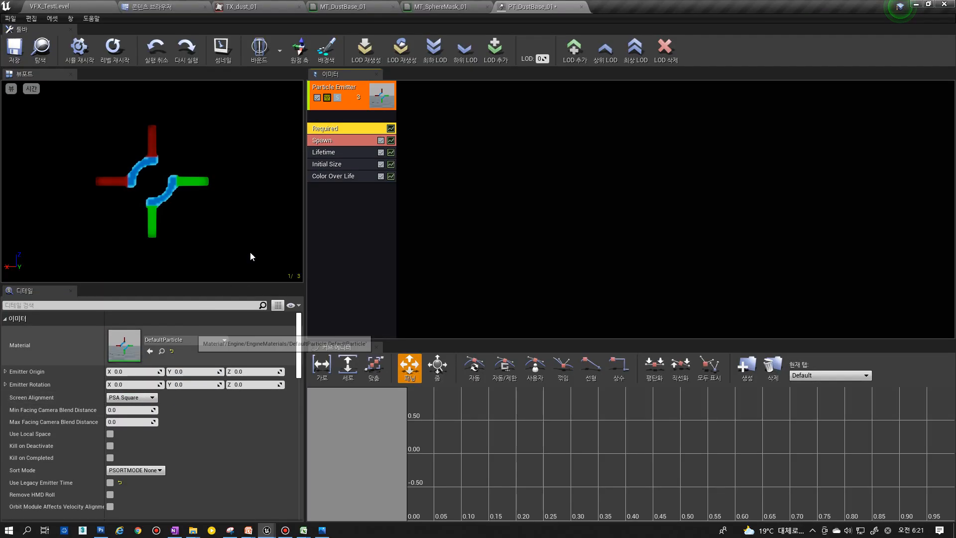
- Set the Y constant of Initial Size's Start Size to 0
{"action": "left_click", "coordinate": [345, 166]}
{"action": "left_click", "coordinate": [339, 176]}
{"action": "left_click", "coordinate": [339, 165]}
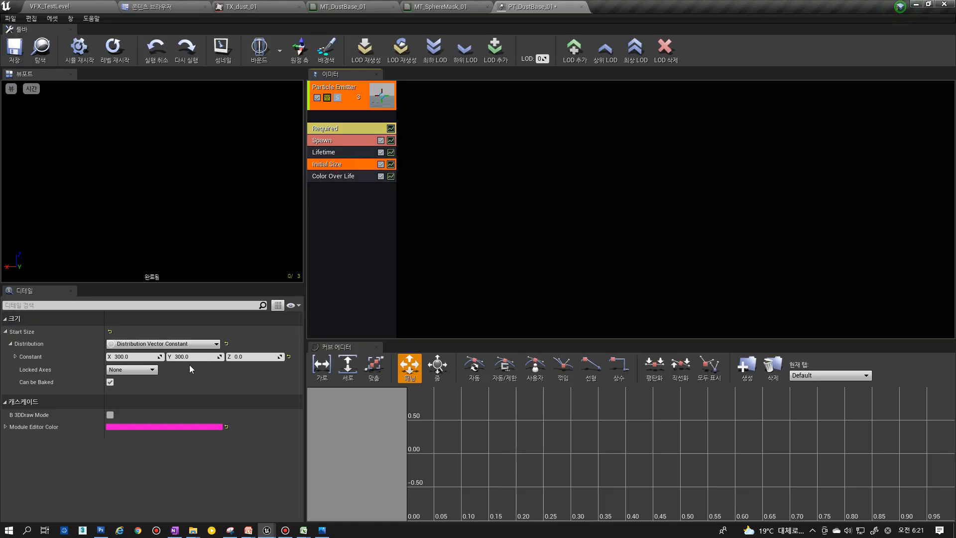
{"action": "left_click", "coordinate": [193, 357]}
{"action": "type", "text": "0"}
{"action": "key", "text": "Return"}
- Change Color Over Life to Distribution Vector Constant with R, G and B all set to 1
{"action": "left_click", "coordinate": [334, 177]}
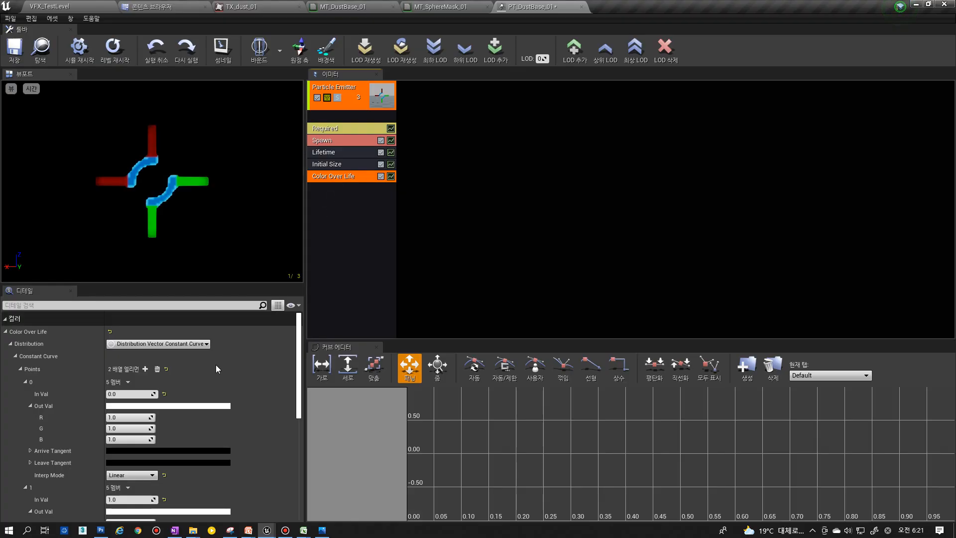
{"action": "left_click", "coordinate": [157, 343]}
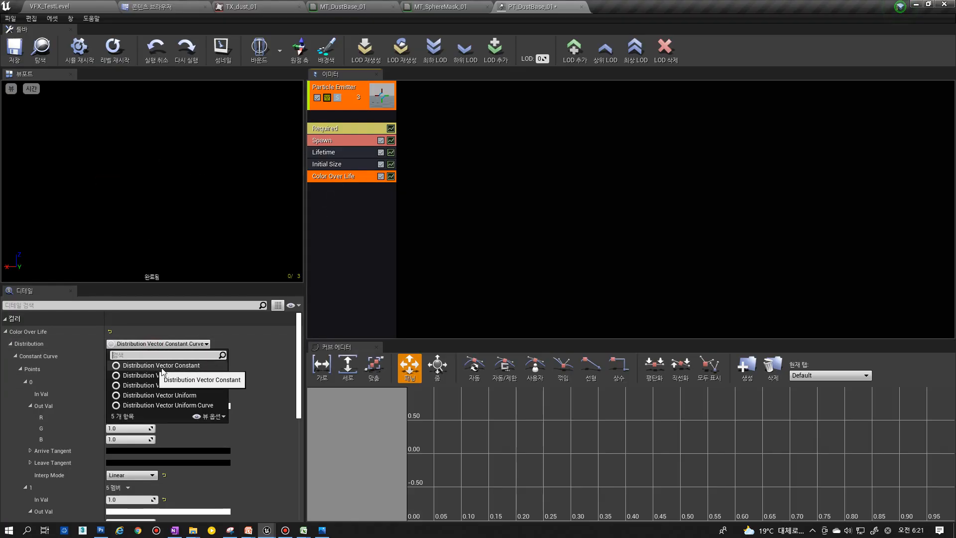
{"action": "left_click", "coordinate": [149, 366]}
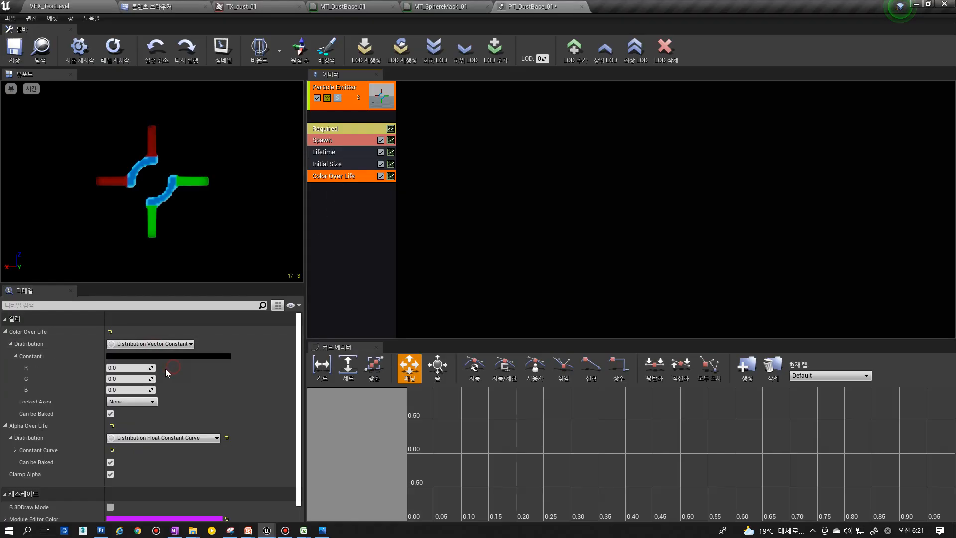
{"action": "left_click", "coordinate": [121, 389]}
{"action": "left_click", "coordinate": [120, 369]}
{"action": "type", "text": "1"}
{"action": "left_click", "coordinate": [120, 379]}
{"action": "type", "text": "1"}
{"action": "left_click", "coordinate": [121, 391]}
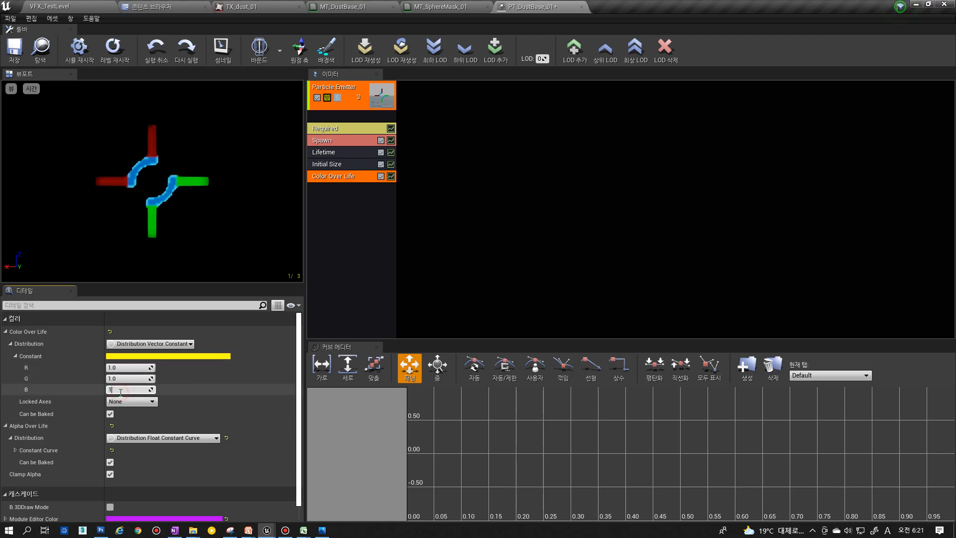
{"action": "type", "text": "1"}
{"action": "key", "text": "Return"}
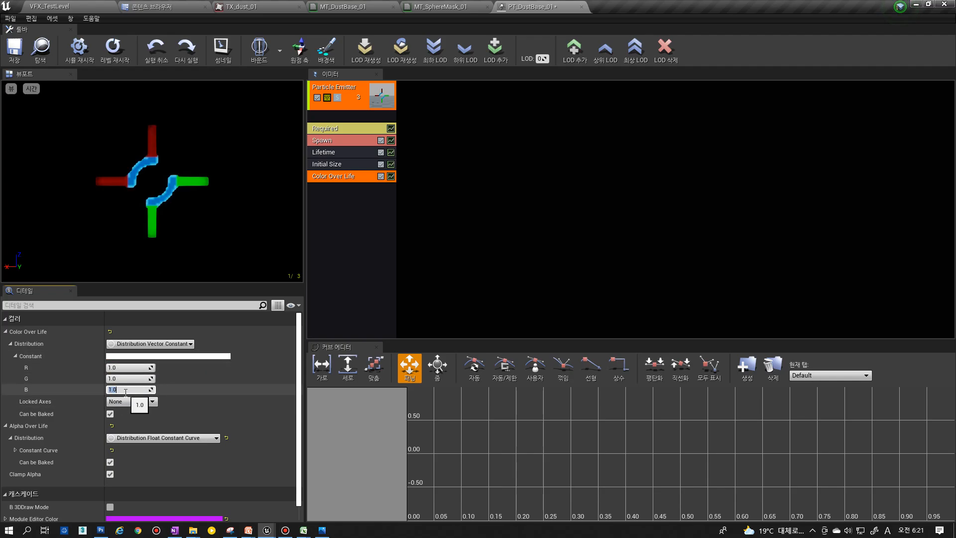
- Examine the Alpha Over Life distribution options and constant curve points, along with the Lifetime module's distribution settings
{"action": "left_click", "coordinate": [164, 438]}
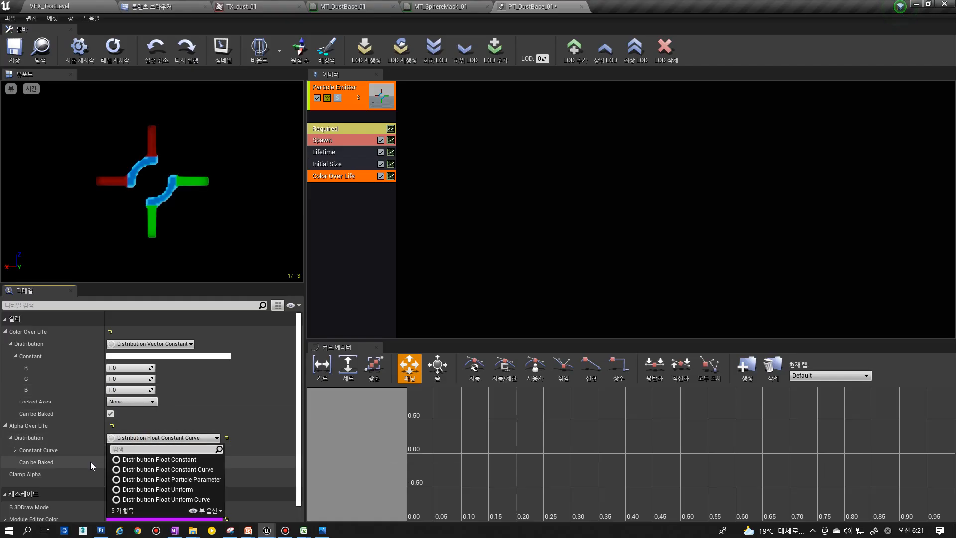
{"action": "left_click", "coordinate": [21, 455]}
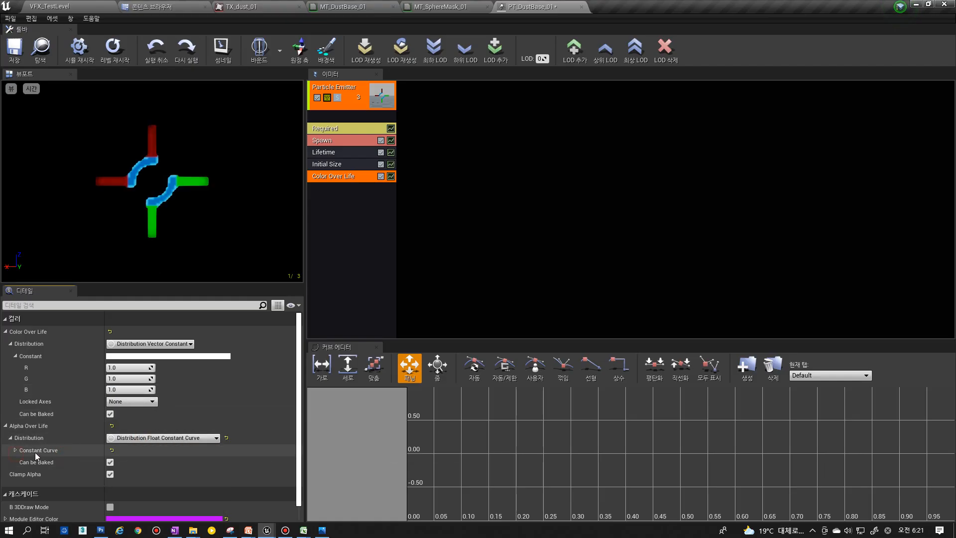
{"action": "right_click", "coordinate": [35, 454]}
{"action": "left_click", "coordinate": [53, 477]}
{"action": "scroll", "coordinate": [55, 448], "scroll_direction": "down", "scroll_amount": 4}
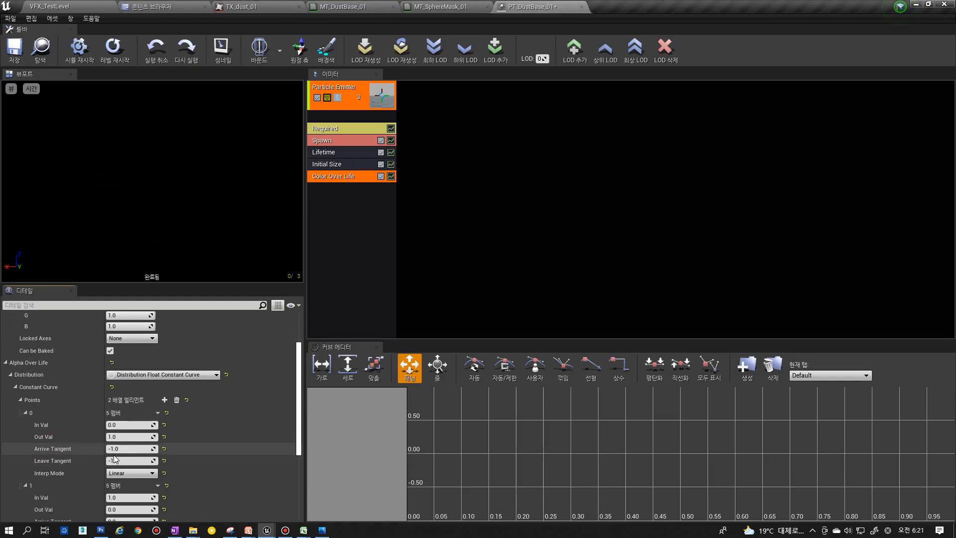
{"action": "left_click", "coordinate": [16, 387]}
{"action": "scroll", "coordinate": [156, 394], "scroll_direction": "up", "scroll_amount": 2}
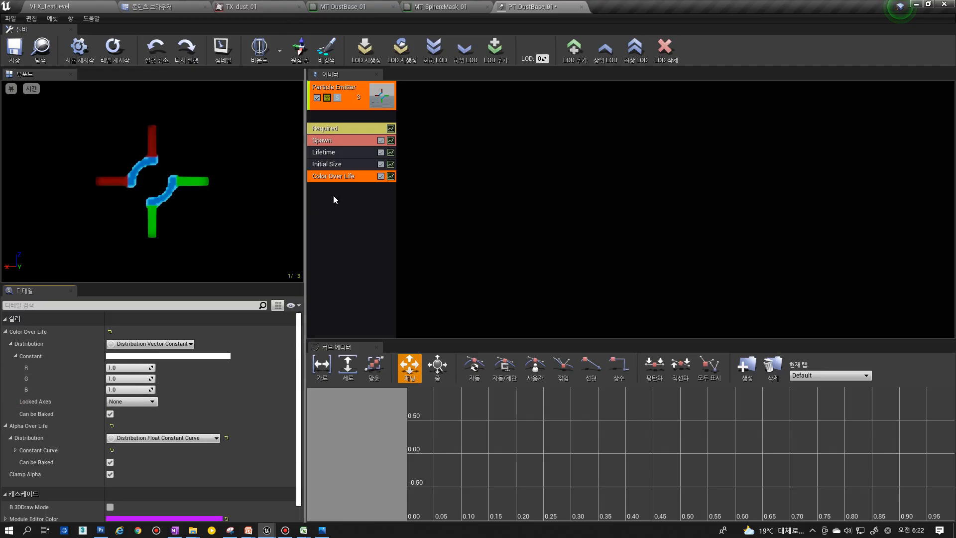
{"action": "left_click", "coordinate": [326, 153]}
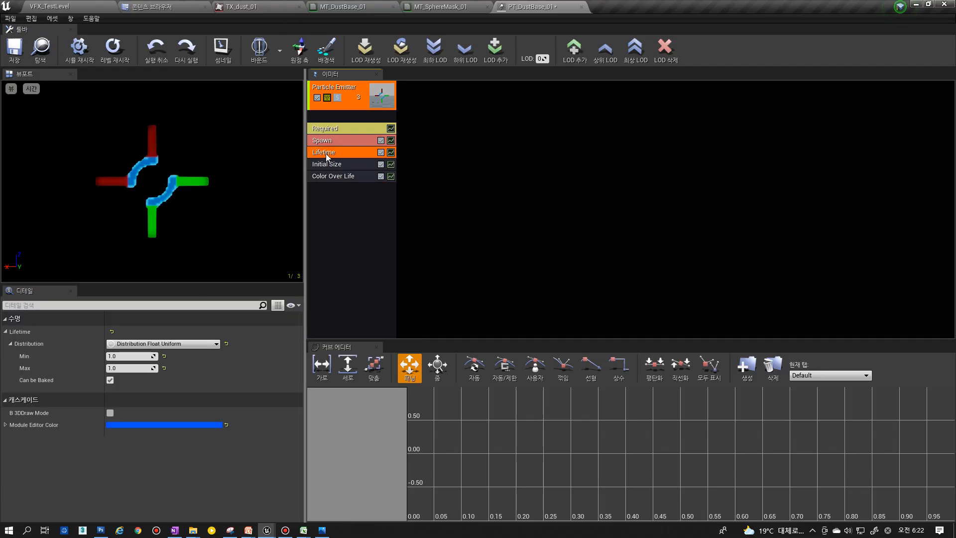
{"action": "left_click", "coordinate": [160, 342]}
{"action": "left_click", "coordinate": [149, 358]}
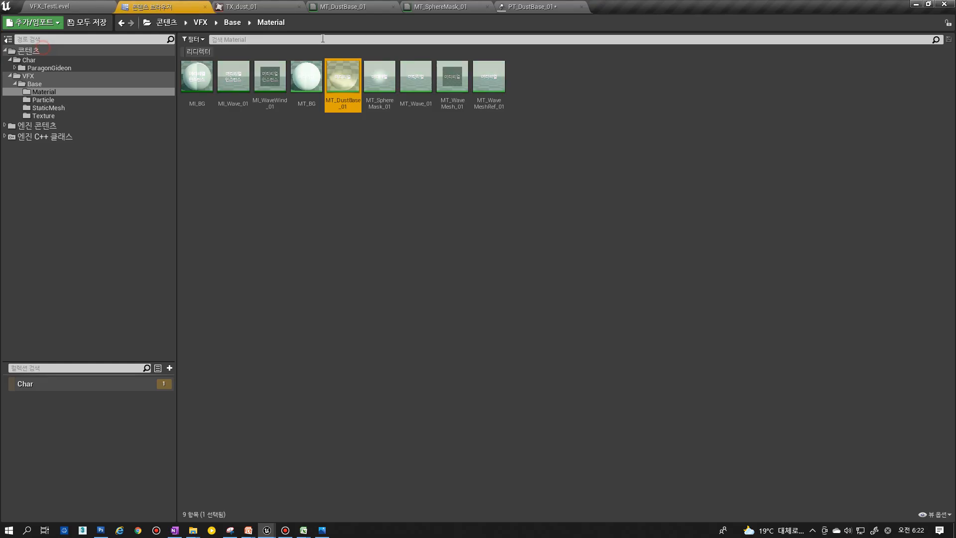
- Assign the MT_DustBase_01 material to the emitter's Required module in PT_DustBase_01
{"action": "left_click", "coordinate": [531, 6]}
{"action": "left_click", "coordinate": [349, 129]}
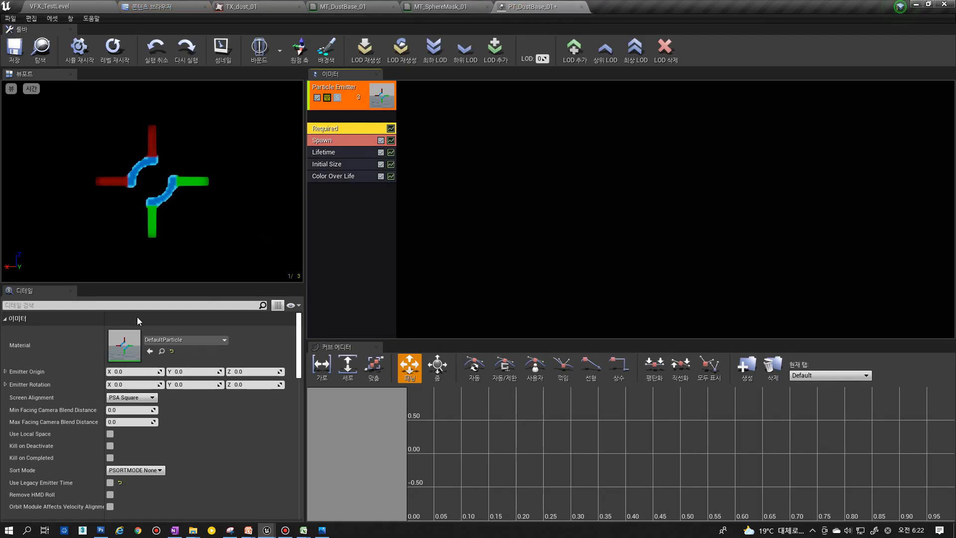
{"action": "left_click", "coordinate": [150, 351]}
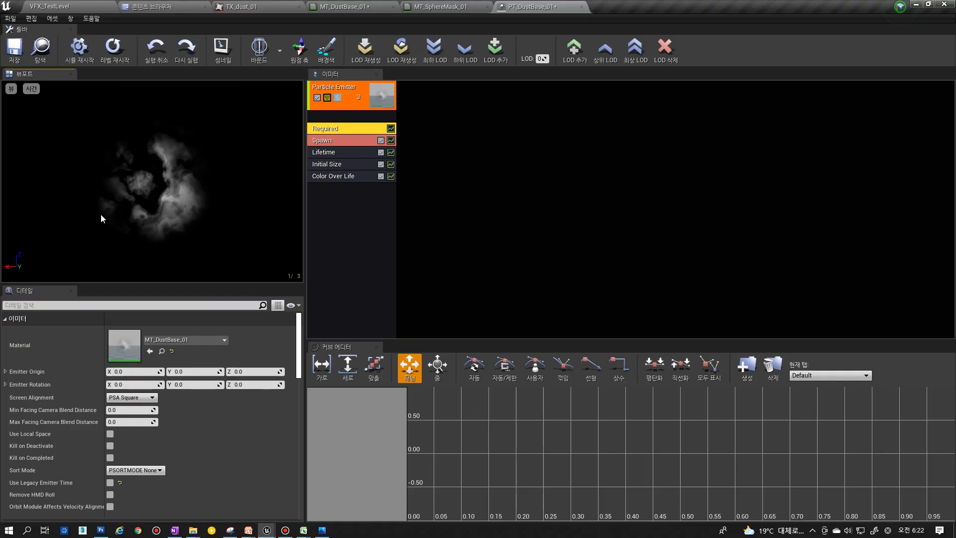
- Place the MT_DustBase_01 document beside PT_DustBase_01 and select the Dynamic Parameter node in its graph
{"action": "left_click_drag", "start_coordinate": [321, 7], "coordinate": [437, 4]}
{"action": "right_click_drag", "start_coordinate": [319, 299], "coordinate": [545, 317]}
{"action": "left_click", "coordinate": [404, 198]}
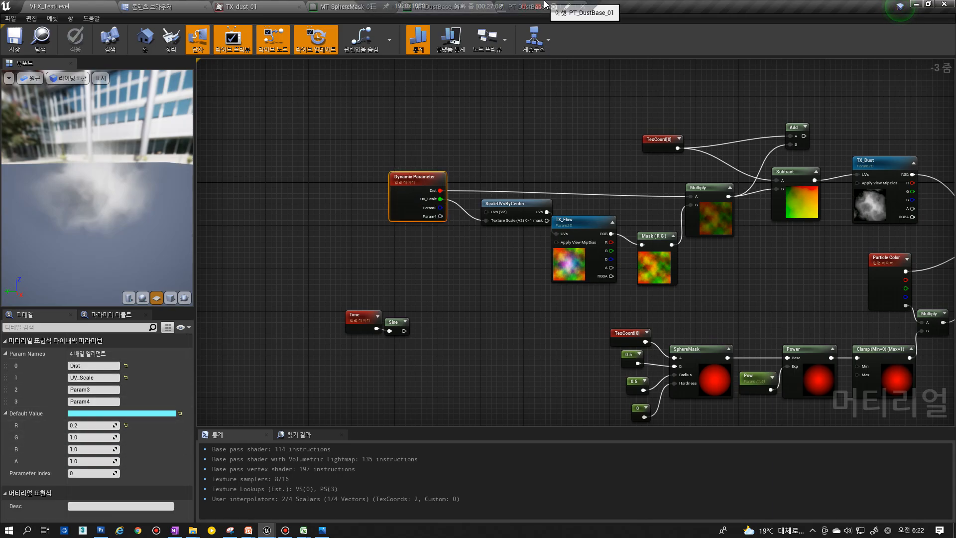
- Add a Dynamic parameter module to the emitter in PT_DustBase_01 and refresh it to load the material's parameter names
{"action": "left_click", "coordinate": [544, 6]}
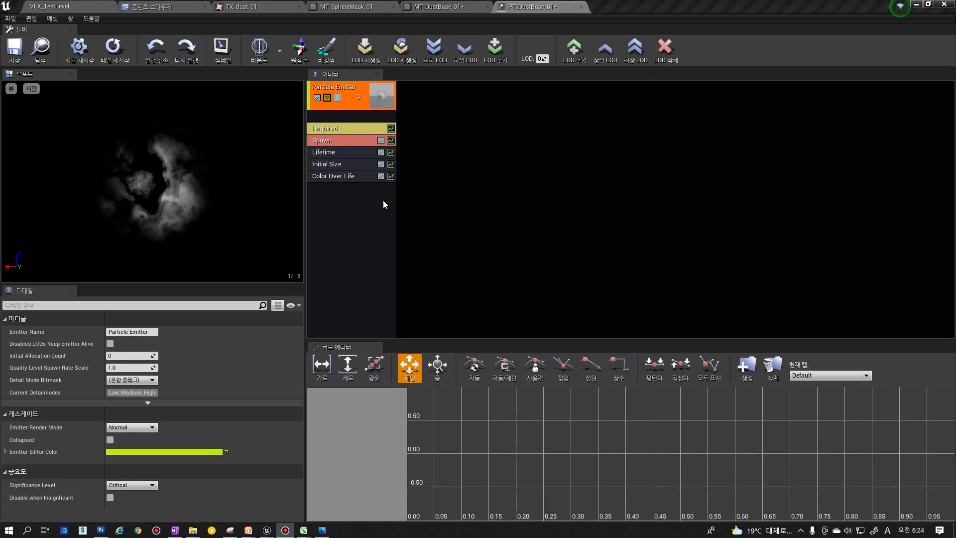
{"action": "right_click", "coordinate": [326, 189]}
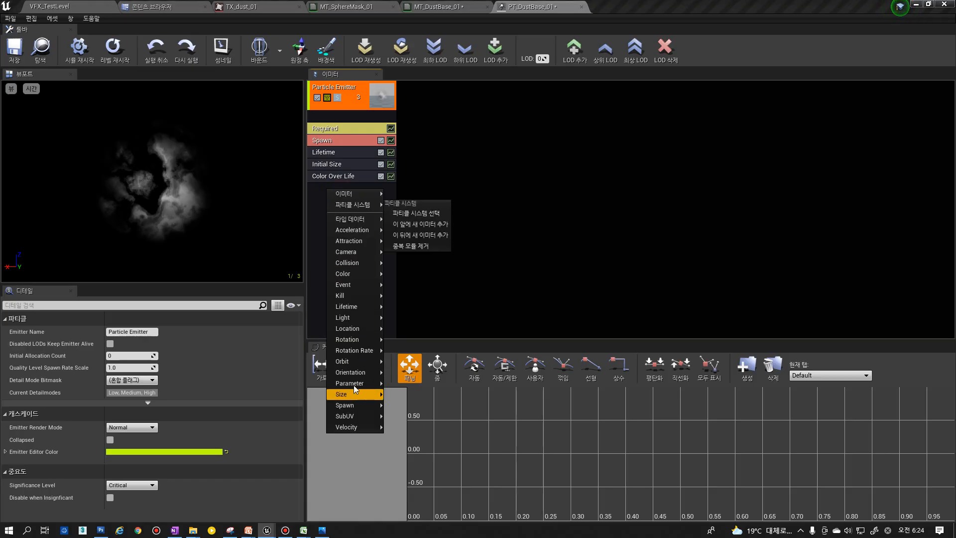
{"action": "mouse_move", "coordinate": [355, 381]}
{"action": "left_click", "coordinate": [405, 383]}
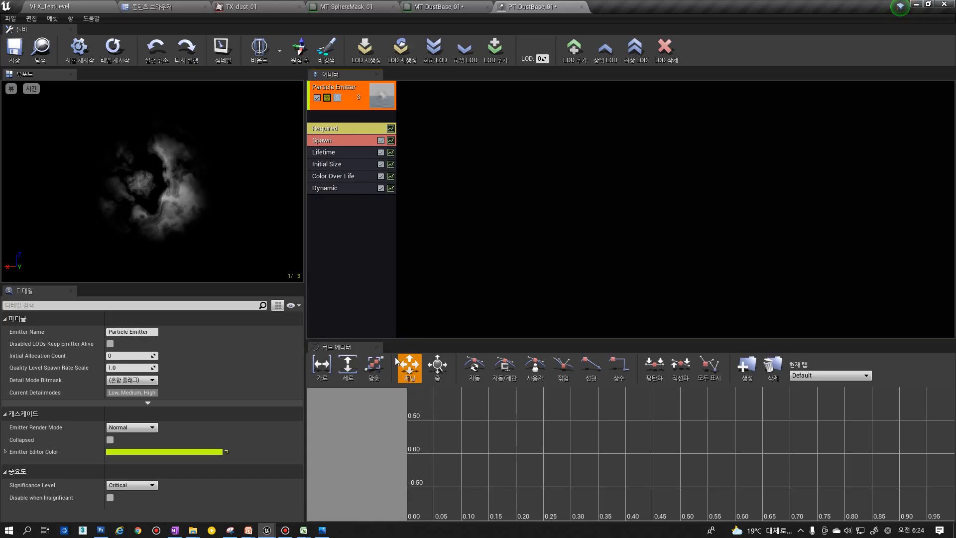
{"action": "left_click", "coordinate": [326, 188]}
{"action": "right_click", "coordinate": [333, 190]}
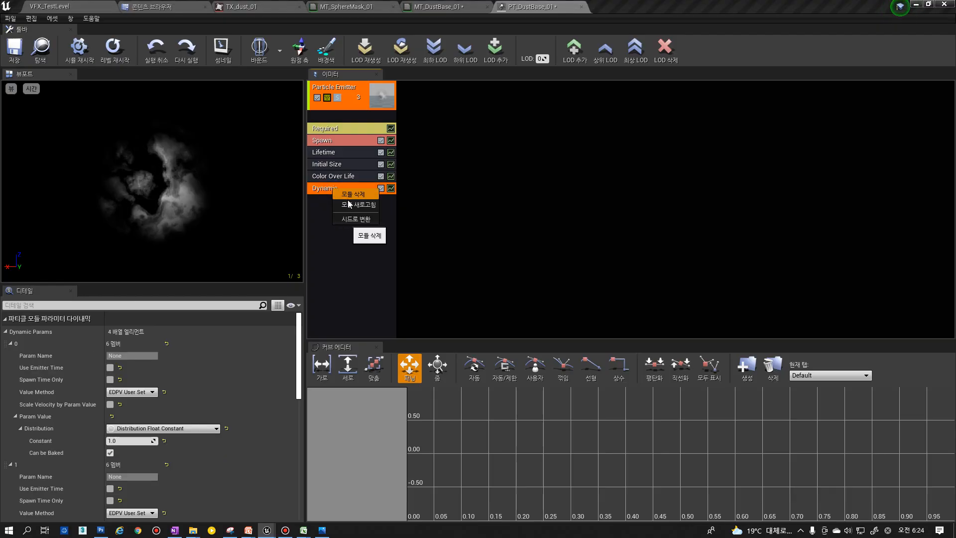
{"action": "left_click", "coordinate": [349, 206]}
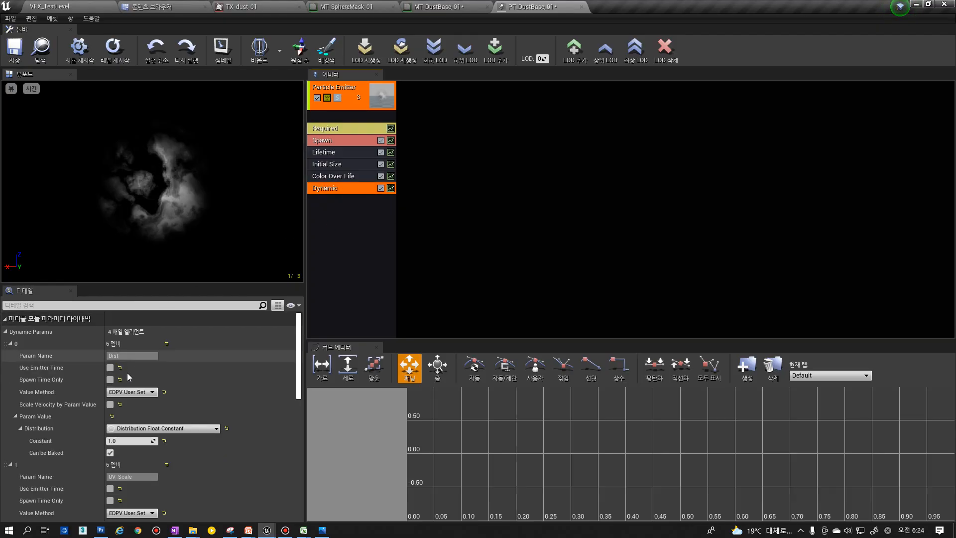
- Test several Constant values for the Dynamic module's Dist parameter, including 0 and 0.5, and settle on 0.1
{"action": "scroll", "coordinate": [100, 419], "scroll_direction": "down", "scroll_amount": 3}
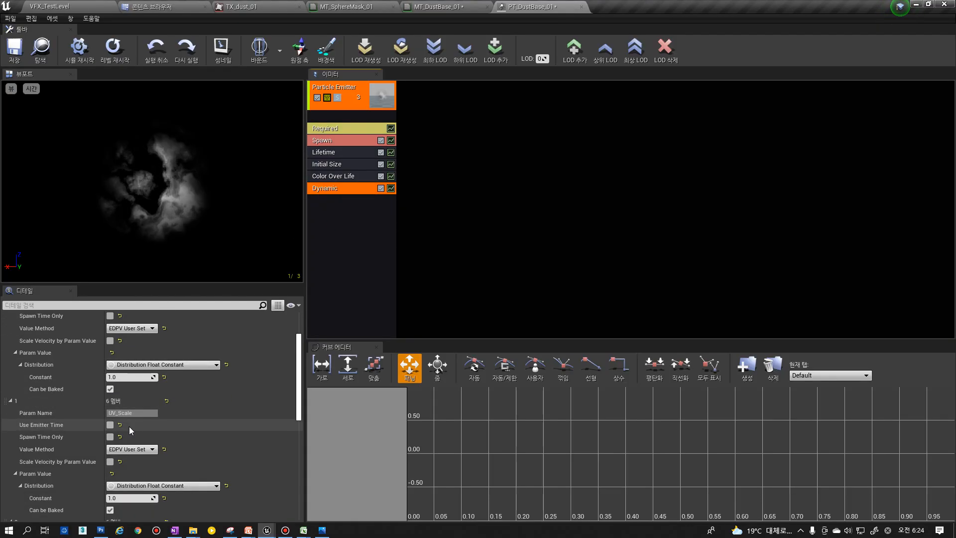
{"action": "scroll", "coordinate": [124, 390], "scroll_direction": "up", "scroll_amount": 3}
{"action": "left_click", "coordinate": [127, 425]}
{"action": "type", "text": "0.1"}
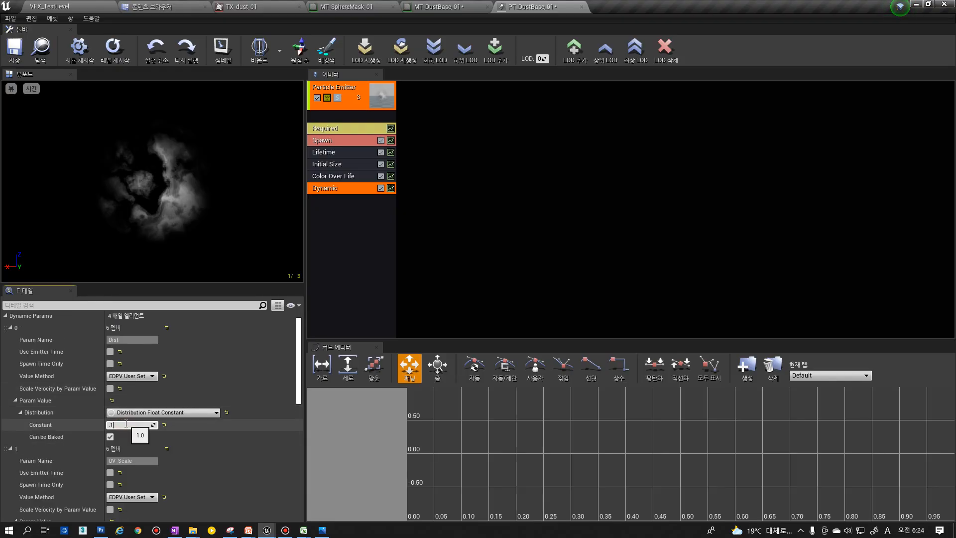
{"action": "key", "text": "Return"}
{"action": "scroll", "coordinate": [140, 374], "scroll_direction": "down", "scroll_amount": 1}
{"action": "type", "text": "0"}
{"action": "key", "text": "Return"}
{"action": "type", "text": ".1"}
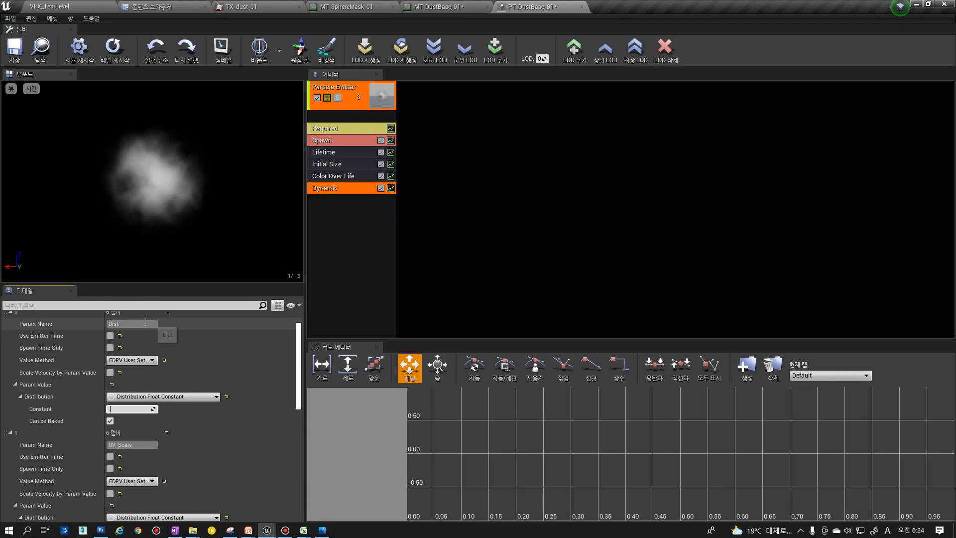
{"action": "key", "text": "Return"}
{"action": "type", "text": ".6"}
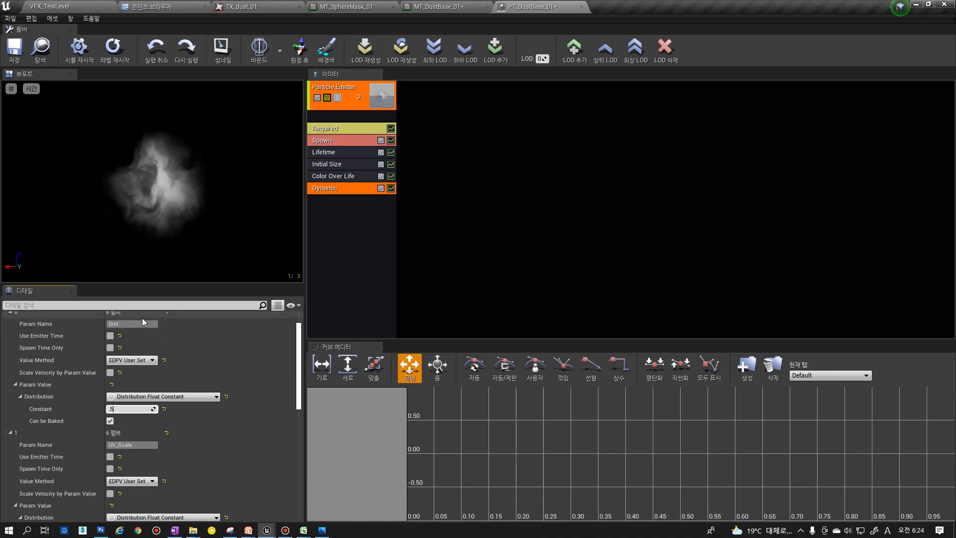
{"action": "key", "text": "Return"}
{"action": "type", "text": ".1"}
{"action": "key", "text": "Return"}
- Set the Constant of the Dynamic module's UV_Scale parameter to 0
{"action": "scroll", "coordinate": [133, 366], "scroll_direction": "down", "scroll_amount": 5}
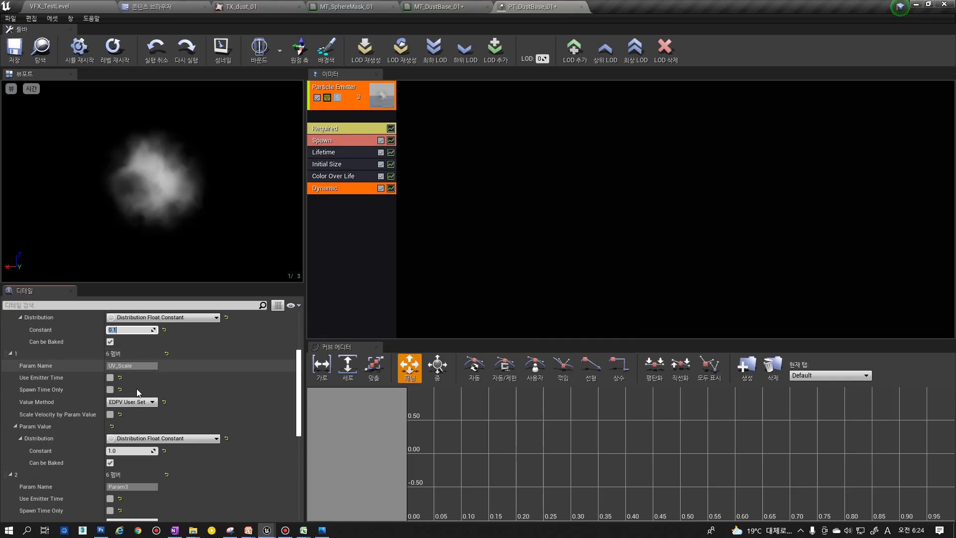
{"action": "left_click", "coordinate": [127, 450]}
{"action": "type", "text": "0"}
{"action": "key", "text": "Return"}
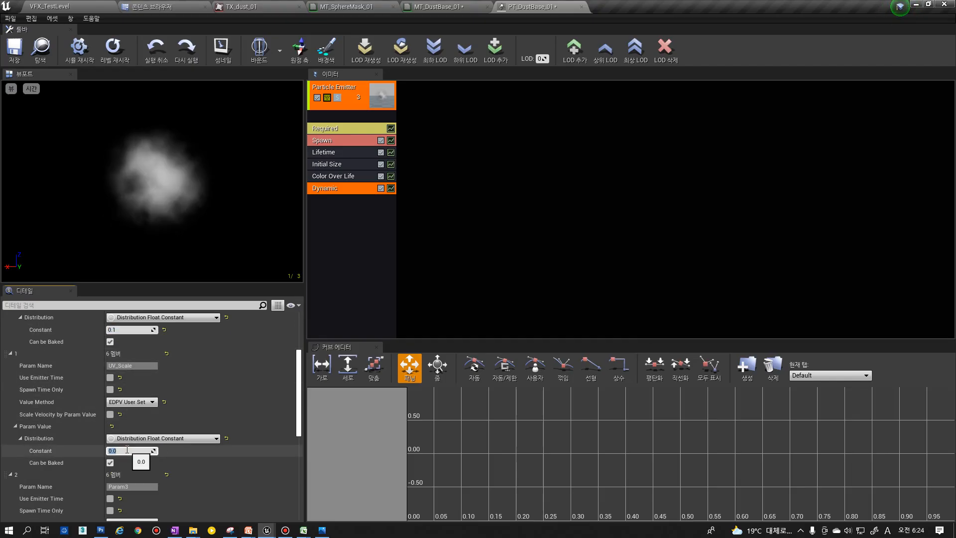
- Set the Dynamic Parameter node's default G value to 0 in the MT_DustBase_01 material
{"action": "left_click", "coordinate": [432, 8]}
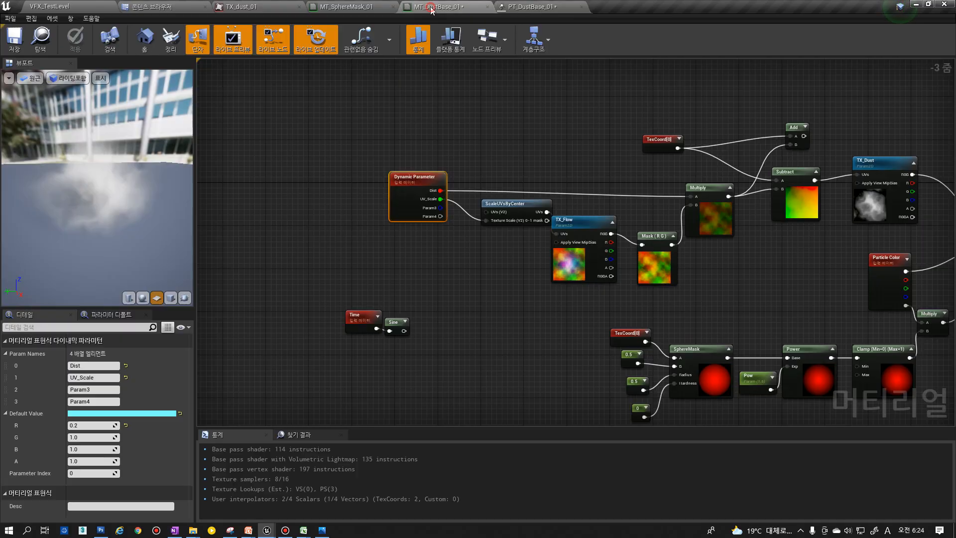
{"action": "scroll", "coordinate": [493, 229], "scroll_direction": "up", "scroll_amount": 3}
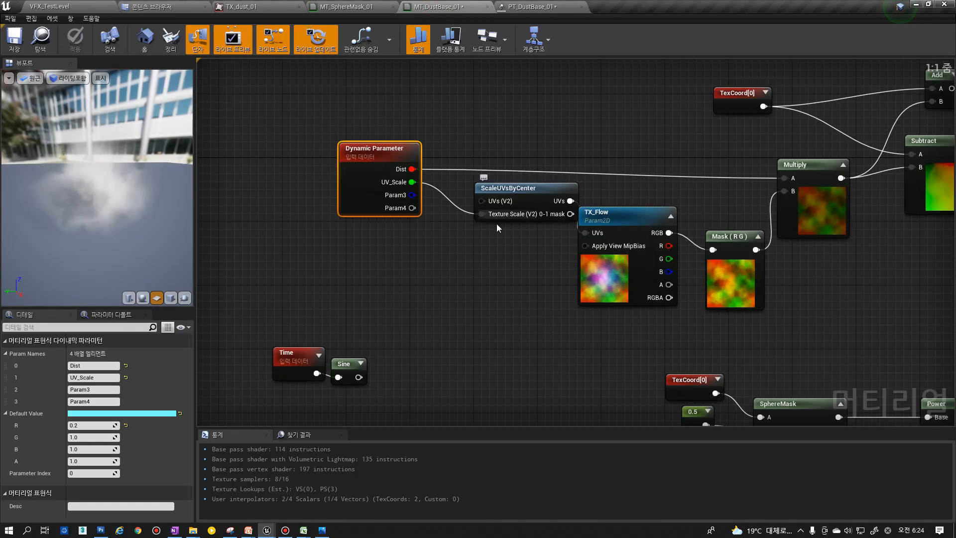
{"action": "left_click", "coordinate": [87, 442]}
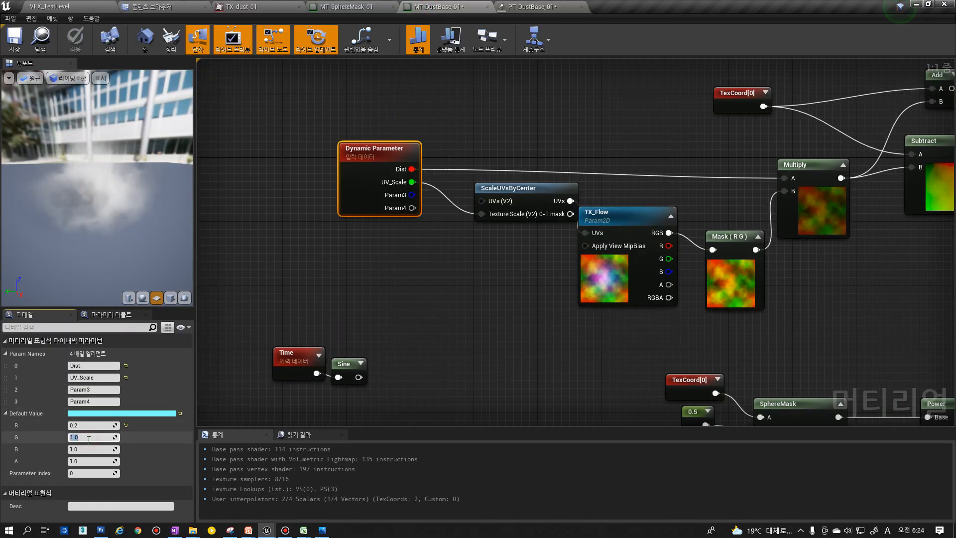
{"action": "type", "text": "0"}
{"action": "key", "text": "Return"}
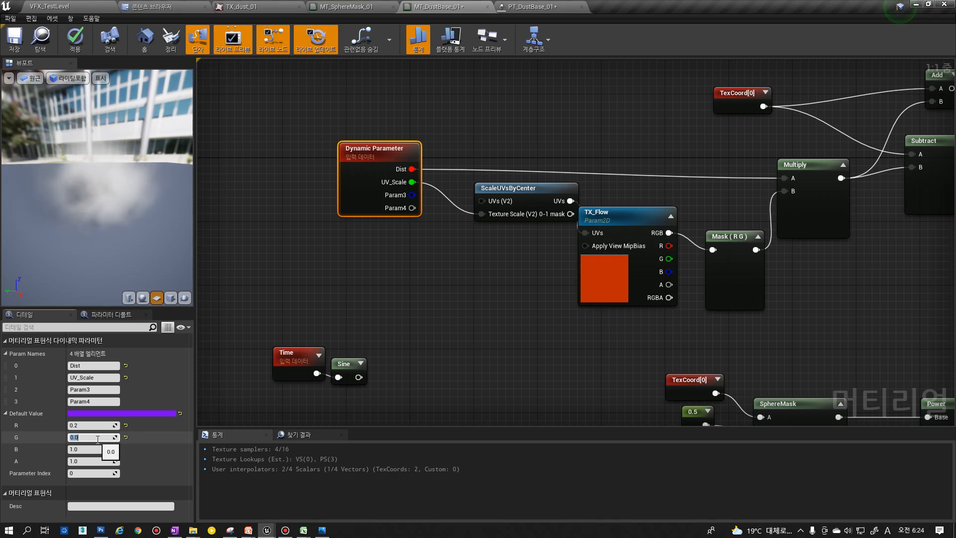
- Test 0.1 and 0 as the Dynamic Parameter node's default G value in MT_DustBase_01, and settle on 0.1
{"action": "type", "text": "0.1"}
{"action": "key", "text": "Return"}
{"action": "type", "text": "."}
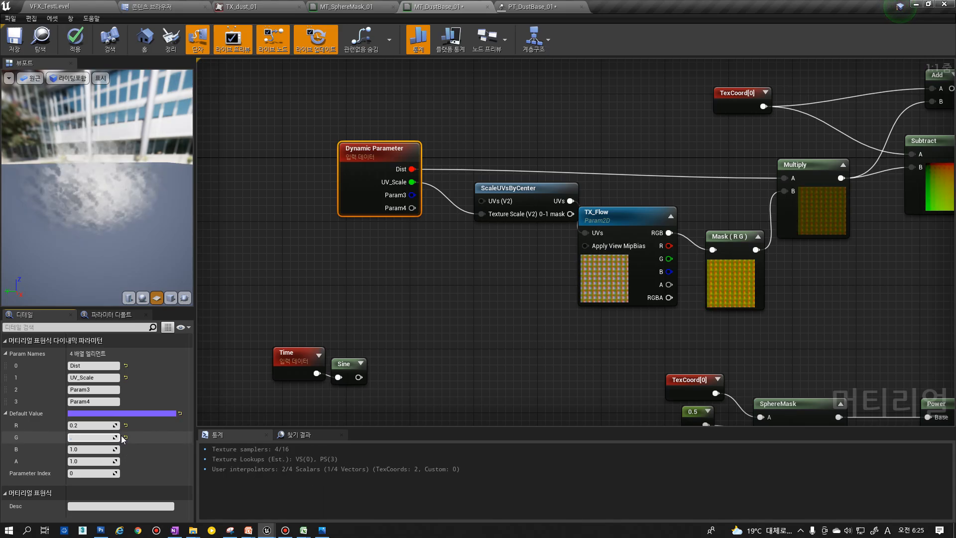
{"action": "type", "text": "1"}
{"action": "key", "text": "Return"}
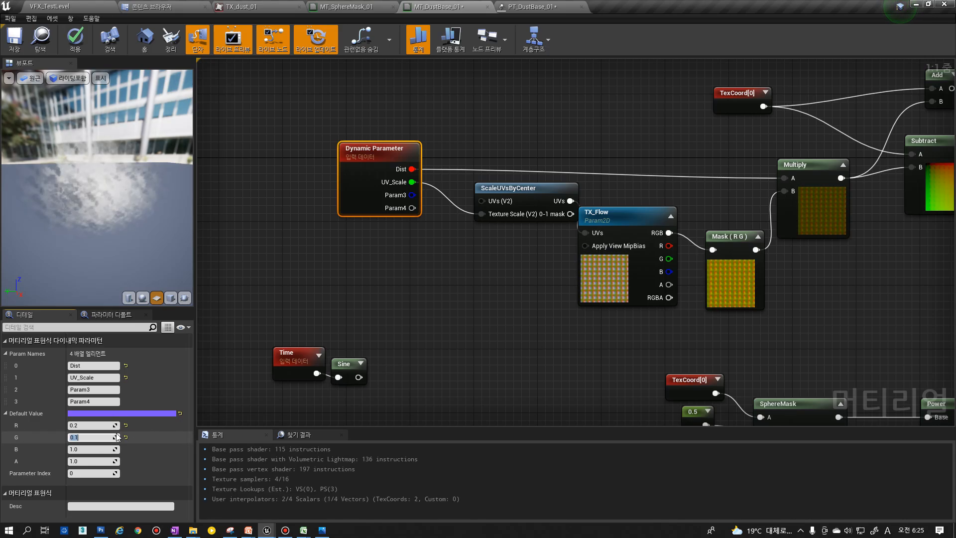
{"action": "type", "text": "0"}
{"action": "key", "text": "Return"}
{"action": "type", "text": "."}
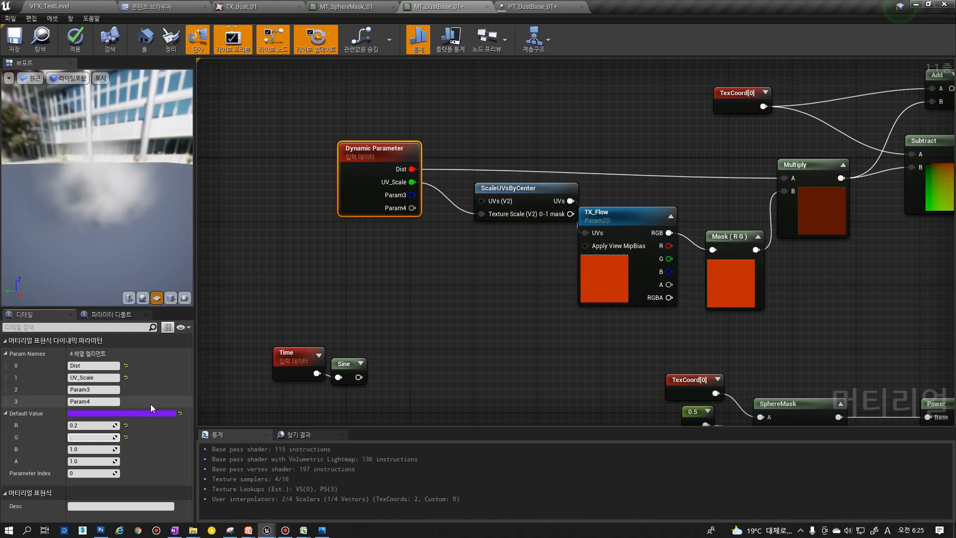
{"action": "type", "text": "1"}
{"action": "key", "text": "Return"}
- In PT_DustBase_01, test UV_Scale Constant values of 1 and 0.5 in the Dynamic module, and settle on 0.2
{"action": "left_click", "coordinate": [534, 6]}
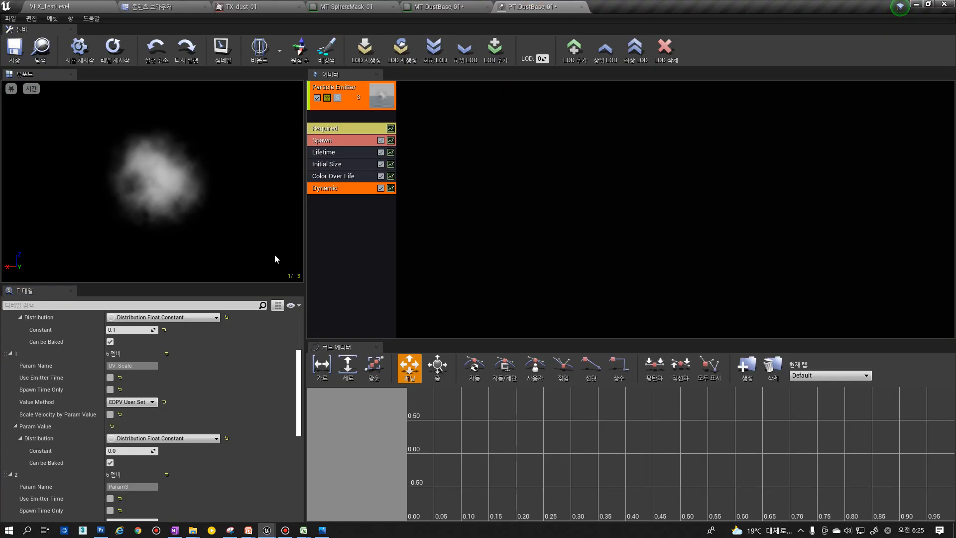
{"action": "type", "text": "1"}
{"action": "key", "text": "Return"}
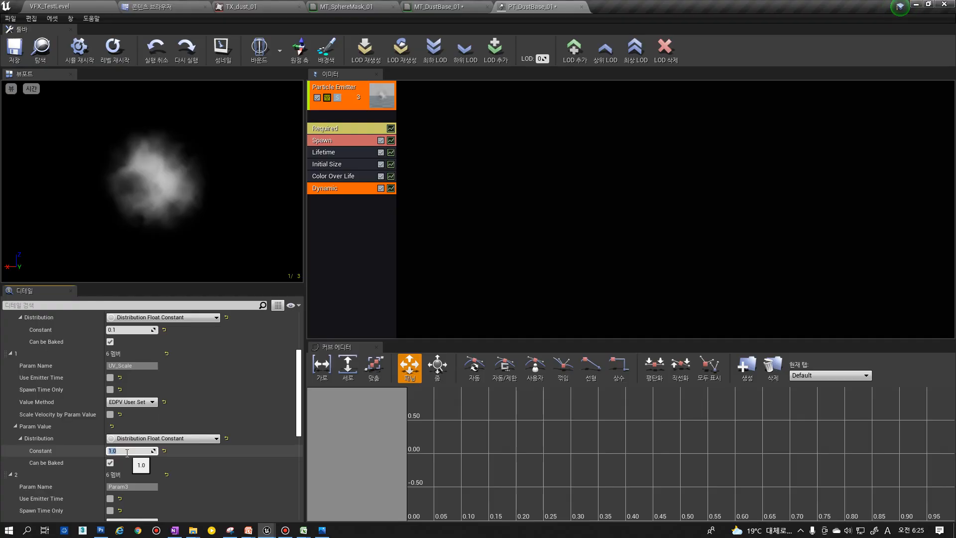
{"action": "type", "text": "0.5"}
{"action": "key", "text": "Return"}
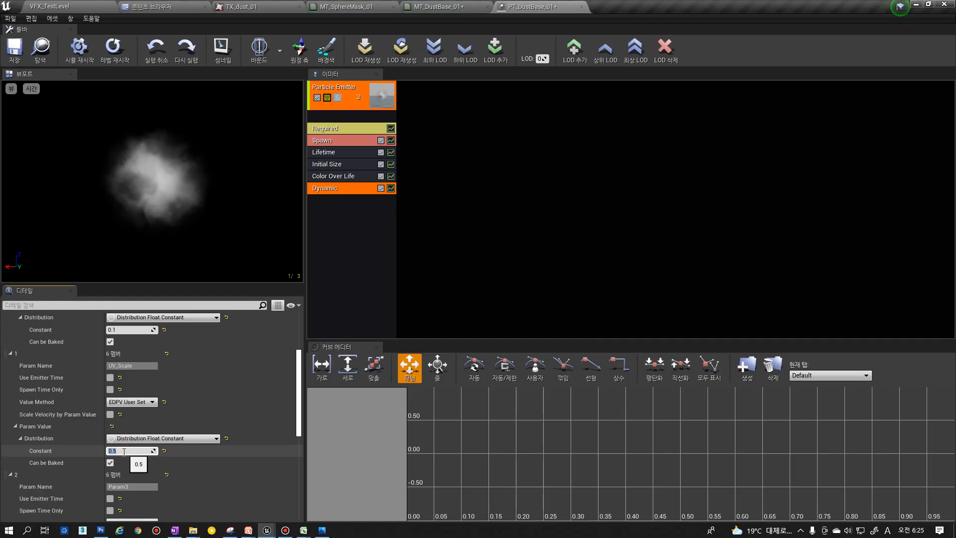
{"action": "type", "text": "0.2"}
{"action": "key", "text": "Return"}
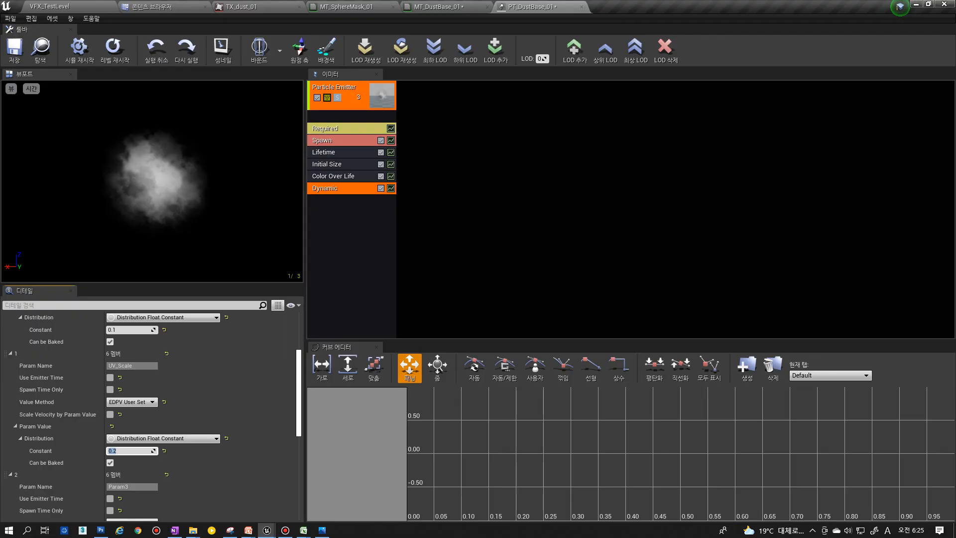
{"action": "scroll", "coordinate": [255, 423], "scroll_direction": "down", "scroll_amount": 3}
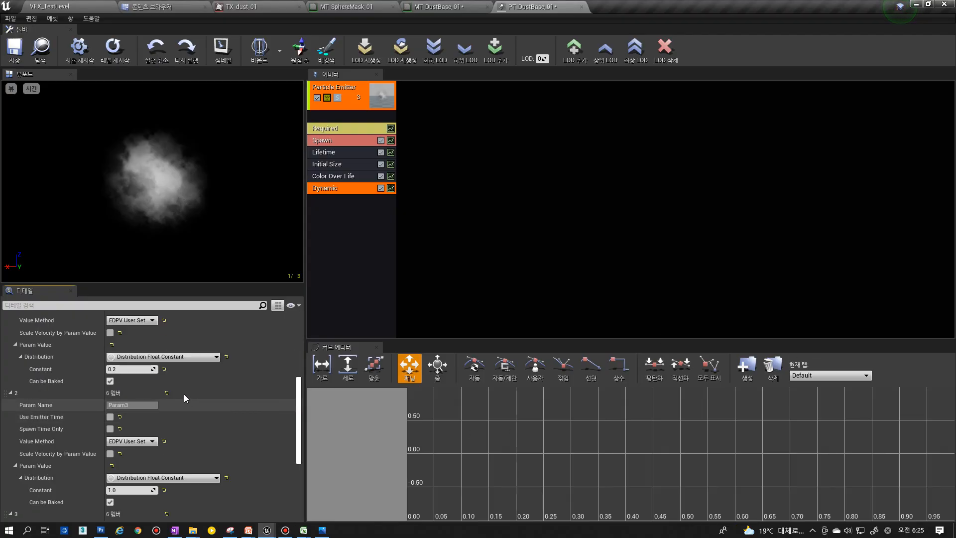
{"action": "left_click", "coordinate": [166, 357]}
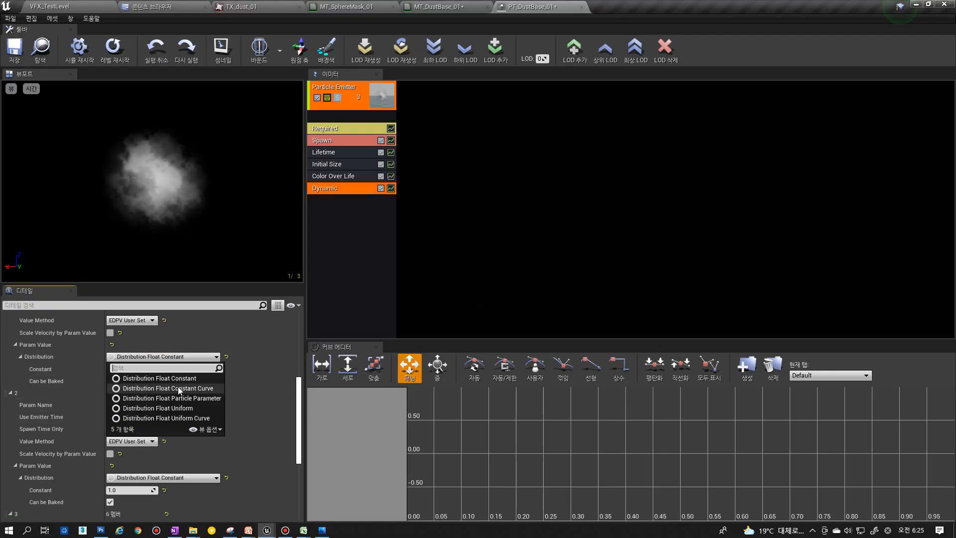
{"action": "left_click", "coordinate": [241, 364]}
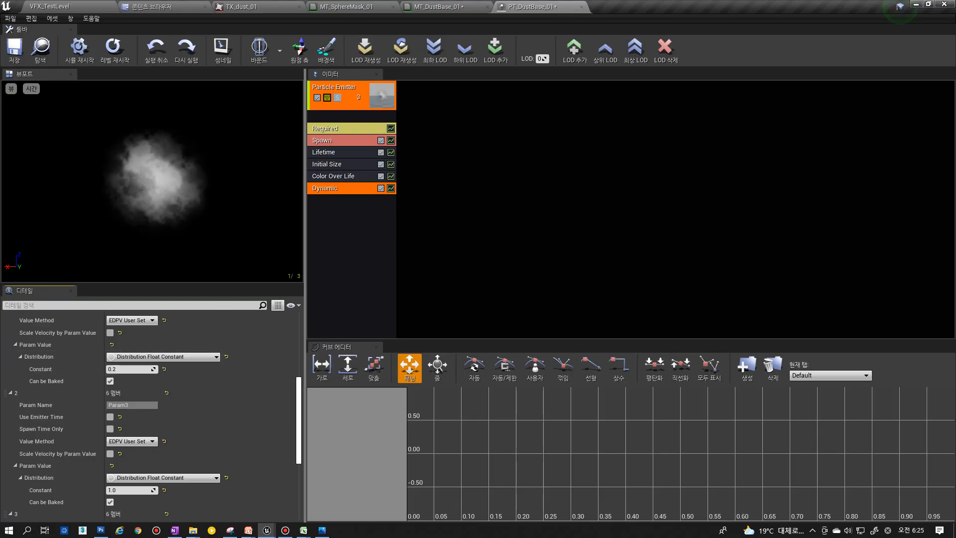
{"action": "left_click", "coordinate": [338, 155]}
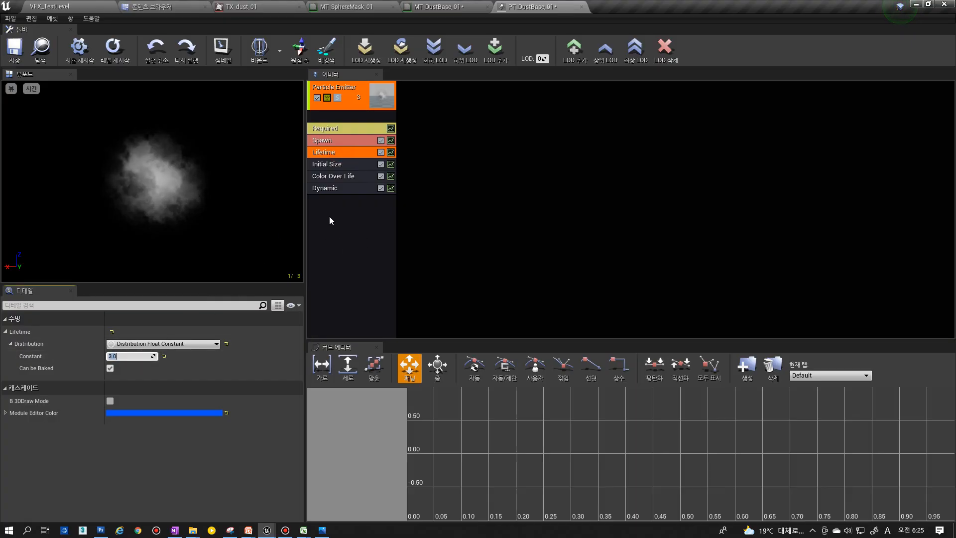
{"action": "left_click", "coordinate": [330, 187]}
- Change the Dynamic module's Dist distribution to Distribution Float Constant Curve, add two curve points and expand them
{"action": "scroll", "coordinate": [148, 384], "scroll_direction": "down", "scroll_amount": 3}
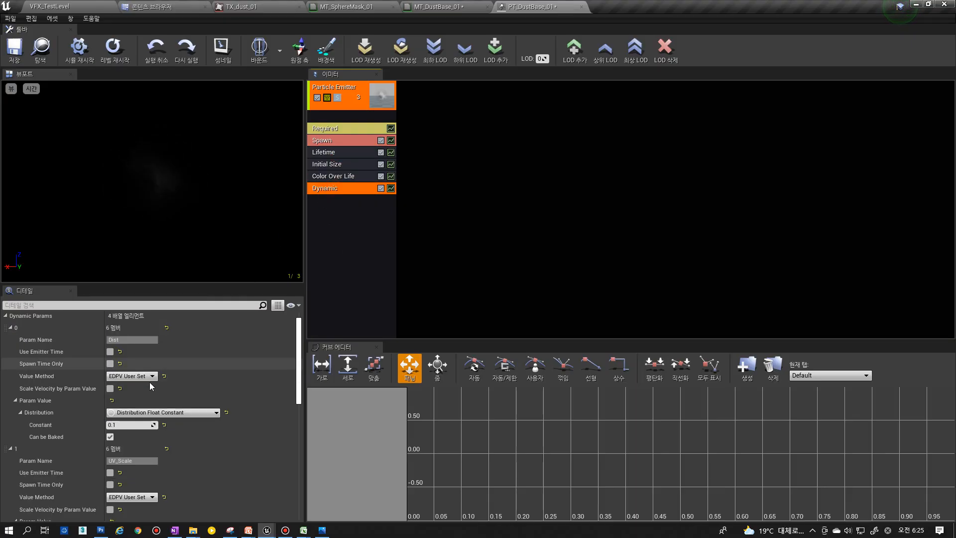
{"action": "left_click", "coordinate": [147, 382]}
{"action": "left_click", "coordinate": [174, 409]}
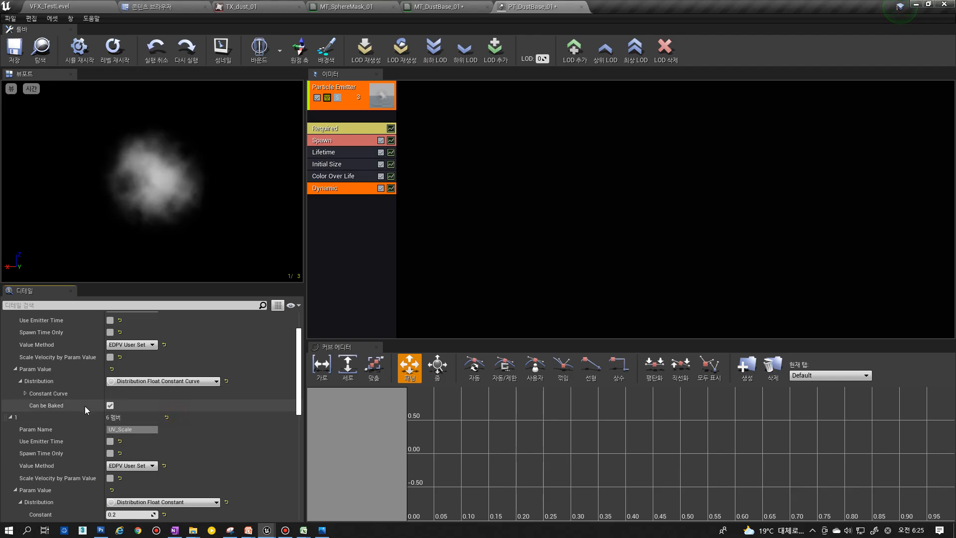
{"action": "left_click", "coordinate": [26, 394]}
{"action": "double_click", "coordinate": [165, 407]}
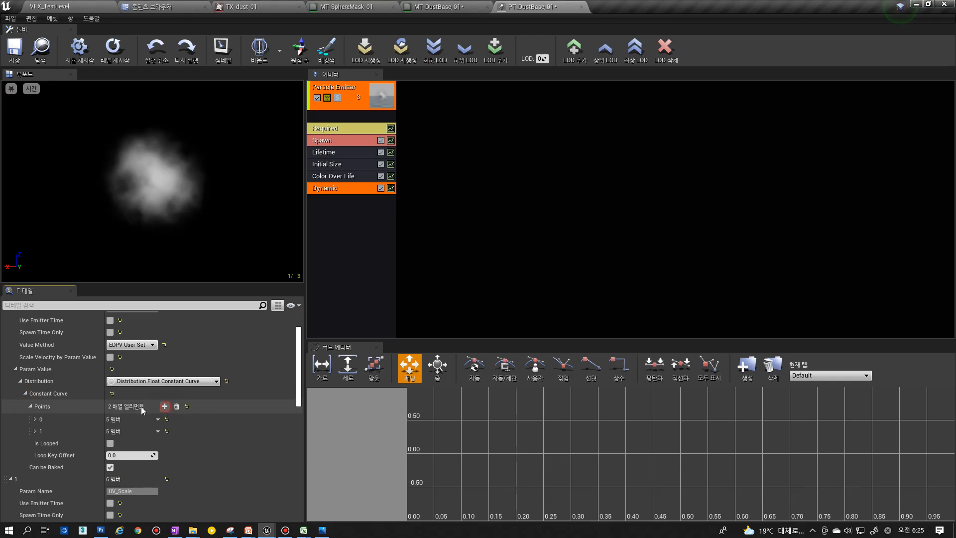
{"action": "right_click", "coordinate": [138, 407]}
{"action": "left_click", "coordinate": [154, 431]}
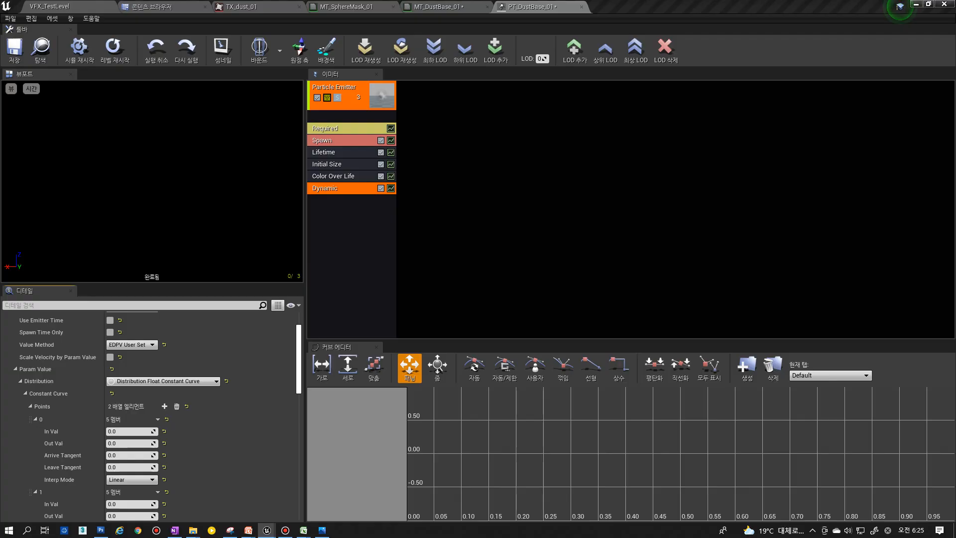
- Set the Dist curve's second point to In Val 1 and Out Val 2
{"action": "left_click", "coordinate": [128, 432]}
{"action": "scroll", "coordinate": [128, 428], "scroll_direction": "down", "scroll_amount": 2}
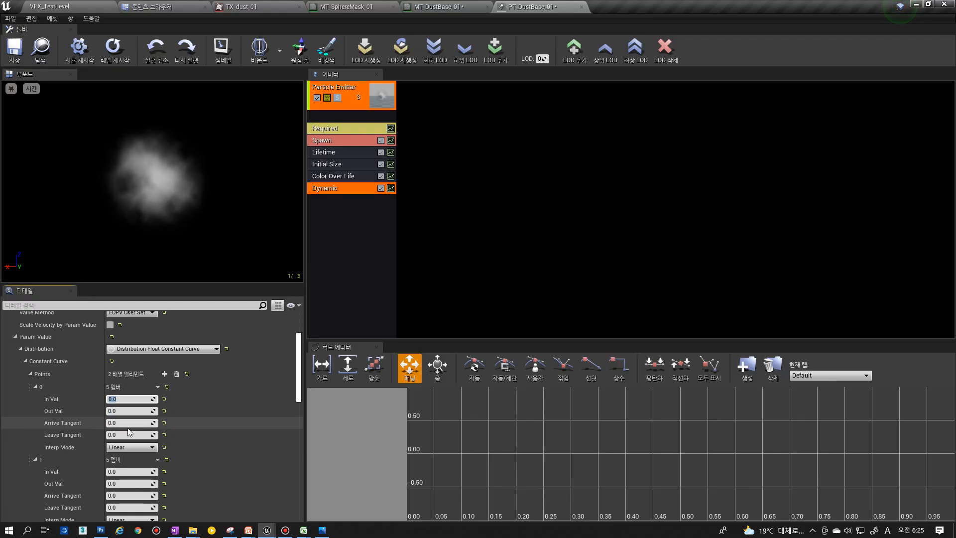
{"action": "scroll", "coordinate": [130, 409], "scroll_direction": "down", "scroll_amount": 1}
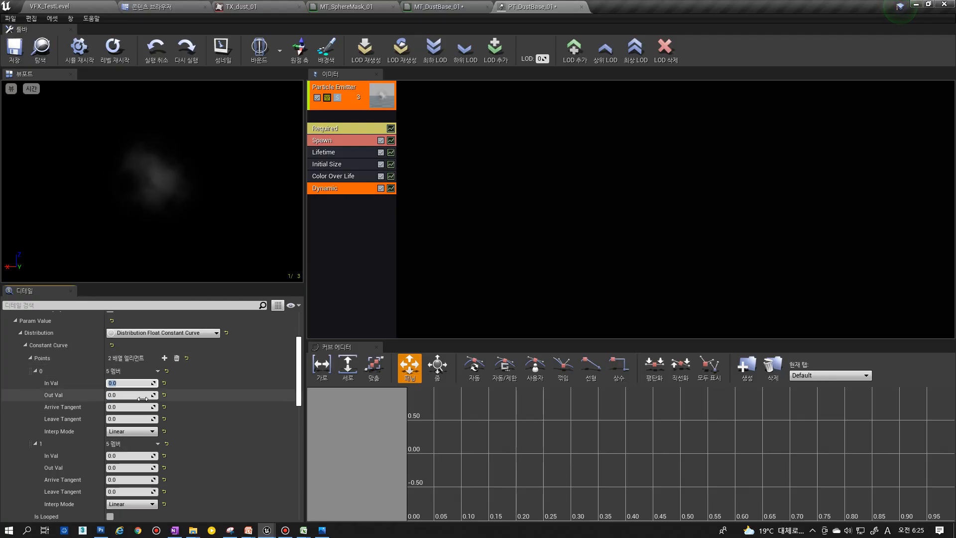
{"action": "left_click", "coordinate": [120, 453]}
{"action": "type", "text": "1"}
{"action": "left_click", "coordinate": [121, 467]}
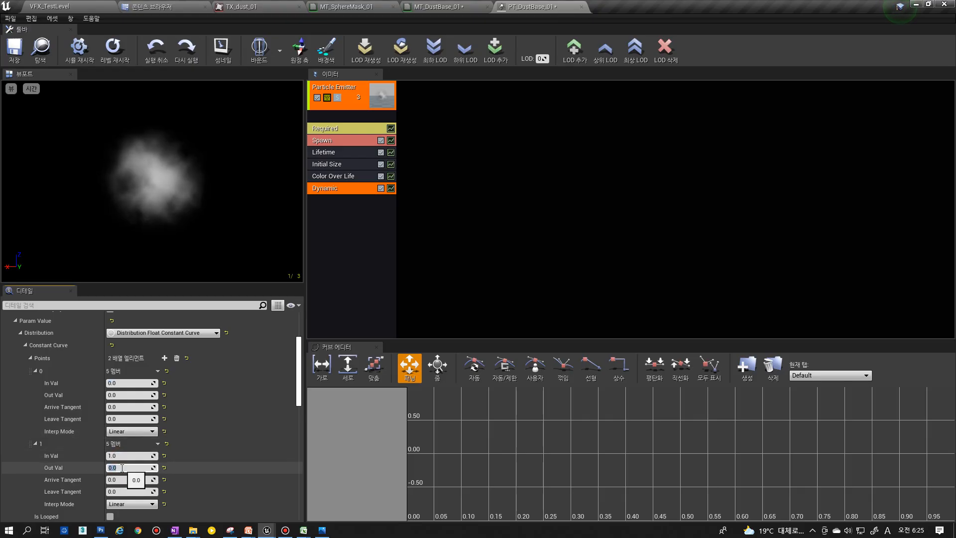
{"action": "type", "text": "2"}
{"action": "key", "text": "Return"}
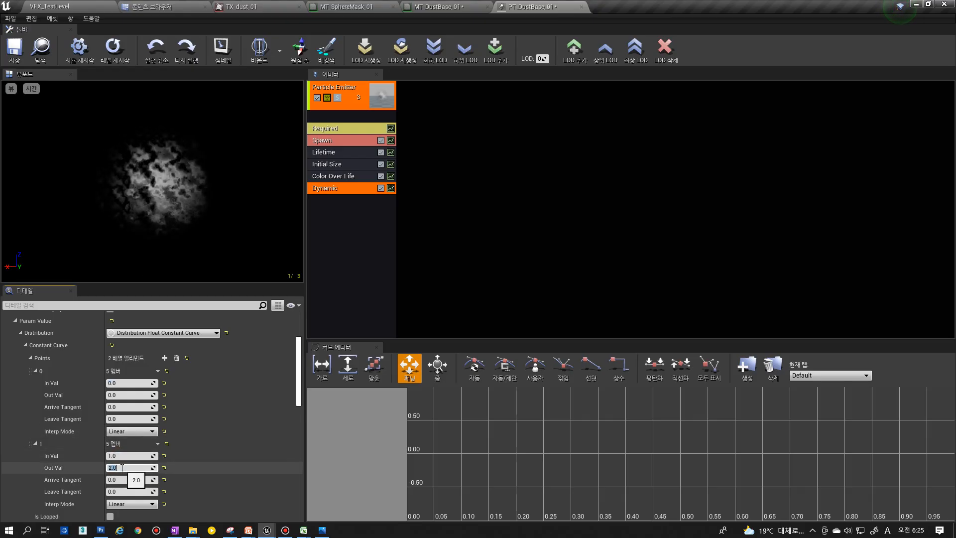
- Change the UV_Scale distribution to Distribution Float Constant Curve, add two curve points and expand them
{"action": "scroll", "coordinate": [145, 381], "scroll_direction": "down", "scroll_amount": 4}
{"action": "scroll", "coordinate": [145, 381], "scroll_direction": "down", "scroll_amount": 7}
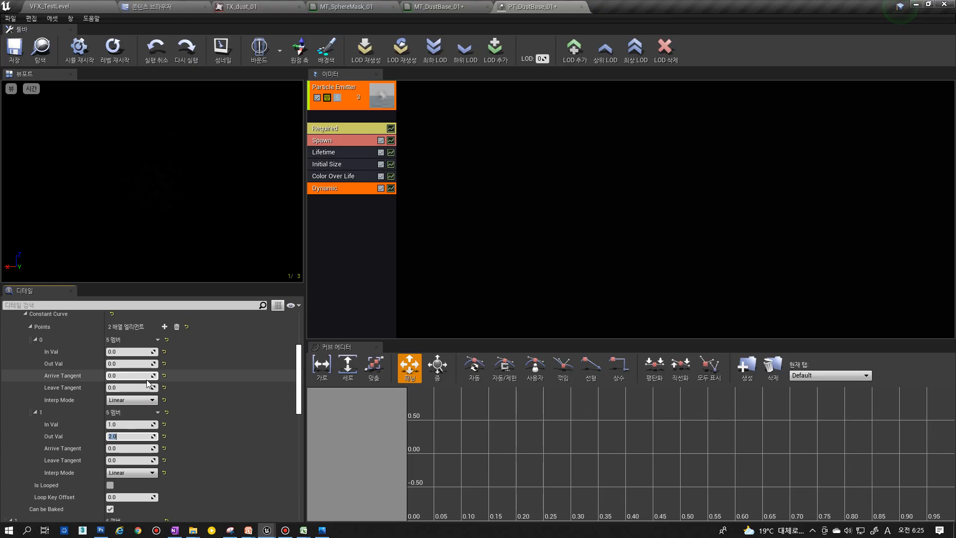
{"action": "left_click", "coordinate": [154, 462]}
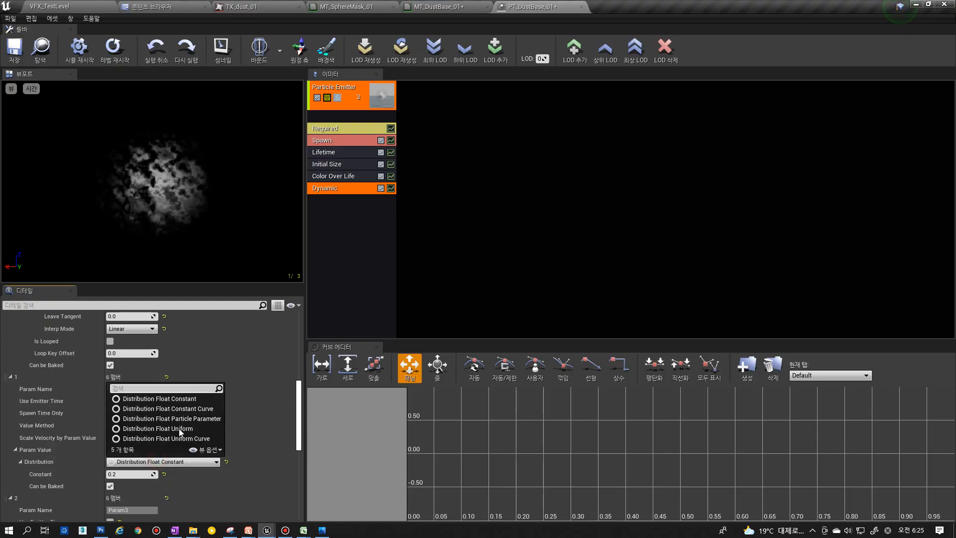
{"action": "left_click", "coordinate": [190, 410]}
{"action": "scroll", "coordinate": [160, 433], "scroll_direction": "down", "scroll_amount": 3}
{"action": "left_click", "coordinate": [26, 427]}
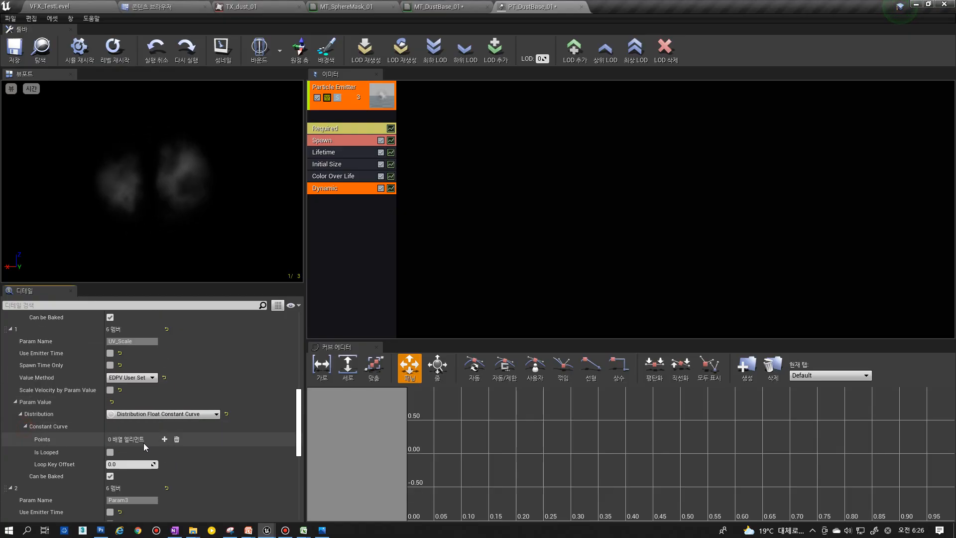
{"action": "left_click", "coordinate": [165, 439]}
{"action": "left_click", "coordinate": [164, 440]}
{"action": "right_click", "coordinate": [136, 442]}
{"action": "left_click", "coordinate": [150, 462]}
{"action": "scroll", "coordinate": [139, 429], "scroll_direction": "down", "scroll_amount": 6}
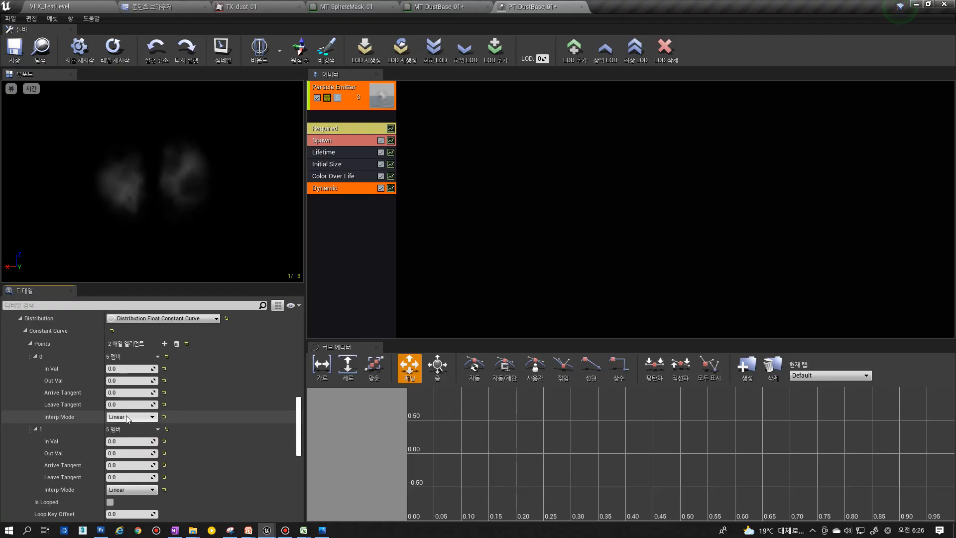
- Set the UV_Scale curve's second point to In Val 1 and Out Val 0.7
{"action": "left_click", "coordinate": [123, 443]}
{"action": "type", "text": "1"}
{"action": "left_click", "coordinate": [128, 454]}
{"action": "type", "text": "0.7"}
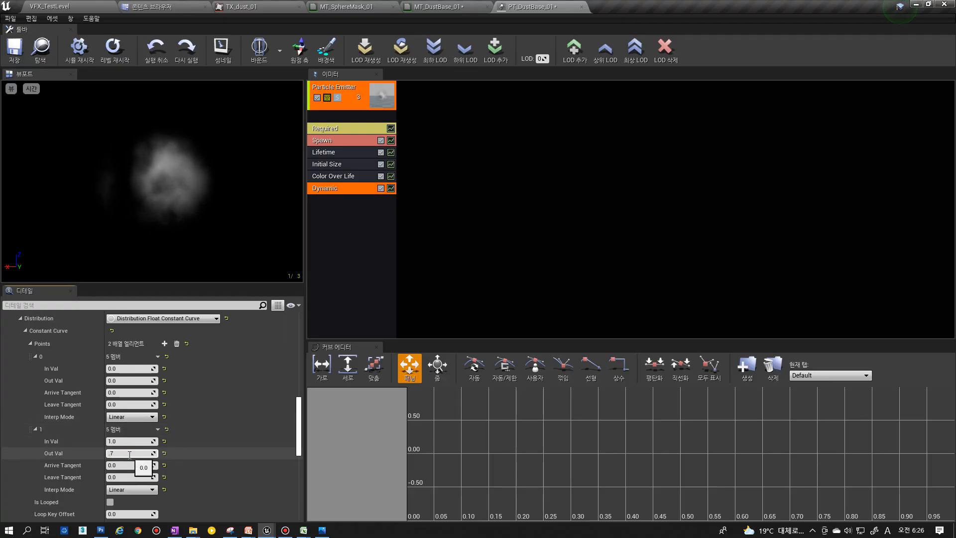
{"action": "key", "text": "Return"}
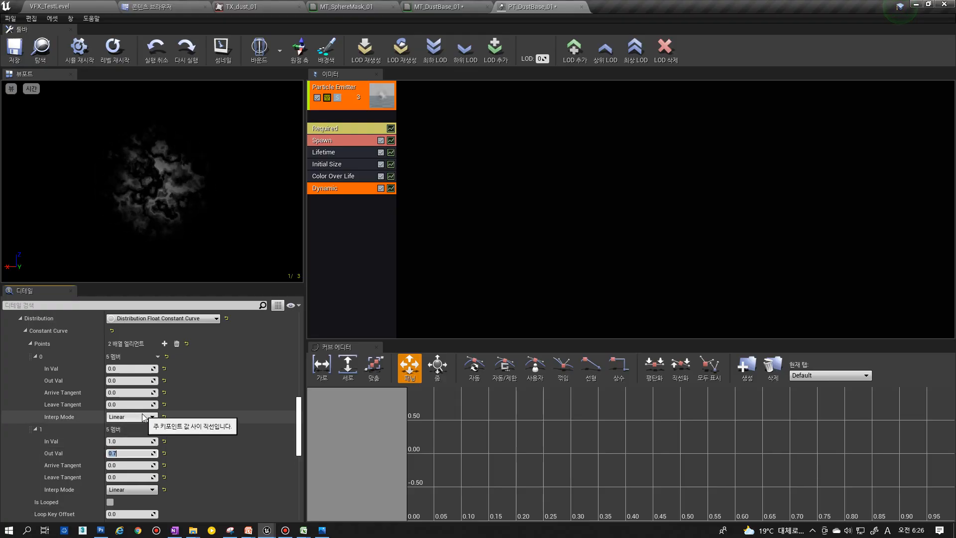
- Set the Out Val of the Dist curve's first point to 1
{"action": "scroll", "coordinate": [142, 419], "scroll_direction": "up", "scroll_amount": 4}
{"action": "scroll", "coordinate": [142, 409], "scroll_direction": "up", "scroll_amount": 16}
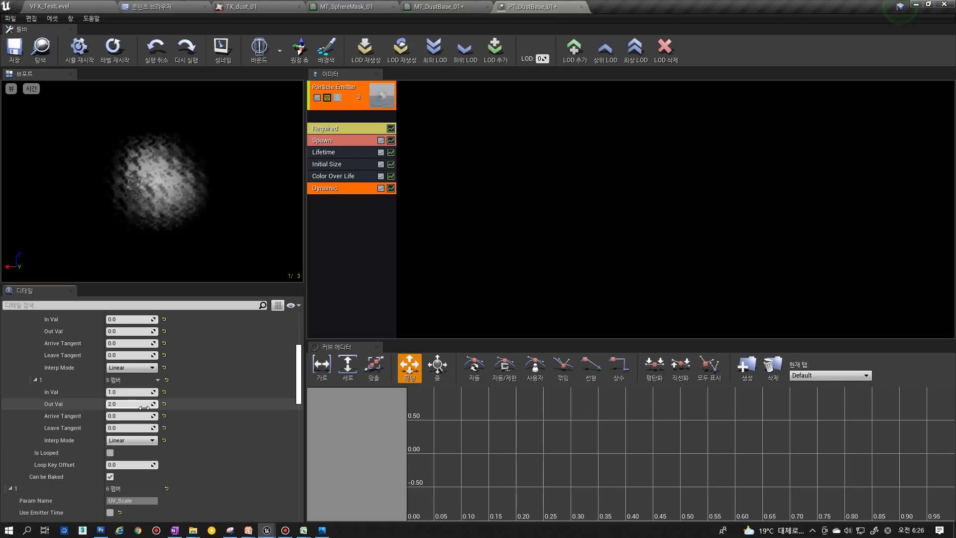
{"action": "left_click", "coordinate": [126, 394]}
{"action": "type", "text": "1"}
{"action": "key", "text": "Return"}
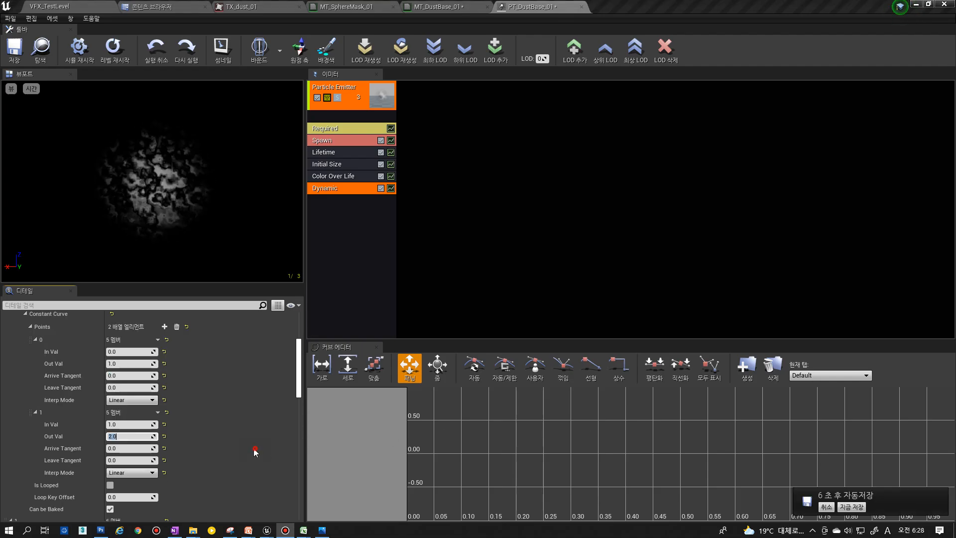
- Set the Dist curve's Out Val to 0.1 at the first point and 0.2 at the second point
{"action": "left_click", "coordinate": [254, 449]}
{"action": "scroll", "coordinate": [219, 429], "scroll_direction": "down", "scroll_amount": 18}
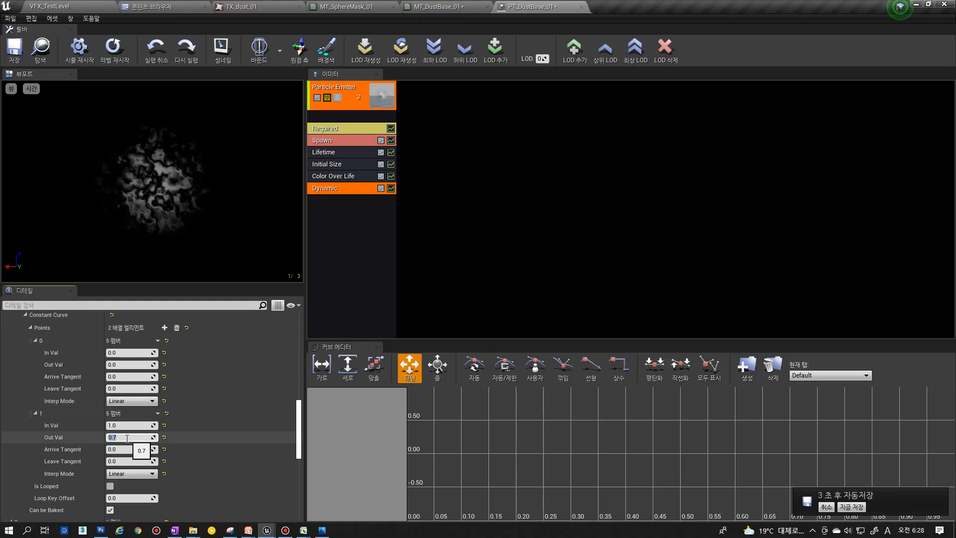
{"action": "left_click", "coordinate": [128, 436]}
{"action": "scroll", "coordinate": [145, 384], "scroll_direction": "up", "scroll_amount": 16}
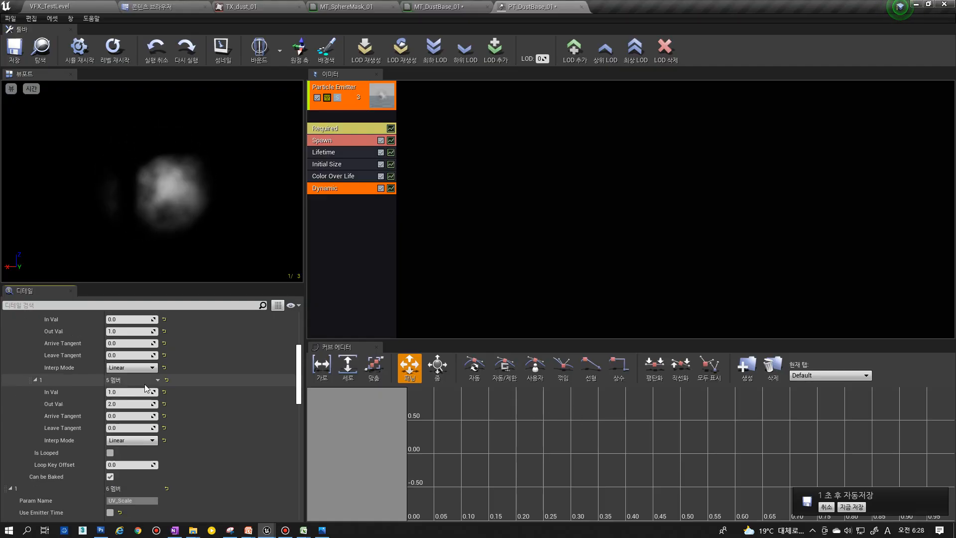
{"action": "left_click", "coordinate": [129, 427]}
{"action": "type", "text": "0.1"}
{"action": "left_click", "coordinate": [127, 499]}
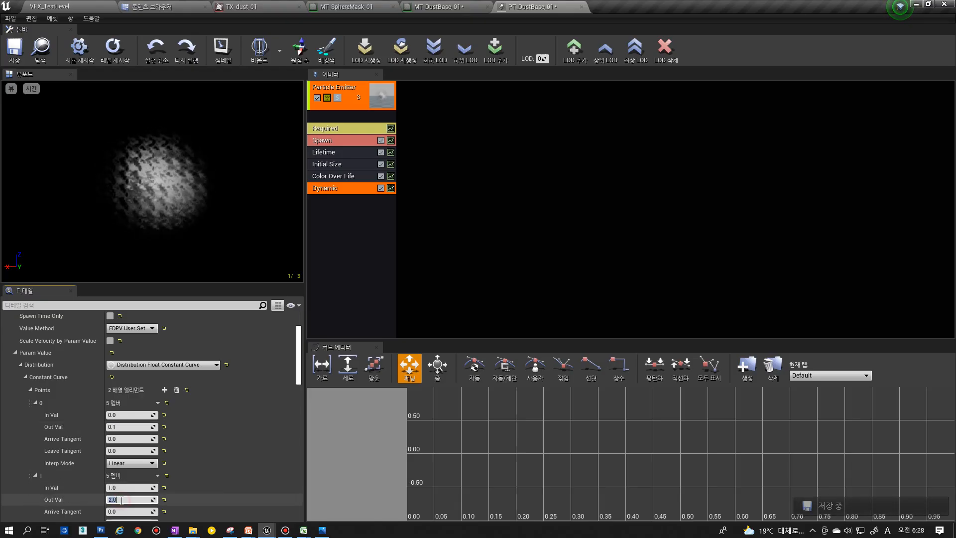
{"action": "type", "text": "0.2"}
{"action": "key", "text": "Return"}
- Set the UV_Scale curve's first Out Val to 1, and test 1 and 0.5 for the second point's Out Val, settling on 2
{"action": "scroll", "coordinate": [142, 414], "scroll_direction": "down", "scroll_amount": 10}
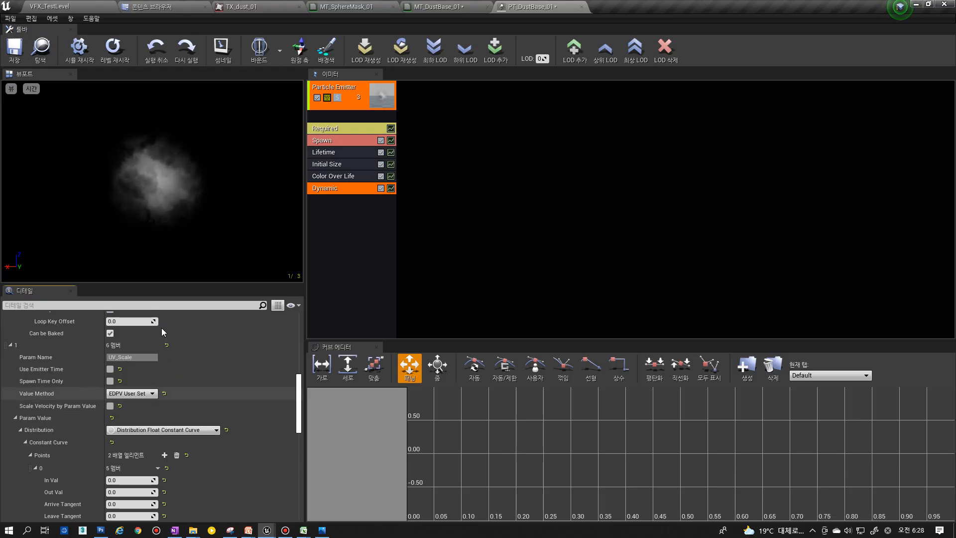
{"action": "scroll", "coordinate": [139, 414], "scroll_direction": "down", "scroll_amount": 4}
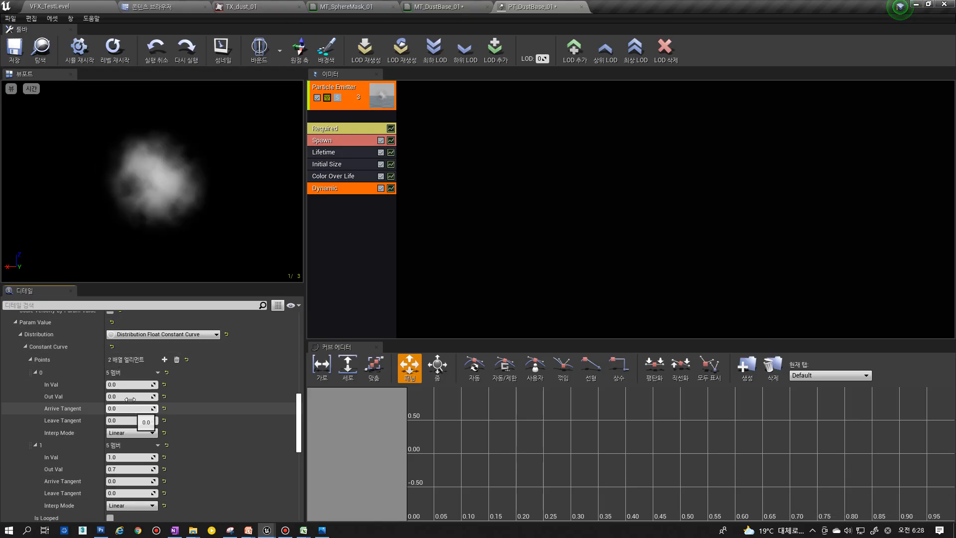
{"action": "left_click", "coordinate": [129, 396]}
{"action": "type", "text": "1"}
{"action": "left_click", "coordinate": [121, 468]}
{"action": "type", "text": "1"}
{"action": "key", "text": "Return"}
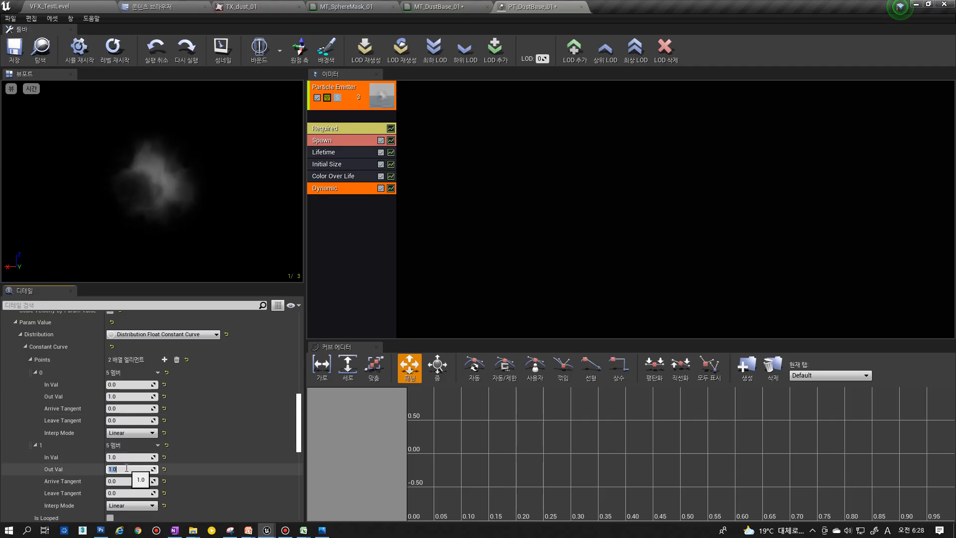
{"action": "type", "text": "0.5"}
{"action": "key", "text": "Return"}
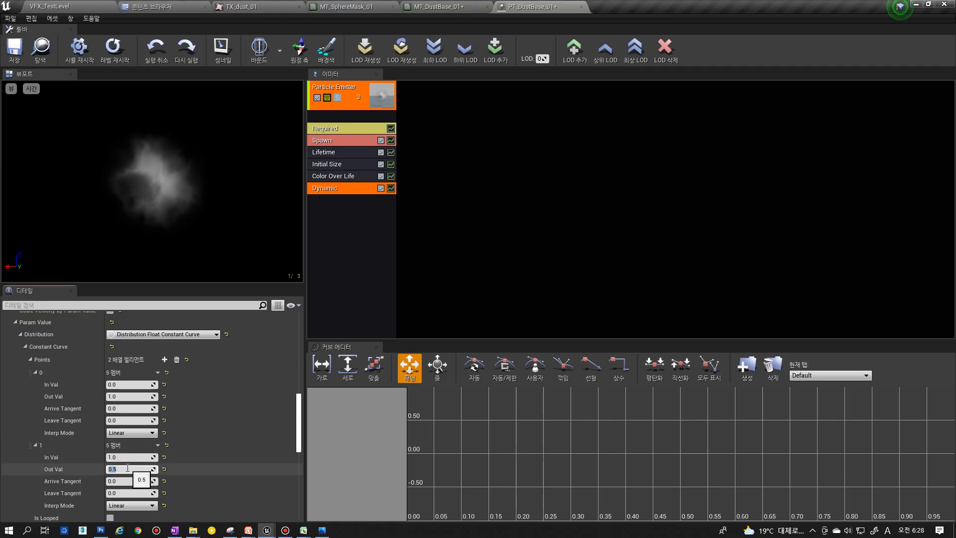
{"action": "type", "text": "2"}
{"action": "key", "text": "Return"}
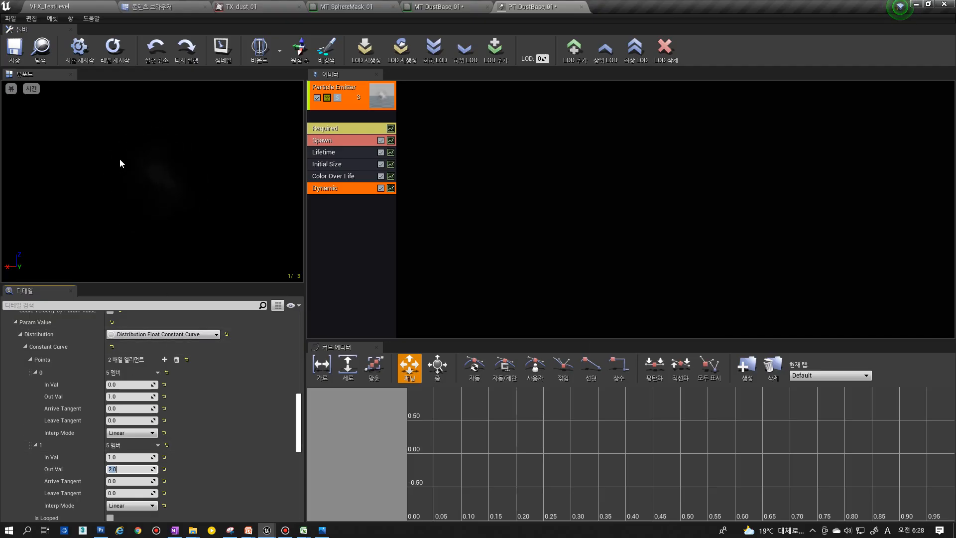
- Try 3 and 0.7 as the Out Val of the UV_Scale curve's second point
{"action": "type", "text": "3"}
{"action": "key", "text": "Return"}
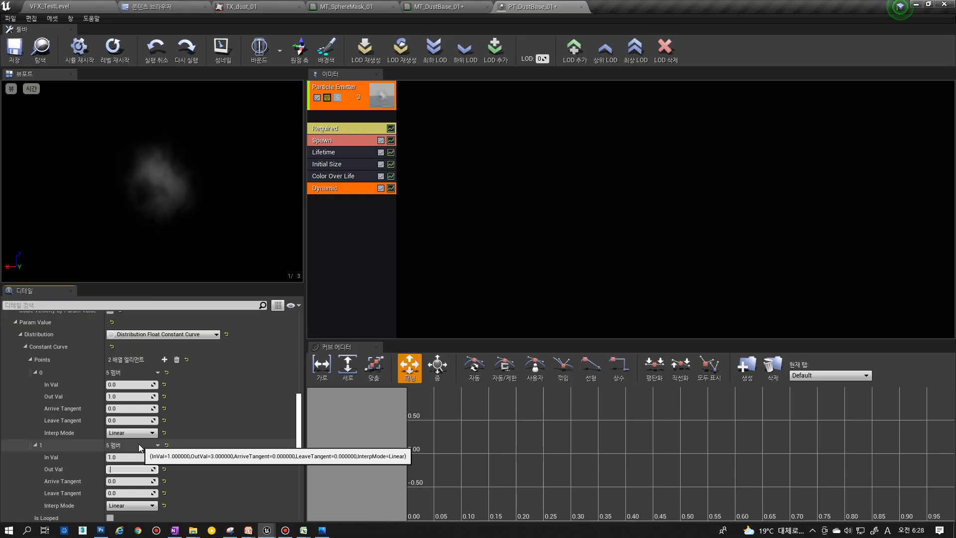
{"action": "type", "text": "0.7"}
{"action": "key", "text": "Return"}
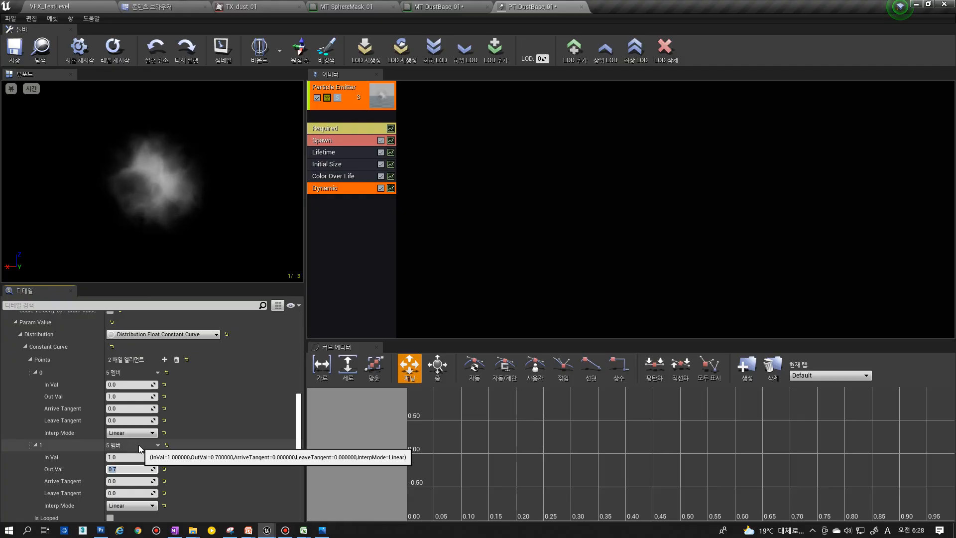
- Set the Dist curve's Out Val to 0.5 at the second point and 0 at the first point
{"action": "scroll", "coordinate": [133, 422], "scroll_direction": "up", "scroll_amount": 8}
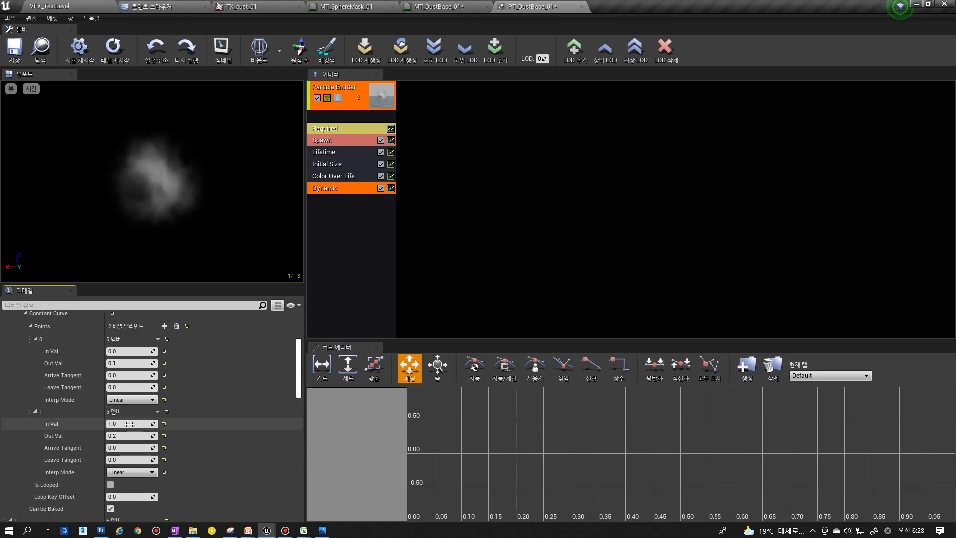
{"action": "left_click", "coordinate": [128, 435]}
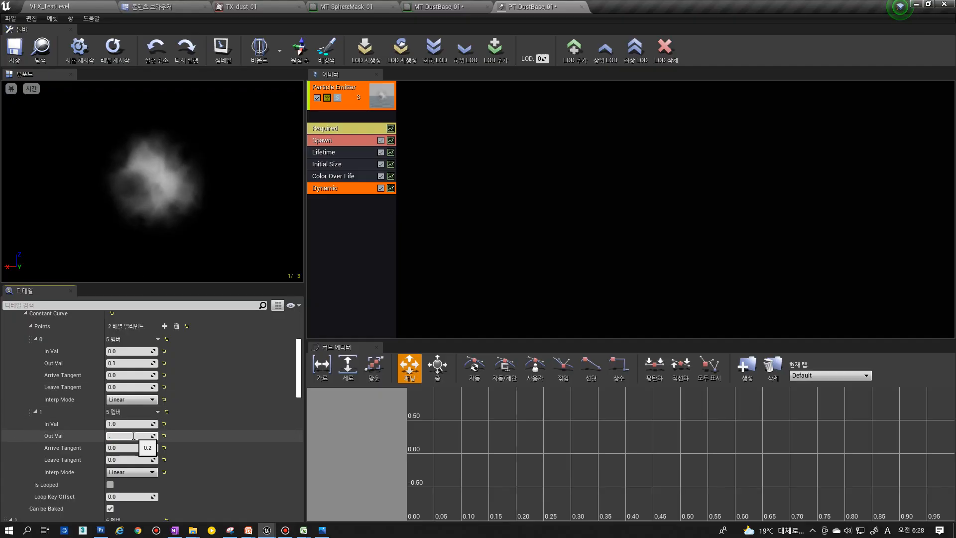
{"action": "type", "text": "5"}
{"action": "key", "text": "Return"}
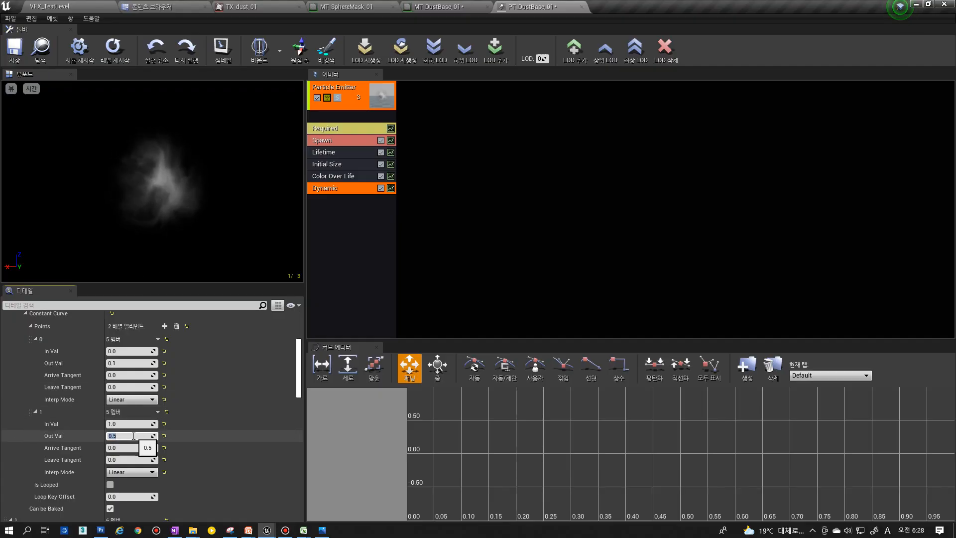
{"action": "left_click", "coordinate": [125, 365]}
{"action": "type", "text": "1.0"}
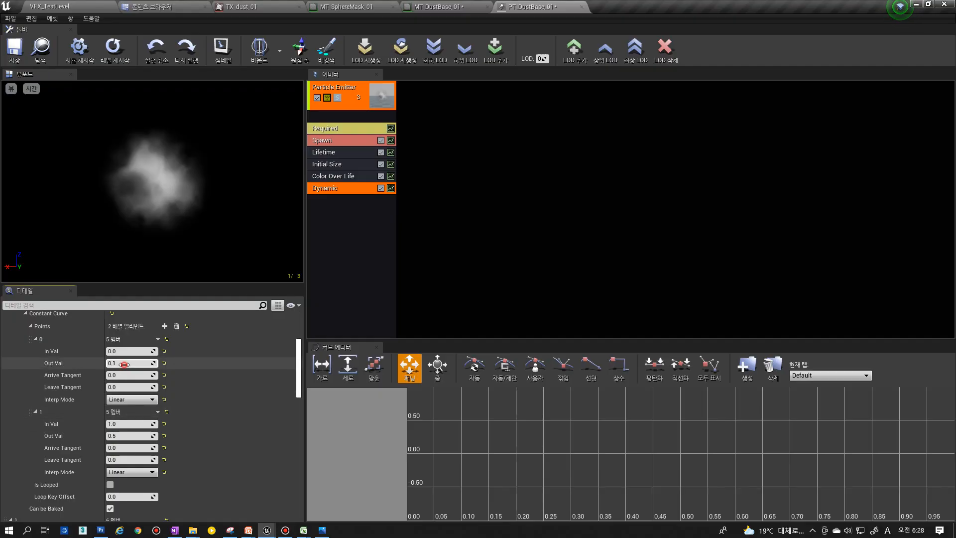
{"action": "key", "text": "Return"}
{"action": "type", "text": "0"}
{"action": "key", "text": "Return"}
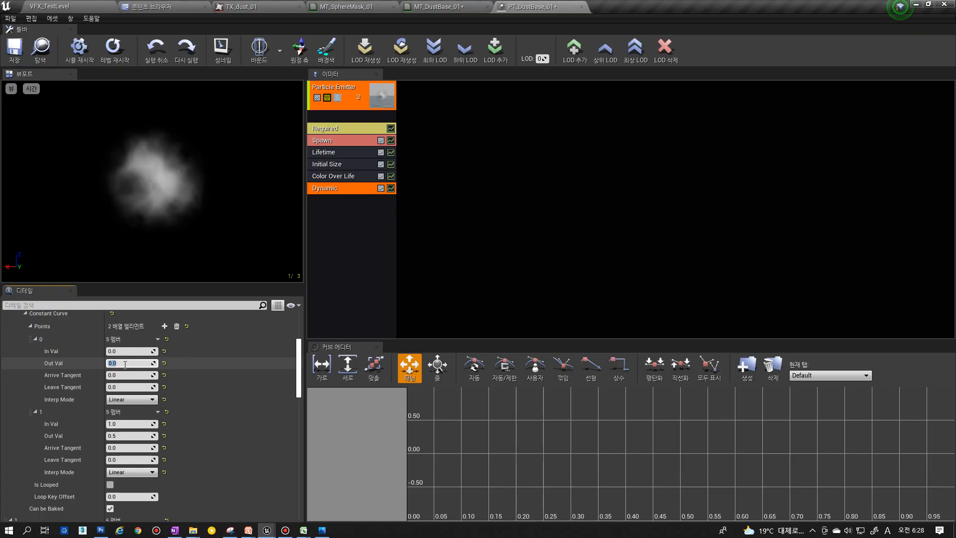
- Try 1, 0.5, 0.2 and 0.4 in turn as the Out Val of the Dist curve's second point
{"action": "left_click", "coordinate": [128, 435]}
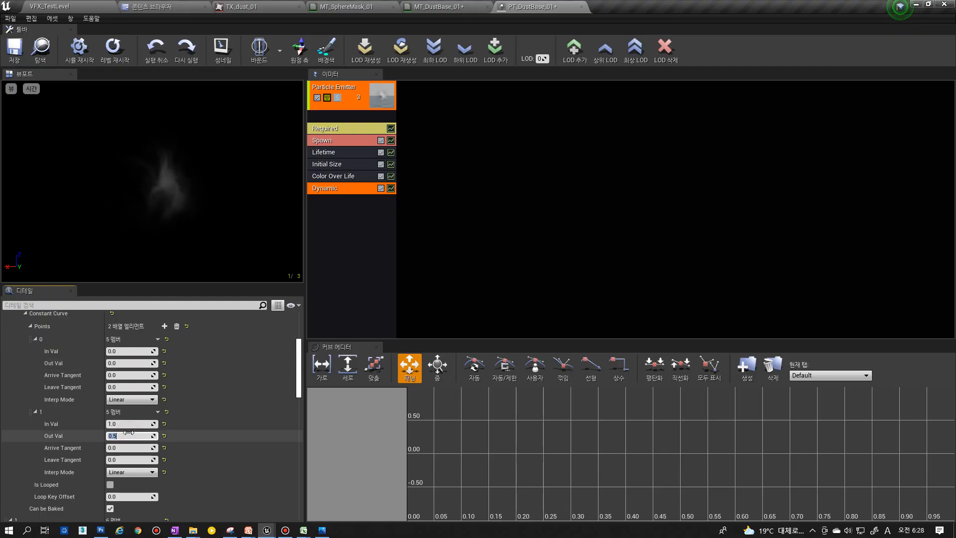
{"action": "type", "text": "1.0"}
{"action": "key", "text": "Return"}
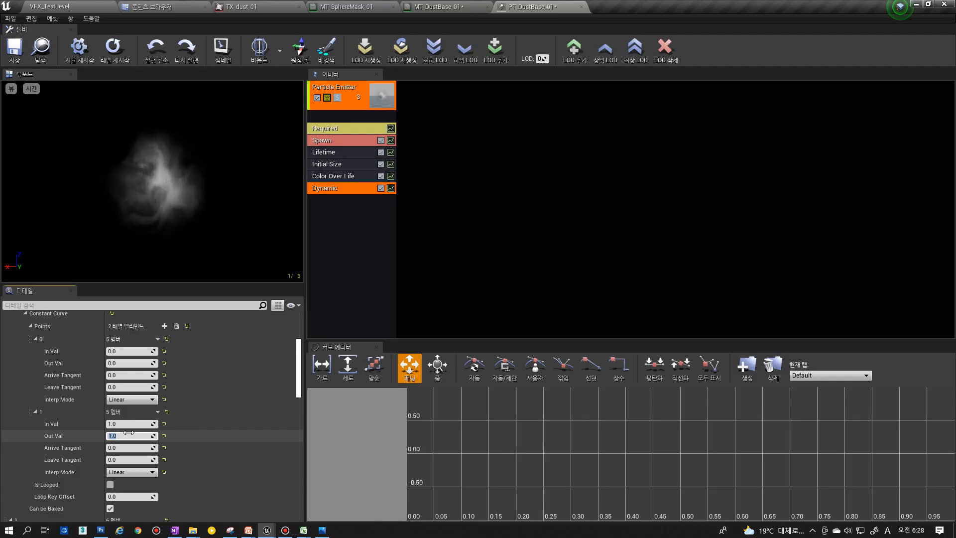
{"action": "type", "text": "0.5"}
{"action": "key", "text": "Return"}
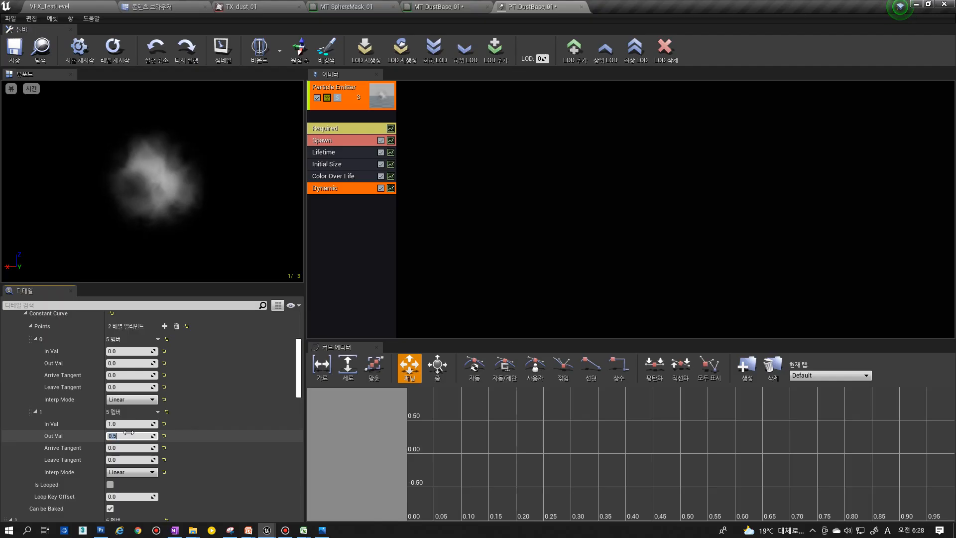
{"action": "type", "text": "0.2"}
{"action": "key", "text": "Return"}
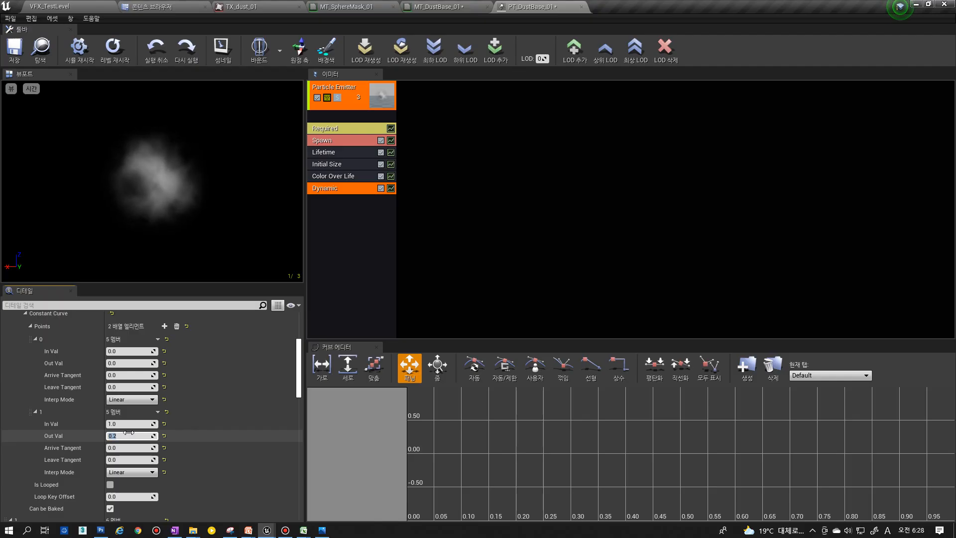
{"action": "type", "text": ".4"}
{"action": "key", "text": "Return"}
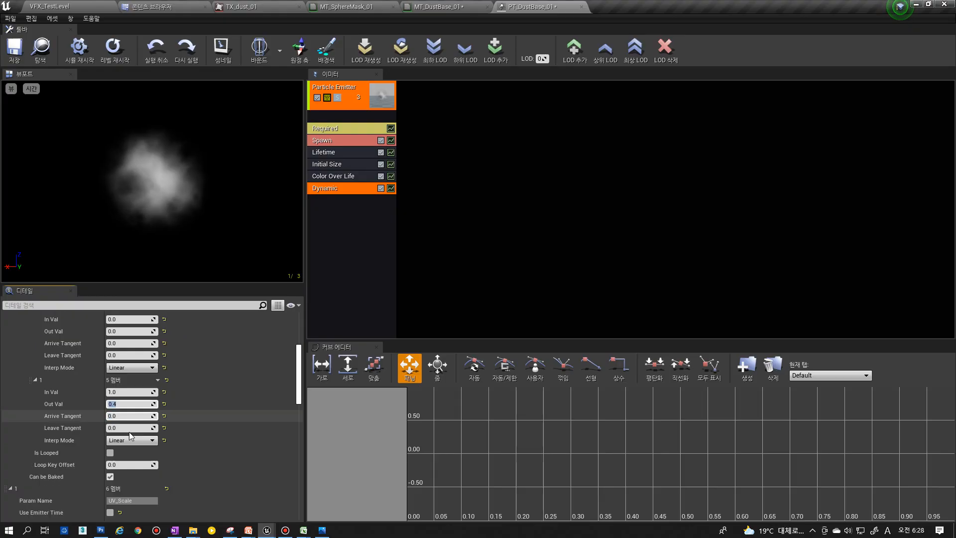
- Set the UV_Scale curve's Out Val to 0 at the first point and 1 at the second point
{"action": "scroll", "coordinate": [129, 432], "scroll_direction": "down", "scroll_amount": 10}
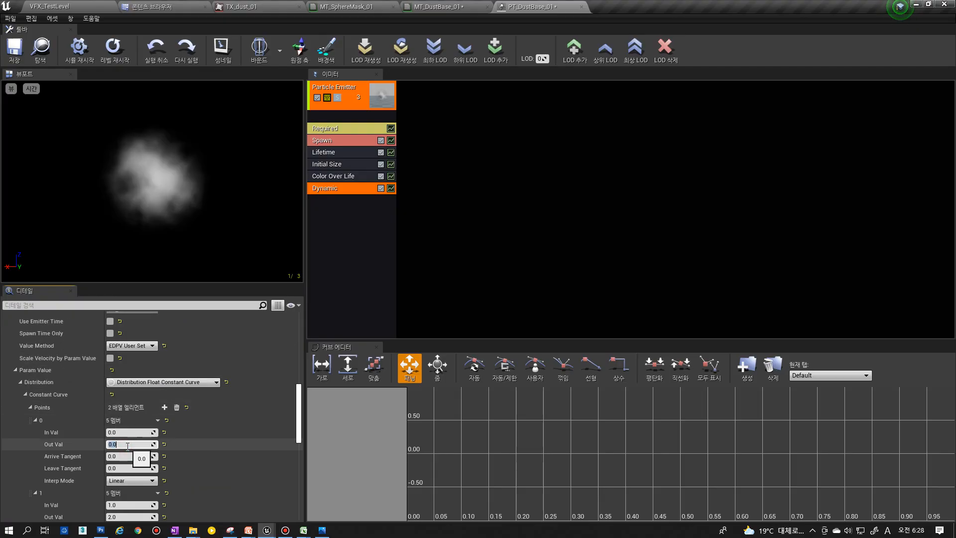
{"action": "scroll", "coordinate": [134, 448], "scroll_direction": "down", "scroll_amount": 3}
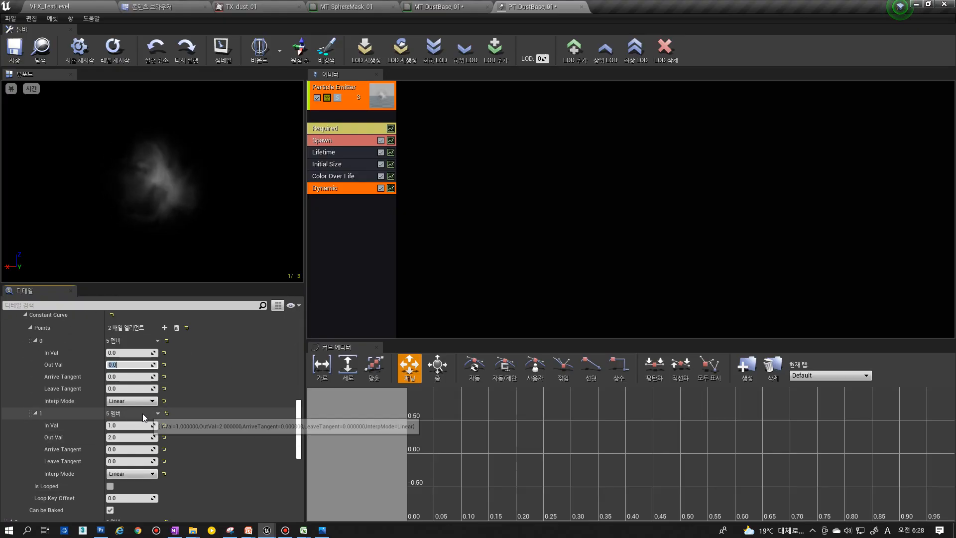
{"action": "left_click", "coordinate": [120, 436]}
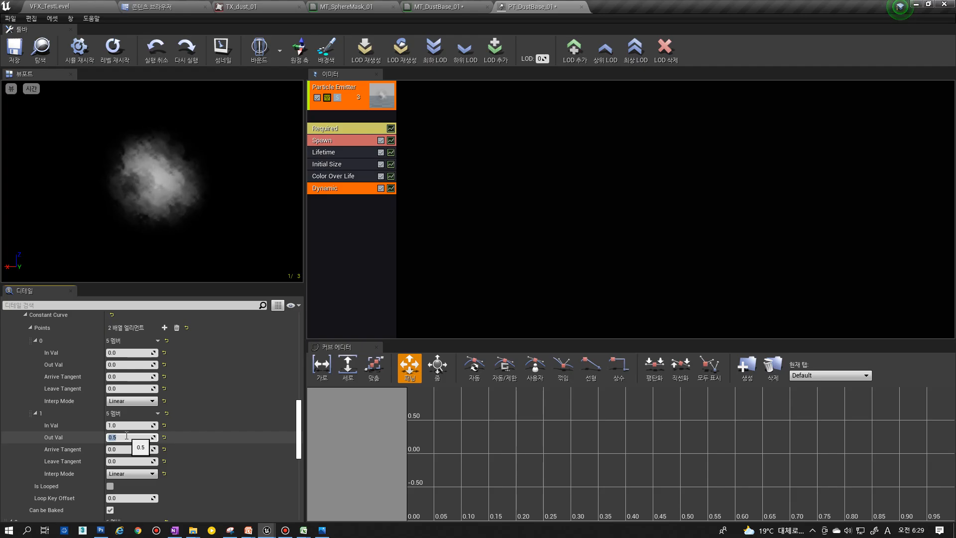
{"action": "type", "text": "1"}
{"action": "key", "text": "Return"}
{"action": "scroll", "coordinate": [127, 428], "scroll_direction": "up", "scroll_amount": 1}
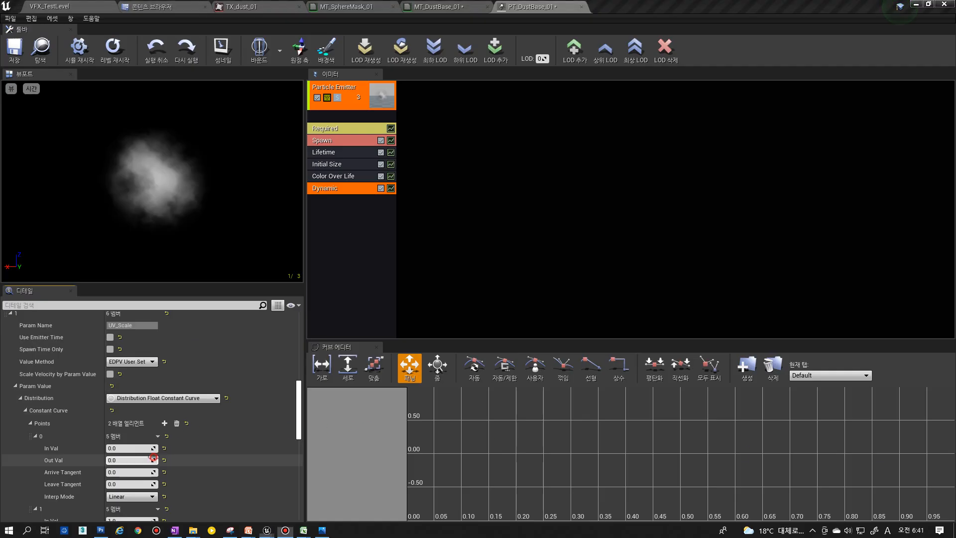
- Set the Out Val of the Dist curve's second point to 0.7
{"action": "left_click", "coordinate": [150, 454]}
{"action": "scroll", "coordinate": [144, 445], "scroll_direction": "down", "scroll_amount": 8}
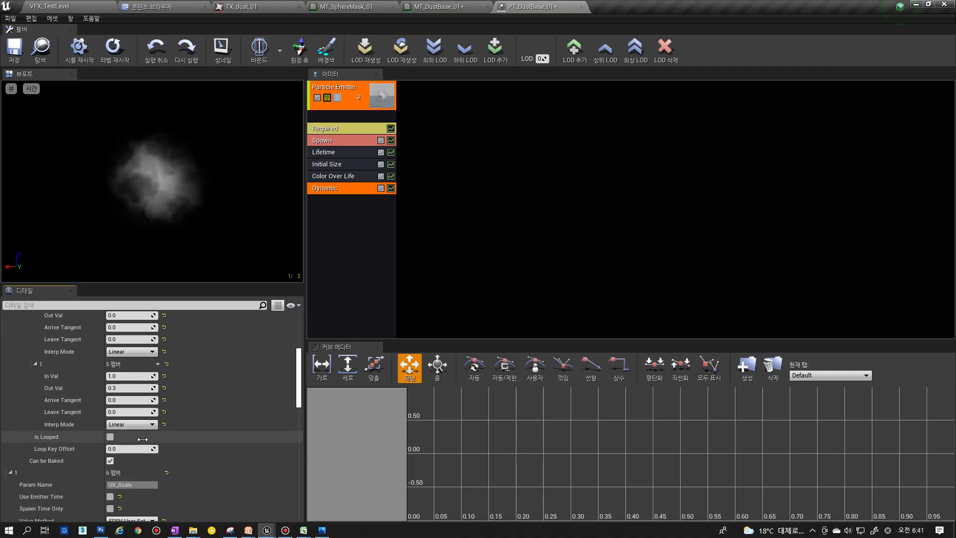
{"action": "scroll", "coordinate": [130, 398], "scroll_direction": "up", "scroll_amount": 10}
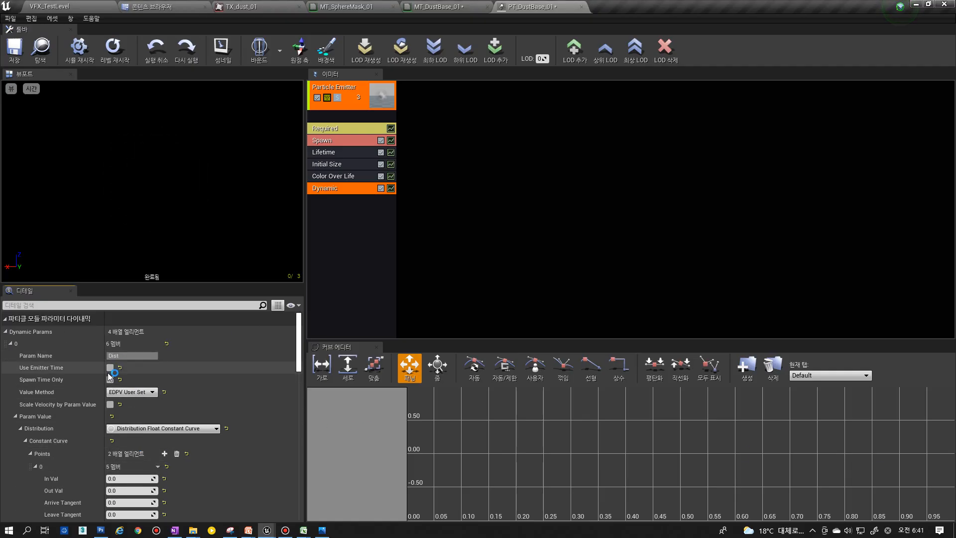
{"action": "scroll", "coordinate": [120, 390], "scroll_direction": "down", "scroll_amount": 3}
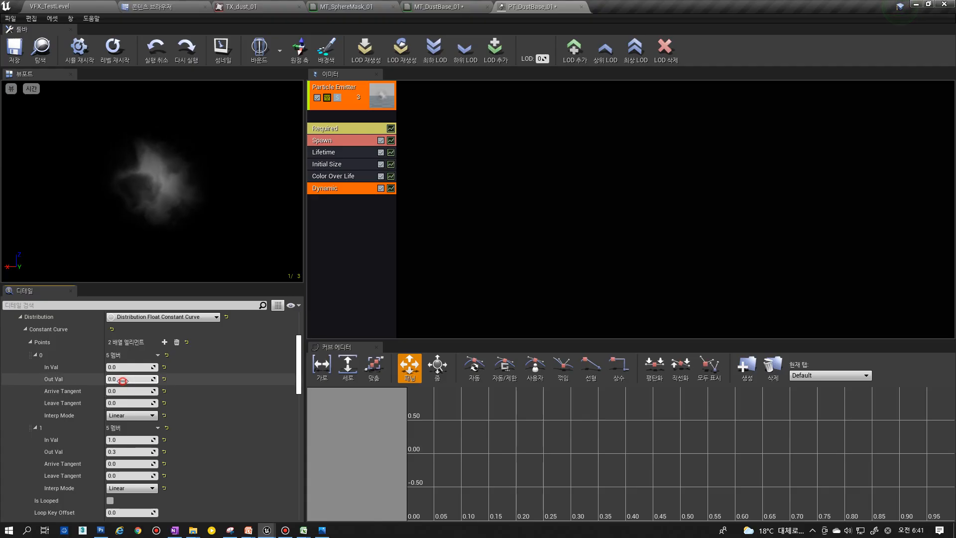
{"action": "scroll", "coordinate": [124, 381], "scroll_direction": "down", "scroll_amount": 3}
{"action": "scroll", "coordinate": [124, 380], "scroll_direction": "up", "scroll_amount": 3}
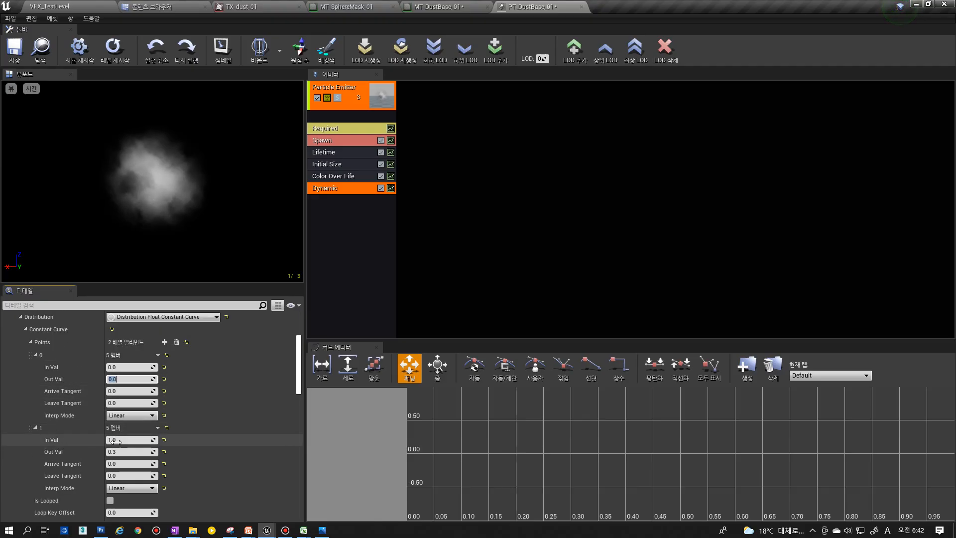
{"action": "left_click", "coordinate": [119, 451]}
{"action": "type", "text": "0.7"}
{"action": "key", "text": "Return"}
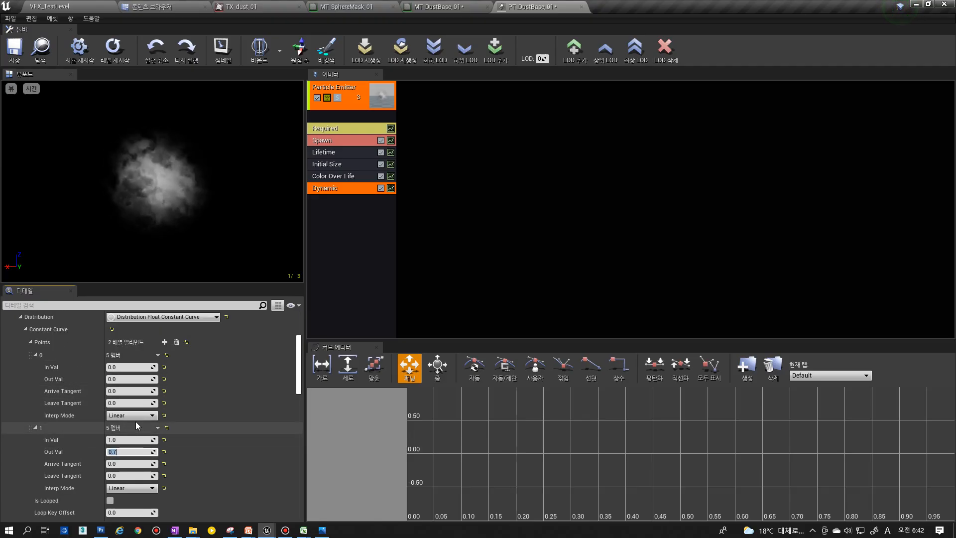
- Set the UV_Scale curve's first point to In Val 0 and Out Val 1
{"action": "scroll", "coordinate": [135, 416], "scroll_direction": "down", "scroll_amount": 5}
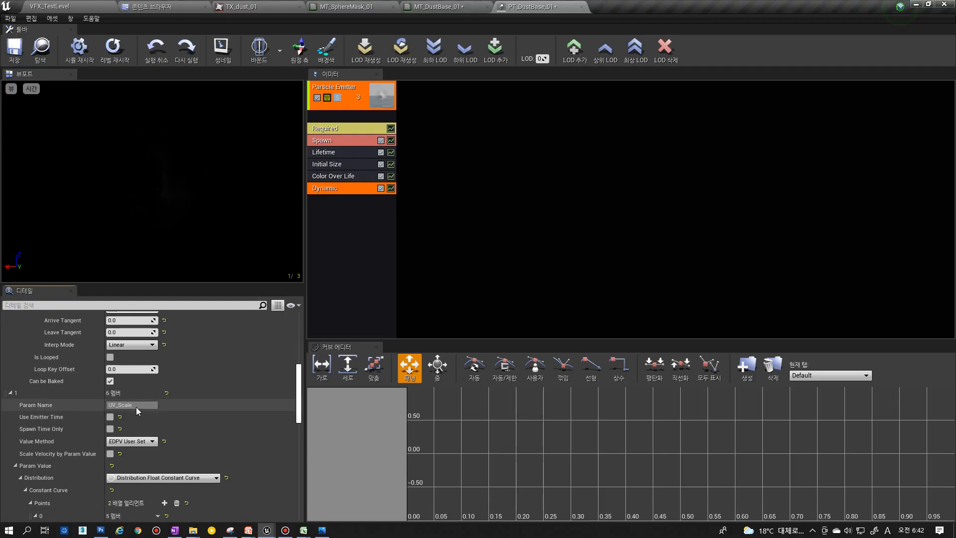
{"action": "scroll", "coordinate": [133, 408], "scroll_direction": "down", "scroll_amount": 2}
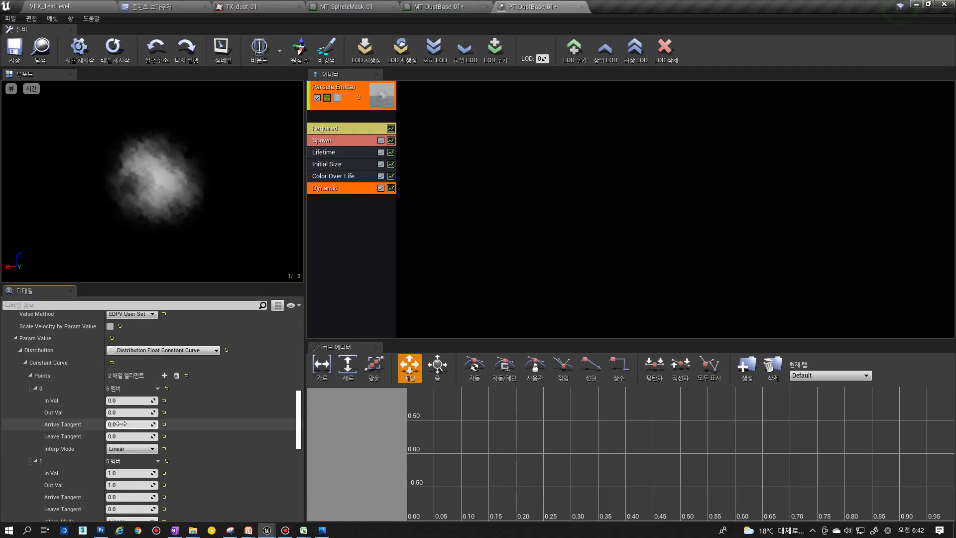
{"action": "left_click", "coordinate": [127, 400]}
{"action": "type", "text": "1.0"}
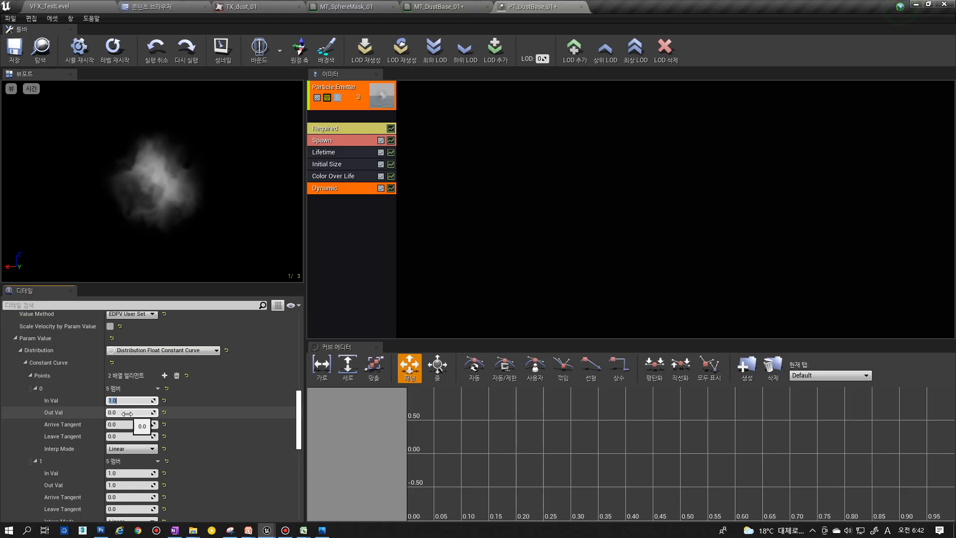
{"action": "scroll", "coordinate": [129, 412], "scroll_direction": "down", "scroll_amount": 2}
{"action": "left_click", "coordinate": [123, 436]}
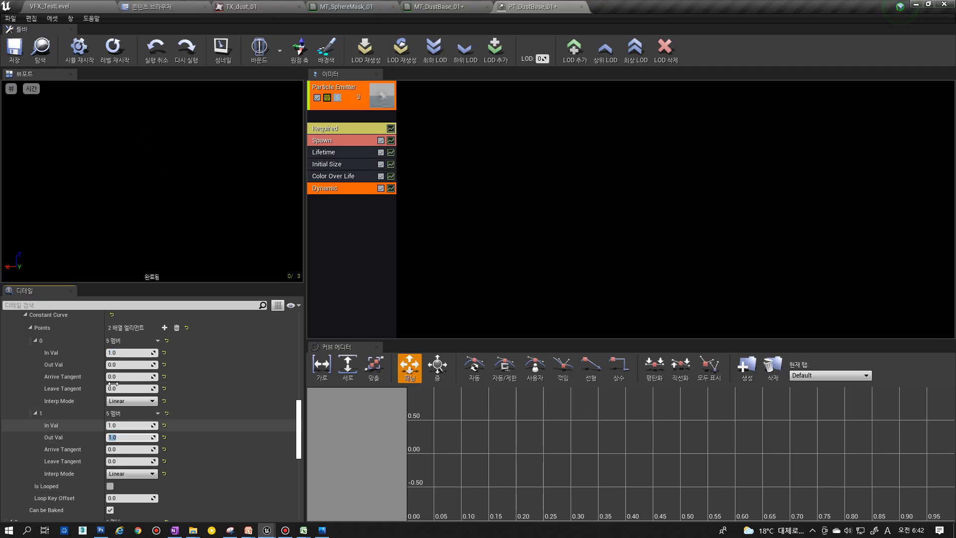
{"action": "left_click", "coordinate": [122, 367]}
{"action": "left_click", "coordinate": [120, 353]}
{"action": "type", "text": "0"}
{"action": "key", "text": "Return"}
{"action": "left_click", "coordinate": [121, 367]}
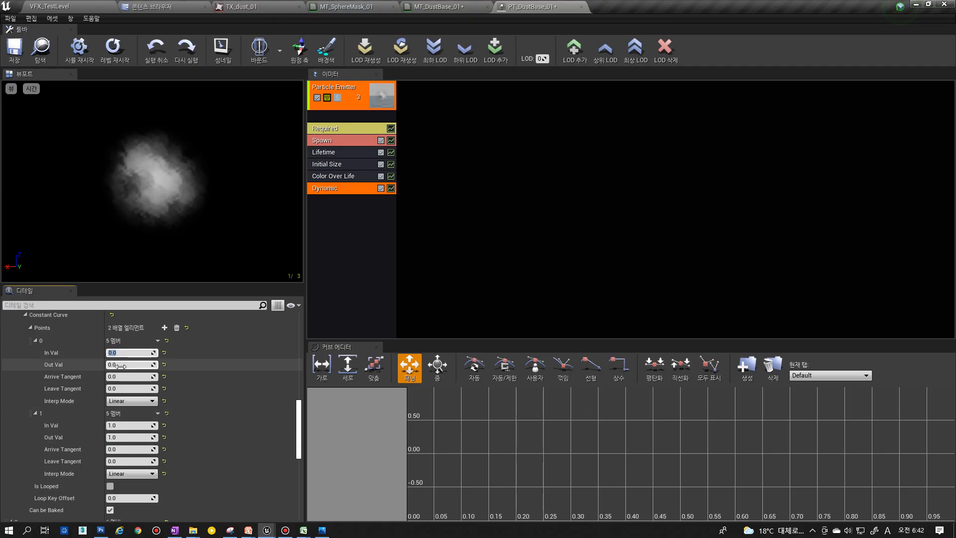
{"action": "type", "text": "1"}
{"action": "key", "text": "Return"}
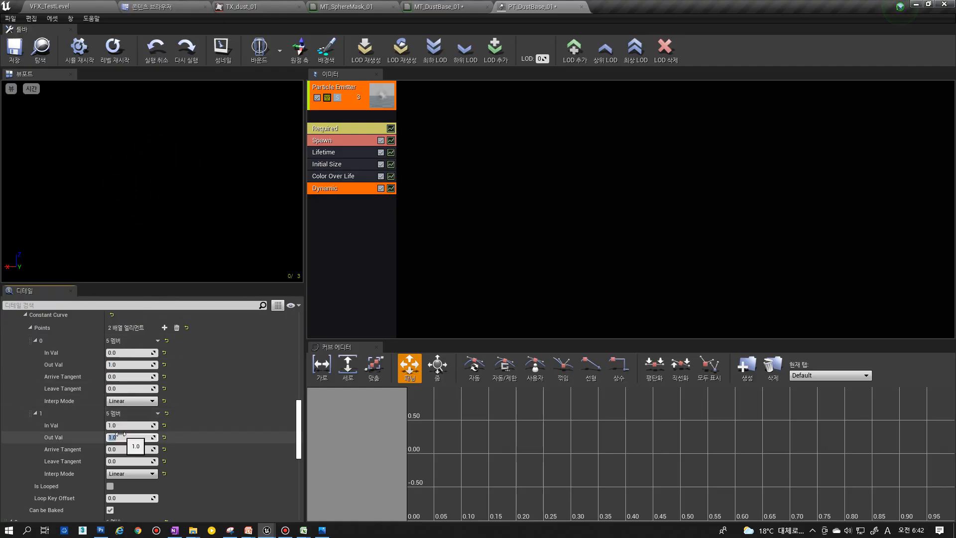
- Try 2 and 1 as the Out Val of the UV_Scale curve's second point
{"action": "type", "text": "2"}
{"action": "key", "text": "Return"}
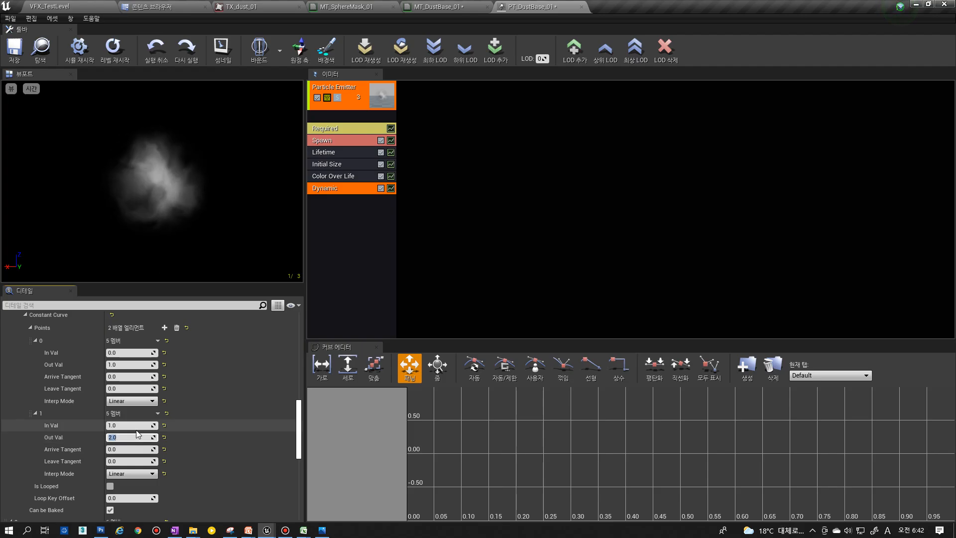
{"action": "type", "text": "1"}
{"action": "key", "text": "Return"}
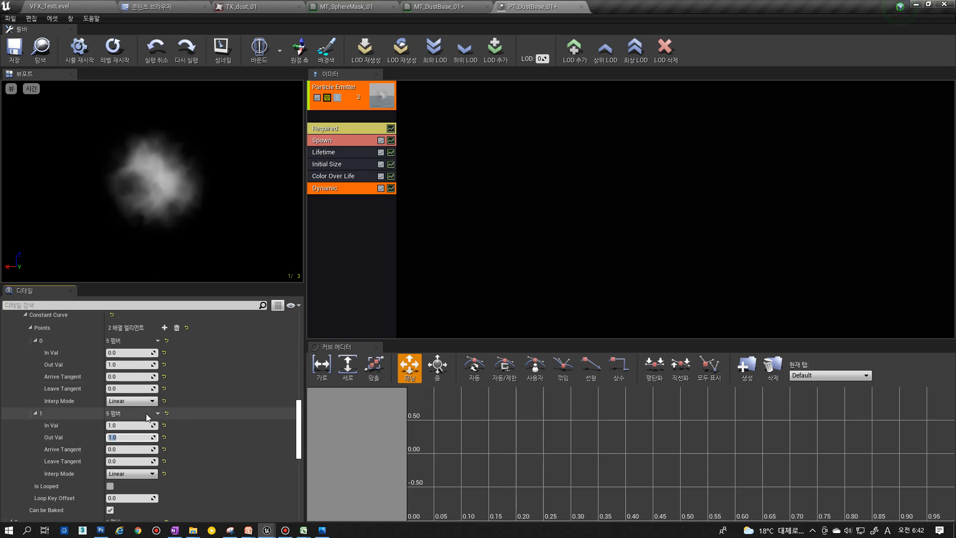
- Set the Out Val of the UV_Scale curve's second point to 2, and replace it with 5
{"action": "scroll", "coordinate": [142, 418], "scroll_direction": "up", "scroll_amount": 3}
{"action": "scroll", "coordinate": [140, 416], "scroll_direction": "up", "scroll_amount": 16}
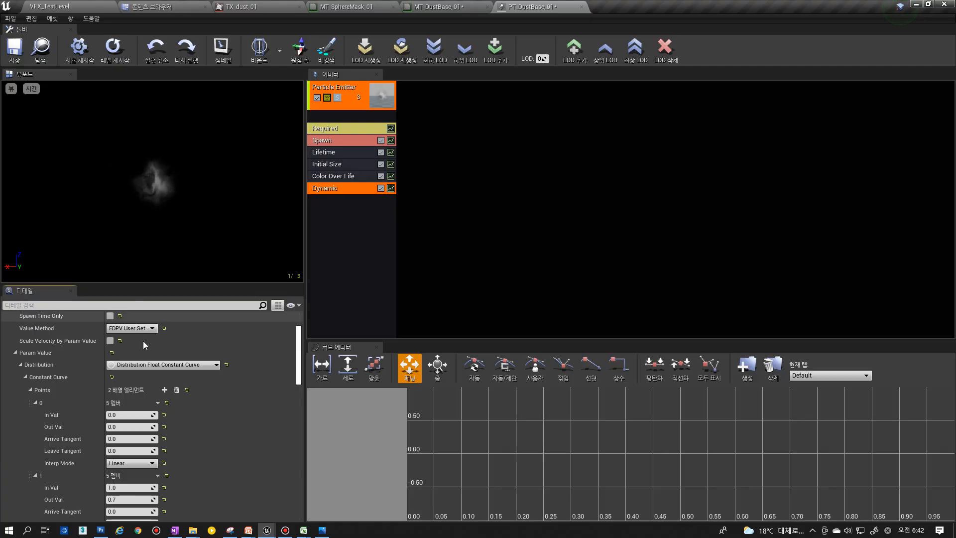
{"action": "scroll", "coordinate": [171, 354], "scroll_direction": "down", "scroll_amount": 2}
{"action": "scroll", "coordinate": [177, 352], "scroll_direction": "down", "scroll_amount": 9}
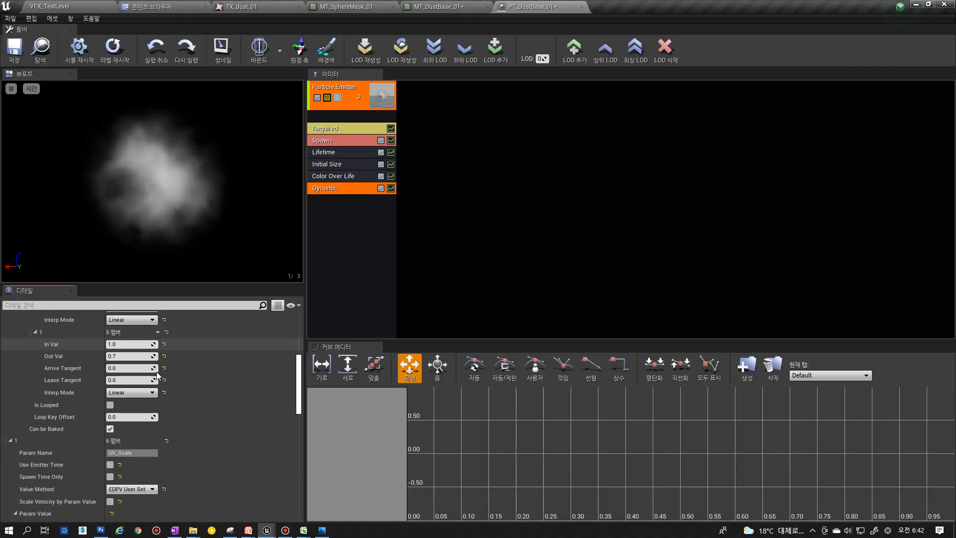
{"action": "scroll", "coordinate": [137, 380], "scroll_direction": "down", "scroll_amount": 3}
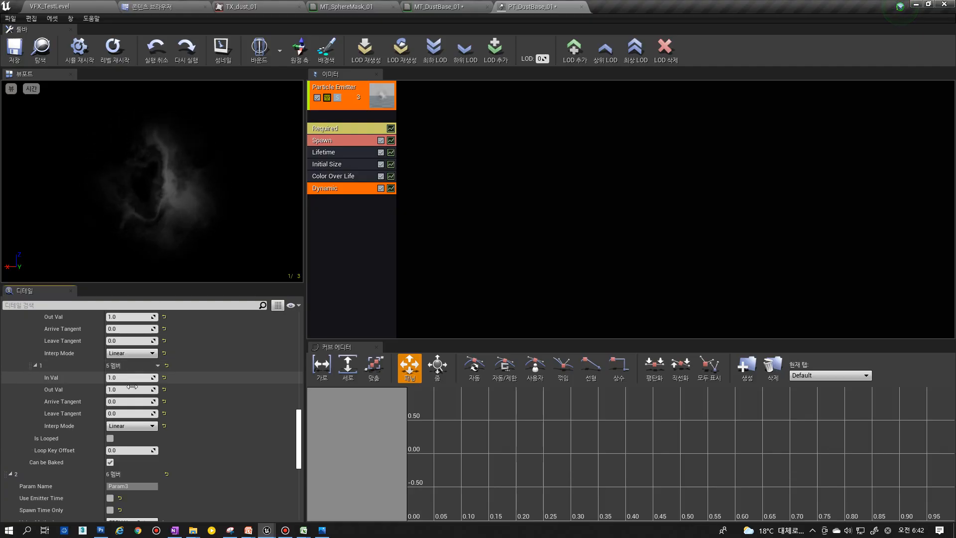
{"action": "left_click", "coordinate": [128, 390]}
{"action": "scroll", "coordinate": [127, 411], "scroll_direction": "up", "scroll_amount": 1}
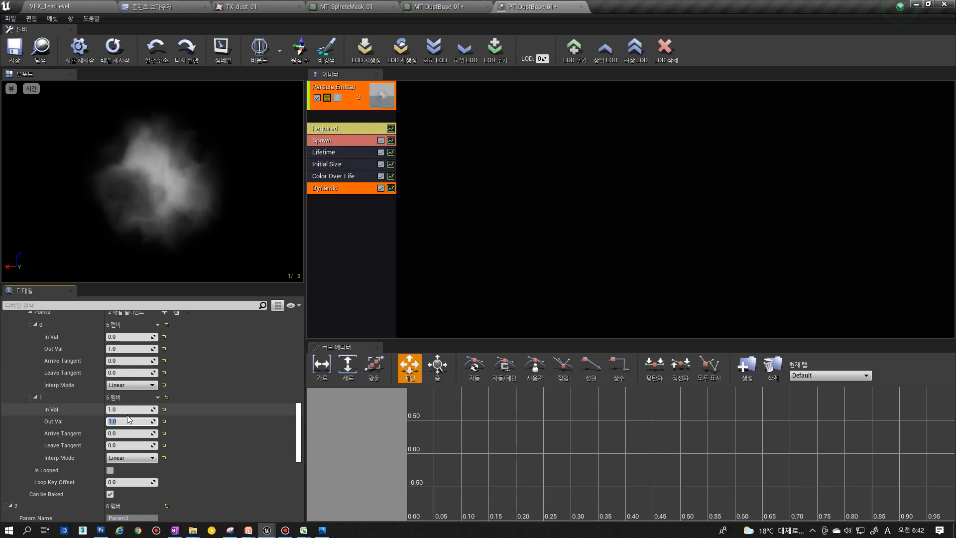
{"action": "type", "text": "2"}
{"action": "key", "text": "Return"}
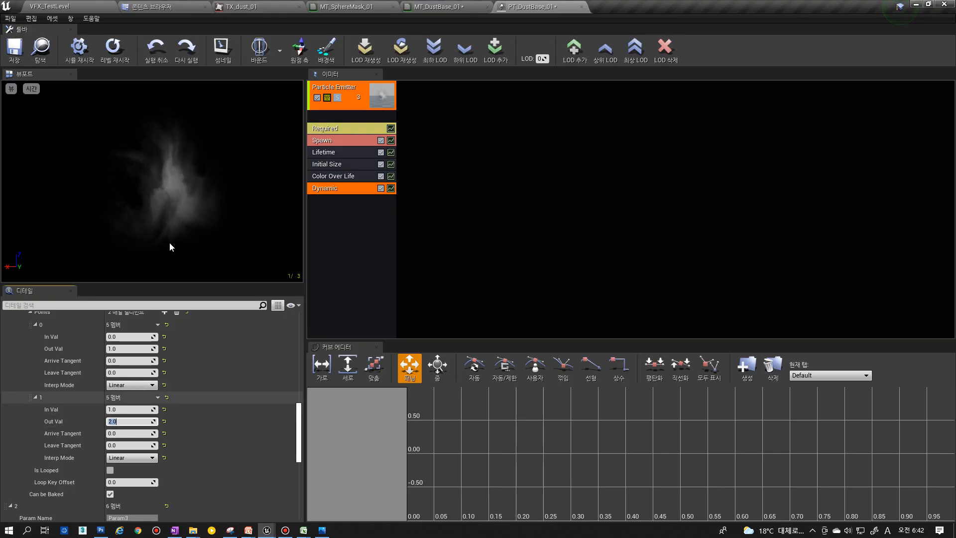
{"action": "left_click", "coordinate": [124, 421]}
{"action": "type", "text": "5"}
{"action": "key", "text": "Return"}
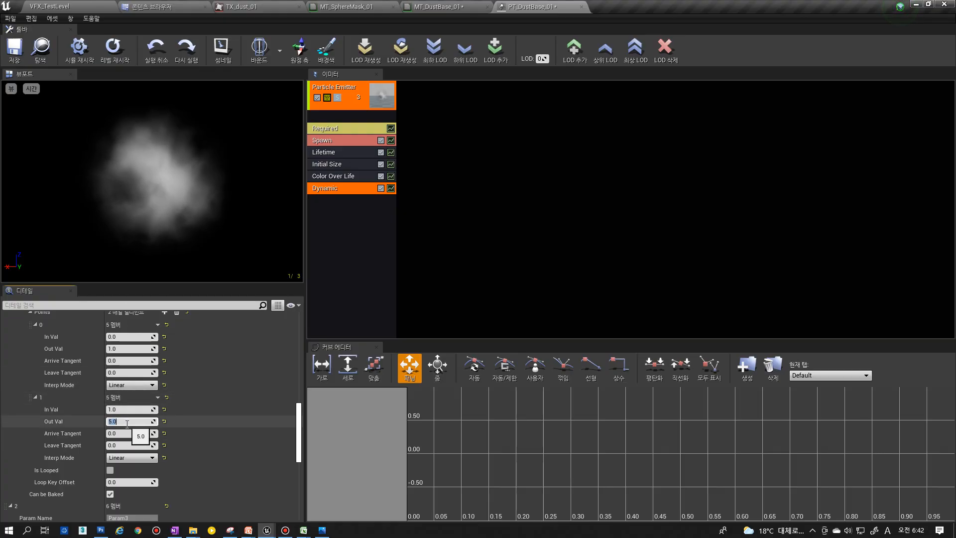
- Try 0.5 as the Out Val of both points of the UV_Scale curve
{"action": "type", "text": "0.5"}
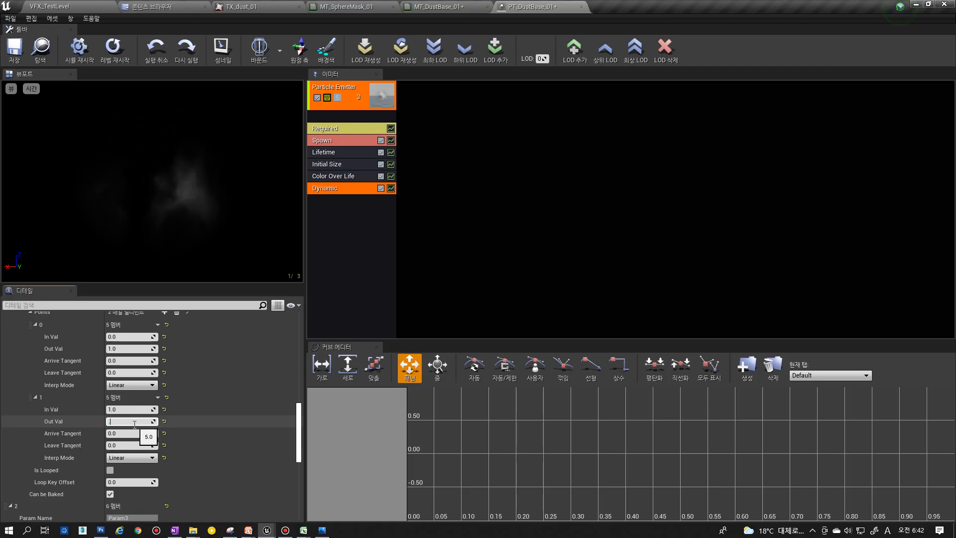
{"action": "key", "text": "Return"}
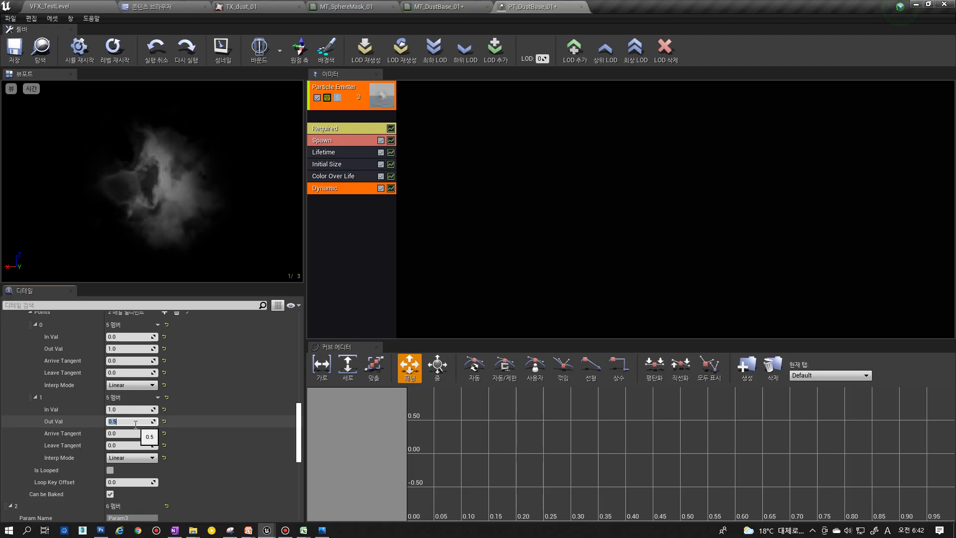
{"action": "left_click", "coordinate": [124, 349]}
{"action": "type", "text": "0.5"}
- Set the UV_Scale curve's Out Val to 2 for the second point and 1 for the first point
{"action": "left_click", "coordinate": [124, 422]}
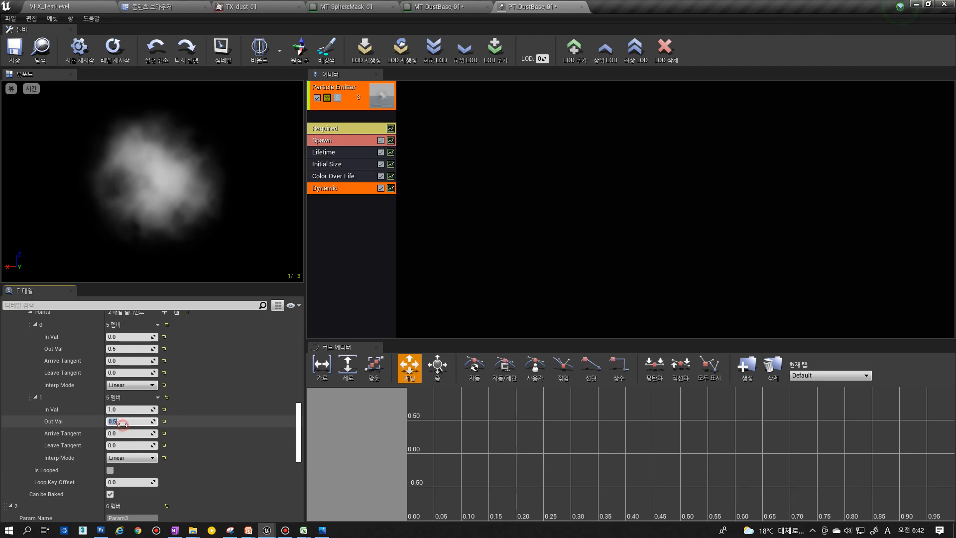
{"action": "type", "text": "2"}
{"action": "key", "text": "Return"}
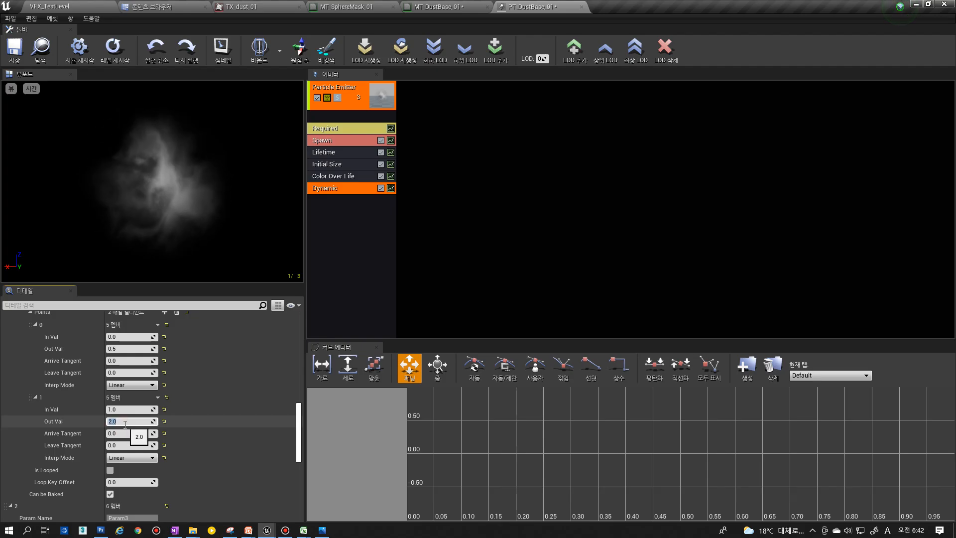
{"action": "left_click", "coordinate": [123, 349]}
{"action": "type", "text": "1"}
{"action": "left_click", "coordinate": [130, 421]}
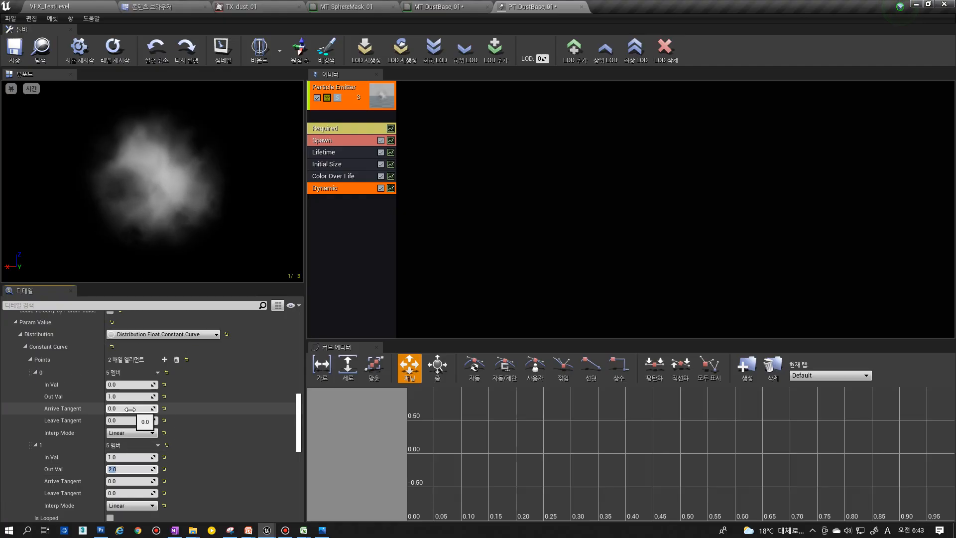
{"action": "scroll", "coordinate": [149, 418], "scroll_direction": "up", "scroll_amount": 2}
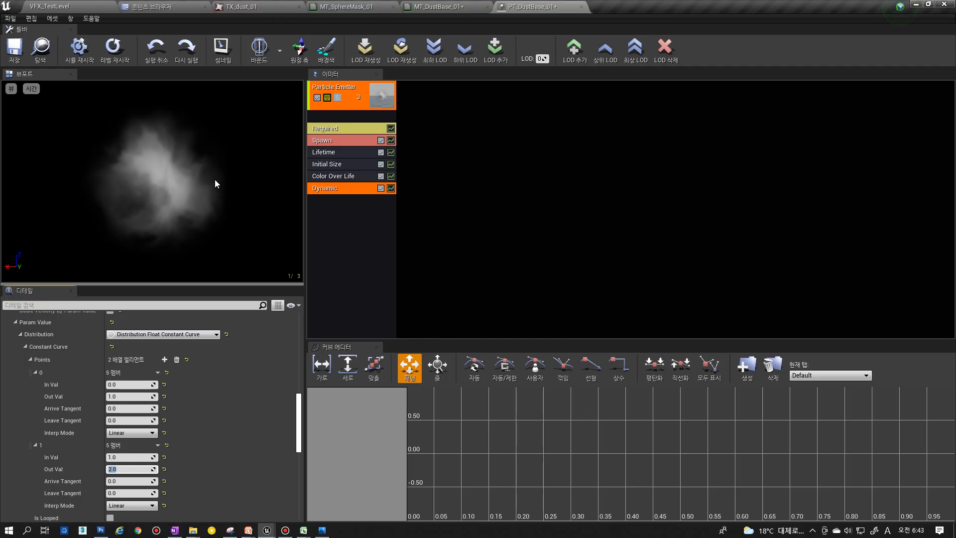
- Place a PT_DustBase_01 emitter on the floor beside the cylinder in VFX_TestLevel and raise it to Z 170
{"action": "left_click", "coordinate": [40, 49]}
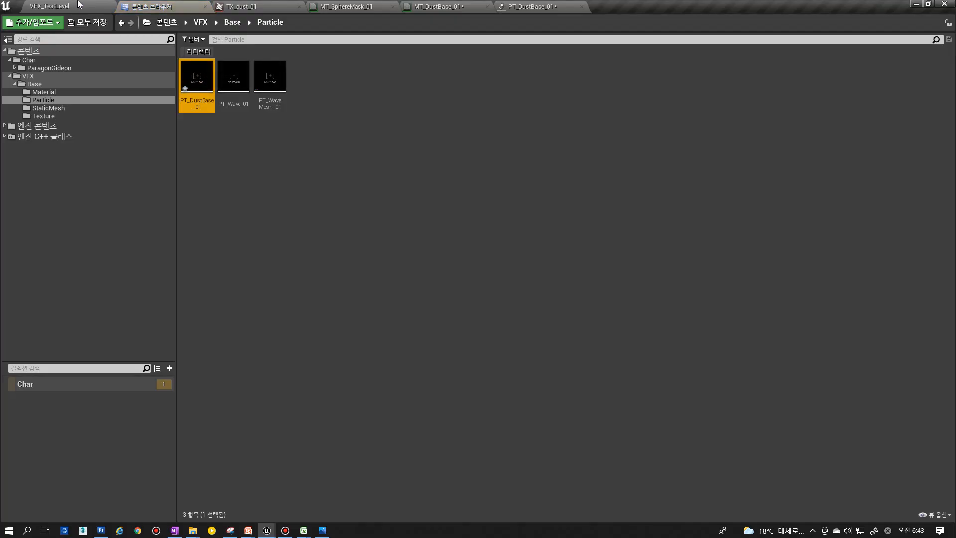
{"action": "left_click", "coordinate": [78, 6]}
{"action": "right_click_drag", "start_coordinate": [541, 255], "coordinate": [642, 293]}
{"action": "right_click_drag", "start_coordinate": [508, 275], "coordinate": [579, 269]}
{"action": "right_click", "coordinate": [578, 269]}
{"action": "right_click", "coordinate": [440, 380]}
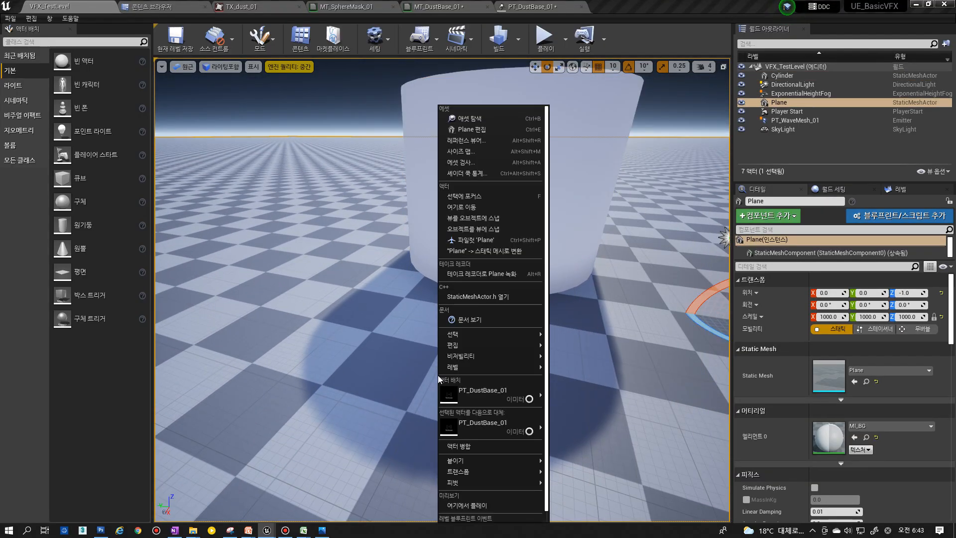
{"action": "left_click", "coordinate": [488, 391]}
{"action": "key", "text": "w"}
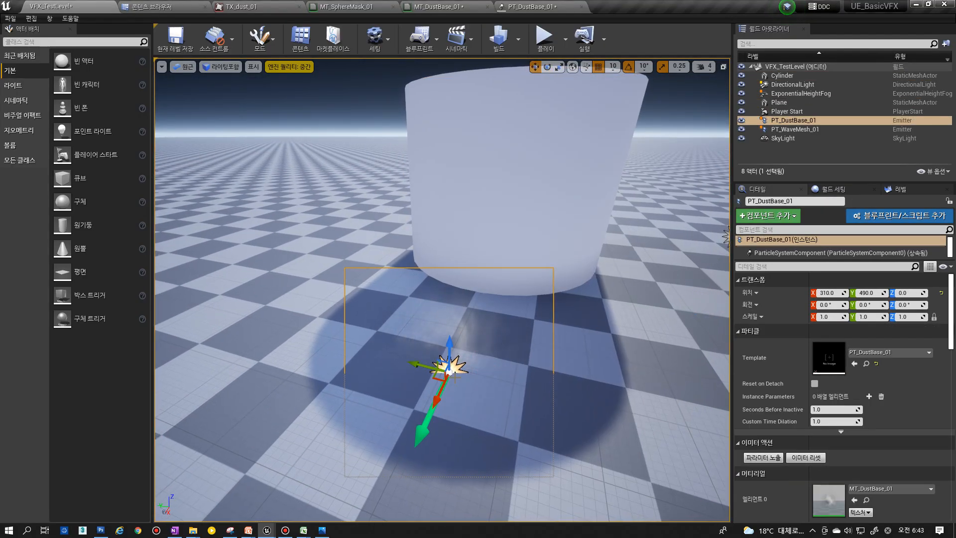
{"action": "left_click_drag", "start_coordinate": [448, 357], "coordinate": [450, 250]}
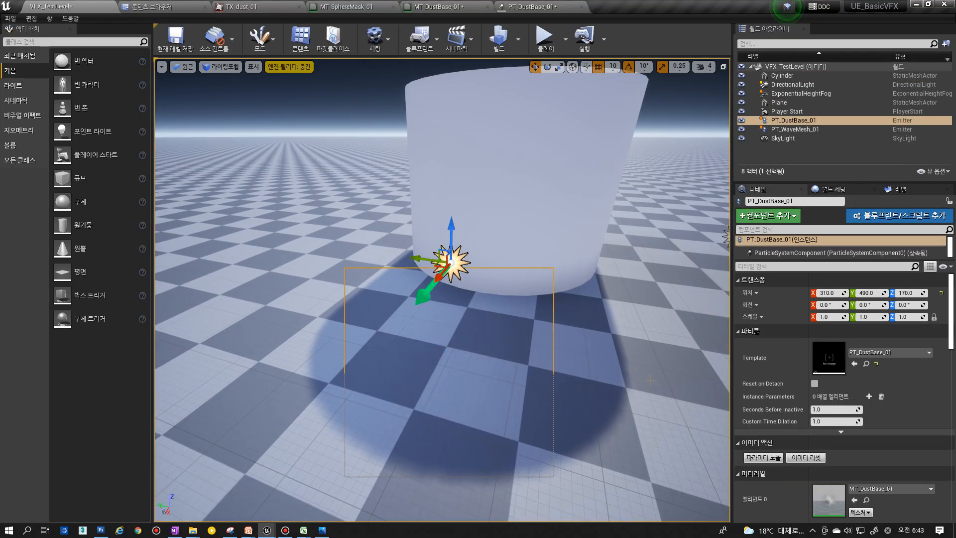
- Reset the placed emitter repeatedly to replay the dust burst and inspect it from a higher angle in the level
{"action": "left_click", "coordinate": [806, 457]}
{"action": "key", "text": "e"}
{"action": "right_click_drag", "start_coordinate": [548, 319], "coordinate": [568, 336]}
{"action": "right_click", "coordinate": [567, 336]}
{"action": "left_click", "coordinate": [413, 305]}
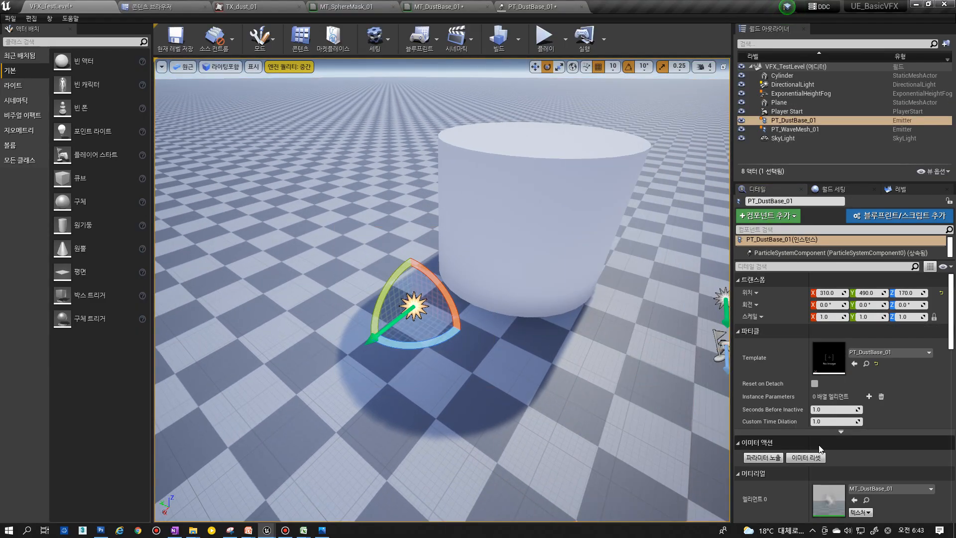
{"action": "left_click", "coordinate": [807, 458]}
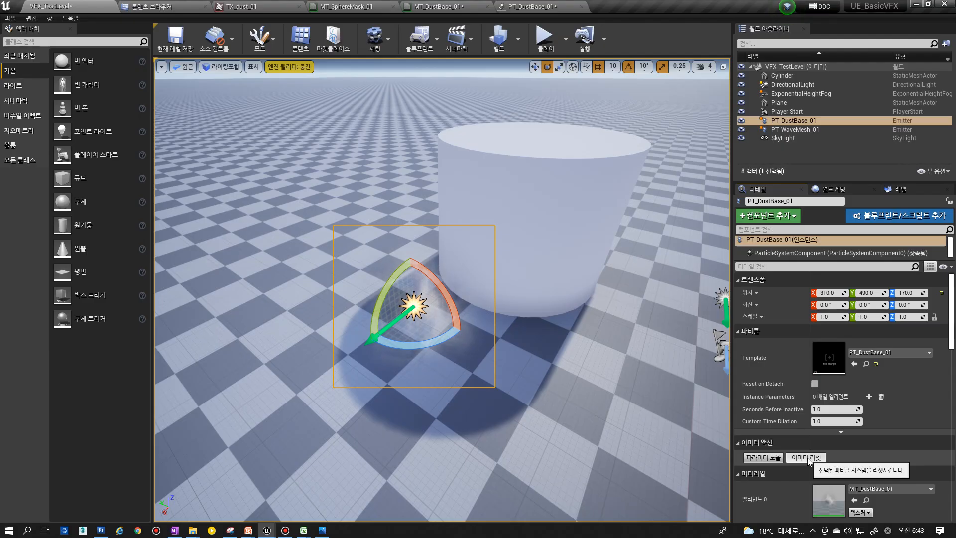
{"action": "left_click", "coordinate": [443, 360]}
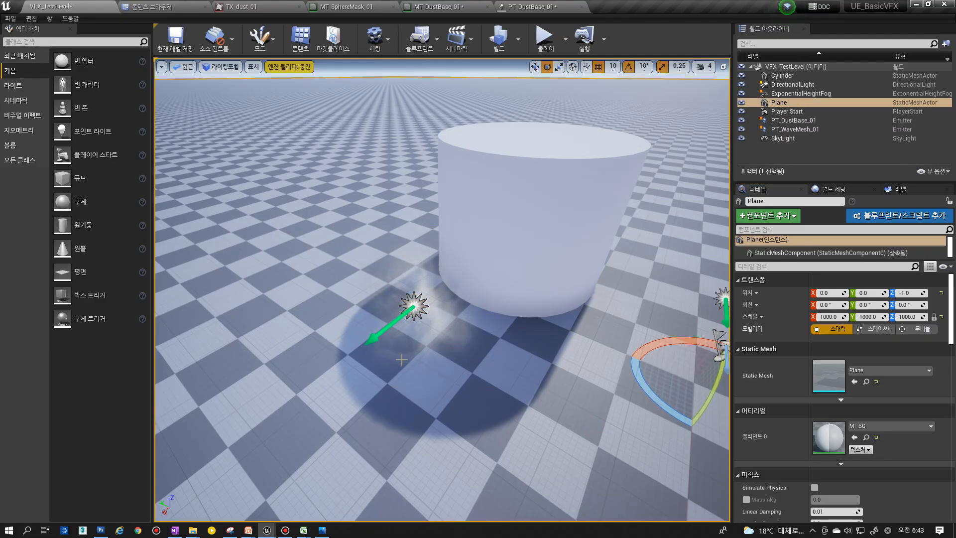
- In the MT_DustBase_01 graph, move the ScaleUVsByCenter node clear of TX_Flow and select the TX_Flow node
{"action": "left_click", "coordinate": [531, 7]}
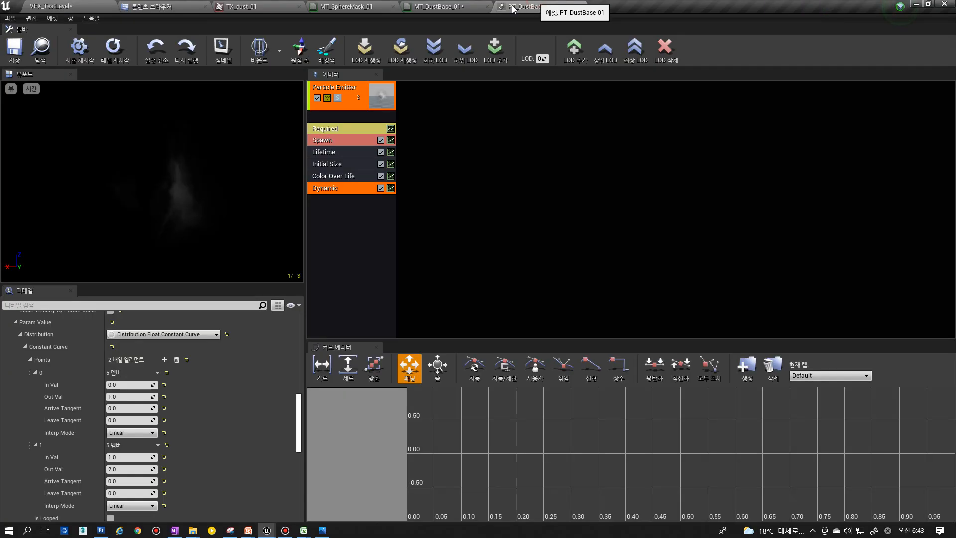
{"action": "left_click", "coordinate": [436, 7]}
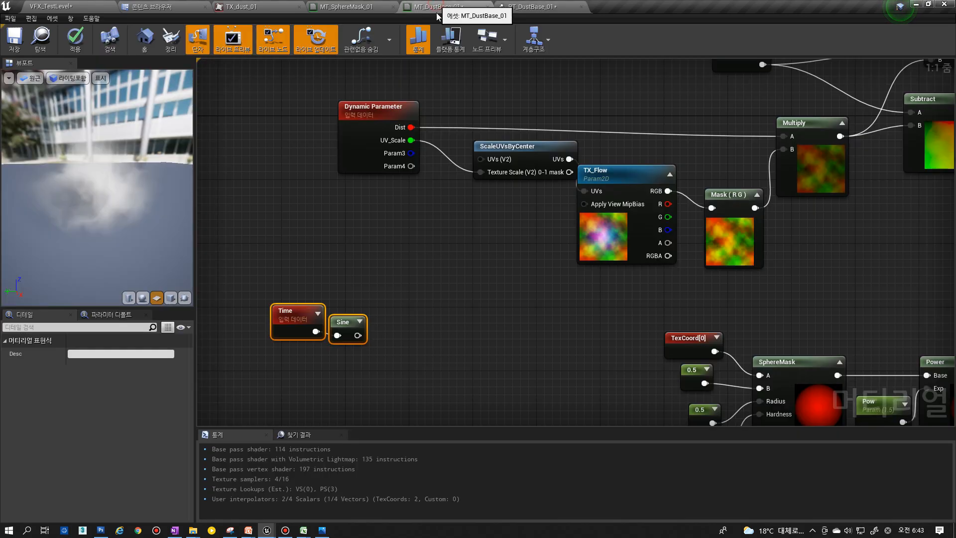
{"action": "left_click", "coordinate": [616, 243]}
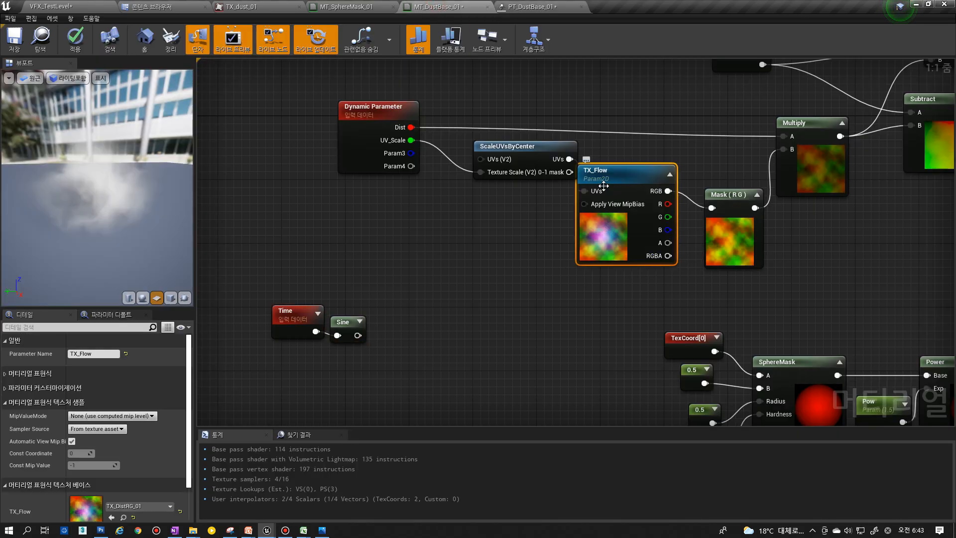
{"action": "left_click_drag", "start_coordinate": [537, 143], "coordinate": [513, 158]}
{"action": "left_click", "coordinate": [603, 167]}
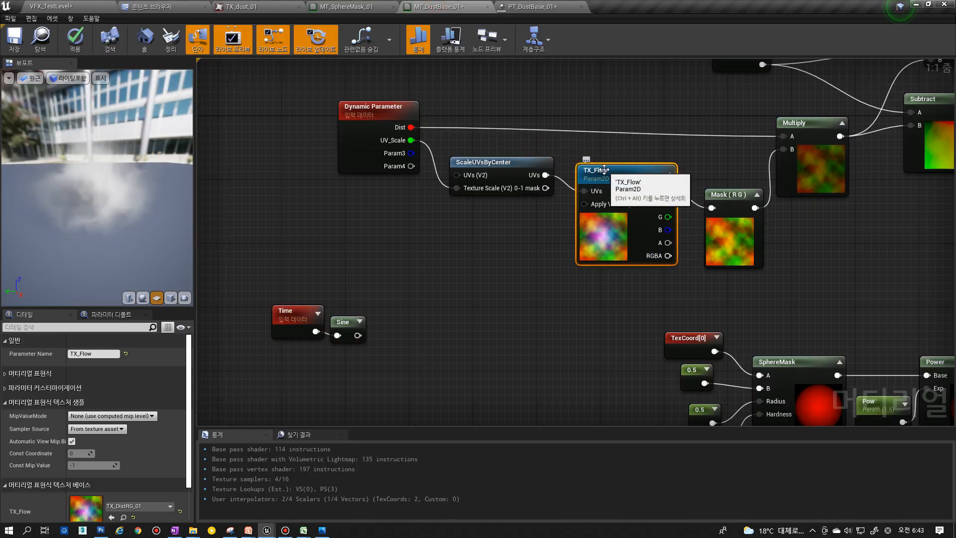
- Examine the TX_Flow texture sample's Sampler Type options and its connections through to TX_Dust
{"action": "scroll", "coordinate": [155, 404], "scroll_direction": "down", "scroll_amount": 2}
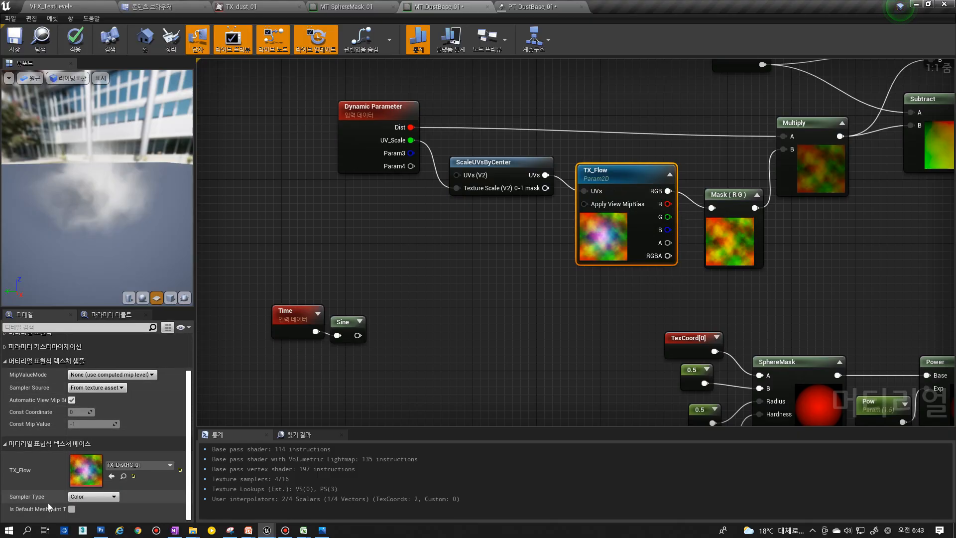
{"action": "right_click_drag", "start_coordinate": [633, 272], "coordinate": [477, 321]}
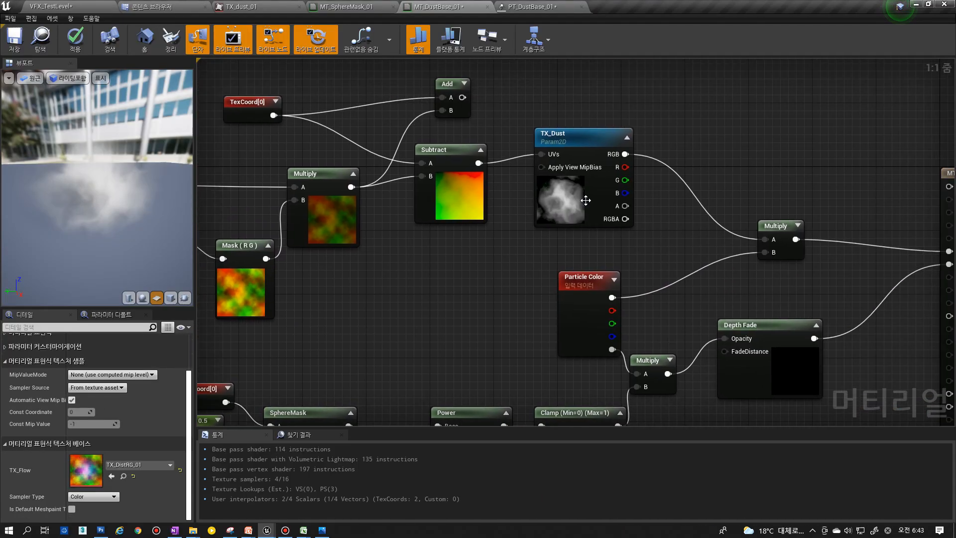
{"action": "right_click_drag", "start_coordinate": [586, 200], "coordinate": [819, 138]}
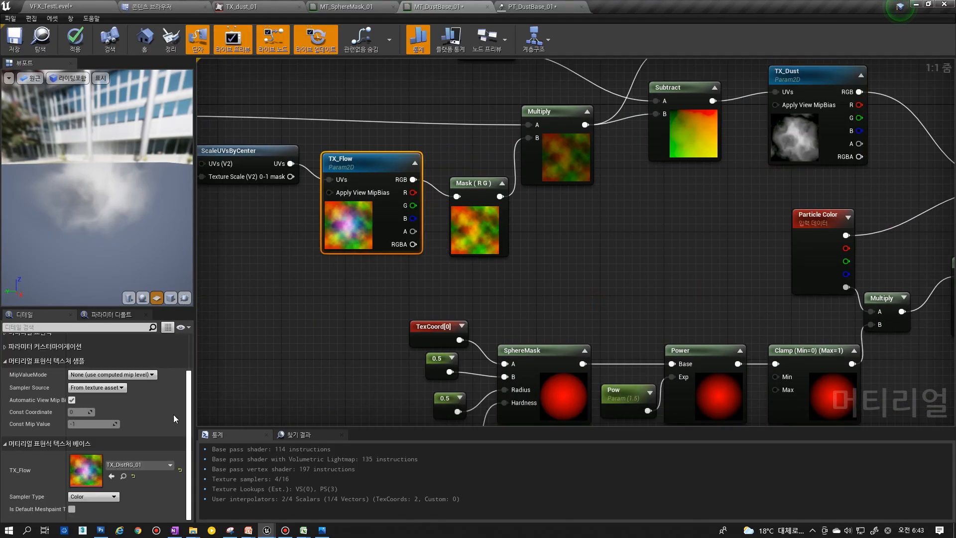
{"action": "left_click", "coordinate": [90, 494]}
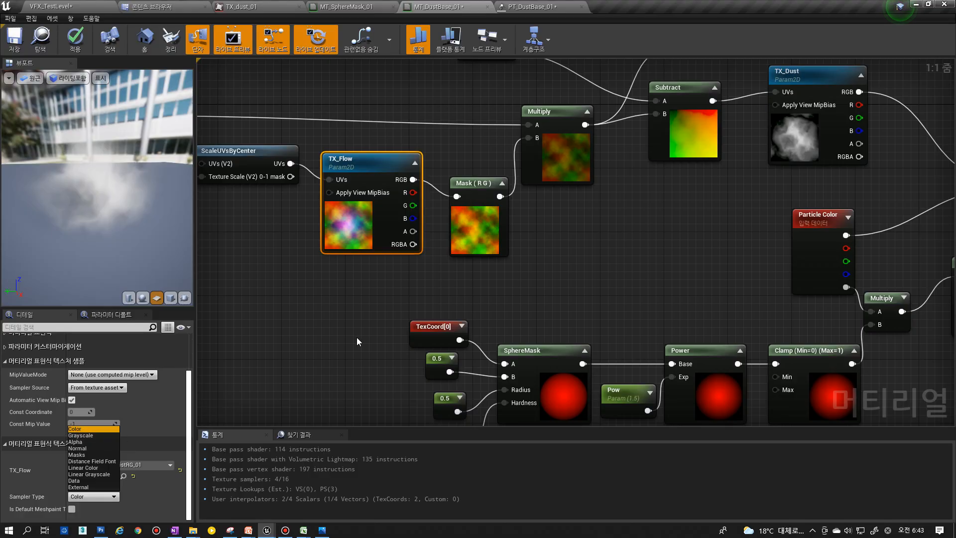
{"action": "left_click", "coordinate": [348, 317]}
{"action": "left_click", "coordinate": [352, 253]}
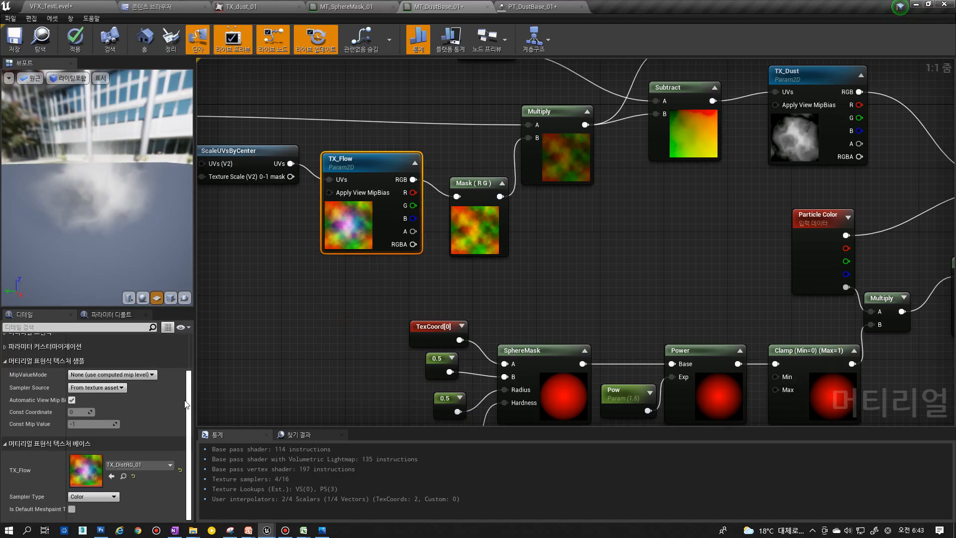
{"action": "left_click", "coordinate": [93, 496]}
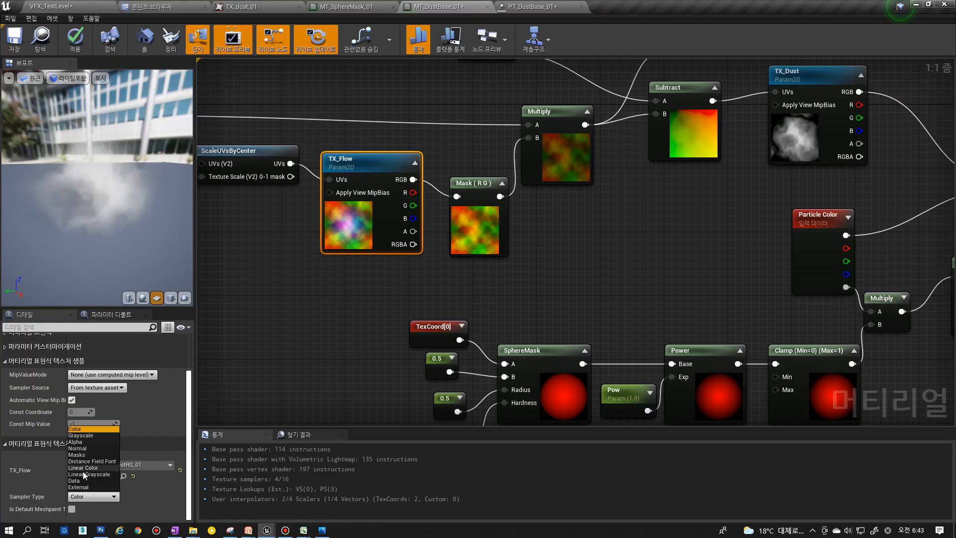
{"action": "left_click", "coordinate": [262, 346]}
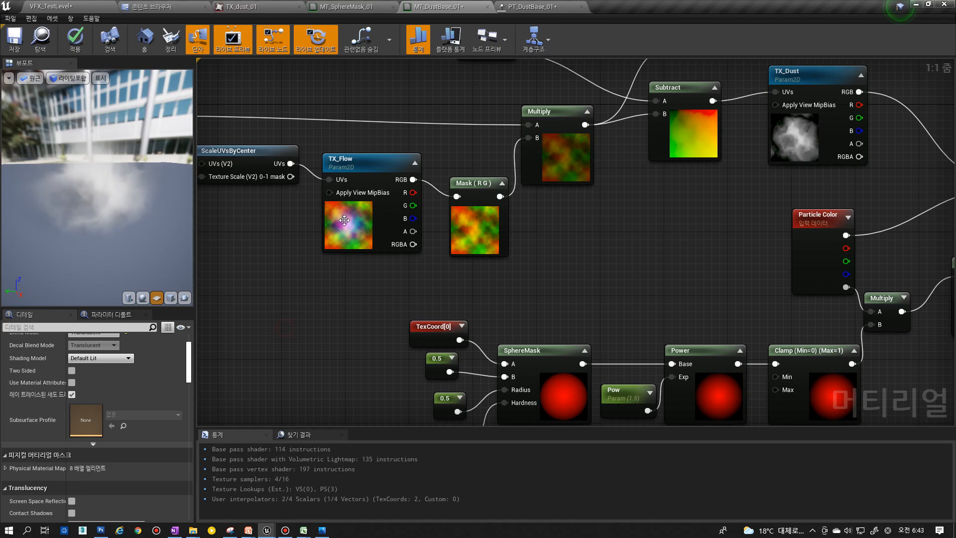
- Open the TX_DistRG_01 texture used by TX_Flow, enable Compress Without Alpha and turn off sRGB
{"action": "double_click", "coordinate": [344, 220]}
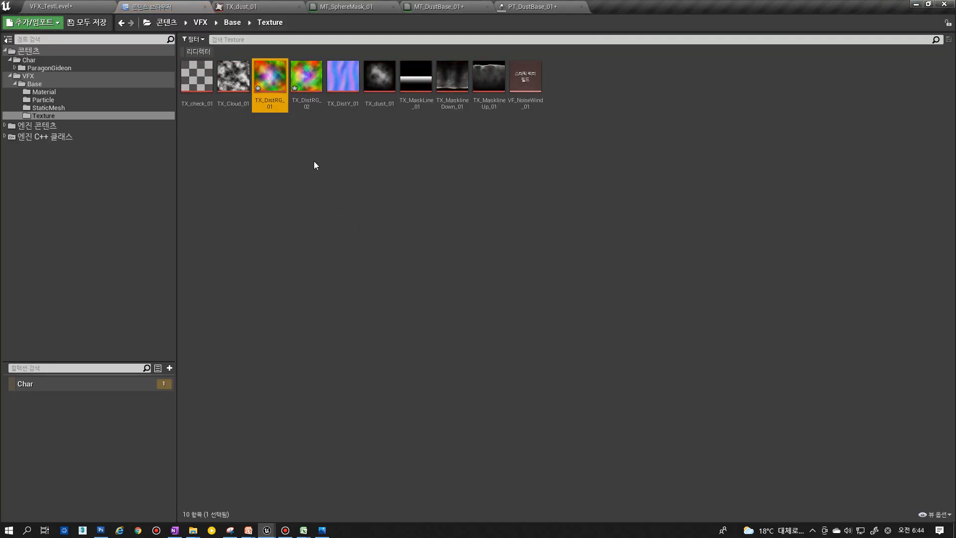
{"action": "double_click", "coordinate": [270, 93]}
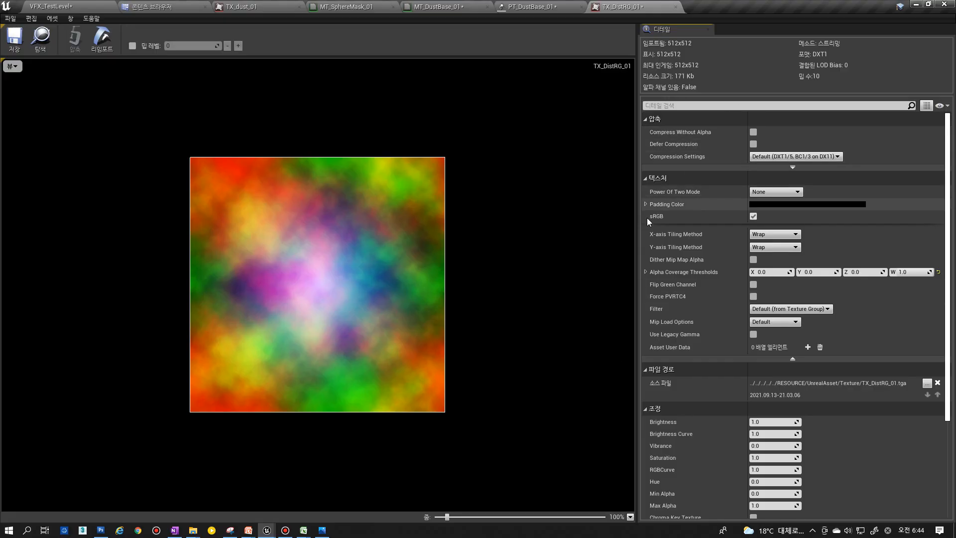
{"action": "left_click", "coordinate": [13, 66]}
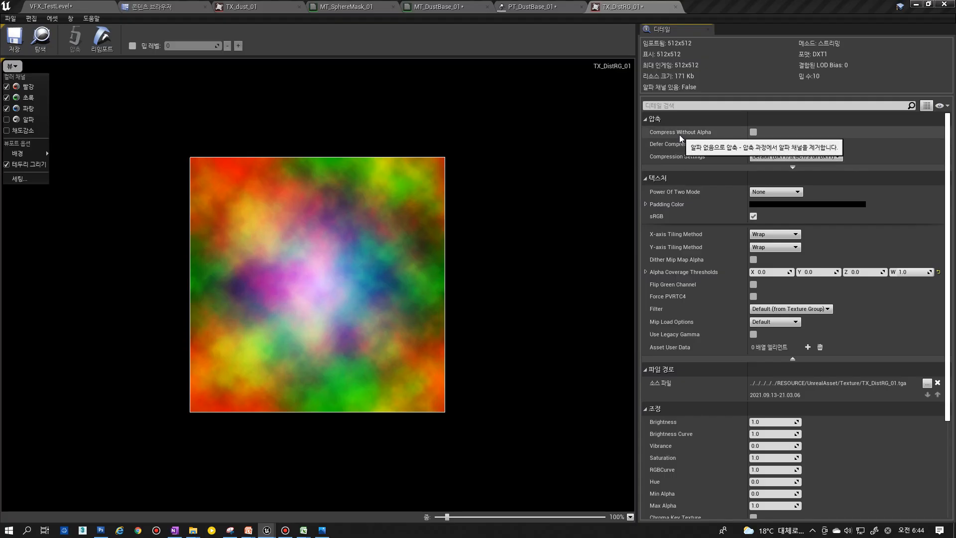
{"action": "left_click", "coordinate": [753, 132]}
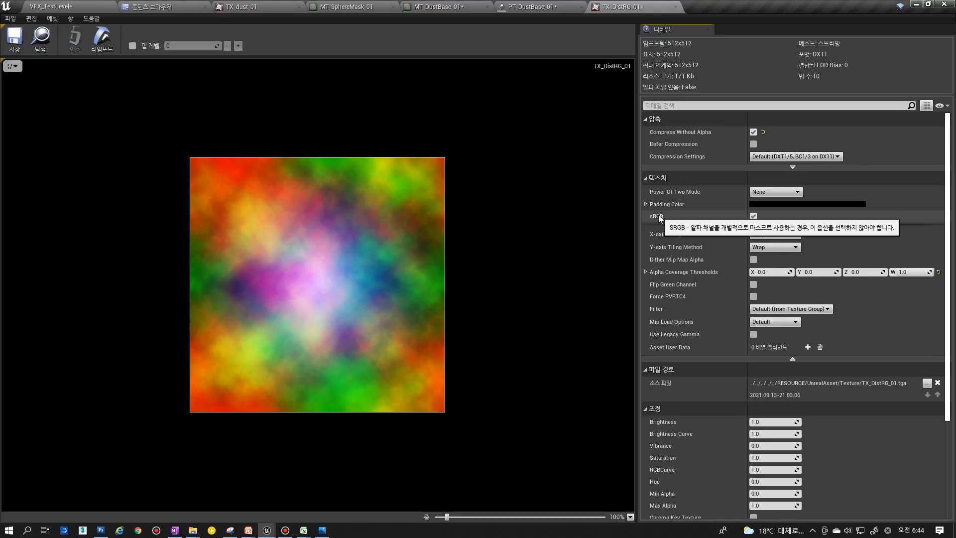
{"action": "left_click", "coordinate": [753, 217]}
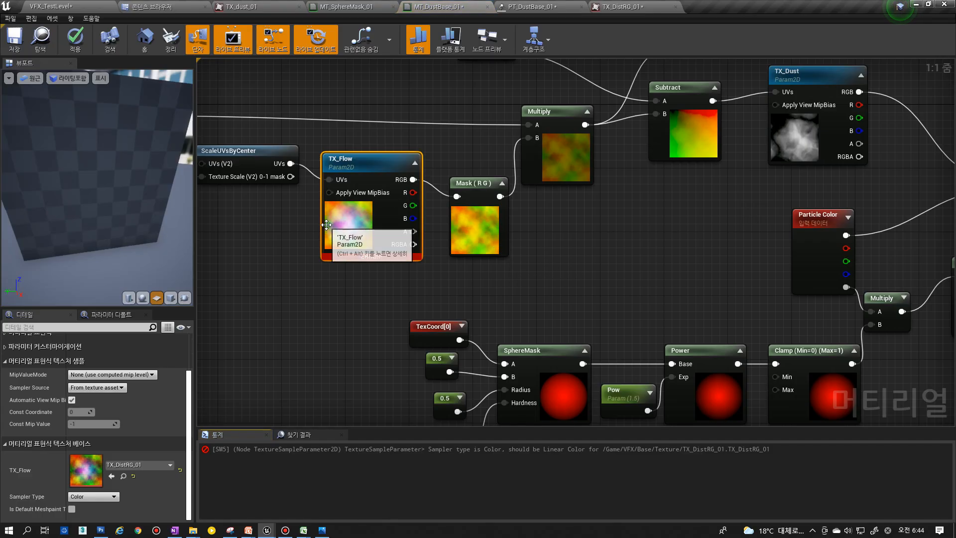
- Set the Sampler Type of the TX_Flow node in MT_DustBase_01 to Linear Color
{"action": "scroll", "coordinate": [369, 267], "scroll_direction": "down", "scroll_amount": 5}
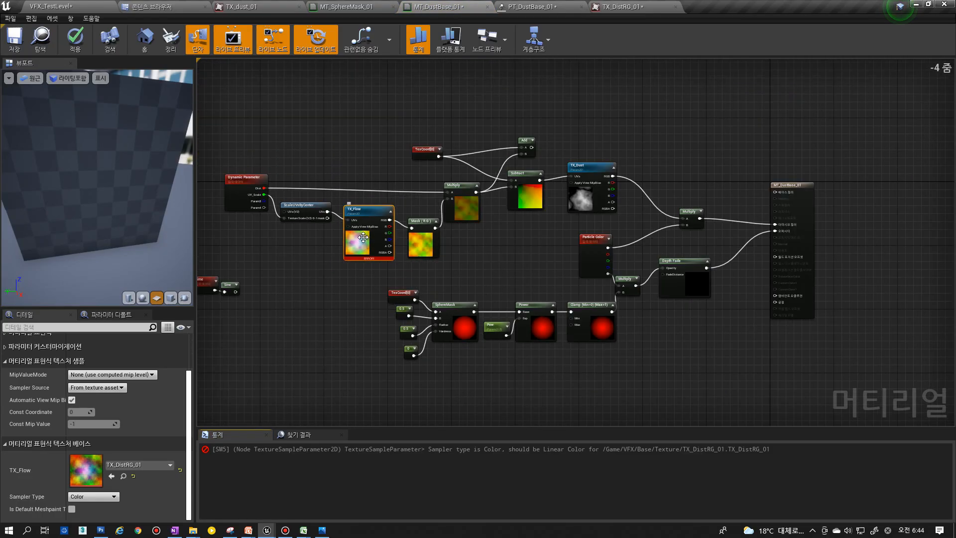
{"action": "scroll", "coordinate": [362, 239], "scroll_direction": "up", "scroll_amount": 3}
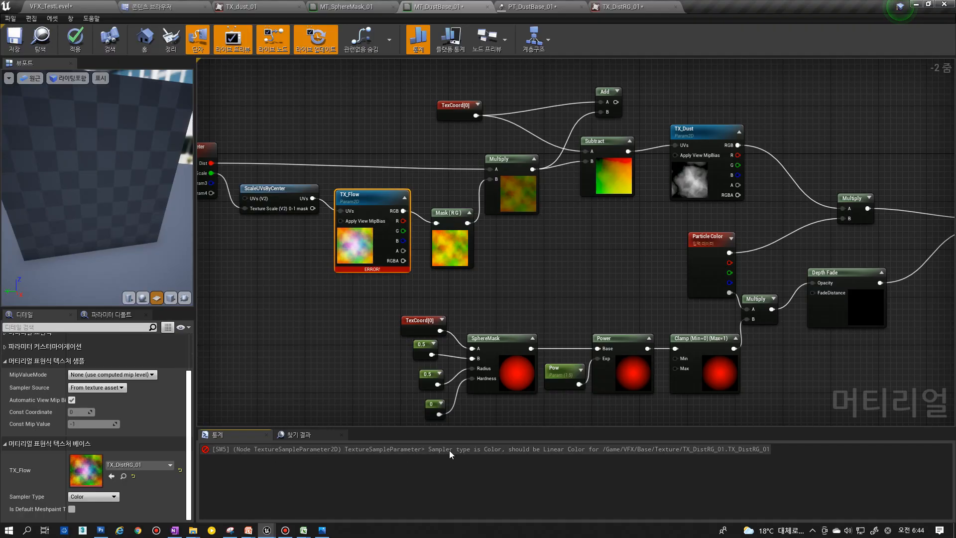
{"action": "double_click", "coordinate": [491, 448]}
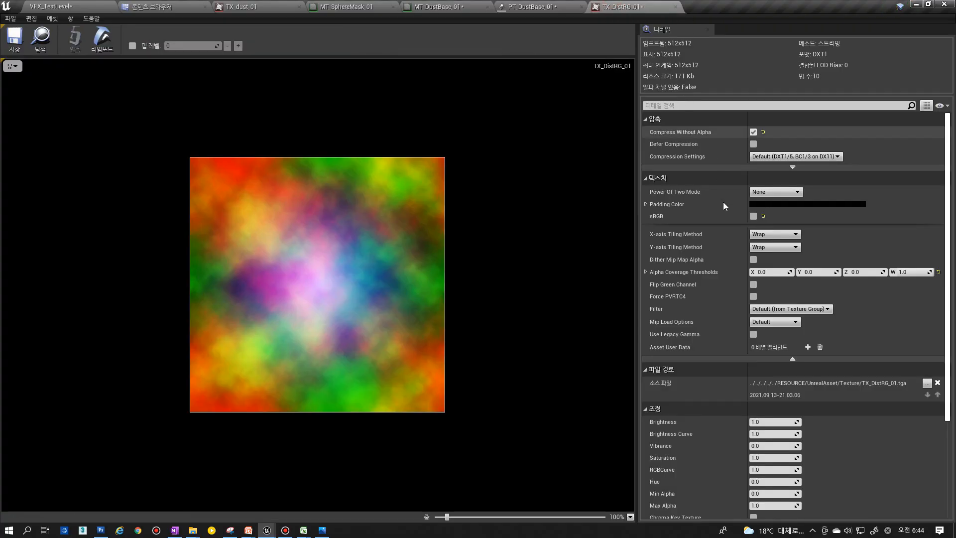
{"action": "left_click", "coordinate": [451, 6]}
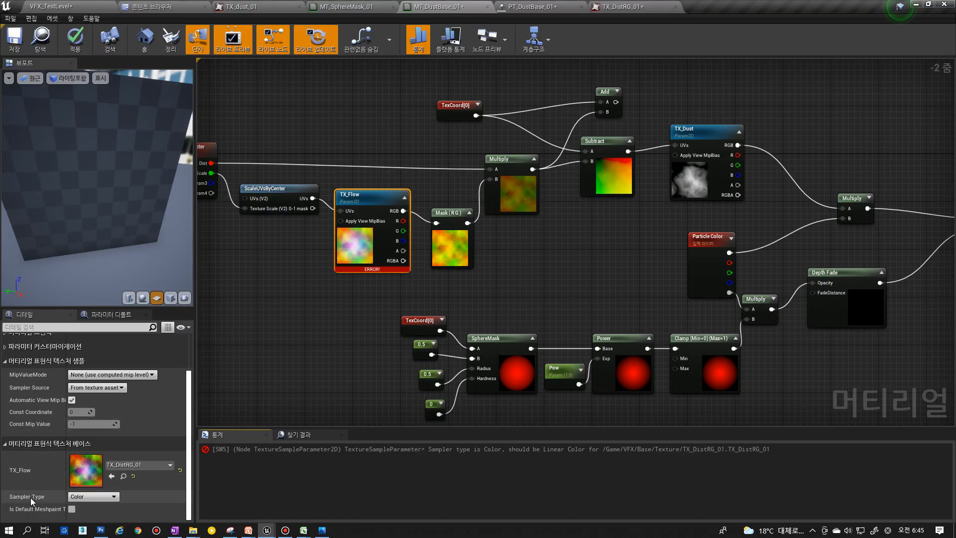
{"action": "left_click", "coordinate": [94, 496]}
{"action": "left_click", "coordinate": [79, 499]}
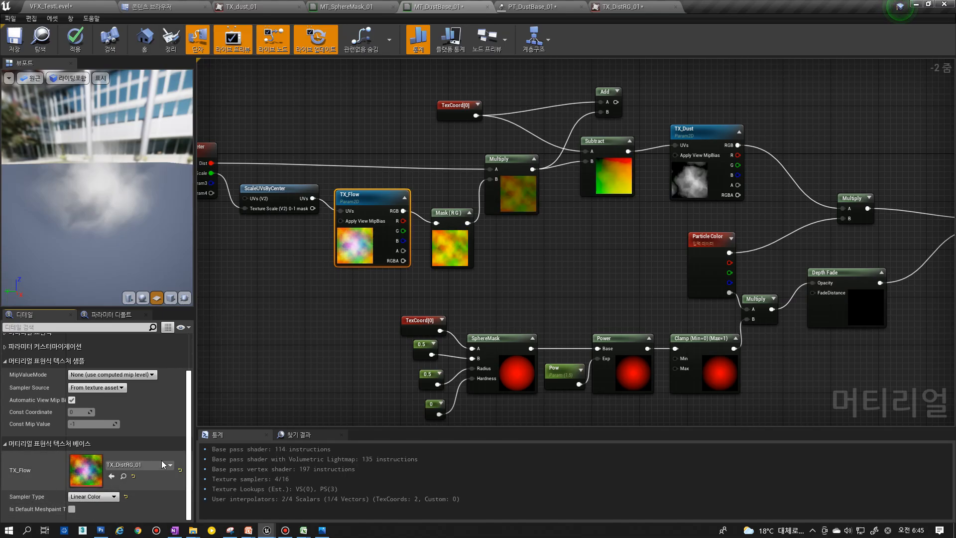
- Save the MT_DustBase_01 material and the TX_DistRG_01 texture, keeping the texture's sRGB off
{"action": "left_click", "coordinate": [540, 9]}
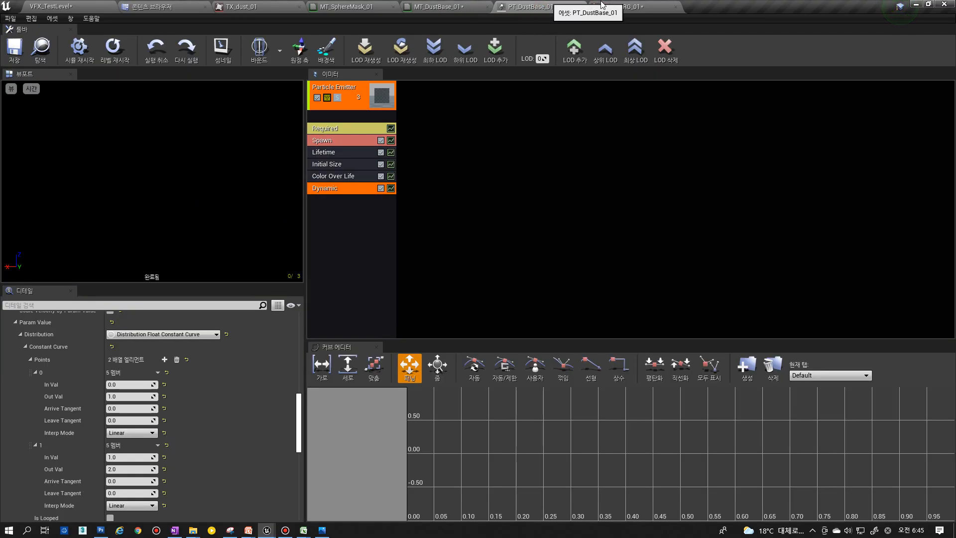
{"action": "left_click", "coordinate": [620, 7]}
{"action": "left_click", "coordinate": [438, 7]}
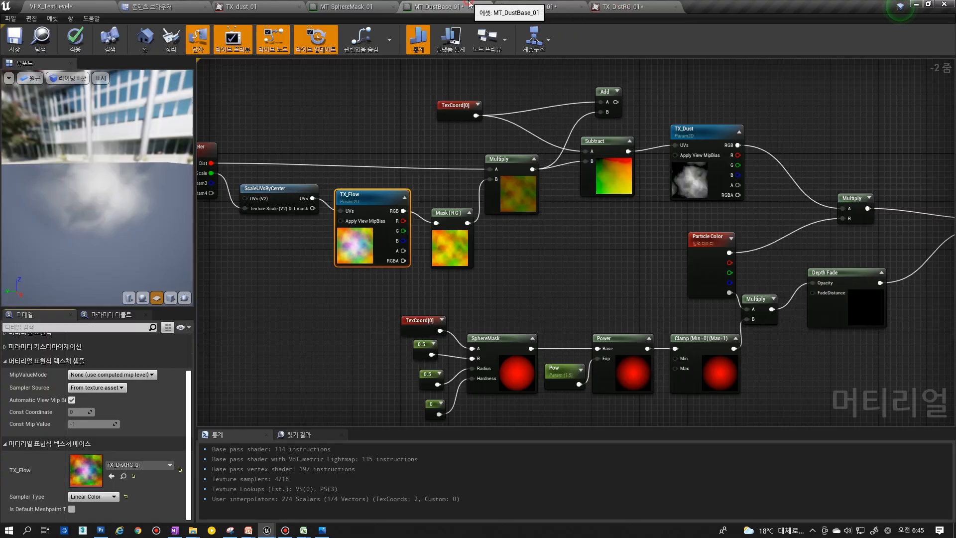
{"action": "key", "text": "ctrl+s"}
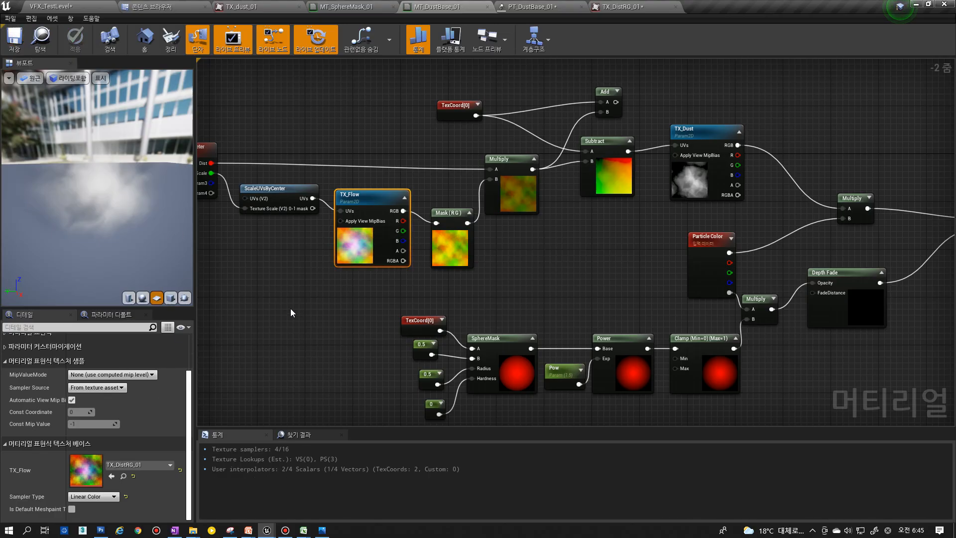
{"action": "left_click", "coordinate": [625, 7]}
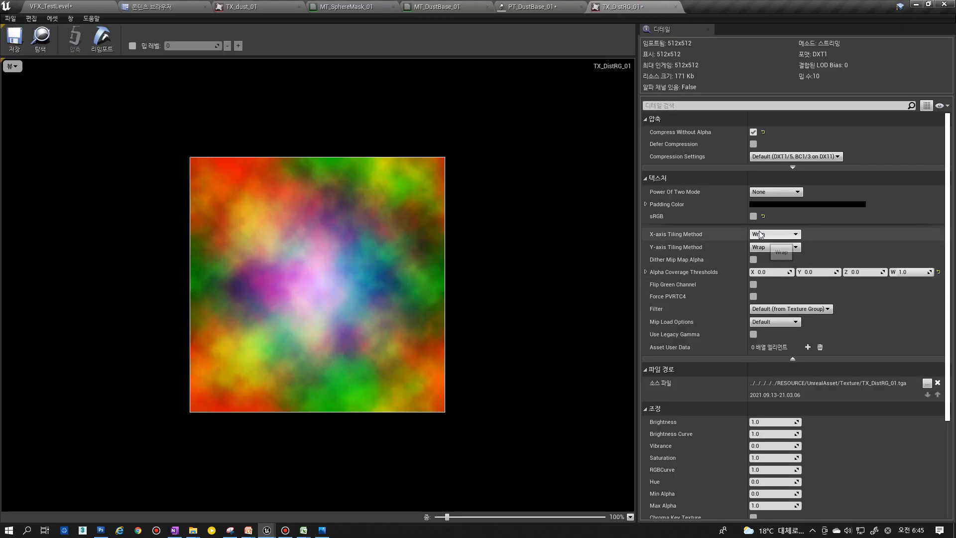
{"action": "left_click", "coordinate": [753, 217]}
{"action": "left_click", "coordinate": [630, 12]}
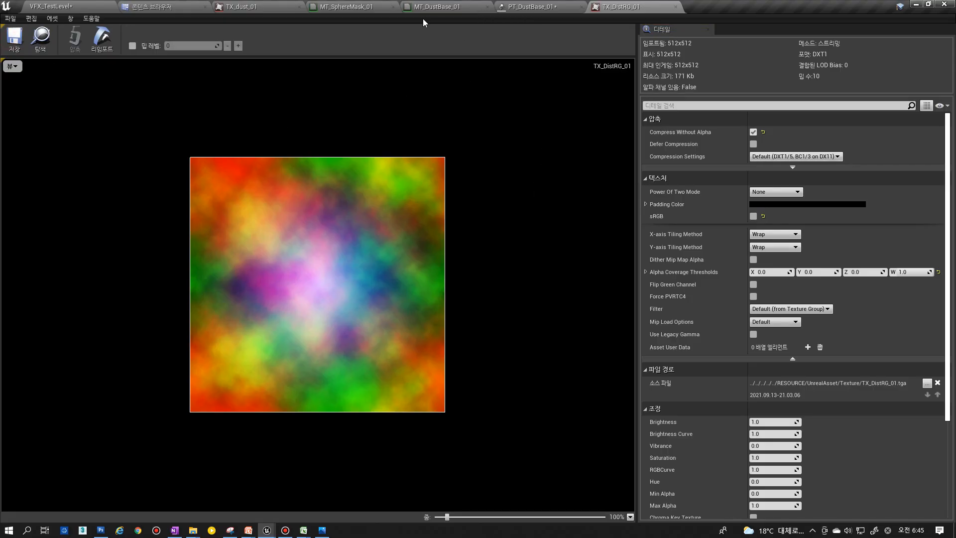
- Open TX_DistRG_01 from the TX_Flow node in MT_DustBase_01 and try turning its sRGB on and back off
{"action": "left_click", "coordinate": [448, 8]}
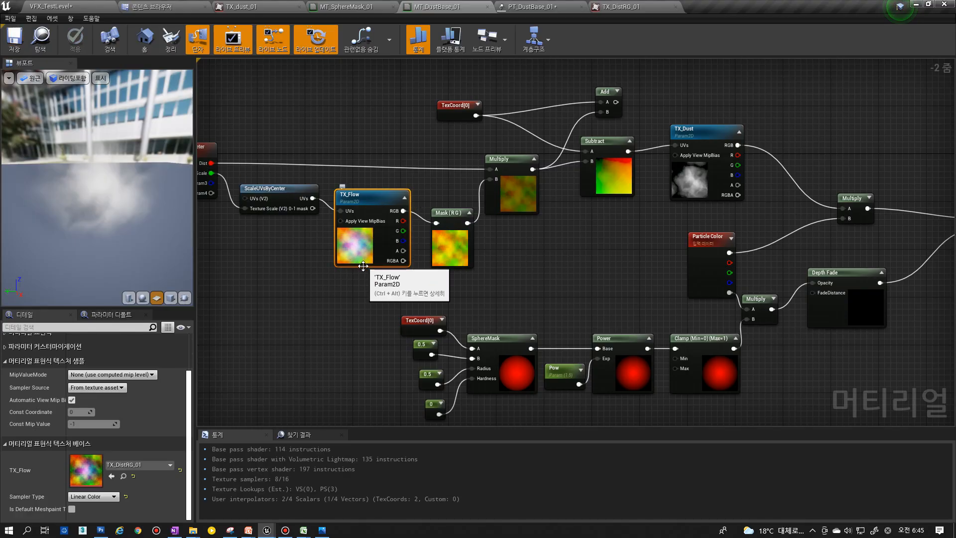
{"action": "left_click", "coordinate": [366, 282]}
{"action": "left_click", "coordinate": [369, 246]}
{"action": "right_click_drag", "start_coordinate": [373, 302], "coordinate": [450, 234]}
{"action": "right_click", "coordinate": [451, 233]}
{"action": "scroll", "coordinate": [442, 181], "scroll_direction": "up", "scroll_amount": 2}
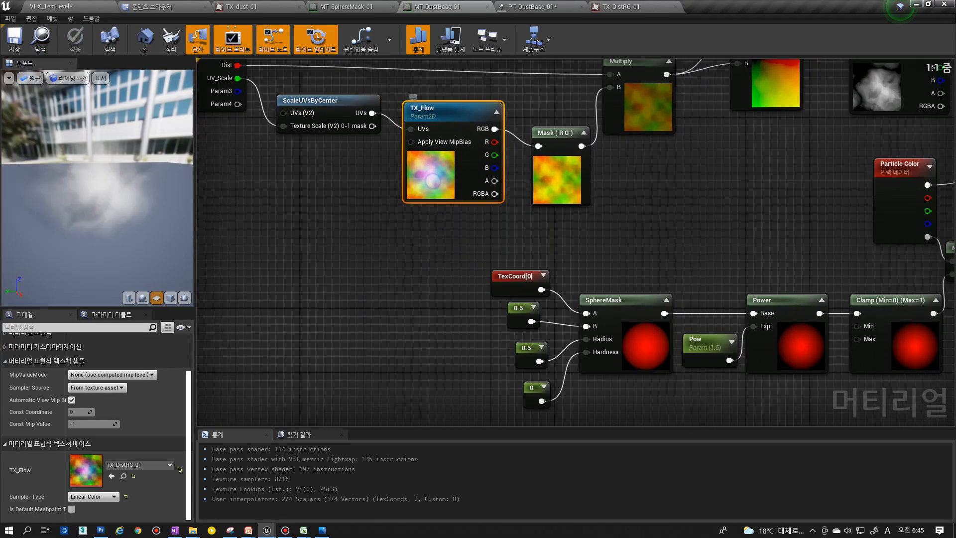
{"action": "right_click_drag", "start_coordinate": [430, 190], "coordinate": [386, 287]}
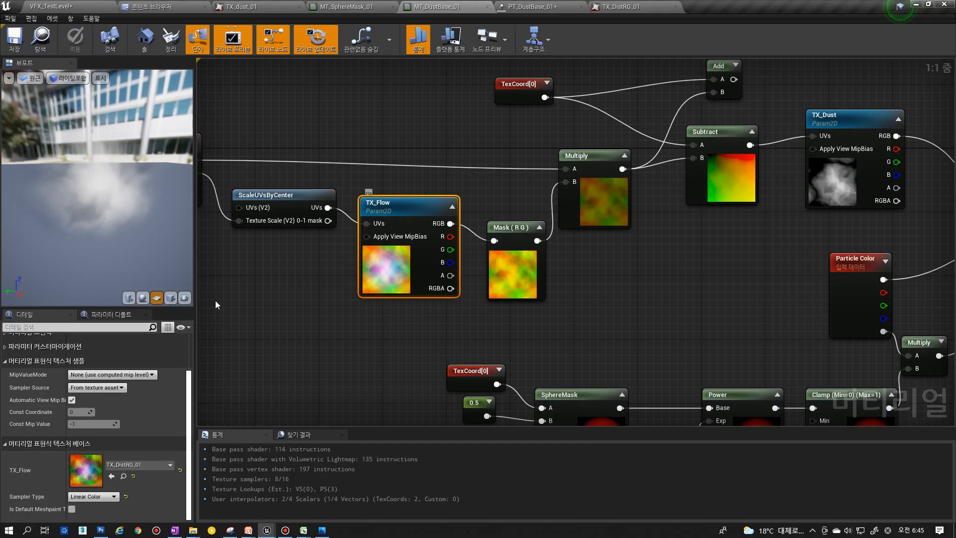
{"action": "double_click", "coordinate": [95, 478]}
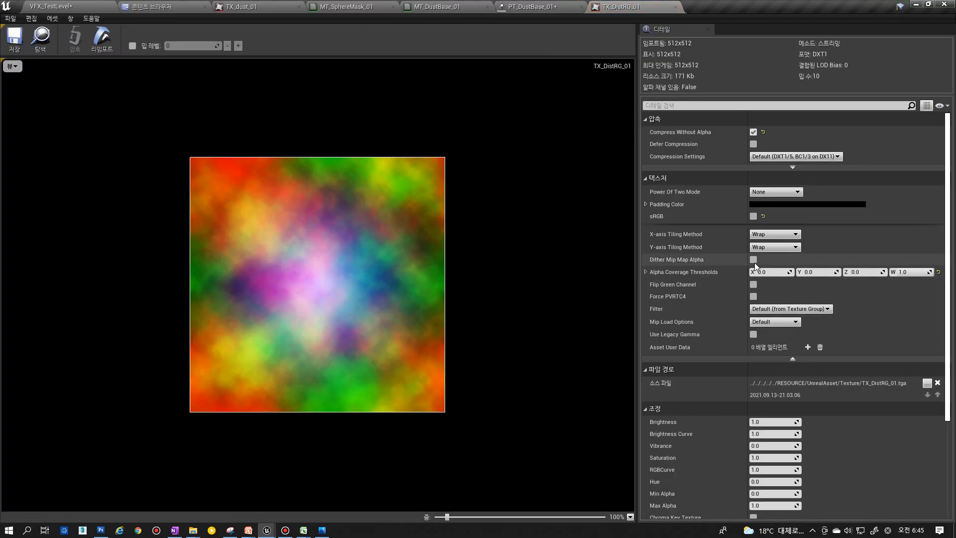
{"action": "left_click", "coordinate": [754, 216]}
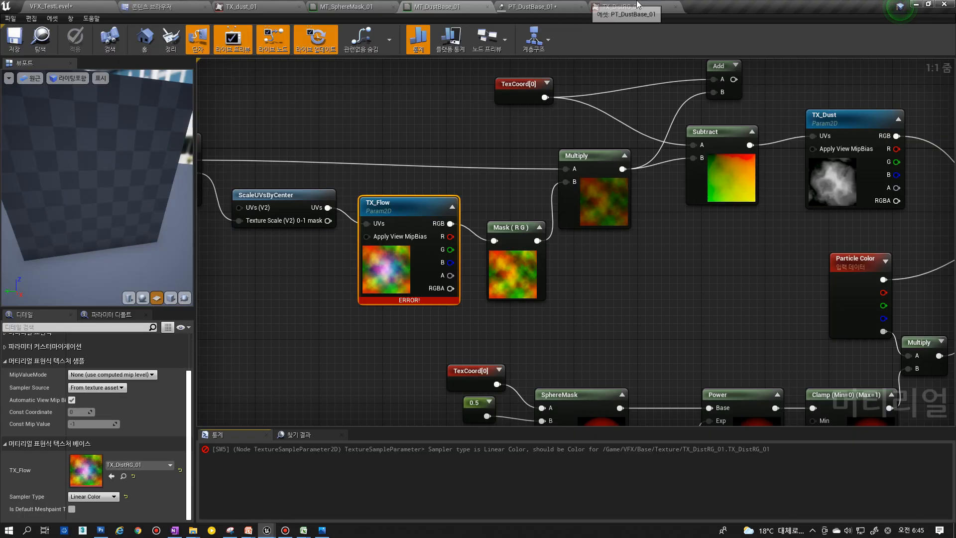
{"action": "left_click", "coordinate": [622, 6]}
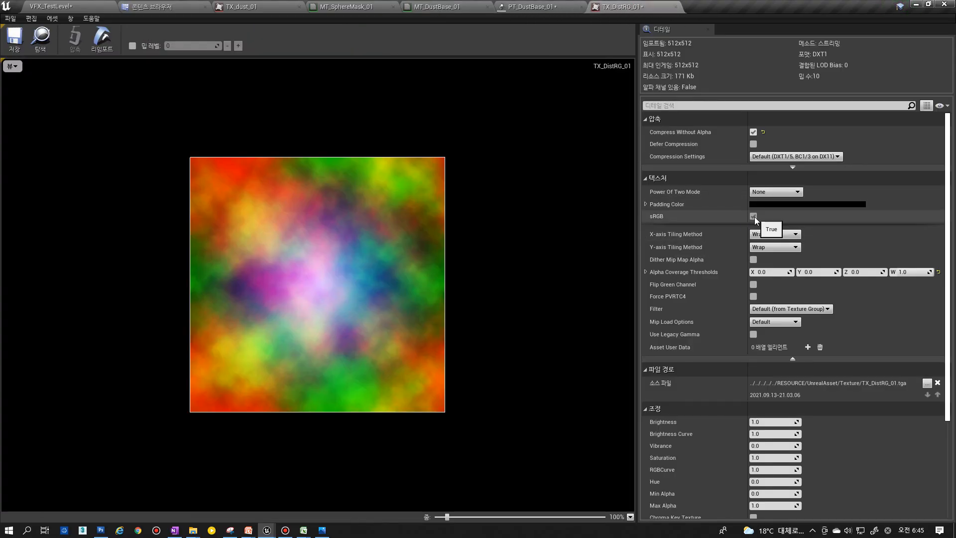
- Reassign TX_DistRG_01 to the TX_Flow node in MT_DustBase_01 and save the material
{"action": "left_click", "coordinate": [429, 7]}
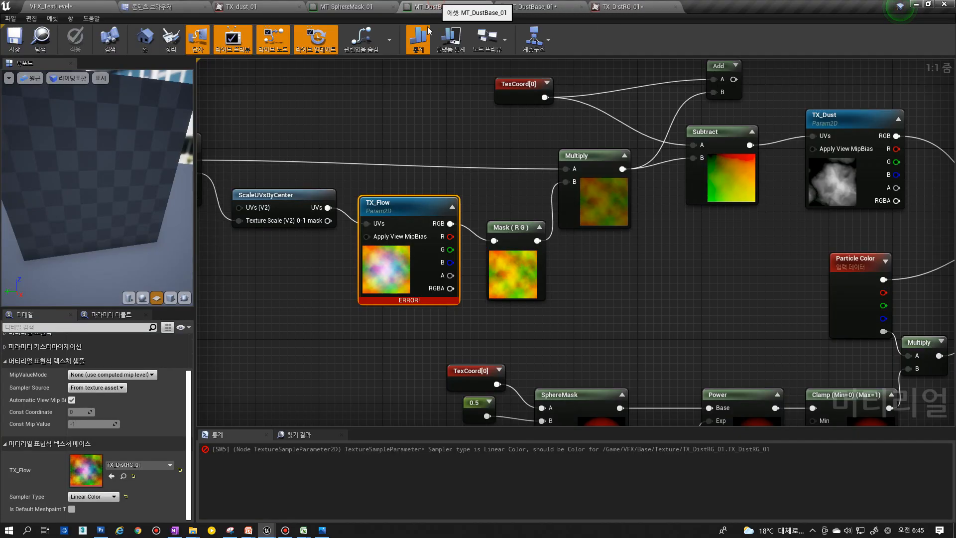
{"action": "left_click", "coordinate": [402, 263]}
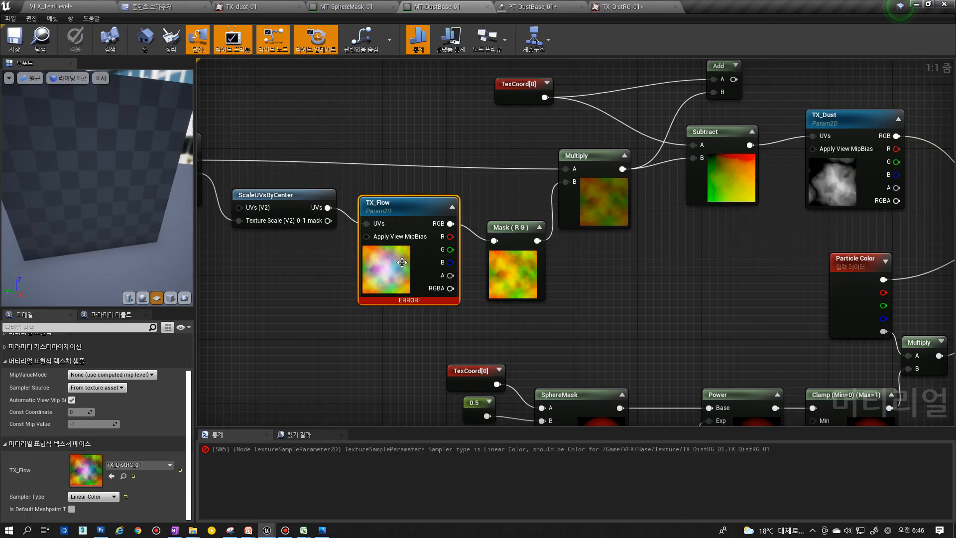
{"action": "left_click", "coordinate": [111, 476]}
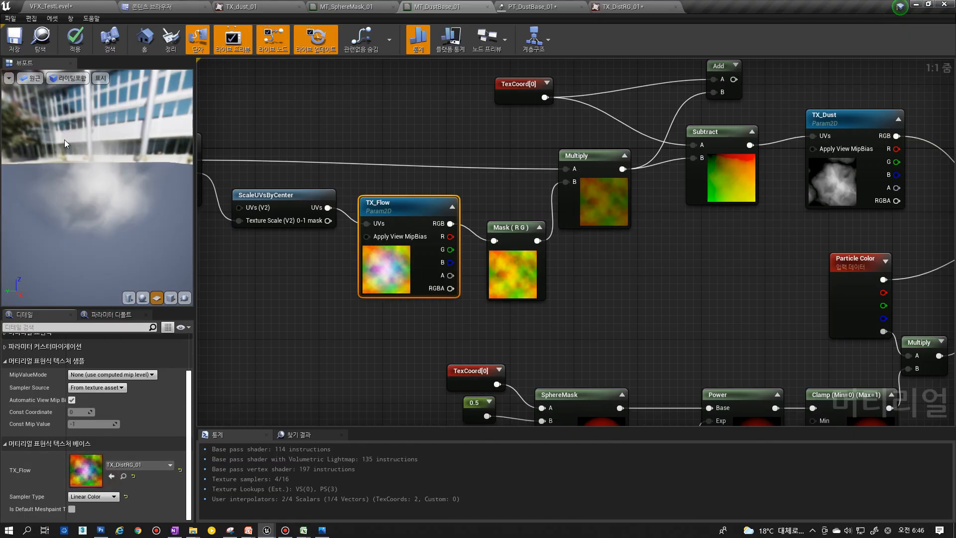
{"action": "left_click", "coordinate": [14, 44]}
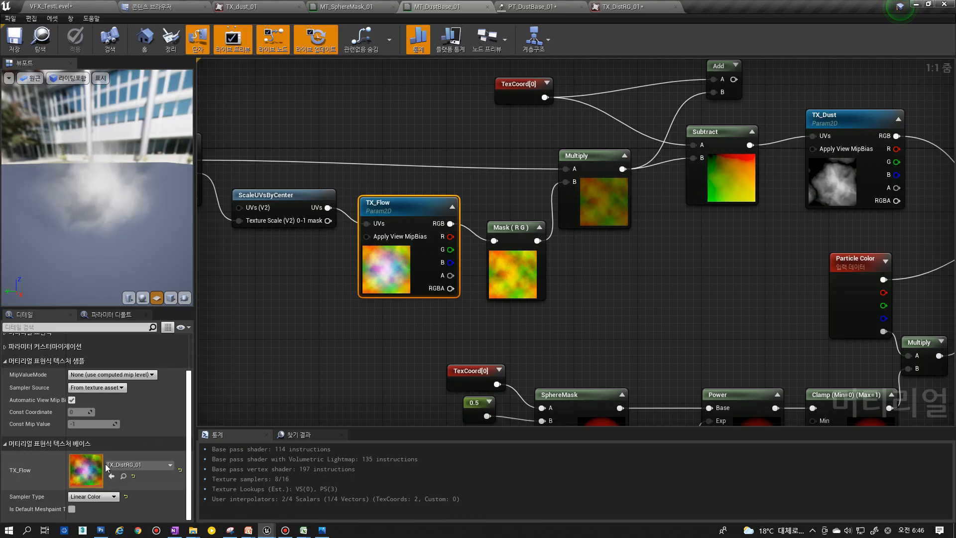
{"action": "left_click", "coordinate": [628, 7]}
{"action": "left_click", "coordinate": [448, 7]}
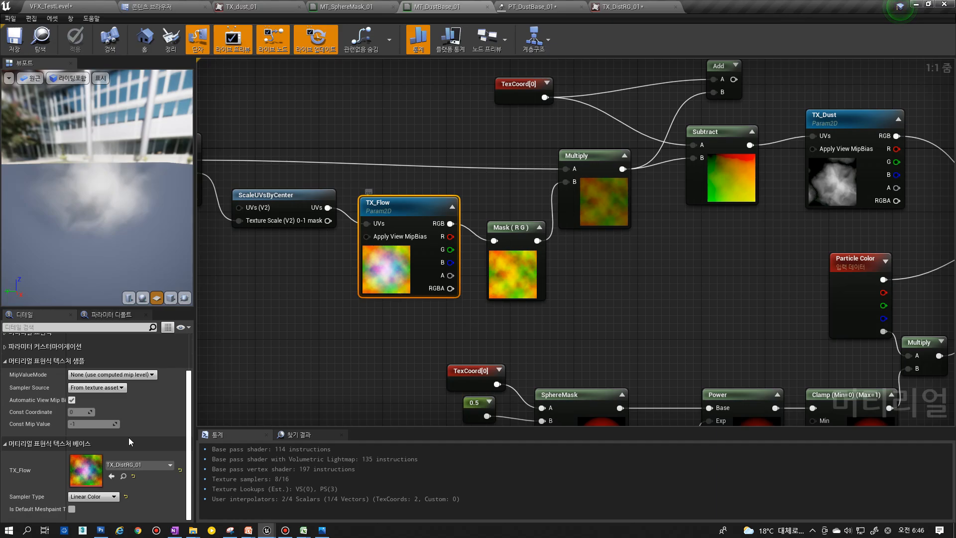
{"action": "left_click", "coordinate": [382, 318]}
{"action": "left_click", "coordinate": [389, 278]}
{"action": "scroll", "coordinate": [392, 323], "scroll_direction": "down", "scroll_amount": 1}
{"action": "right_click_drag", "start_coordinate": [392, 326], "coordinate": [435, 334]}
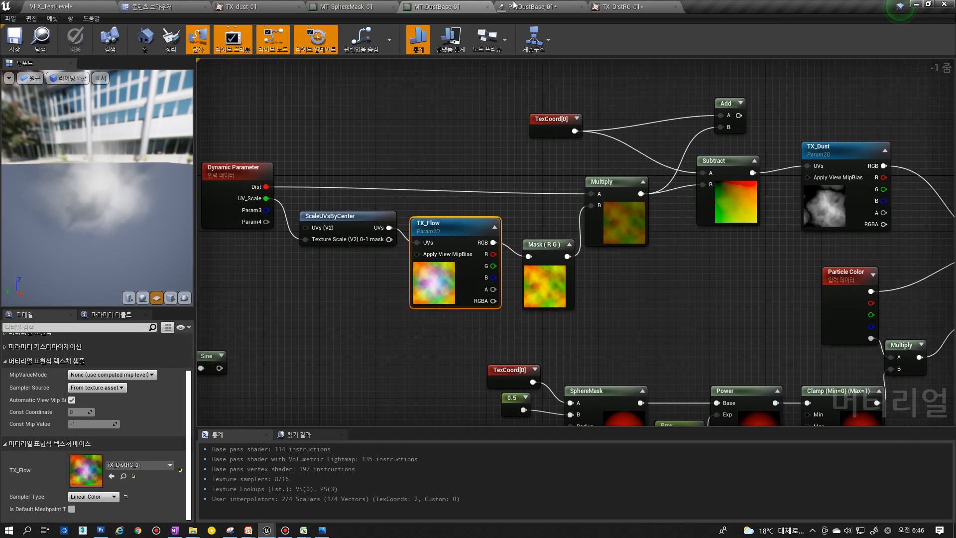
- In PT_DustBase_01's Dynamic module, try Out Val 1.0 and 0.5 for point 1 of the first parameter's curve, and return it to 0.7
{"action": "left_click", "coordinate": [530, 7]}
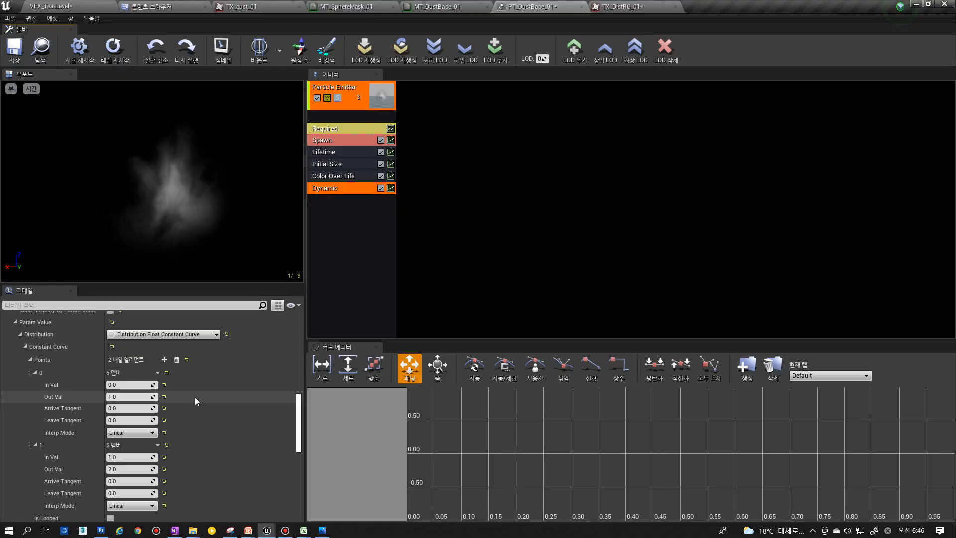
{"action": "scroll", "coordinate": [135, 428], "scroll_direction": "up", "scroll_amount": 5}
{"action": "scroll", "coordinate": [133, 432], "scroll_direction": "down", "scroll_amount": 6}
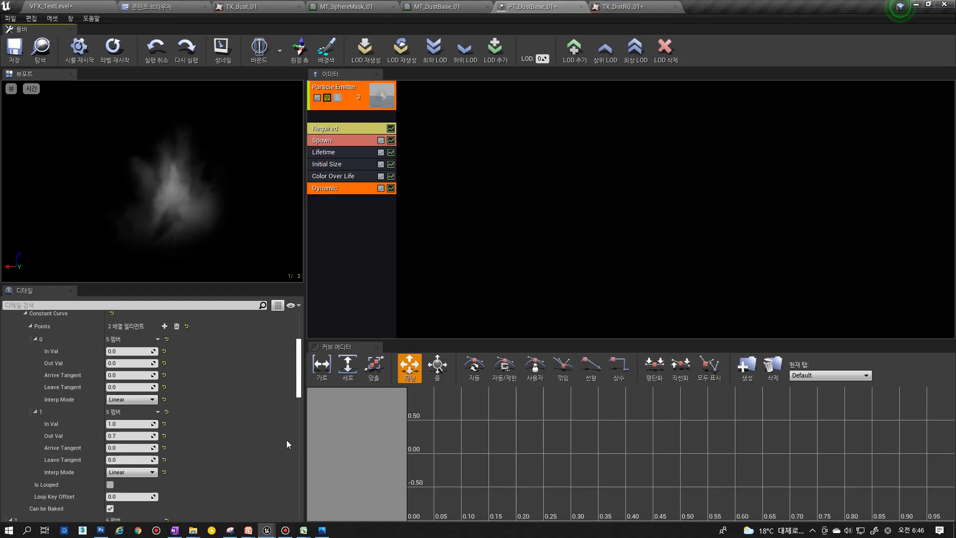
{"action": "left_click", "coordinate": [127, 436]}
{"action": "type", "text": "1"}
{"action": "key", "text": "Return"}
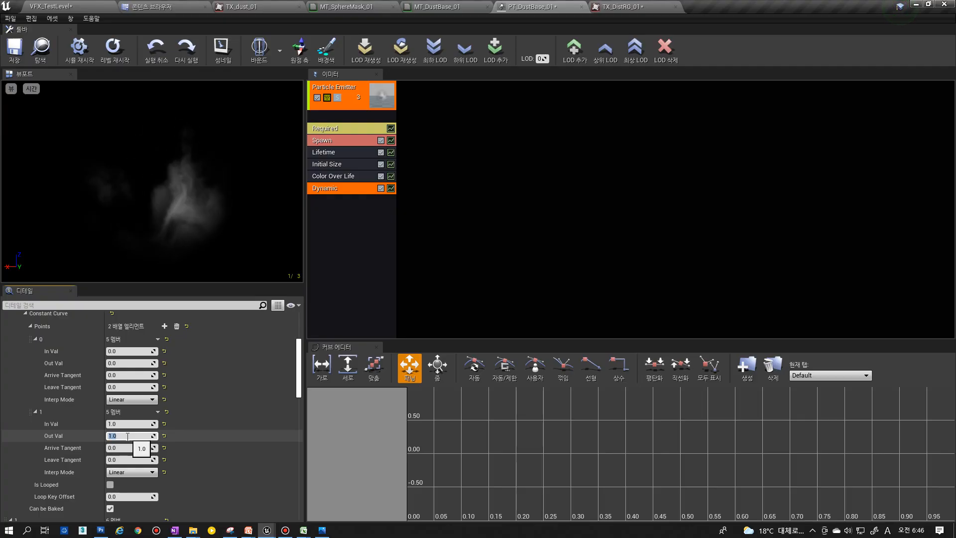
{"action": "type", "text": "0.1"}
{"action": "key", "text": "Return"}
{"action": "type", "text": "7"}
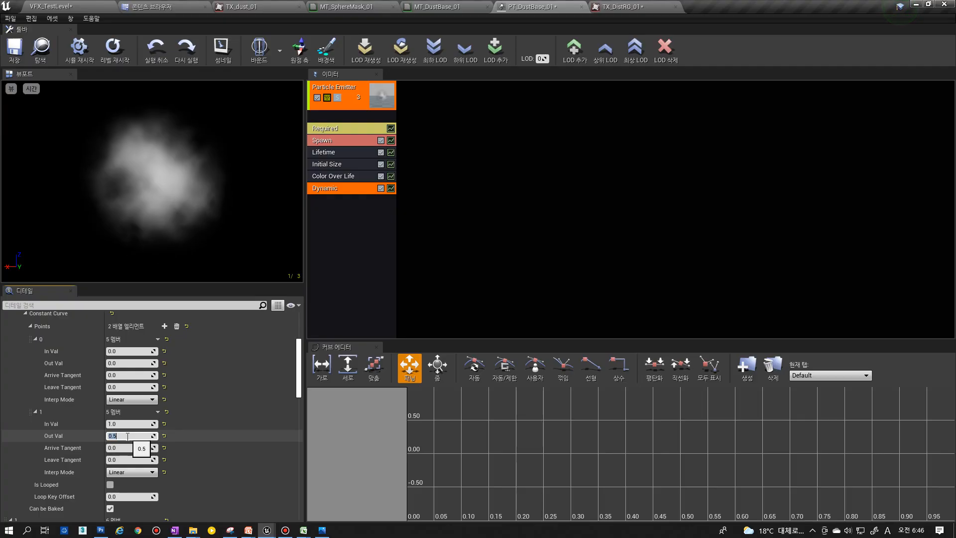
{"action": "key", "text": "Return"}
{"action": "type", "text": "0.7"}
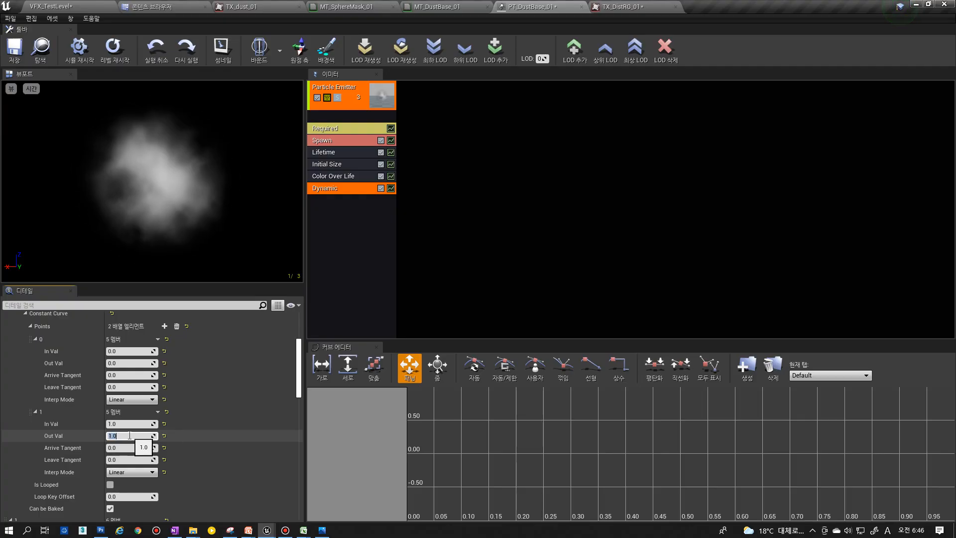
{"action": "key", "text": "Return"}
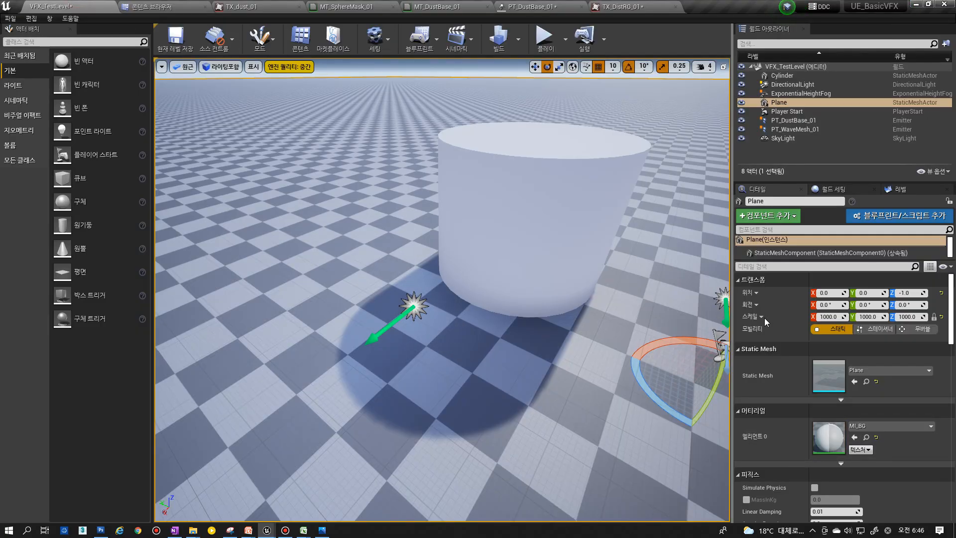
- Select the PT_DustBase_01 emitter in VFX_TestLevel and reset it twice to replay the dust effect
{"action": "left_click", "coordinate": [417, 306]}
{"action": "left_click", "coordinate": [805, 458]}
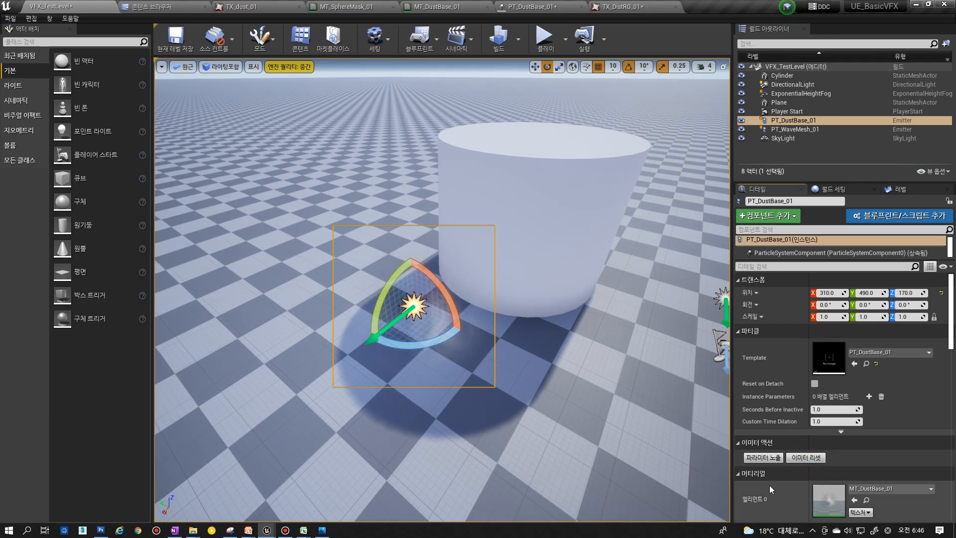
{"action": "left_click", "coordinate": [805, 458]}
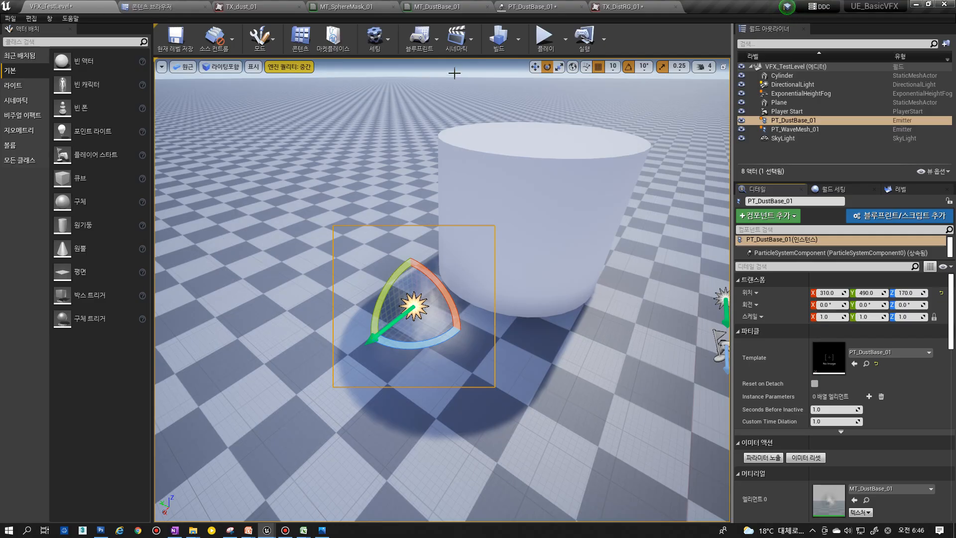
- Replay the simulation in PT_DustBase_01 to preview the dust, and bring up the TX_DistRG_01 texture settings
{"action": "left_click", "coordinate": [532, 7]}
{"action": "left_click", "coordinate": [93, 58]}
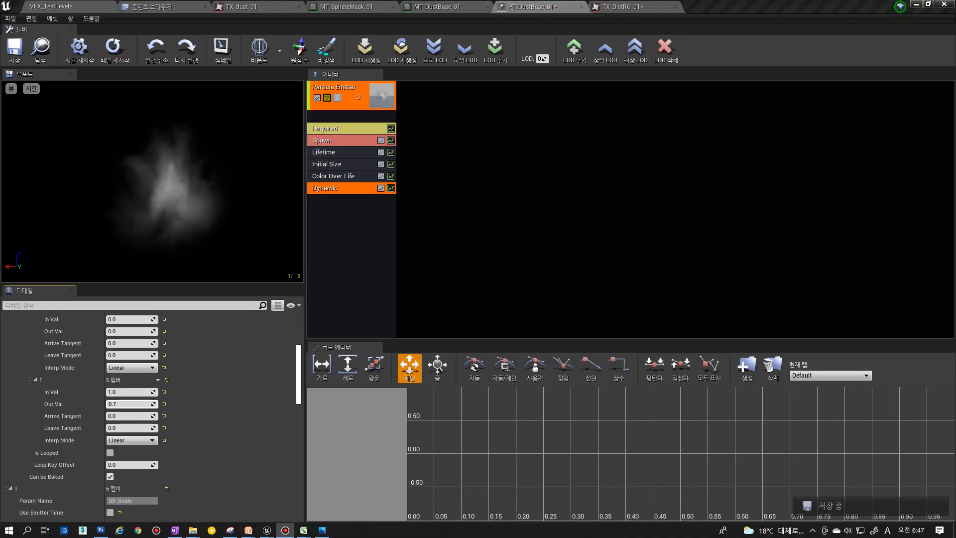
{"action": "left_click", "coordinate": [167, 219]}
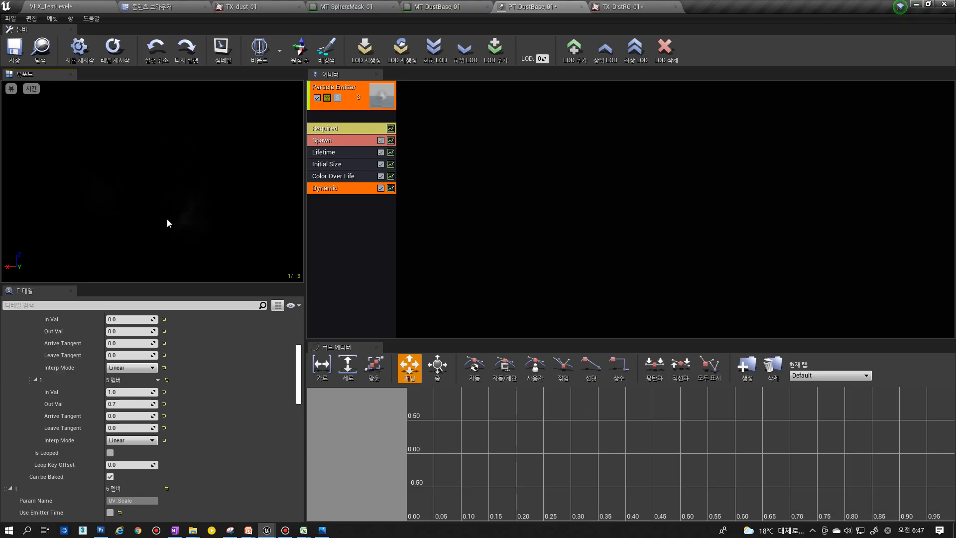
{"action": "left_click", "coordinate": [602, 5]}
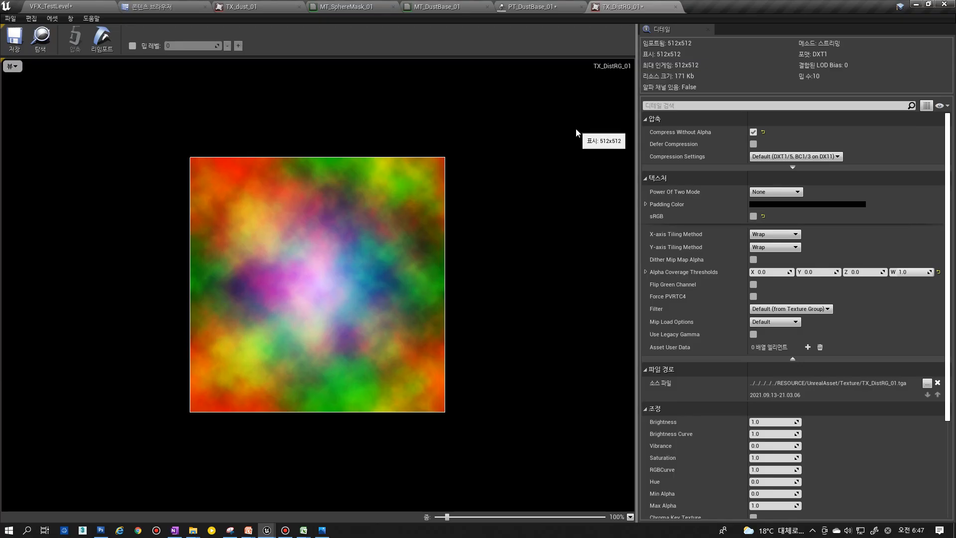
- Review the TX_DistRG_01 texture's use in the MT_DustBase_01 material and the PT_DustBase_01 particle system
{"action": "left_click", "coordinate": [443, 6]}
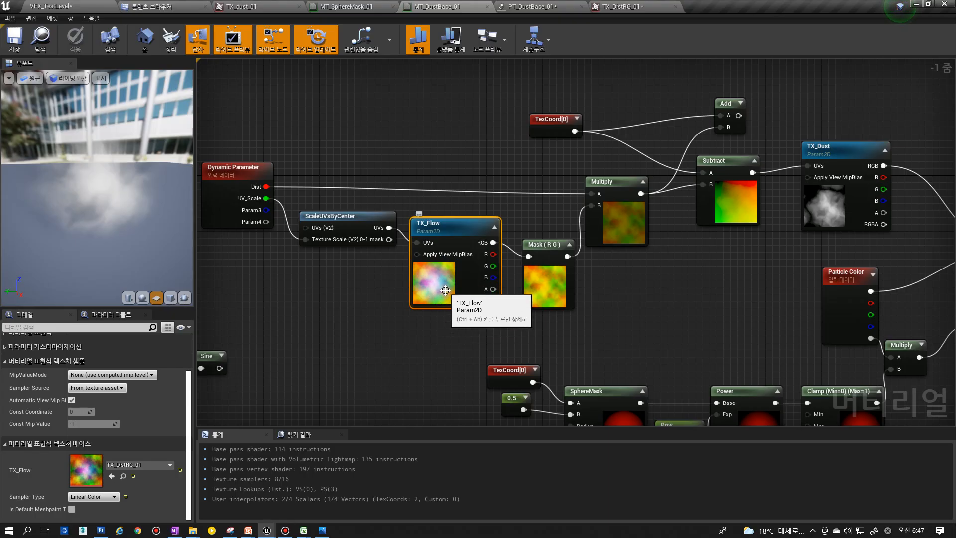
{"action": "key", "text": "ctrl+b"}
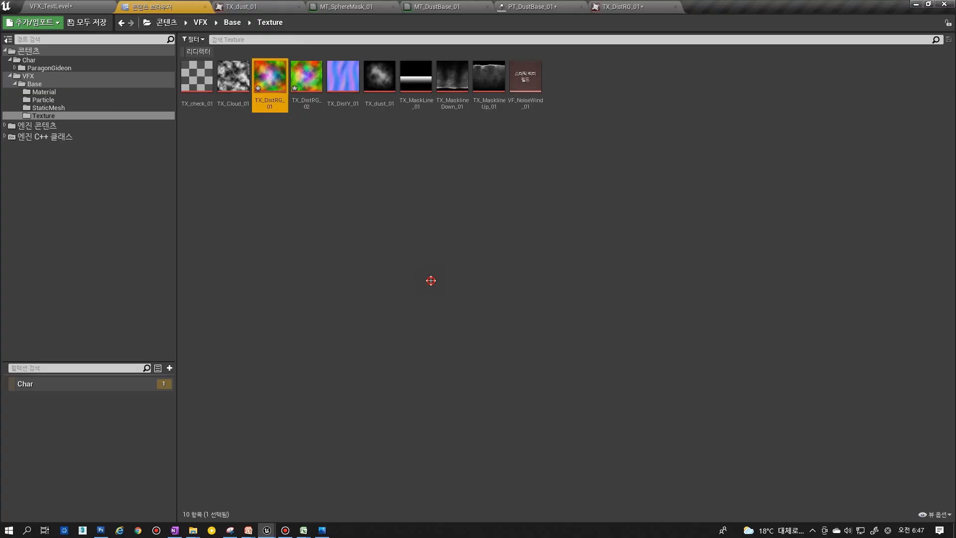
{"action": "mouse_move", "coordinate": [273, 84]}
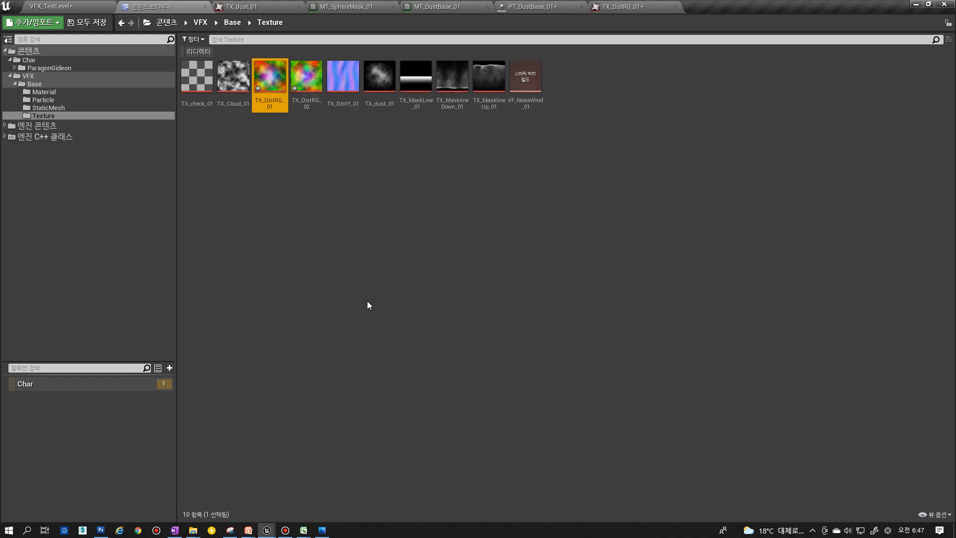
{"action": "left_click", "coordinate": [531, 6]}
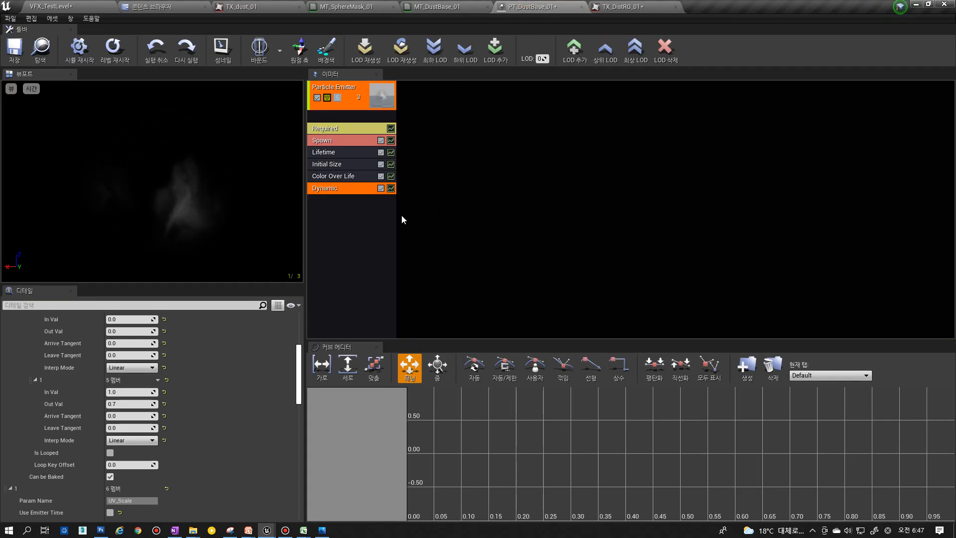
- Switch to Photoshop, enlarge the Untitled-1 document window and isolate its Red channel
{"action": "left_click", "coordinate": [101, 530]}
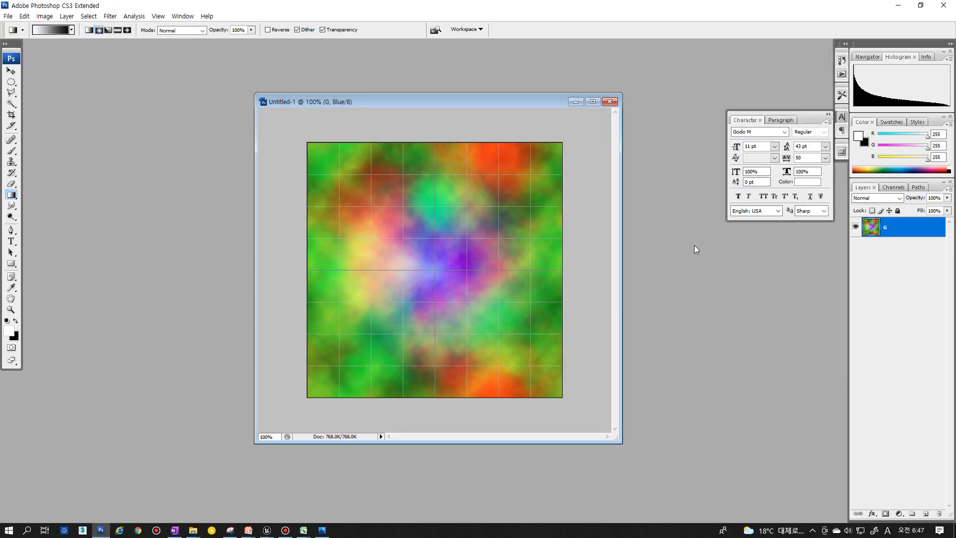
{"action": "left_click", "coordinate": [893, 187]}
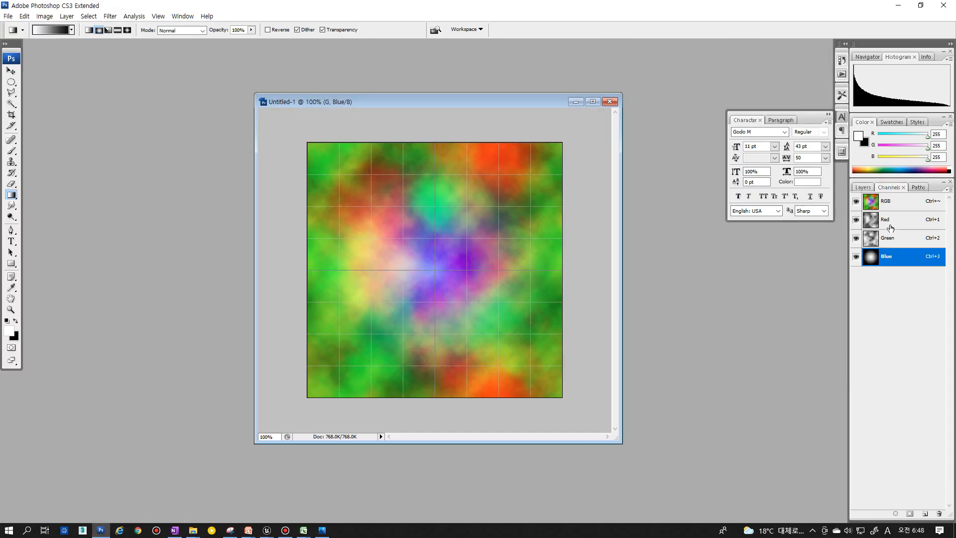
{"action": "left_click", "coordinate": [890, 225]}
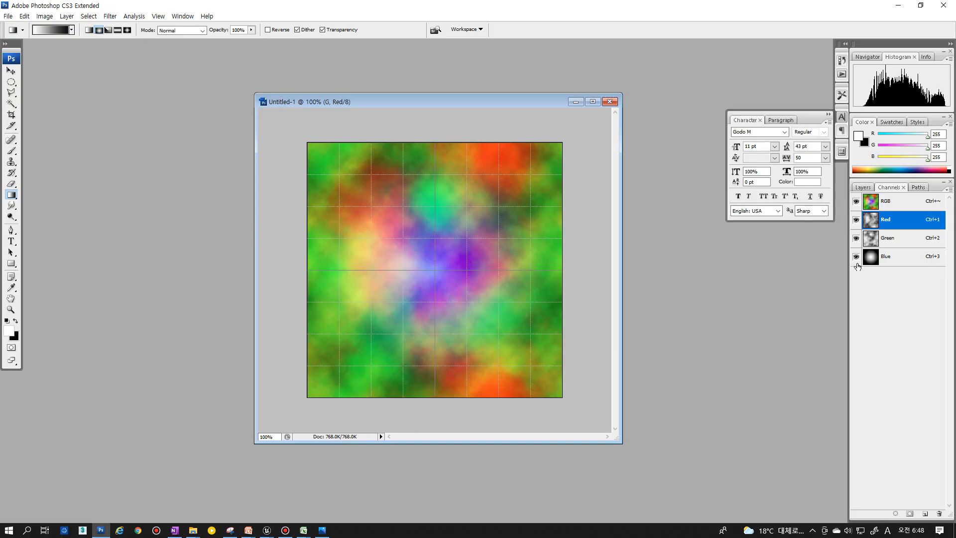
{"action": "left_click", "coordinate": [855, 257]}
{"action": "left_click", "coordinate": [862, 238]}
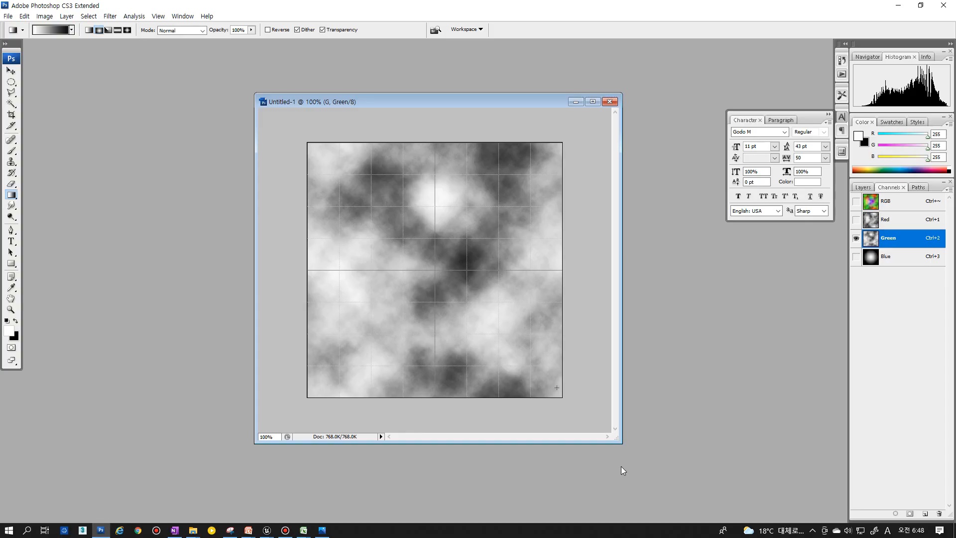
{"action": "left_click_drag", "start_coordinate": [620, 437], "coordinate": [683, 485]}
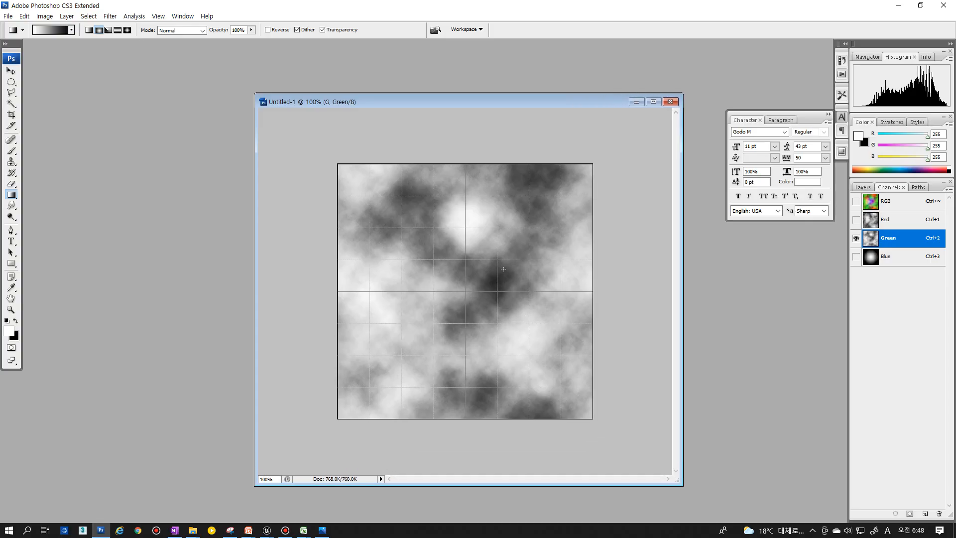
{"action": "left_click", "coordinate": [855, 220]}
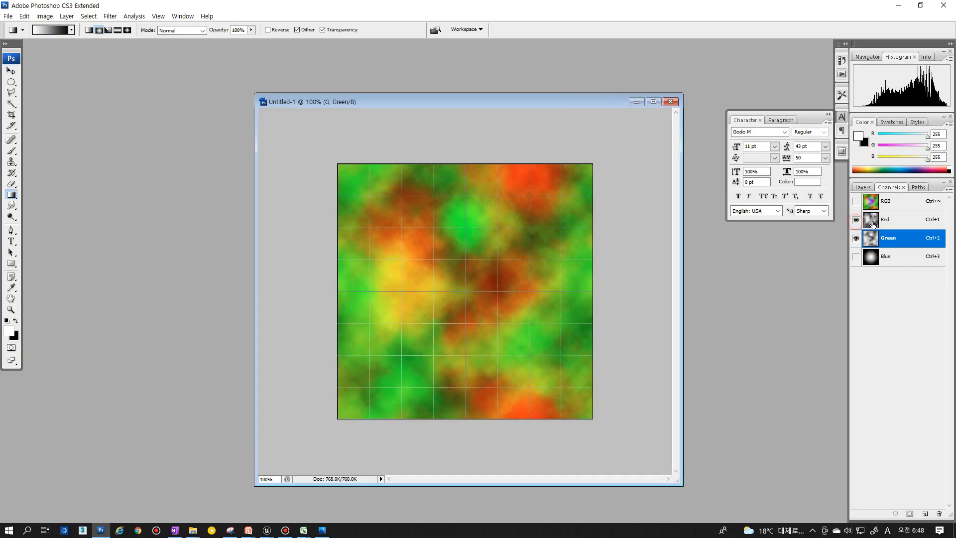
{"action": "left_click", "coordinate": [855, 239]}
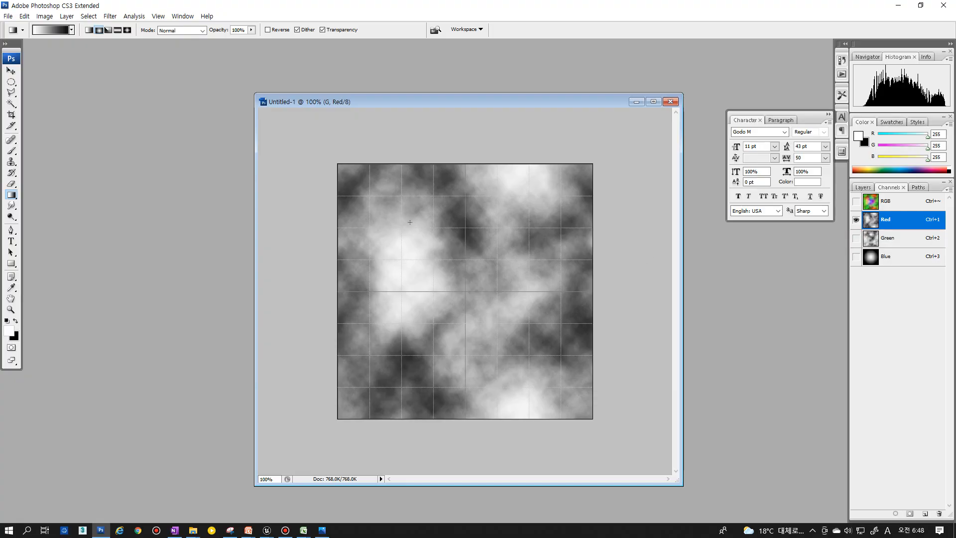
- Render Clouds into the Red channel, repeating the filter until the pattern has evenly distributed light and dark patches
{"action": "left_click", "coordinate": [110, 16]}
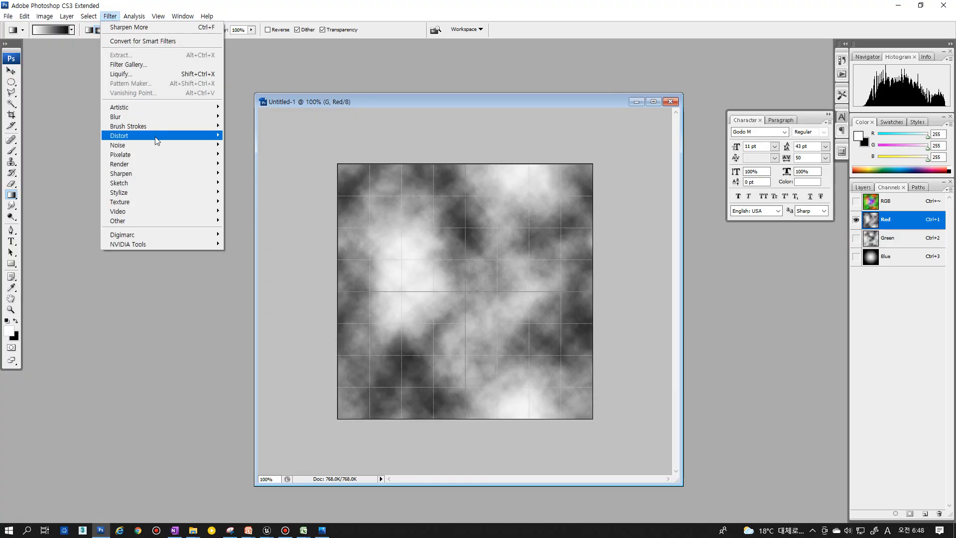
{"action": "mouse_move", "coordinate": [155, 166]}
{"action": "left_click", "coordinate": [234, 164]}
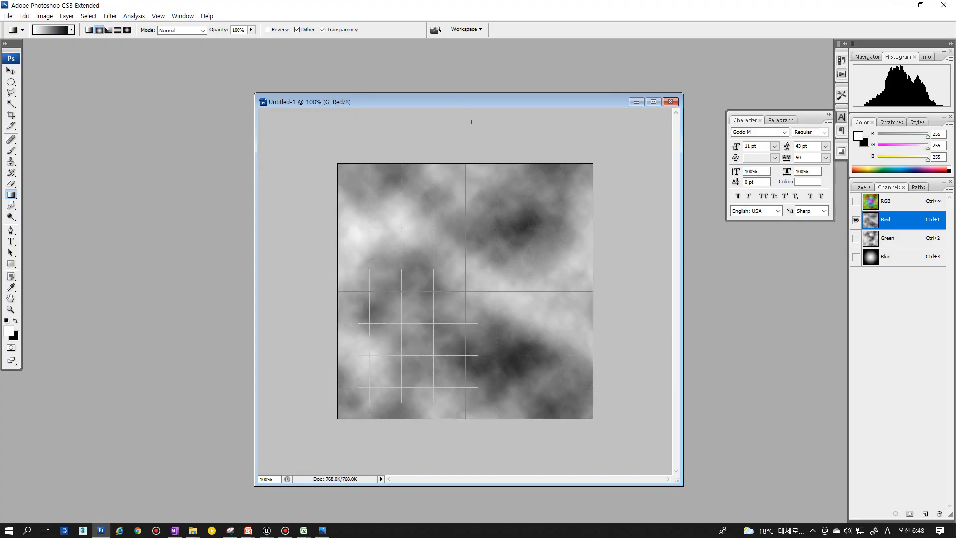
{"action": "key", "text": "ctrl+f"}
{"action": "key", "text": "ctrl+f"}
{"action": "key", "text": "ctrl+f"}
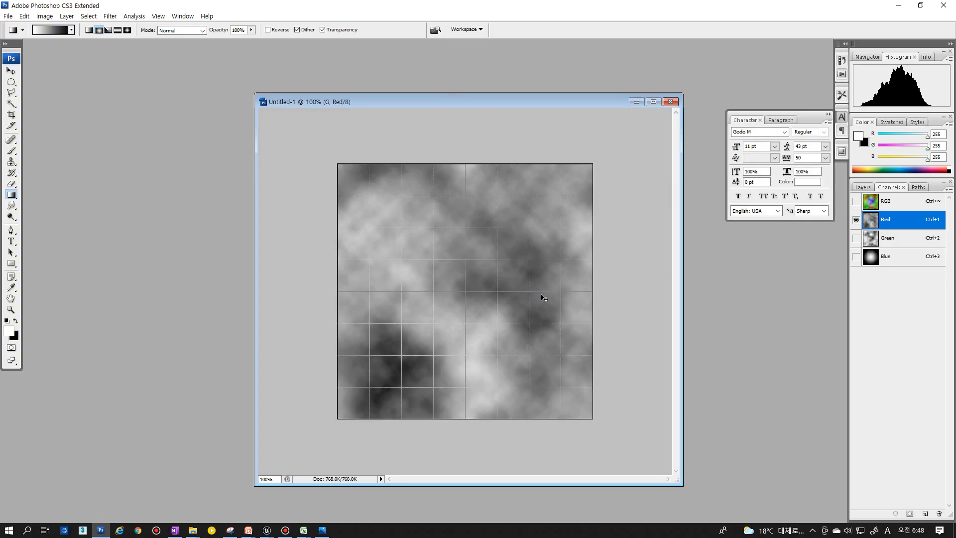
{"action": "key", "text": "ctrl+f"}
{"action": "key", "text": "ctrl+f"}
{"action": "key", "text": "ctrl+f"}
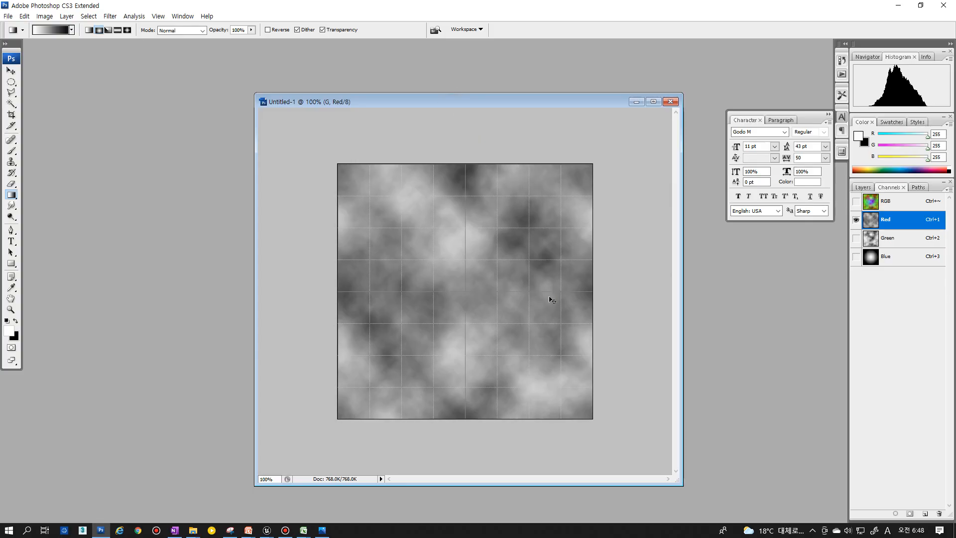
- Apply Brightness/Contrast to the Red channel with brightness 0 and contrast +38
{"action": "left_click", "coordinate": [110, 16]}
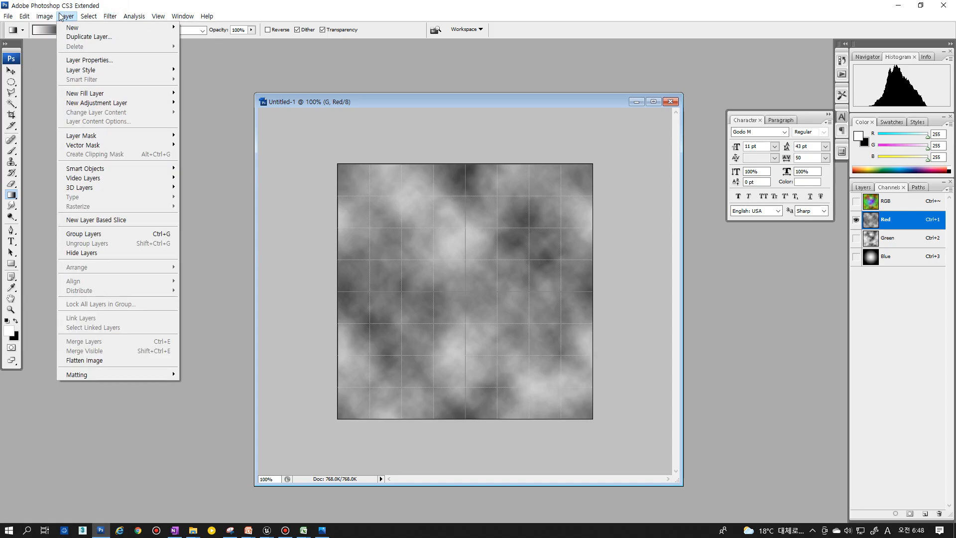
{"action": "mouse_move", "coordinate": [59, 41]}
{"action": "left_click", "coordinate": [170, 98]}
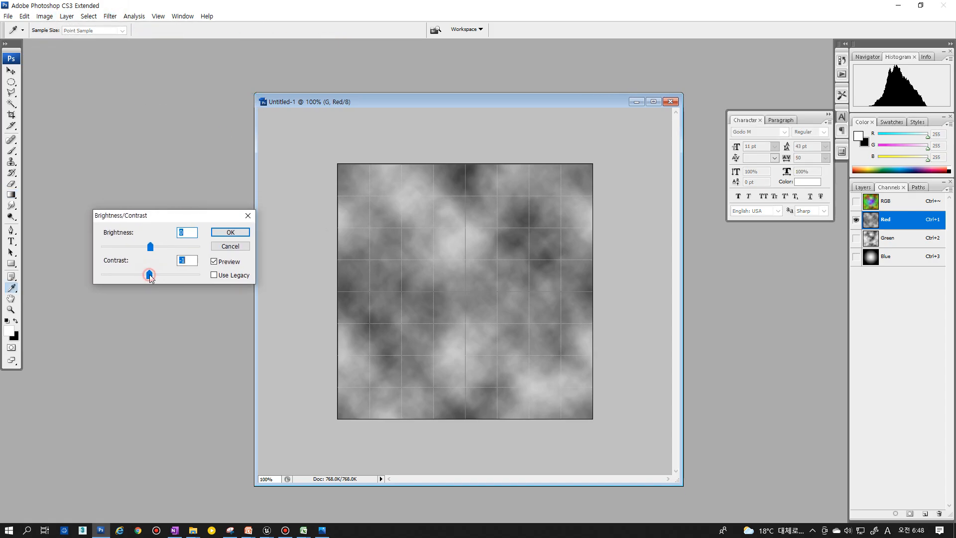
{"action": "left_click_drag", "start_coordinate": [151, 278], "coordinate": [199, 275]}
{"action": "left_click_drag", "start_coordinate": [150, 247], "coordinate": [170, 282]}
{"action": "type", "text": "0"}
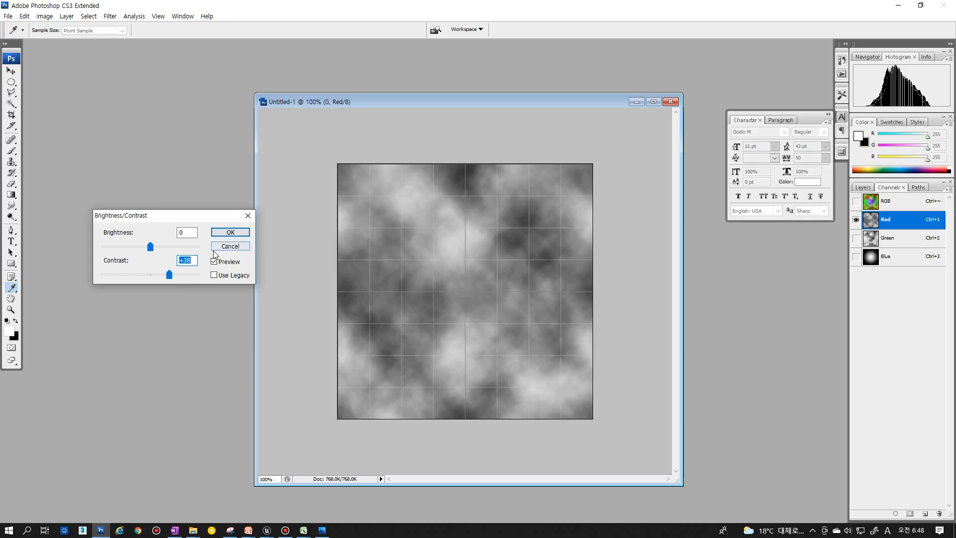
{"action": "left_click", "coordinate": [231, 234]}
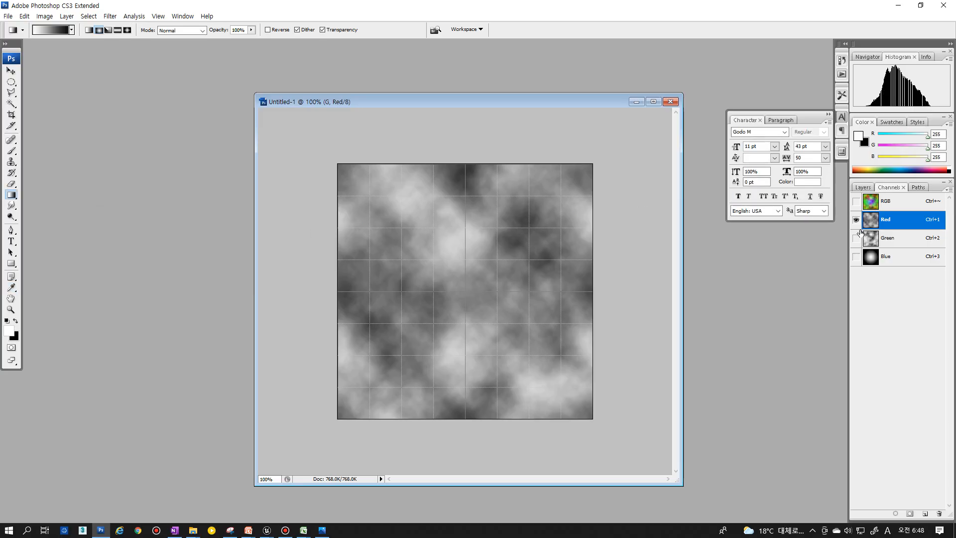
- Isolate the Green channel and repeat the Clouds filter on it until it holds a different cloud pattern
{"action": "left_click", "coordinate": [856, 240]}
{"action": "left_click", "coordinate": [869, 239]}
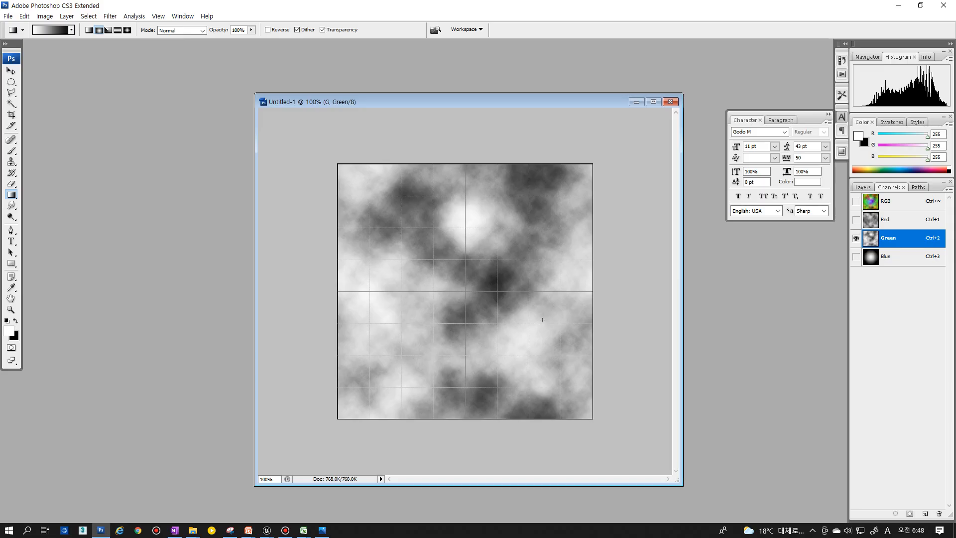
{"action": "key", "text": "ctrl+f"}
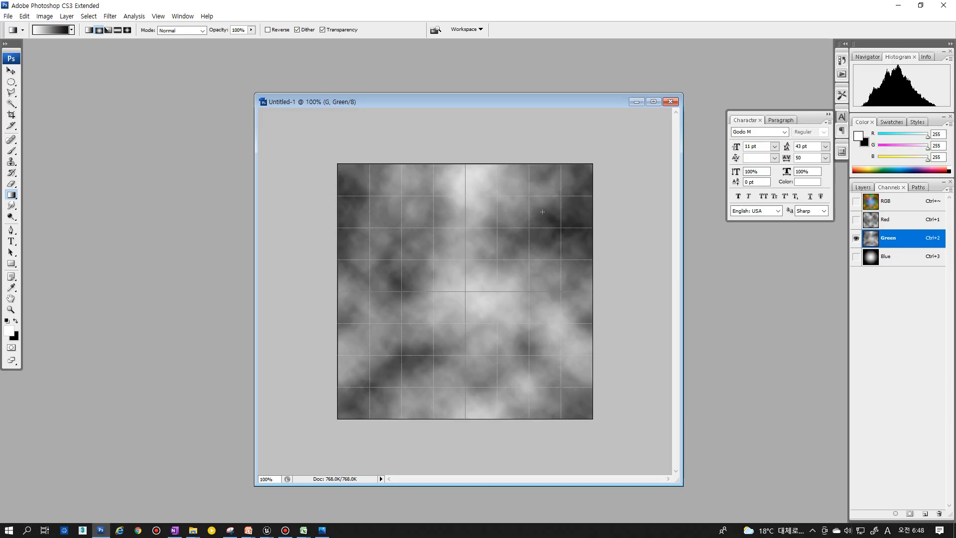
{"action": "key", "text": "ctrl+f"}
{"action": "key", "text": "ctrl+f"}
{"action": "key", "text": "ctrl+f"}
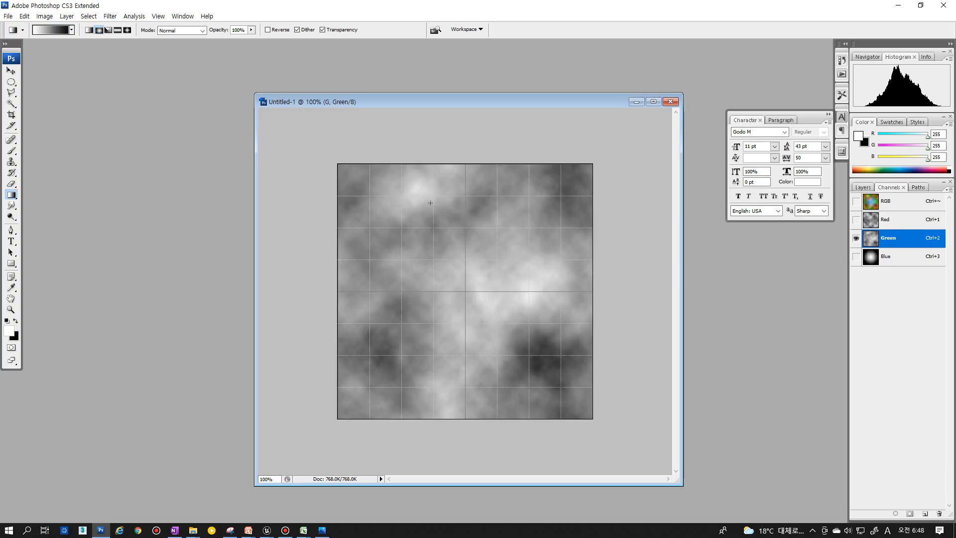
{"action": "key", "text": "ctrl+f"}
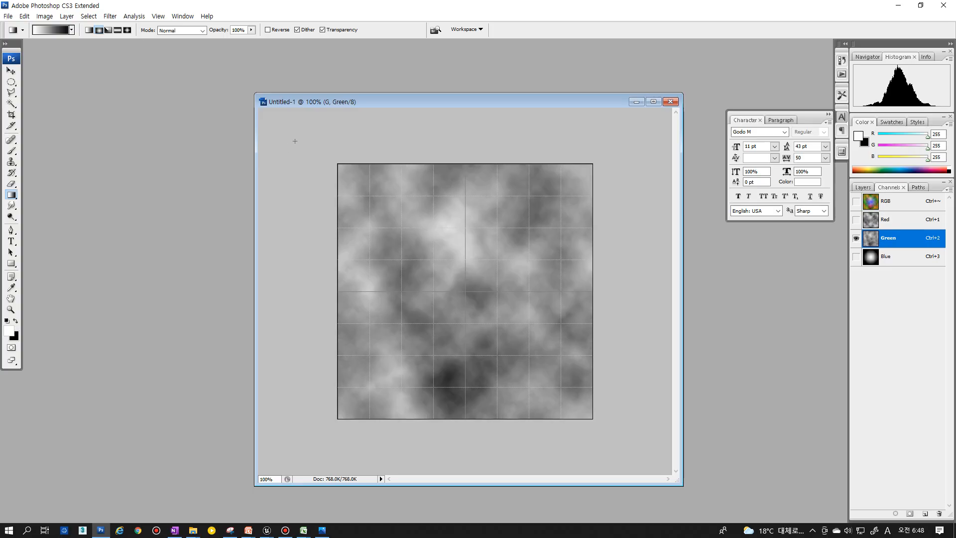
{"action": "key", "text": "ctrl+f"}
{"action": "key", "text": "ctrl+f"}
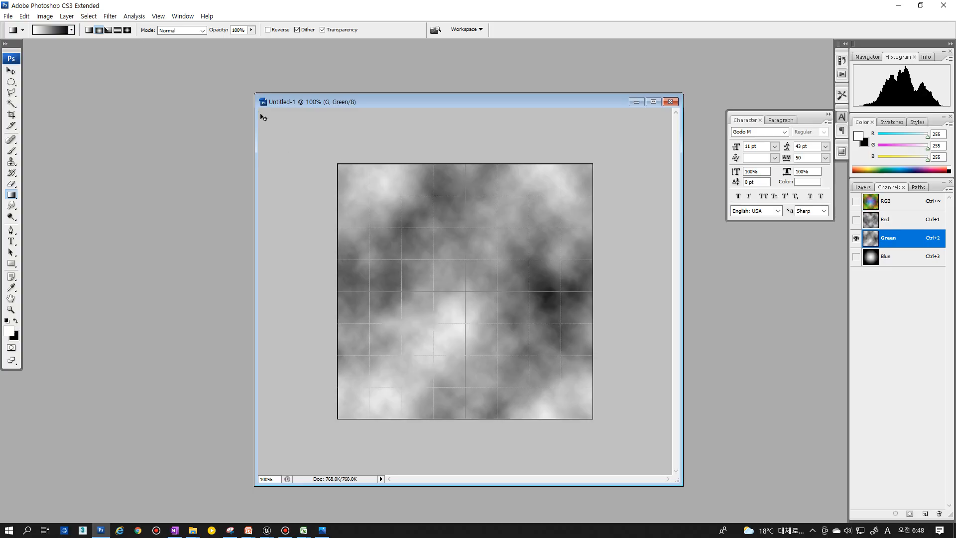
{"action": "key", "text": "ctrl+f"}
{"action": "key", "text": "ctrl+f"}
{"action": "key", "text": "ctrl+f"}
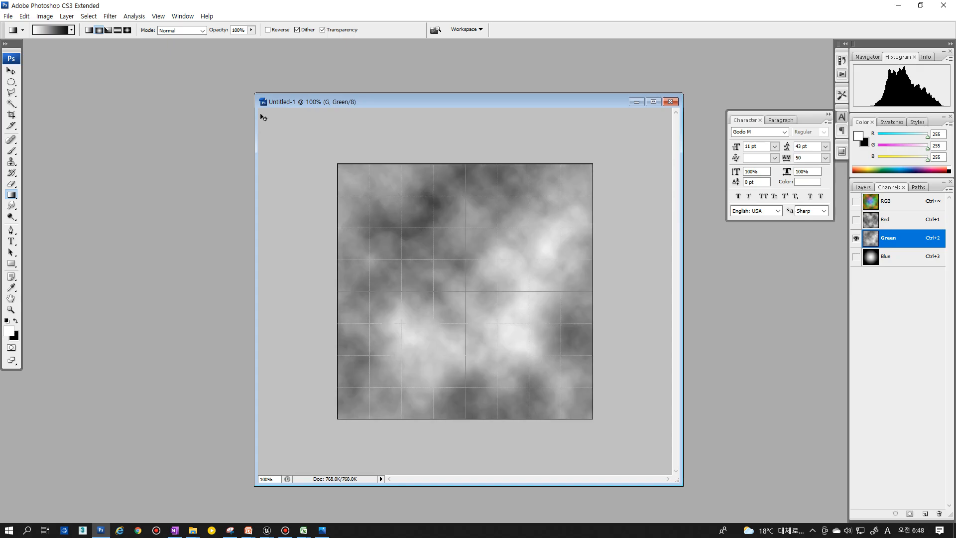
{"action": "key", "text": "ctrl+f"}
{"action": "key", "text": "ctrl+f"}
{"action": "key", "text": "ctrl+f"}
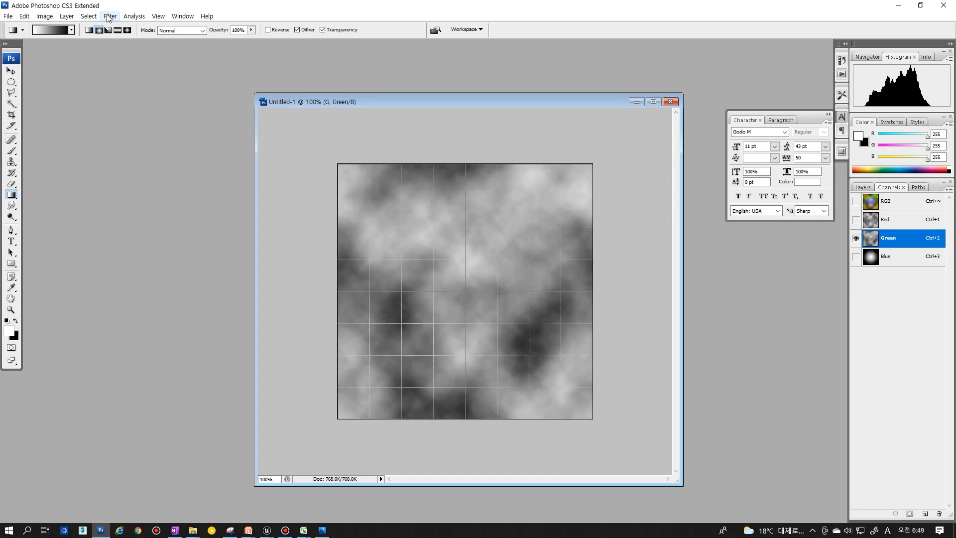
- Apply Brightness/Contrast to the Green channel with brightness +6 and contrast +100
{"action": "left_click", "coordinate": [45, 16]}
{"action": "mouse_move", "coordinate": [64, 28]}
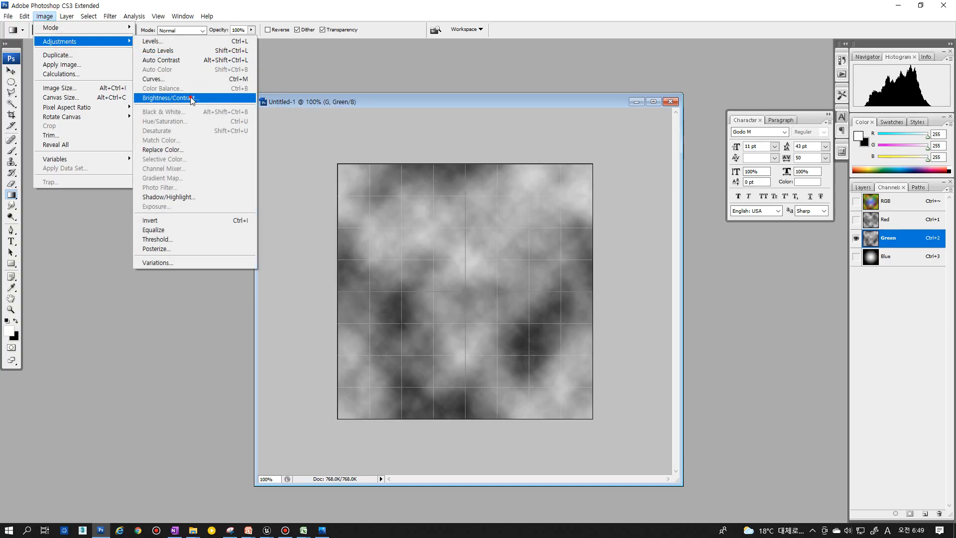
{"action": "left_click", "coordinate": [214, 99]}
{"action": "left_click_drag", "start_coordinate": [185, 273], "coordinate": [229, 283]}
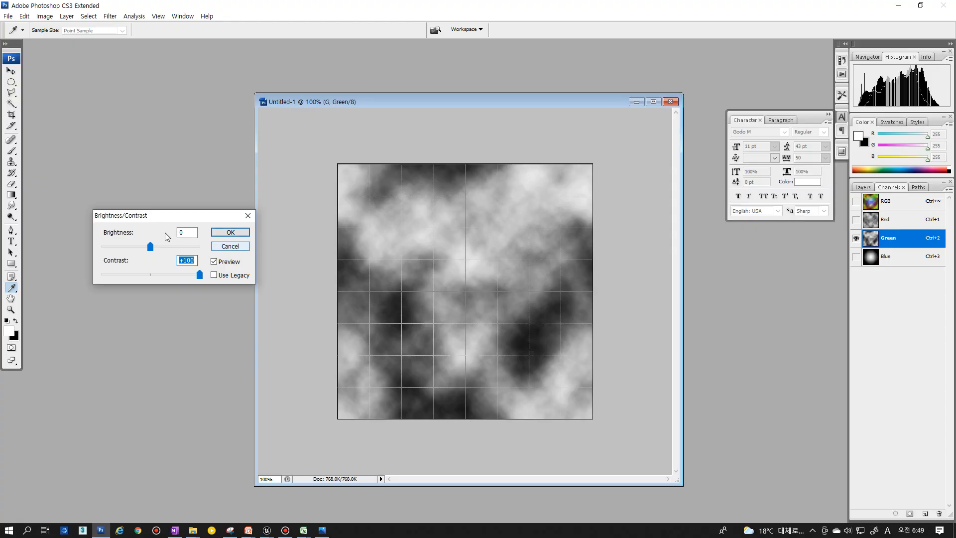
{"action": "left_click_drag", "start_coordinate": [152, 248], "coordinate": [154, 249]}
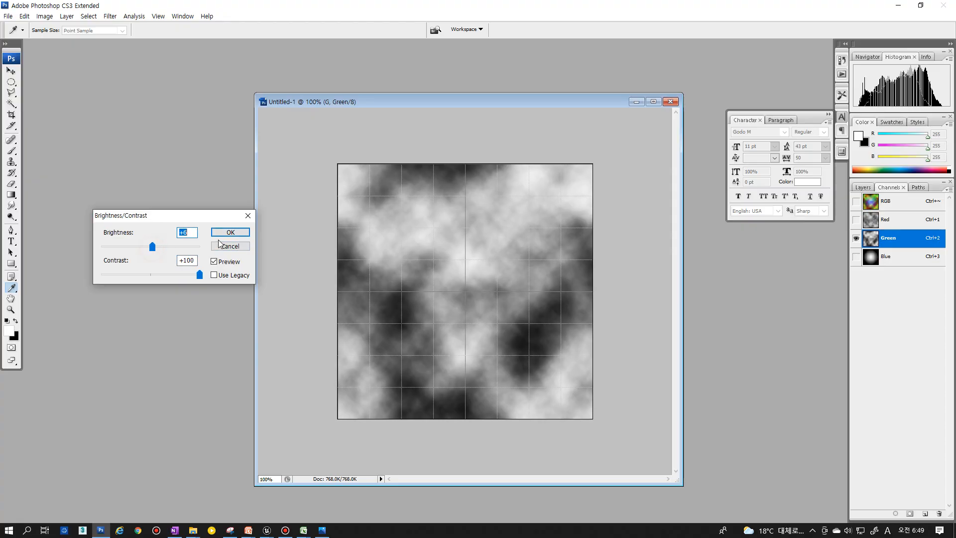
{"action": "key", "text": "Return"}
{"action": "key", "text": "g"}
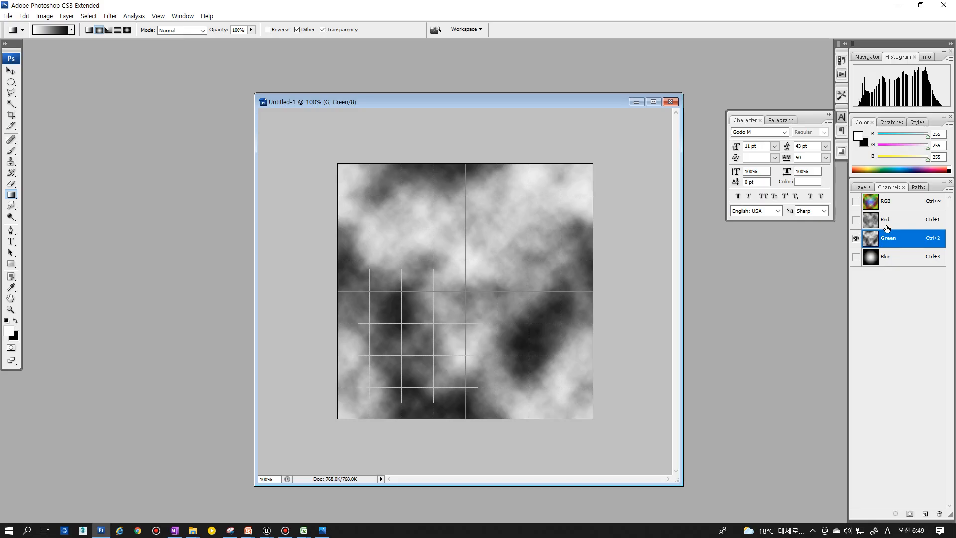
- Show the Red and Blue channels together with Green to view the combined colour texture
{"action": "left_click", "coordinate": [887, 229]}
{"action": "left_click", "coordinate": [890, 244]}
{"action": "left_click", "coordinate": [856, 219]}
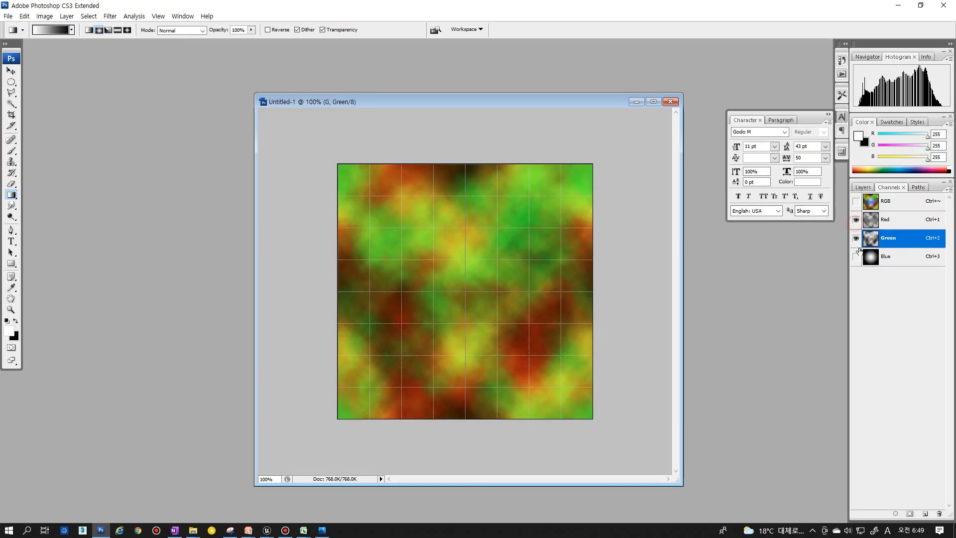
{"action": "left_click", "coordinate": [857, 256]}
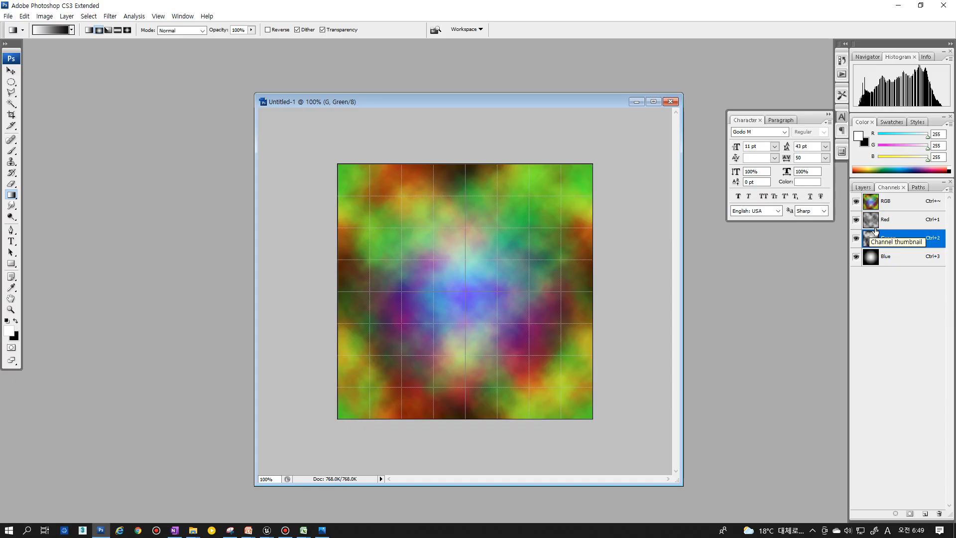
{"action": "left_click", "coordinate": [885, 222]}
{"action": "left_click", "coordinate": [886, 237]}
{"action": "left_click", "coordinate": [885, 223]}
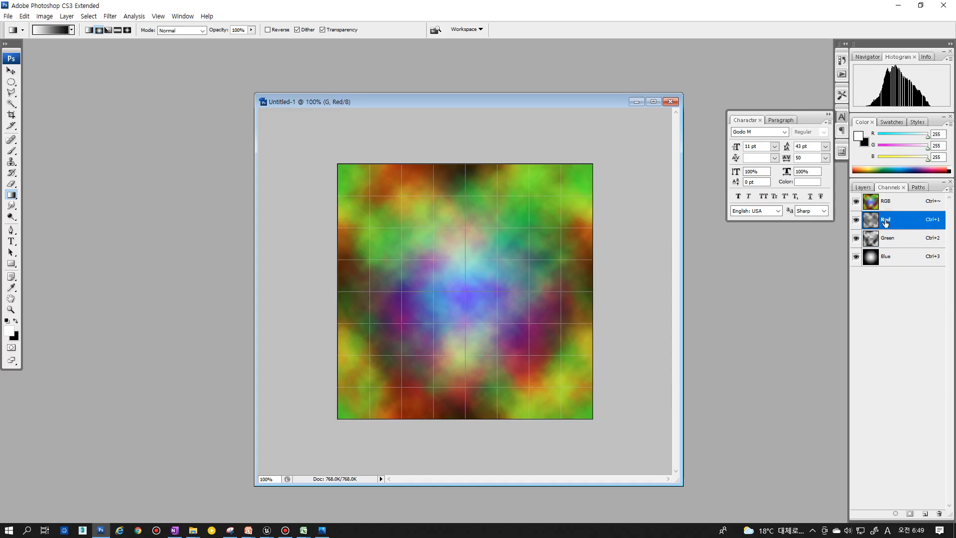
{"action": "left_click", "coordinate": [885, 238]}
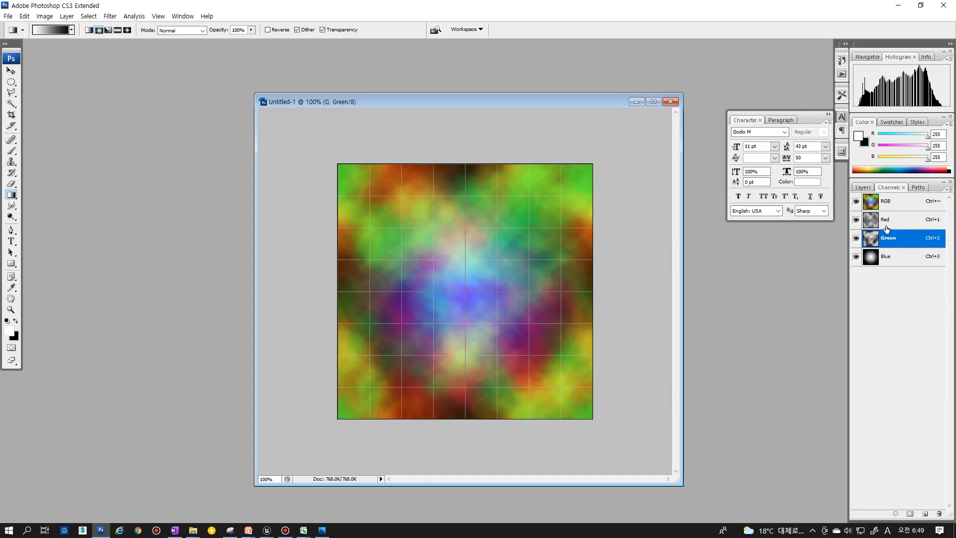
{"action": "left_click", "coordinate": [863, 188]}
{"action": "left_click", "coordinate": [886, 189]}
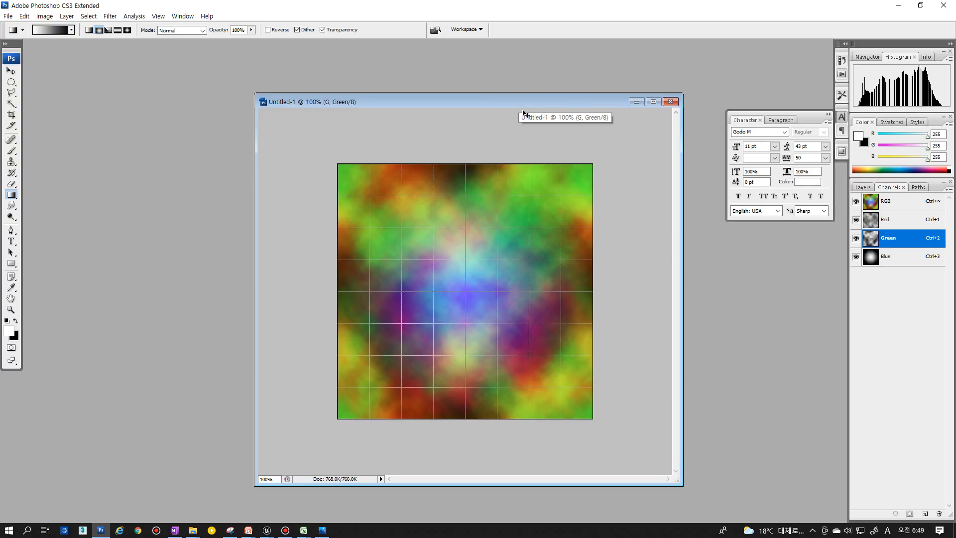
- Save the texture as a Targa copy named TX_DistRG_02 in the Texture folder, overwriting the existing file
{"action": "key", "text": "ctrl+shift+s"}
{"action": "left_click", "coordinate": [452, 319]}
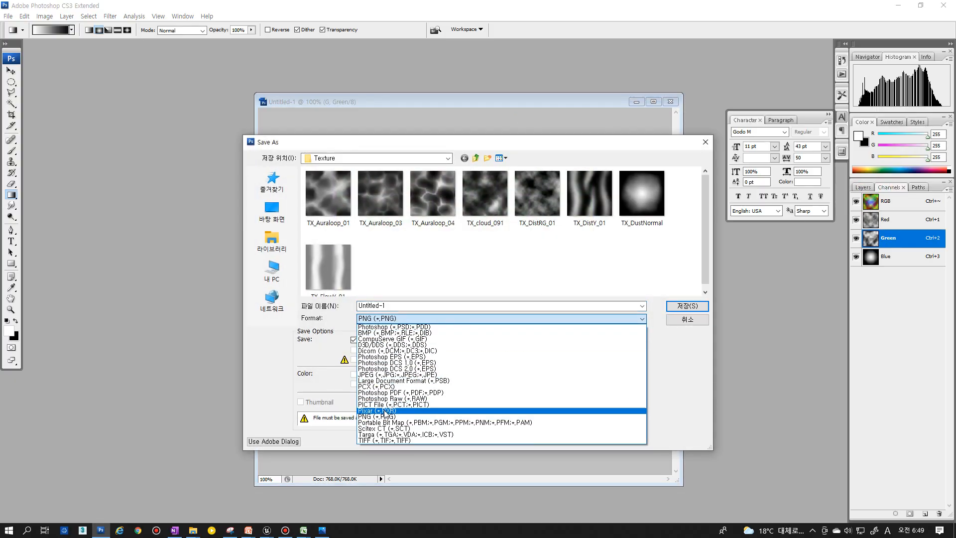
{"action": "left_click", "coordinate": [384, 431]}
{"action": "left_click_drag", "start_coordinate": [705, 205], "coordinate": [699, 254]}
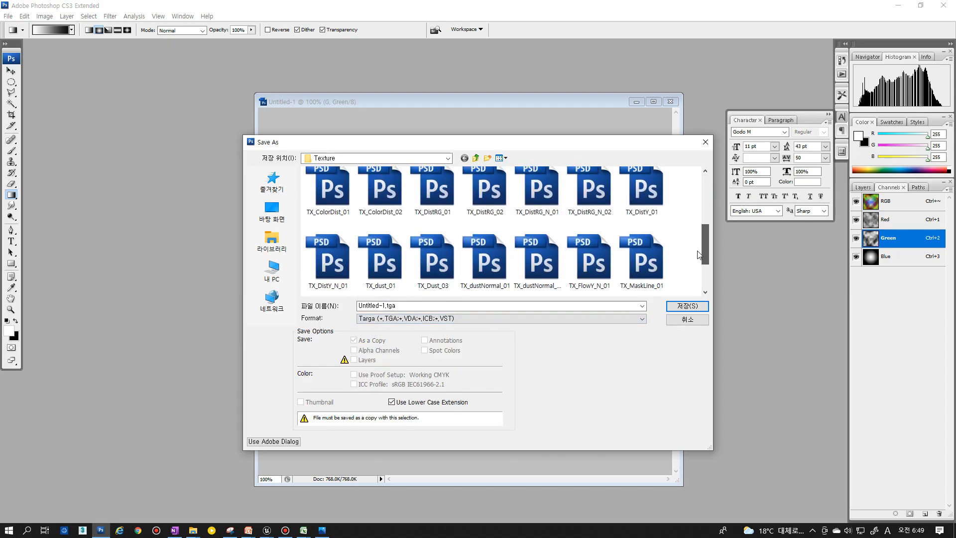
{"action": "double_click", "coordinate": [490, 220]}
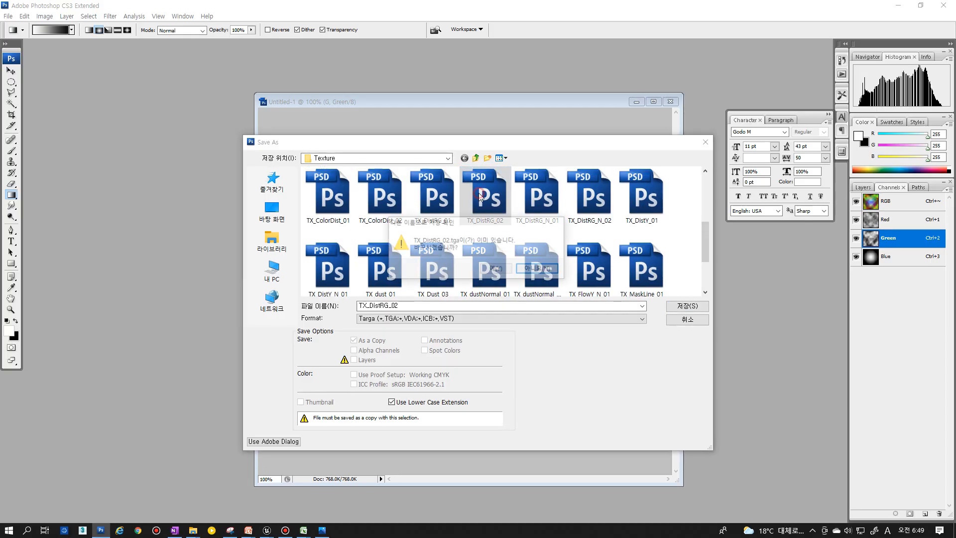
{"action": "left_click", "coordinate": [535, 269]}
{"action": "left_click", "coordinate": [510, 260]}
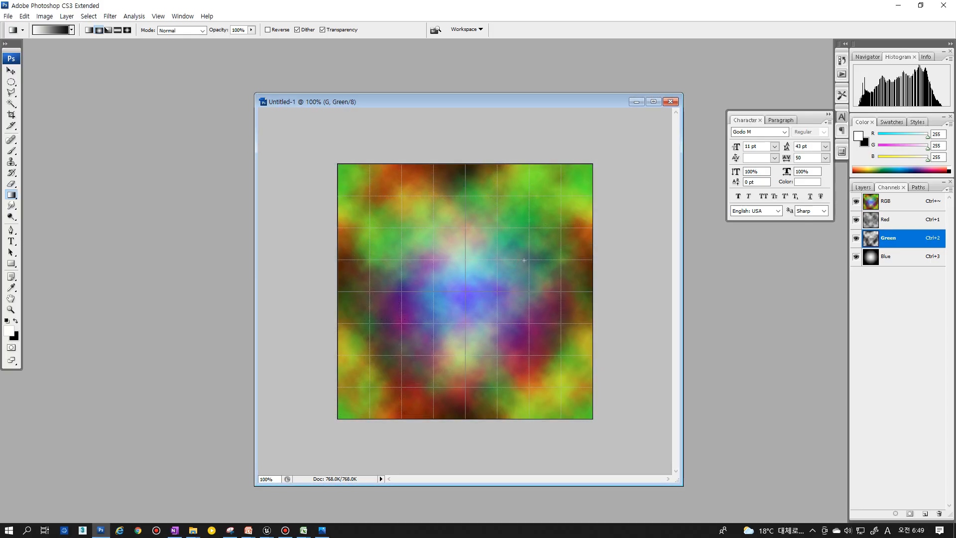
- Switch to Unreal Engine and reimport the TX_DistRG_02 texture asset from its source file
{"action": "left_click", "coordinate": [898, 5]}
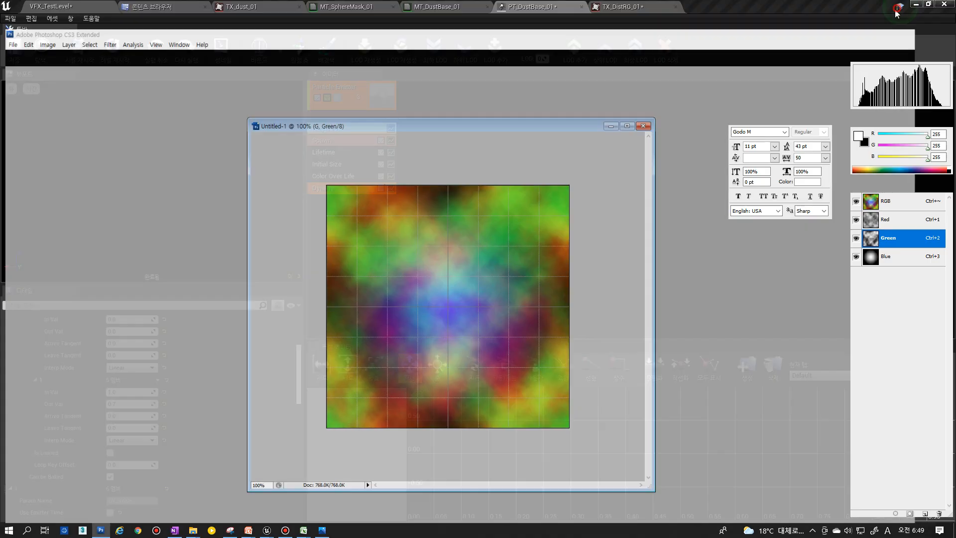
{"action": "left_click", "coordinate": [328, 142]}
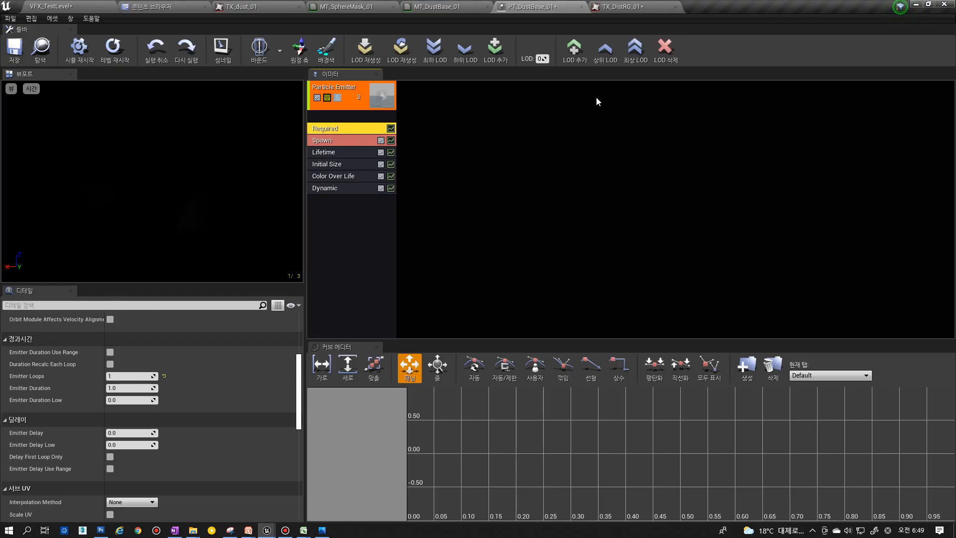
{"action": "left_click", "coordinate": [622, 6]}
{"action": "left_click", "coordinate": [38, 43]}
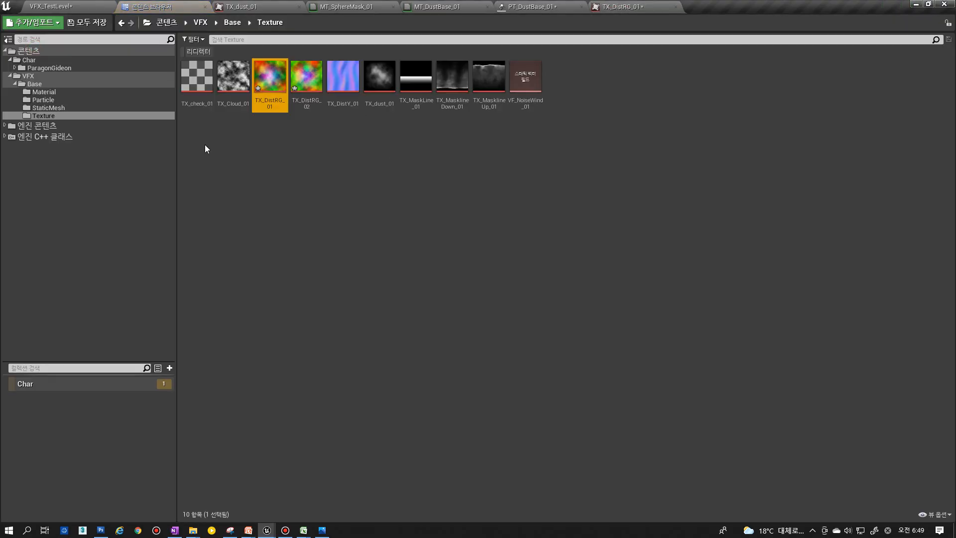
{"action": "right_click", "coordinate": [305, 90]}
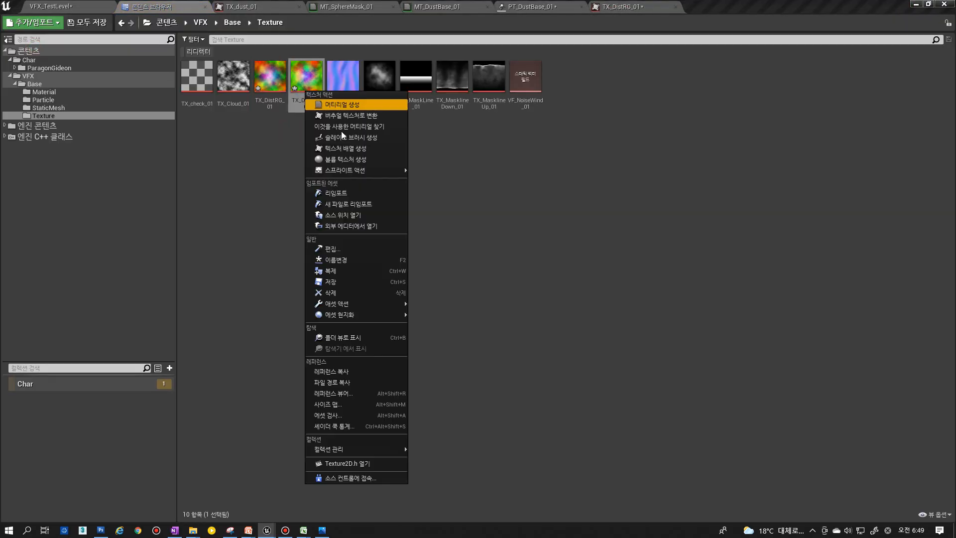
{"action": "left_click", "coordinate": [348, 194]}
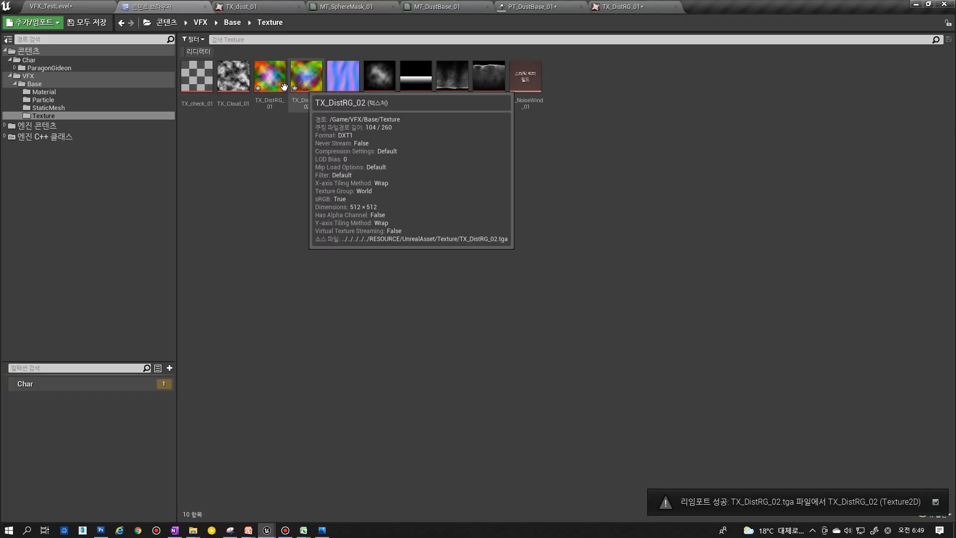
- Assign TX_DistRG_02 to the TX_Flow texture parameter in the MT_DustBase_01 material and save the material
{"action": "left_click", "coordinate": [306, 80]}
{"action": "left_click", "coordinate": [540, 7]}
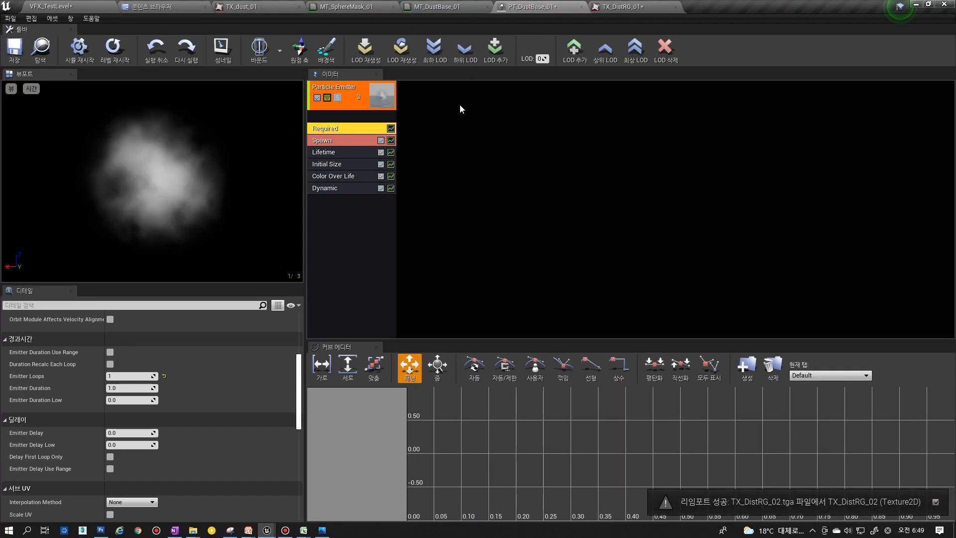
{"action": "left_click", "coordinate": [442, 7]}
{"action": "left_click", "coordinate": [418, 295]}
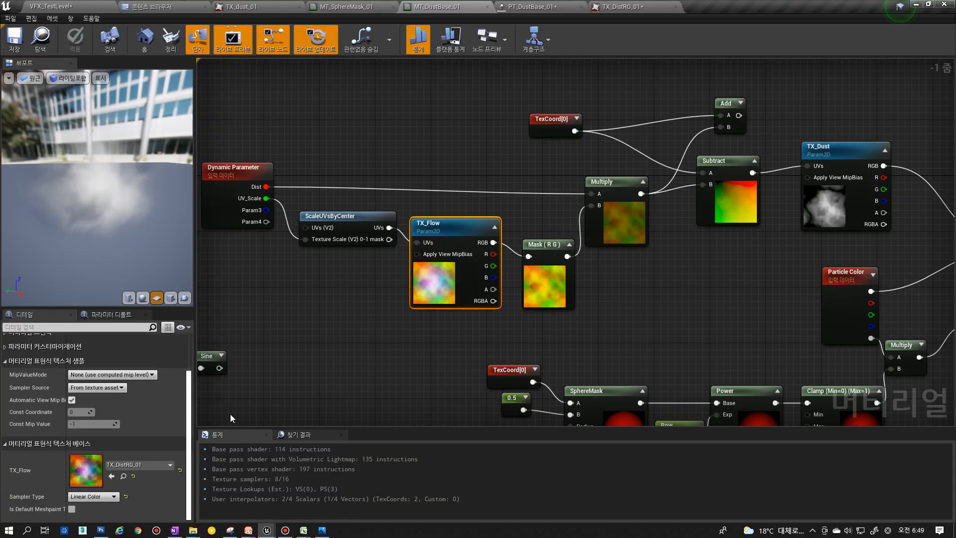
{"action": "left_click", "coordinate": [111, 478]}
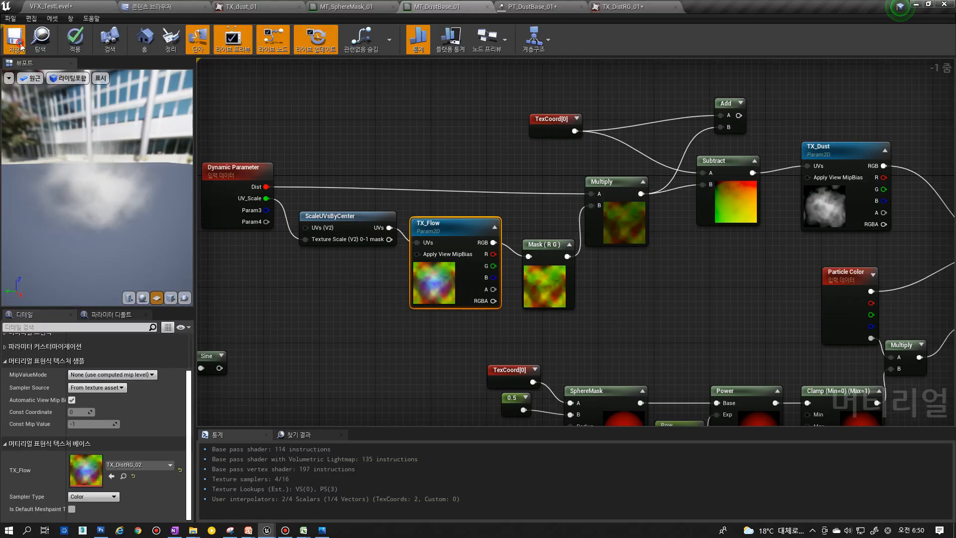
- Preview the dust in PT_DustBase_01 and examine its Dynamic module curve values and the material's TX_Dust texture node
{"action": "left_click", "coordinate": [531, 7]}
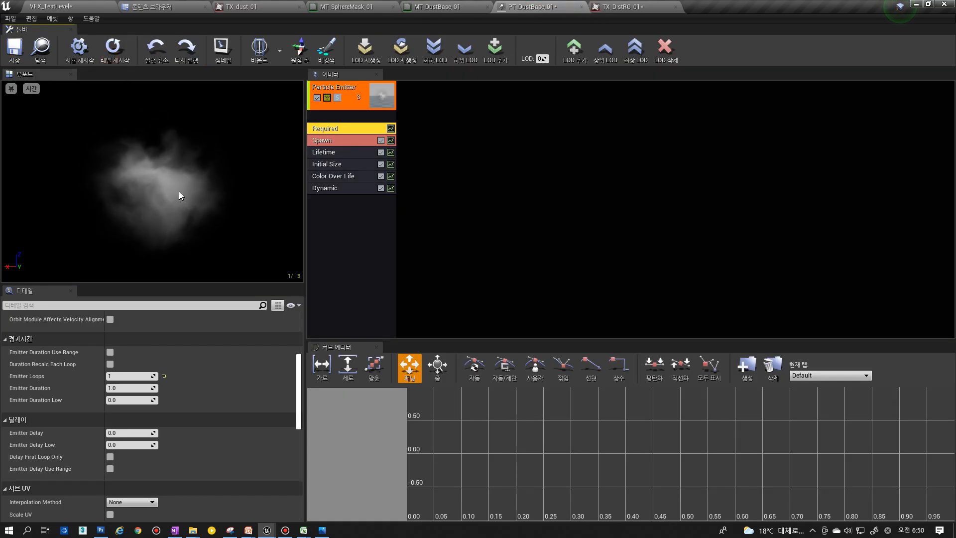
{"action": "left_click", "coordinate": [344, 186]}
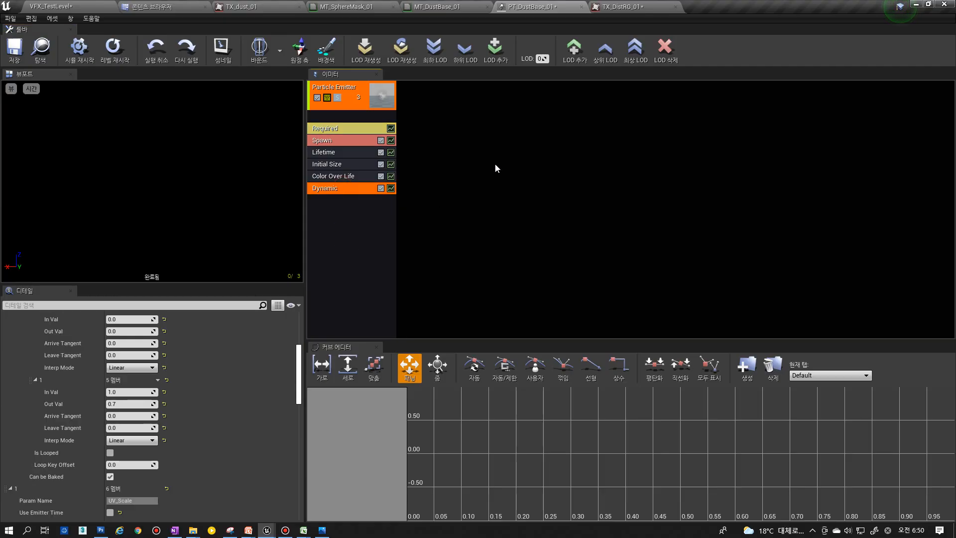
{"action": "scroll", "coordinate": [192, 357], "scroll_direction": "down", "scroll_amount": 3}
{"action": "scroll", "coordinate": [179, 378], "scroll_direction": "down", "scroll_amount": 10}
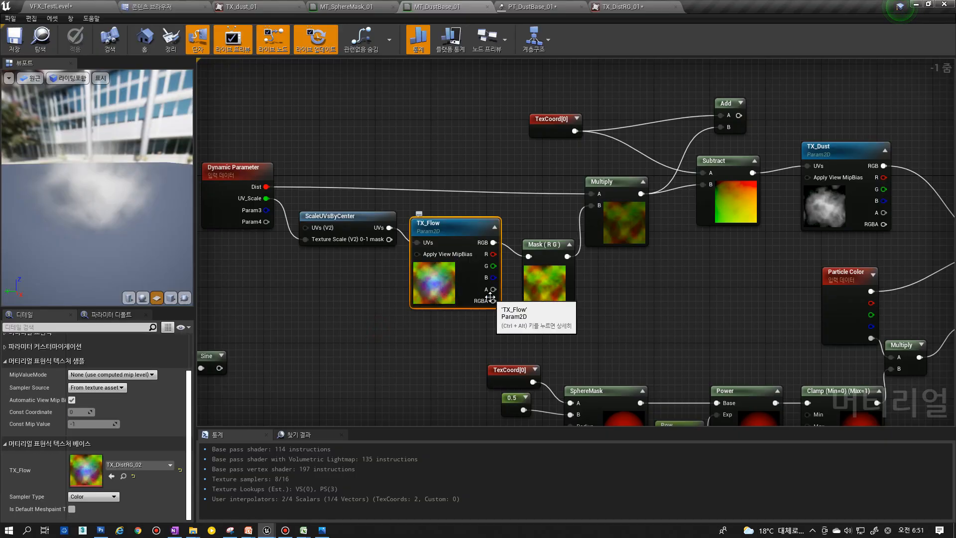
{"action": "left_click", "coordinate": [821, 205]}
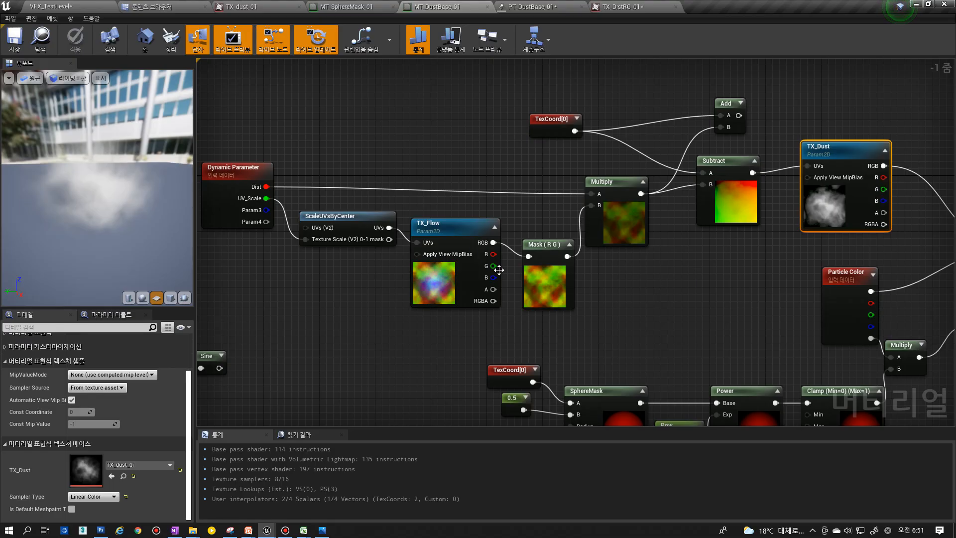
{"action": "left_click", "coordinate": [559, 11]}
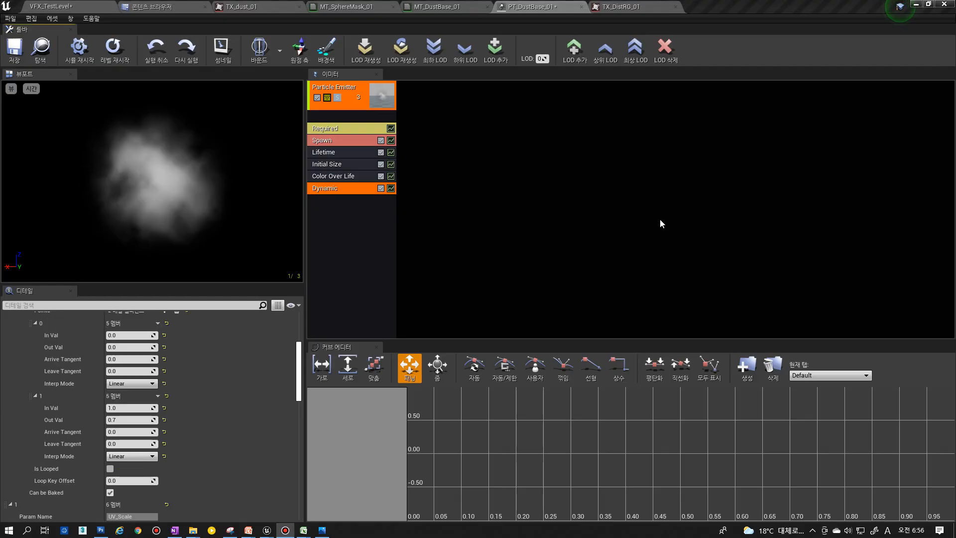
{"action": "left_click", "coordinate": [482, 111]}
- Turn off sRGB on TX_DistRG_02 and reassign it to the TX_Flow node so the sampler type is Linear Color
{"action": "left_click", "coordinate": [434, 6]}
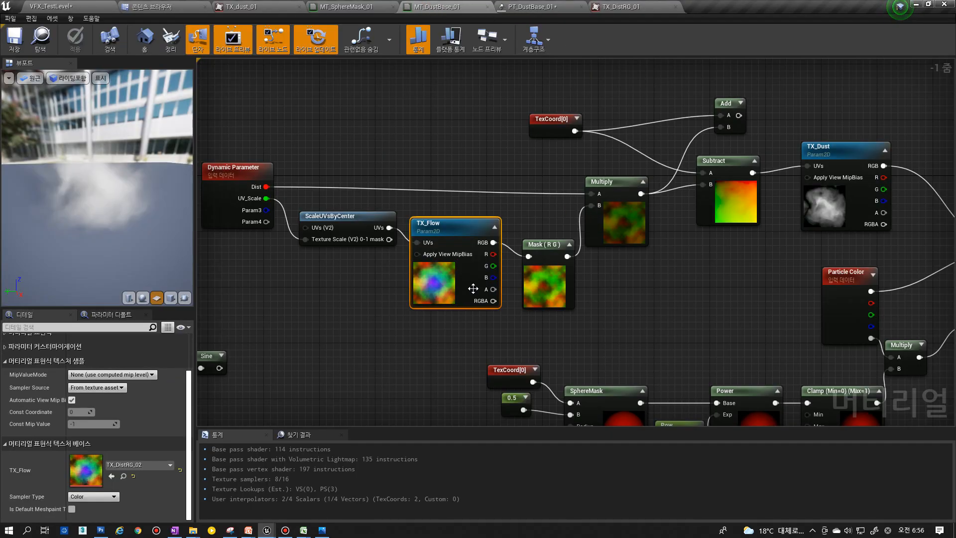
{"action": "left_click", "coordinate": [419, 335]}
{"action": "left_click", "coordinate": [425, 289]}
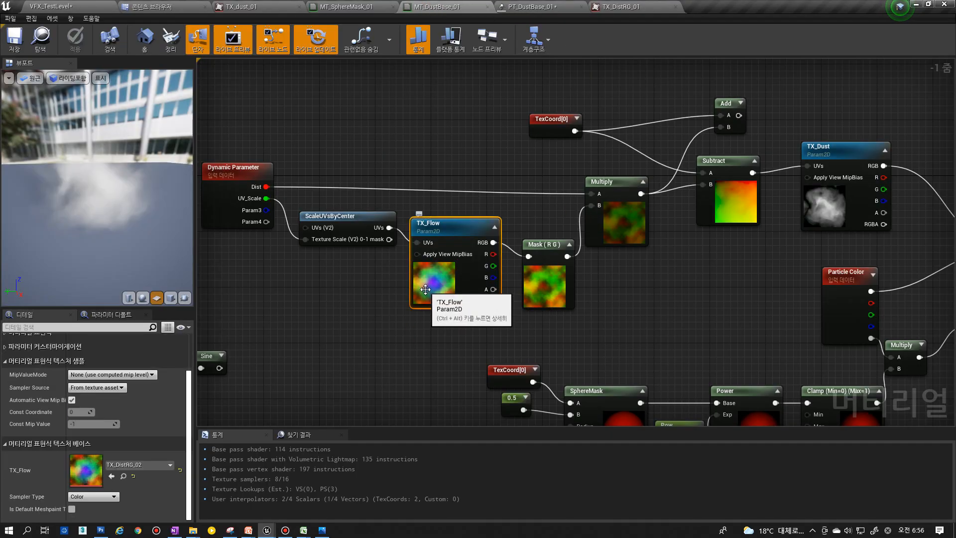
{"action": "double_click", "coordinate": [422, 289]}
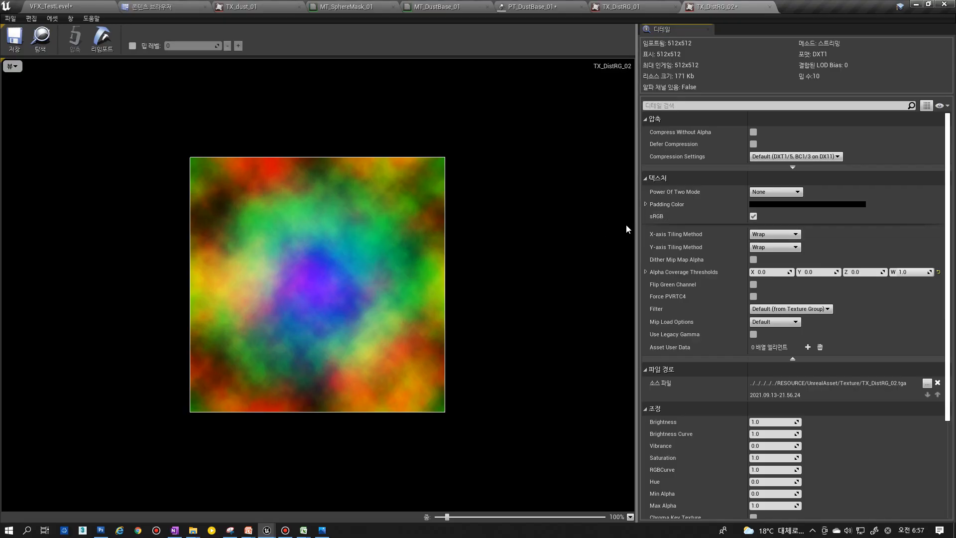
{"action": "left_click", "coordinate": [755, 217]}
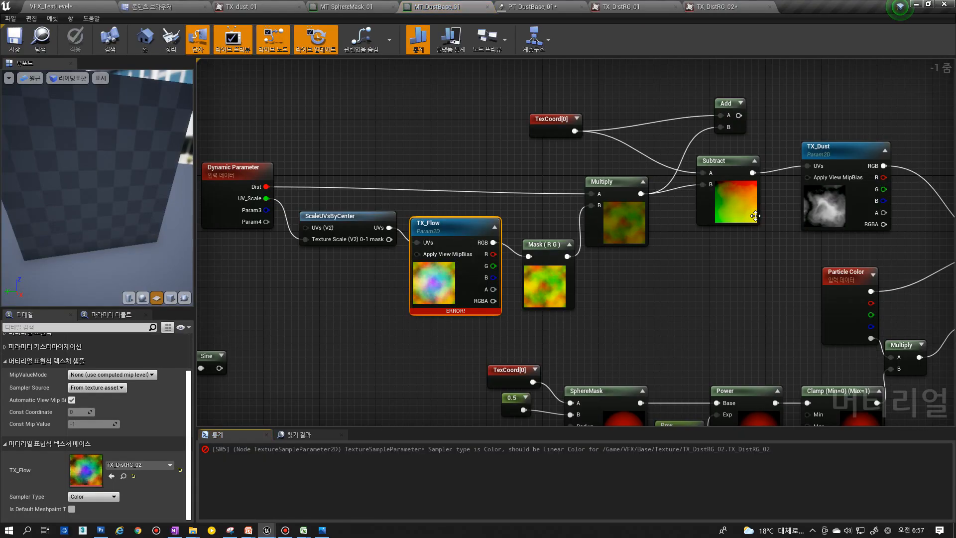
{"action": "left_click", "coordinate": [112, 476]}
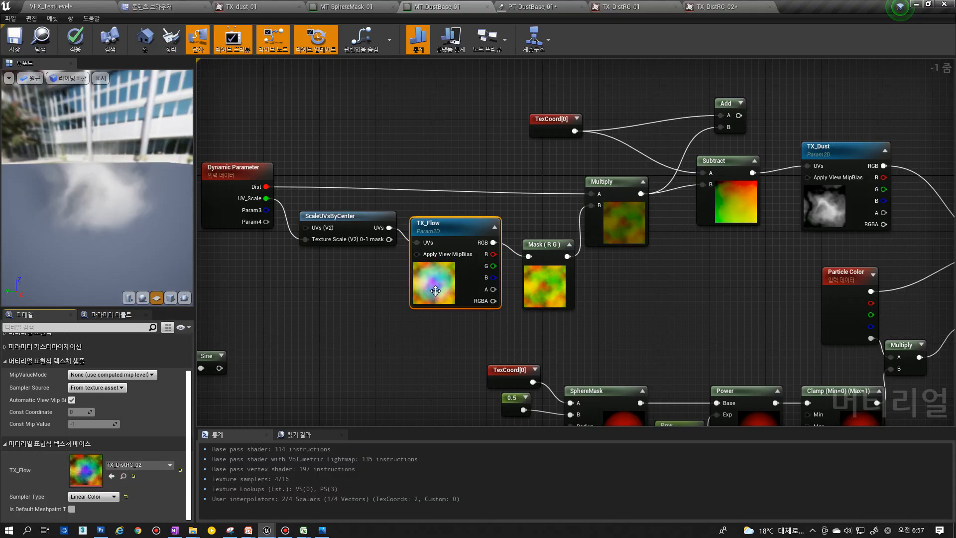
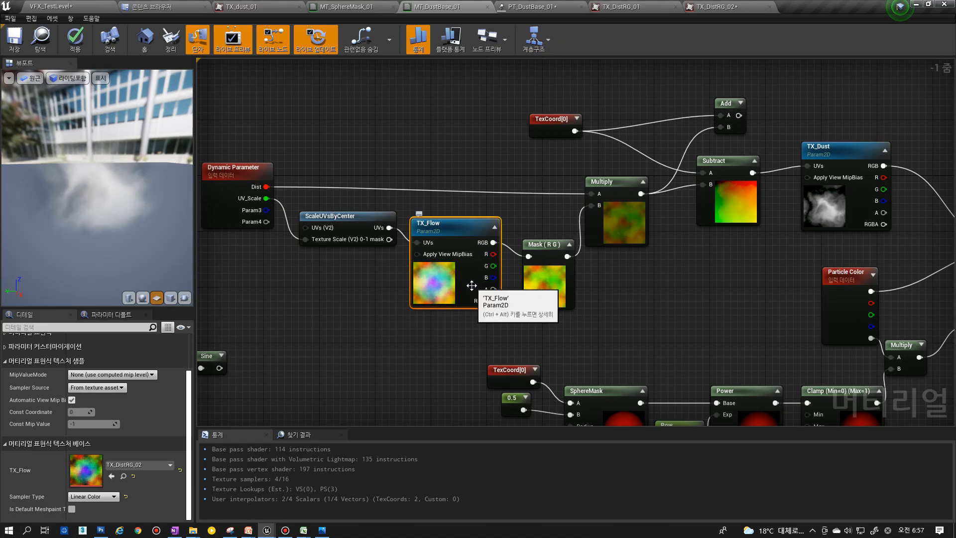
{"action": "left_click", "coordinate": [824, 204]}
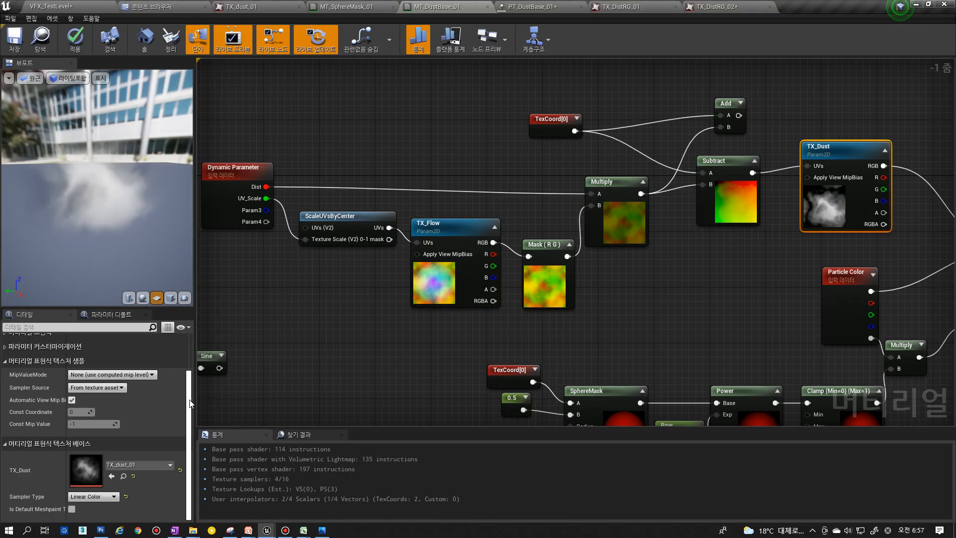
- Switch to Photoshop, isolate the Red channel and repeat the Clouds filter on it to generate a new cloud pattern
{"action": "left_click", "coordinate": [101, 529]}
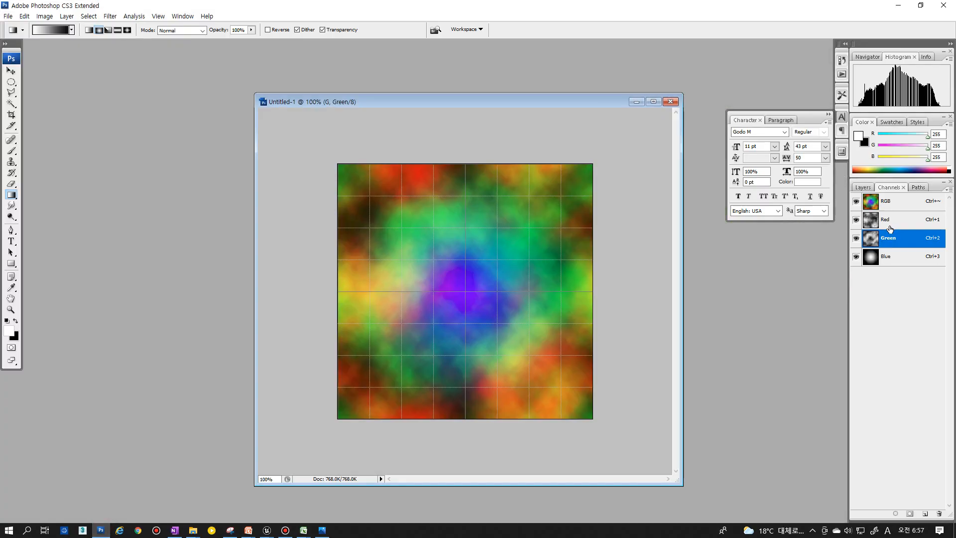
{"action": "left_click", "coordinate": [890, 222]}
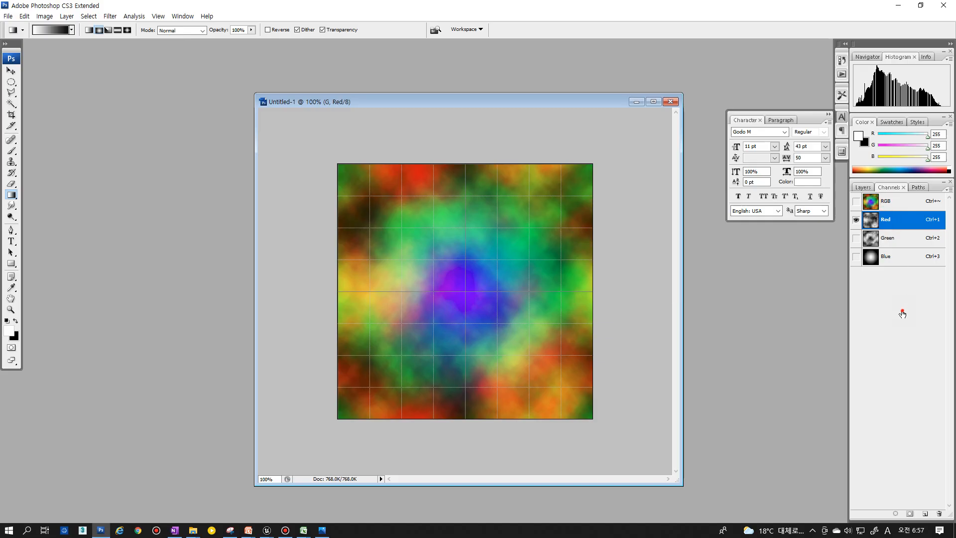
{"action": "left_click", "coordinate": [902, 311]}
{"action": "left_click", "coordinate": [890, 221]}
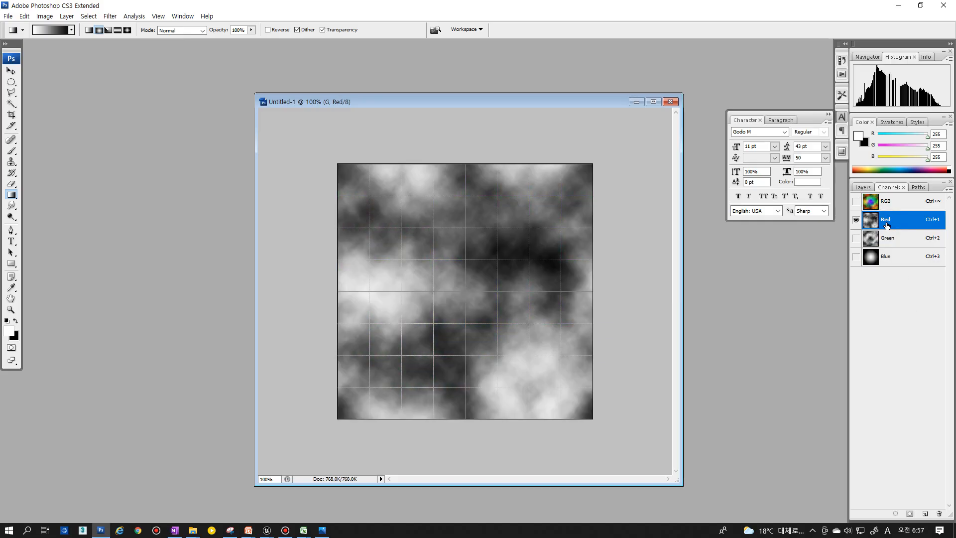
{"action": "key", "text": "ctrl+f"}
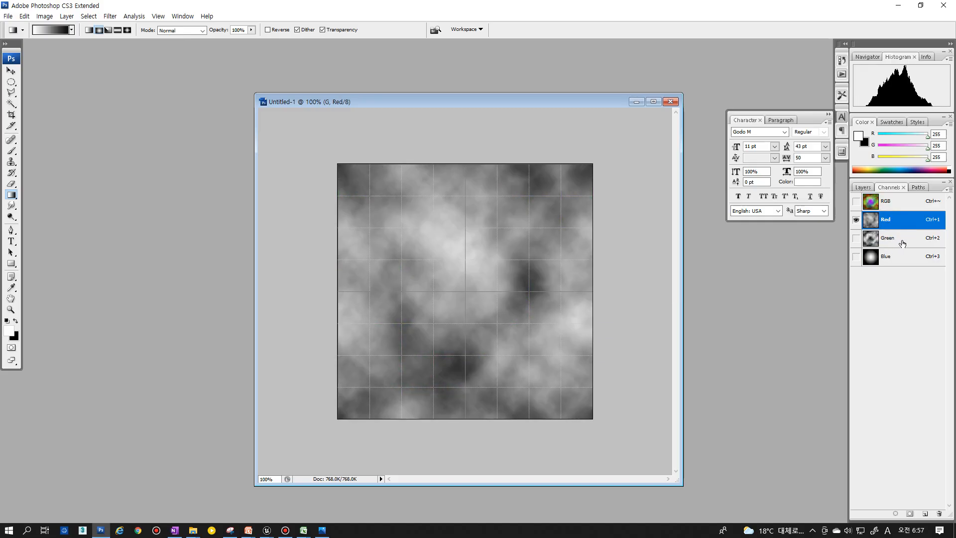
{"action": "key", "text": "ctrl+f"}
{"action": "key", "text": "ctrl+f"}
{"action": "key", "text": "ctrl+f"}
{"action": "key", "text": "ctrl+f"}
{"action": "key", "text": "ctrl+f"}
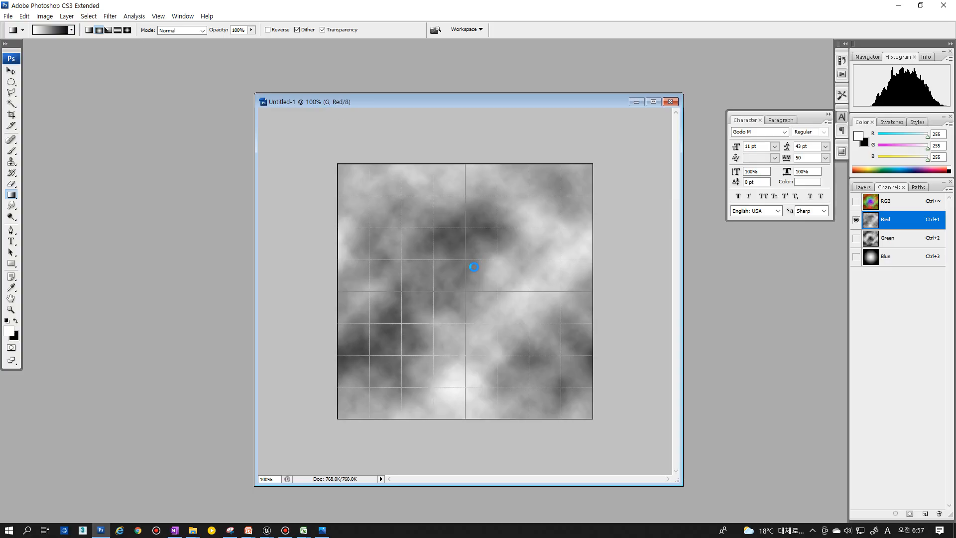
{"action": "key", "text": "ctrl+f"}
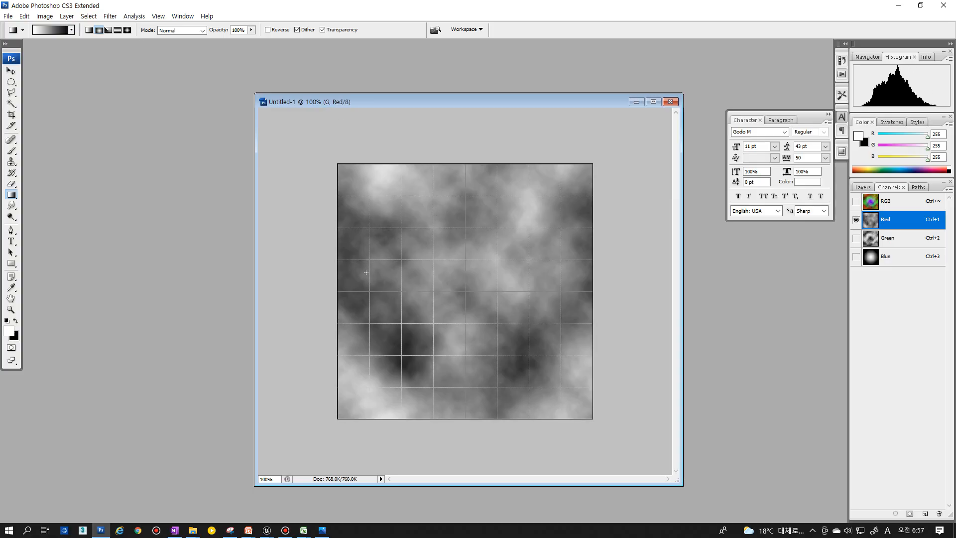
{"action": "key", "text": "ctrl+f"}
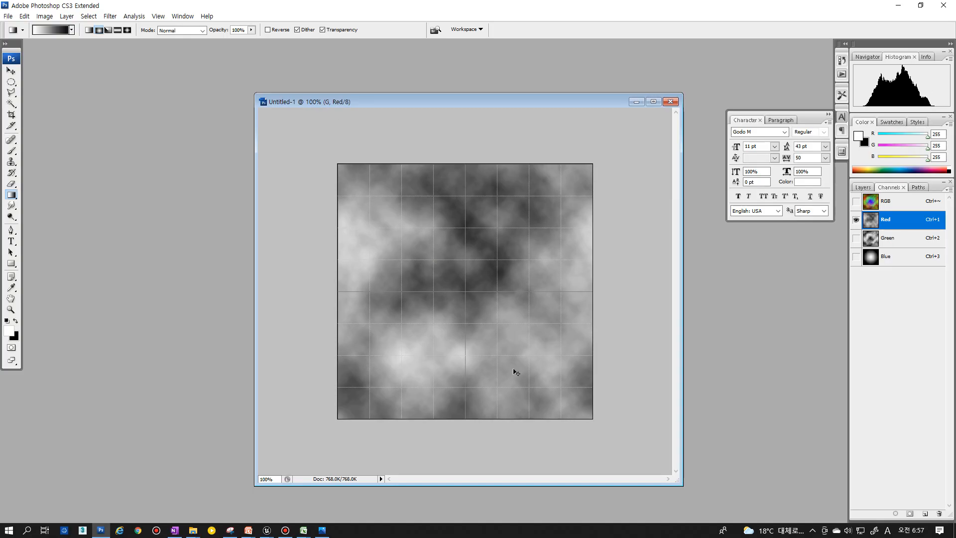
{"action": "key", "text": "ctrl+f"}
{"action": "key", "text": "ctrl+f"}
{"action": "key", "text": "ctrl+f"}
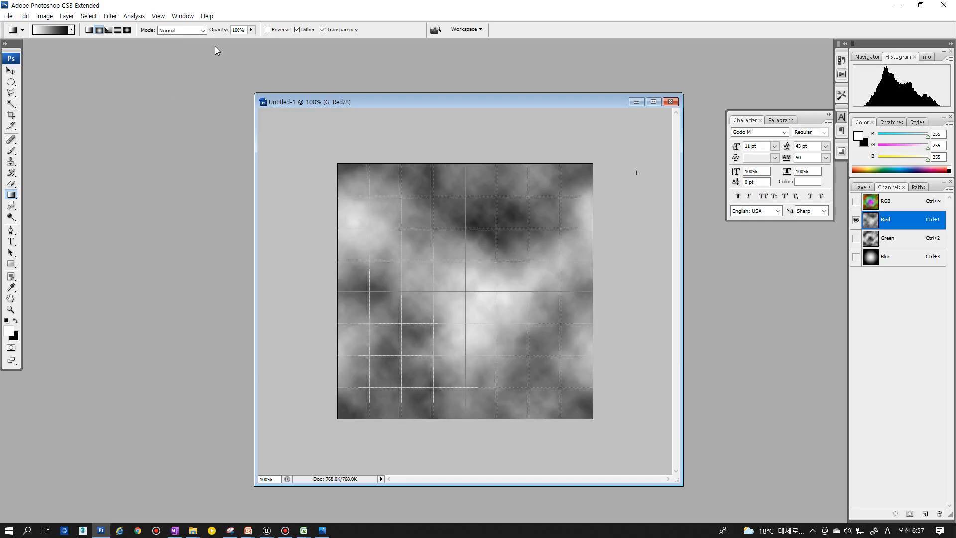
- Adjust the Red channel's cloud pattern with Brightness/Contrast, setting brightness to 20 and contrast to +100
{"action": "left_click", "coordinate": [44, 16]}
{"action": "mouse_move", "coordinate": [50, 42]}
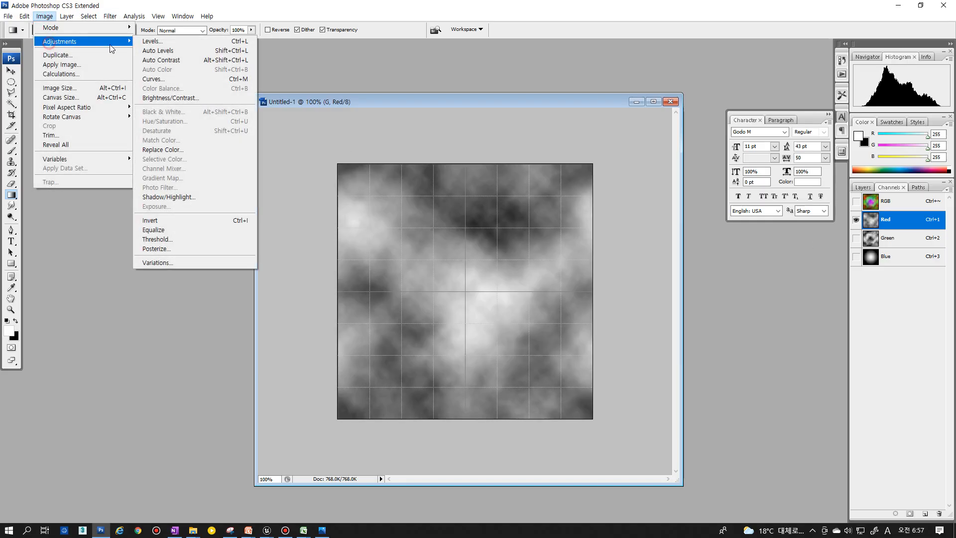
{"action": "left_click", "coordinate": [173, 101]}
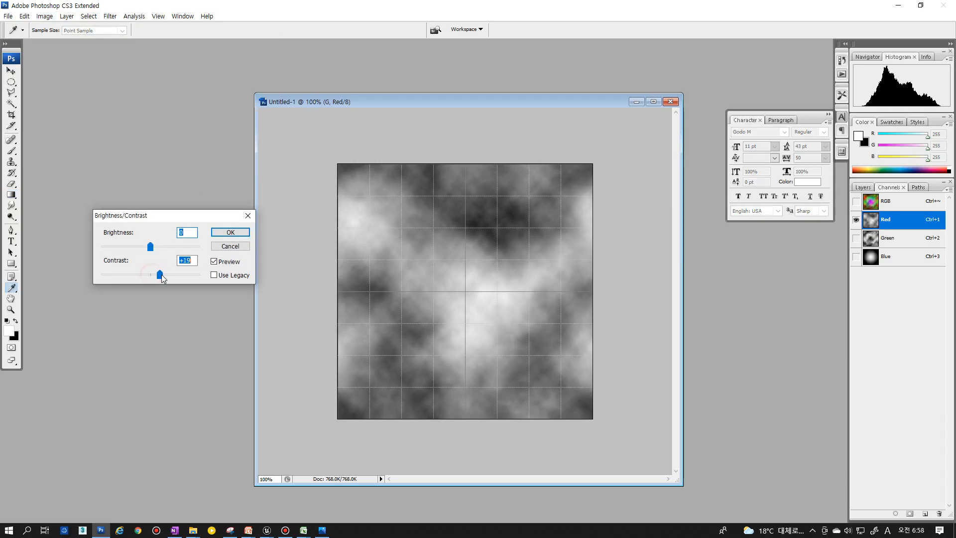
{"action": "left_click_drag", "start_coordinate": [198, 279], "coordinate": [215, 278]}
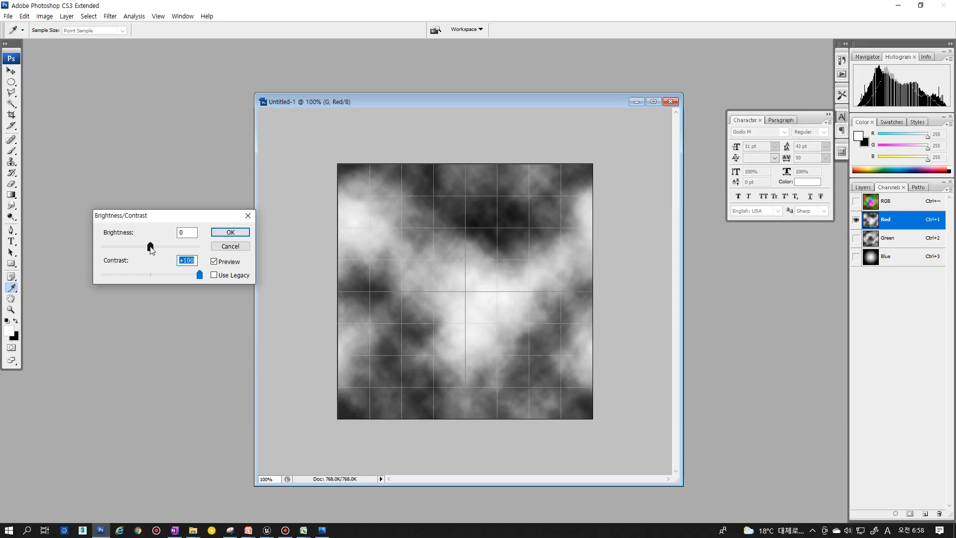
{"action": "left_click_drag", "start_coordinate": [154, 246], "coordinate": [156, 249]}
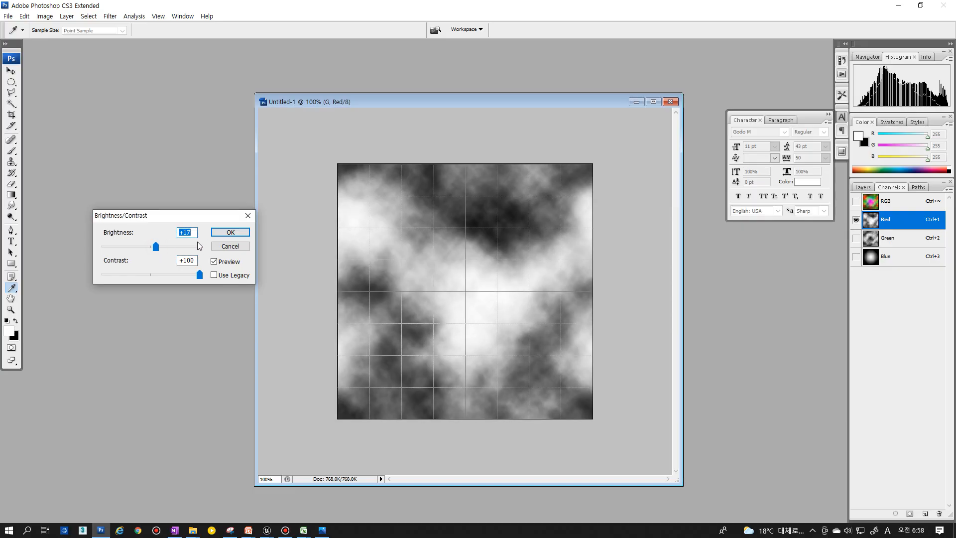
{"action": "type", "text": "20"}
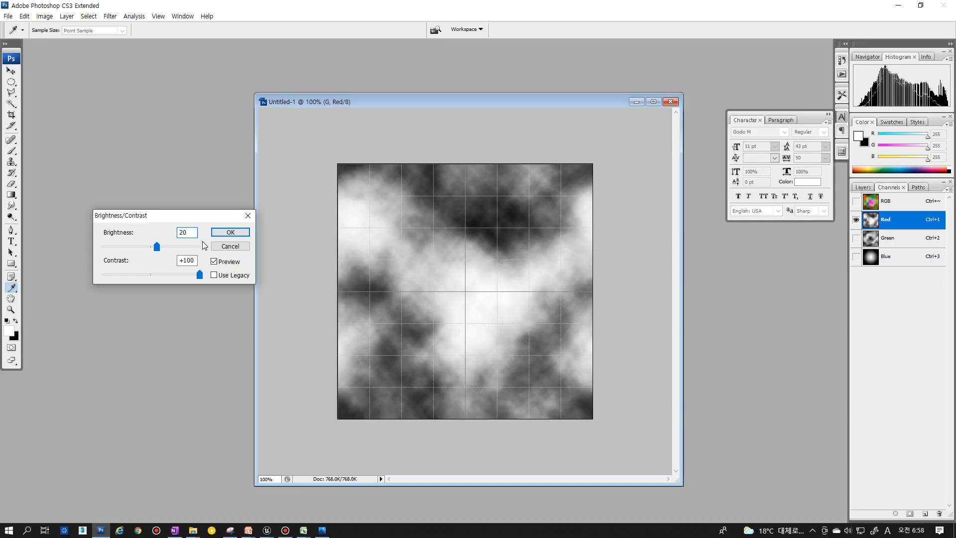
{"action": "key", "text": "Return"}
{"action": "key", "text": "g"}
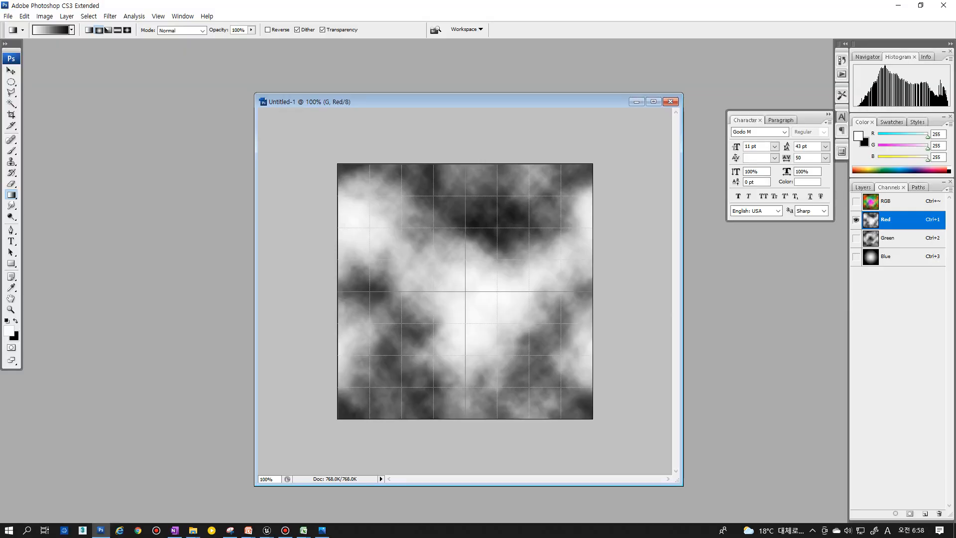
- Isolate the Green channel and apply the Clouds filter repeatedly to generate a new cloud pattern
{"action": "left_click", "coordinate": [887, 244]}
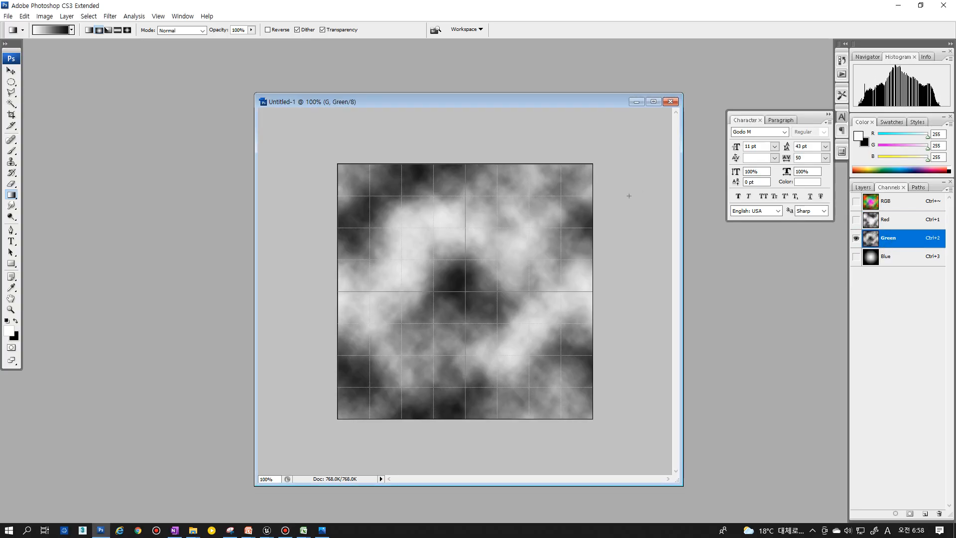
{"action": "left_click", "coordinate": [110, 15]}
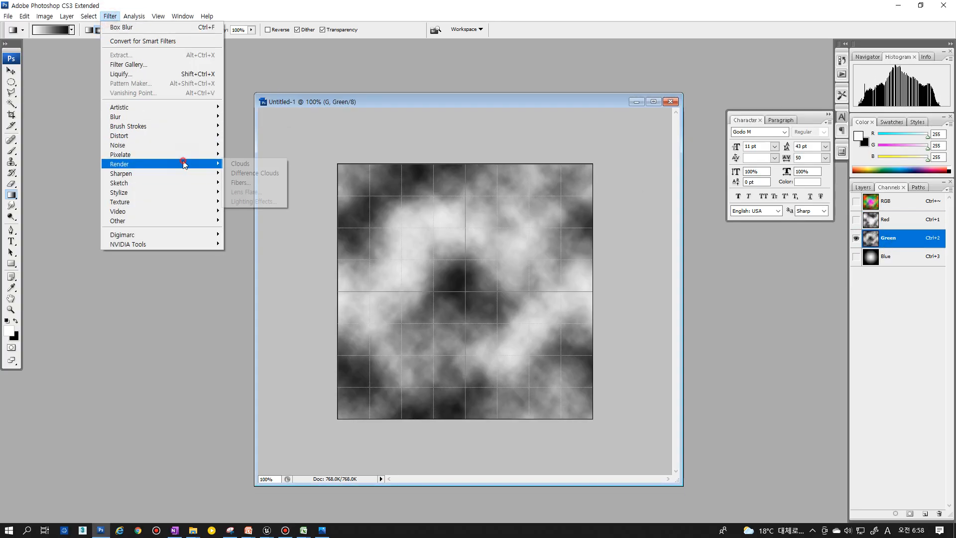
{"action": "left_click", "coordinate": [243, 164]}
{"action": "key", "text": "ctrl+f"}
{"action": "key", "text": "ctrl+f"}
{"action": "key", "text": "ctrl+f"}
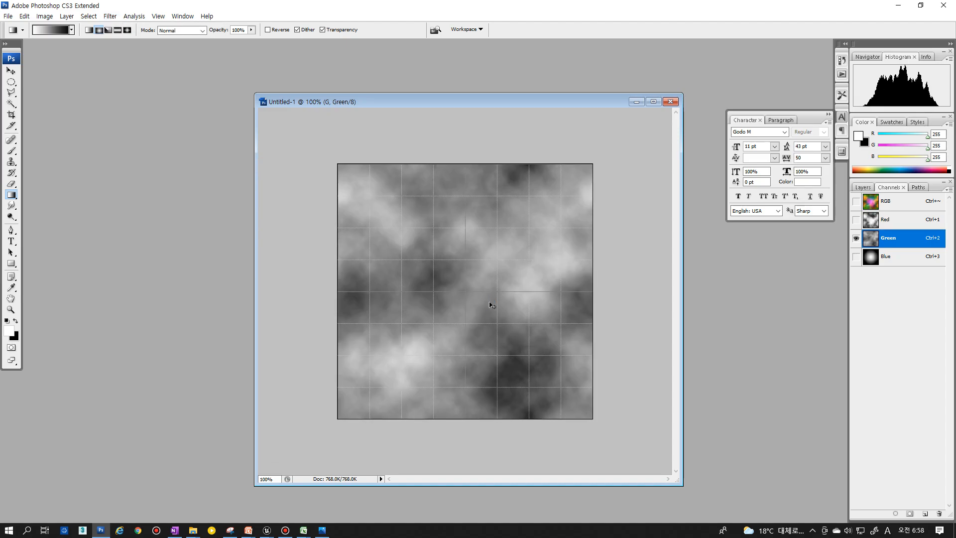
{"action": "key", "text": "ctrl+f"}
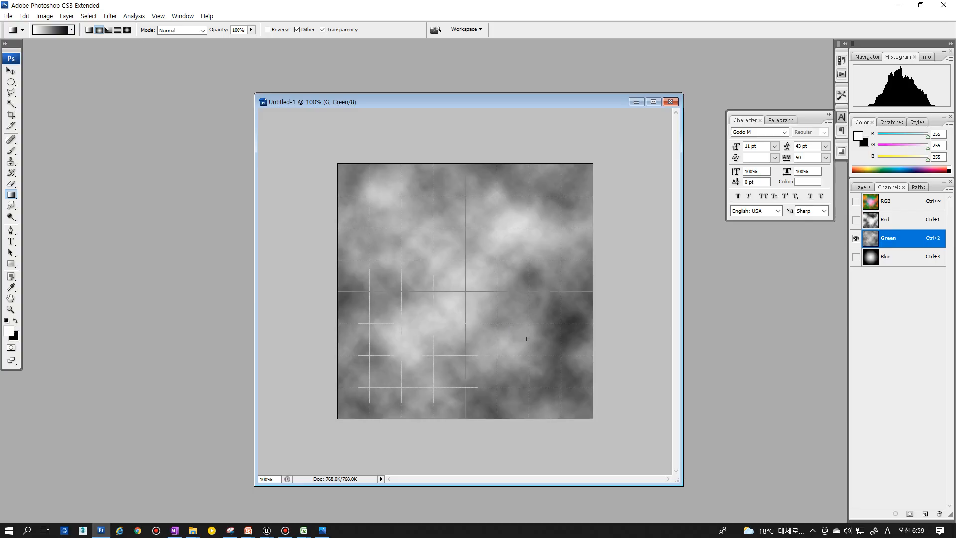
- Adjust the Green channel's cloud pattern with Brightness/Contrast, setting brightness to 20 and contrast to +100
{"action": "left_click", "coordinate": [85, 17]}
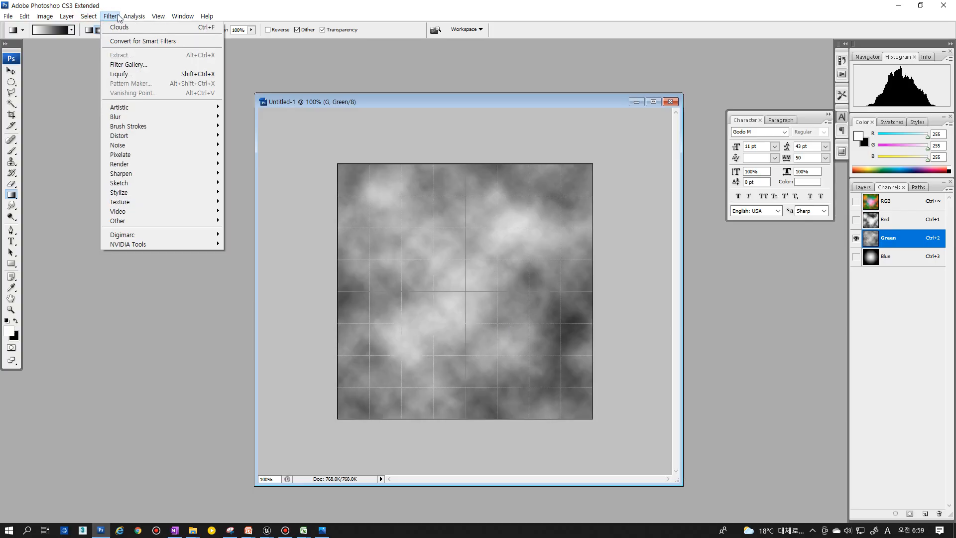
{"action": "mouse_move", "coordinate": [70, 42]}
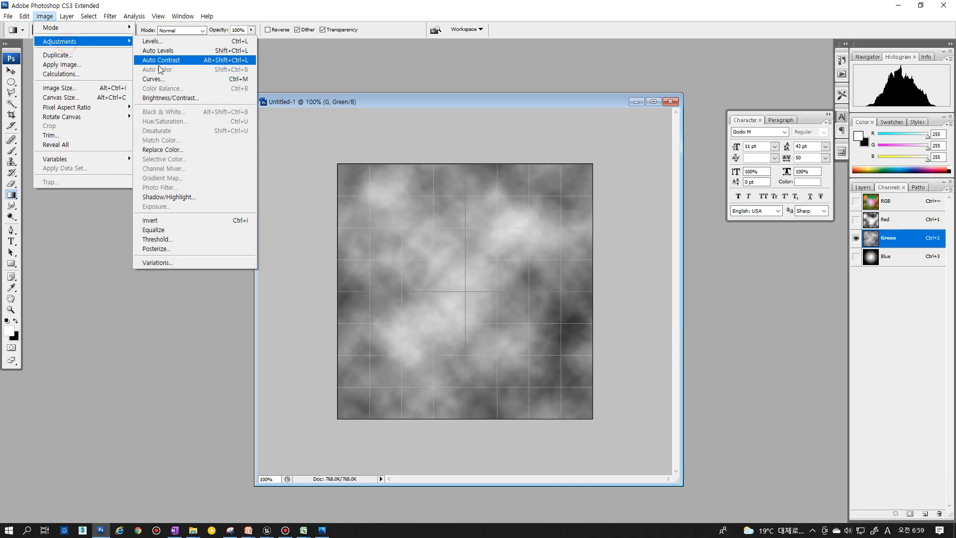
{"action": "left_click", "coordinate": [159, 98]}
{"action": "left_click_drag", "start_coordinate": [151, 274], "coordinate": [225, 279]}
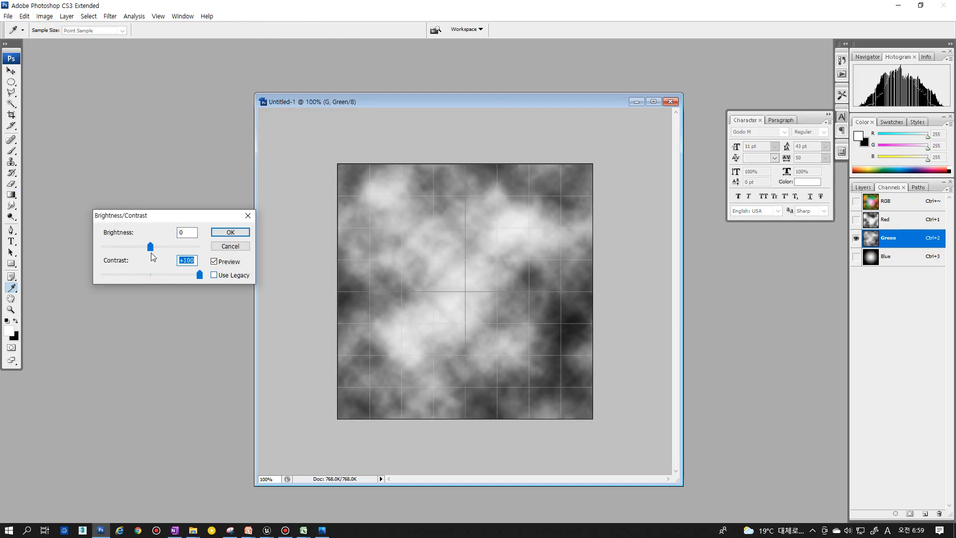
{"action": "left_click_drag", "start_coordinate": [151, 245], "coordinate": [155, 245]}
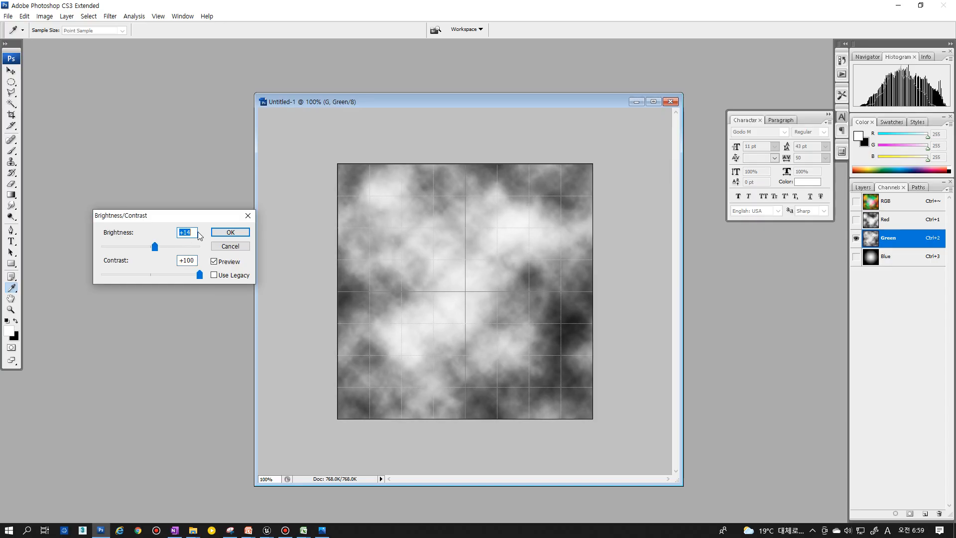
{"action": "type", "text": "20"}
{"action": "left_click", "coordinate": [230, 232]}
{"action": "key", "text": "g"}
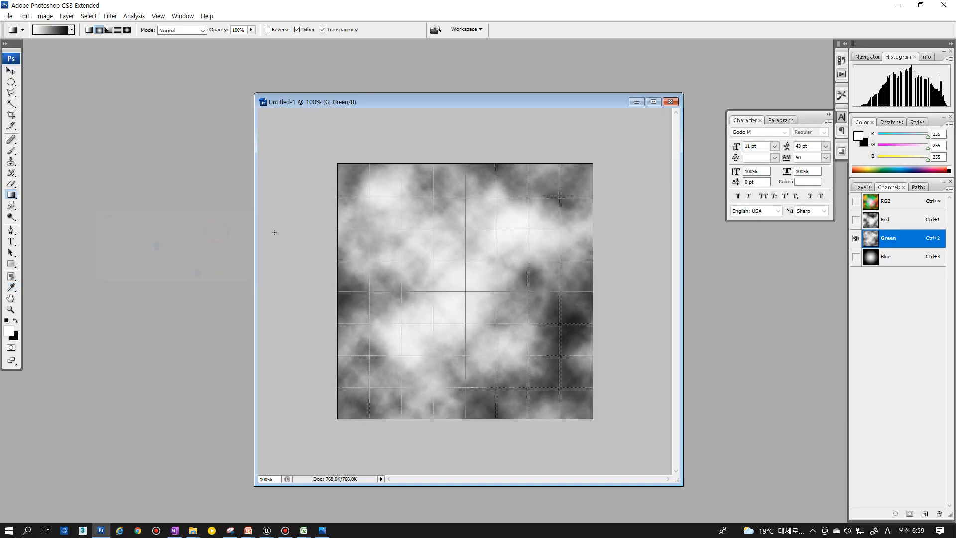
- Show all RGB channels and save the image in Targa format as TX_DistRG_02 in the Texture folder
{"action": "left_click", "coordinate": [856, 219]}
{"action": "left_click", "coordinate": [856, 200]}
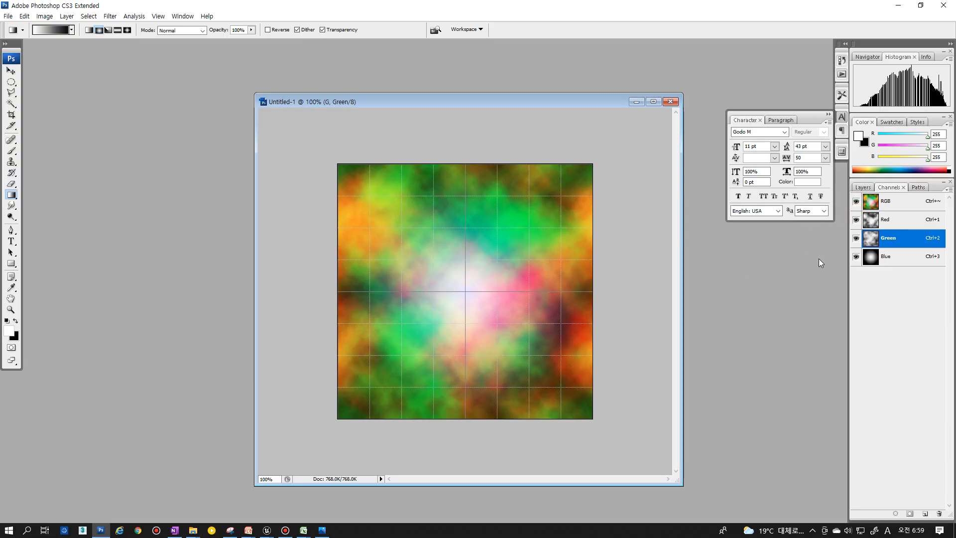
{"action": "key", "text": "ctrl+shift+s"}
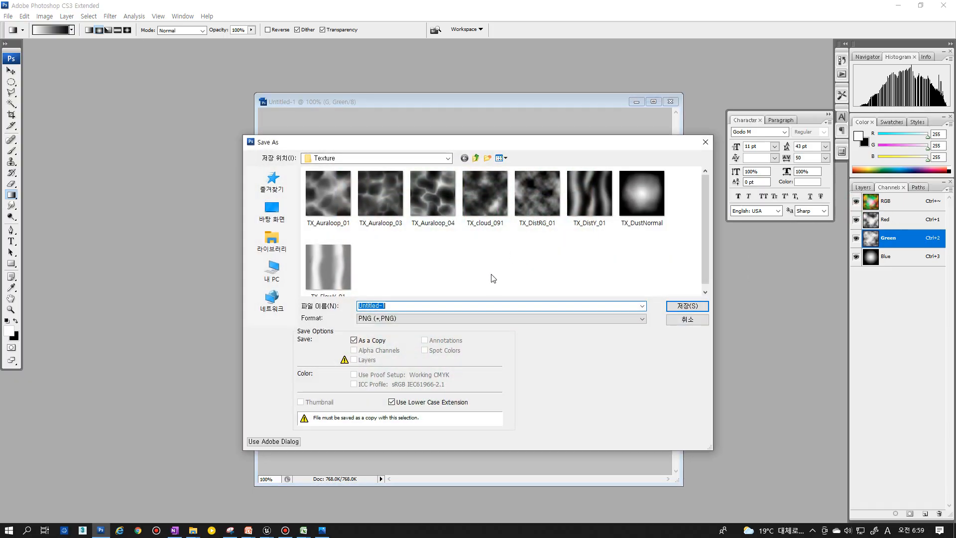
{"action": "left_click", "coordinate": [470, 318]}
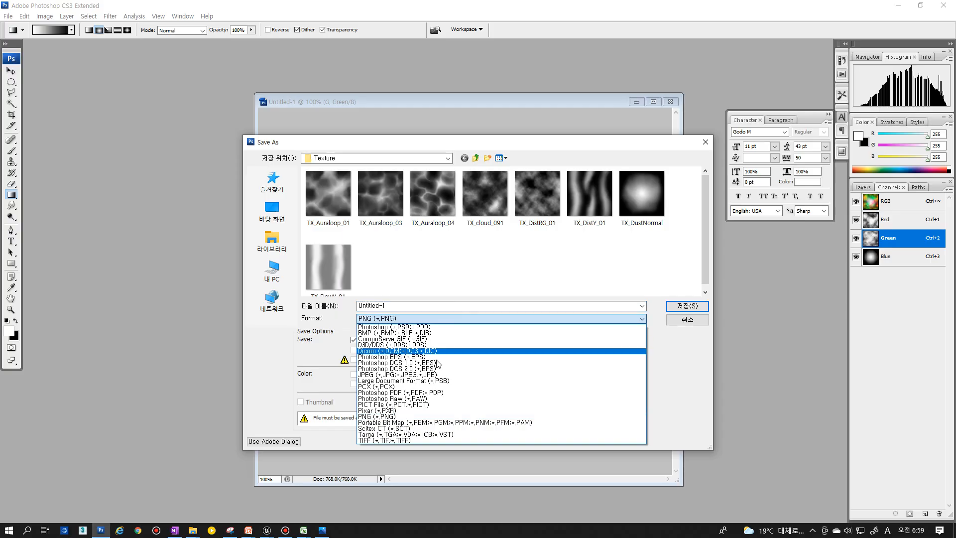
{"action": "left_click", "coordinate": [406, 435]}
{"action": "scroll", "coordinate": [488, 269], "scroll_direction": "down", "scroll_amount": 4}
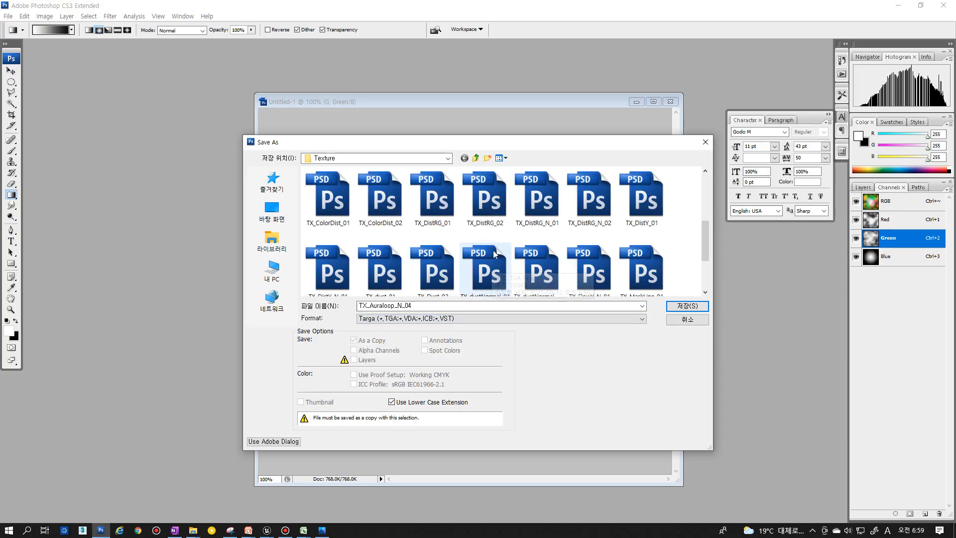
{"action": "double_click", "coordinate": [487, 214]}
{"action": "key", "text": "Return"}
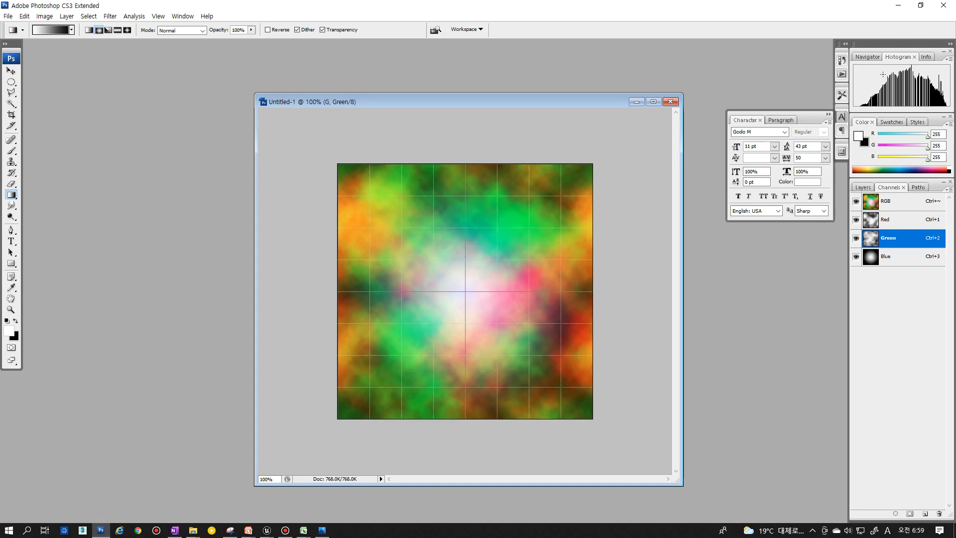
- Switch to Unreal Engine, locate the TX_DistRG_02 texture in the VFX/Base/Texture folder and reimport it
{"action": "key", "text": "alt+Tab"}
{"action": "double_click", "coordinate": [433, 295]}
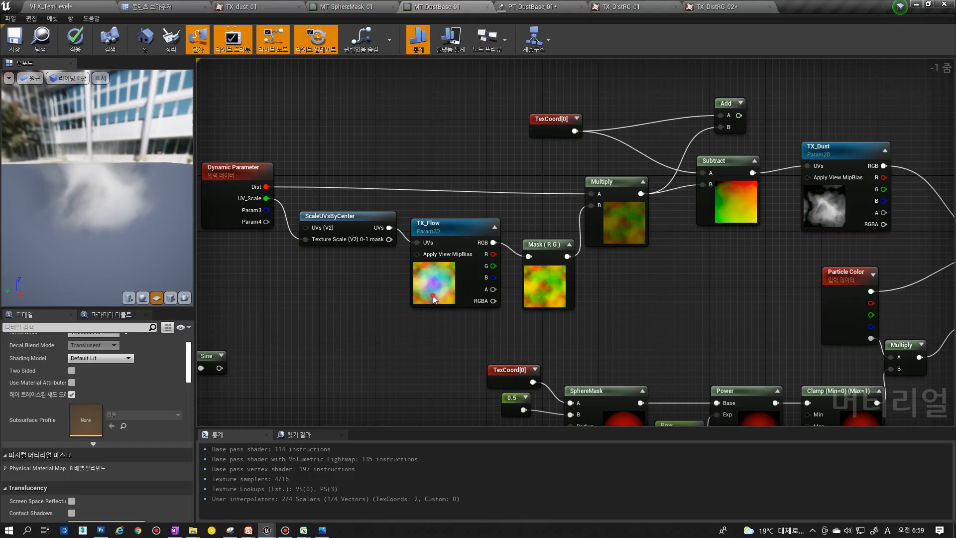
{"action": "right_click", "coordinate": [308, 91]}
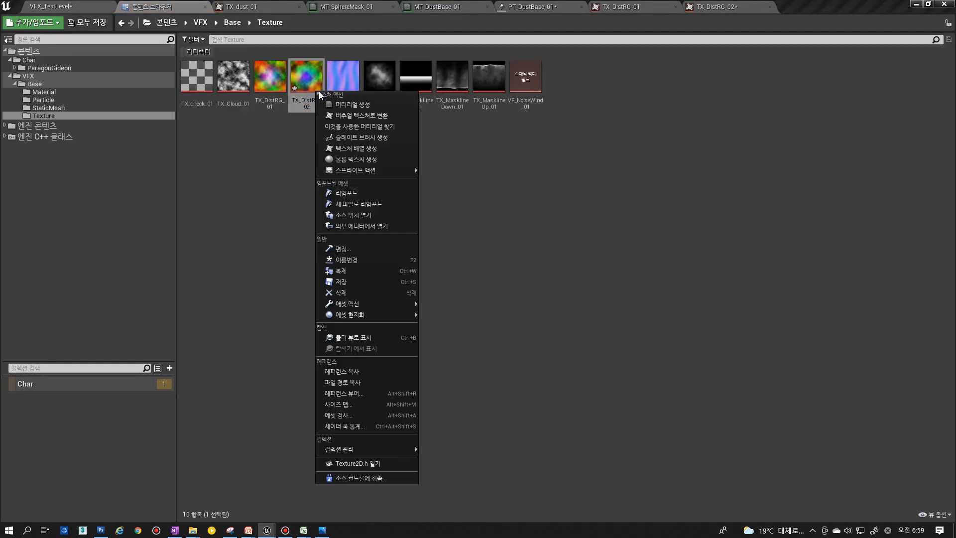
{"action": "left_click", "coordinate": [350, 190]}
{"action": "left_click", "coordinate": [284, 145]}
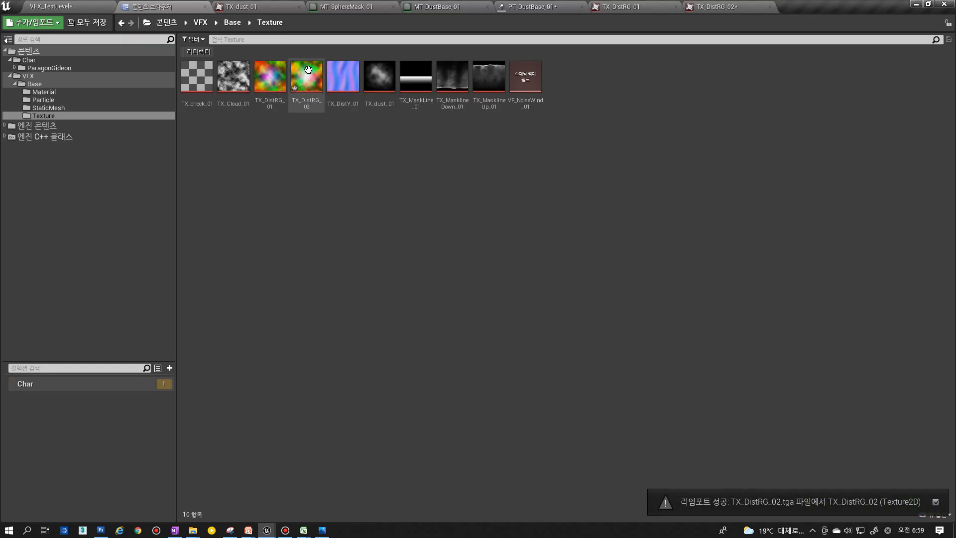
{"action": "left_click", "coordinate": [301, 92]}
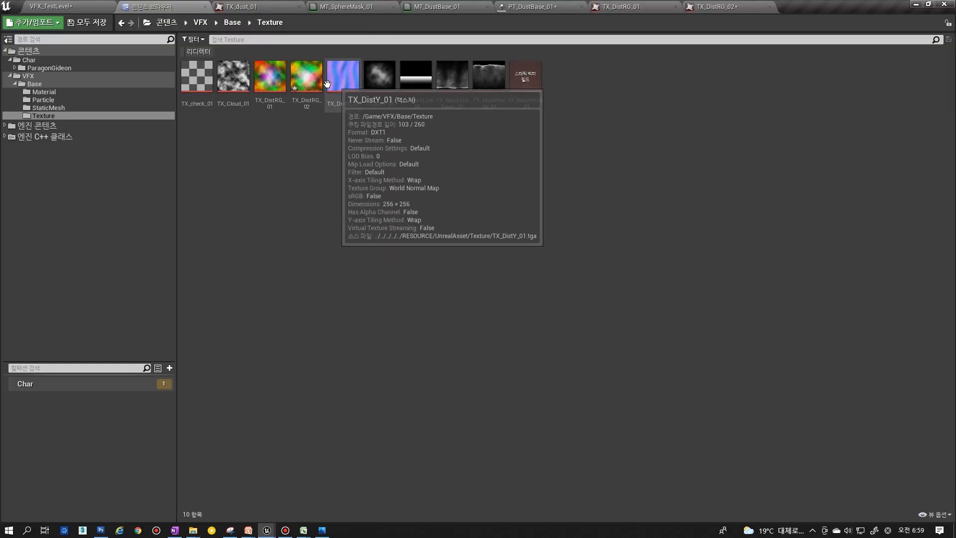
- Look at the PT_DustBase_01 particle preview and save the MT_DustBase_01 material with the reimported texture
{"action": "left_click", "coordinate": [524, 11]}
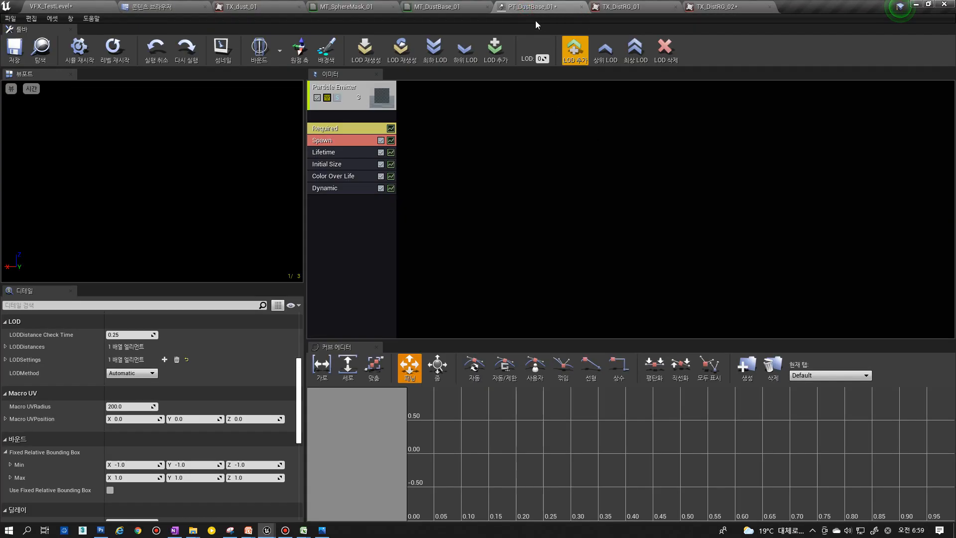
{"action": "left_click", "coordinate": [438, 7]}
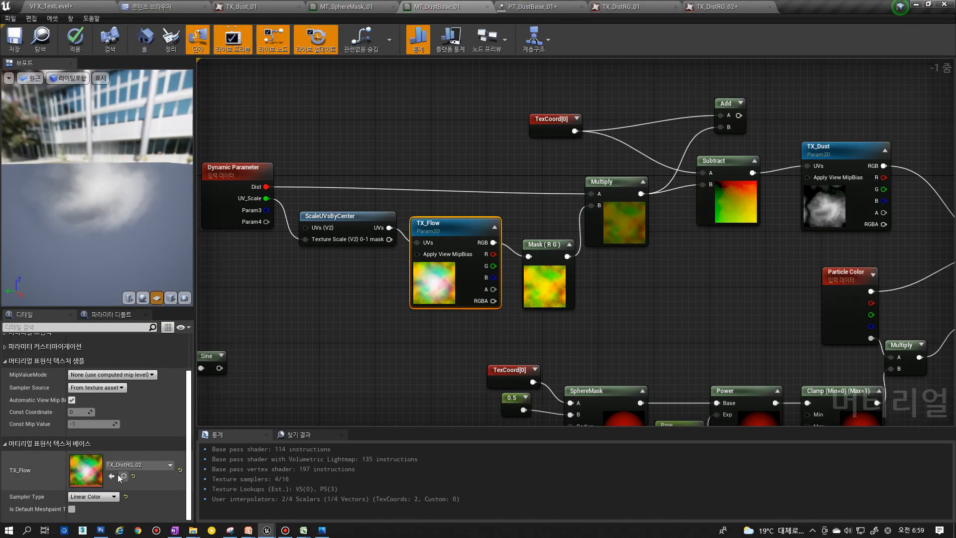
{"action": "left_click", "coordinate": [14, 40]}
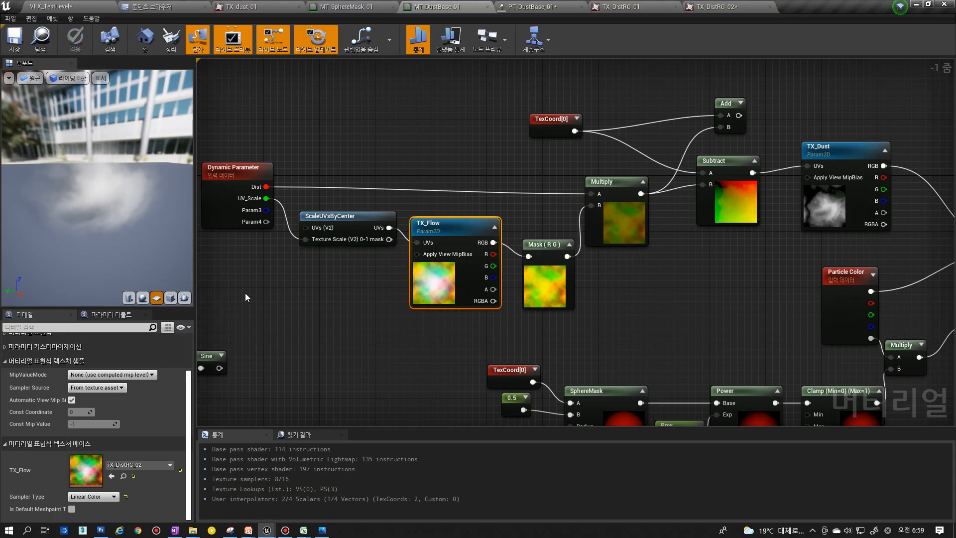
- Turn on sRGB for TX_DistRG_02 and reassign it to the TX_Flow node so the sampler type is Color
{"action": "double_click", "coordinate": [434, 290]}
{"action": "double_click", "coordinate": [322, 98]}
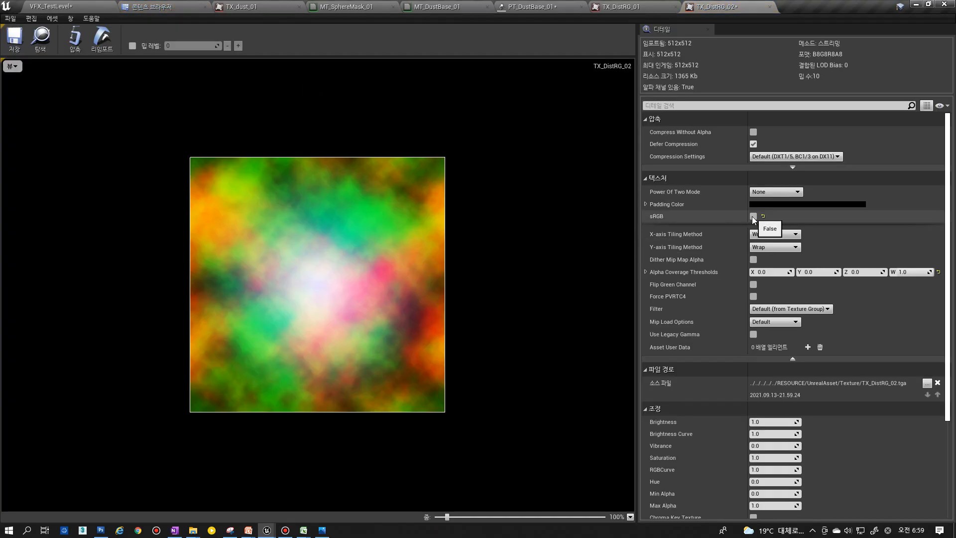
{"action": "left_click", "coordinate": [433, 6]}
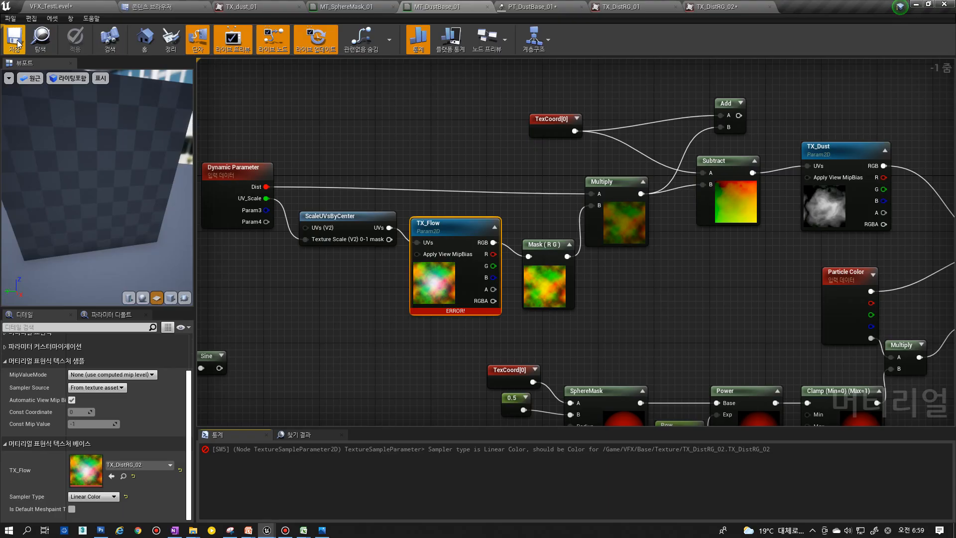
{"action": "left_click", "coordinate": [112, 476]}
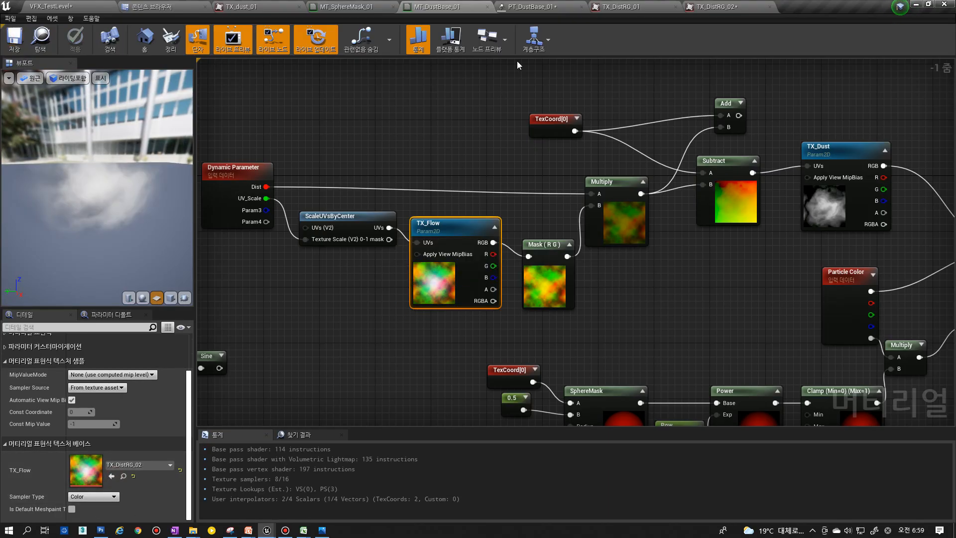
- Preview the dust distortion in PT_DustBase_01 and examine the Dynamic module's curve values
{"action": "left_click", "coordinate": [545, 6]}
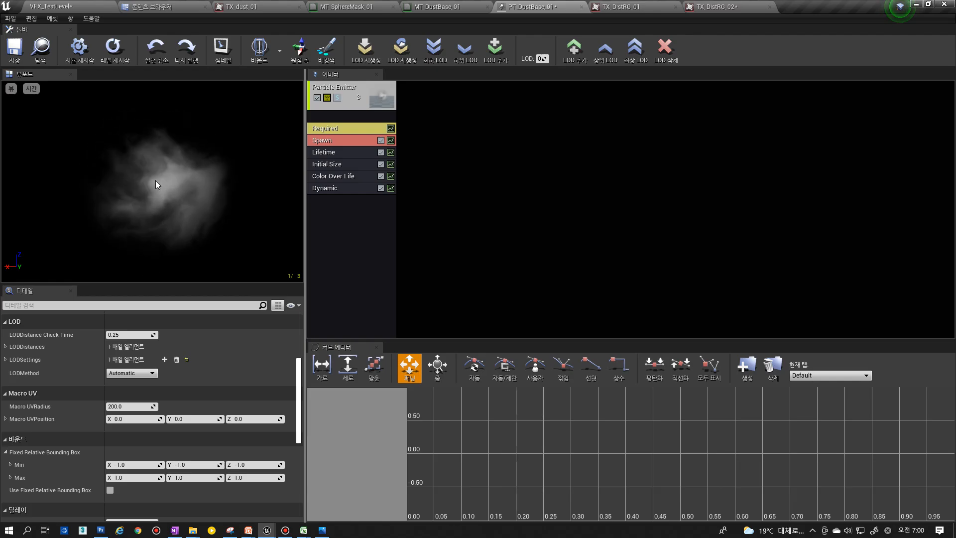
{"action": "left_click", "coordinate": [325, 188]}
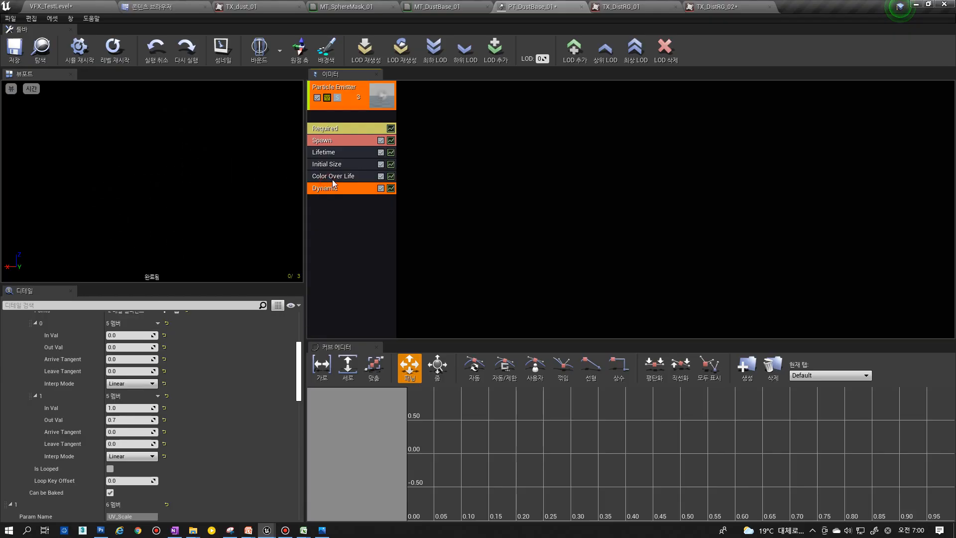
{"action": "left_click", "coordinate": [333, 178]}
- Assign TX_DistRG_01 to the TX_Flow texture parameter in the MT_DustBase_01 material
{"action": "left_click", "coordinate": [442, 6]}
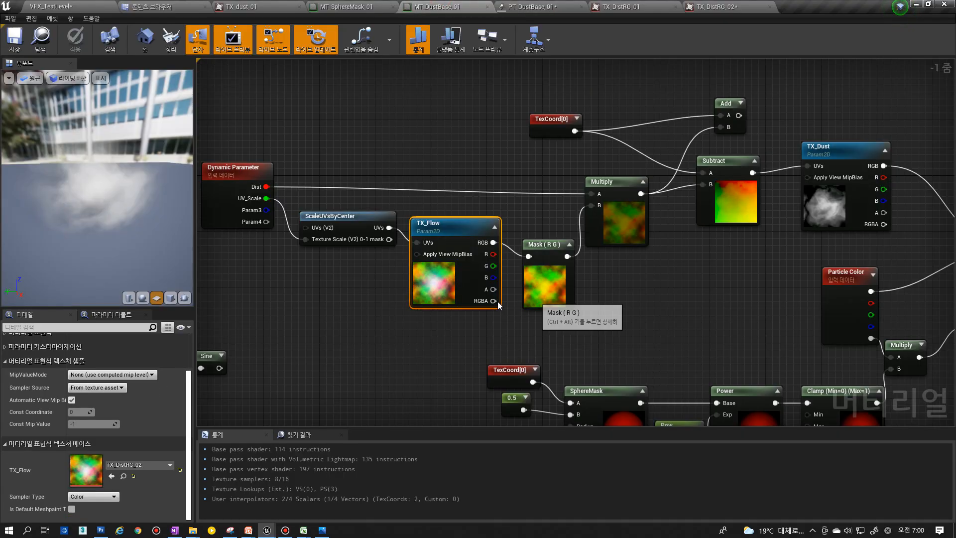
{"action": "left_click", "coordinate": [123, 466]}
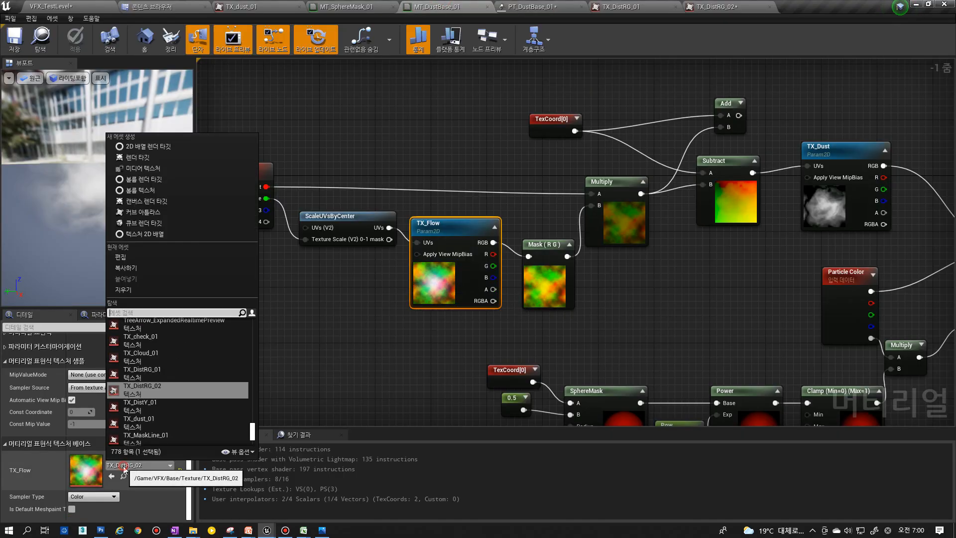
{"action": "left_click", "coordinate": [144, 376]}
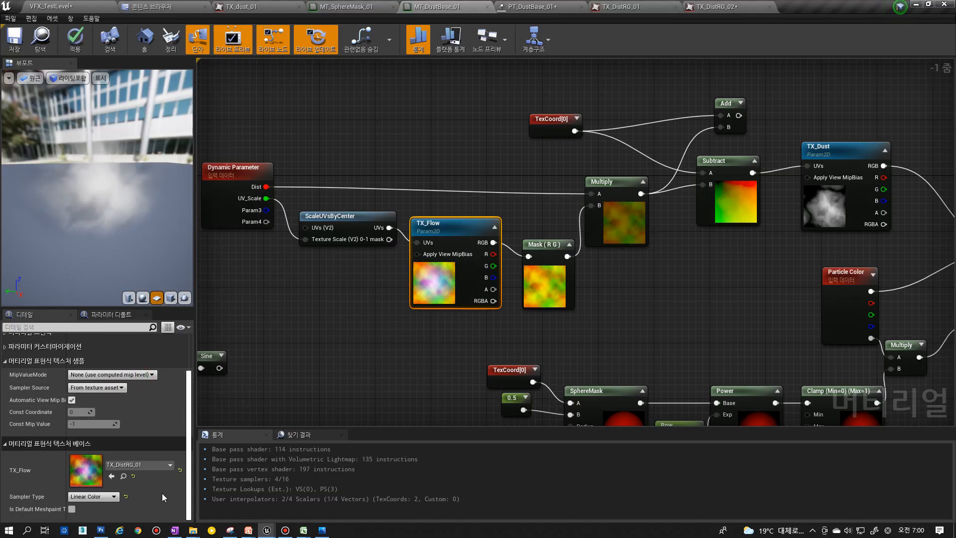
- Turn on sRGB for TX_DistRG_01 and save the MT_DustBase_01 material with the TX_Flow sampler type as Color
{"action": "left_click", "coordinate": [93, 496]}
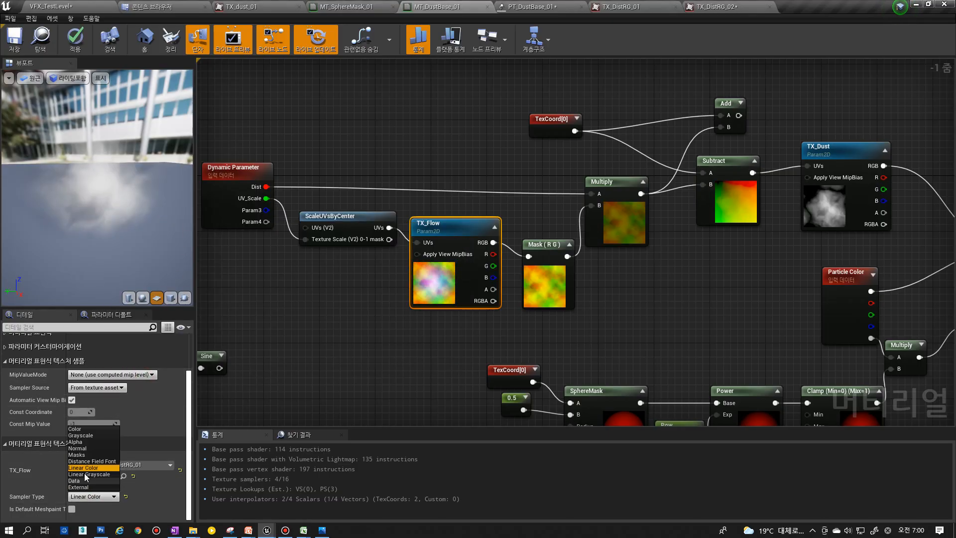
{"action": "left_click", "coordinate": [429, 290]}
{"action": "key", "text": "ctrl+b"}
{"action": "double_click", "coordinate": [281, 101]}
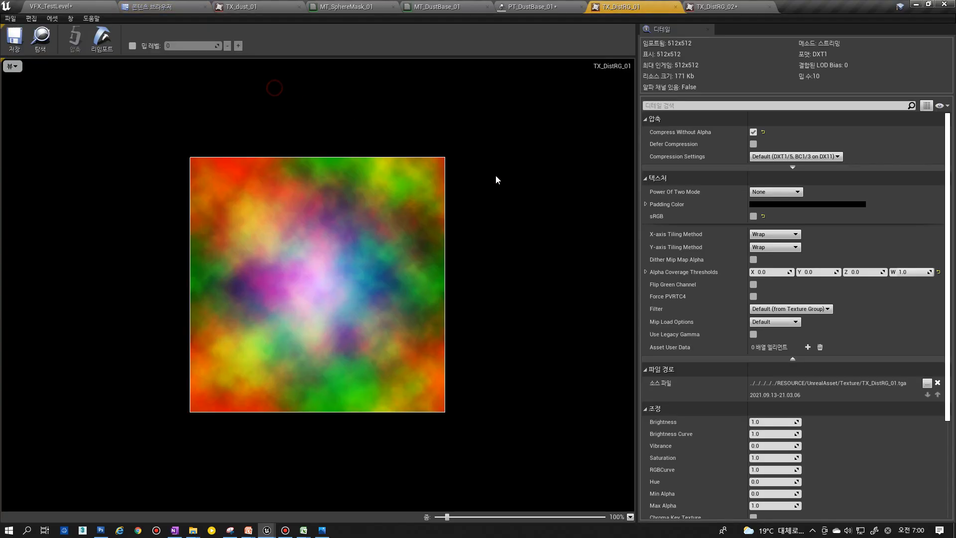
{"action": "left_click", "coordinate": [751, 216]}
{"action": "left_click", "coordinate": [442, 7]}
{"action": "left_click", "coordinate": [18, 44]}
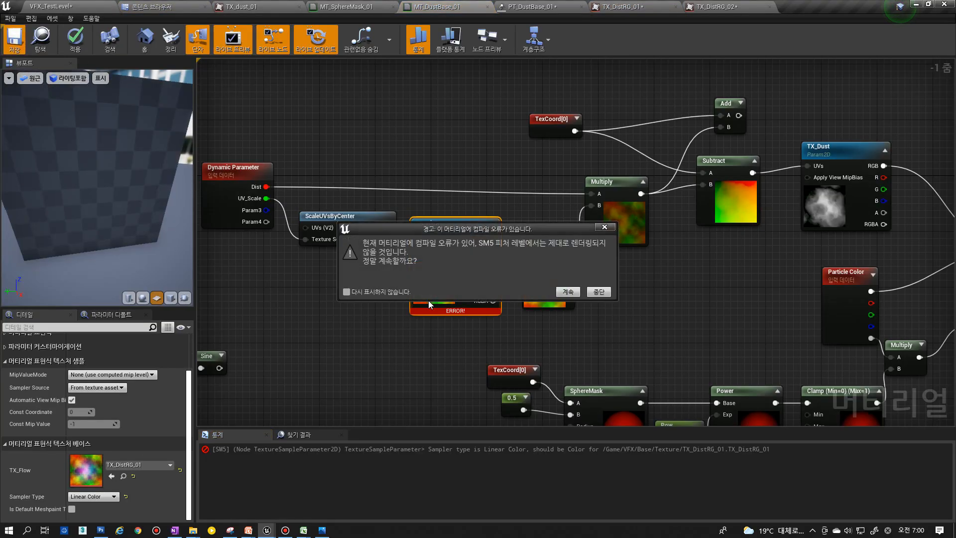
{"action": "left_click", "coordinate": [571, 293]}
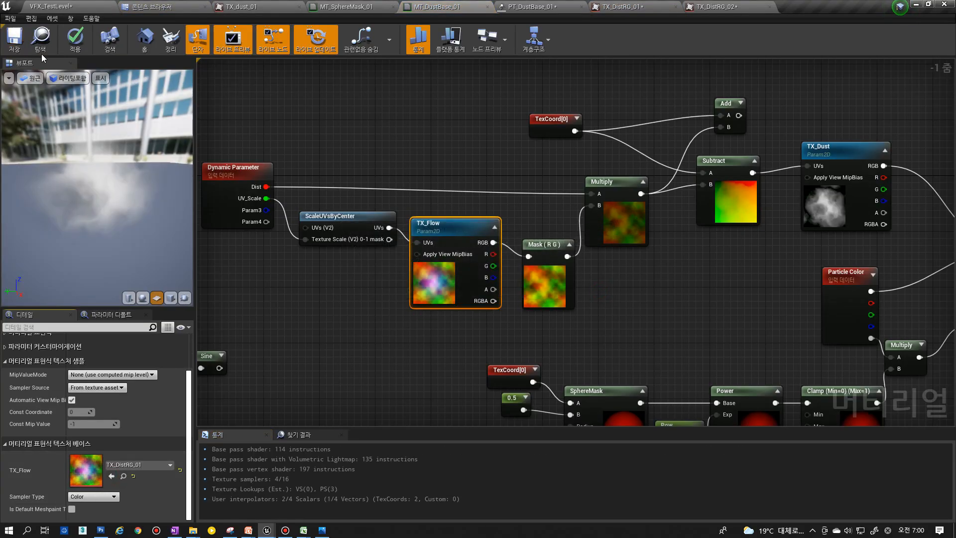
- Compare TX_DistRG_01 and TX_DistRG_02 in the Texture folder and replay the PT_DustBase_01 particle preview
{"action": "double_click", "coordinate": [432, 291]}
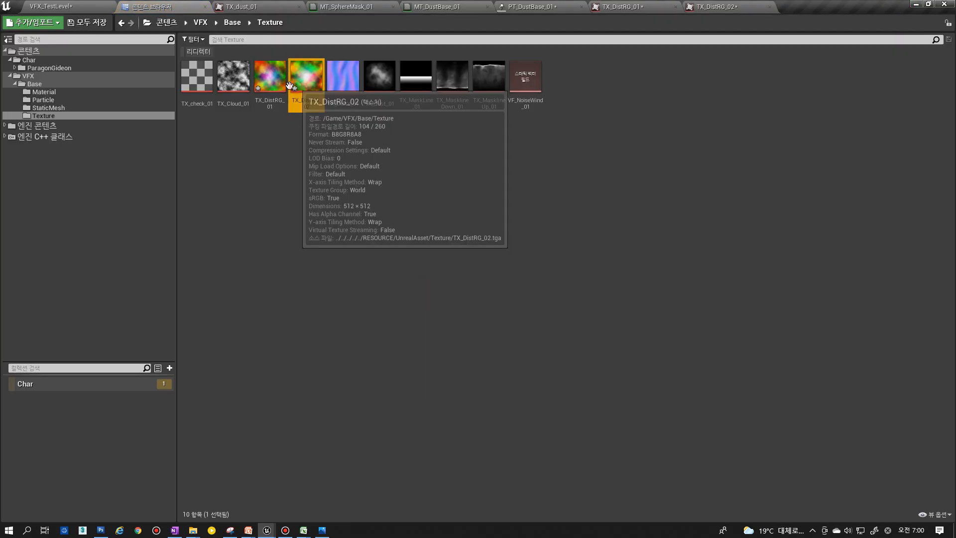
{"action": "mouse_move", "coordinate": [276, 87]}
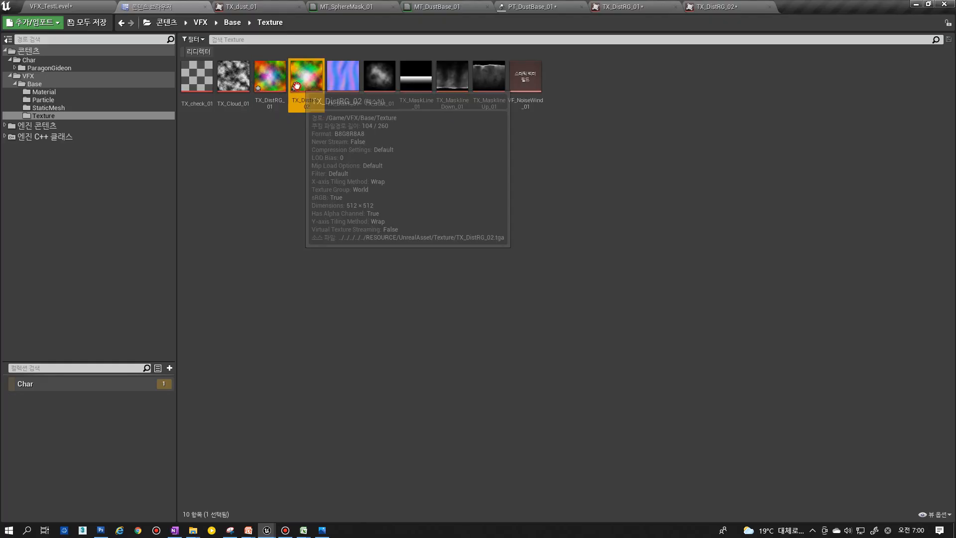
{"action": "left_click", "coordinate": [556, 6]}
{"action": "left_click", "coordinate": [121, 52]}
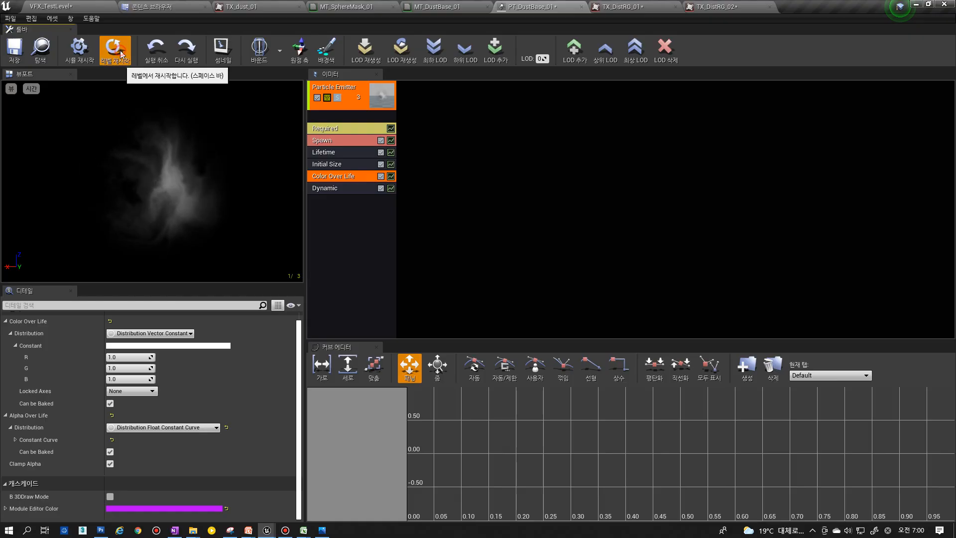
- Assign TX_DistRG_02 to the TX_Flow parameter in the MT_DustBase_01 material and save the material
{"action": "left_click", "coordinate": [419, 7]}
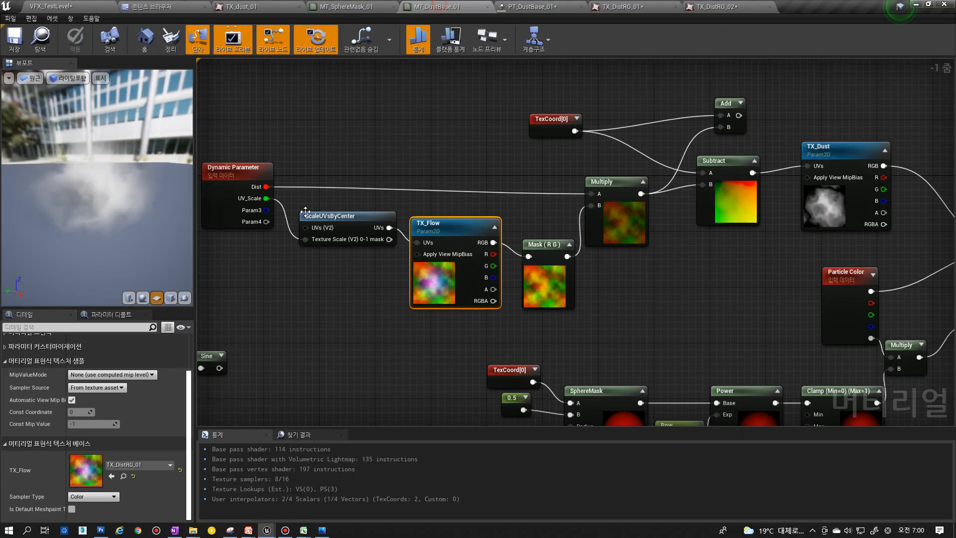
{"action": "left_click", "coordinate": [132, 464]}
{"action": "left_click", "coordinate": [135, 405]}
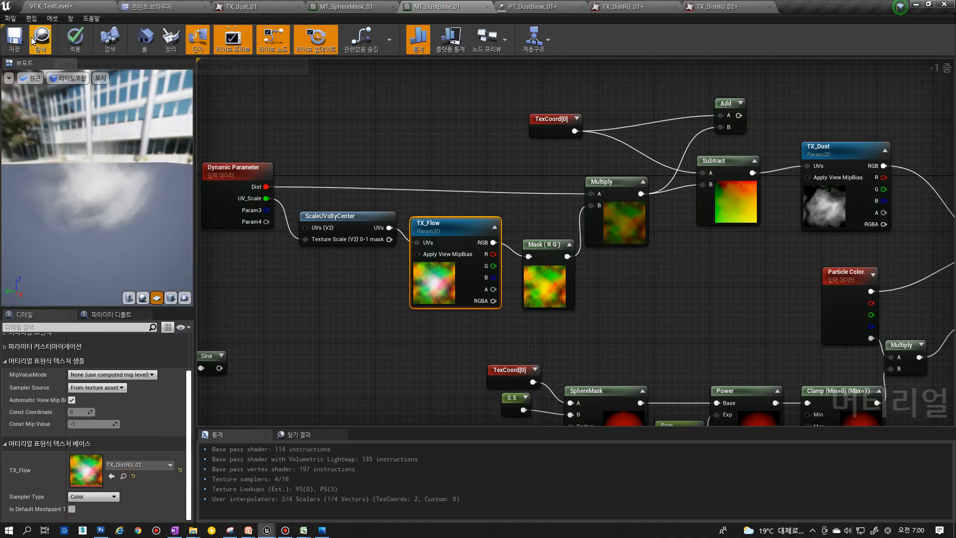
{"action": "left_click", "coordinate": [40, 37]}
{"action": "left_click", "coordinate": [404, 6]}
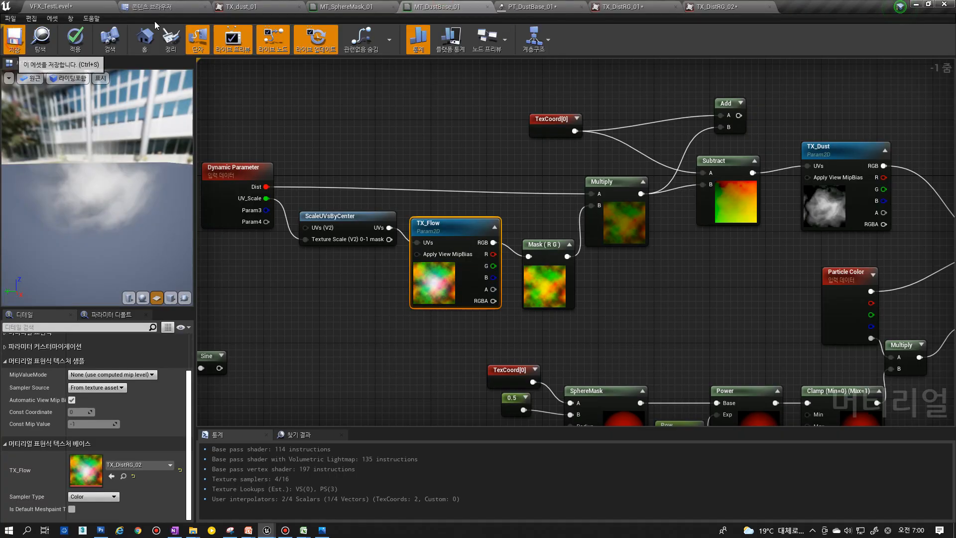
- Create a material instance from MT_DustBase_01 in the Material folder and name it MI_DustBase_01
{"action": "left_click", "coordinate": [38, 43]}
{"action": "right_click", "coordinate": [336, 94]}
{"action": "left_click", "coordinate": [392, 116]}
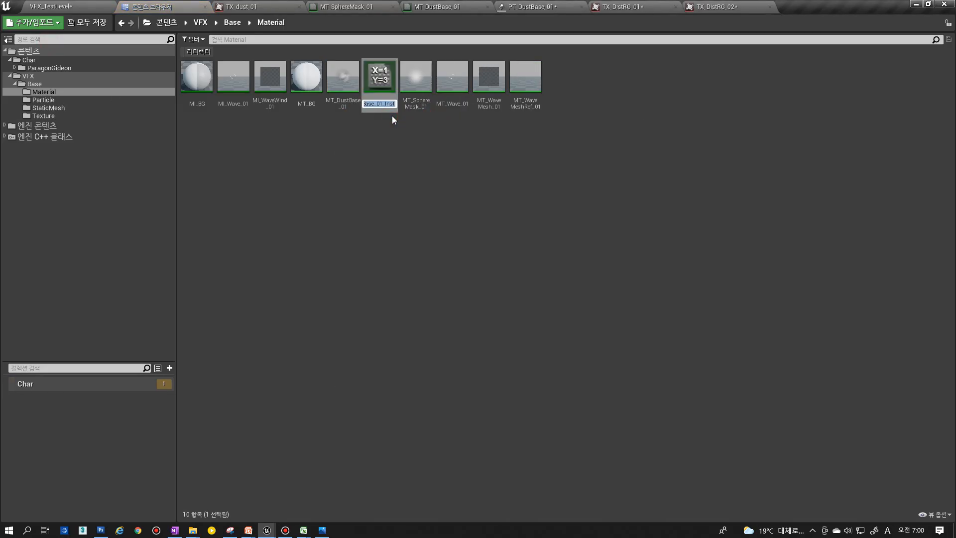
{"action": "key", "text": "End"}
{"action": "type", "text": "*"}
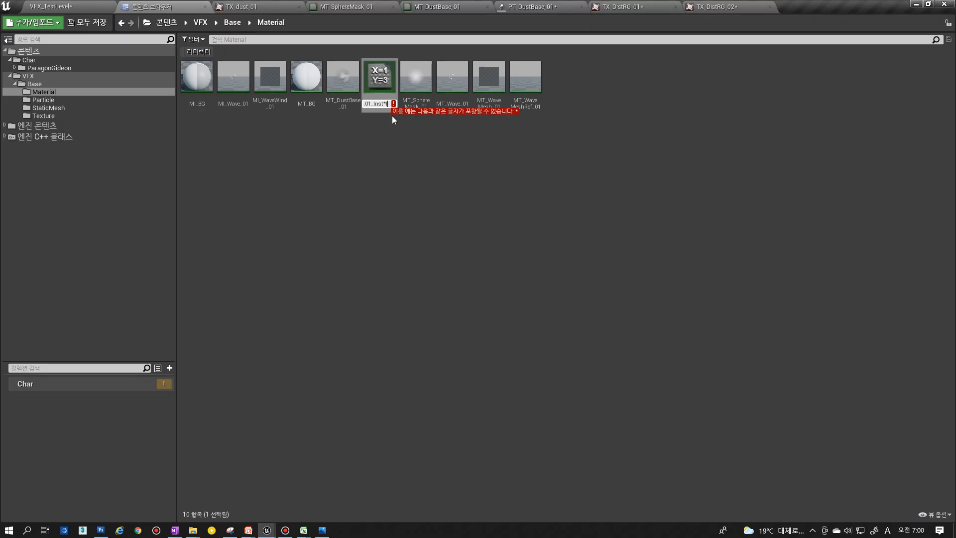
{"action": "key", "text": "BackSpace"}
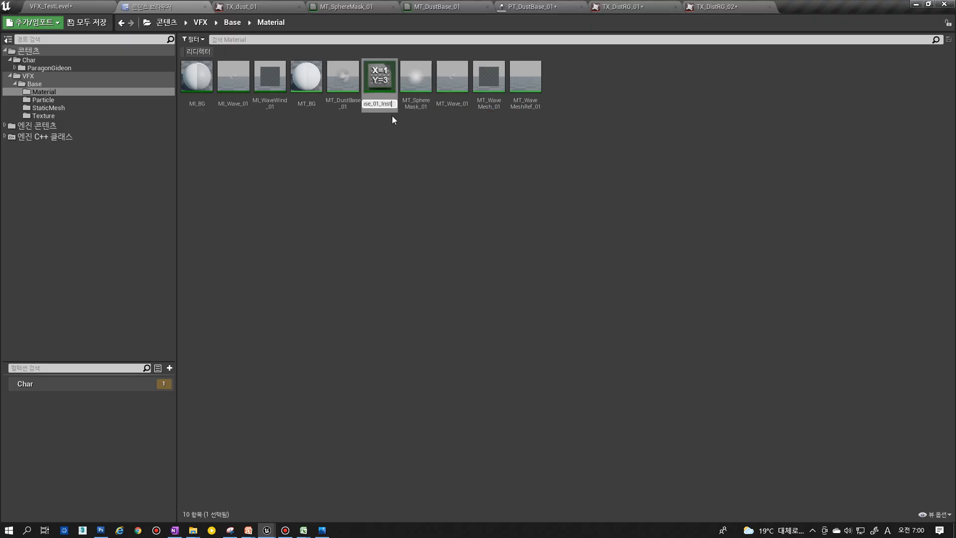
{"action": "key", "text": "Return"}
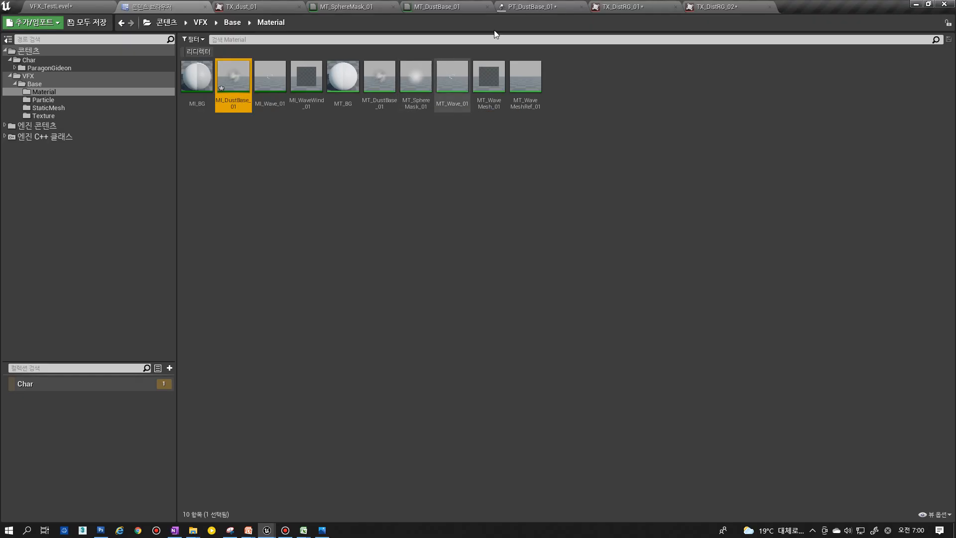
- Assign MI_DustBase_01 as the material of the PT_DustBase_01 emitter's Required module and open the instance
{"action": "left_click", "coordinate": [528, 7]}
{"action": "left_click", "coordinate": [149, 341]}
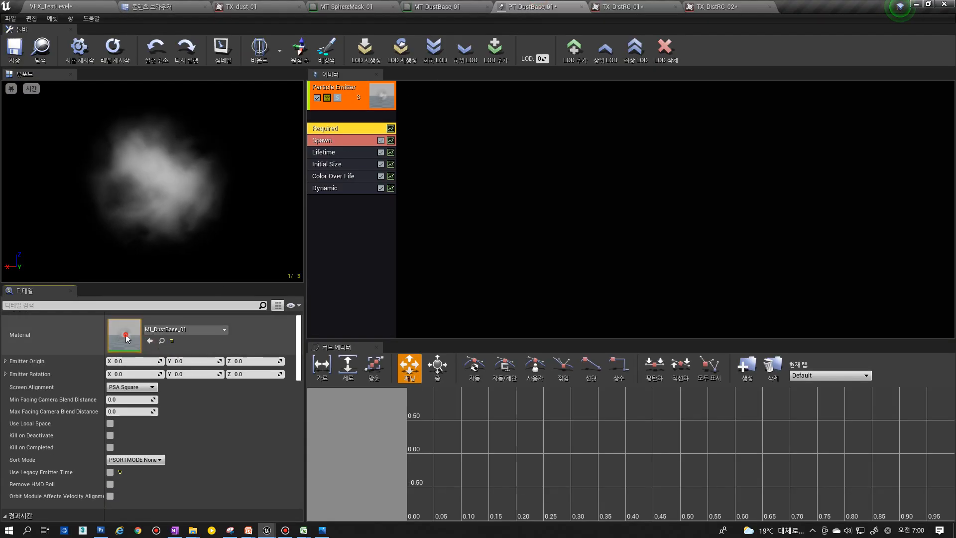
{"action": "double_click", "coordinate": [126, 337]}
- Override TX_Flow in MI_DustBase_01 with TX_DistRG_01, previewing it on a plane and in the PT_DustBase_01 particle
{"action": "left_click", "coordinate": [829, 186]}
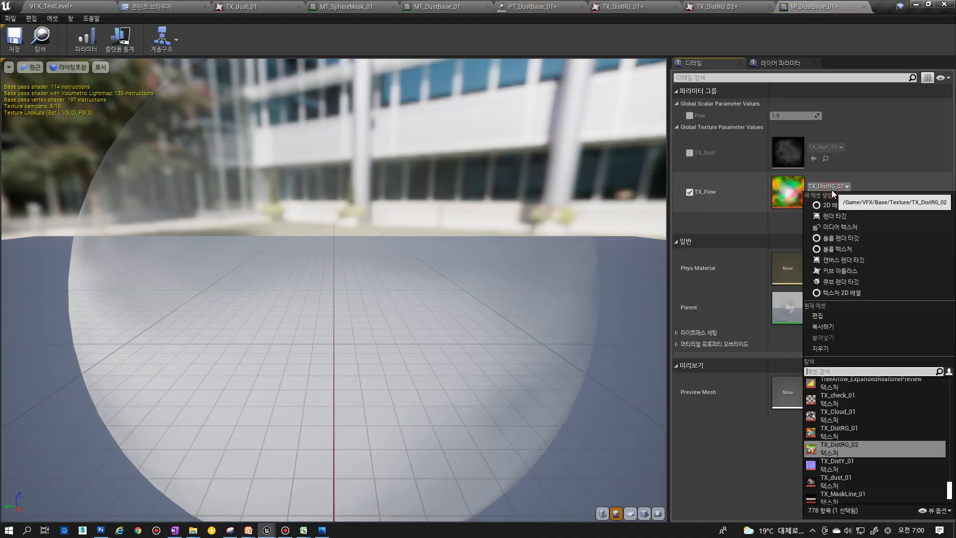
{"action": "left_click", "coordinate": [835, 433]}
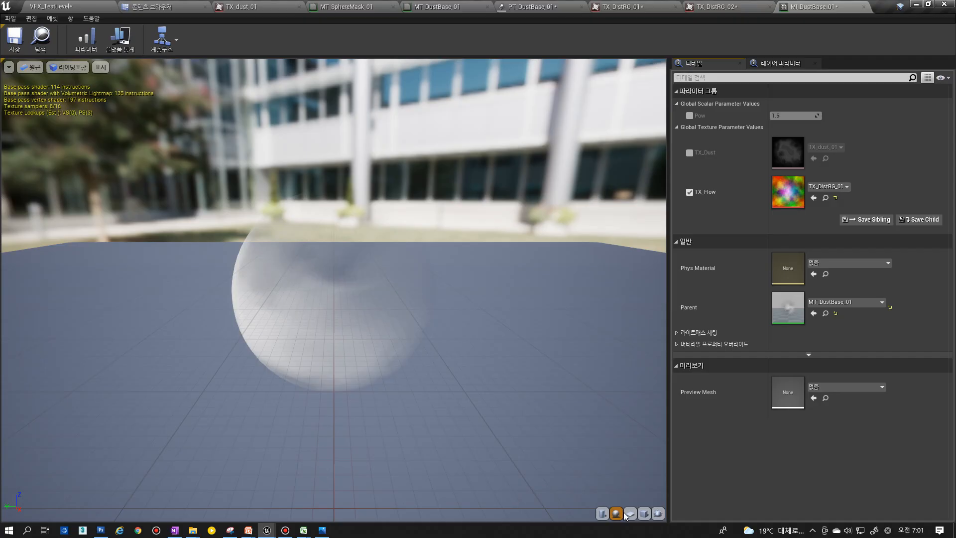
{"action": "left_click", "coordinate": [629, 514]}
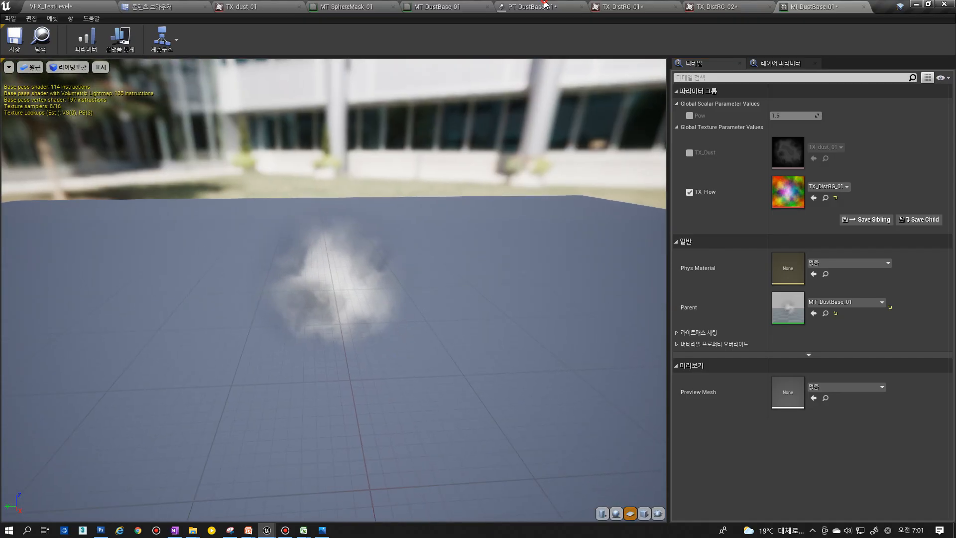
{"action": "left_click", "coordinate": [545, 4]}
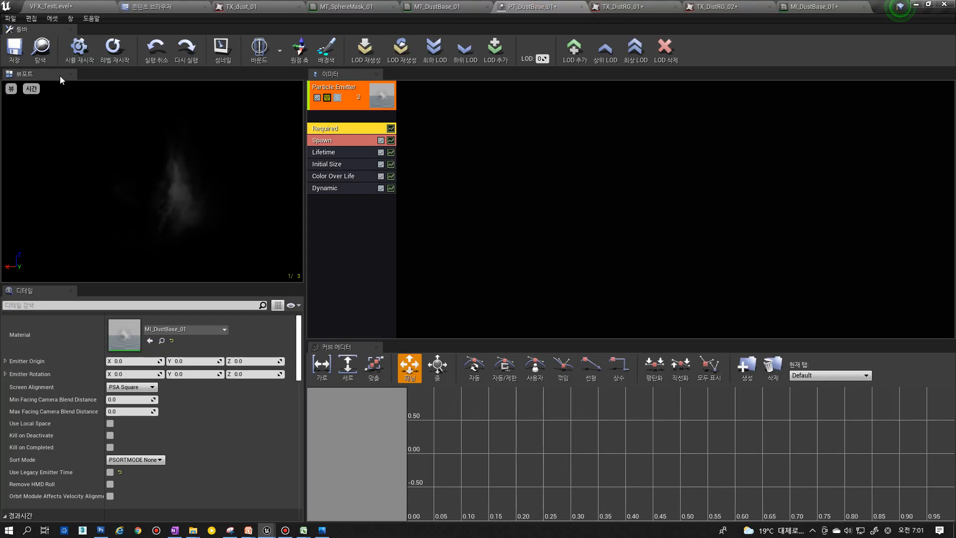
{"action": "left_click", "coordinate": [113, 48]}
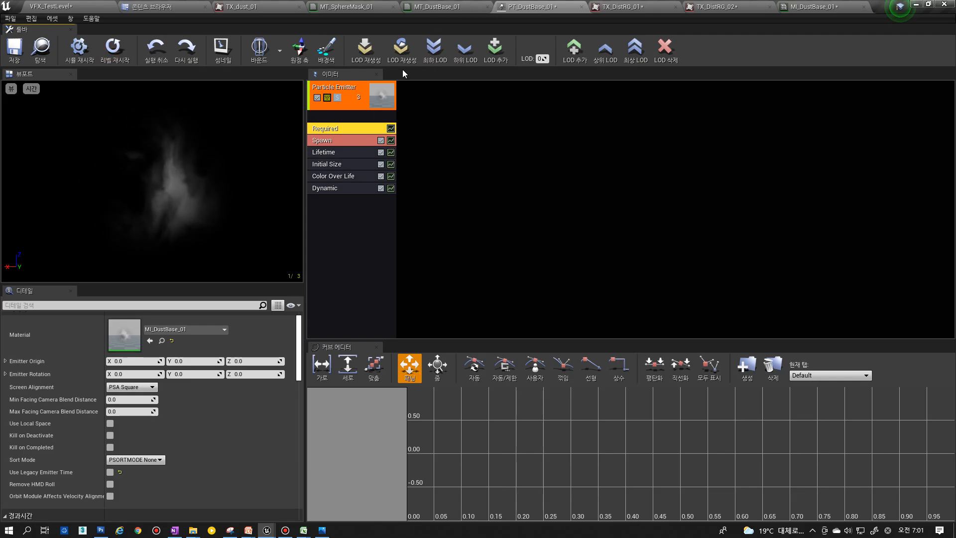
- Set TX_Flow in MI_DustBase_01 to TX_DistRG_02 and replay the PT_DustBase_01 particle to compare the distortion
{"action": "left_click", "coordinate": [808, 6]}
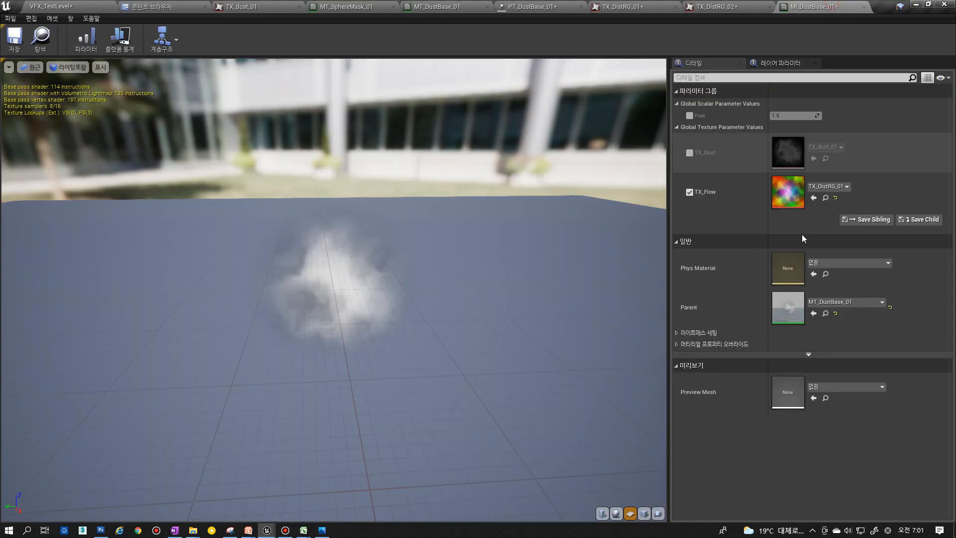
{"action": "left_click", "coordinate": [827, 187]}
{"action": "left_click", "coordinate": [843, 461]}
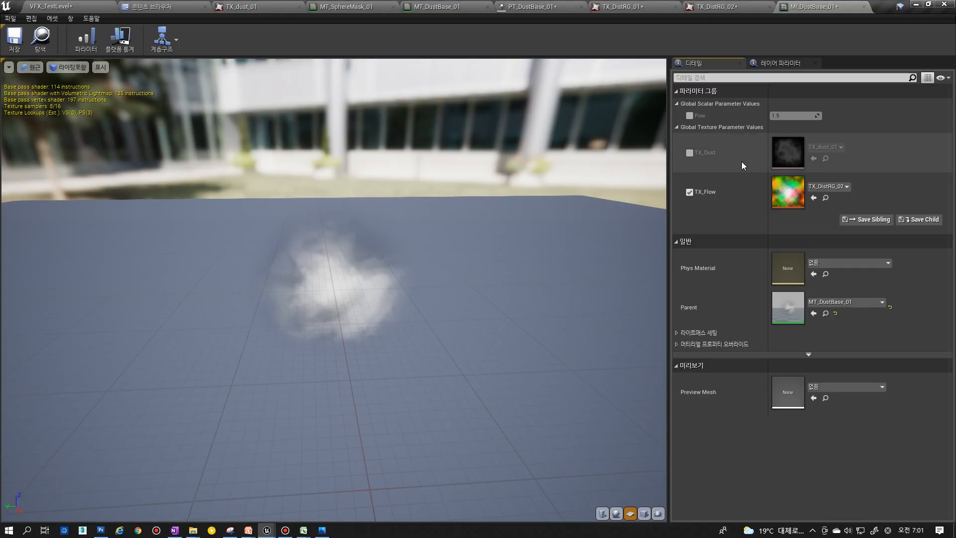
{"action": "left_click", "coordinate": [534, 7]}
{"action": "left_click", "coordinate": [113, 61]}
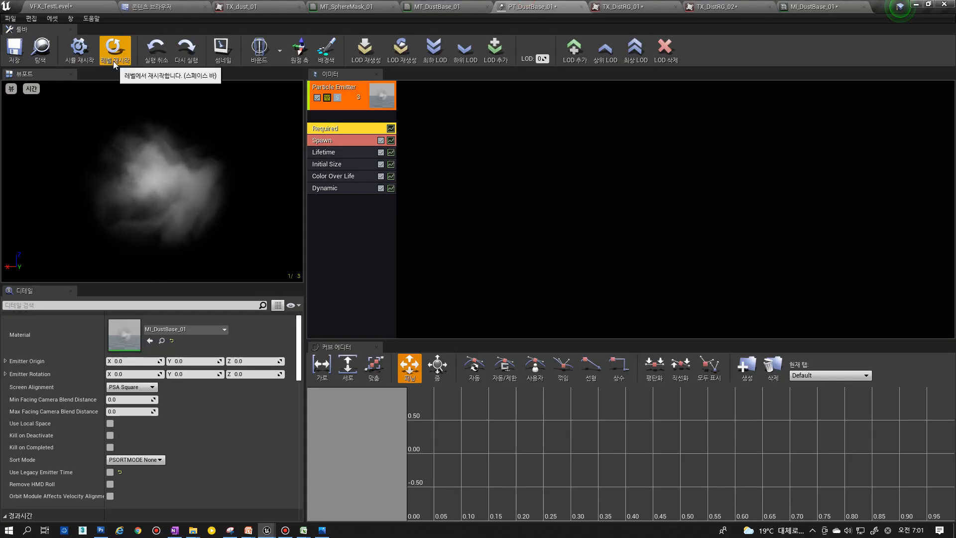
{"action": "left_click", "coordinate": [114, 58]}
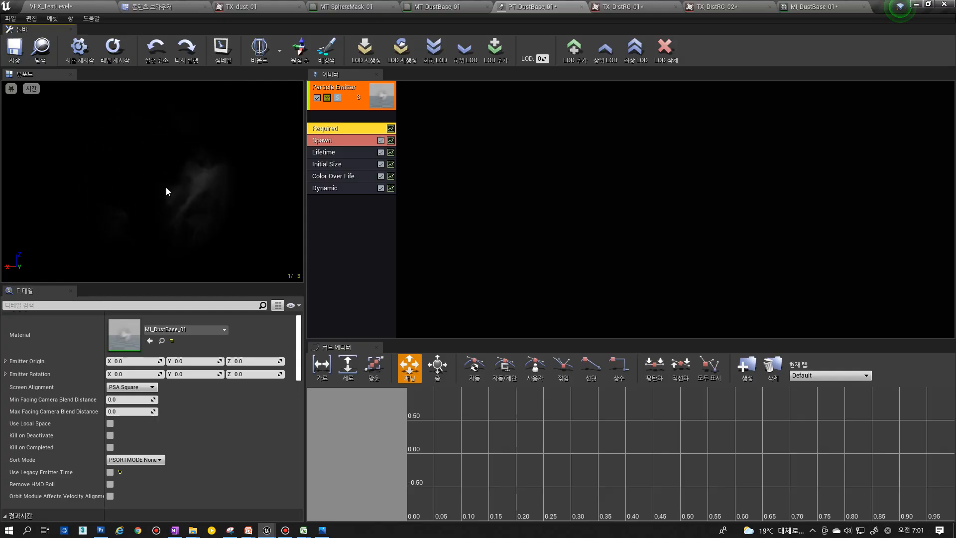
{"action": "left_click", "coordinate": [113, 50]}
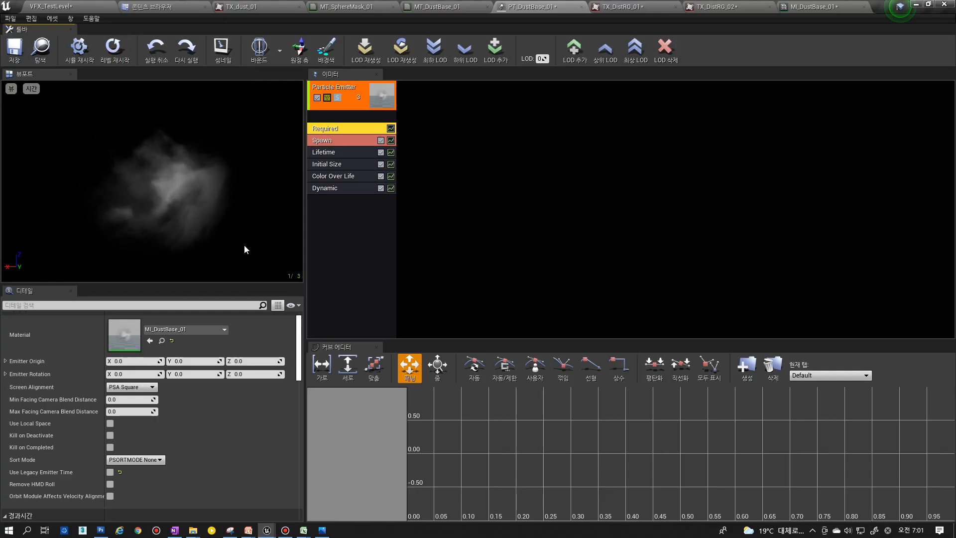
- Try an Out Val of 8 for the second point of the Dist curve in the Dynamic module
{"action": "left_click", "coordinate": [324, 187]}
{"action": "scroll", "coordinate": [162, 351], "scroll_direction": "down", "scroll_amount": 5}
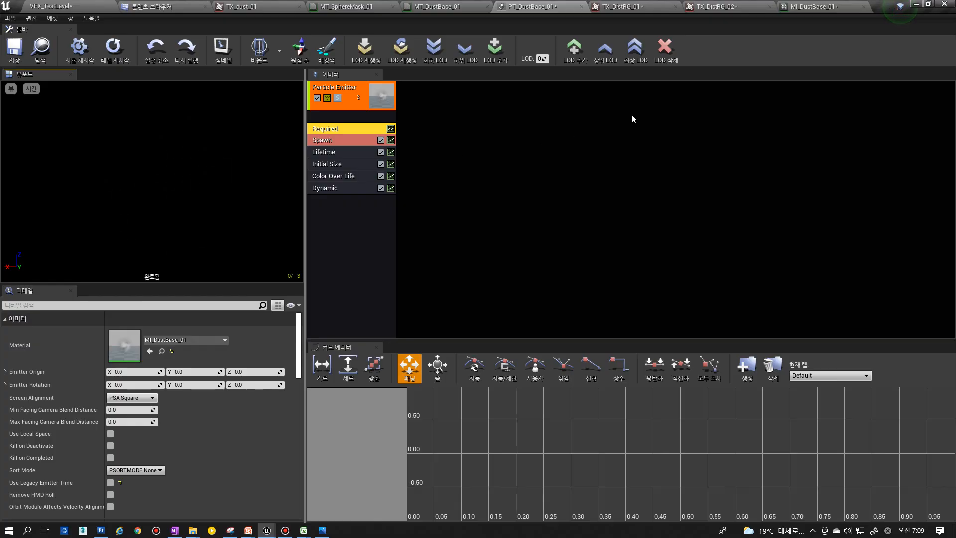
{"action": "left_click", "coordinate": [343, 188]}
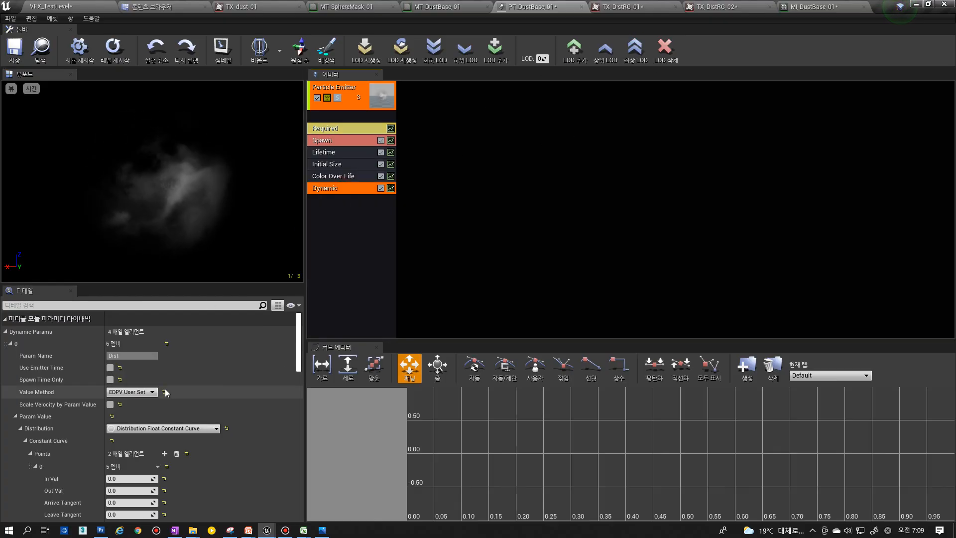
{"action": "scroll", "coordinate": [166, 393], "scroll_direction": "down", "scroll_amount": 5}
{"action": "left_click", "coordinate": [132, 437]}
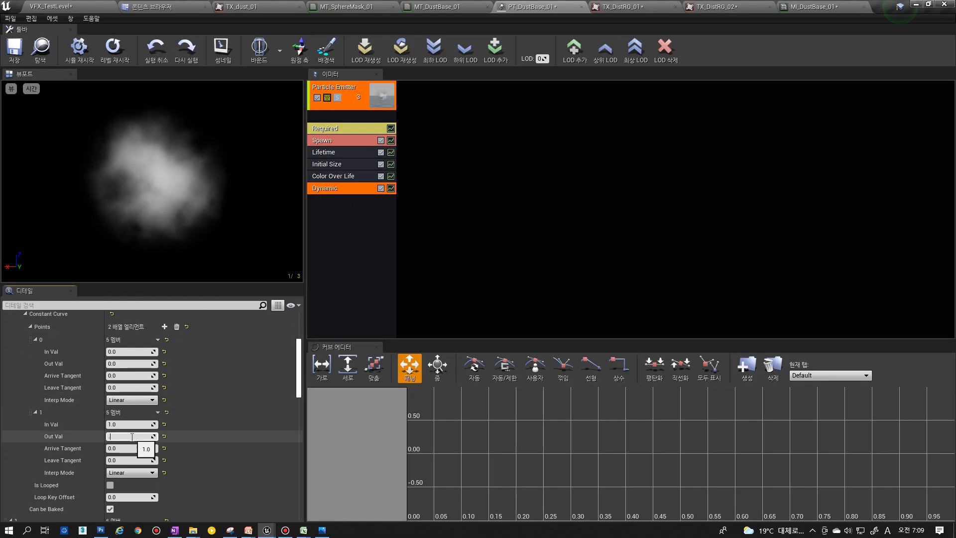
{"action": "type", "text": "8"}
{"action": "key", "text": "Return"}
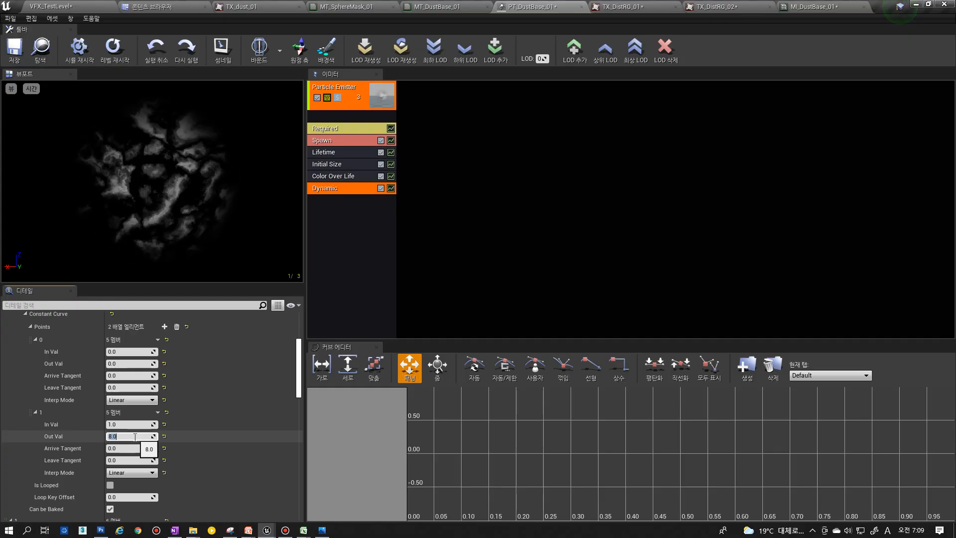
- Try Out Val 0.1 and 0.4 for the second Dist curve point and settle on 0.7
{"action": "type", "text": "0.1"}
{"action": "key", "text": "Return"}
{"action": "type", "text": ".4"}
{"action": "key", "text": "Return"}
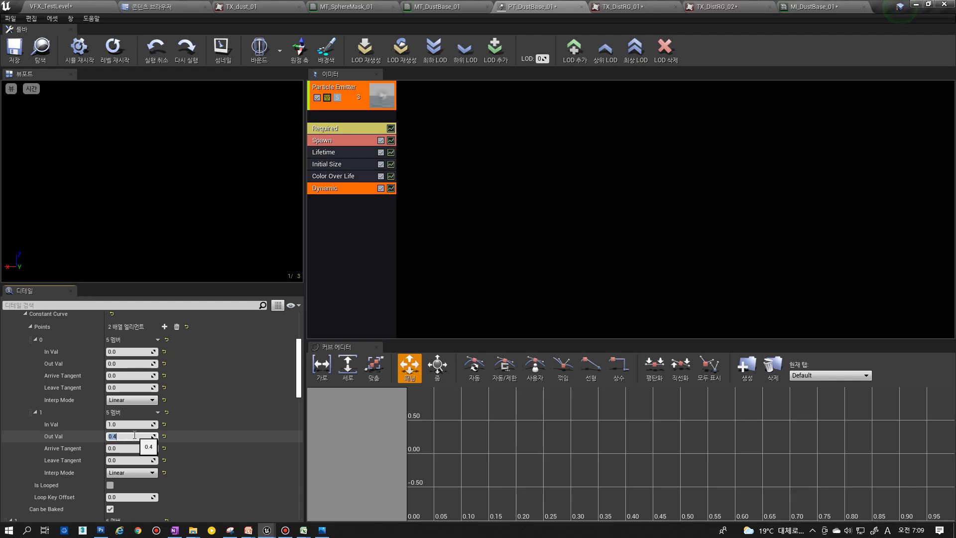
{"action": "type", "text": "7"}
{"action": "key", "text": "Return"}
- Set the Out Val of the first Dist curve point to 1.0
{"action": "type", "text": "1"}
{"action": "key", "text": "Return"}
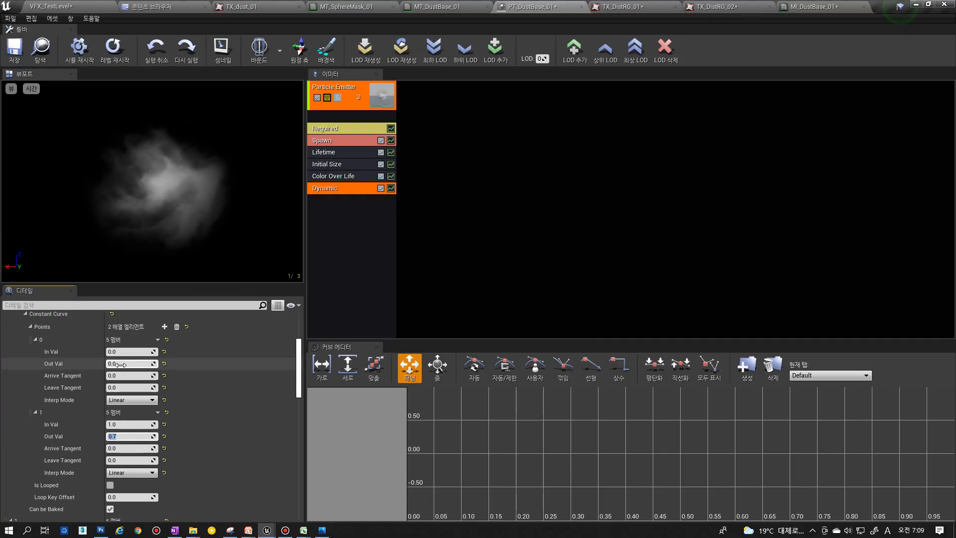
{"action": "type", "text": ".5"}
{"action": "key", "text": "Return"}
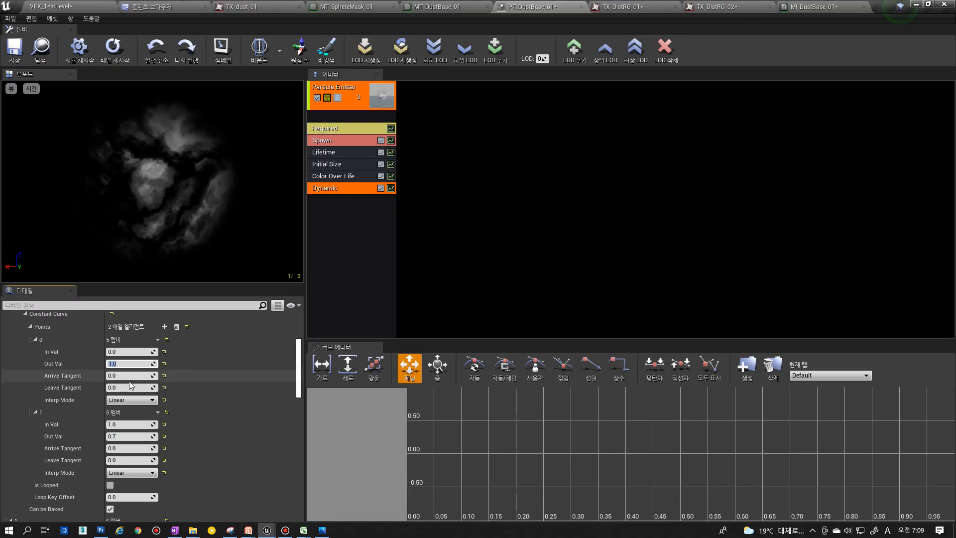
- Try an Out Val of 0 for the first point of the UV_Scale curve in the Dynamic module
{"action": "scroll", "coordinate": [129, 381], "scroll_direction": "down", "scroll_amount": 7}
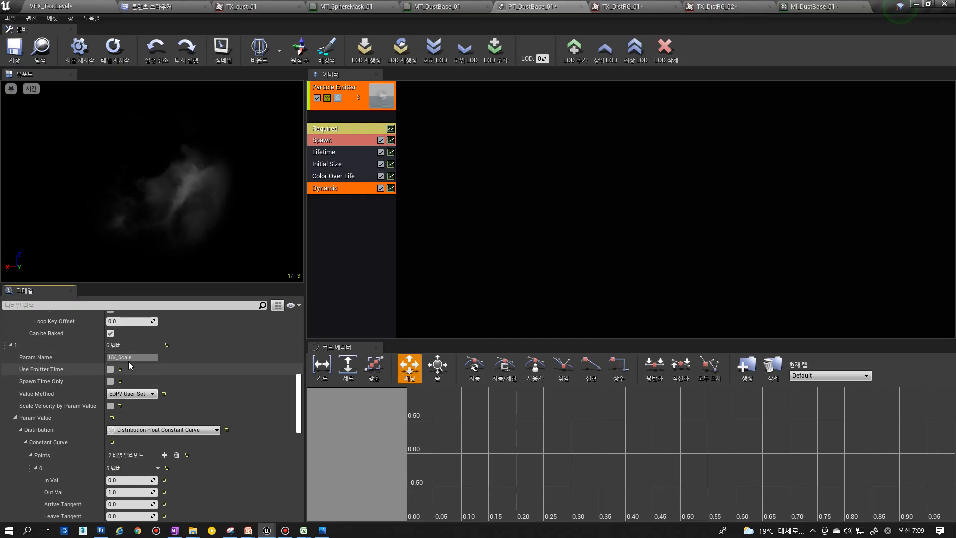
{"action": "scroll", "coordinate": [126, 413], "scroll_direction": "down", "scroll_amount": 5}
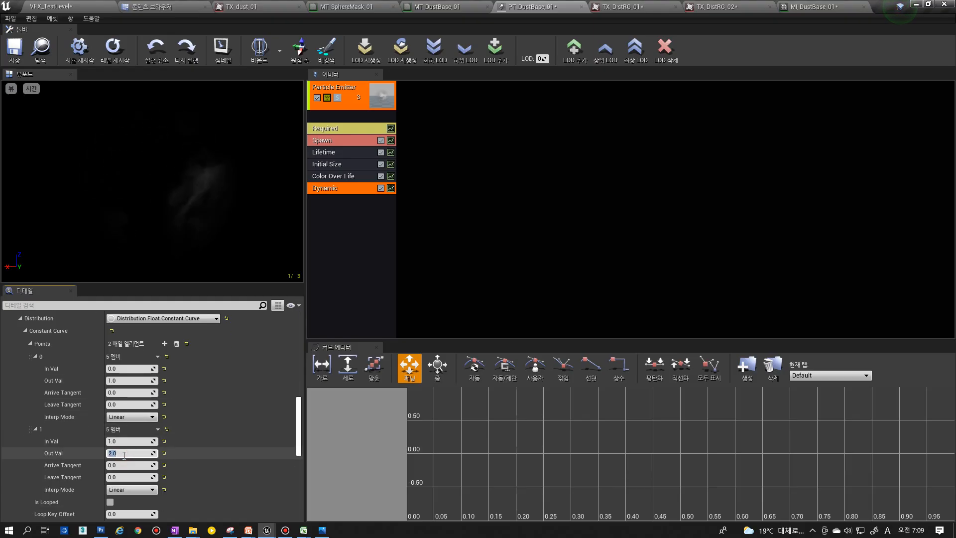
{"action": "left_click", "coordinate": [128, 380]}
{"action": "left_click", "coordinate": [124, 453]}
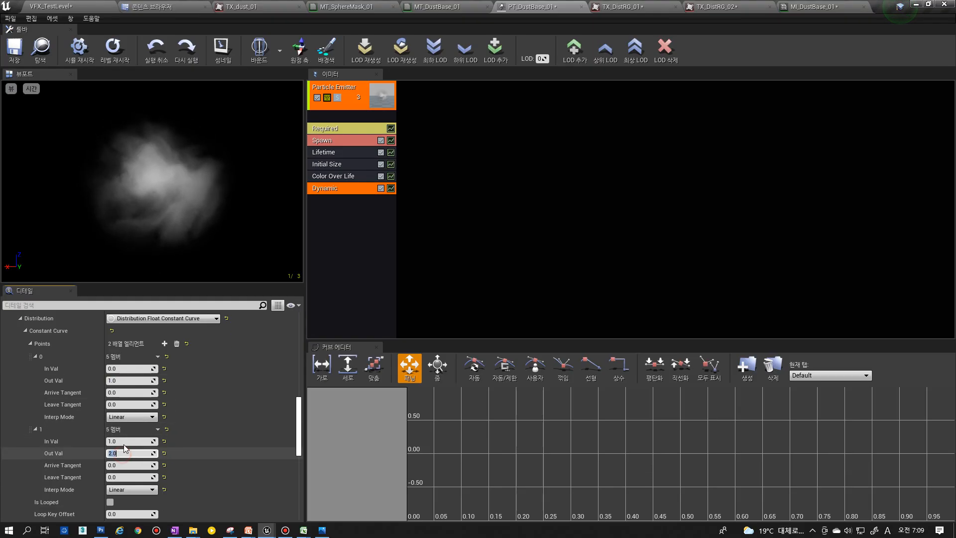
{"action": "left_click", "coordinate": [128, 380]}
{"action": "type", "text": "0"}
{"action": "key", "text": "Return"}
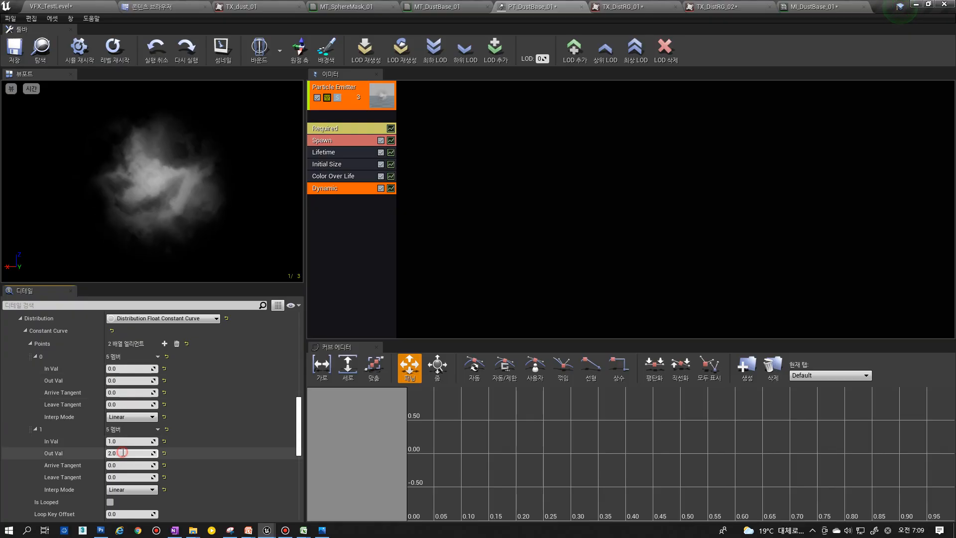
- Try Out Val 1.0 for the second UV_Scale curve point and 0.5 for the first
{"action": "type", "text": "1"}
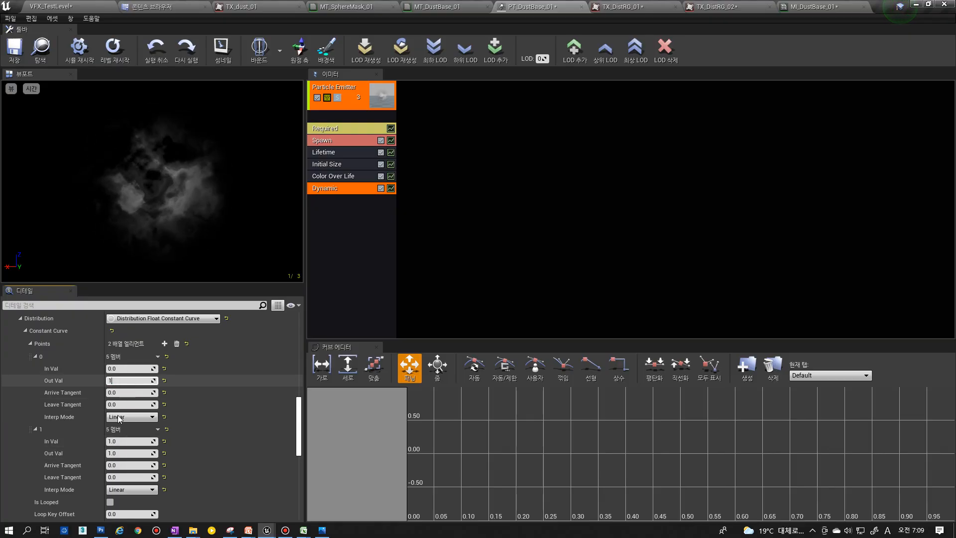
{"action": "type", "text": "0"}
{"action": "key", "text": "Return"}
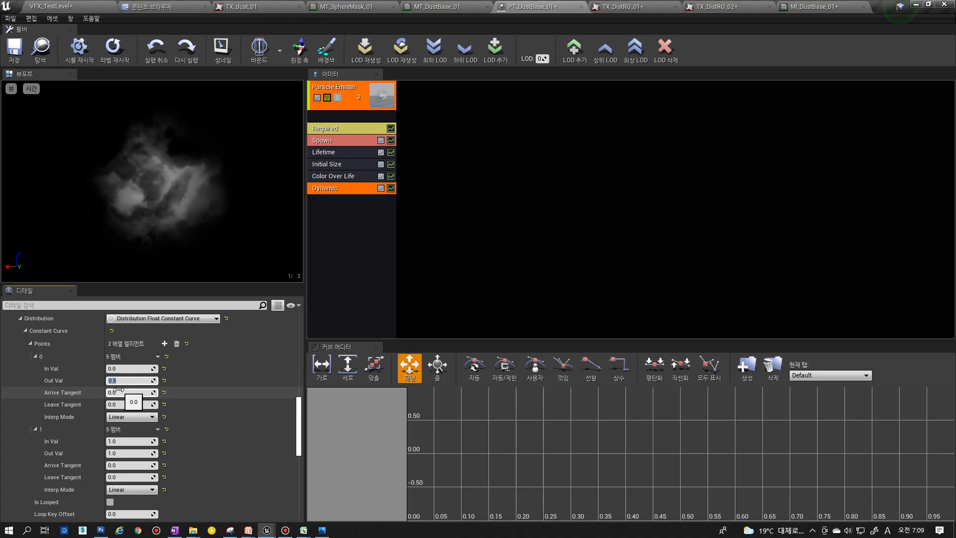
- Set the UV_Scale curve points' Out Vals to 1.0 and 2.0, and the first Dist curve point's Out Val to 0.0
{"action": "type", "text": "1"}
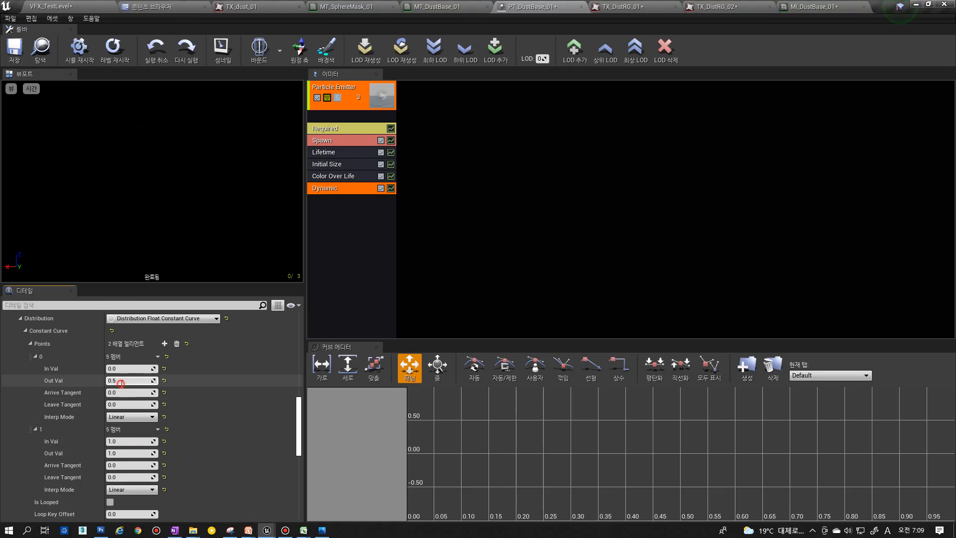
{"action": "left_click", "coordinate": [125, 452]}
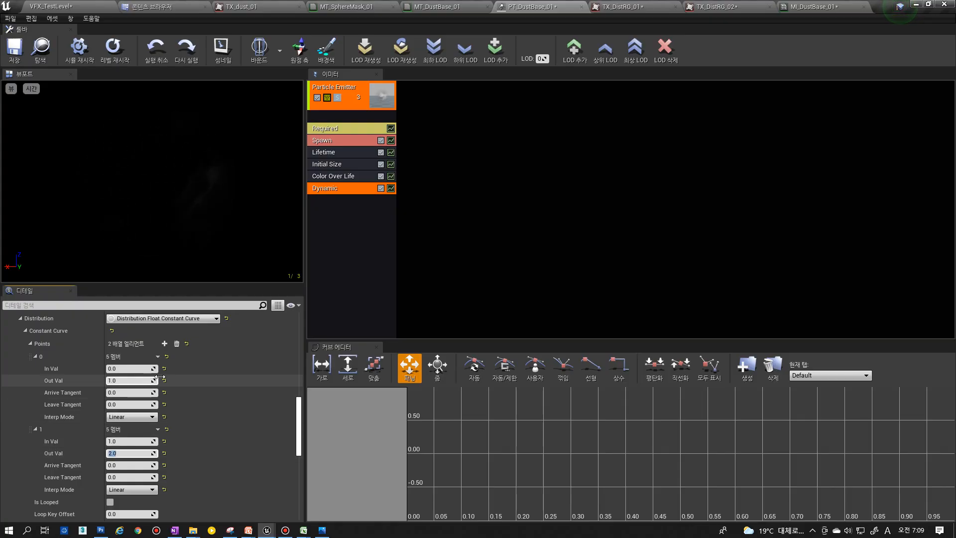
{"action": "scroll", "coordinate": [114, 334], "scroll_direction": "up", "scroll_amount": 5}
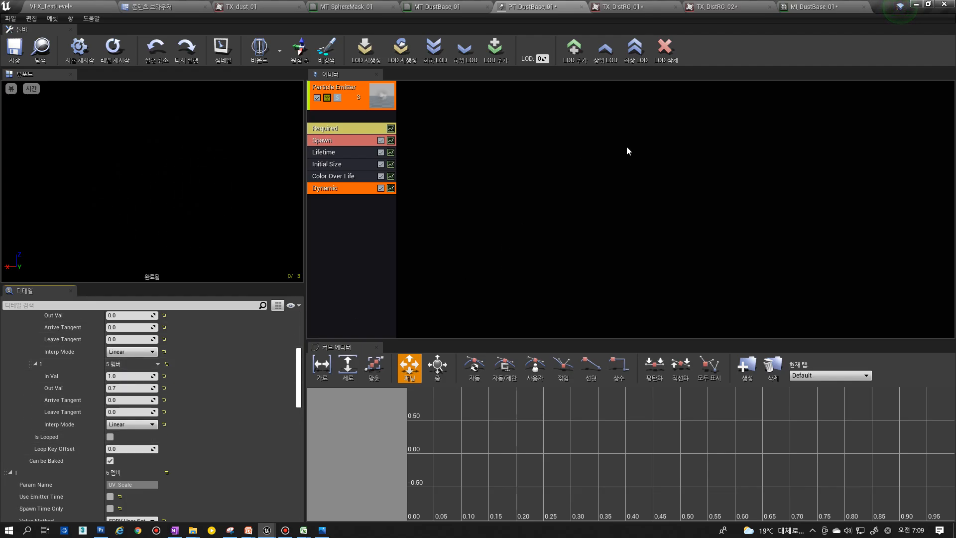
- In MT_DustBase_01, connect the Add output to TX_Dust's UVs, save the material and check the result on the PT_DustBase_01 particle
{"action": "left_click", "coordinate": [451, 11]}
{"action": "scroll", "coordinate": [535, 233], "scroll_direction": "up", "scroll_amount": 5}
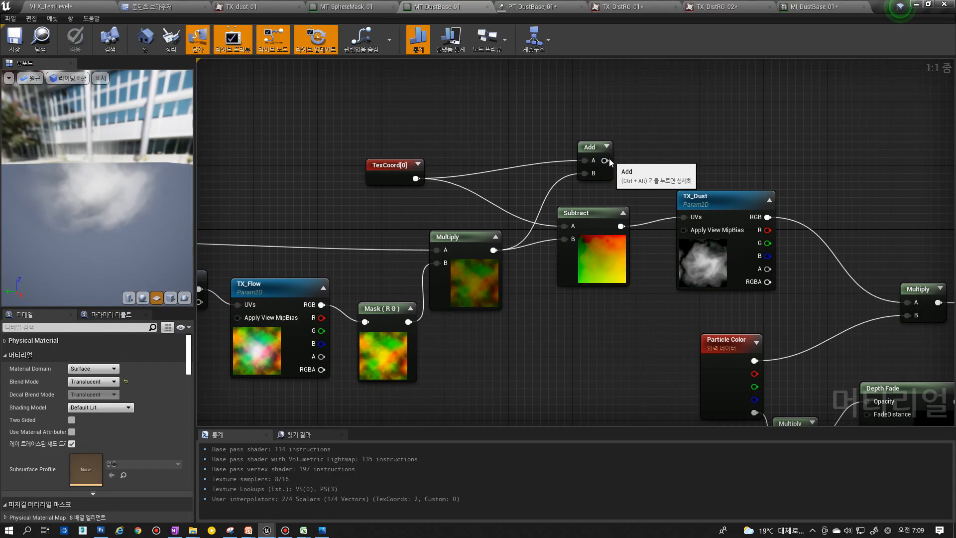
{"action": "left_click_drag", "start_coordinate": [605, 160], "coordinate": [685, 218]}
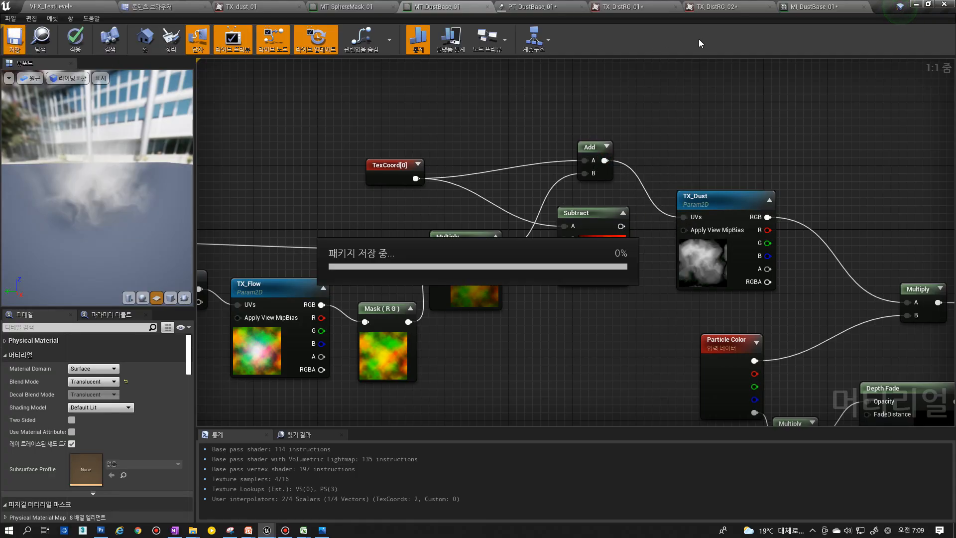
{"action": "left_click", "coordinate": [532, 6]}
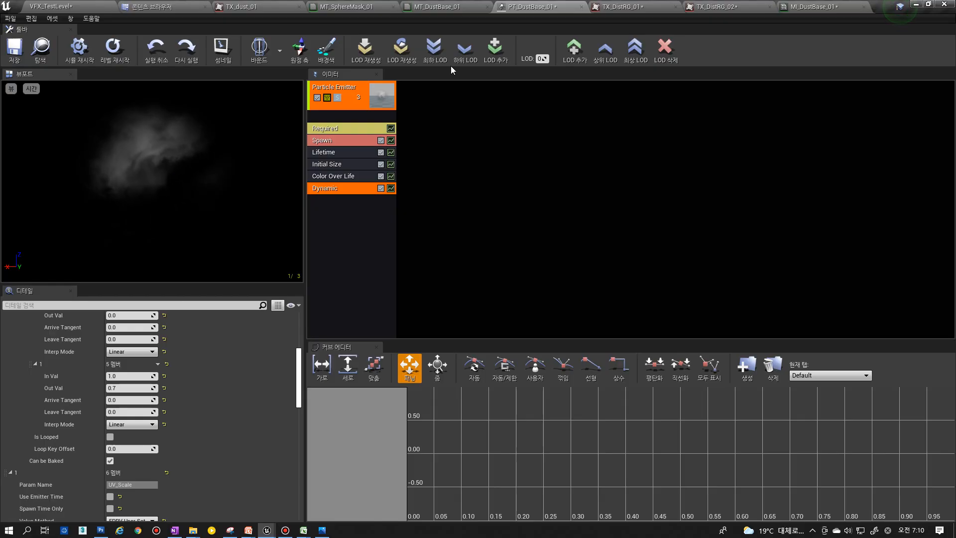
- Reconnect the Subtract output to TX_Dust's UVs in MT_DustBase_01, save the material and return to the PT_DustBase_01 particle
{"action": "left_click", "coordinate": [445, 7]}
{"action": "left_click_drag", "start_coordinate": [621, 226], "coordinate": [684, 217]}
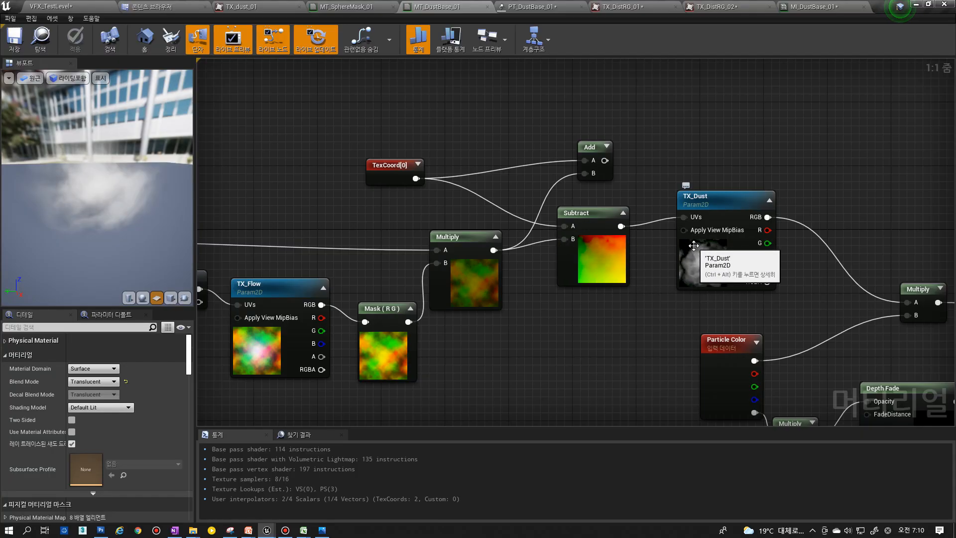
{"action": "left_click", "coordinate": [531, 6]}
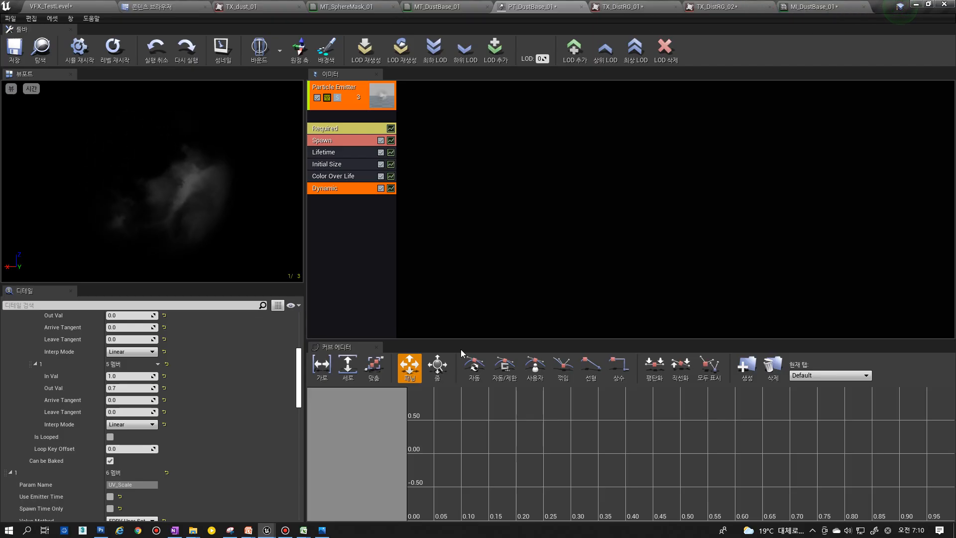
- Switch to Photoshop and examine the Red, Green and Blue channels of the distortion texture by toggling their visibility
{"action": "left_click", "coordinate": [101, 530]}
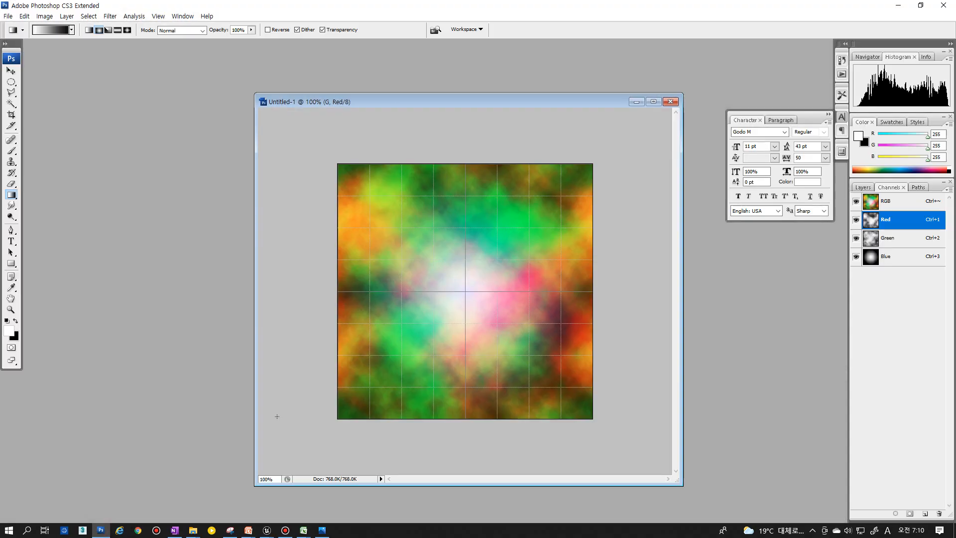
{"action": "left_click", "coordinate": [901, 235]}
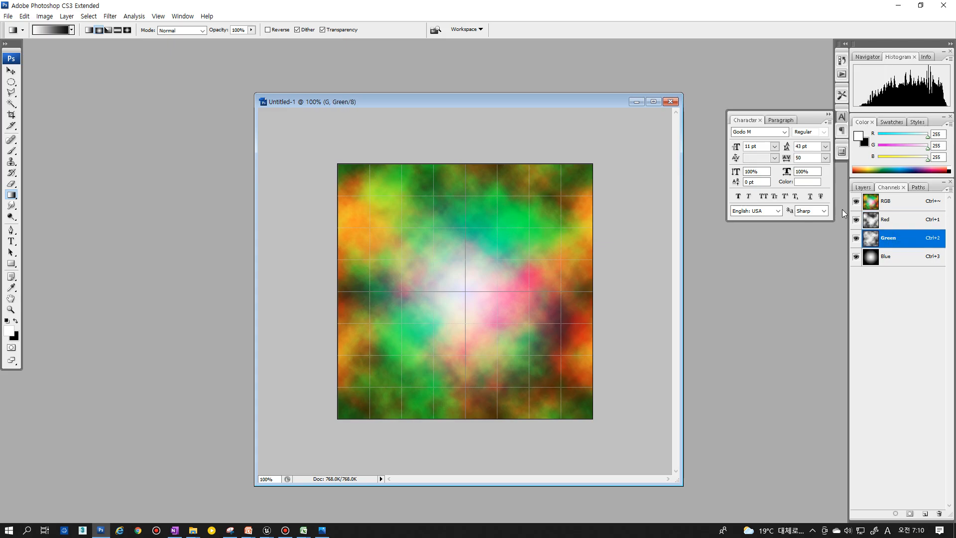
{"action": "left_click_drag", "start_coordinate": [506, 104], "coordinate": [497, 96]}
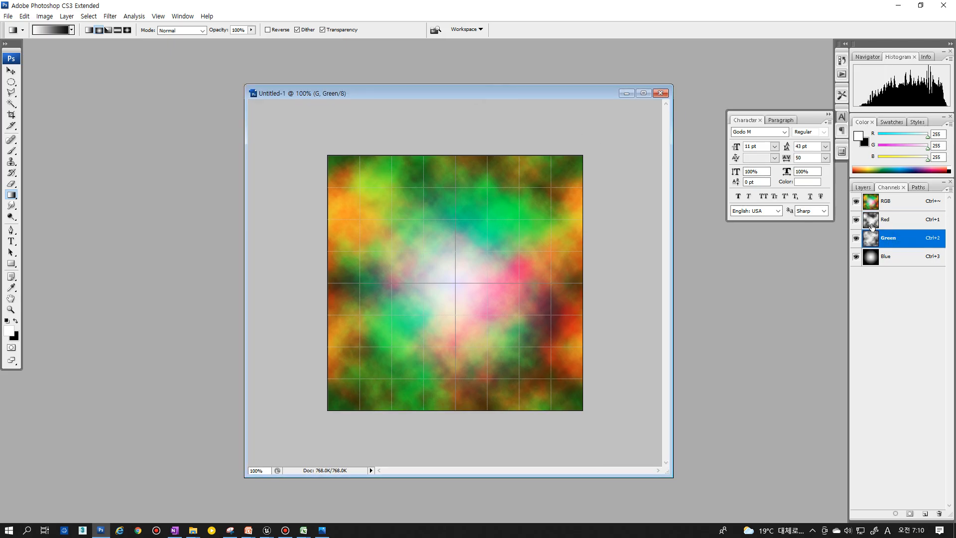
{"action": "left_click", "coordinate": [877, 224]}
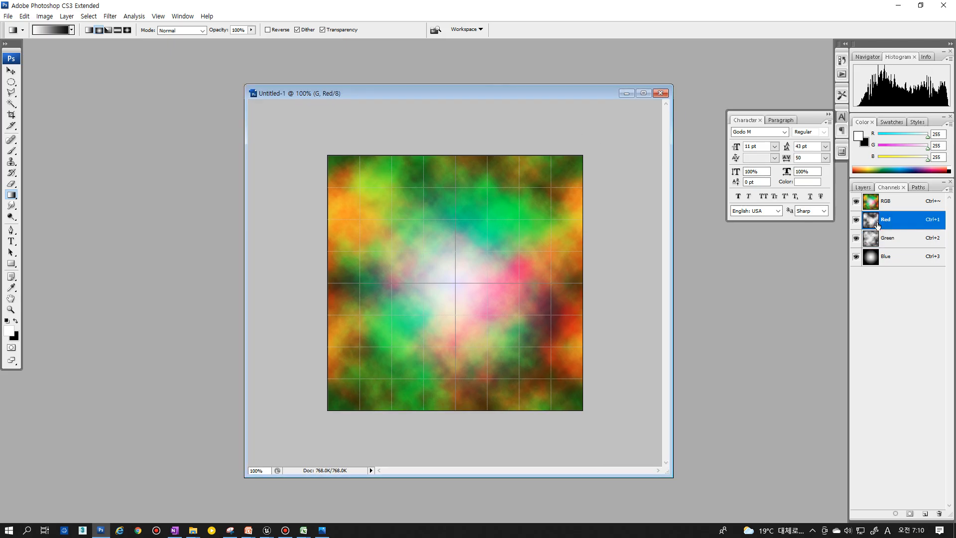
{"action": "left_click", "coordinate": [856, 239]}
{"action": "left_click", "coordinate": [855, 222]}
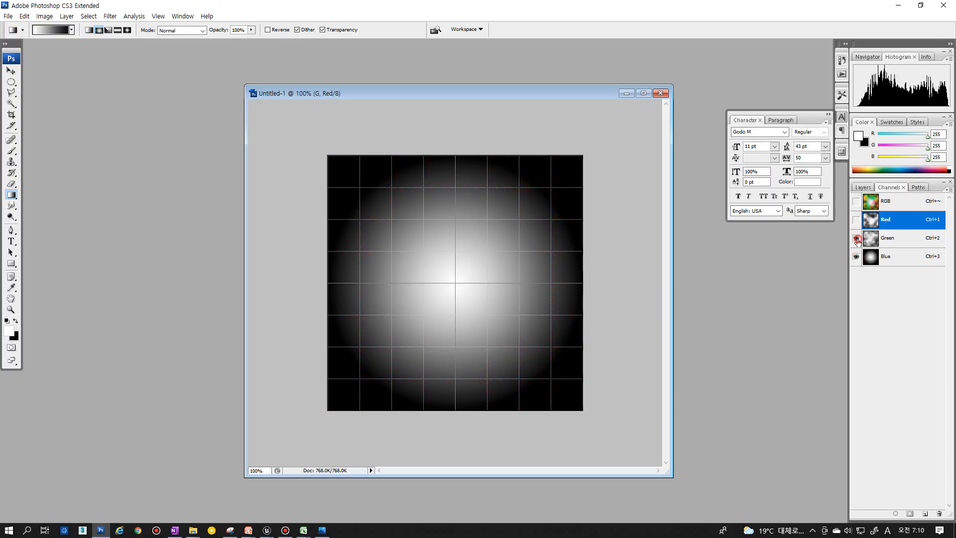
{"action": "left_click", "coordinate": [855, 238]}
{"action": "left_click", "coordinate": [856, 202]}
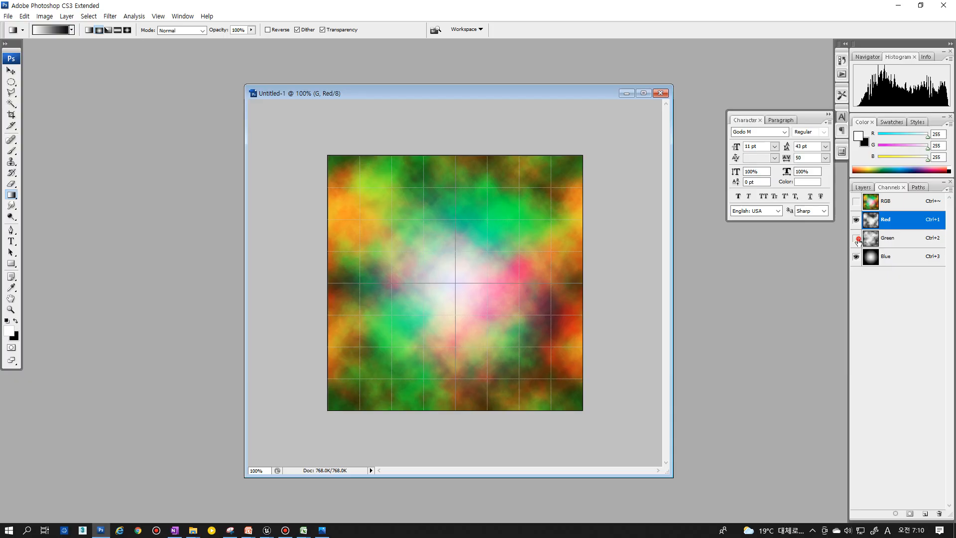
- Isolate the distortion texture's Red channel and fill it with the Clouds render filter
{"action": "left_click", "coordinate": [881, 222]}
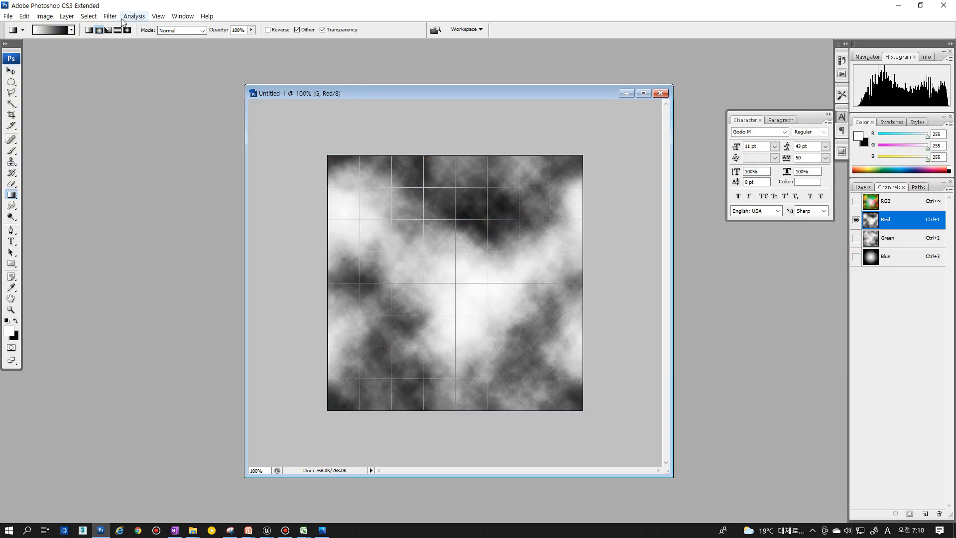
{"action": "left_click", "coordinate": [106, 16]}
{"action": "mouse_move", "coordinate": [221, 118]}
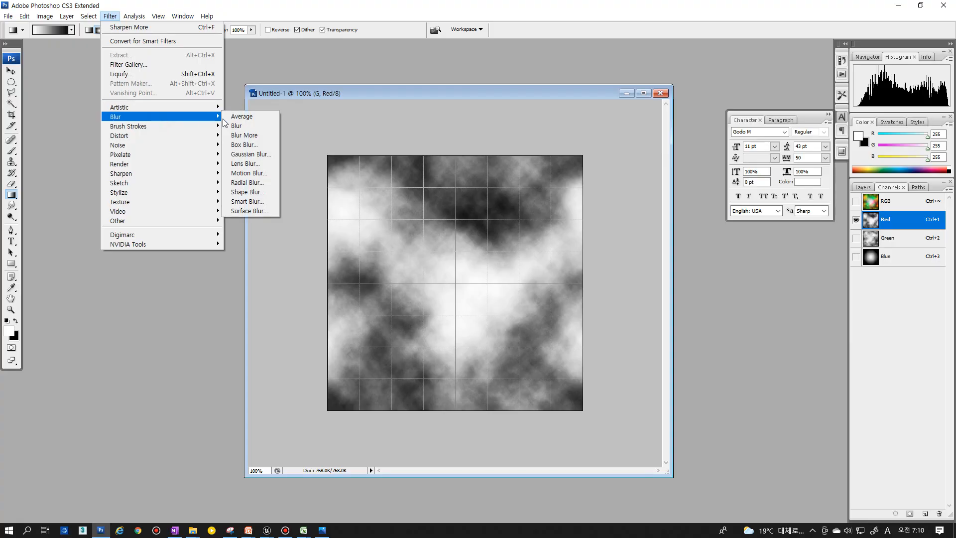
{"action": "left_click", "coordinate": [332, 303]}
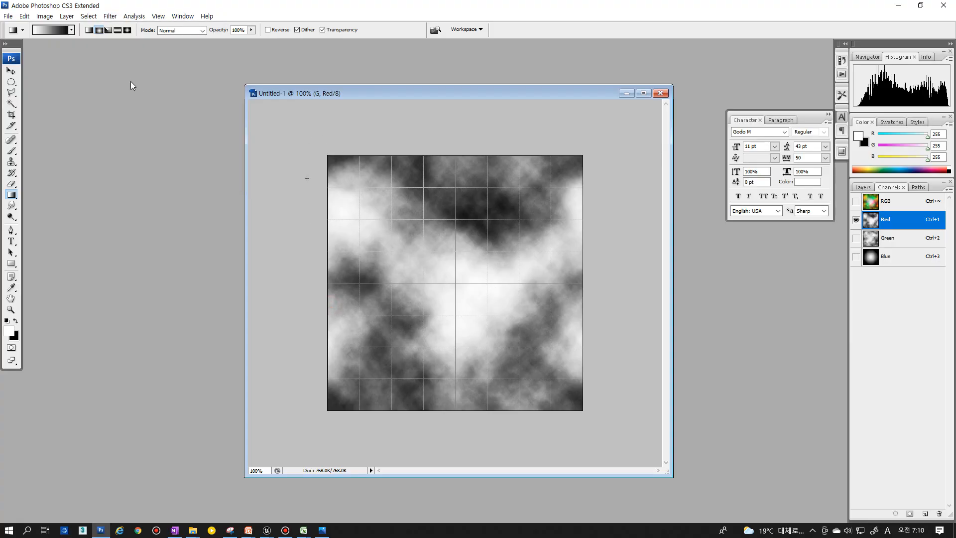
{"action": "left_click", "coordinate": [109, 16]}
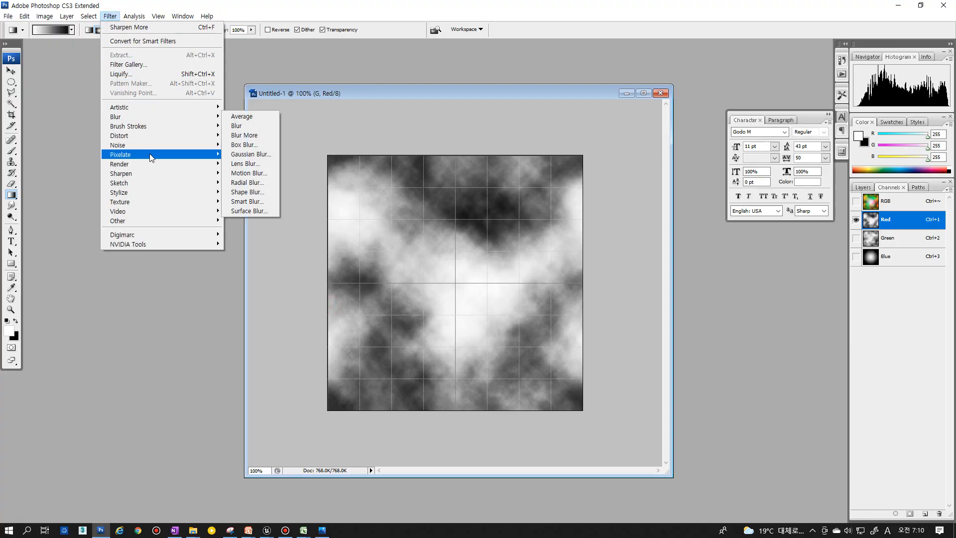
{"action": "mouse_move", "coordinate": [150, 163]}
{"action": "left_click", "coordinate": [241, 164]}
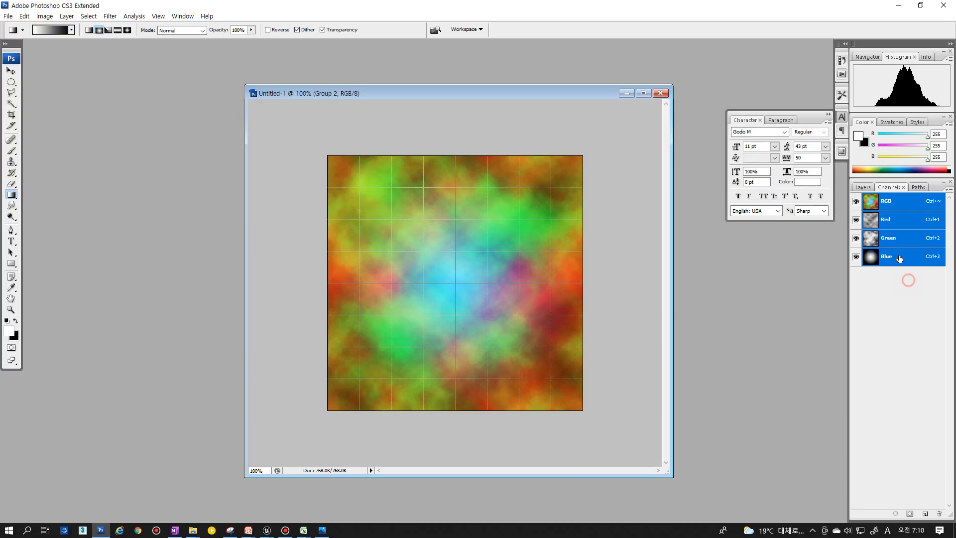
- Select the Red channel alone and reapply the Clouds filter to get a different pattern
{"action": "left_click", "coordinate": [891, 225]}
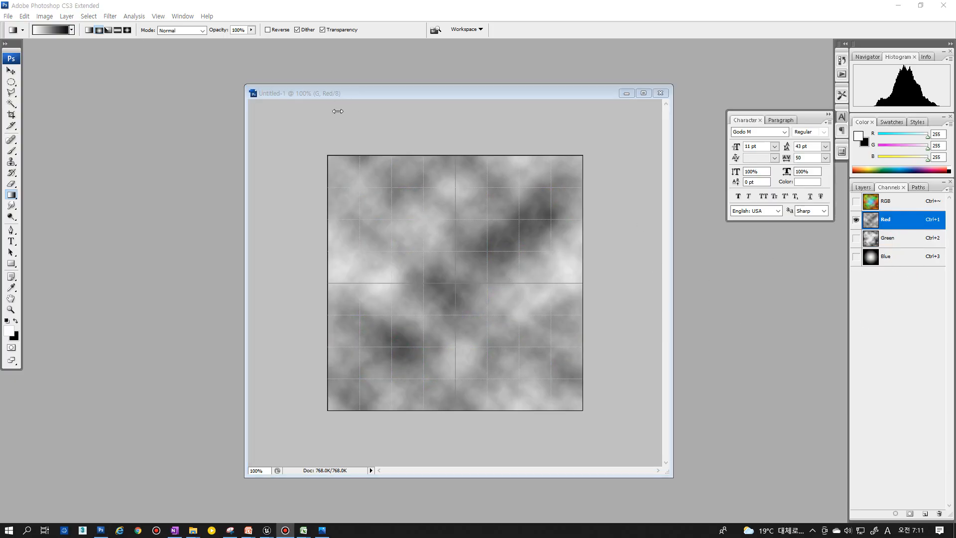
{"action": "left_click_drag", "start_coordinate": [380, 94], "coordinate": [356, 91]}
{"action": "key", "text": "ctrl+f"}
{"action": "key", "text": "ctrl+f"}
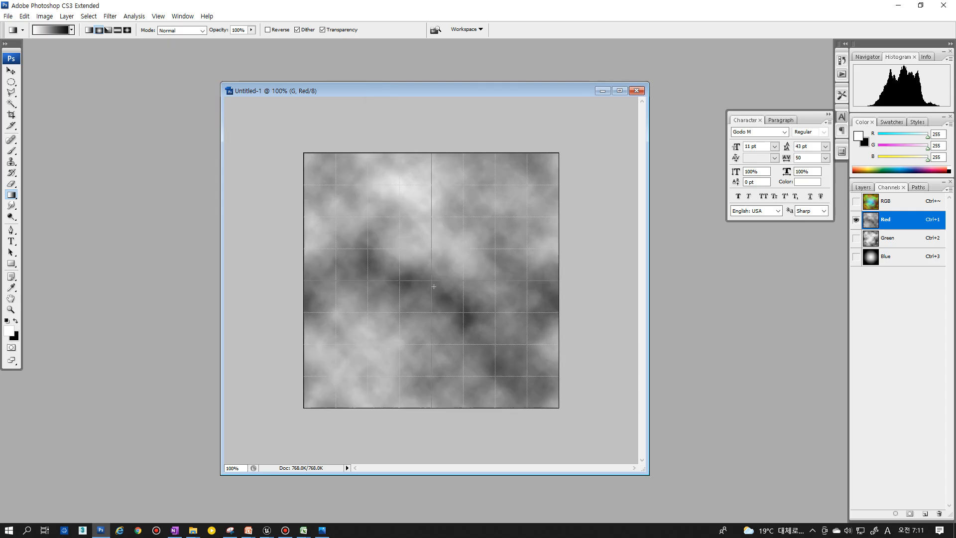
- Apply a Brightness/Contrast adjustment to the Red channel with Brightness 20 and Contrast +100
{"action": "left_click", "coordinate": [67, 16]}
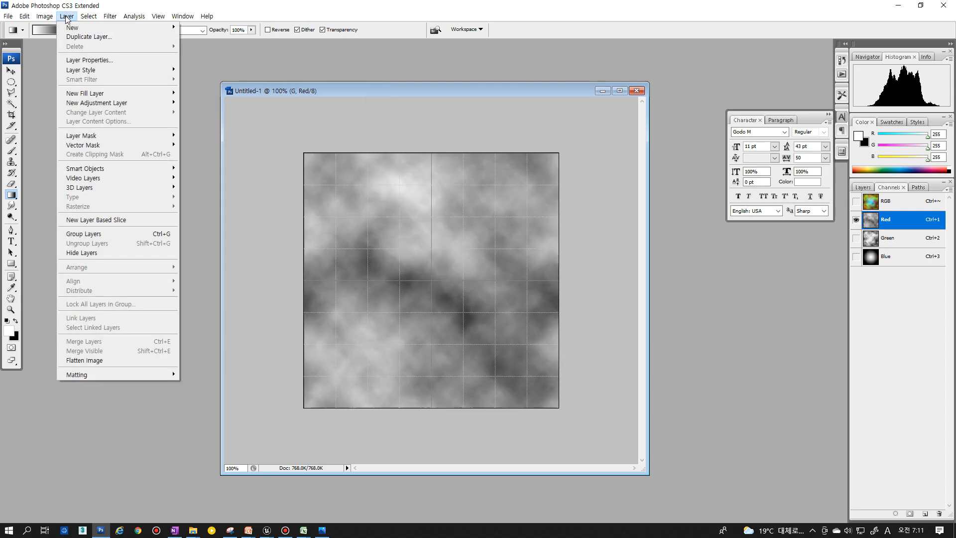
{"action": "mouse_move", "coordinate": [44, 16]}
{"action": "mouse_move", "coordinate": [55, 42]}
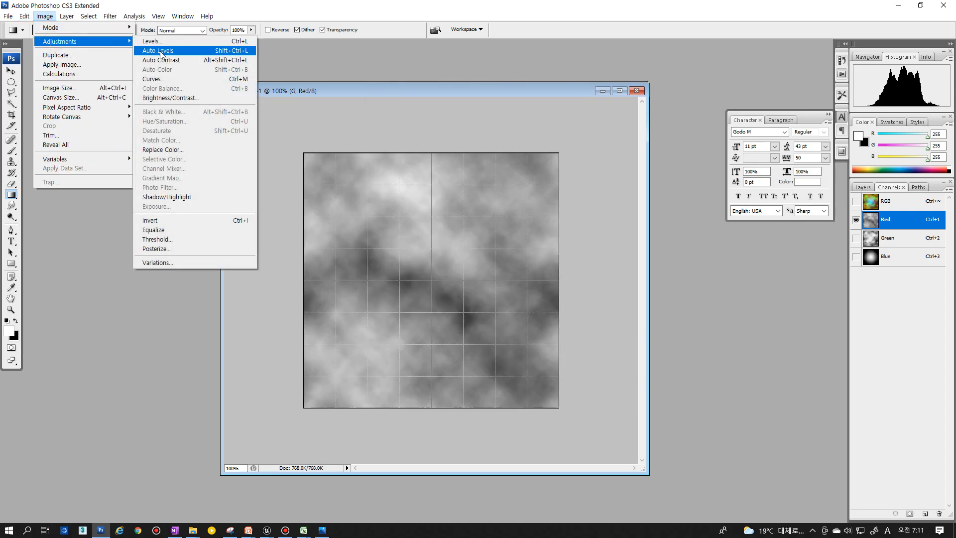
{"action": "left_click", "coordinate": [152, 98]}
{"action": "left_click_drag", "start_coordinate": [176, 275], "coordinate": [262, 275]}
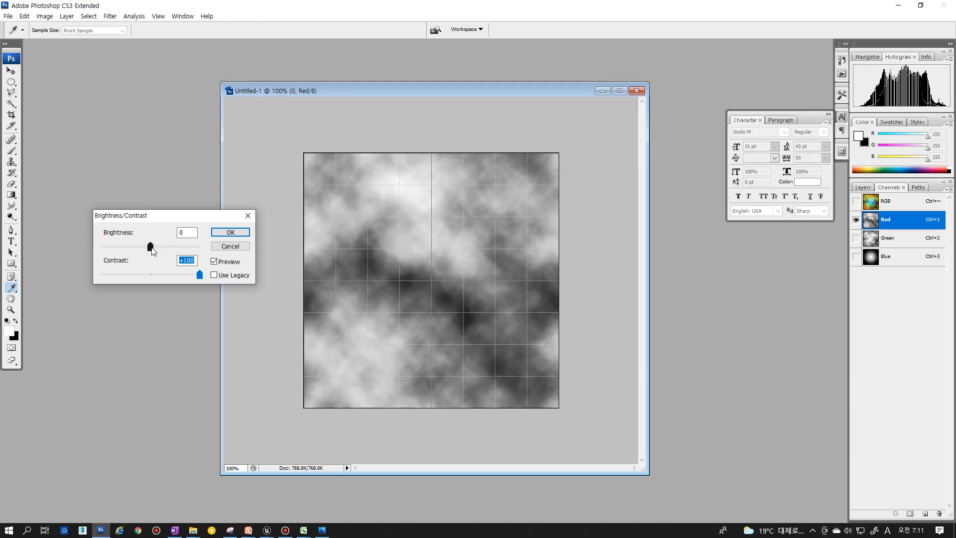
{"action": "left_click_drag", "start_coordinate": [152, 251], "coordinate": [158, 251]}
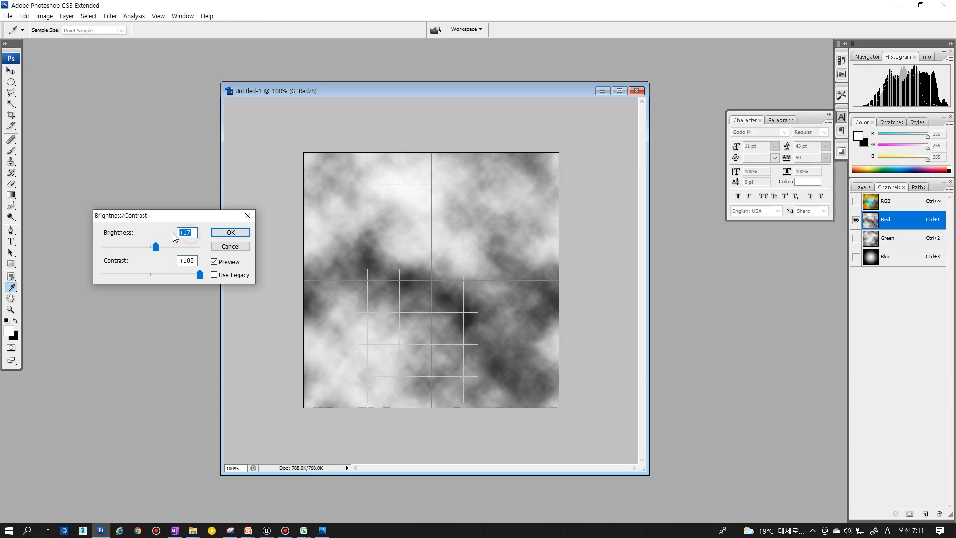
{"action": "type", "text": "20"}
{"action": "left_click", "coordinate": [230, 232]}
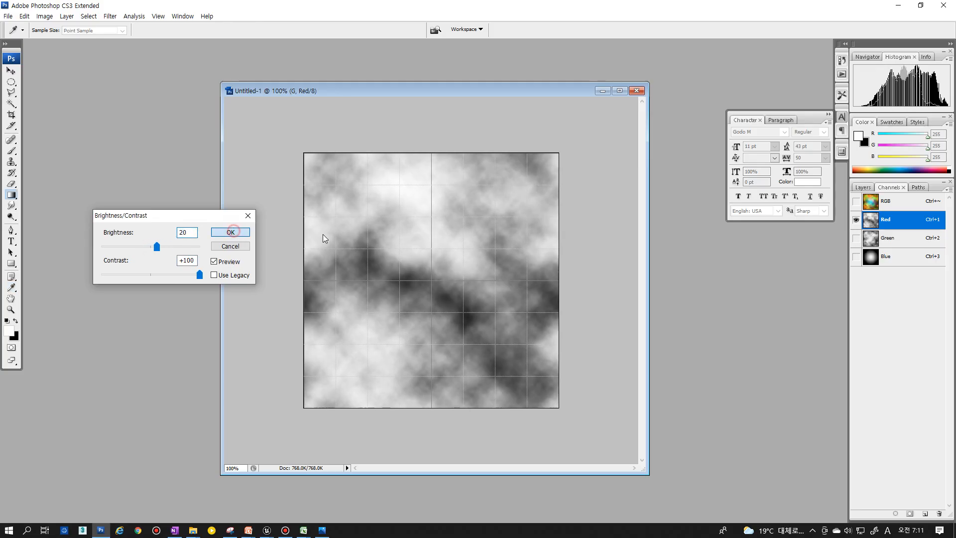
- Select the Green channel alone and fill it with the Clouds render filter, reapplying the filter several times for a different pattern
{"action": "left_click", "coordinate": [856, 238]}
{"action": "left_click", "coordinate": [885, 241]}
{"action": "left_click", "coordinate": [870, 240]}
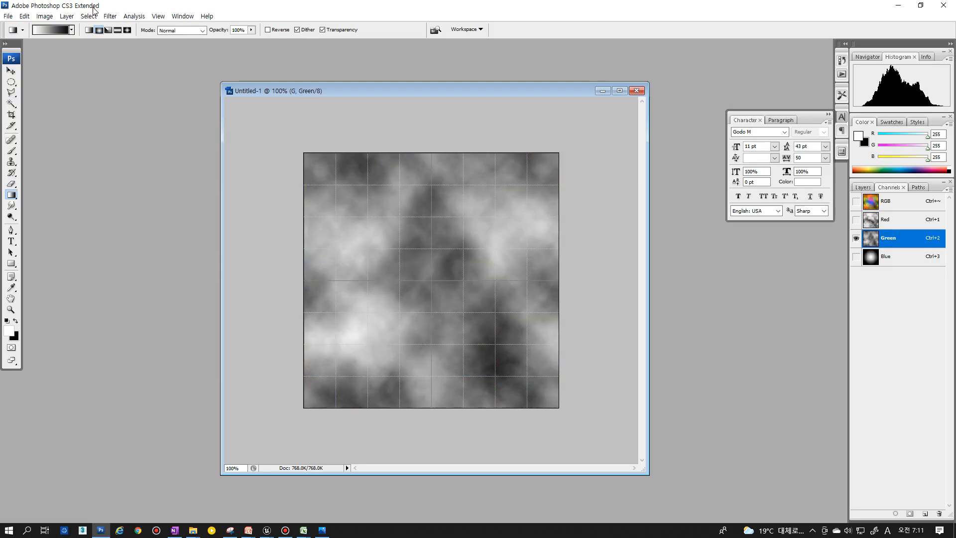
{"action": "left_click", "coordinate": [110, 17]}
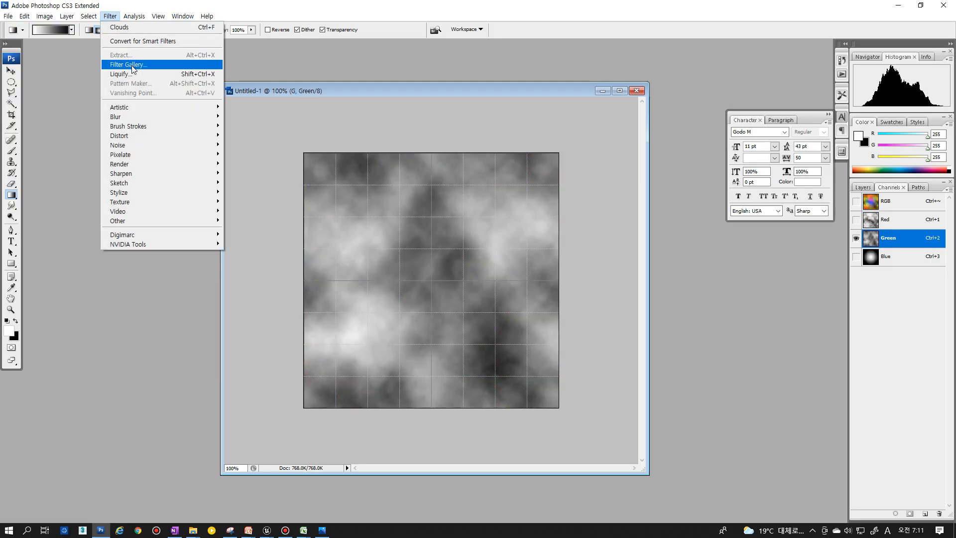
{"action": "mouse_move", "coordinate": [140, 115]}
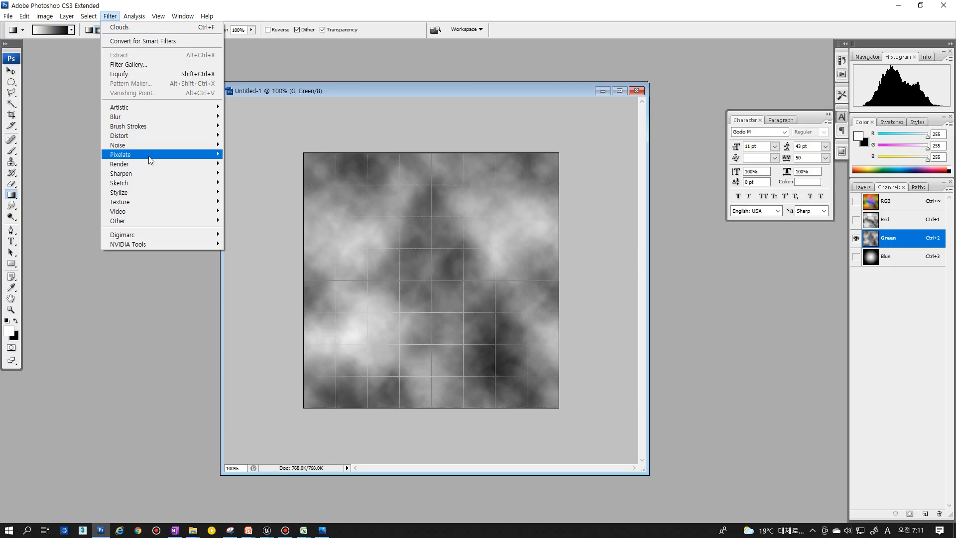
{"action": "mouse_move", "coordinate": [188, 164]}
{"action": "left_click", "coordinate": [241, 163]}
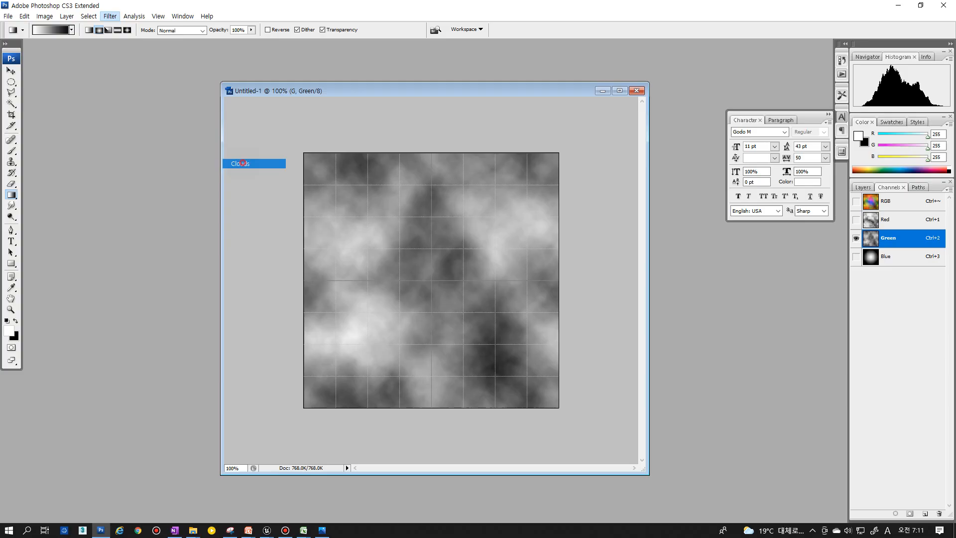
{"action": "key", "text": "ctrl+f"}
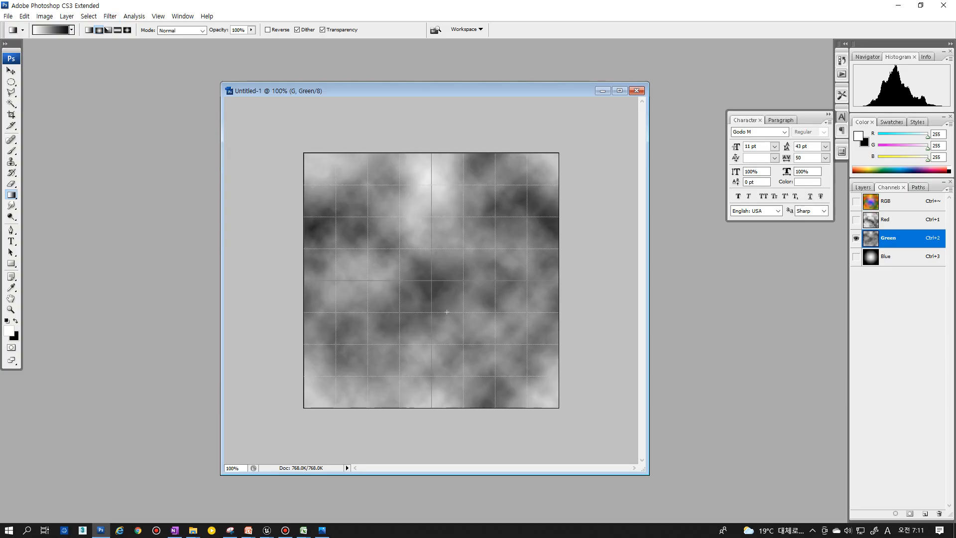
{"action": "key", "text": "ctrl+f"}
{"action": "key", "text": "ctrl+f"}
{"action": "key", "text": "ctrl+f"}
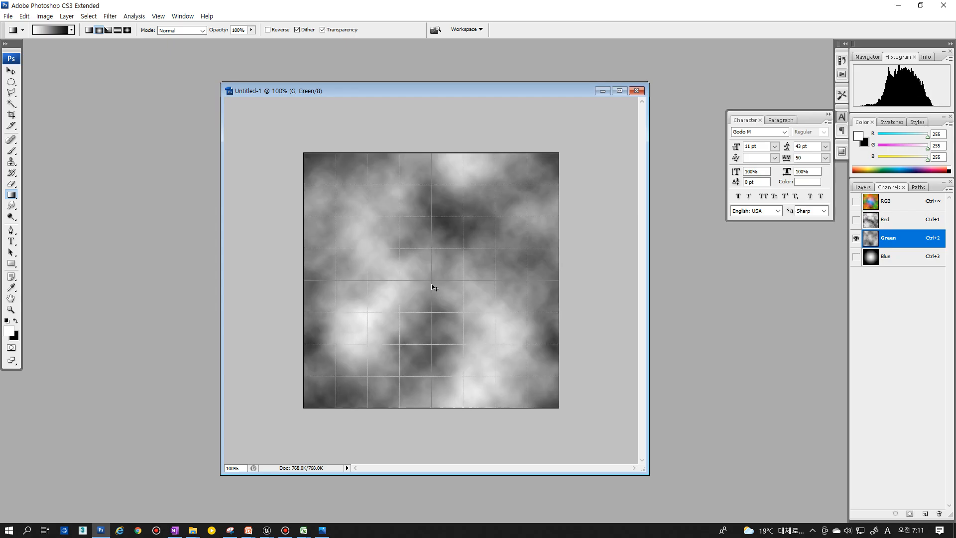
- Apply a Brightness/Contrast adjustment to the Green channel with Brightness 20 and Contrast +100
{"action": "left_click", "coordinate": [44, 16]}
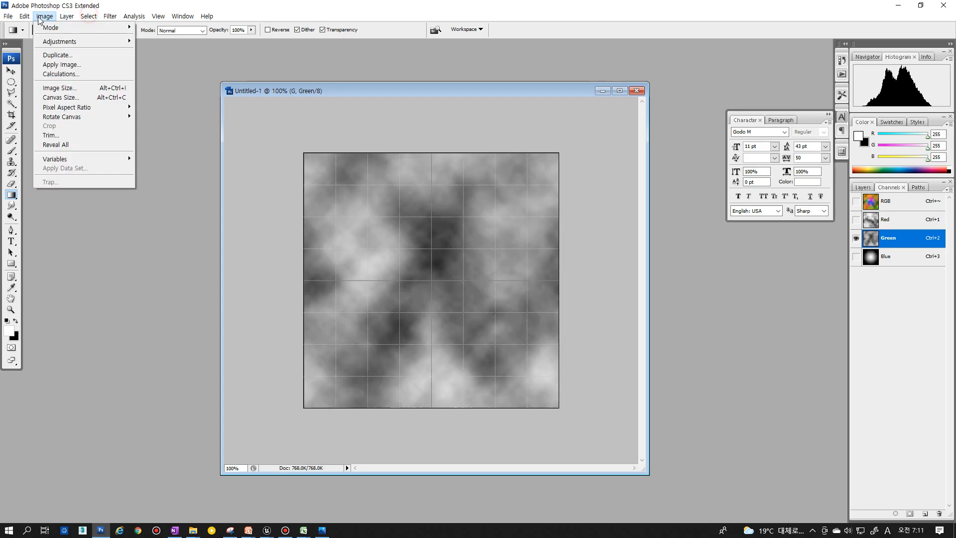
{"action": "mouse_move", "coordinate": [55, 42]}
{"action": "left_click", "coordinate": [219, 100]}
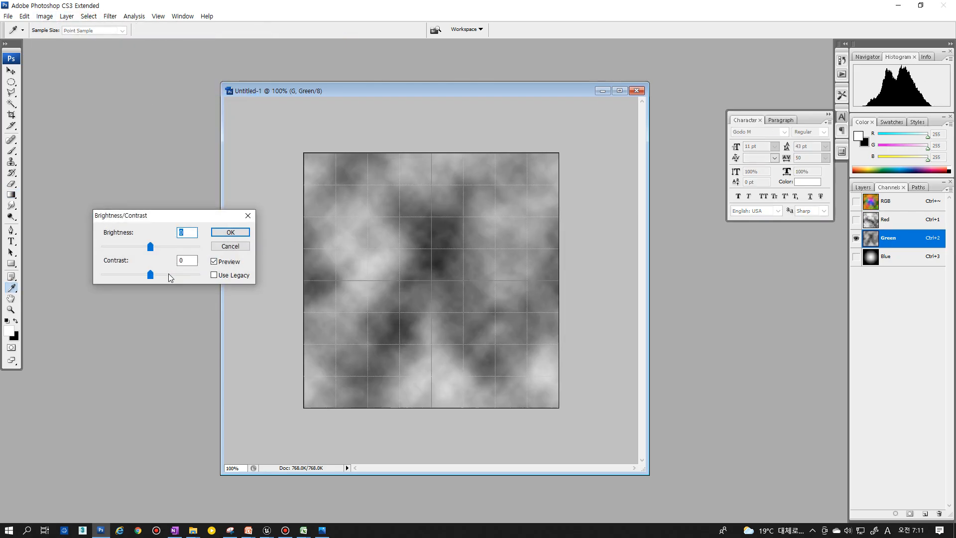
{"action": "left_click_drag", "start_coordinate": [170, 277], "coordinate": [202, 276]}
{"action": "left_click", "coordinate": [184, 233]}
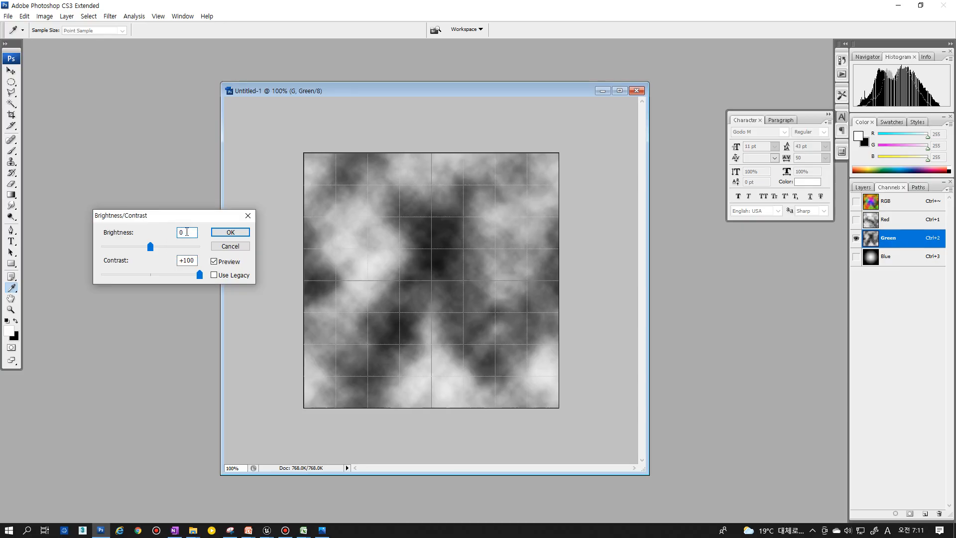
{"action": "type", "text": "20"}
{"action": "left_click", "coordinate": [228, 235]}
- Sharpen the Red channel with the Sharpen Edges and Sharpen More filters, and hide the grid overlay
{"action": "left_click", "coordinate": [887, 223]}
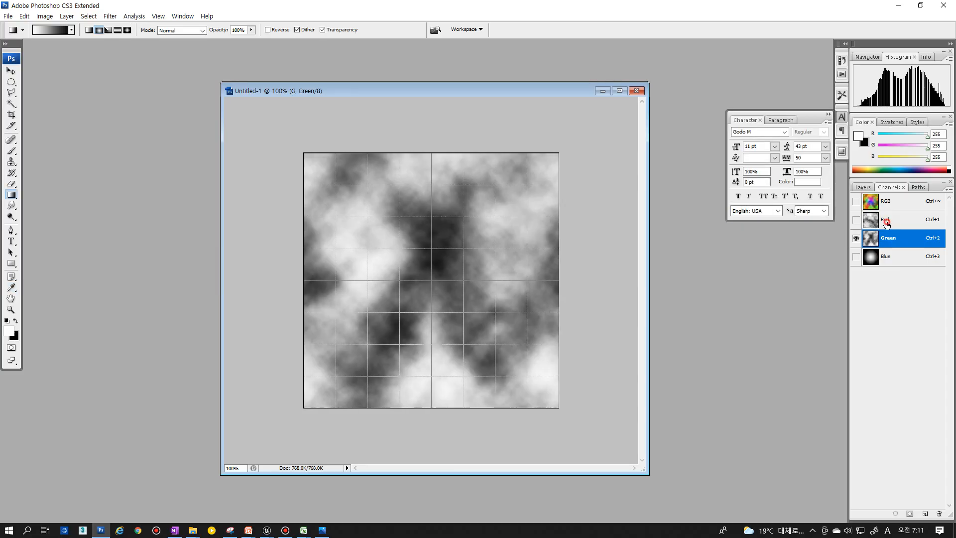
{"action": "left_click", "coordinate": [107, 16]}
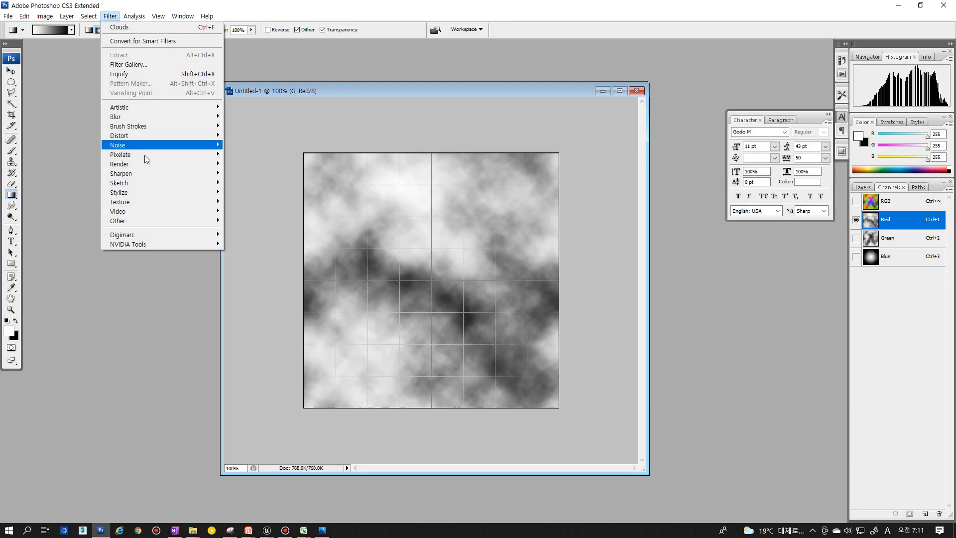
{"action": "left_click", "coordinate": [151, 171]}
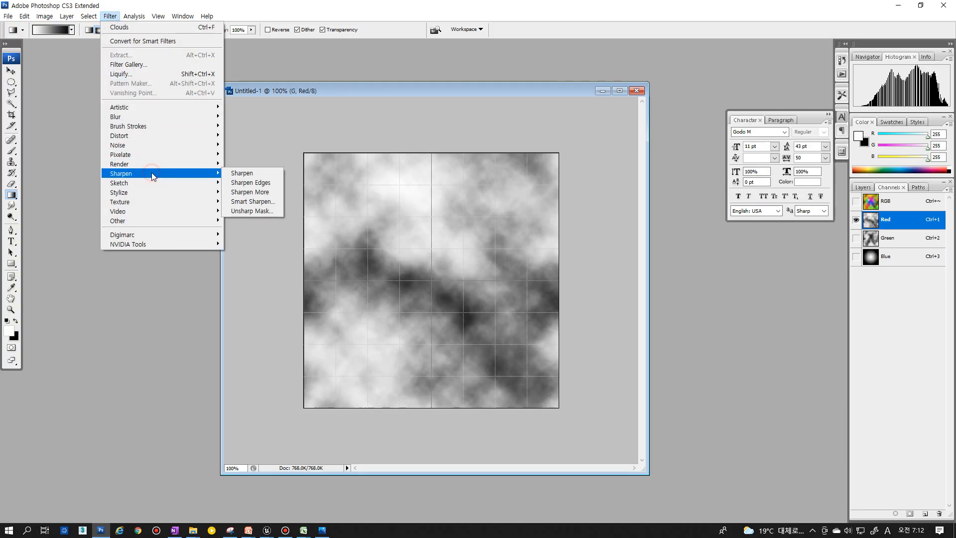
{"action": "left_click", "coordinate": [248, 187]}
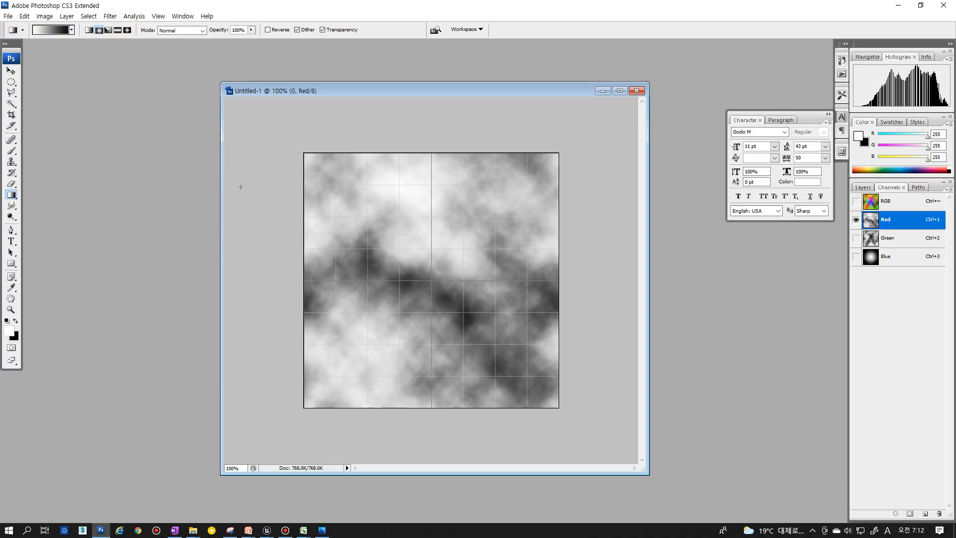
{"action": "left_click", "coordinate": [88, 16]}
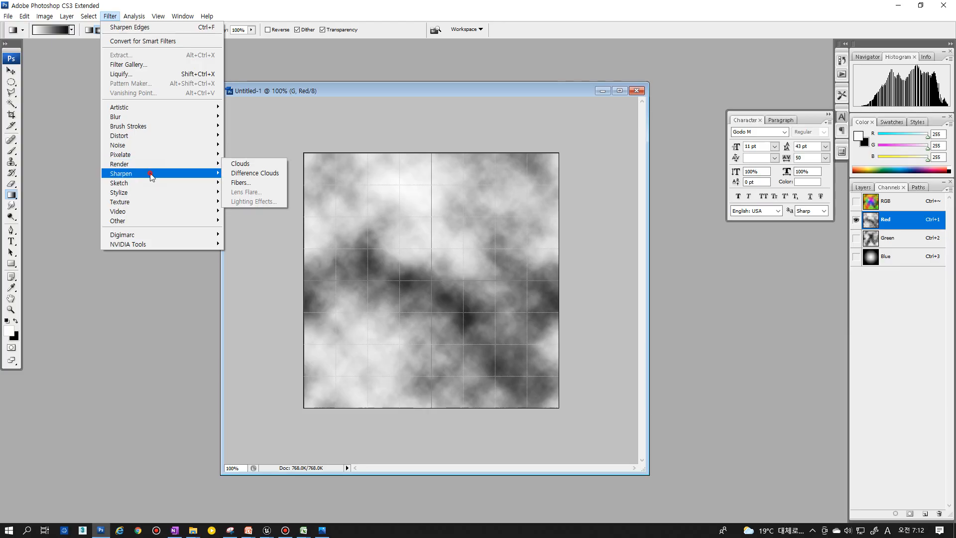
{"action": "mouse_move", "coordinate": [150, 174]}
{"action": "left_click", "coordinate": [256, 192]}
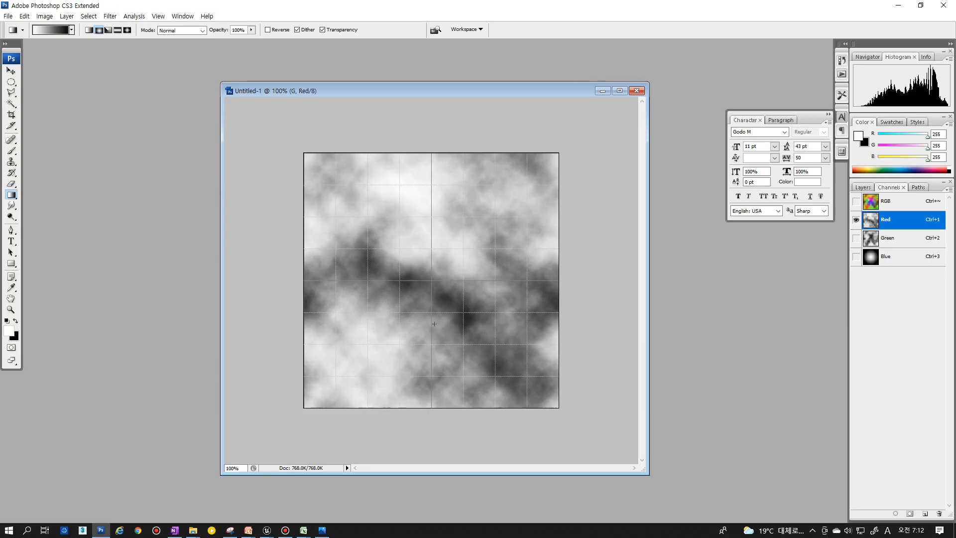
{"action": "key", "text": "ctrl+'"}
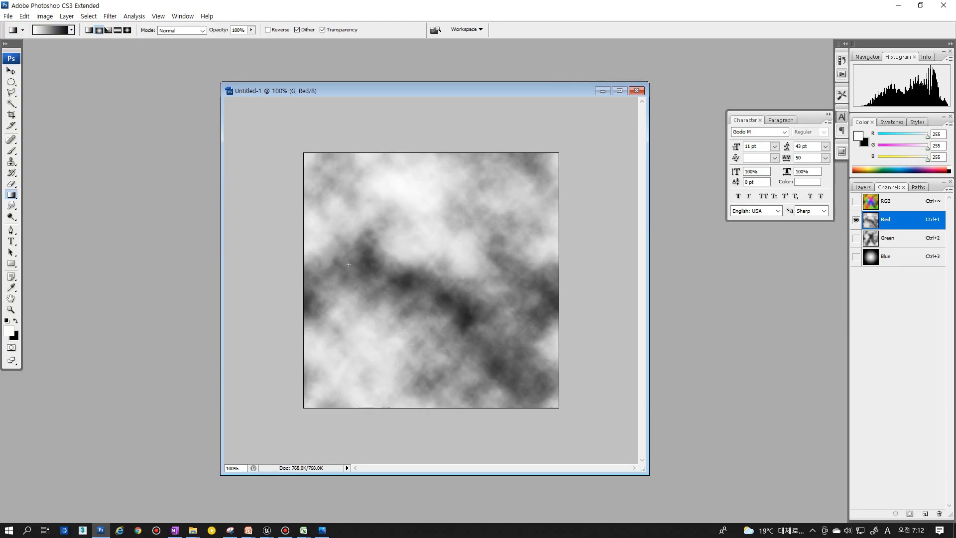
- Show the Green channel alone and sharpen it with the Sharpen More and Sharpen Edges filters
{"action": "left_click", "coordinate": [856, 239]}
{"action": "left_click", "coordinate": [855, 220]}
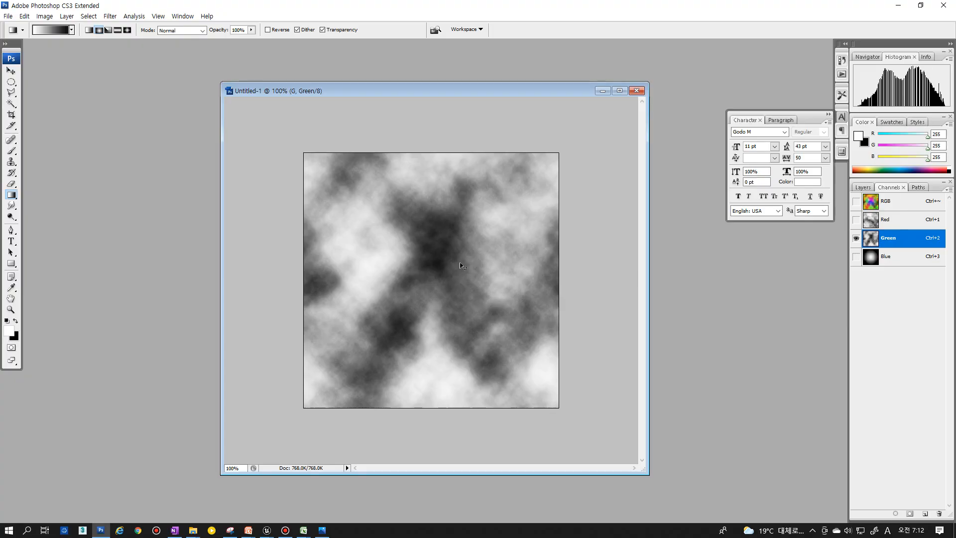
{"action": "left_click", "coordinate": [110, 16]}
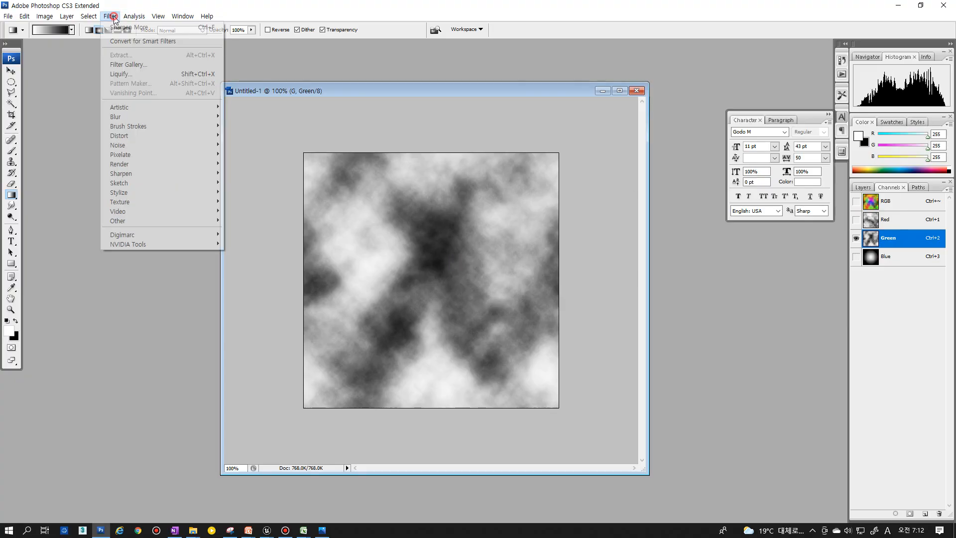
{"action": "mouse_move", "coordinate": [150, 173]}
{"action": "left_click", "coordinate": [254, 193]}
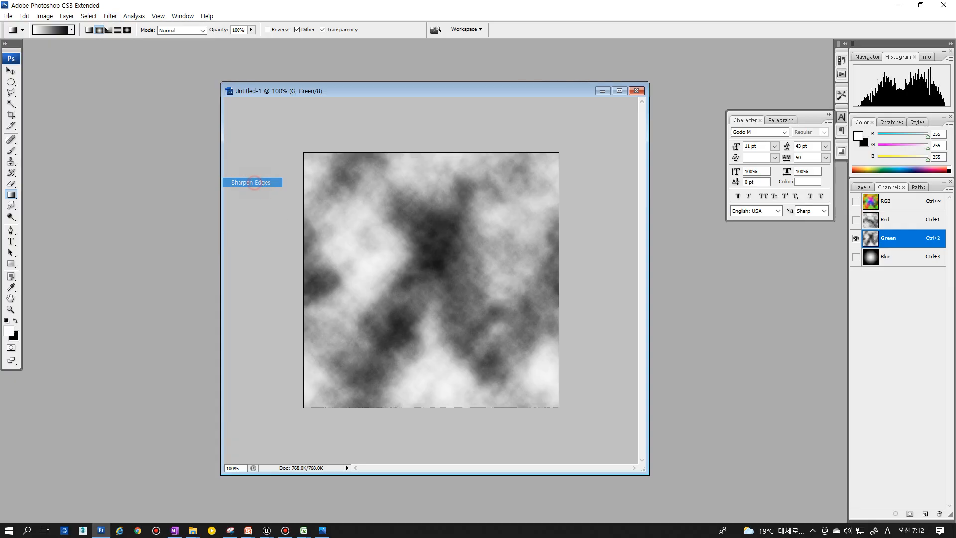
- Show all the channels together and save the image as a Targa copy over TX_DistRG_02 in the Texture folder
{"action": "left_click", "coordinate": [856, 201]}
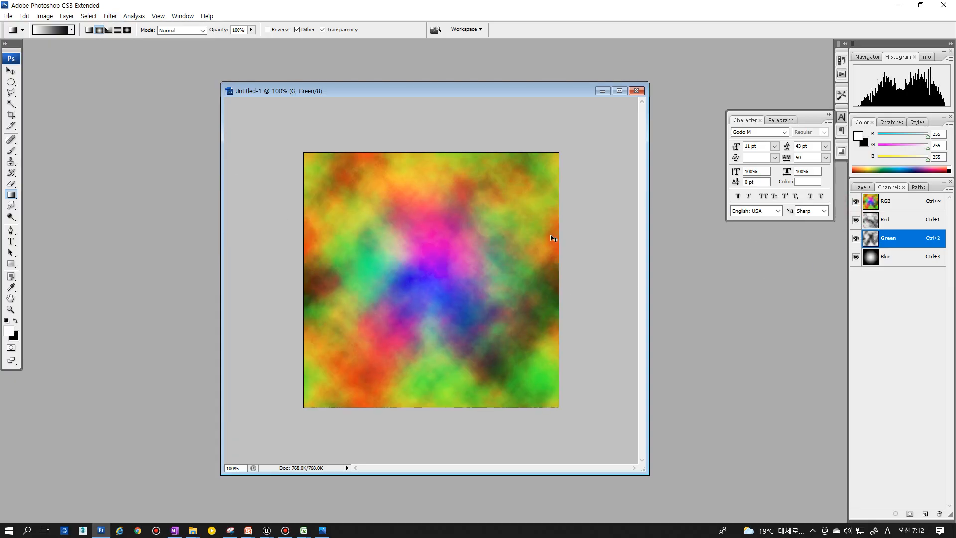
{"action": "key", "text": "ctrl+shift+s"}
{"action": "left_click", "coordinate": [420, 319]}
{"action": "left_click", "coordinate": [385, 438]}
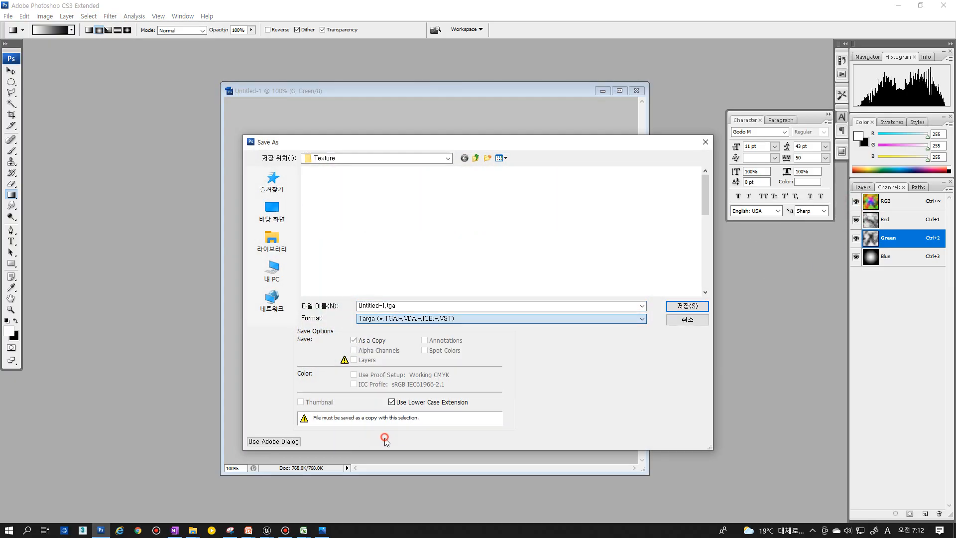
{"action": "left_click", "coordinate": [538, 269]}
{"action": "left_click", "coordinate": [487, 271]}
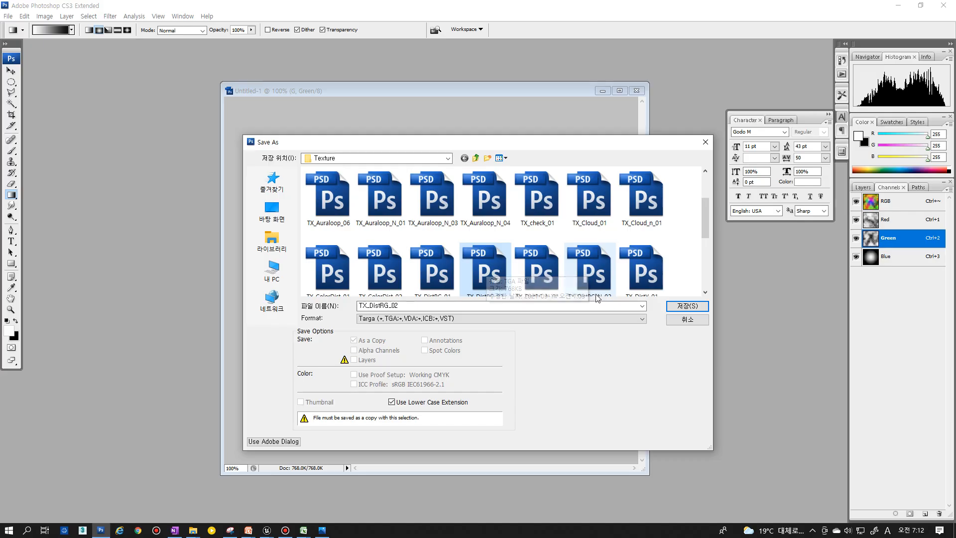
{"action": "left_click", "coordinate": [685, 307]}
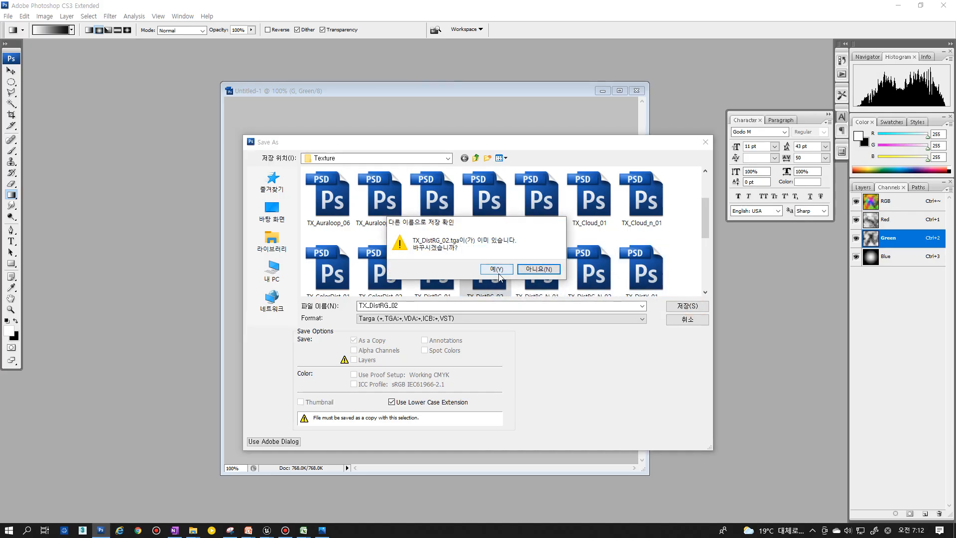
{"action": "left_click", "coordinate": [506, 267]}
{"action": "left_click", "coordinate": [507, 255]}
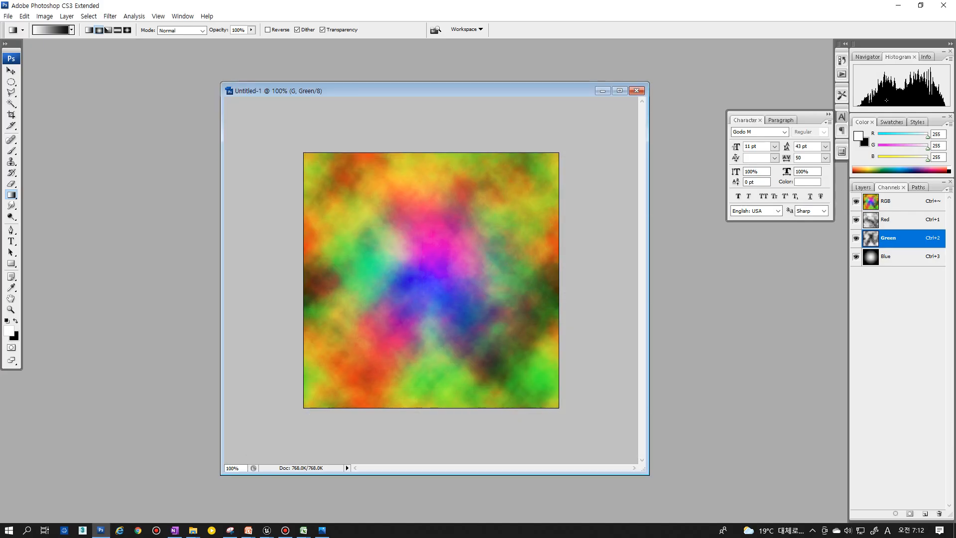
- Switch to Unreal Engine, locate TX_DistRG_02 in the content browser and reimport it from its source file
{"action": "left_click", "coordinate": [894, 6]}
{"action": "left_click", "coordinate": [730, 7]}
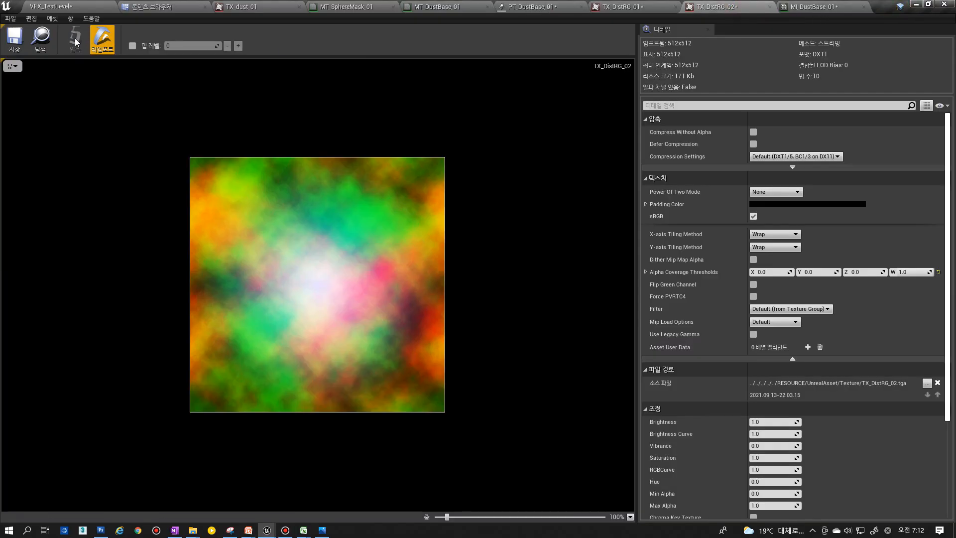
{"action": "left_click", "coordinate": [36, 40]}
{"action": "right_click", "coordinate": [314, 107]}
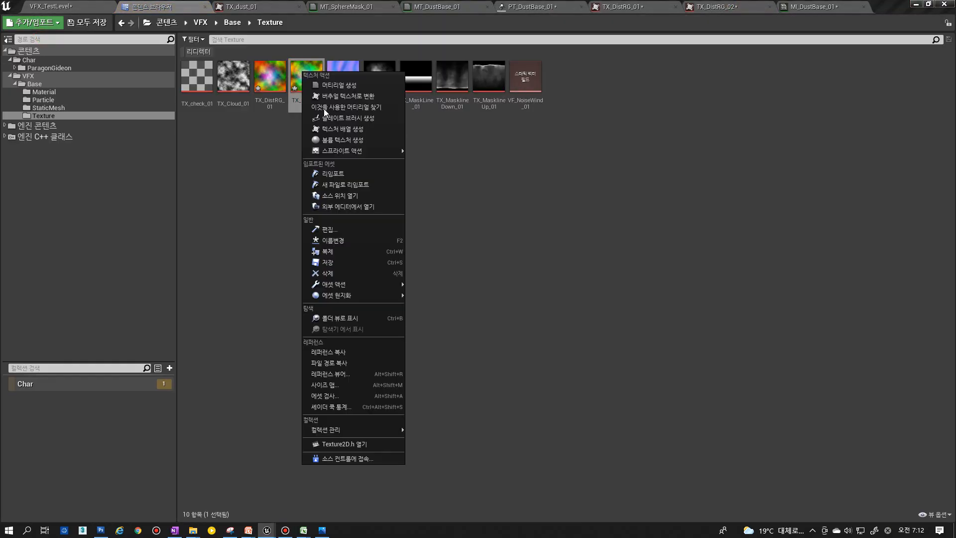
{"action": "mouse_move", "coordinate": [339, 168]}
{"action": "left_click", "coordinate": [371, 169]}
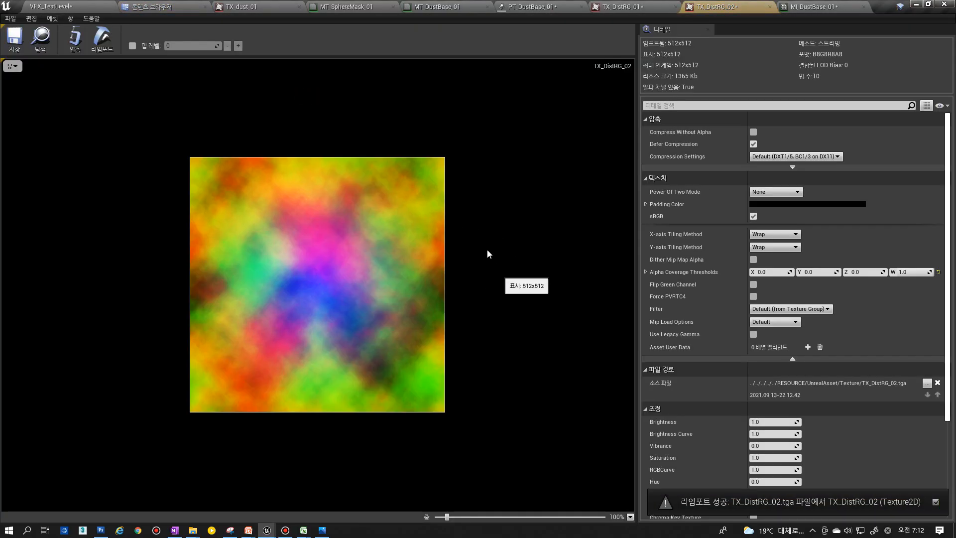
- Return to the PT_DustBase_01 particle system and restart its preview to check the dust with the reimported texture
{"action": "left_click", "coordinate": [45, 39]}
{"action": "left_click", "coordinate": [531, 6]}
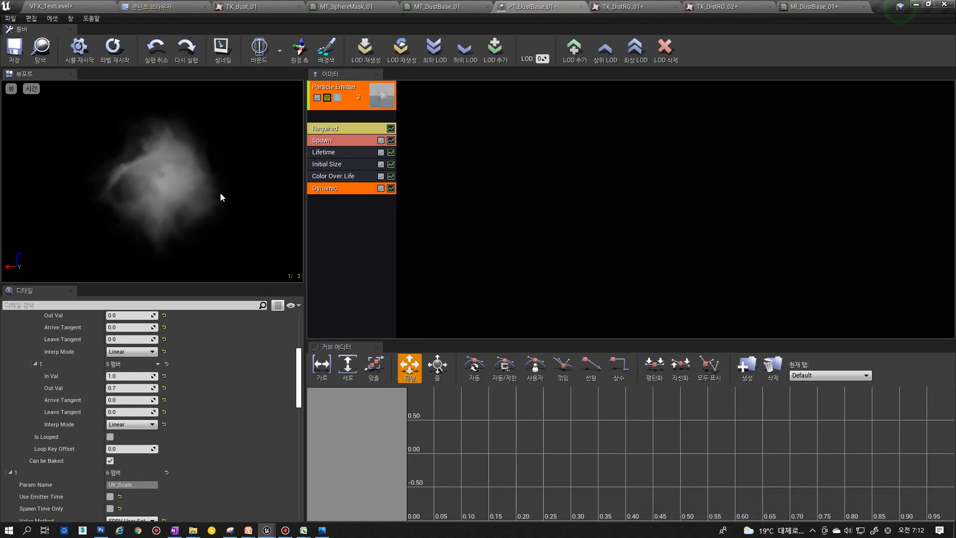
{"action": "left_click", "coordinate": [111, 49]}
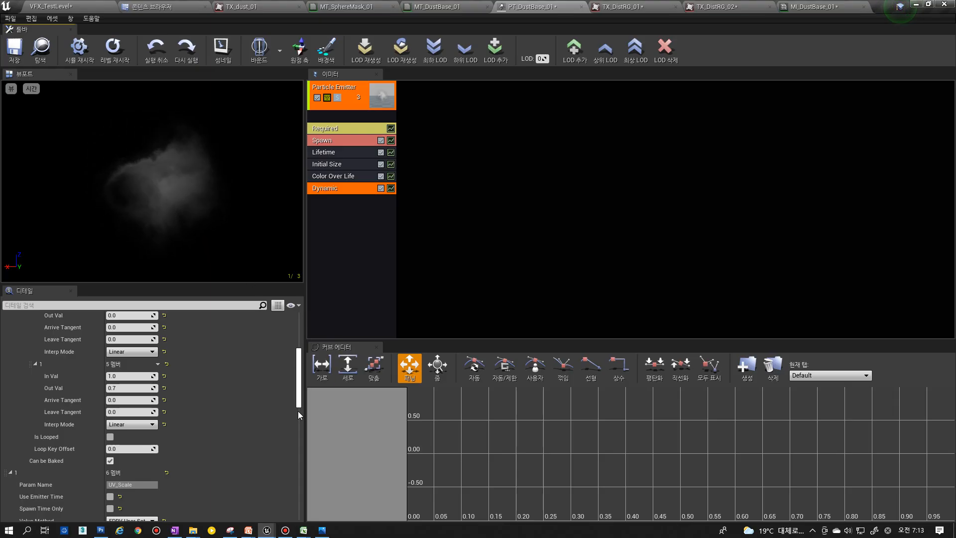
- Switch to Photoshop and examine the distortion texture's Red, Green and Blue channels alone and in combination
{"action": "left_click", "coordinate": [100, 530]}
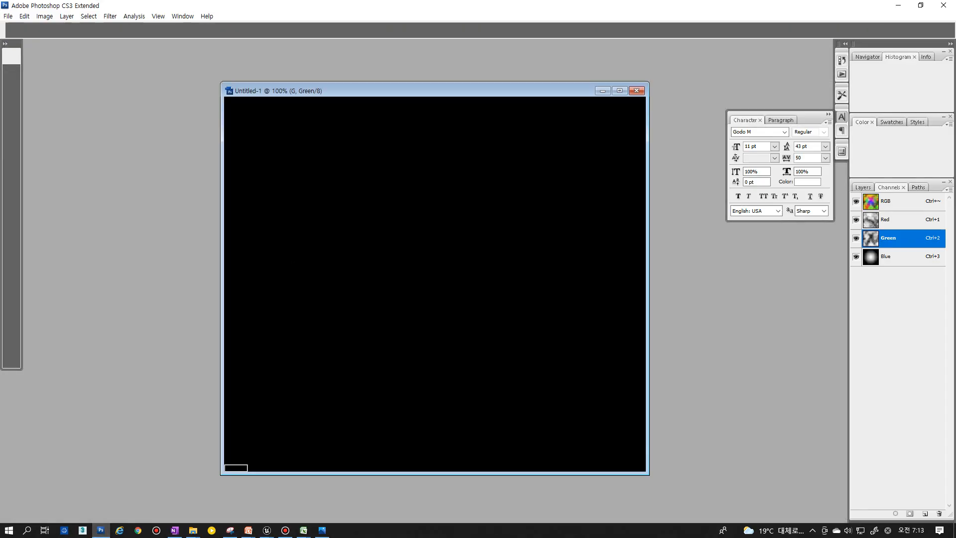
{"action": "left_click", "coordinate": [856, 238]}
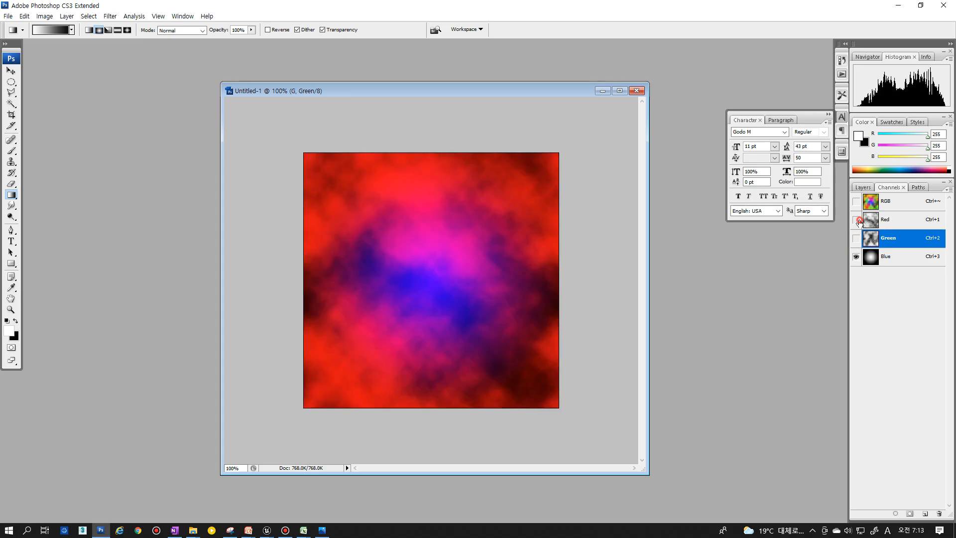
{"action": "left_click", "coordinate": [871, 256]}
{"action": "left_click", "coordinate": [871, 220]}
{"action": "left_click", "coordinate": [857, 237]}
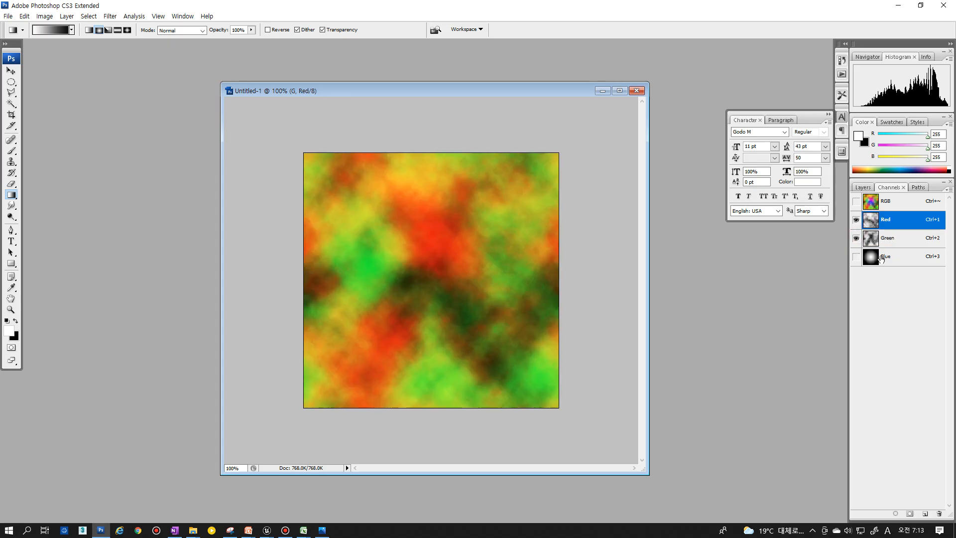
{"action": "left_click", "coordinate": [866, 256]}
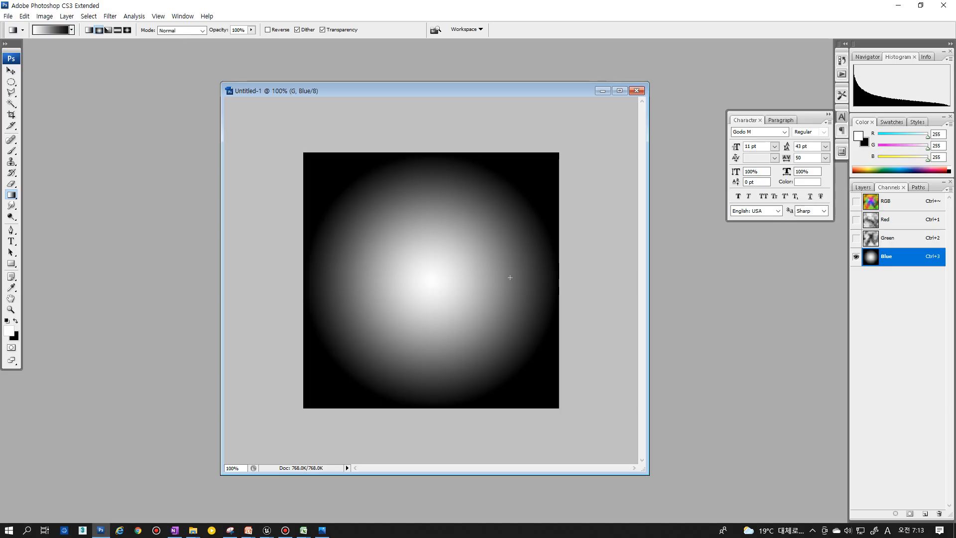
{"action": "left_click", "coordinate": [857, 238]}
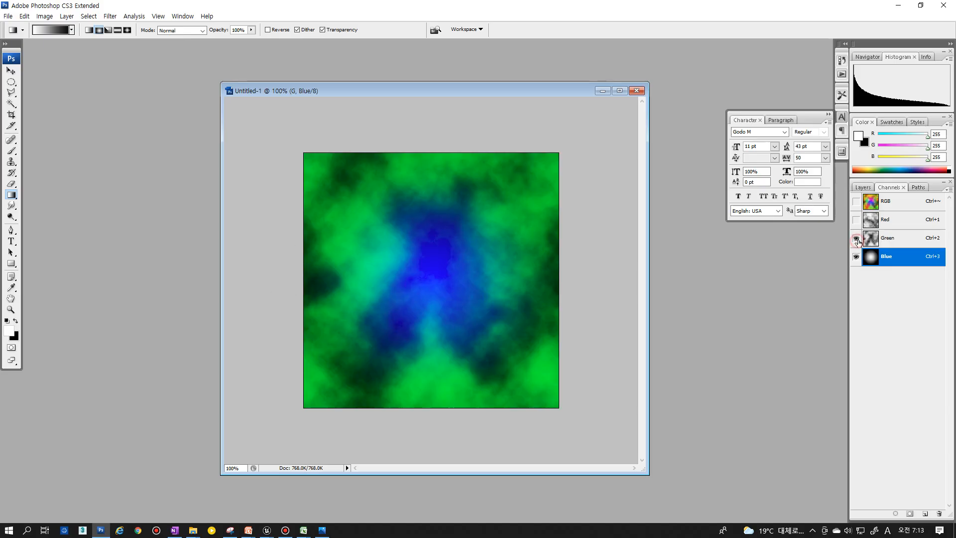
{"action": "left_click", "coordinate": [856, 219]}
{"action": "left_click", "coordinate": [906, 223]}
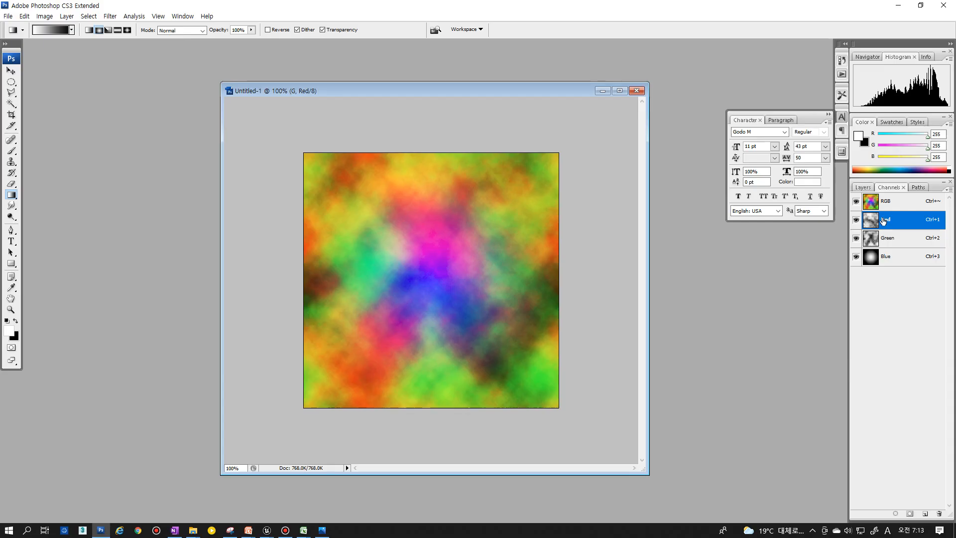
- Isolate the Red channel and render Clouds on it repeatedly until the pattern has bright areas broken up by dark patches
{"action": "left_click", "coordinate": [857, 257]}
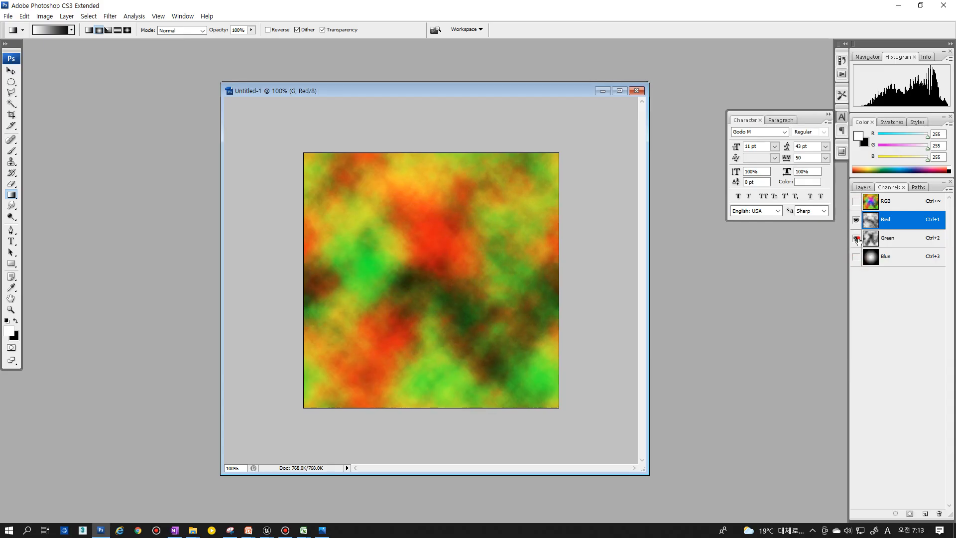
{"action": "left_click", "coordinate": [879, 223]}
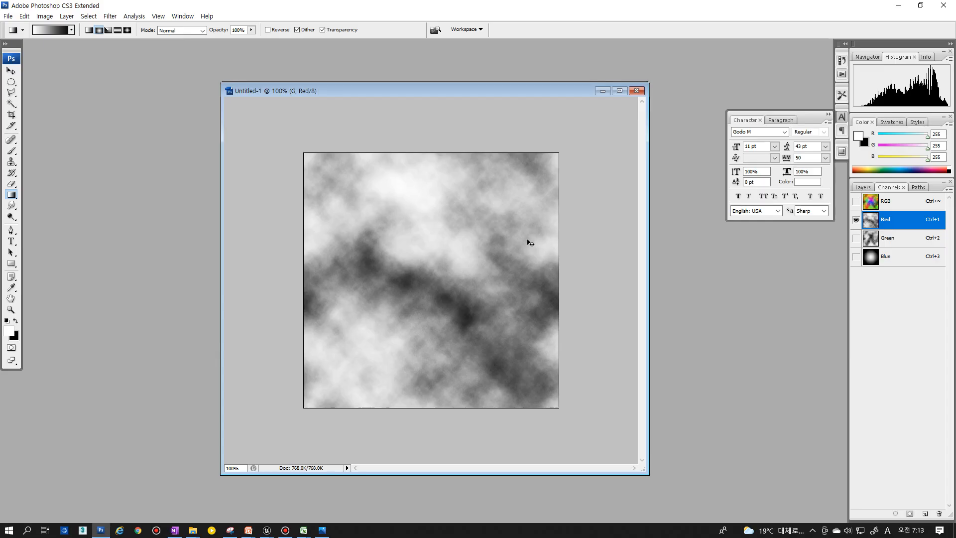
{"action": "left_click", "coordinate": [110, 16]}
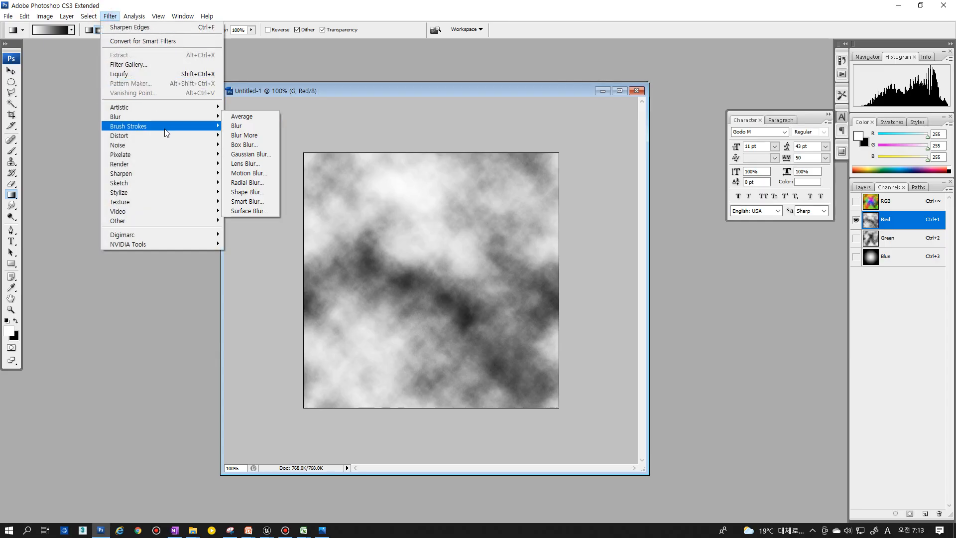
{"action": "mouse_move", "coordinate": [171, 168]}
{"action": "left_click", "coordinate": [247, 164]}
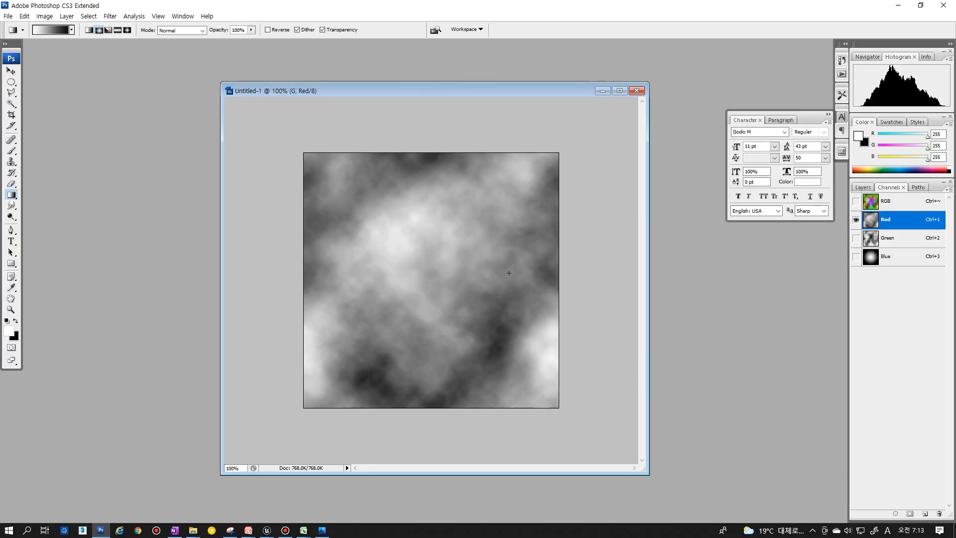
{"action": "key", "text": "ctrl+f"}
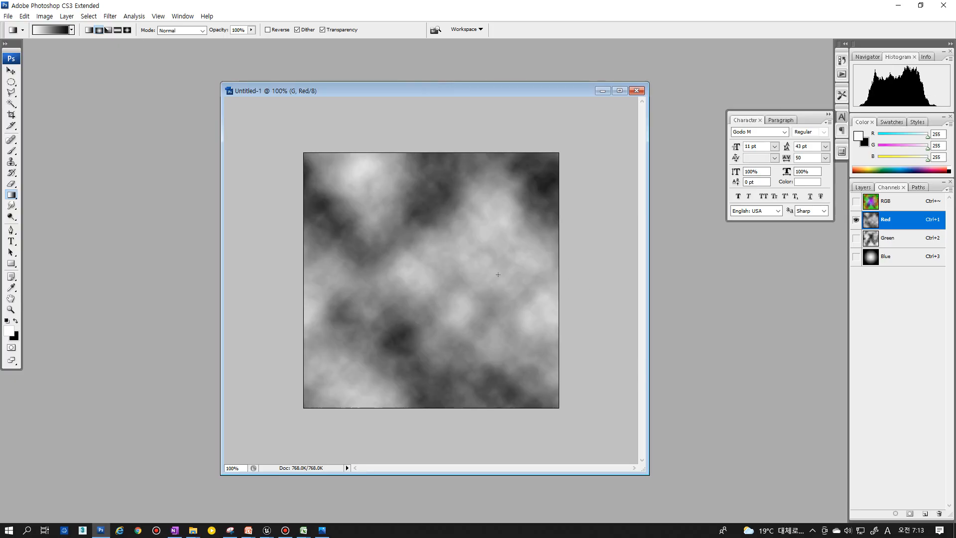
{"action": "key", "text": "ctrl+f"}
{"action": "key", "text": "ctrl+f"}
{"action": "key", "text": "ctrl+f"}
{"action": "key", "text": "ctrl+f"}
{"action": "key", "text": "ctrl+f"}
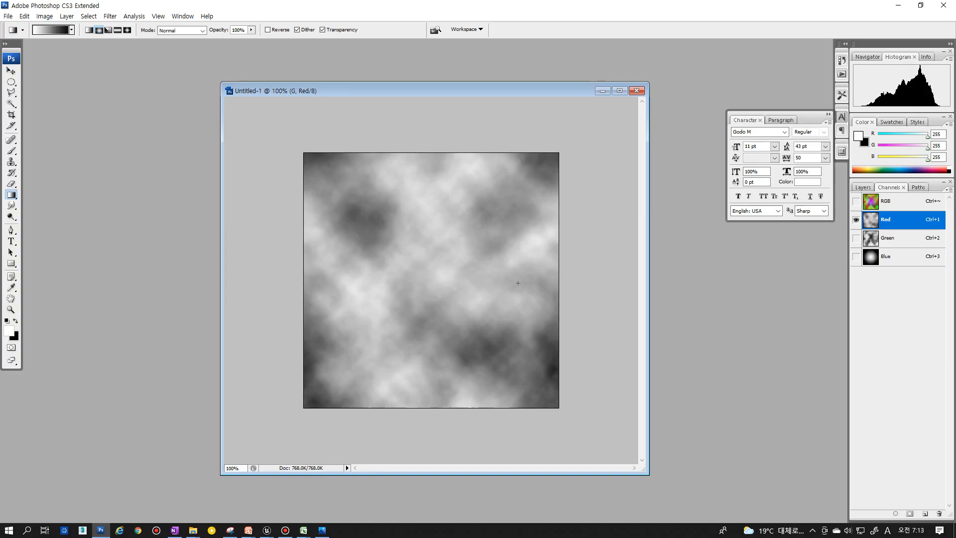
{"action": "key", "text": "ctrl+f"}
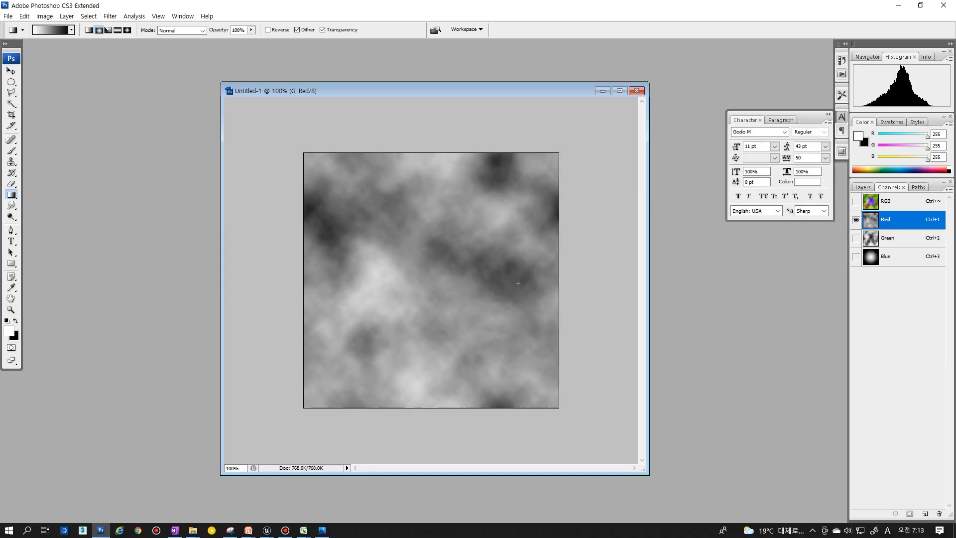
{"action": "key", "text": "ctrl+f"}
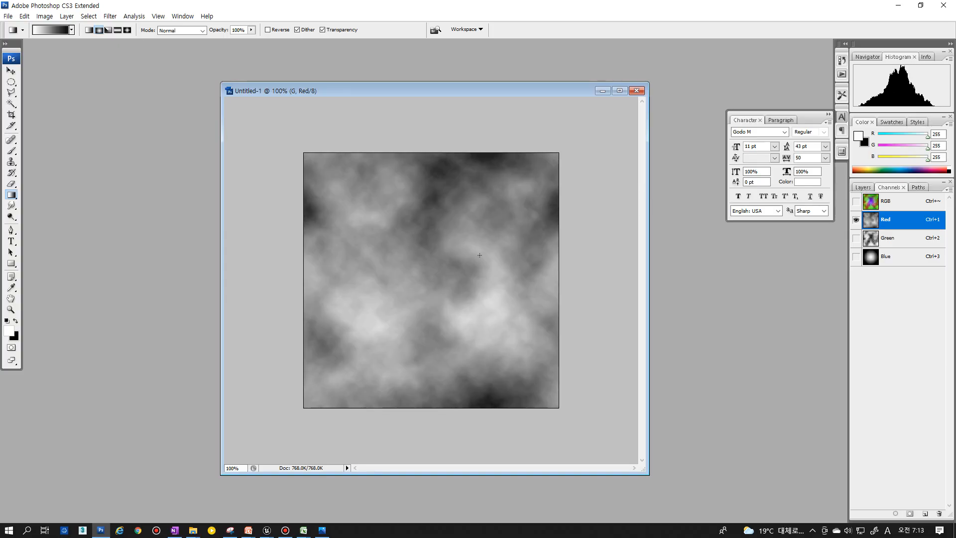
{"action": "key", "text": "ctrl+f"}
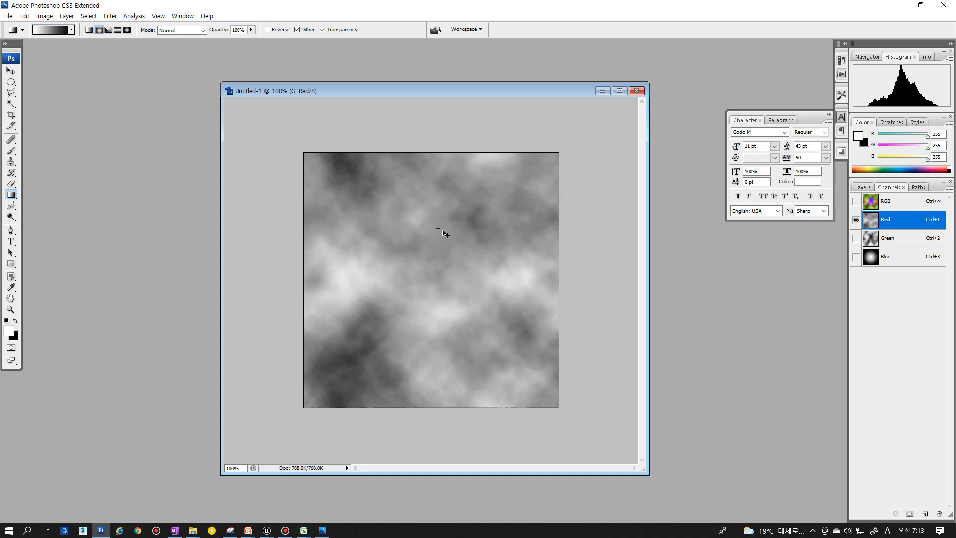
{"action": "key", "text": "ctrl+f"}
{"action": "key", "text": "ctrl+f"}
{"action": "key", "text": "ctrl+f"}
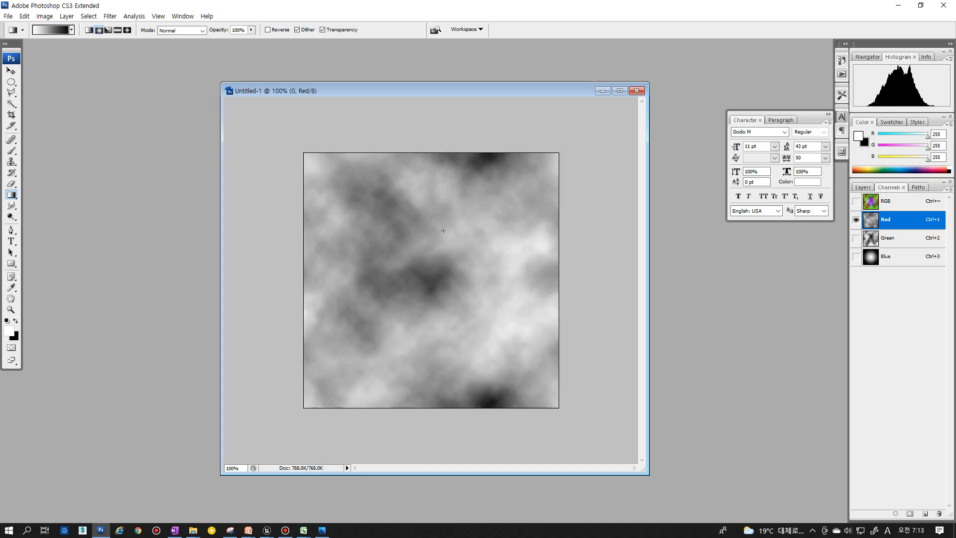
{"action": "key", "text": "ctrl+f"}
- Adjust the Red channel's Brightness/Contrast with brightness 20 and contrast 100
{"action": "left_click", "coordinate": [67, 16]}
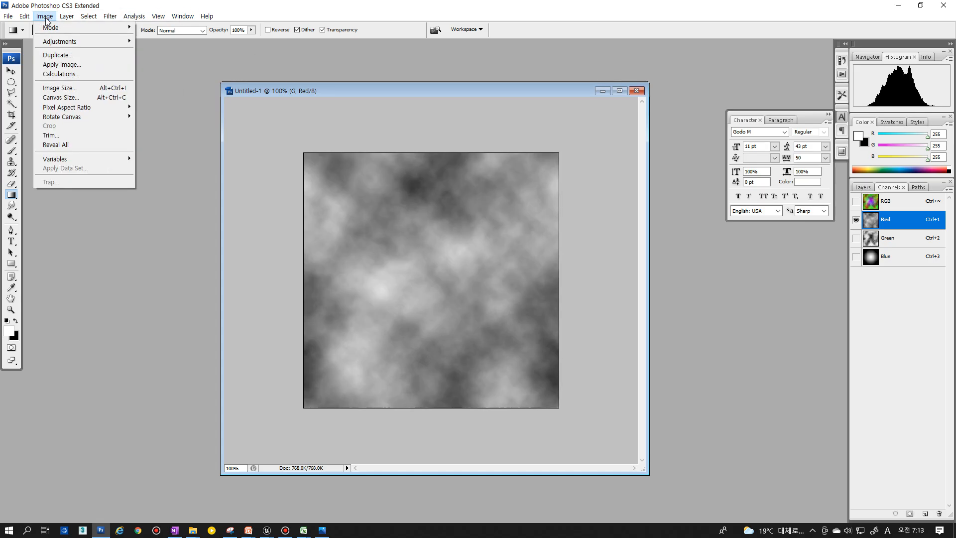
{"action": "mouse_move", "coordinate": [64, 41]}
{"action": "left_click", "coordinate": [193, 97]}
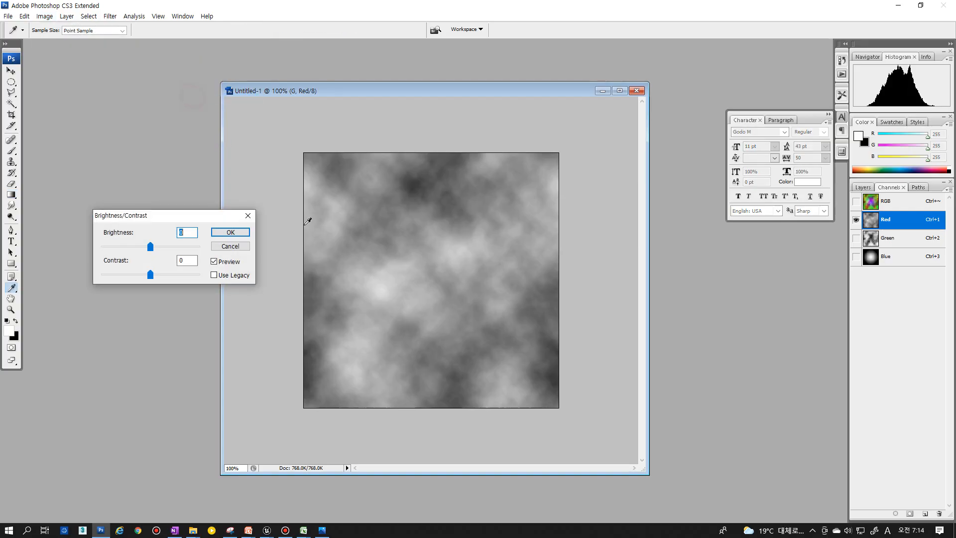
{"action": "left_click", "coordinate": [175, 276]}
{"action": "type", "text": "26"}
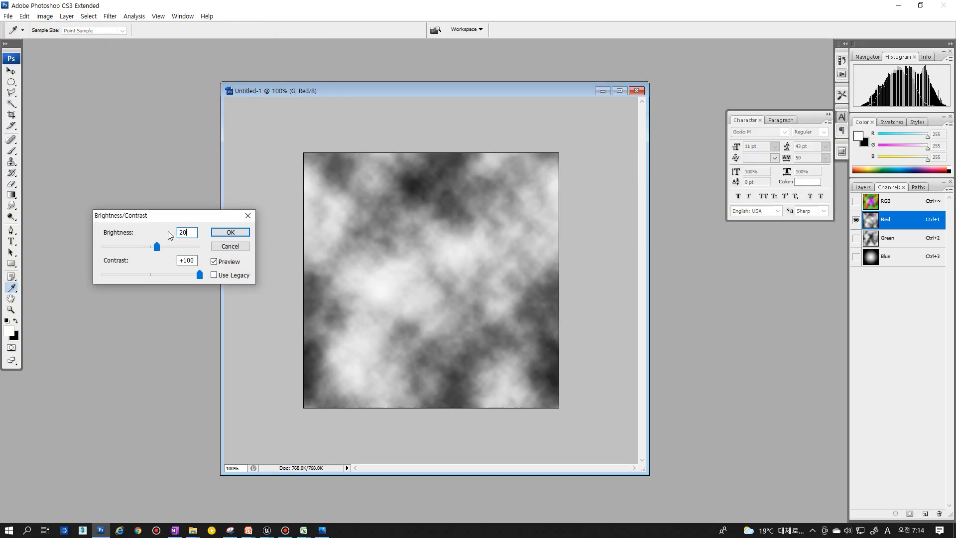
{"action": "left_click", "coordinate": [228, 232]}
{"action": "key", "text": "g"}
- Apply the Sharpen More filter to the Red channel
{"action": "left_click", "coordinate": [89, 16]}
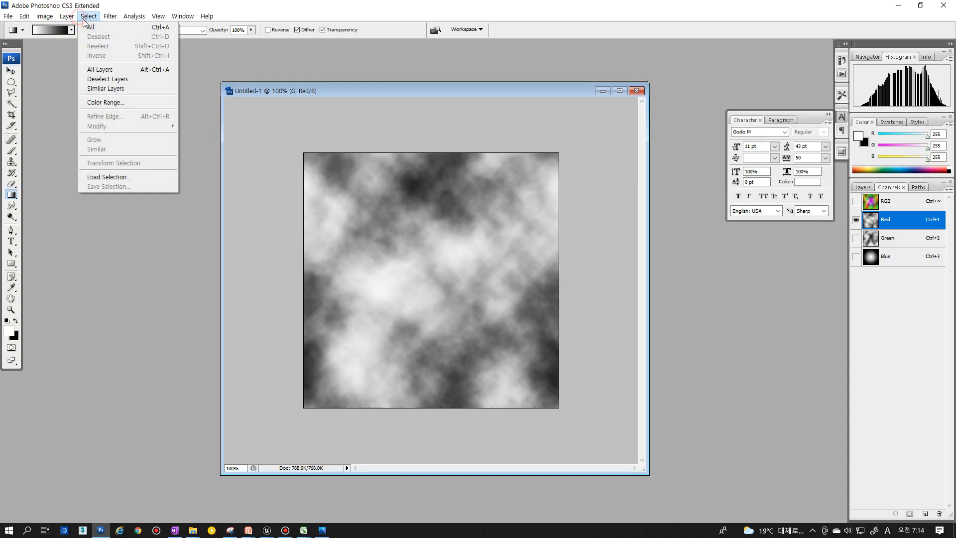
{"action": "mouse_move", "coordinate": [110, 16]}
{"action": "mouse_move", "coordinate": [161, 165]}
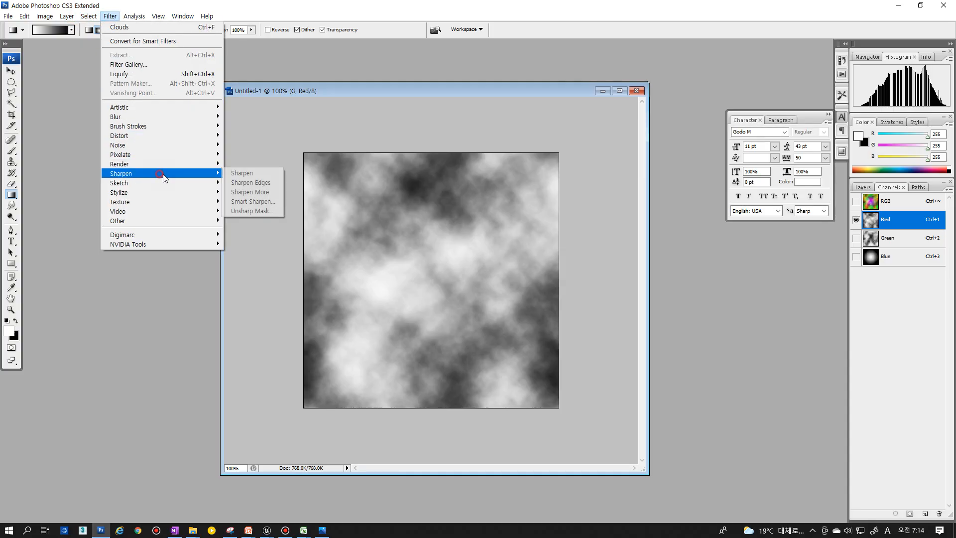
{"action": "left_click", "coordinate": [246, 192]}
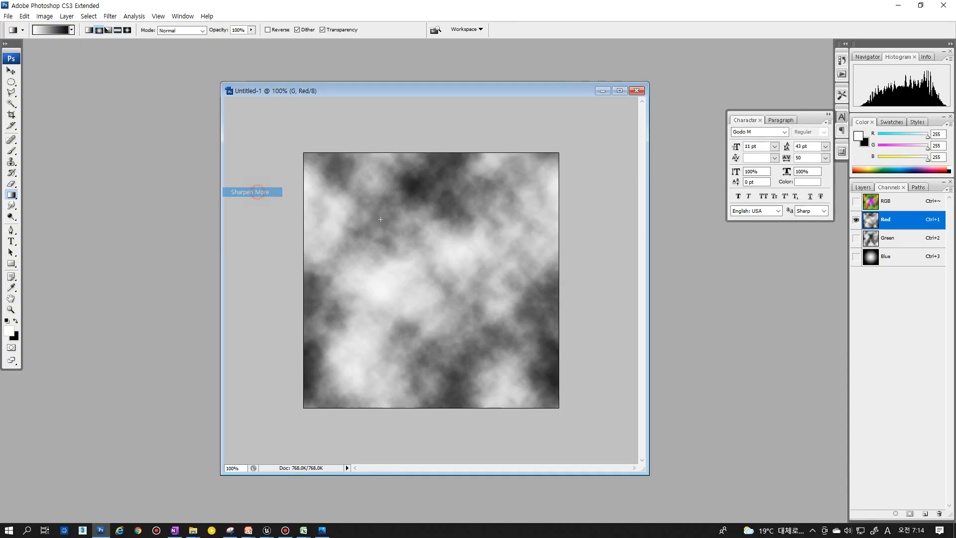
- Isolate the Green channel and render Clouds on it repeatedly until bright patches gather around the middle of the pattern
{"action": "left_click", "coordinate": [856, 256]}
{"action": "left_click", "coordinate": [874, 241]}
{"action": "left_click", "coordinate": [89, 16]}
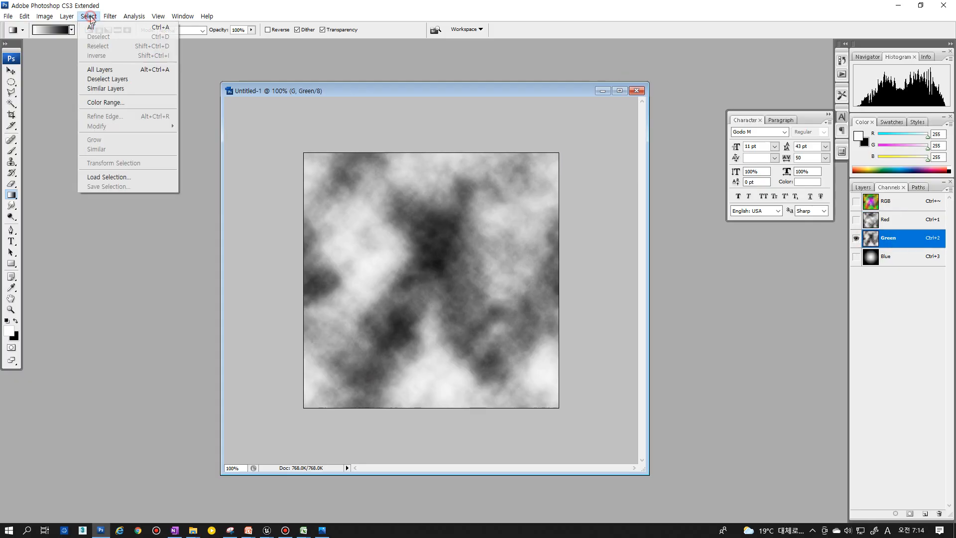
{"action": "mouse_move", "coordinate": [110, 16]}
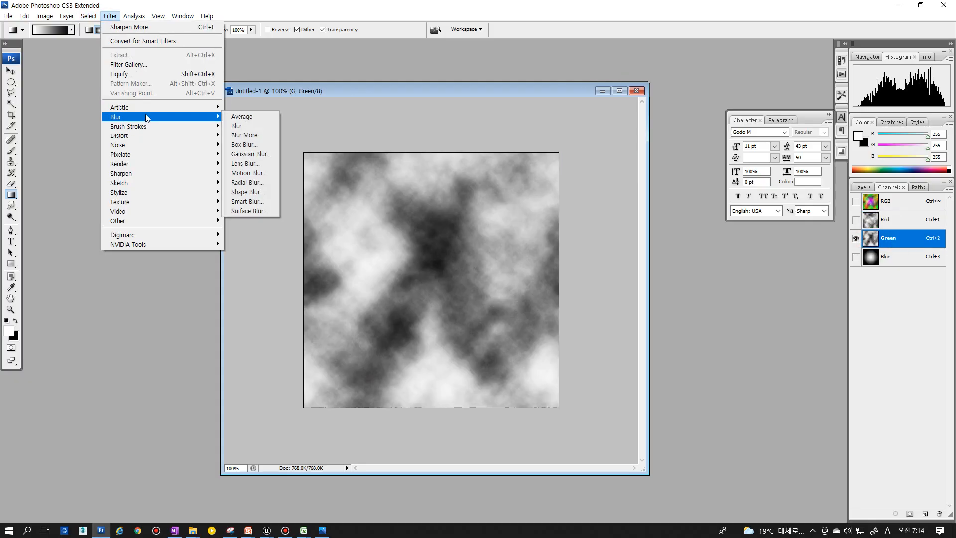
{"action": "left_click", "coordinate": [177, 162]}
{"action": "left_click", "coordinate": [258, 163]}
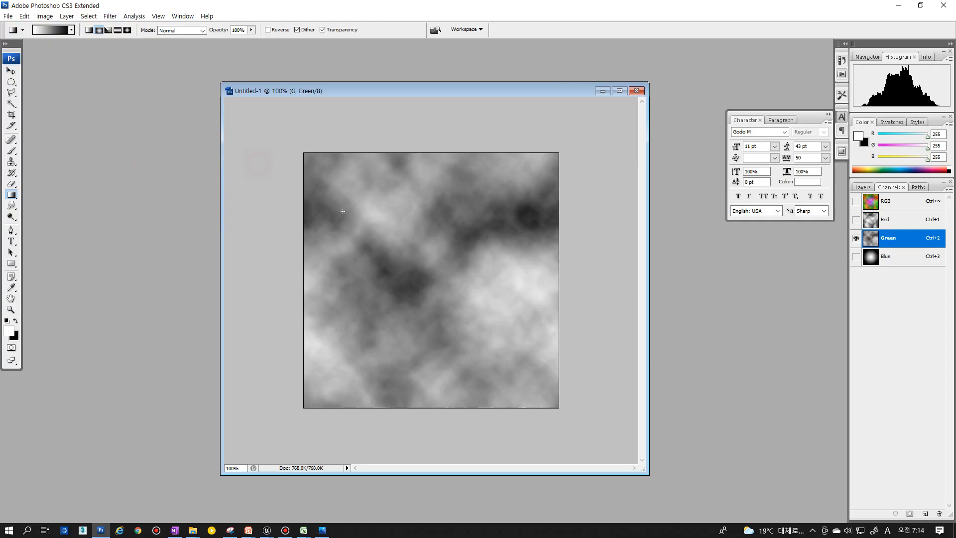
{"action": "key", "text": "ctrl+f"}
{"action": "key", "text": "ctrl+f"}
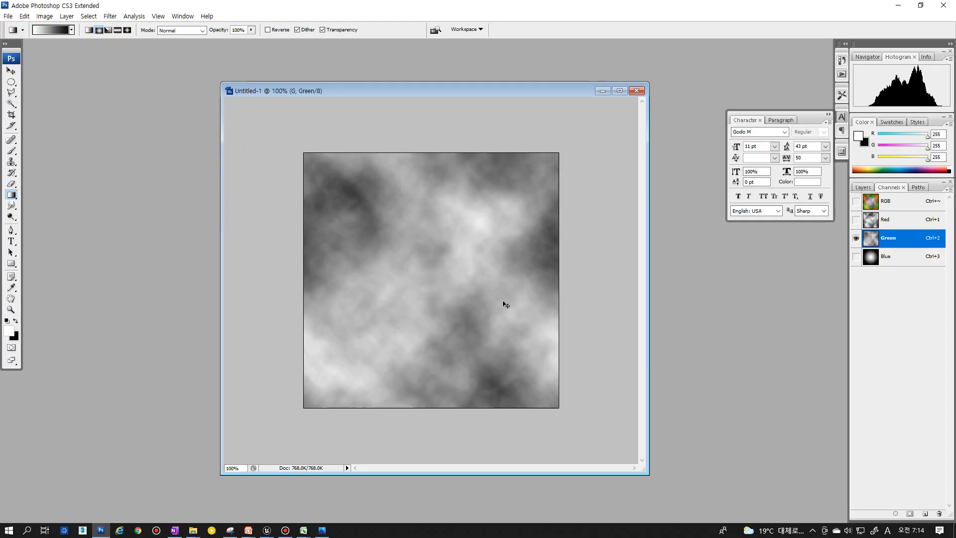
{"action": "key", "text": "ctrl+f"}
{"action": "key", "text": "ctrl+f"}
{"action": "key", "text": "ctrl+f"}
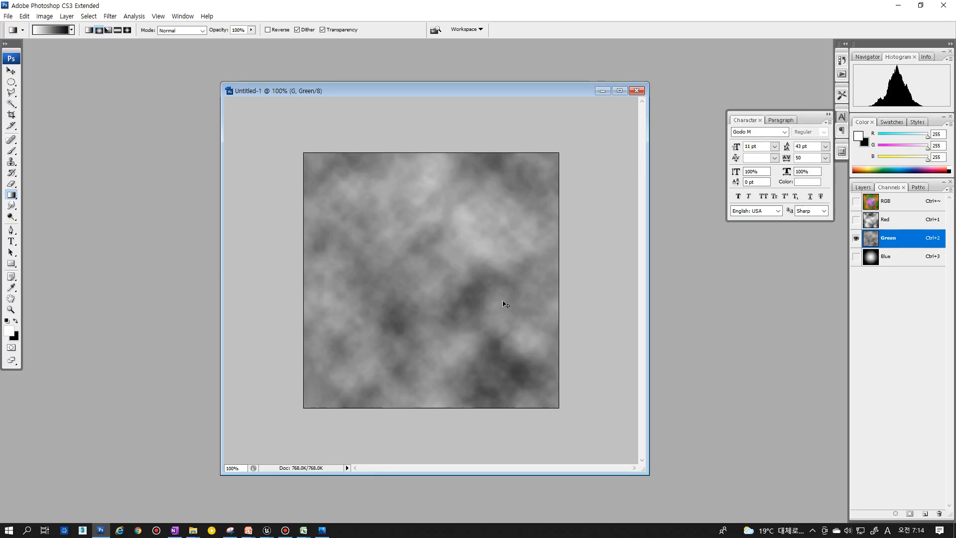
{"action": "key", "text": "ctrl+f"}
{"action": "key", "text": "ctrl+f"}
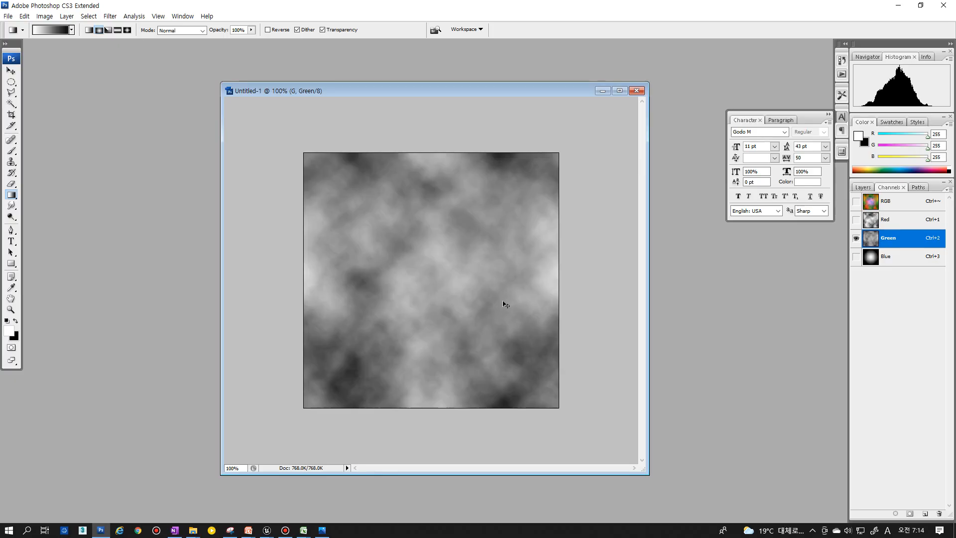
{"action": "key", "text": "ctrl+f"}
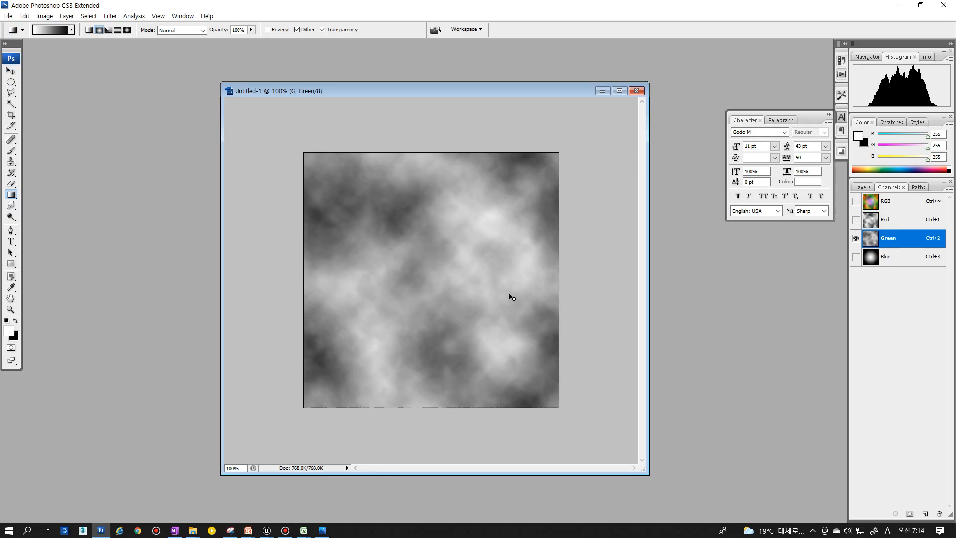
{"action": "key", "text": "ctrl+f"}
{"action": "key", "text": "ctrl+f"}
{"action": "key", "text": "ctrl+f"}
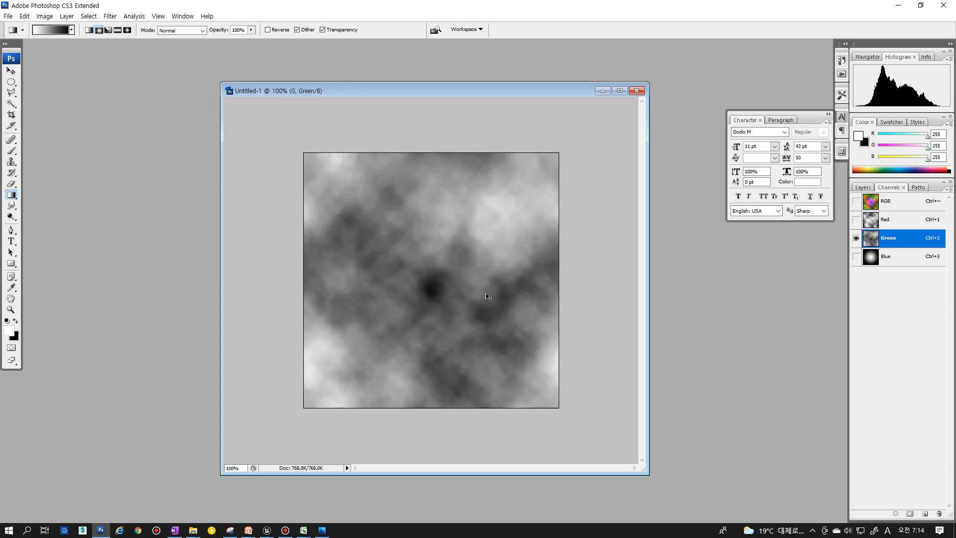
{"action": "key", "text": "ctrl+f"}
{"action": "key", "text": "ctrl+f"}
{"action": "key", "text": "ctrl+f"}
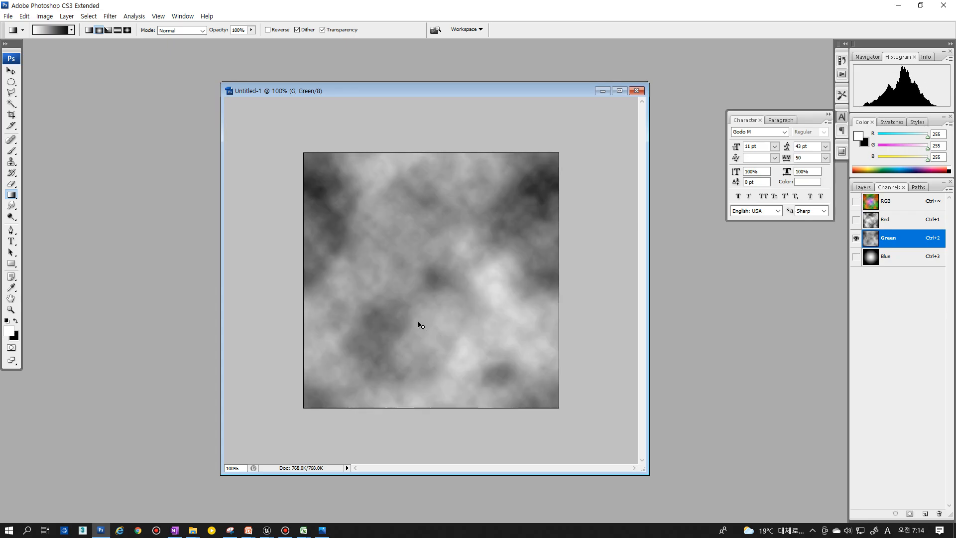
{"action": "key", "text": "ctrl+f"}
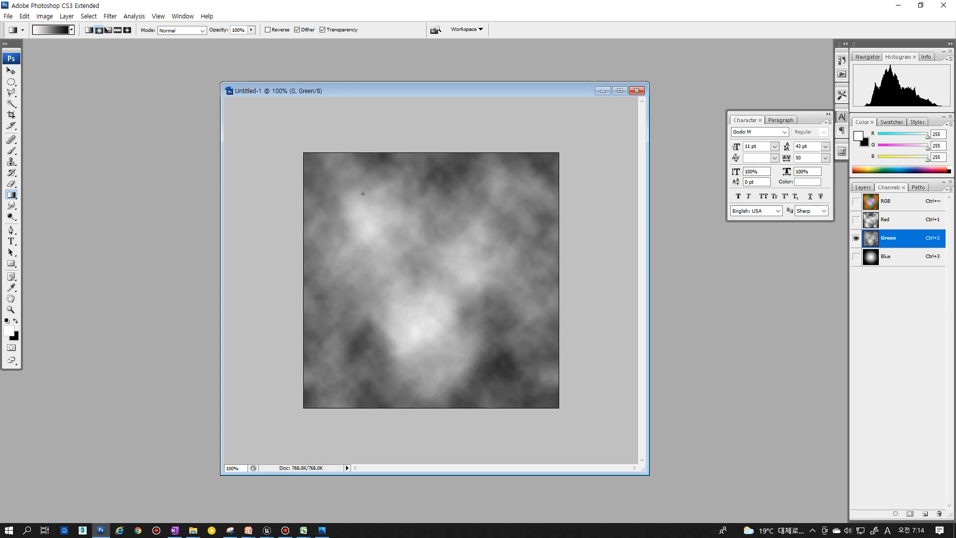
- Raise the Green channel's contrast to 100 with Brightness/Contrast and apply the Sharpen More filter to it
{"action": "left_click", "coordinate": [110, 16]}
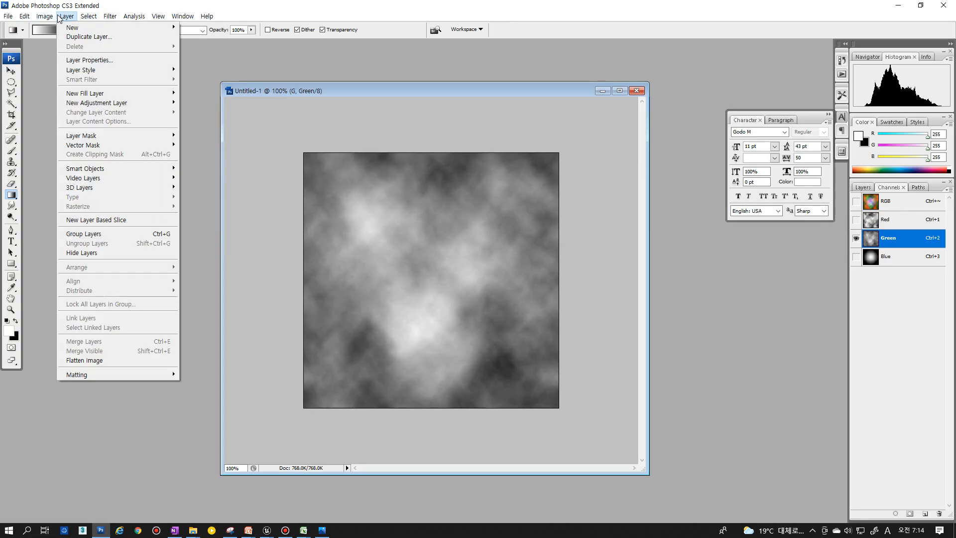
{"action": "mouse_move", "coordinate": [50, 42]}
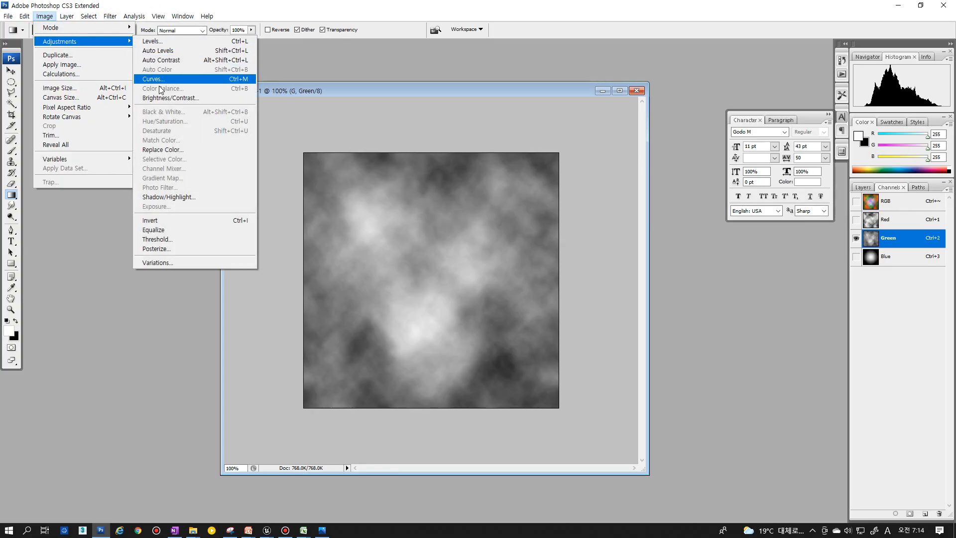
{"action": "left_click", "coordinate": [161, 99]}
{"action": "left_click", "coordinate": [191, 275]}
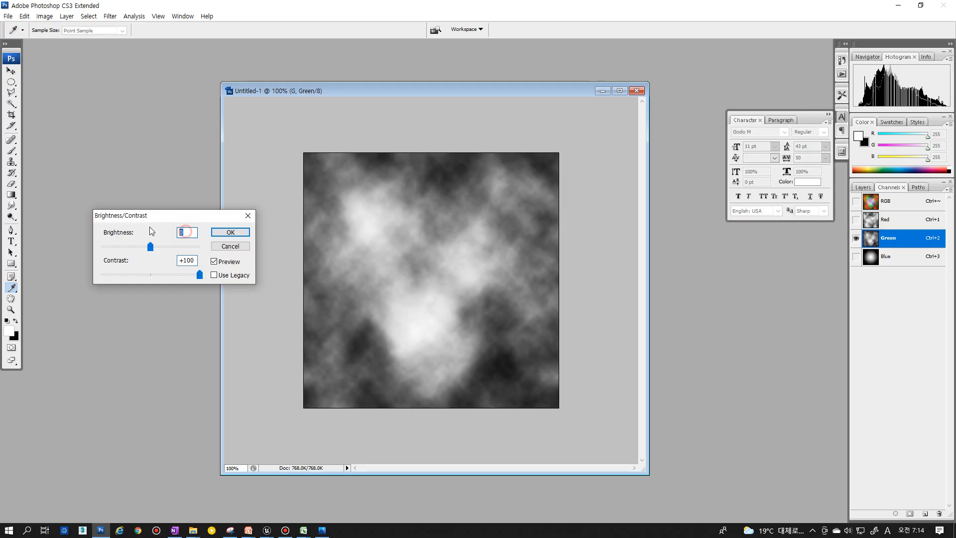
{"action": "key", "text": "Return"}
{"action": "key", "text": "g"}
{"action": "left_click", "coordinate": [110, 15]}
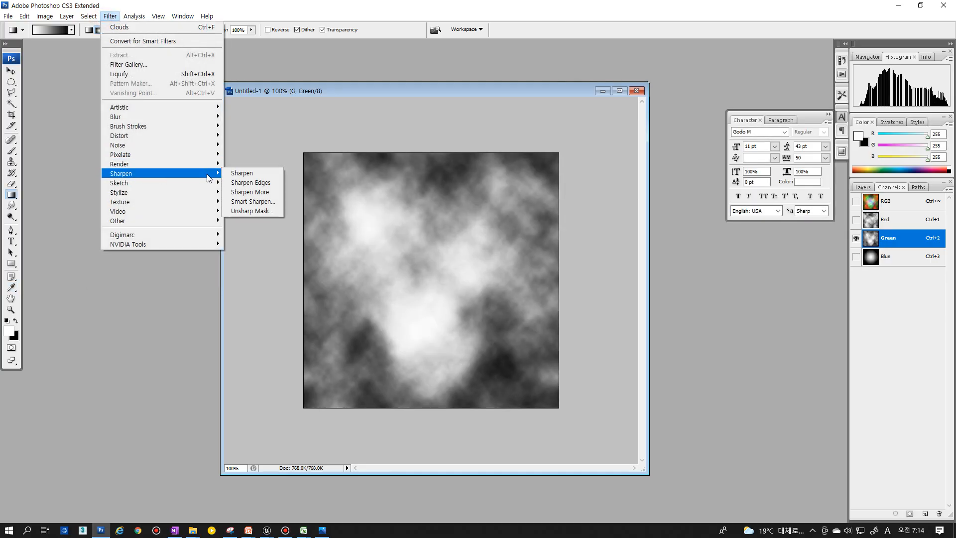
{"action": "left_click", "coordinate": [251, 192]}
- Show all the channels together and save the revised image as a Targa copy over TX_DistRG_02 in the Texture folder
{"action": "left_click", "coordinate": [860, 215]}
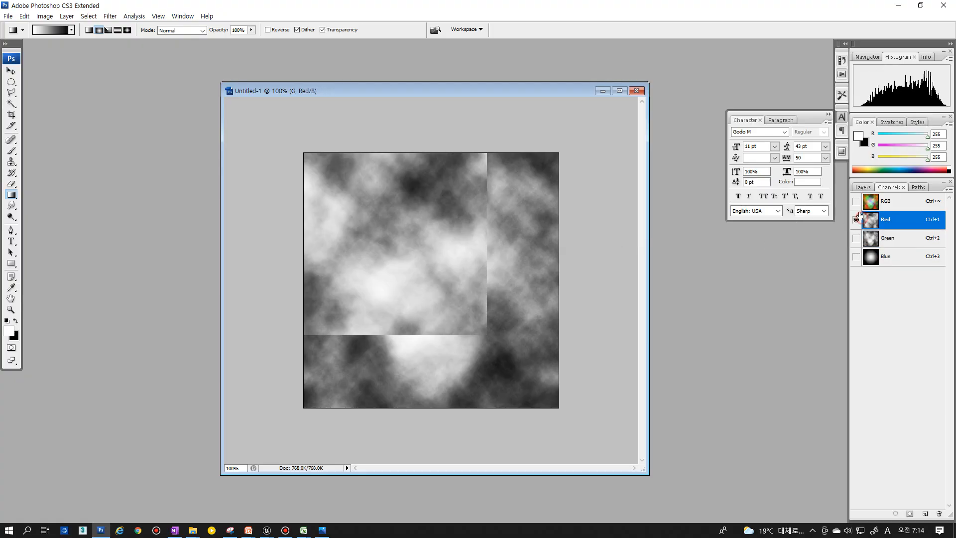
{"action": "left_click", "coordinate": [856, 201]}
{"action": "key", "text": "ctrl+shift+s"}
{"action": "left_click", "coordinate": [474, 317]}
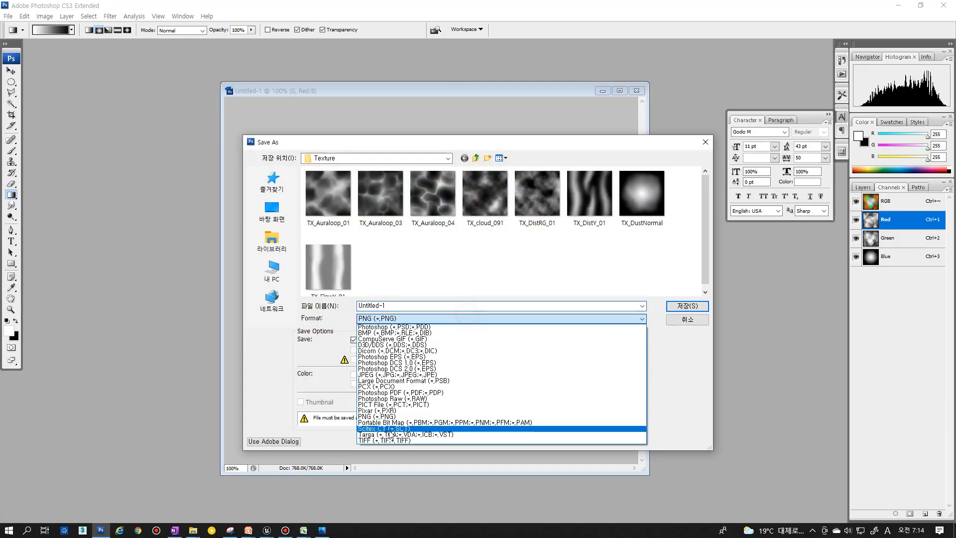
{"action": "left_click", "coordinate": [391, 434]}
{"action": "left_click", "coordinate": [484, 284]}
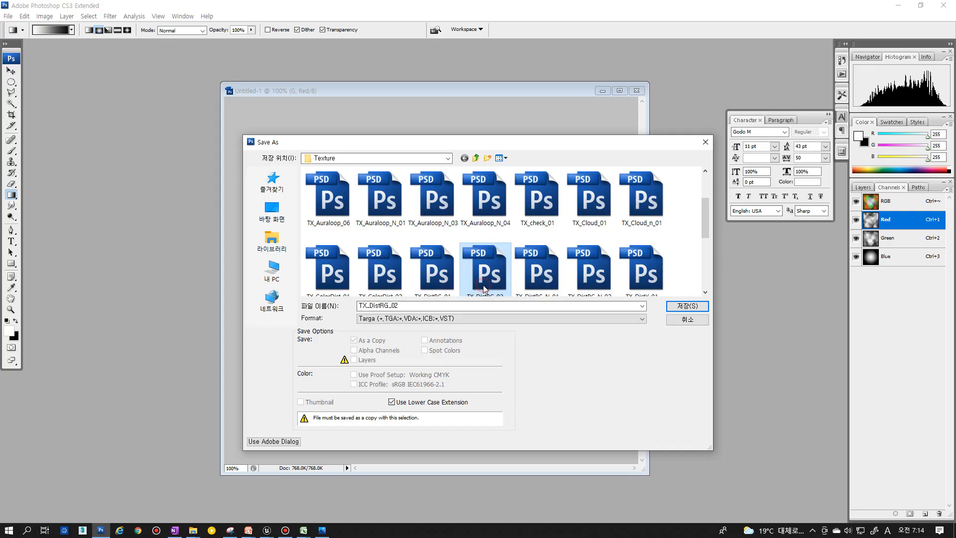
{"action": "double_click", "coordinate": [484, 286]}
{"action": "key", "text": "y"}
{"action": "key", "text": "Return"}
- Switch to Unreal Engine and reimport TX_DistRG_02 from its updated Targa file in the Texture folder
{"action": "left_click", "coordinate": [899, 7]}
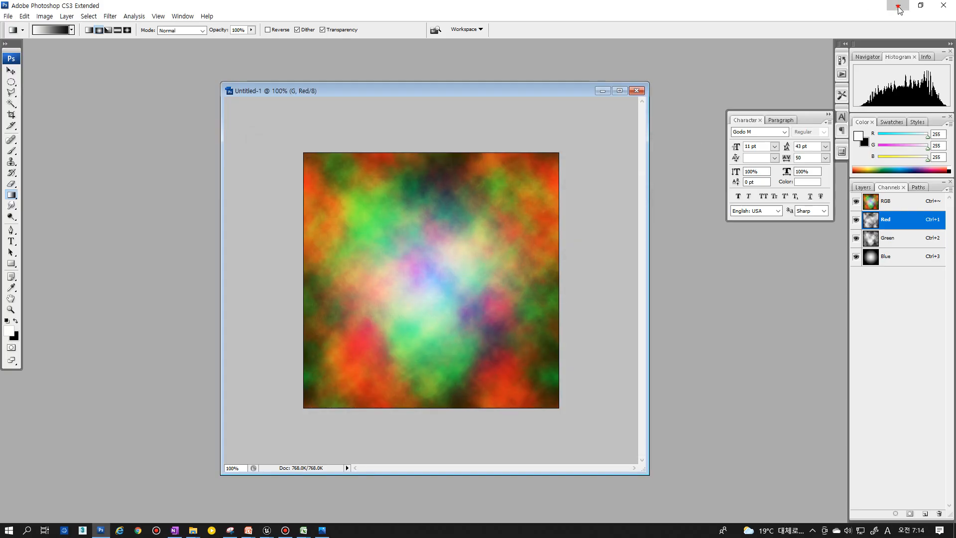
{"action": "left_click", "coordinate": [712, 10]}
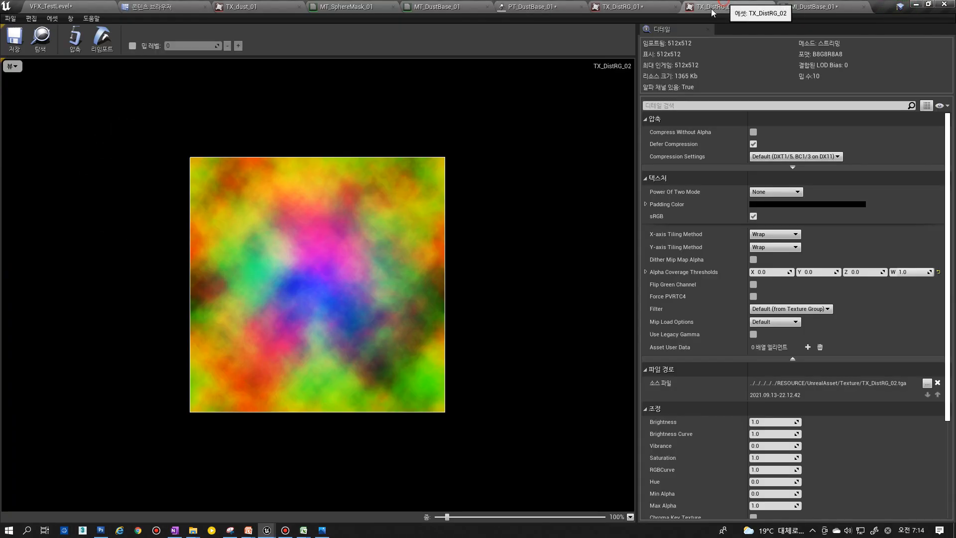
{"action": "left_click", "coordinate": [42, 42]}
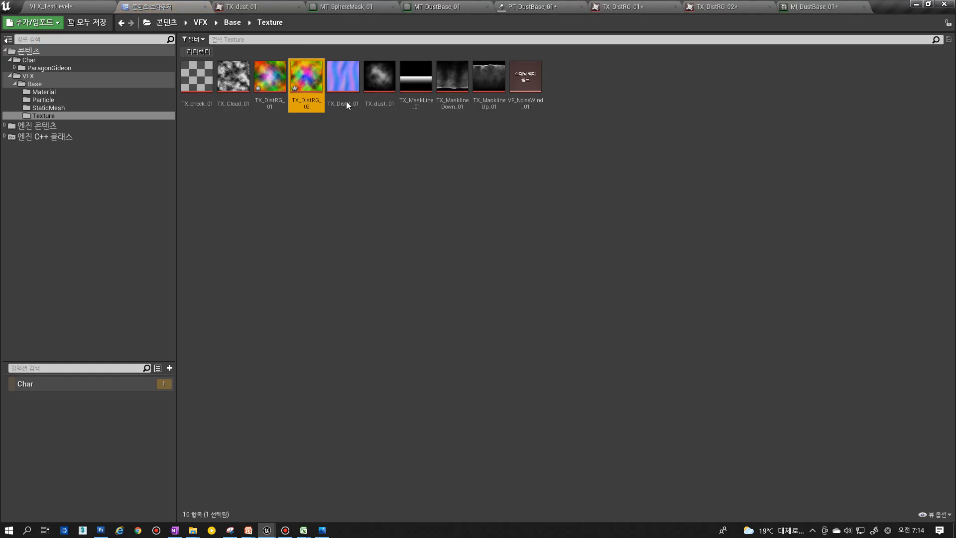
{"action": "right_click", "coordinate": [313, 103]}
{"action": "left_click", "coordinate": [351, 206]}
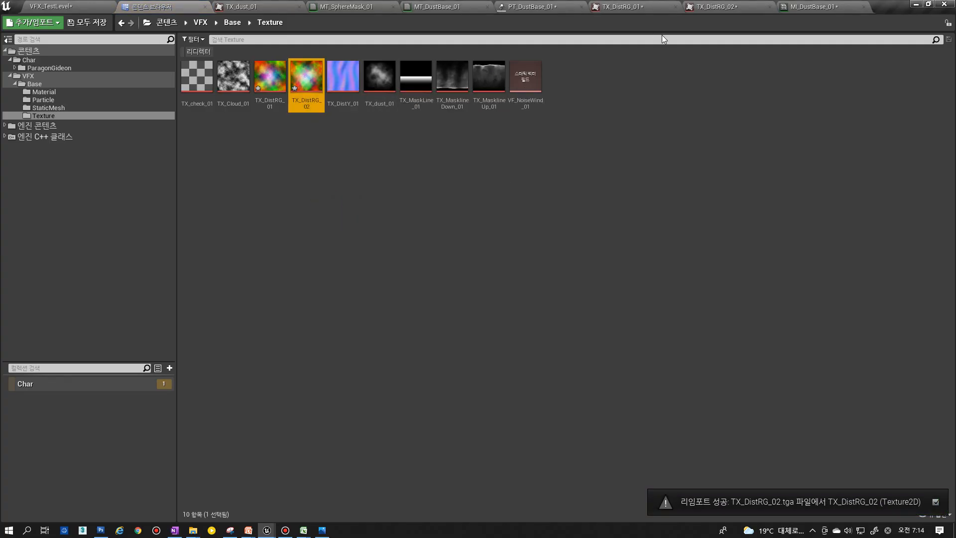
- Replay the PT_DustBase_01 particle preview to check how the reimported texture distorts the dust
{"action": "left_click", "coordinate": [537, 6]}
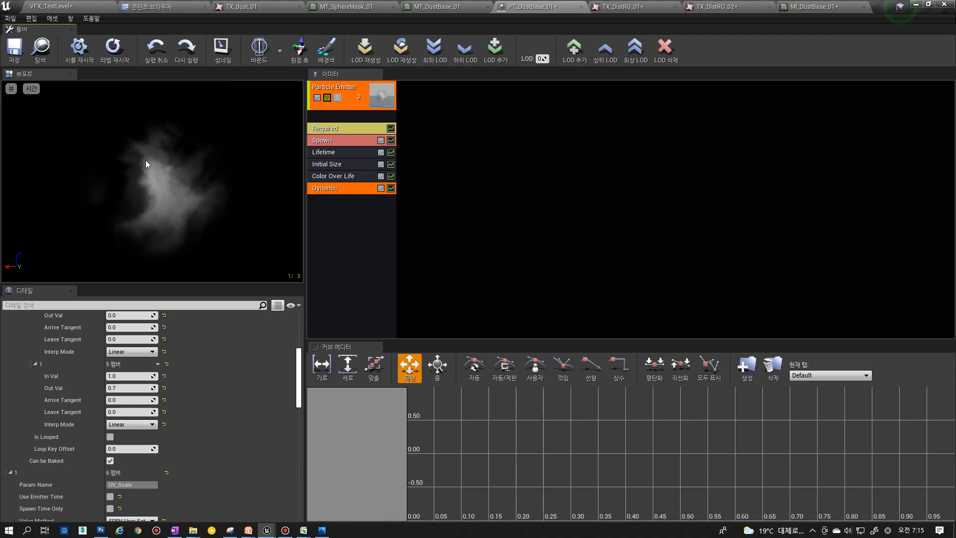
{"action": "left_click", "coordinate": [113, 47]}
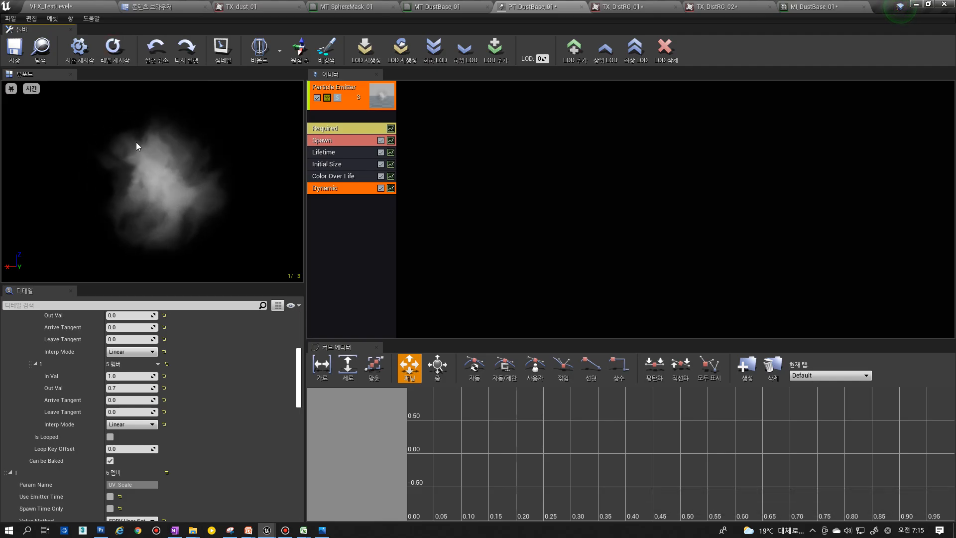
{"action": "left_click", "coordinate": [112, 48]}
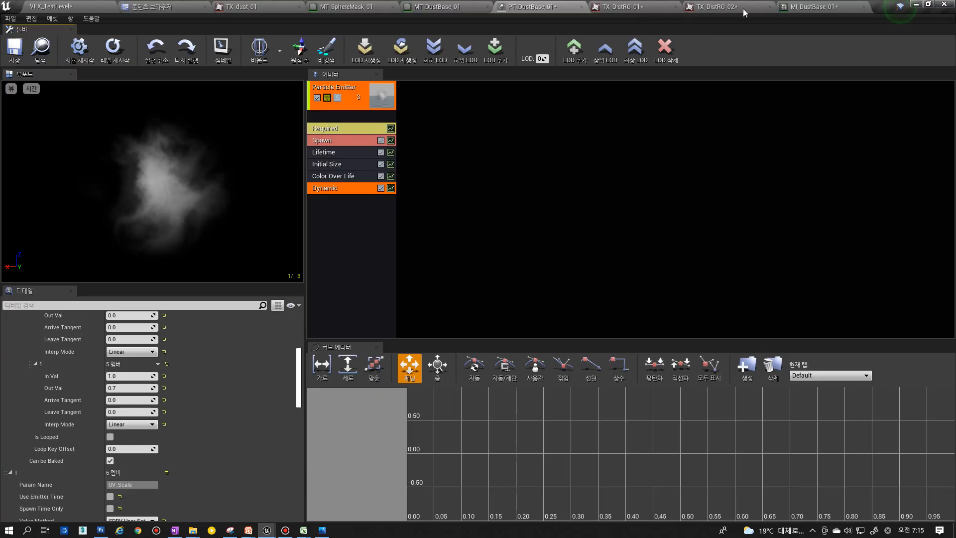
- Try TX_DistRG_01 as the TX_Flow texture of MI_DustBase_01 and replay the dust particle for comparison
{"action": "left_click", "coordinate": [814, 7]}
{"action": "left_click", "coordinate": [689, 192]}
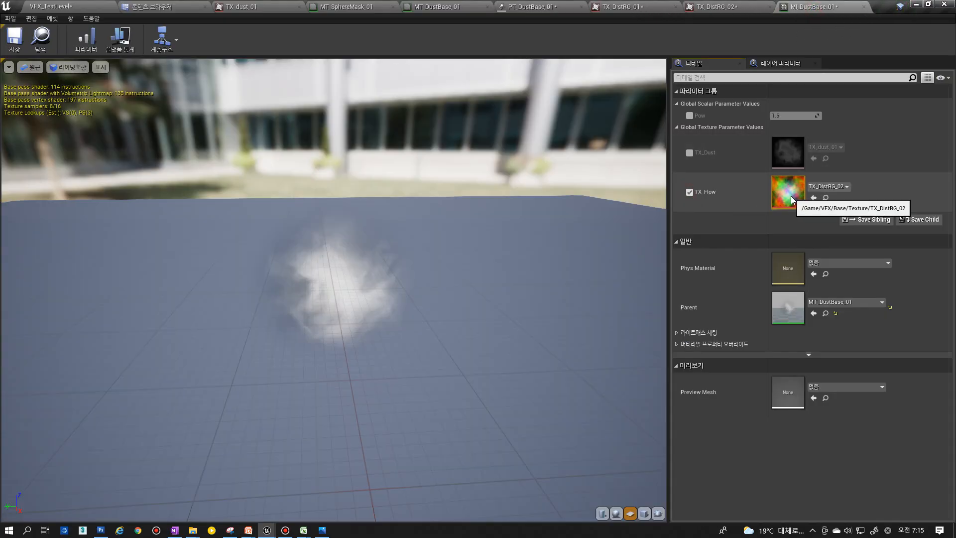
{"action": "left_click", "coordinate": [826, 186]}
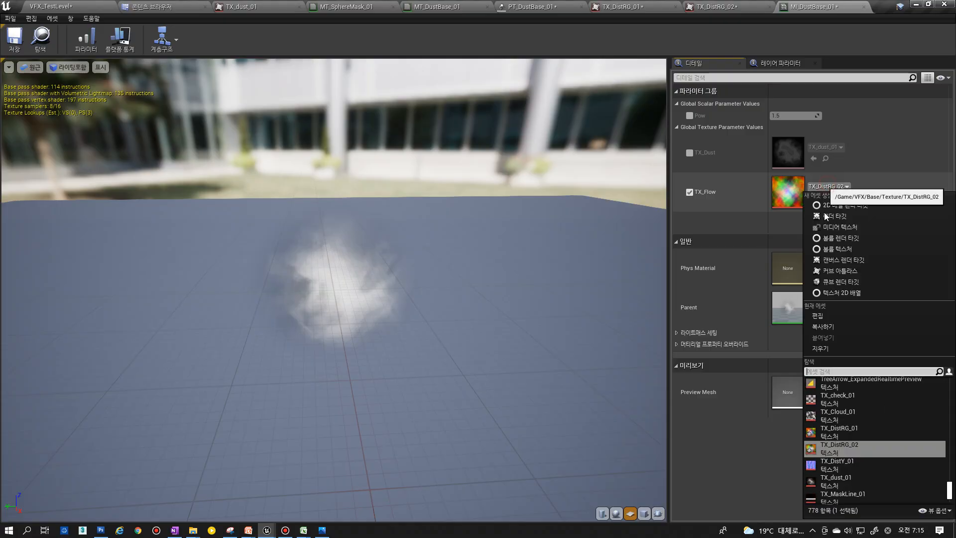
{"action": "left_click", "coordinate": [839, 431]}
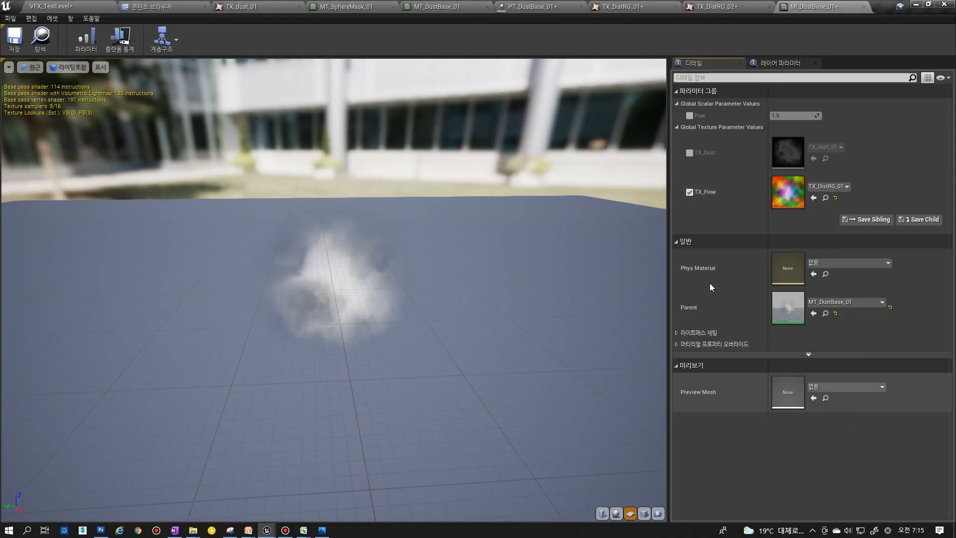
{"action": "left_click", "coordinate": [517, 6]}
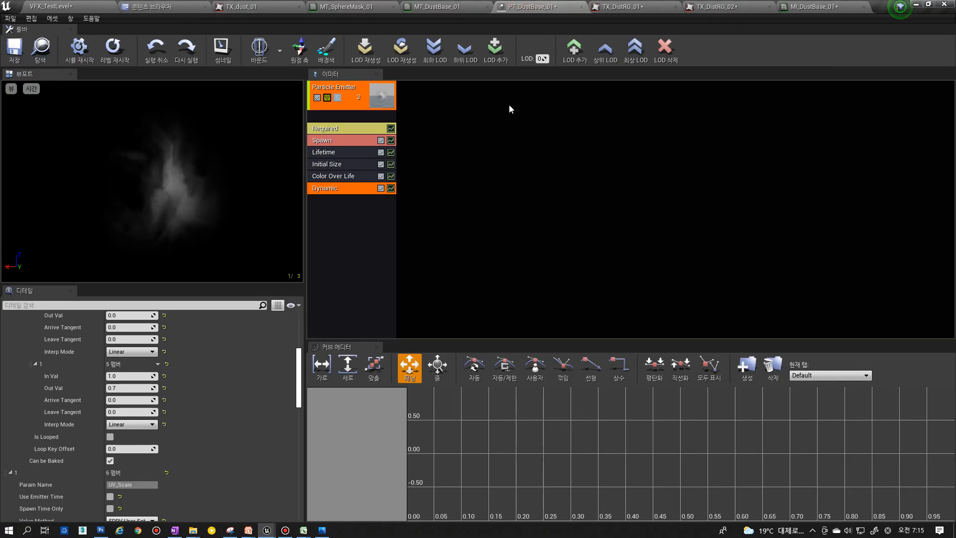
{"action": "left_click", "coordinate": [112, 54]}
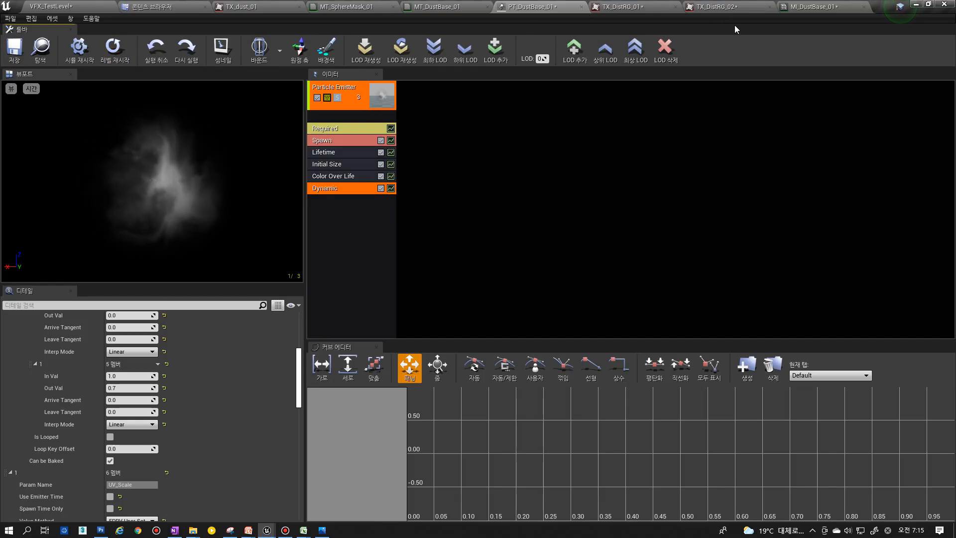
{"action": "left_click", "coordinate": [713, 7]}
{"action": "left_click", "coordinate": [519, 6]}
- Set the TX_Flow texture of MI_DustBase_01 back to TX_DistRG_02
{"action": "left_click", "coordinate": [811, 6]}
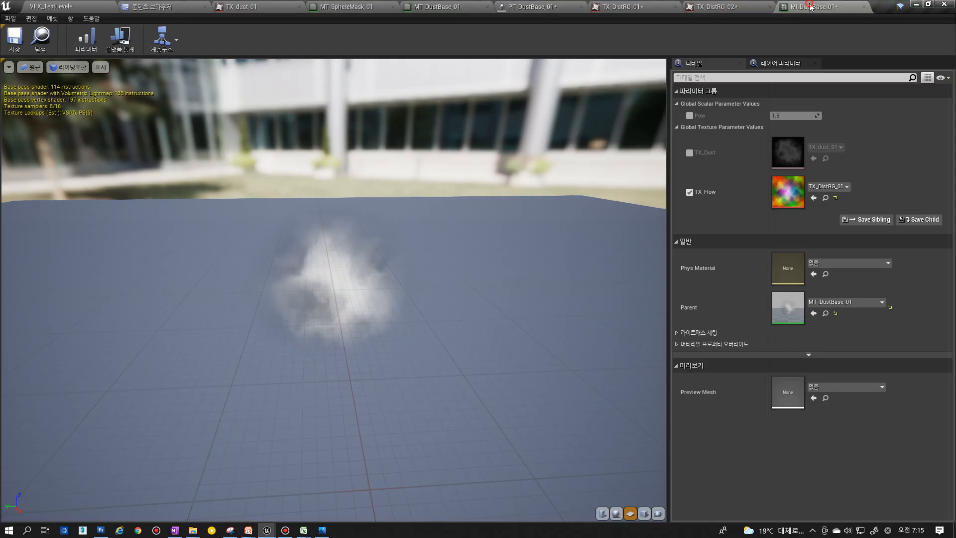
{"action": "left_click", "coordinate": [828, 186]}
{"action": "left_click", "coordinate": [841, 464]}
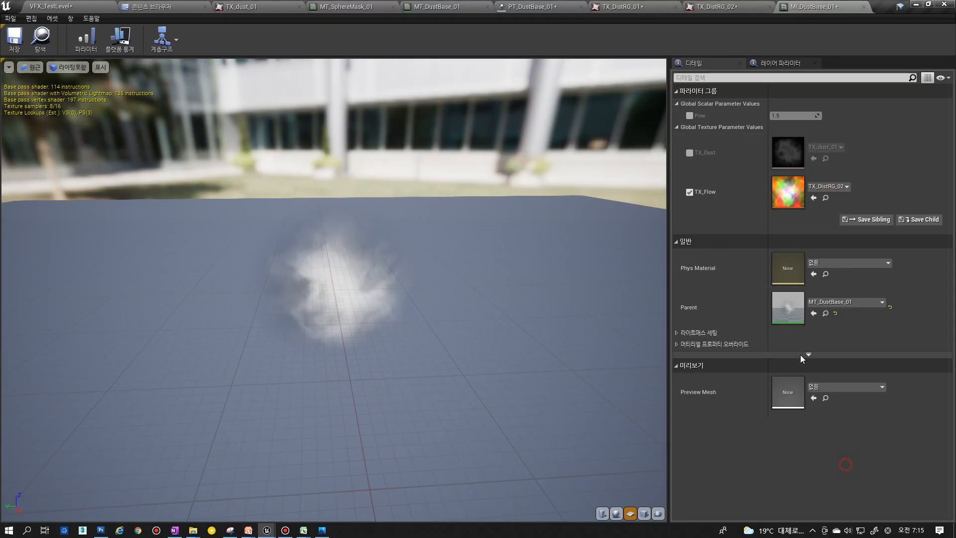
- Compare the TX_DistRG_02 and TX_DistRG_01 texture images against the dust particle preview
{"action": "double_click", "coordinate": [786, 199]}
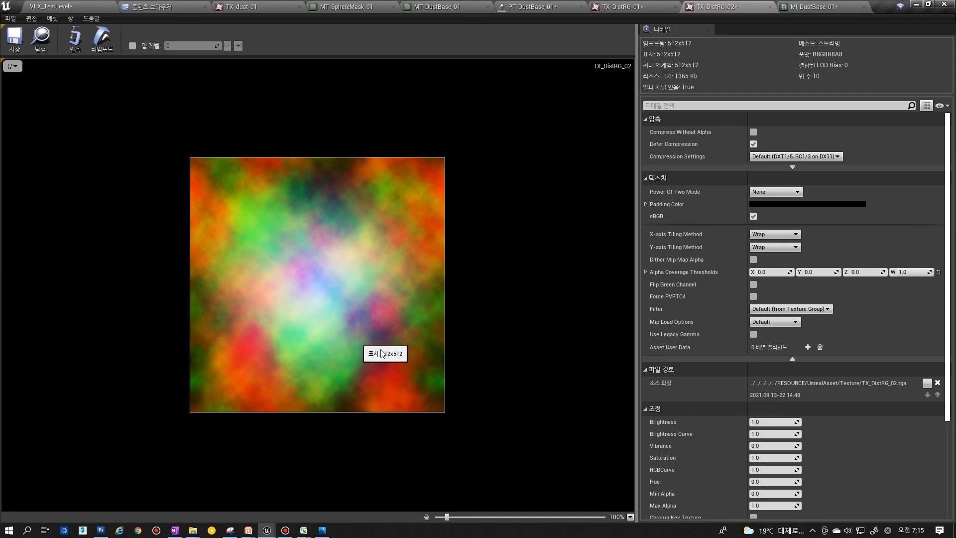
{"action": "left_click", "coordinate": [536, 12]}
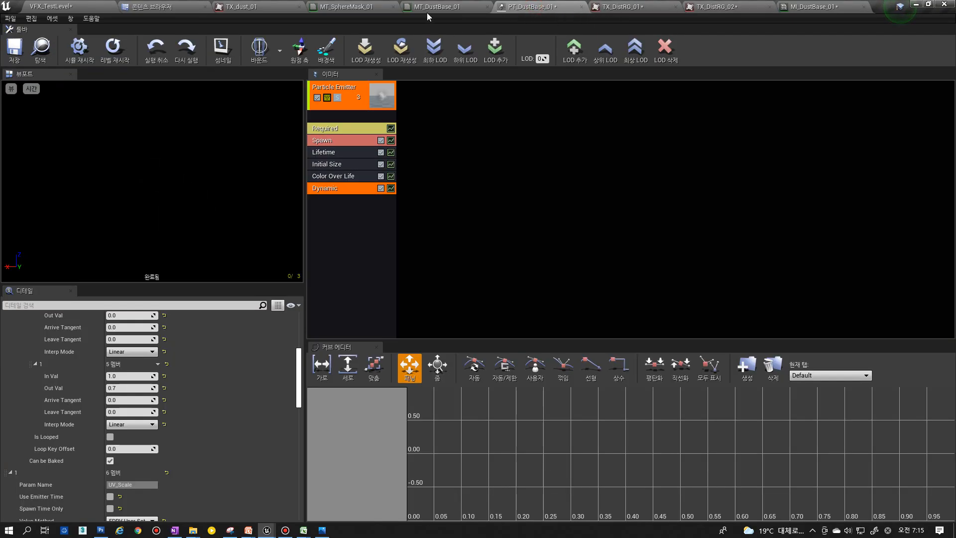
{"action": "left_click", "coordinate": [646, 6]}
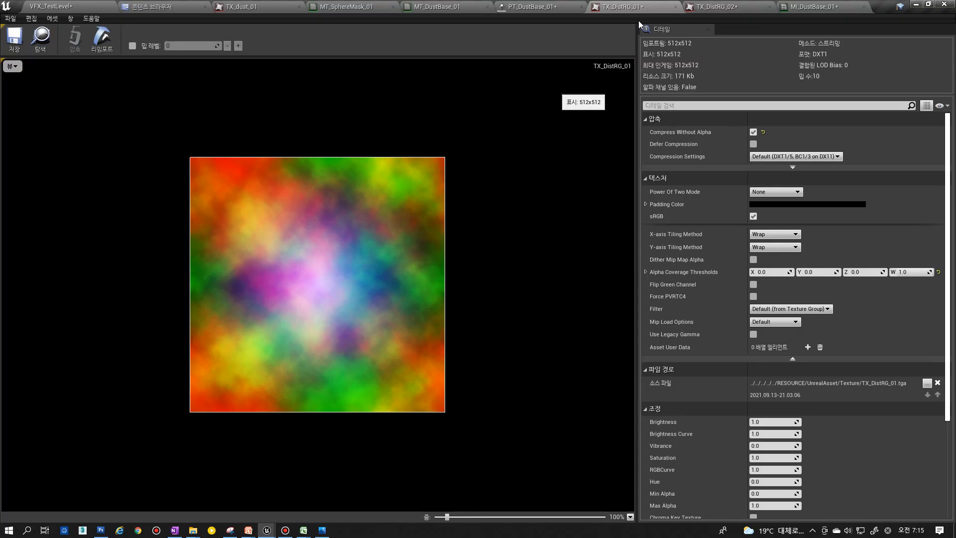
{"action": "left_click", "coordinate": [573, 6]}
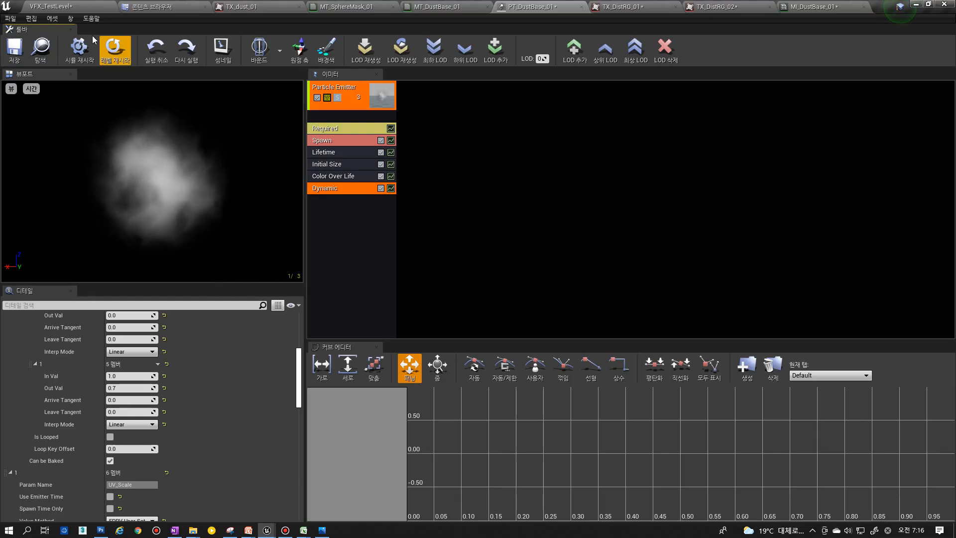
- Reset the PT_DustBase_01 emitter in VFX_TestLevel repeatedly to examine the dust beside the cylinder up close
{"action": "left_click", "coordinate": [77, 7]}
{"action": "left_click", "coordinate": [805, 457]}
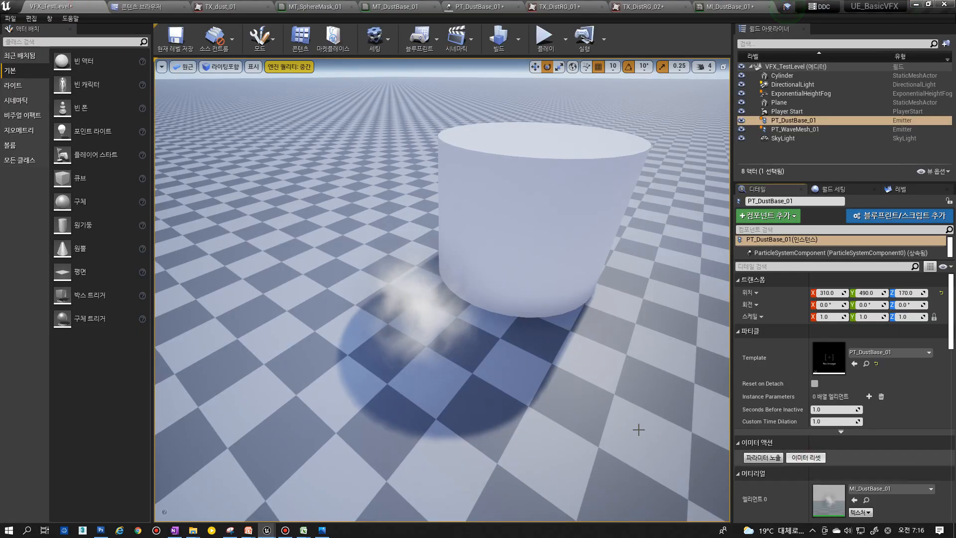
{"action": "scroll", "coordinate": [636, 429], "scroll_direction": "up", "scroll_amount": 2}
{"action": "left_click", "coordinate": [805, 457]}
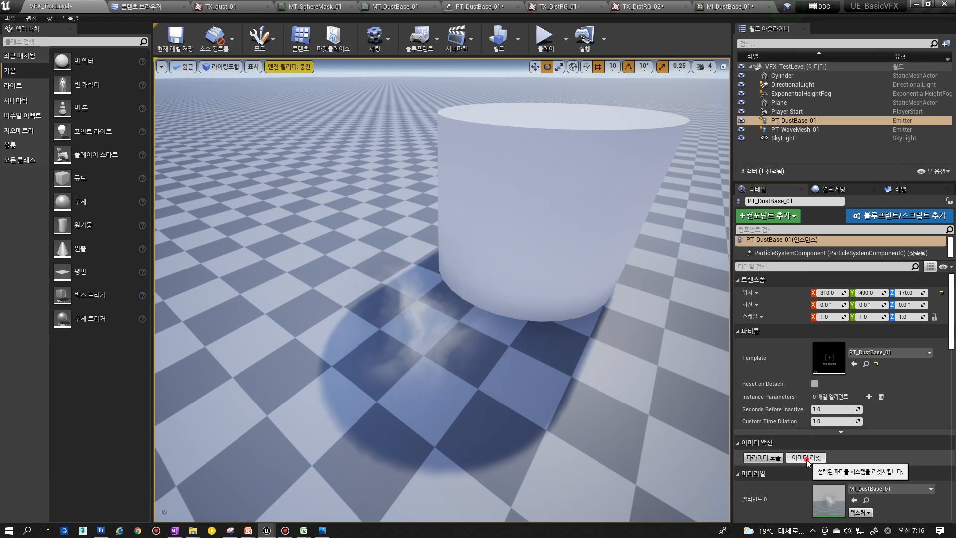
{"action": "left_click", "coordinate": [806, 457]}
- In PT_DustBase_01, set point 1's Out Val on the first Dynamic parameter's curve to 0.4, after trying 0.2
{"action": "left_click", "coordinate": [483, 6]}
{"action": "scroll", "coordinate": [124, 435], "scroll_direction": "down", "scroll_amount": 3}
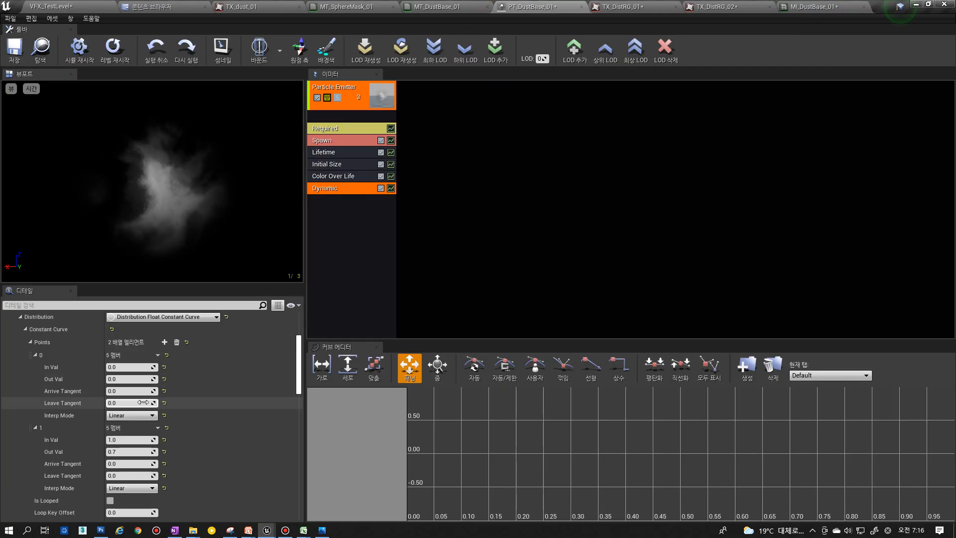
{"action": "scroll", "coordinate": [127, 423], "scroll_direction": "up", "scroll_amount": 8}
{"action": "scroll", "coordinate": [130, 402], "scroll_direction": "down", "scroll_amount": 11}
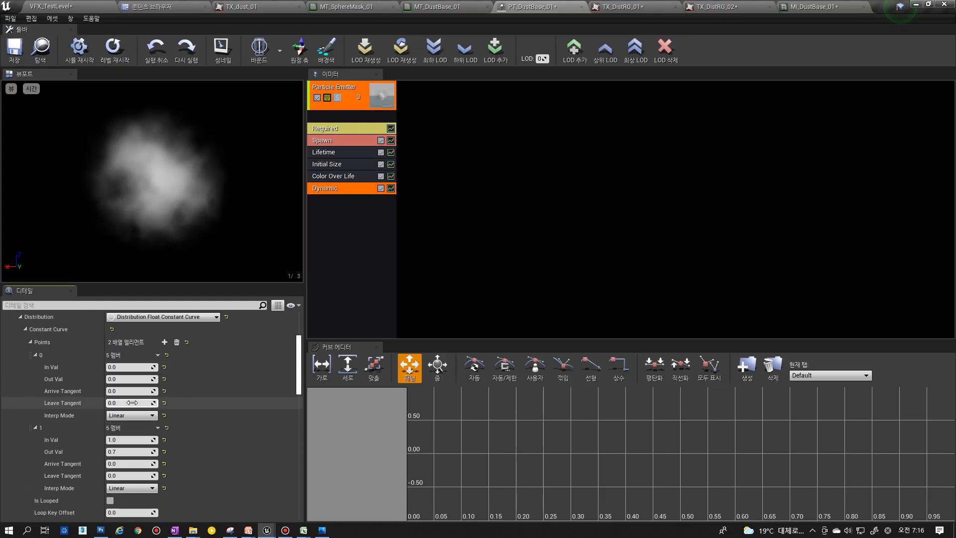
{"action": "left_click", "coordinate": [118, 392]}
{"action": "type", "text": "0.2"}
{"action": "key", "text": "Return"}
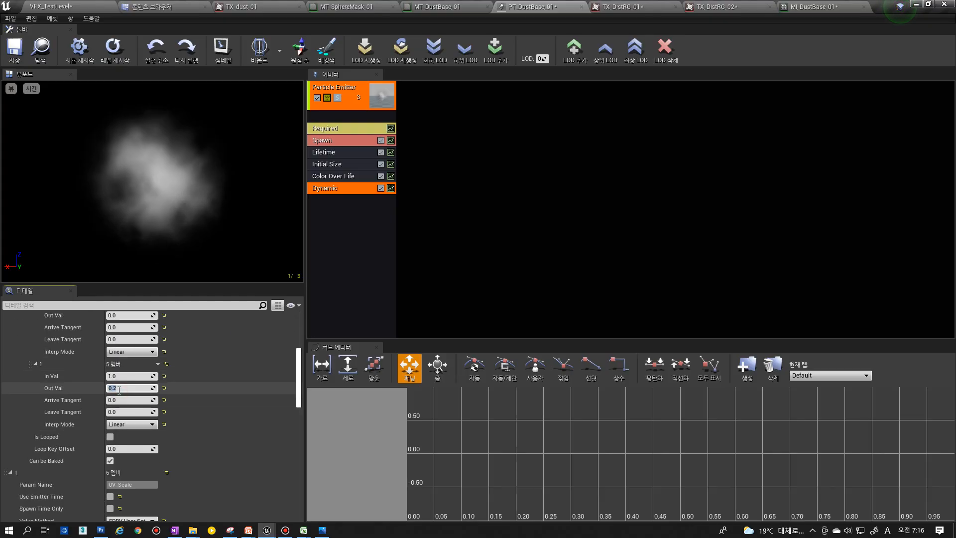
{"action": "type", "text": "0.4"}
{"action": "key", "text": "Return"}
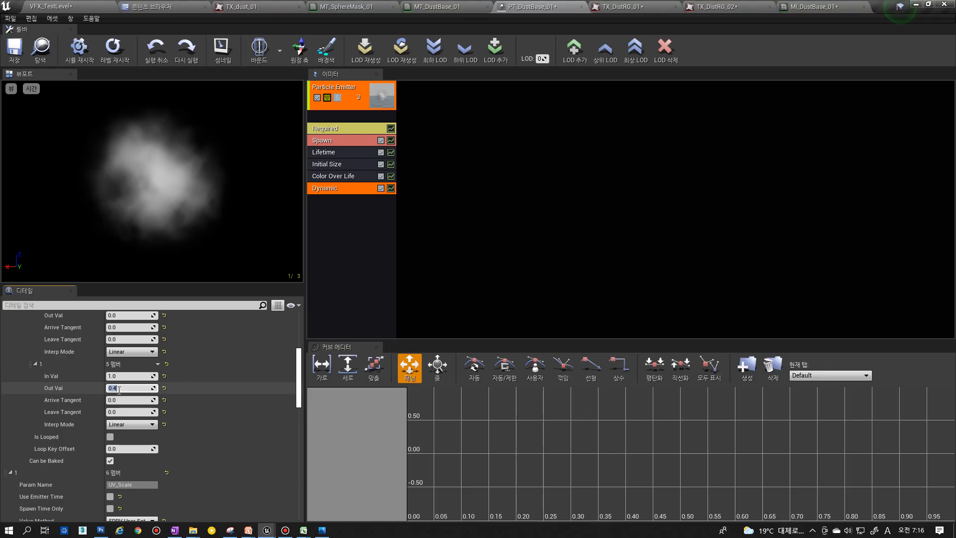
- Try an Out Val of 1.5 for point 1 of the UV_Scale curve, replay the dust in the level, and restore 2.0
{"action": "scroll", "coordinate": [134, 386], "scroll_direction": "down", "scroll_amount": 5}
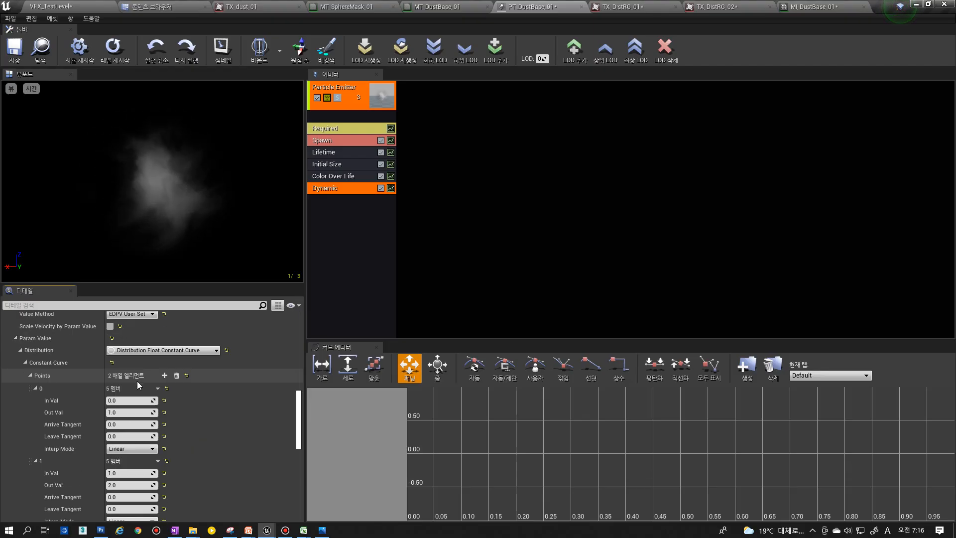
{"action": "scroll", "coordinate": [137, 381], "scroll_direction": "down", "scroll_amount": 2}
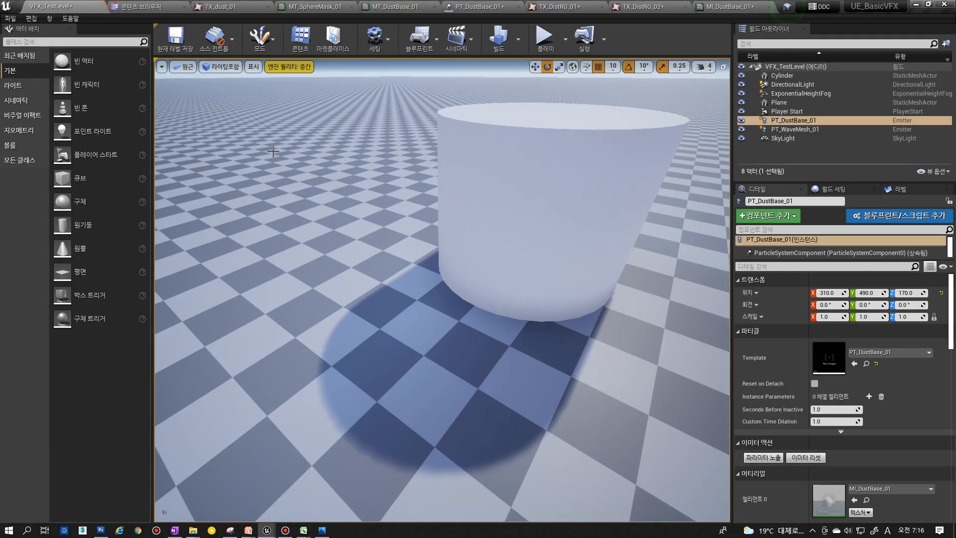
{"action": "left_click", "coordinate": [804, 458]}
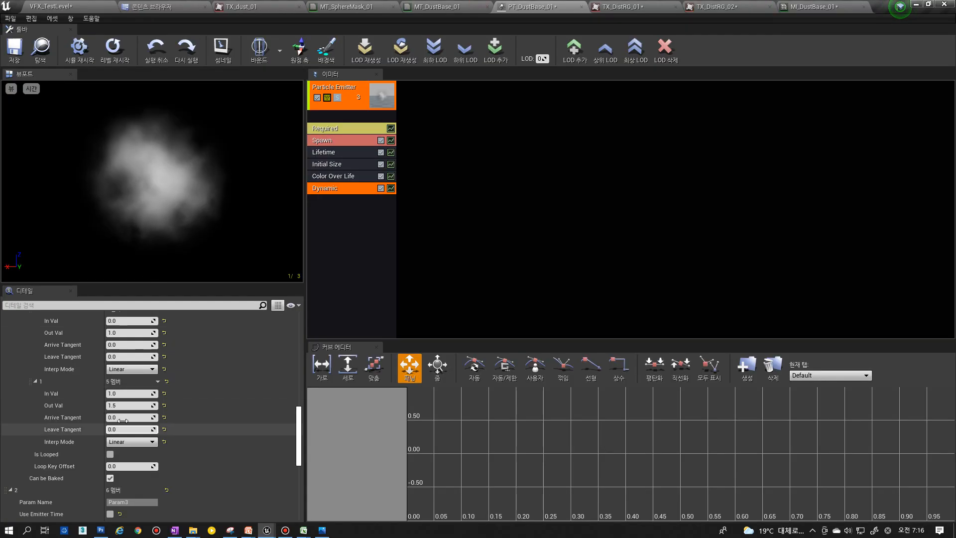
{"action": "left_click", "coordinate": [131, 406]}
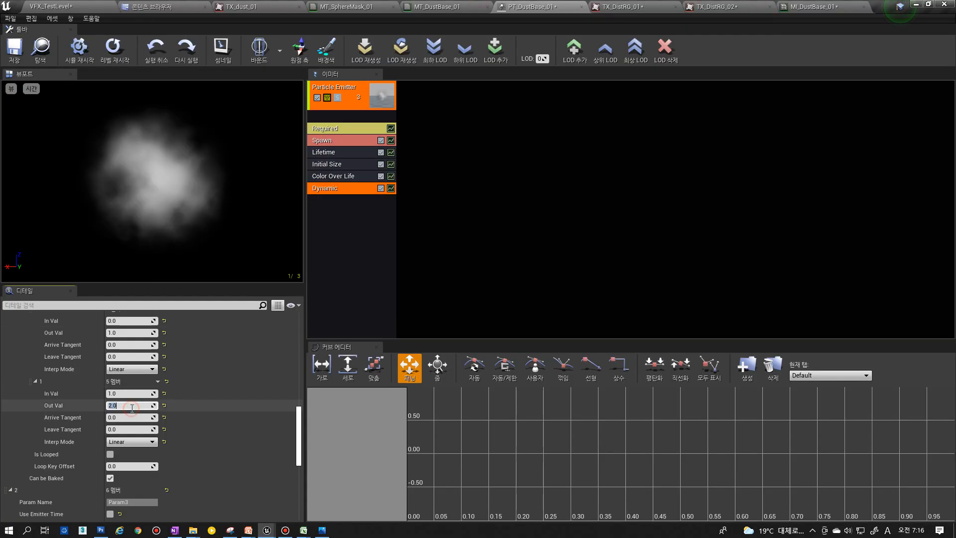
{"action": "scroll", "coordinate": [132, 406], "scroll_direction": "up", "scroll_amount": 20}
{"action": "left_click", "coordinate": [126, 434]}
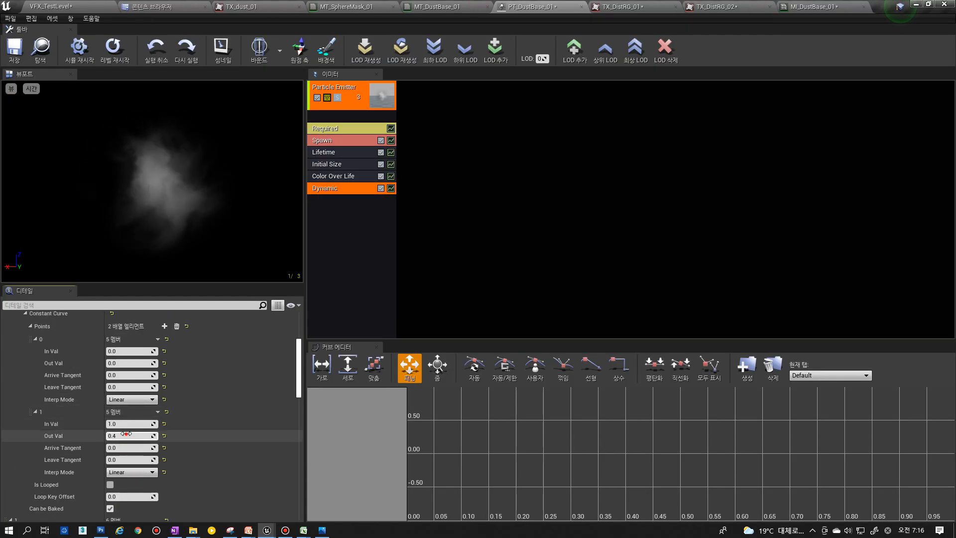
- In MT_DustBase_01, move the final Multiply connection from Emissive Color to Base Color, save the material and return to VFX_TestLevel
{"action": "left_click", "coordinate": [620, 8]}
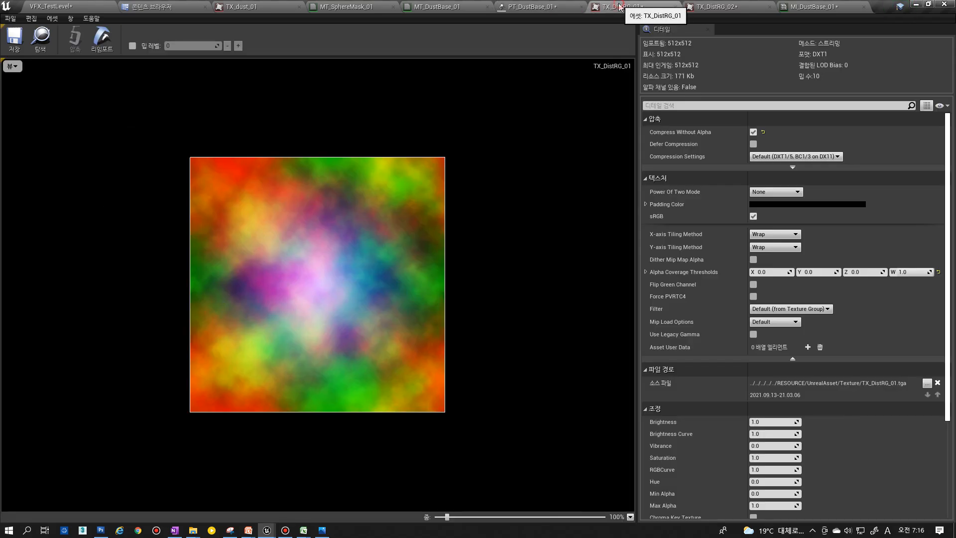
{"action": "left_click", "coordinate": [540, 7]}
{"action": "left_click", "coordinate": [412, 7]}
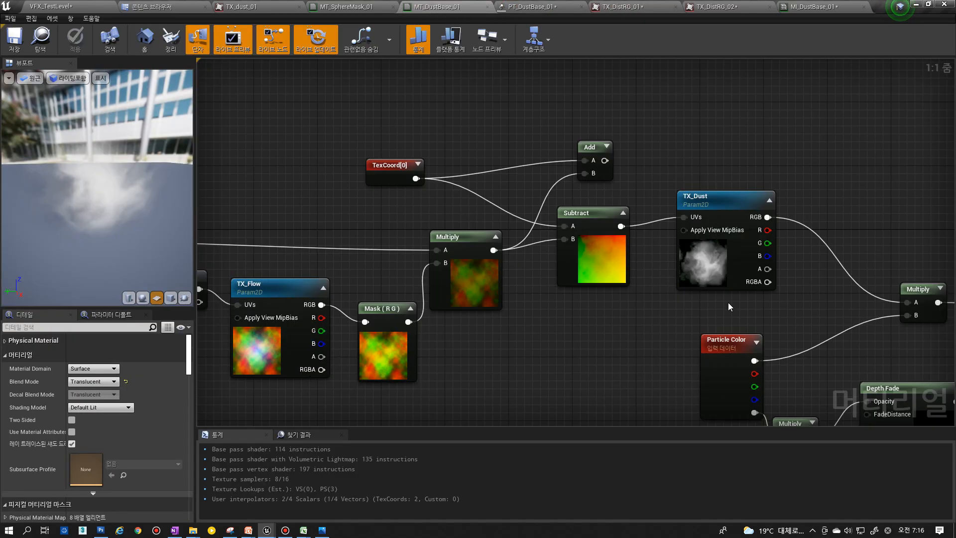
{"action": "scroll", "coordinate": [729, 306], "scroll_direction": "down", "scroll_amount": 2}
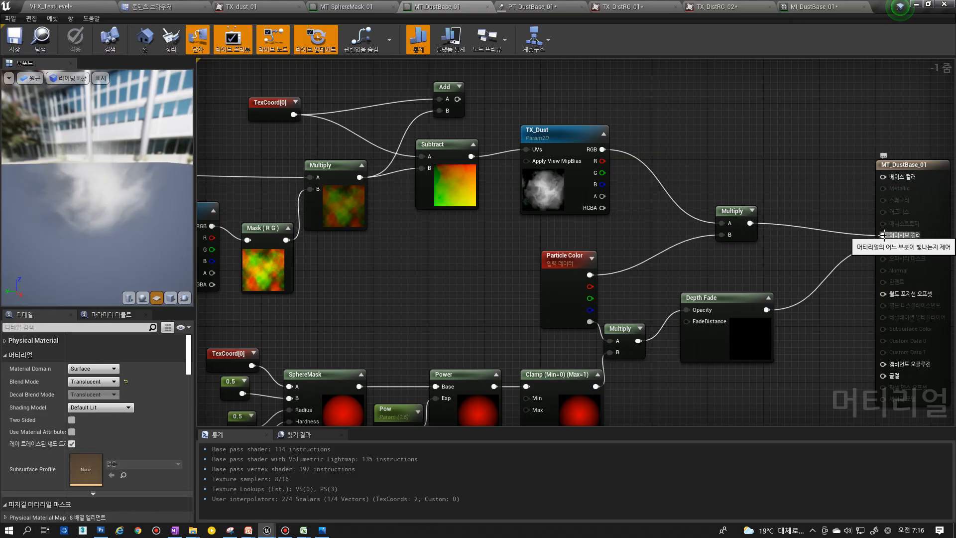
{"action": "left_click_drag", "start_coordinate": [886, 237], "coordinate": [888, 178], "text": "ctrl"}
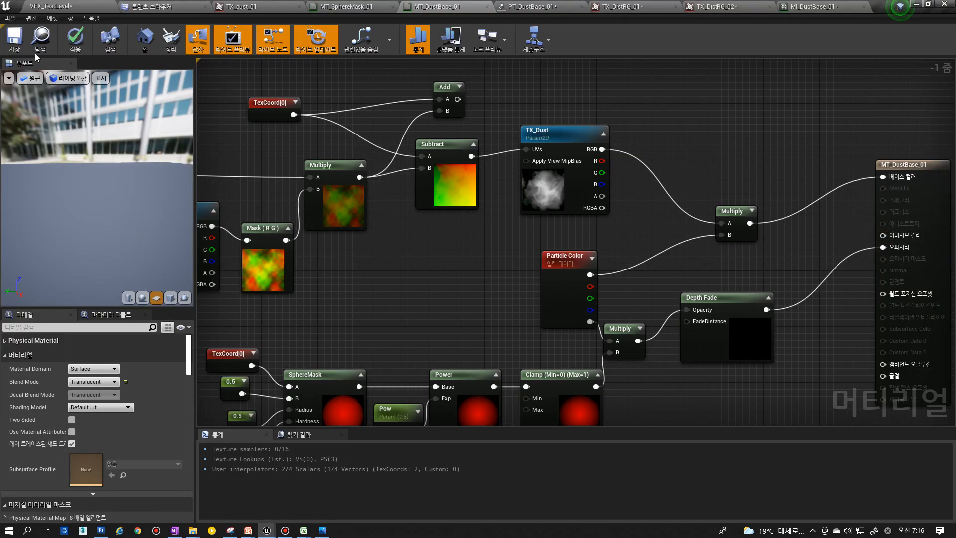
{"action": "key", "text": "ctrl+s"}
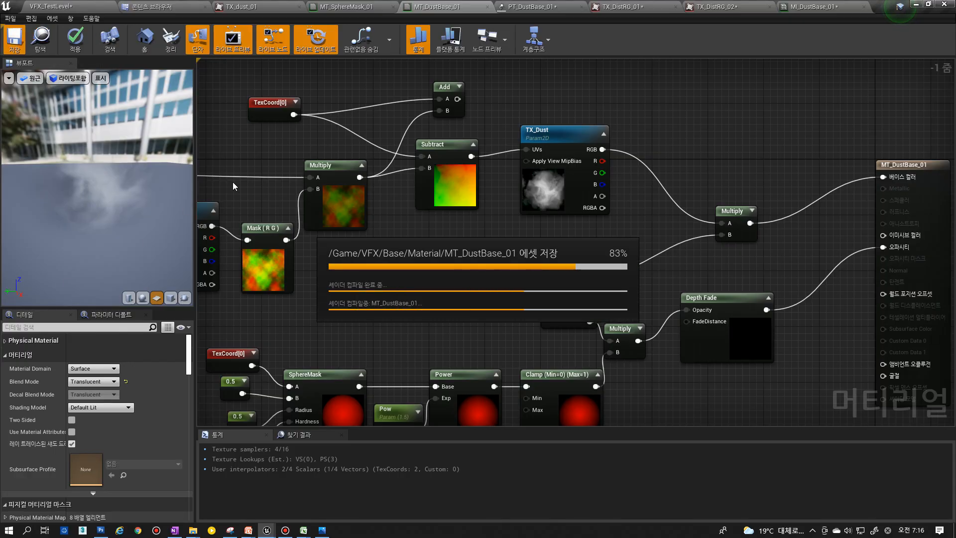
{"action": "left_click", "coordinate": [75, 6]}
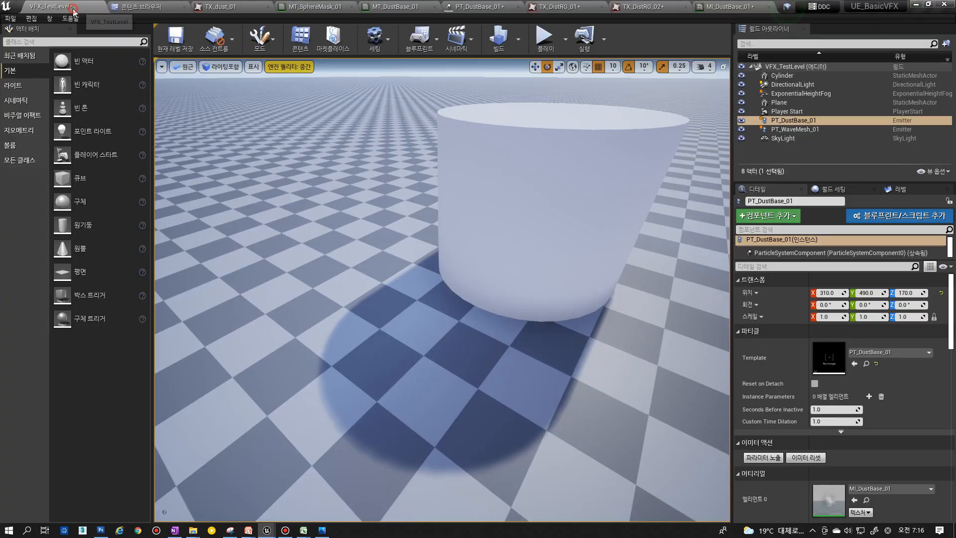
- Reset the PT_DustBase_01 emitter in VFX_TestLevel to examine the dust against the cylinder and its shadow
{"action": "left_click", "coordinate": [808, 458]}
{"action": "mouse_move", "coordinate": [526, 426]}
{"action": "left_mouse_down", "text": "alt"}
{"action": "mouse_move", "coordinate": [498, 438]}
{"action": "mouse_move", "coordinate": [464, 408]}
{"action": "mouse_move", "coordinate": [526, 426]}
{"action": "left_mouse_up", "text": "alt"}
{"action": "right_click", "coordinate": [526, 426]}
{"action": "key", "text": "ctrl+z"}
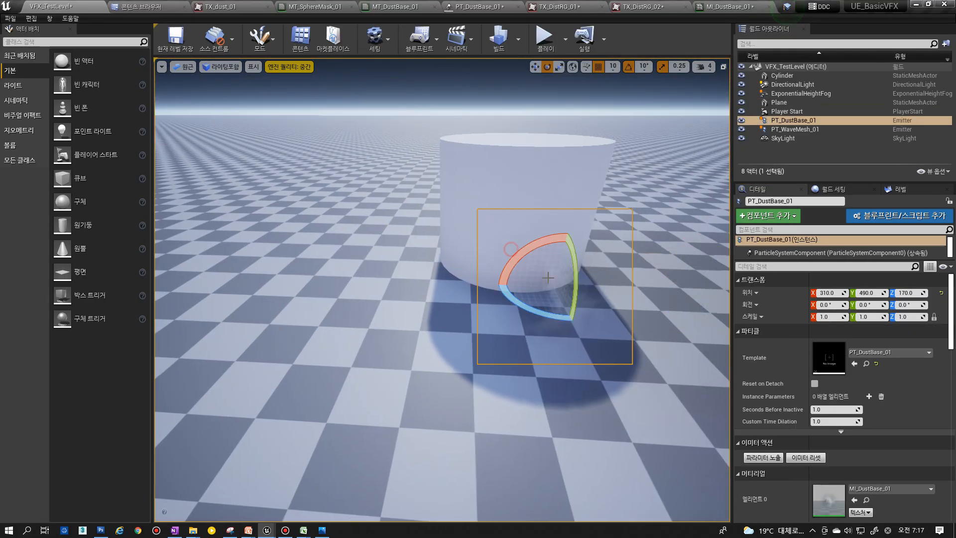
{"action": "right_click_drag", "start_coordinate": [608, 343], "coordinate": [596, 350]}
- In PT_DustBase_01, try an Out Val of 5.0 for point 0 of the Alpha Over Life curve and replay the dust in the level
{"action": "double_click", "coordinate": [829, 357]}
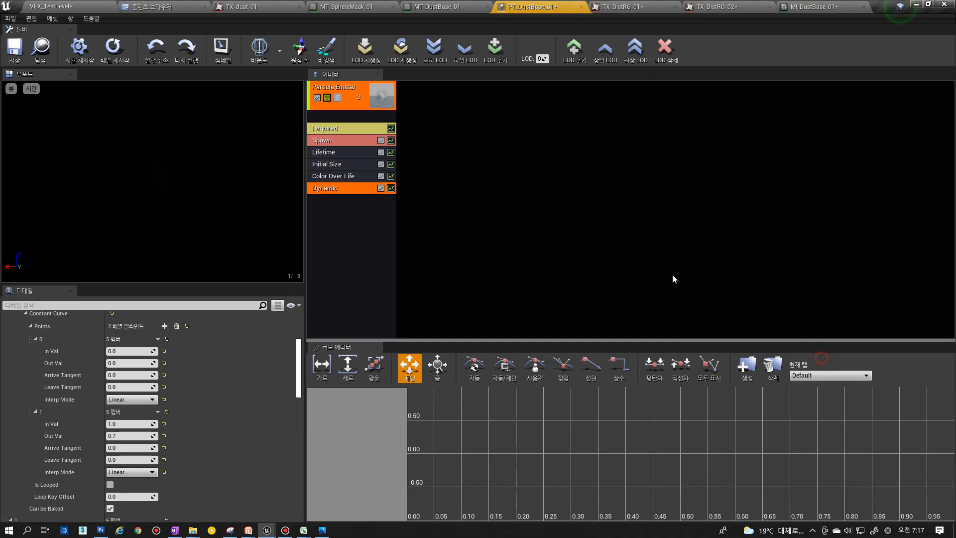
{"action": "left_click", "coordinate": [333, 175]}
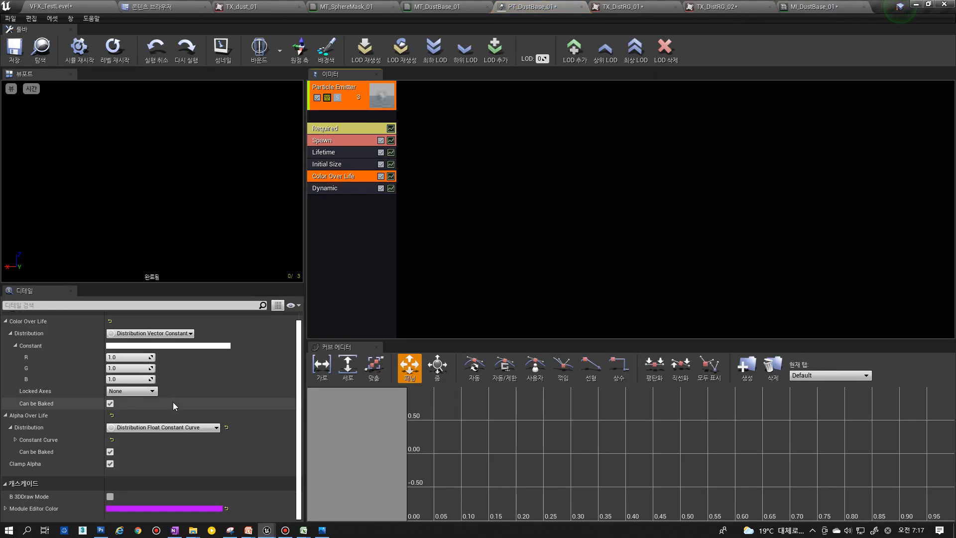
{"action": "left_click", "coordinate": [156, 429]}
{"action": "right_click", "coordinate": [37, 440]}
{"action": "left_click", "coordinate": [48, 458]}
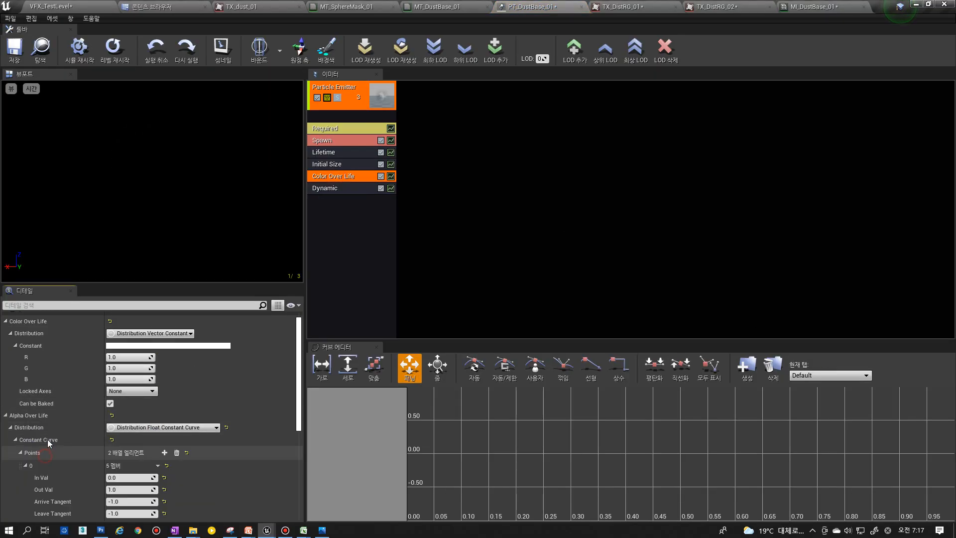
{"action": "scroll", "coordinate": [68, 431], "scroll_direction": "down", "scroll_amount": 5}
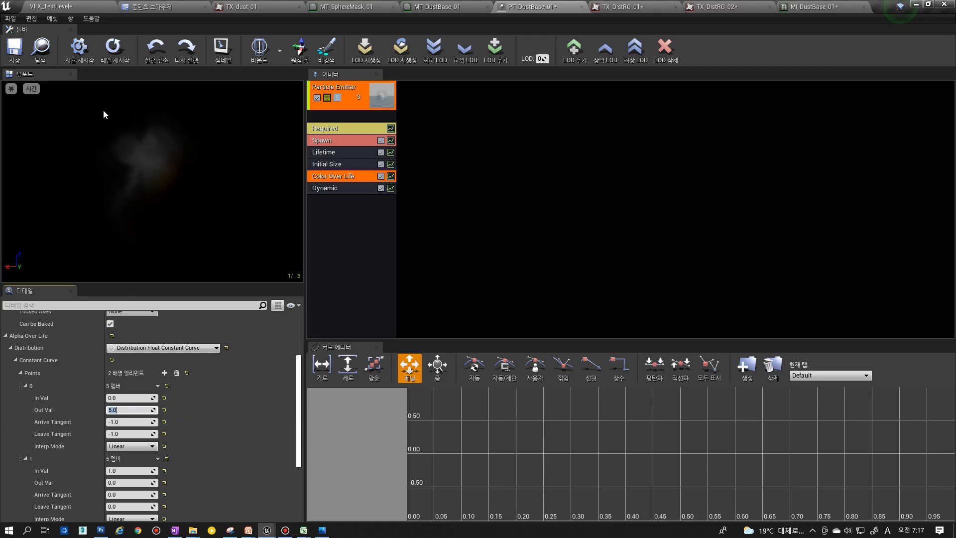
{"action": "left_click", "coordinate": [105, 7]}
{"action": "left_click", "coordinate": [802, 458]}
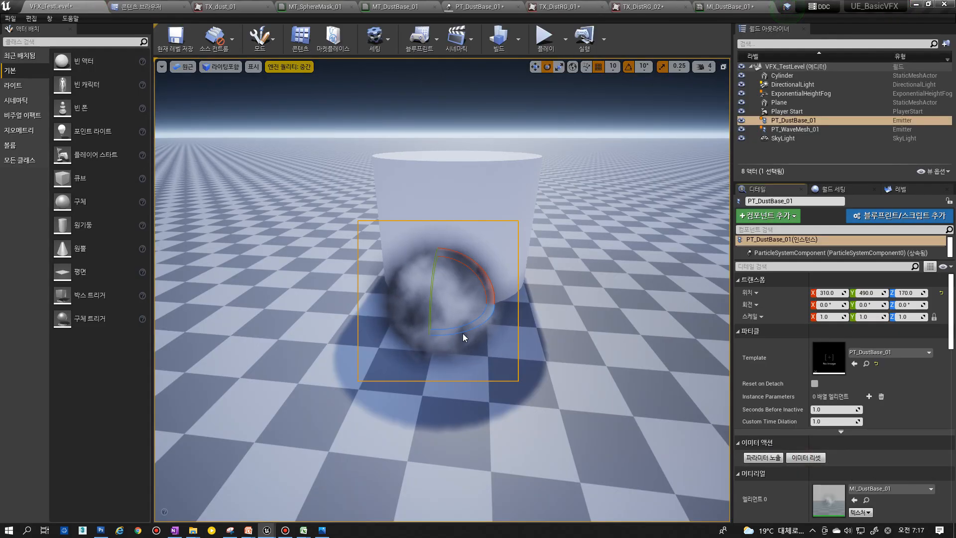
- Set the Out Val of point 0 on PT_DustBase_01's Alpha Over Life curve to 2.0 and replay the dust in VFX_TestLevel
{"action": "left_click", "coordinate": [478, 7]}
{"action": "left_click", "coordinate": [119, 410]}
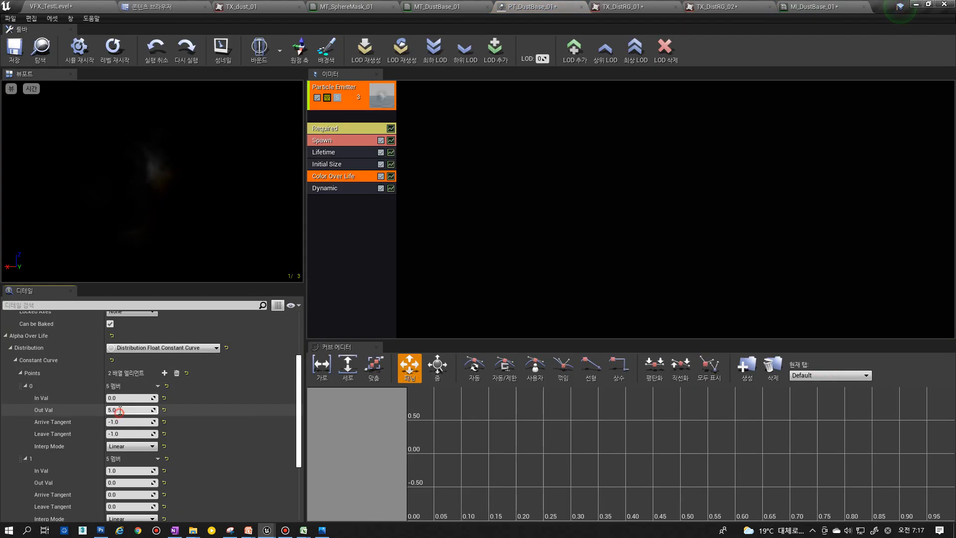
{"action": "type", "text": "2"}
{"action": "key", "text": "Return"}
{"action": "left_click", "coordinate": [50, 7]}
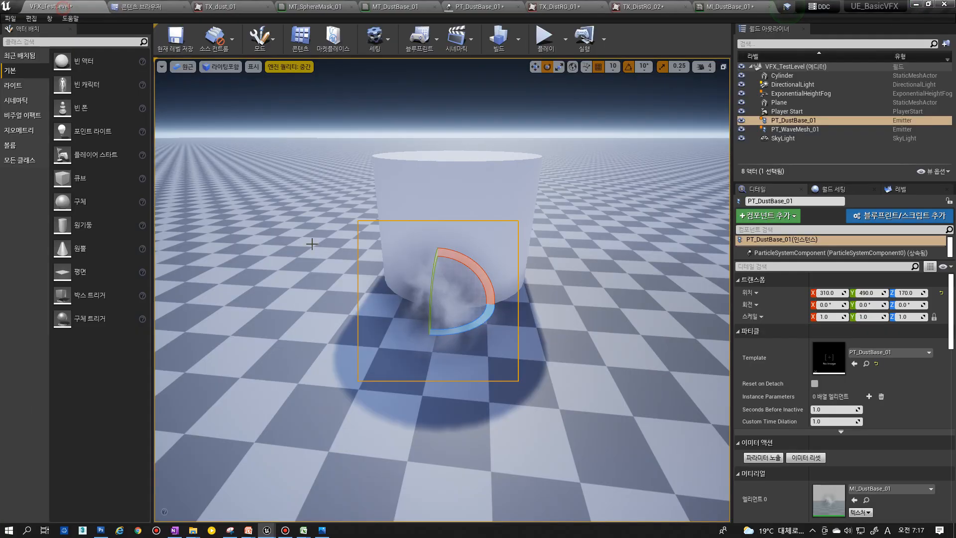
{"action": "left_click", "coordinate": [815, 460]}
{"action": "left_click", "coordinate": [656, 437]}
{"action": "mouse_move", "coordinate": [655, 438]}
{"action": "right_mouse_down"}
{"action": "mouse_move", "coordinate": [588, 434]}
{"action": "mouse_move", "coordinate": [627, 429]}
{"action": "mouse_move", "coordinate": [653, 437]}
{"action": "right_mouse_up"}
{"action": "right_click", "coordinate": [508, 407]}
{"action": "left_click", "coordinate": [482, 372]}
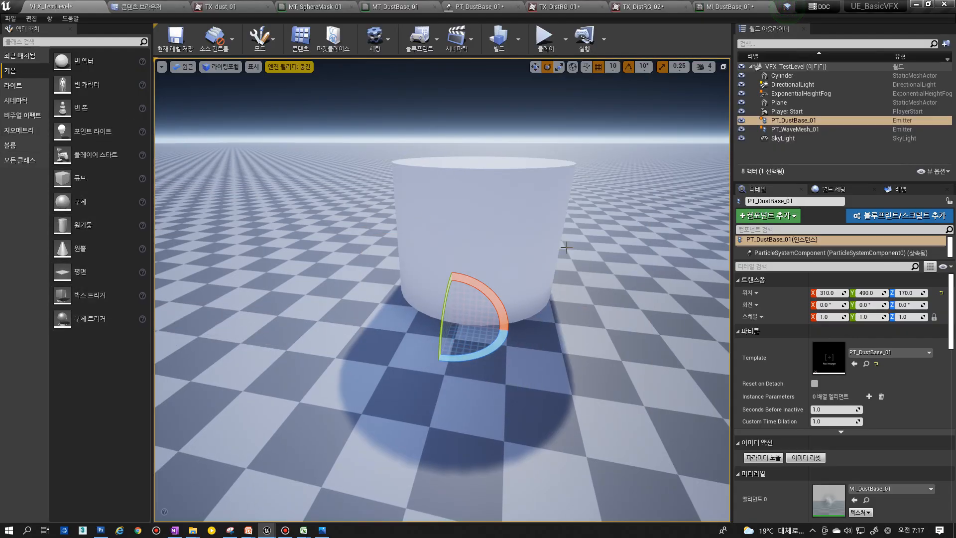
- Try a Light Color B value of 255 on the DirectionalLight, check the dust under it, and restore B to 150
{"action": "left_click", "coordinate": [791, 84]}
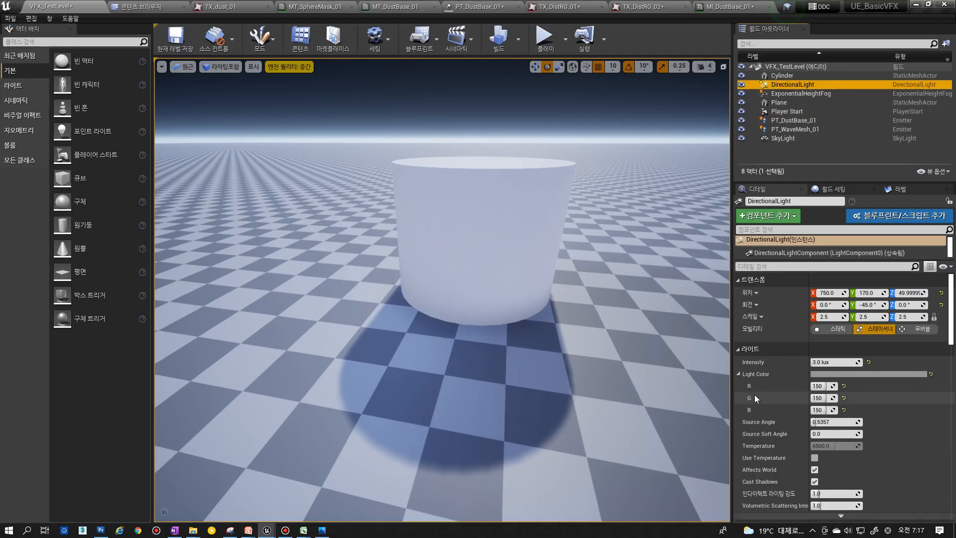
{"action": "left_click", "coordinate": [821, 387]}
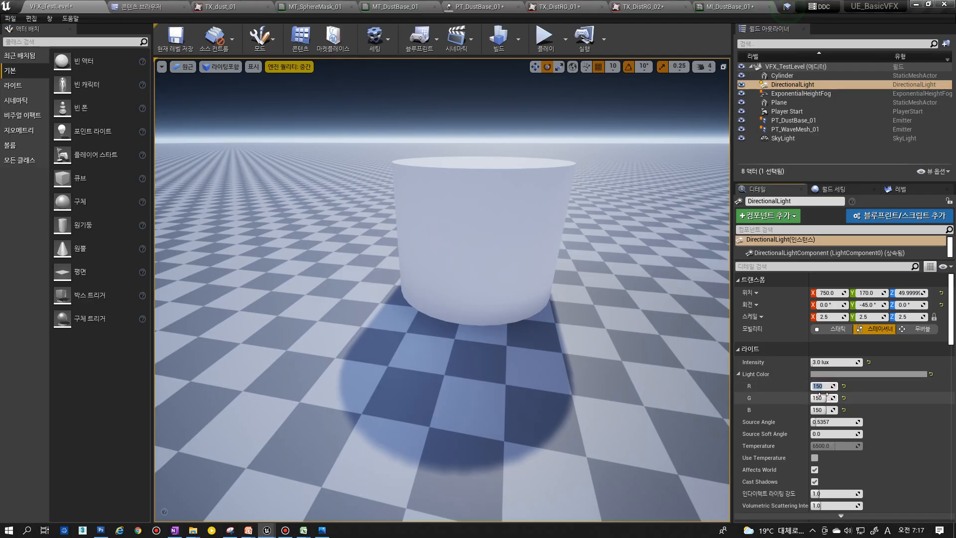
{"action": "left_click", "coordinate": [823, 385]}
{"action": "left_click", "coordinate": [825, 410]}
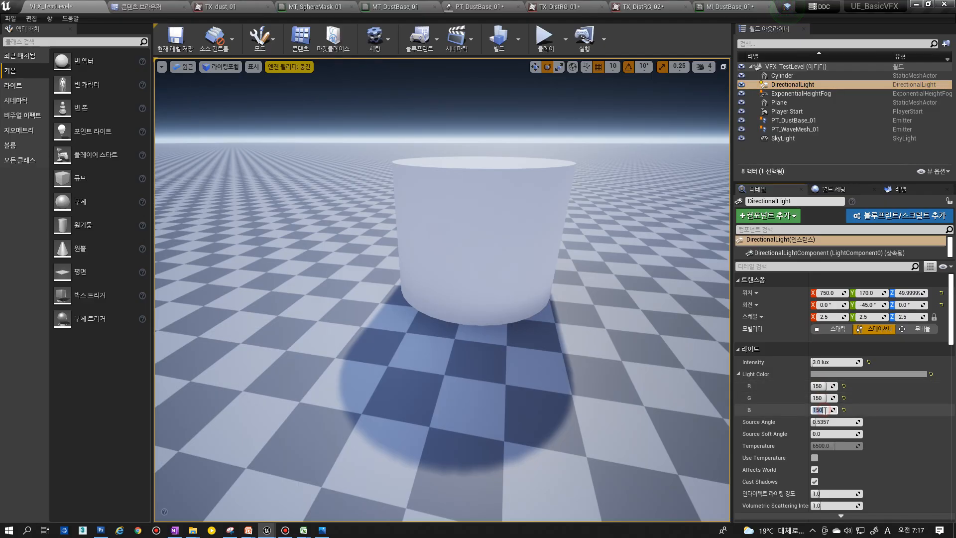
{"action": "type", "text": "255"}
{"action": "key", "text": "Return"}
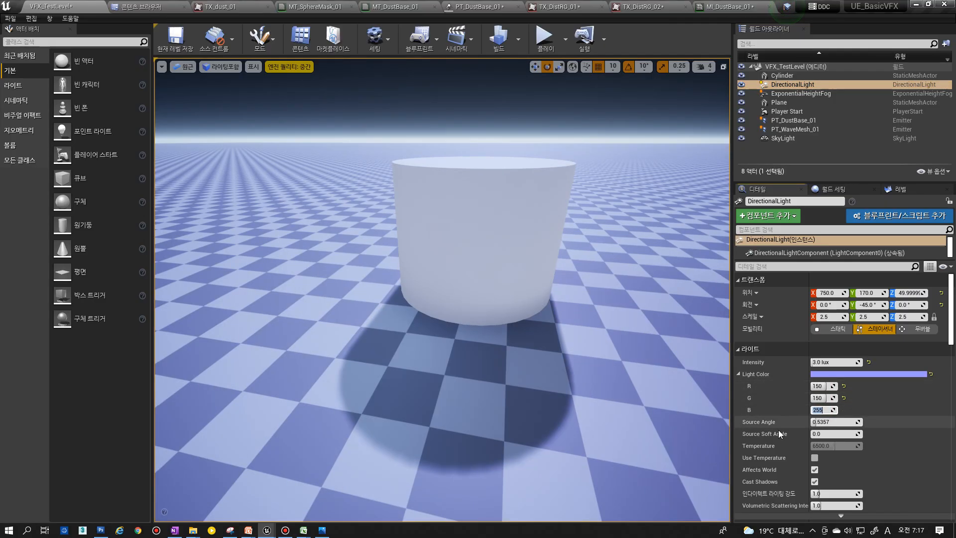
{"action": "left_click", "coordinate": [795, 129]}
{"action": "left_click", "coordinate": [794, 121]}
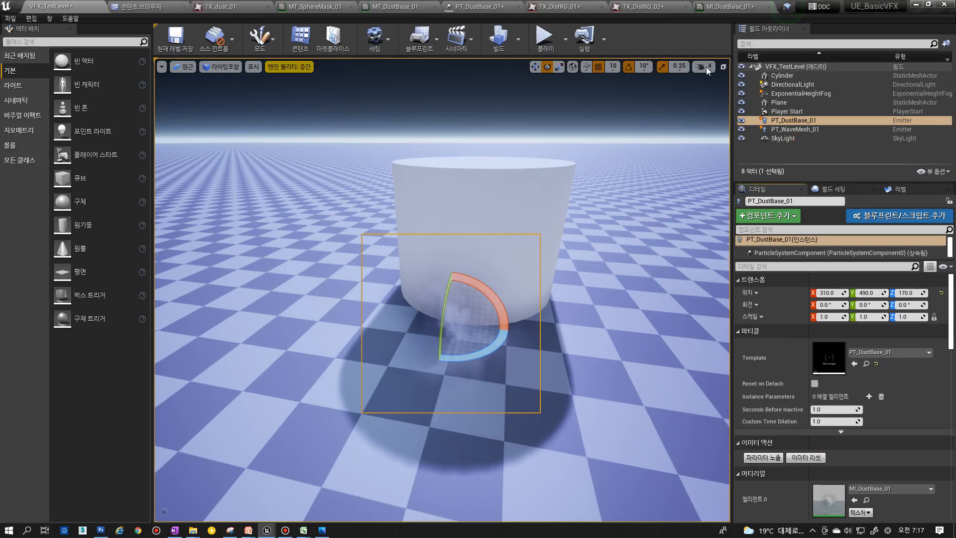
{"action": "left_click", "coordinate": [796, 85]}
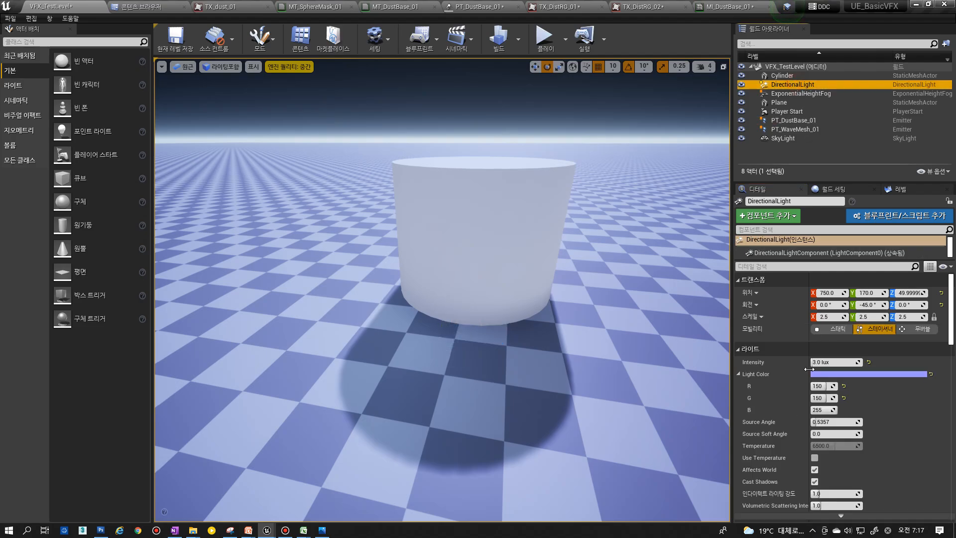
{"action": "left_click", "coordinate": [819, 409]}
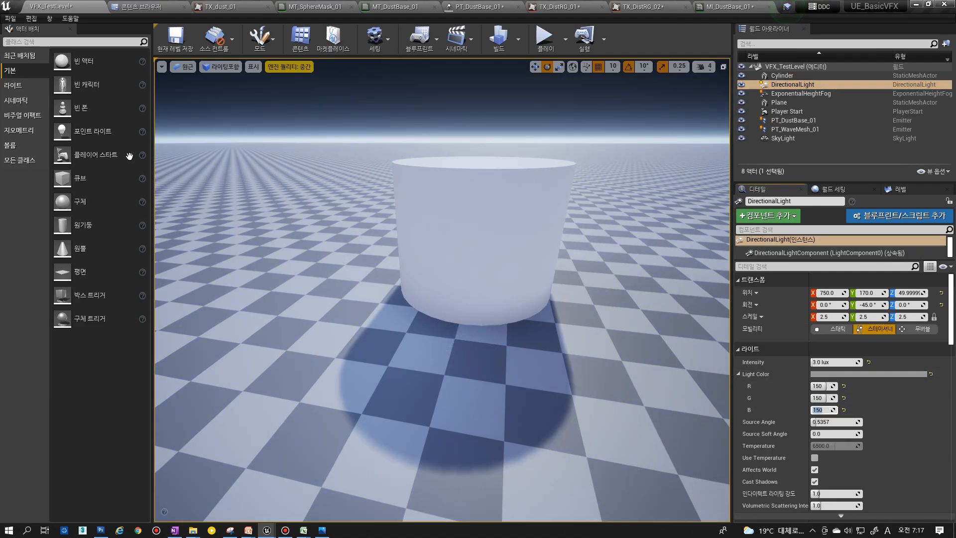
- Place a Point Light on the floor in front of the cylinder, show the level's editor icons and activate the move gizmo
{"action": "left_click", "coordinate": [33, 42]}
{"action": "left_click", "coordinate": [46, 21]}
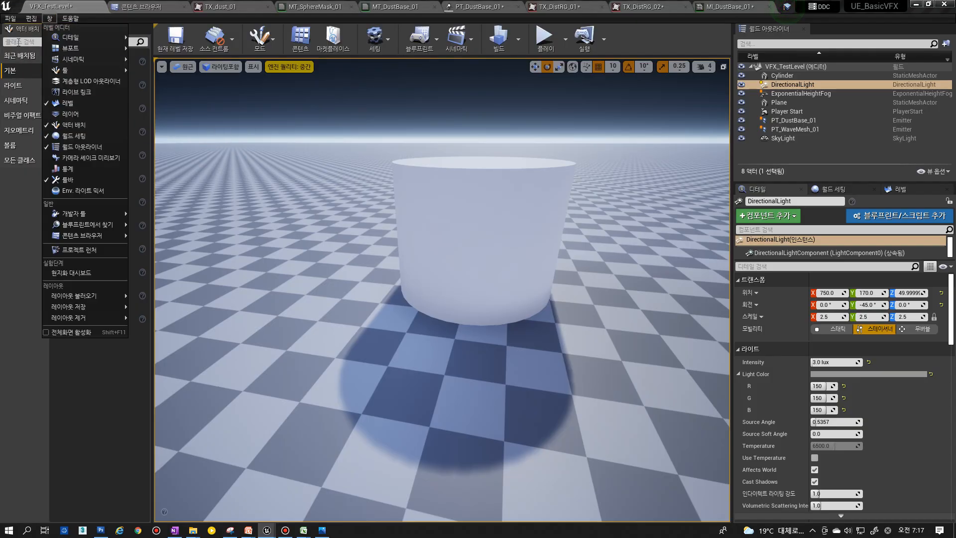
{"action": "left_click", "coordinate": [19, 42]}
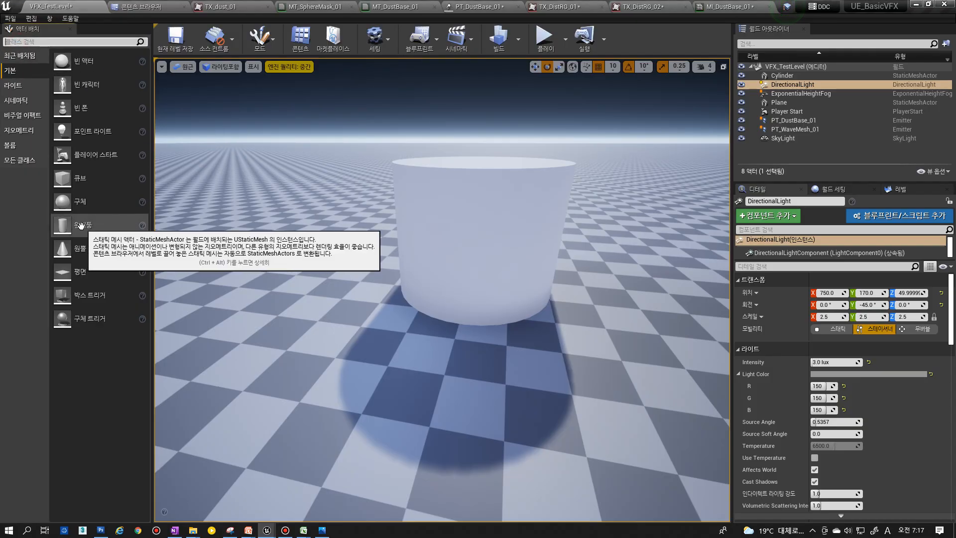
{"action": "left_click_drag", "start_coordinate": [79, 131], "coordinate": [404, 391]}
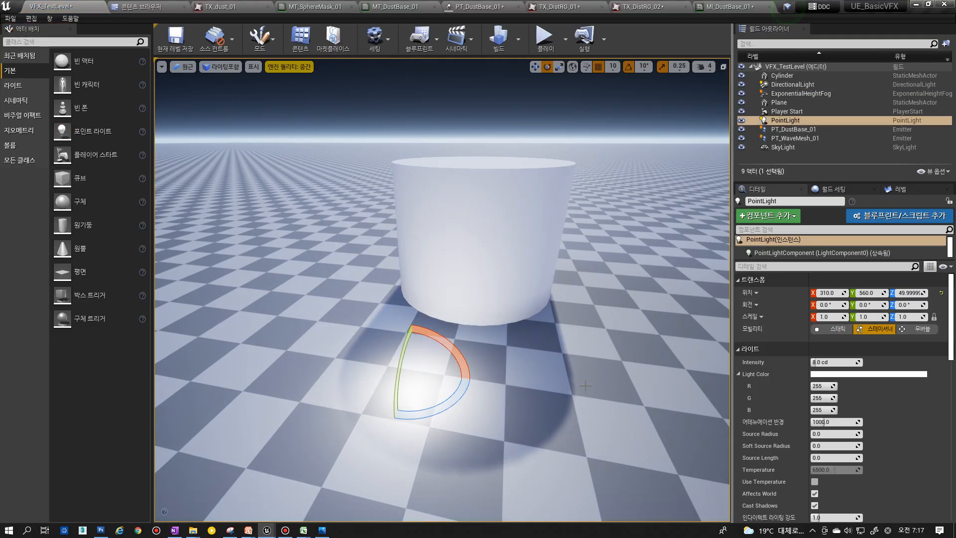
{"action": "right_click_drag", "start_coordinate": [535, 396], "coordinate": [527, 418]}
{"action": "key", "text": "g"}
{"action": "right_click", "coordinate": [535, 397]}
{"action": "left_click", "coordinate": [434, 331]}
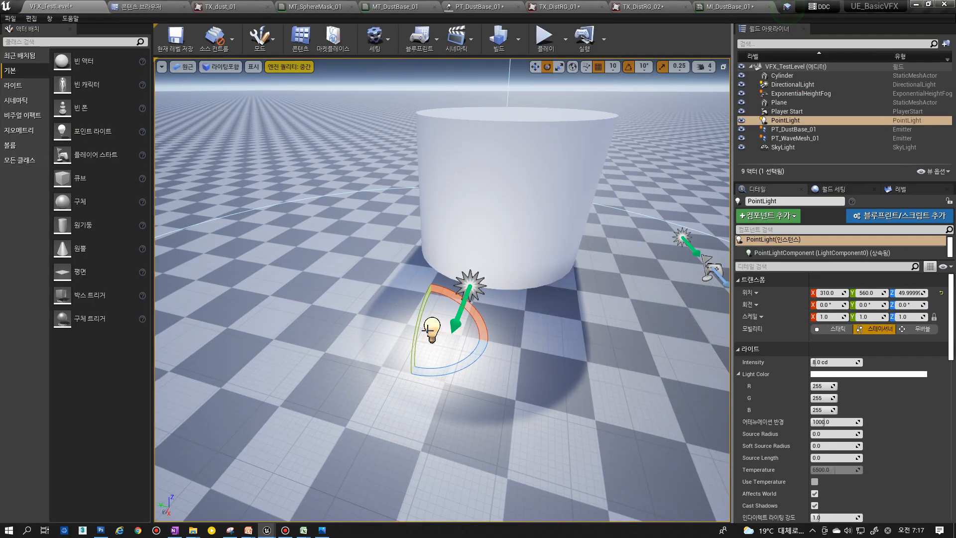
{"action": "key", "text": "g"}
{"action": "key", "text": "g"}
{"action": "key", "text": "w"}
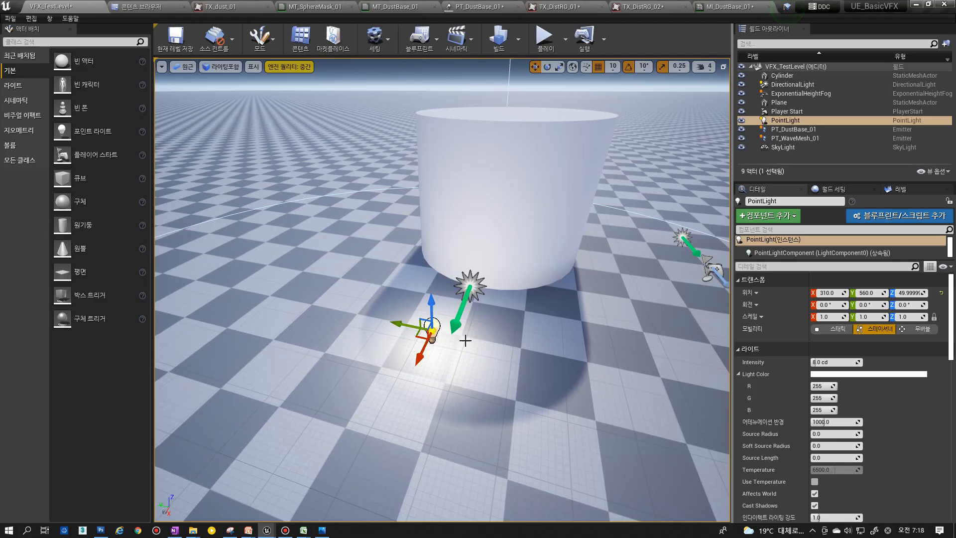
- Make the Point Light green by setting its Light Color R and B values to 0
{"action": "left_click", "coordinate": [824, 396]}
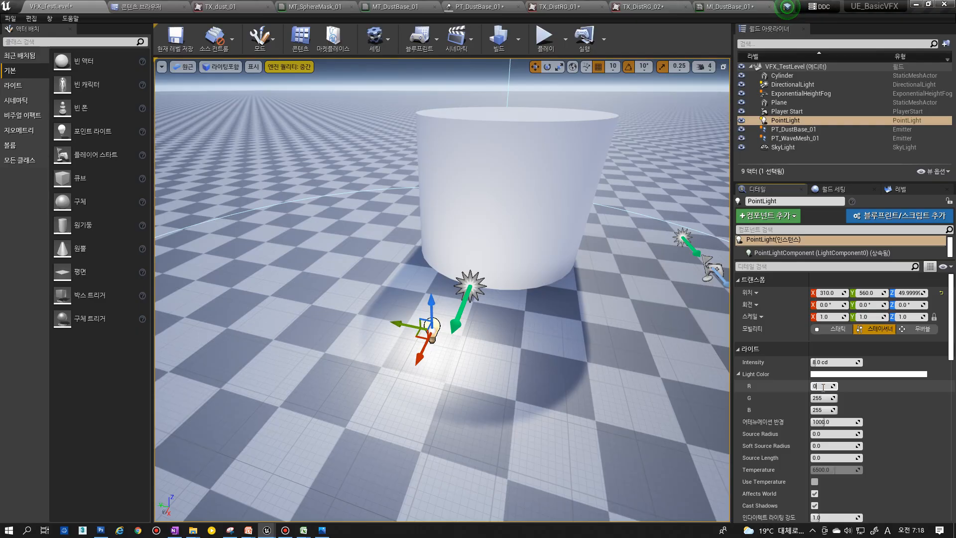
{"action": "key", "text": "Tab"}
{"action": "key", "text": "Tab"}
{"action": "type", "text": "0"}
{"action": "key", "text": "Return"}
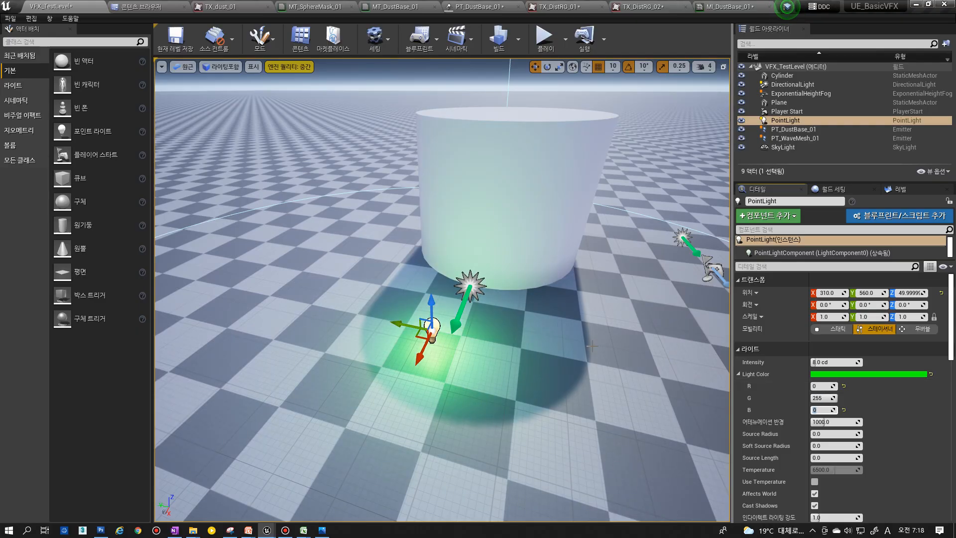
- Replay the PT_DustBase_01 emitter near the Point Light and move it along X to 410
{"action": "left_click", "coordinate": [468, 285]}
{"action": "left_click", "coordinate": [809, 458]}
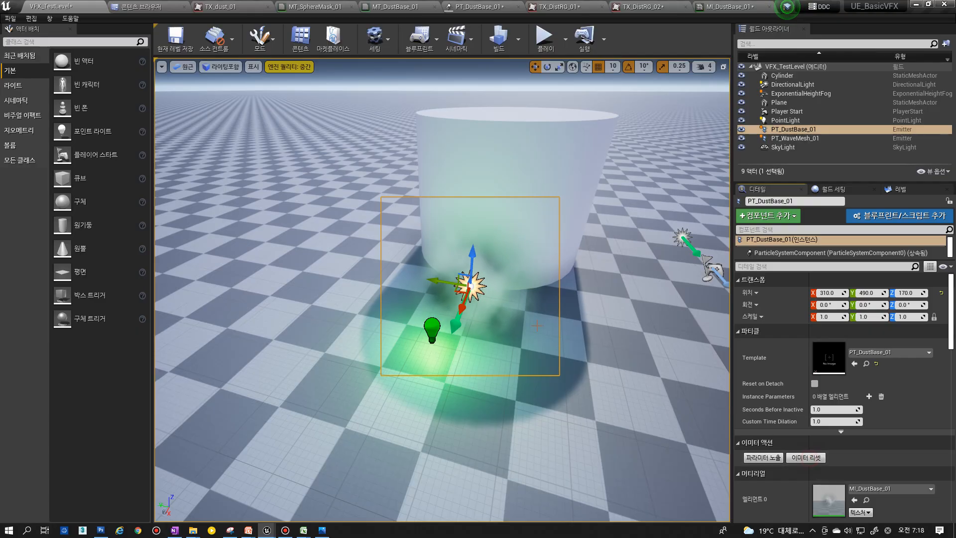
{"action": "left_click_drag", "start_coordinate": [459, 312], "coordinate": [443, 356]}
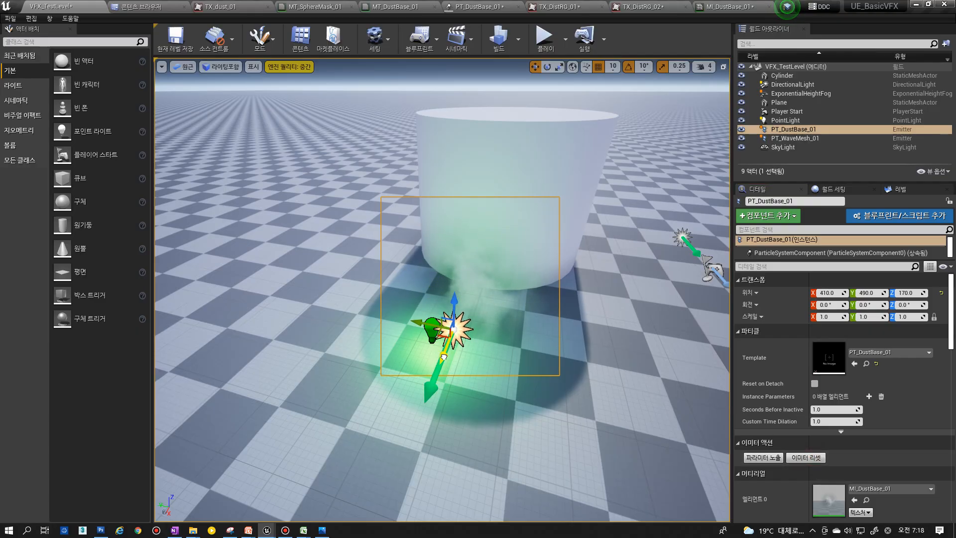
- Set PT_DustBase_01's Lifetime constant to 0.0 and move its emitter in the level to X 390, Y 240
{"action": "double_click", "coordinate": [823, 355]}
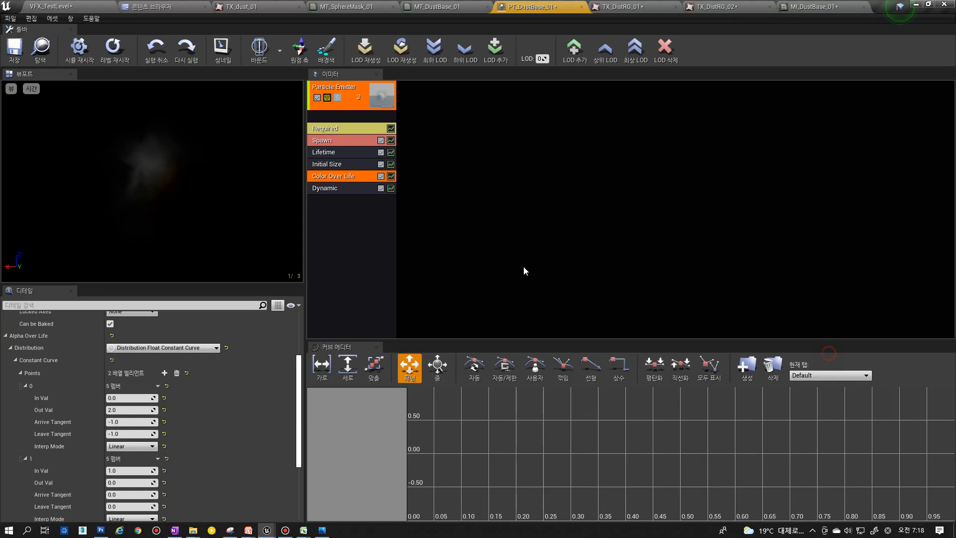
{"action": "left_click", "coordinate": [339, 153]}
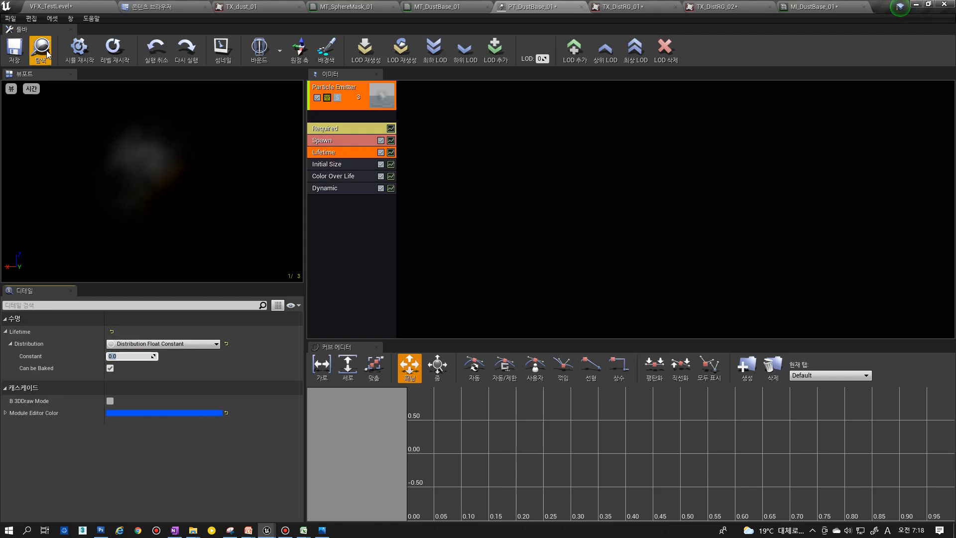
{"action": "left_click", "coordinate": [50, 6]}
{"action": "left_click_drag", "start_coordinate": [410, 312], "coordinate": [458, 319]}
{"action": "left_click_drag", "start_coordinate": [346, 314], "coordinate": [504, 298]}
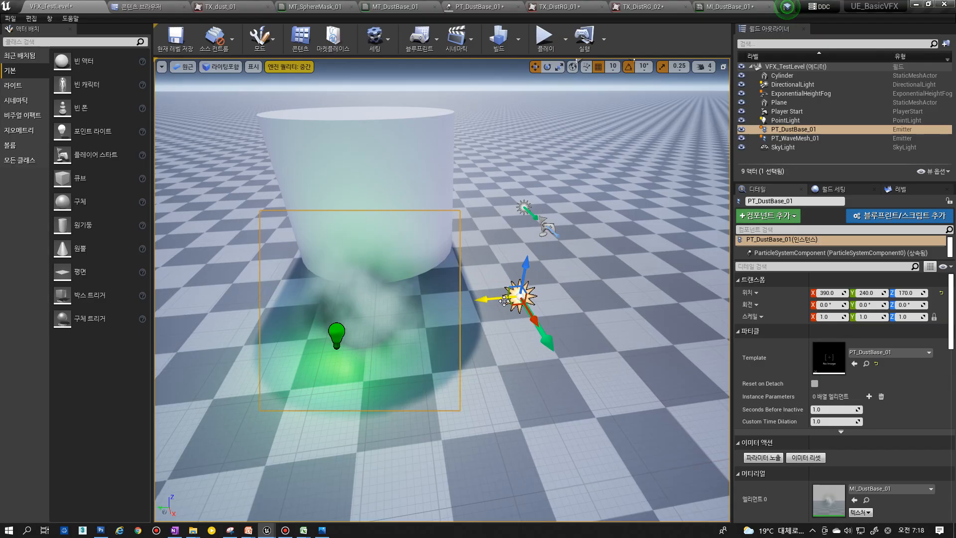
- Enable Use Local Space in PT_DustBase_01's Required module and save the particle system
{"action": "double_click", "coordinate": [829, 367]}
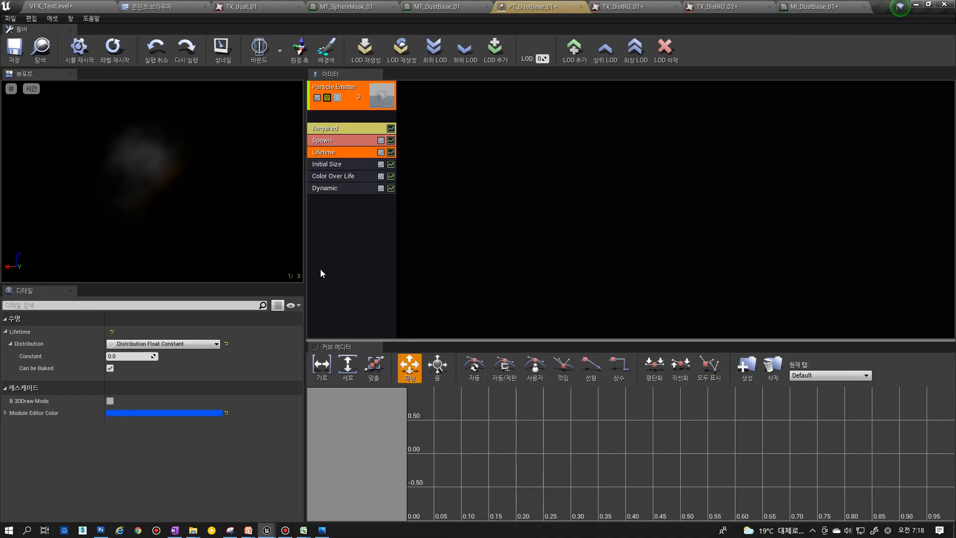
{"action": "left_click", "coordinate": [328, 131]}
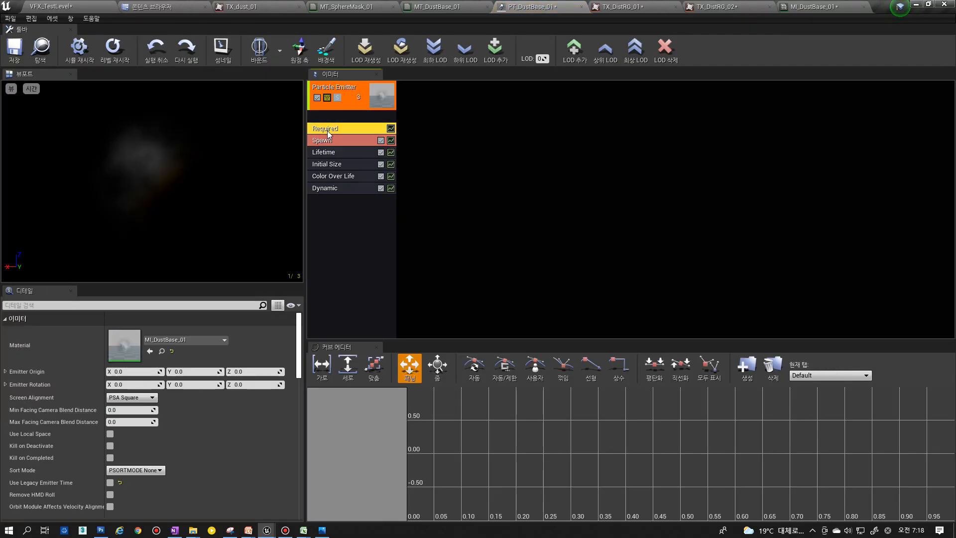
{"action": "scroll", "coordinate": [124, 385], "scroll_direction": "down", "scroll_amount": 2}
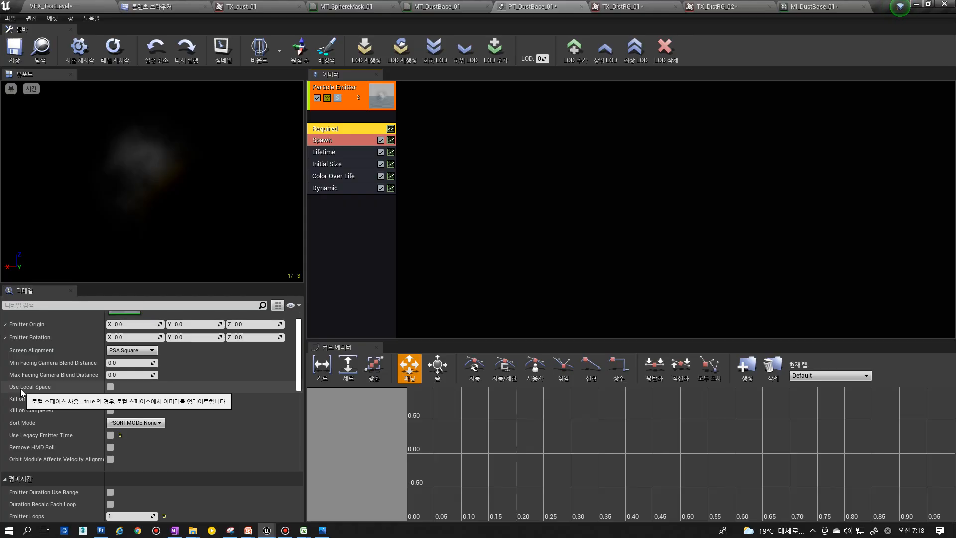
{"action": "left_click", "coordinate": [110, 387]}
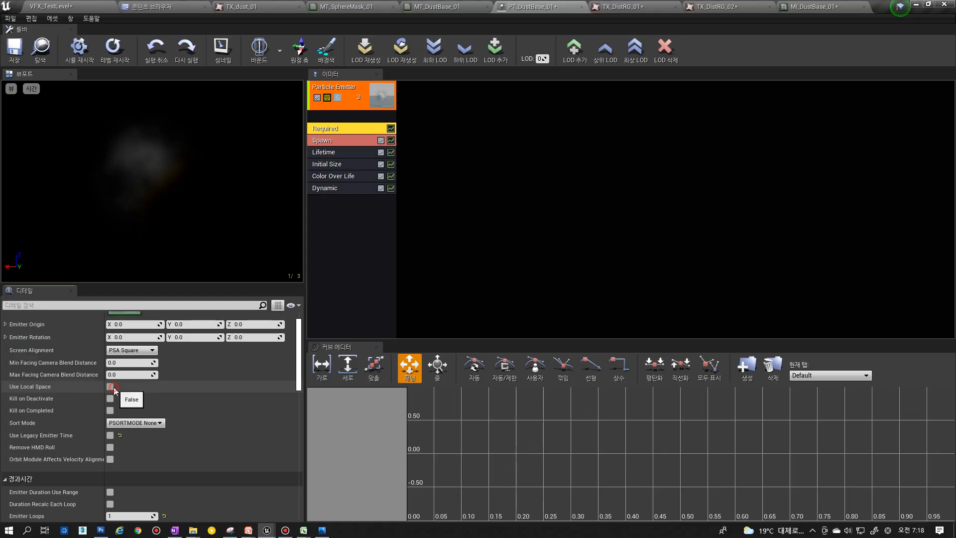
{"action": "left_click", "coordinate": [15, 50]}
- In VFX_TestLevel, move the PT_DustBase_01 emitter to Y 500 beside the green Point Light and inspect the dust's lighting
{"action": "left_click", "coordinate": [68, 4]}
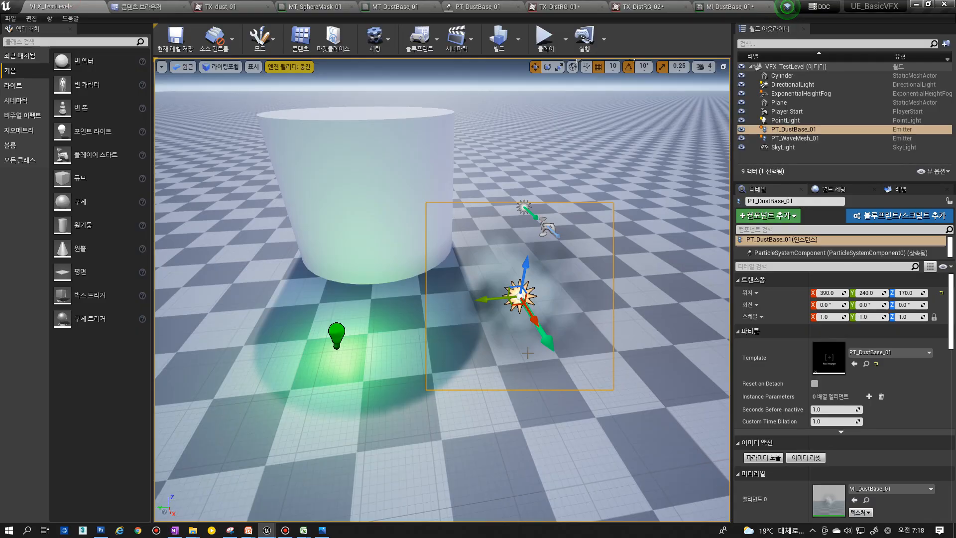
{"action": "left_click_drag", "start_coordinate": [501, 299], "coordinate": [328, 324]}
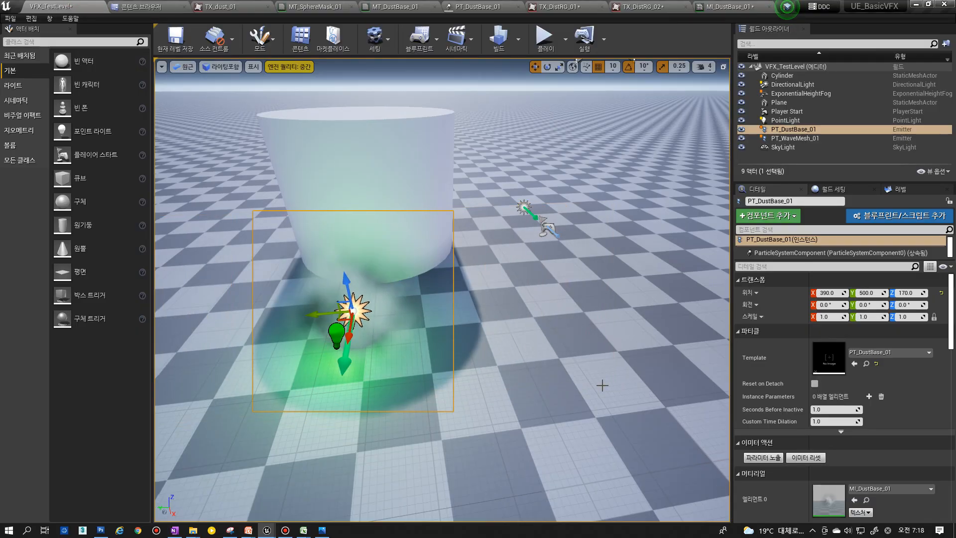
{"action": "right_click_drag", "start_coordinate": [602, 384], "coordinate": [581, 390]}
{"action": "right_click", "coordinate": [580, 390]}
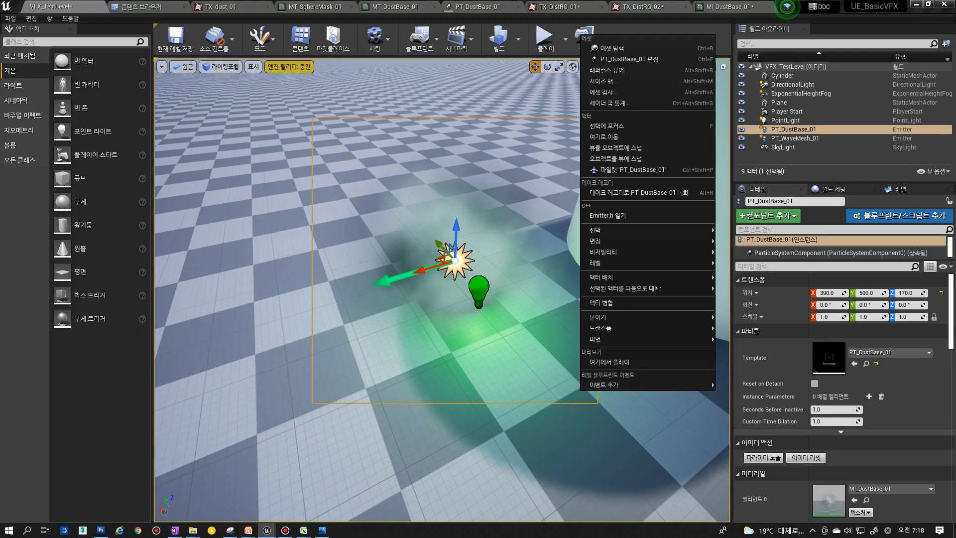
- Move the PT_DustBase_01 emitter past the green Point Light to X 520, Y 500, Z 80 to check its lighting
{"action": "left_click_drag", "start_coordinate": [423, 270], "coordinate": [522, 245]}
{"action": "left_click_drag", "start_coordinate": [557, 201], "coordinate": [552, 267]}
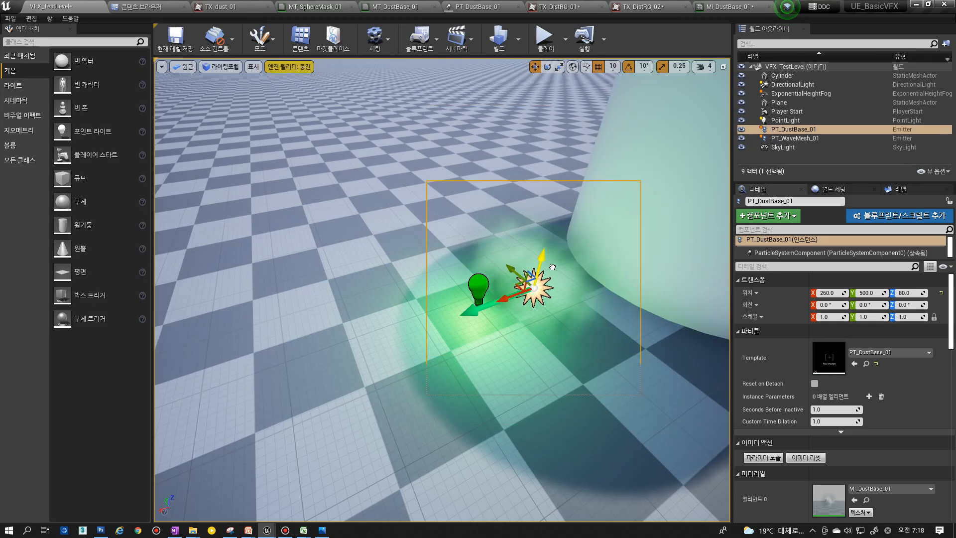
{"action": "left_click_drag", "start_coordinate": [512, 294], "coordinate": [494, 298]}
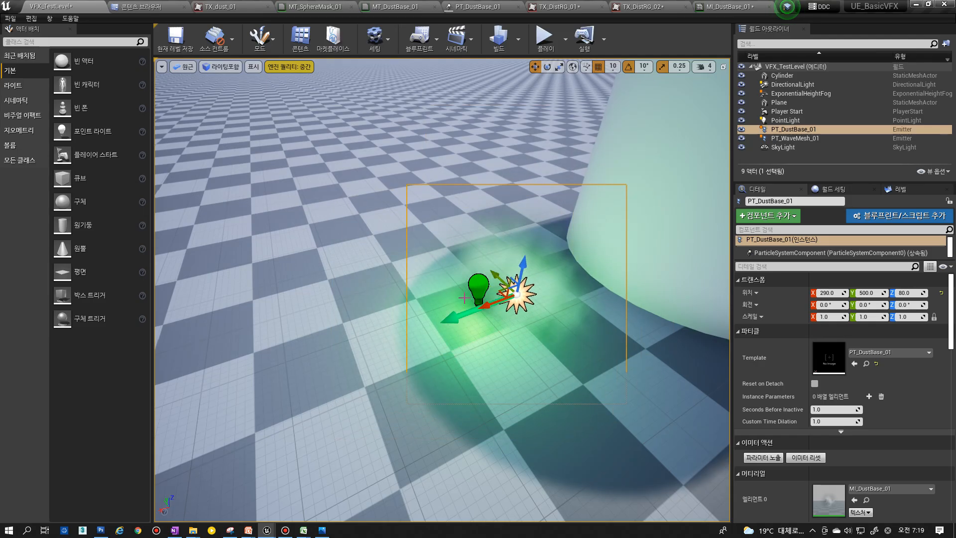
{"action": "right_click_drag", "start_coordinate": [497, 305], "coordinate": [488, 277]}
{"action": "left_click_drag", "start_coordinate": [464, 292], "coordinate": [303, 358]}
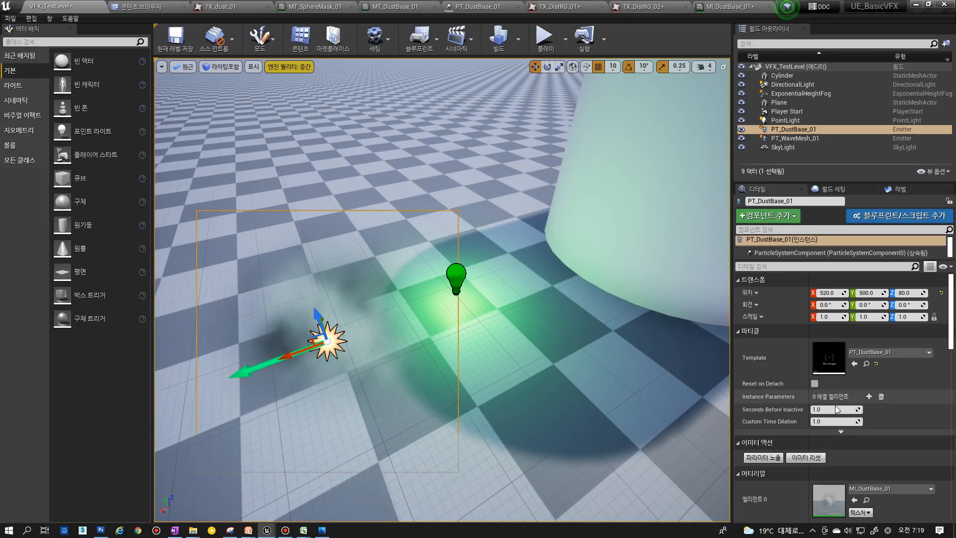
- In the PT_DustBase_01 particle system, set the Initial Size module's constant X to 600
{"action": "left_click", "coordinate": [491, 7]}
{"action": "left_click", "coordinate": [337, 164]}
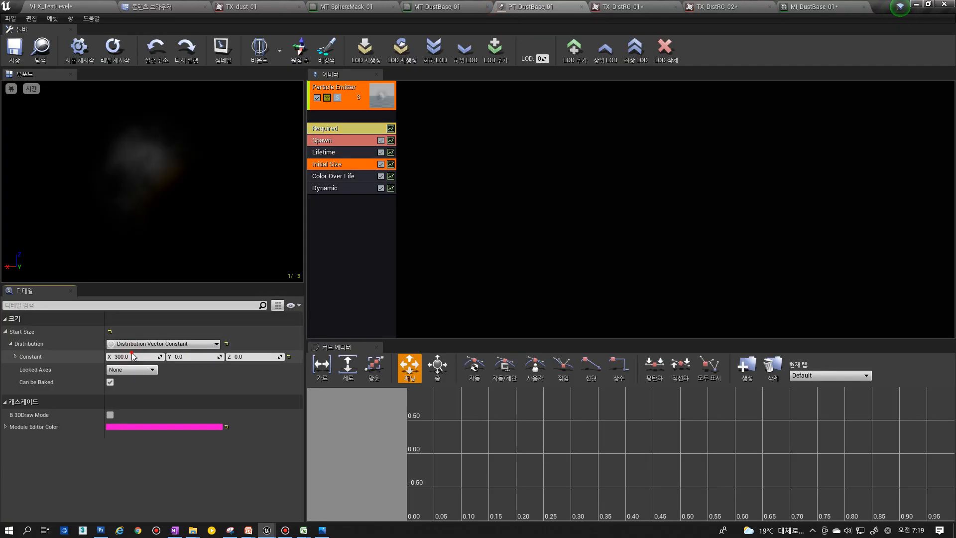
{"action": "type", "text": "600"}
- In VFX_TestLevel, move the enlarged dust emitter to X 280, Y 500, Z 210 near the cylinder
{"action": "left_click", "coordinate": [55, 6]}
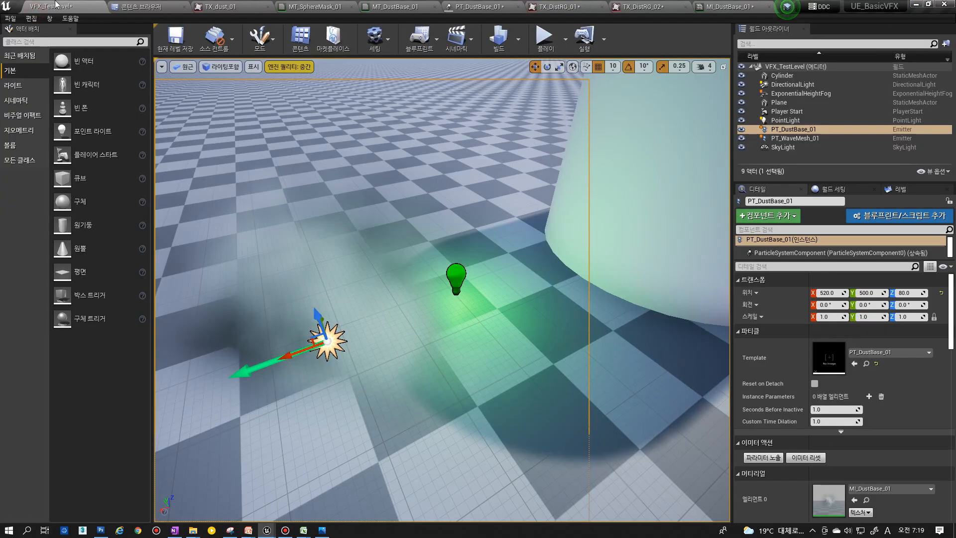
{"action": "left_click_drag", "start_coordinate": [324, 330], "coordinate": [489, 205]}
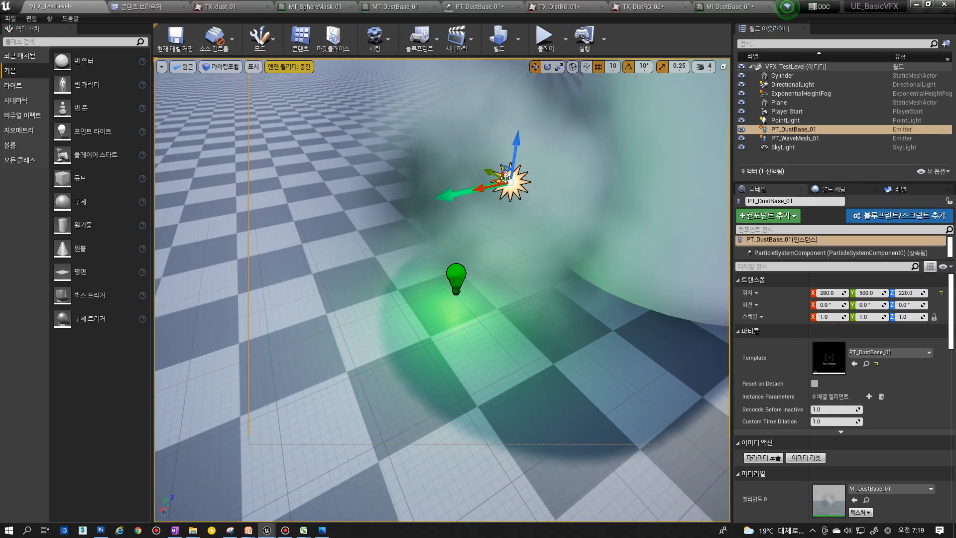
{"action": "left_click_drag", "start_coordinate": [517, 148], "coordinate": [504, 169]}
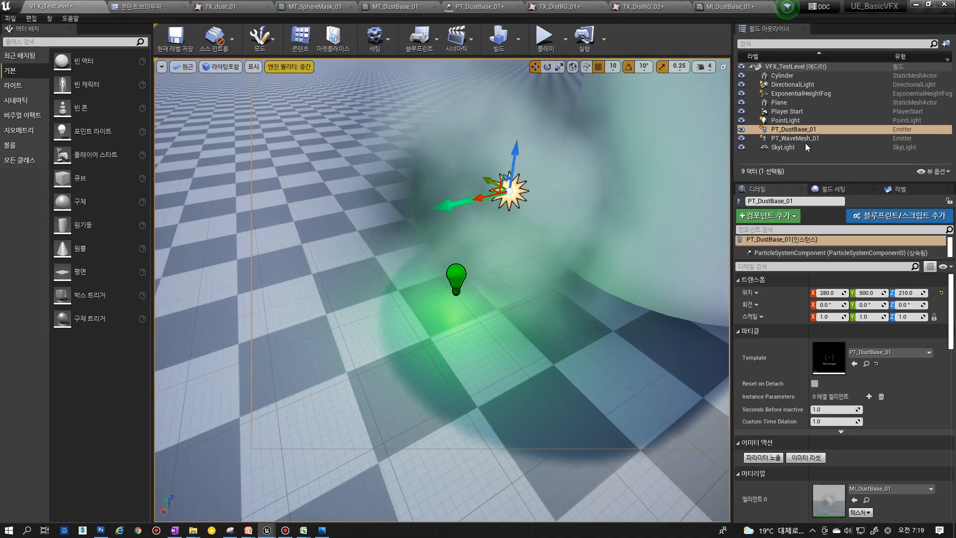
- Select the PointLight and move it up and around the dust to X 400, Y 460, Z 360
{"action": "left_click", "coordinate": [803, 147]}
{"action": "left_click", "coordinate": [791, 112]}
{"action": "left_click", "coordinate": [788, 121]}
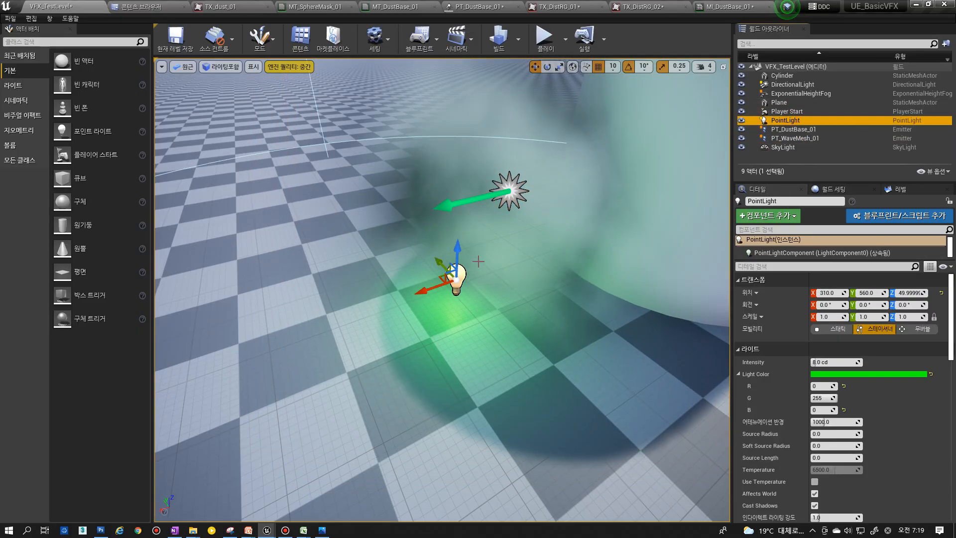
{"action": "left_click_drag", "start_coordinate": [457, 251], "coordinate": [490, 139]}
{"action": "right_click_drag", "start_coordinate": [544, 224], "coordinate": [642, 187]}
{"action": "right_click", "coordinate": [542, 225]}
{"action": "left_click", "coordinate": [355, 319]}
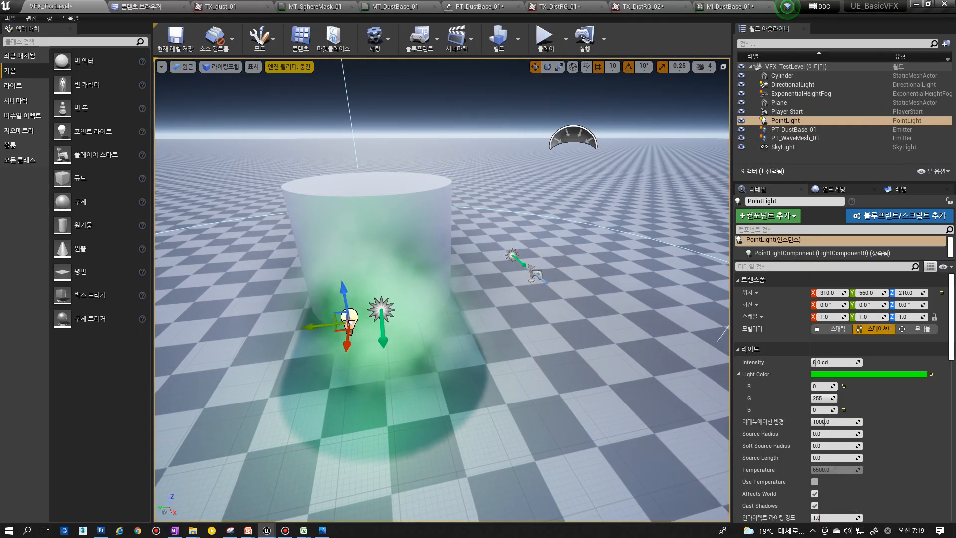
{"action": "left_click_drag", "start_coordinate": [328, 324], "coordinate": [382, 245]}
{"action": "right_click_drag", "start_coordinate": [382, 245], "coordinate": [262, 245]}
{"action": "left_click_drag", "start_coordinate": [427, 262], "coordinate": [356, 287]}
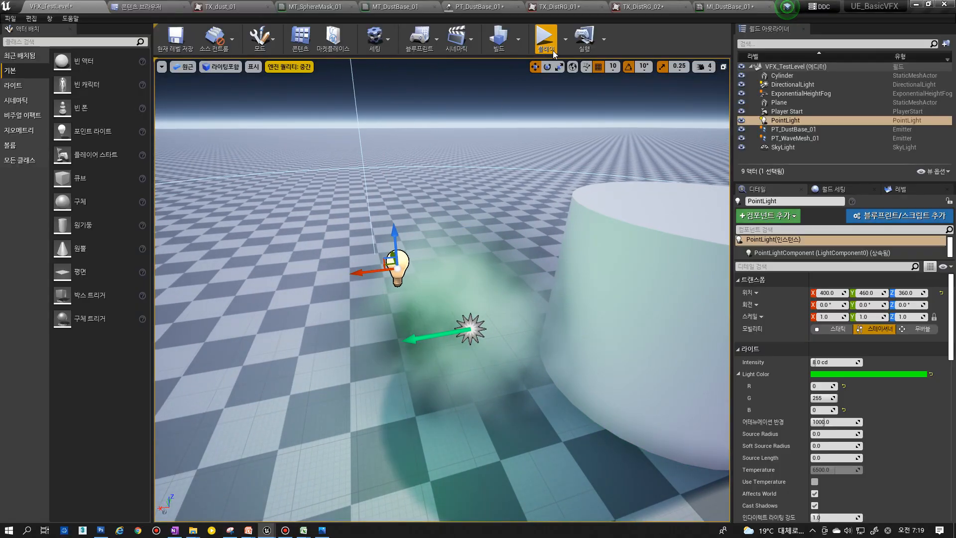
- Examine the available Translucency lighting modes of the MT_DustBase_01 material
{"action": "left_click", "coordinate": [398, 7]}
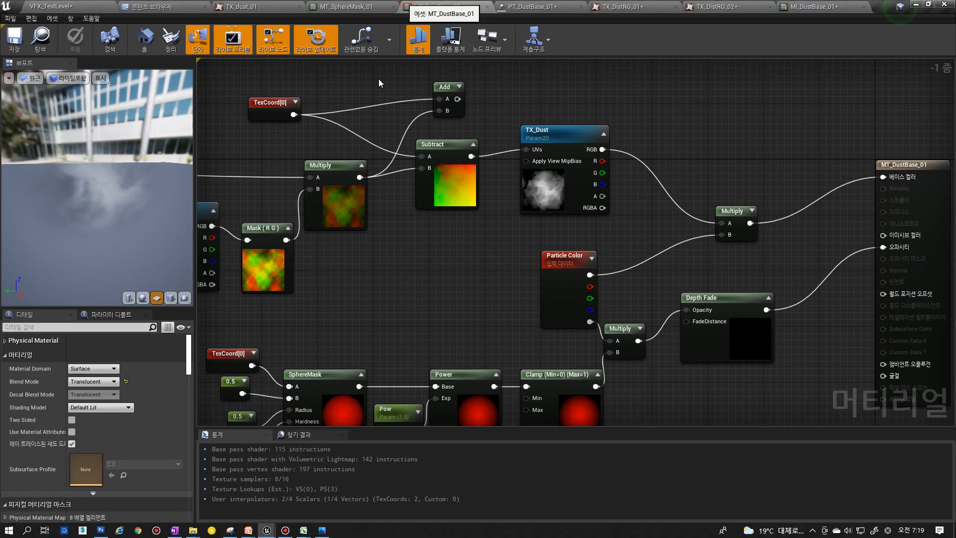
{"action": "scroll", "coordinate": [169, 416], "scroll_direction": "down", "scroll_amount": 5}
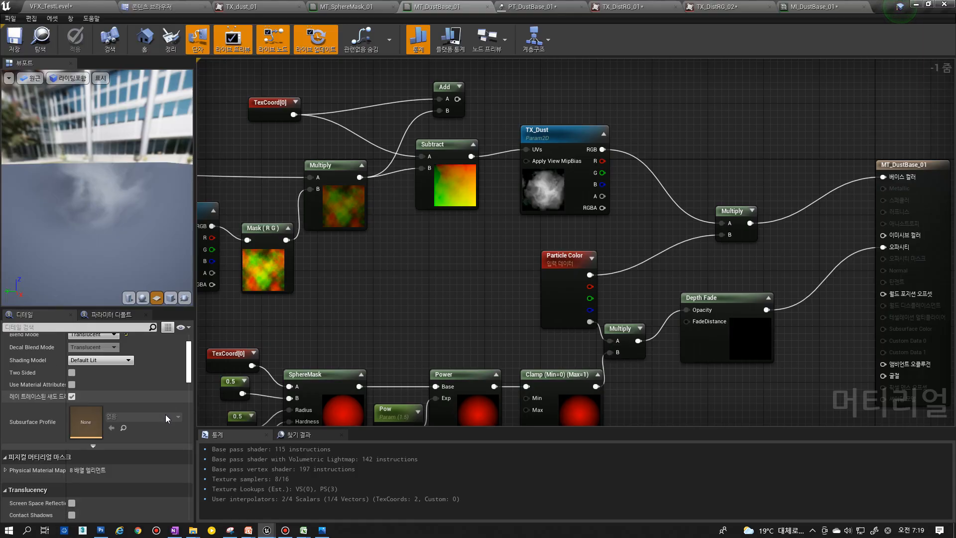
{"action": "scroll", "coordinate": [166, 414], "scroll_direction": "down", "scroll_amount": 2}
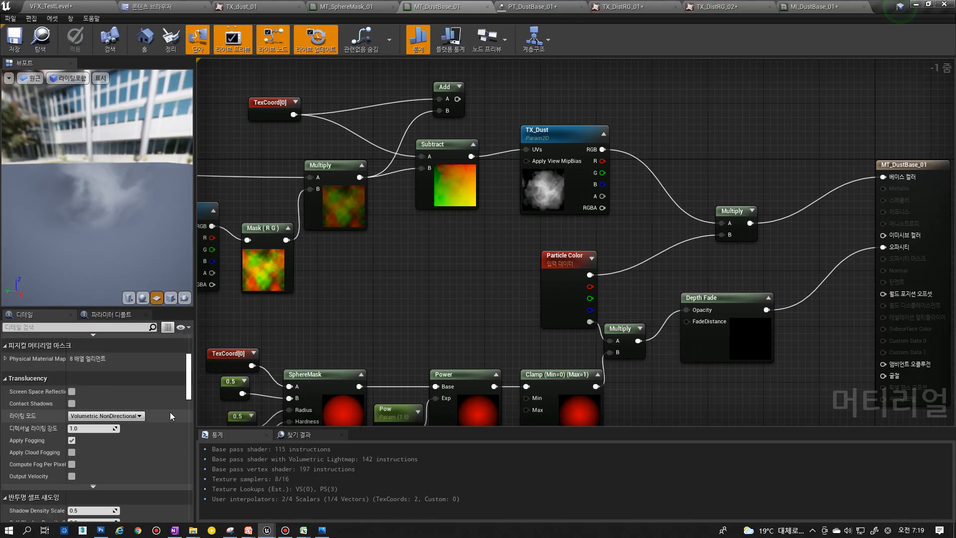
{"action": "left_click", "coordinate": [95, 416]}
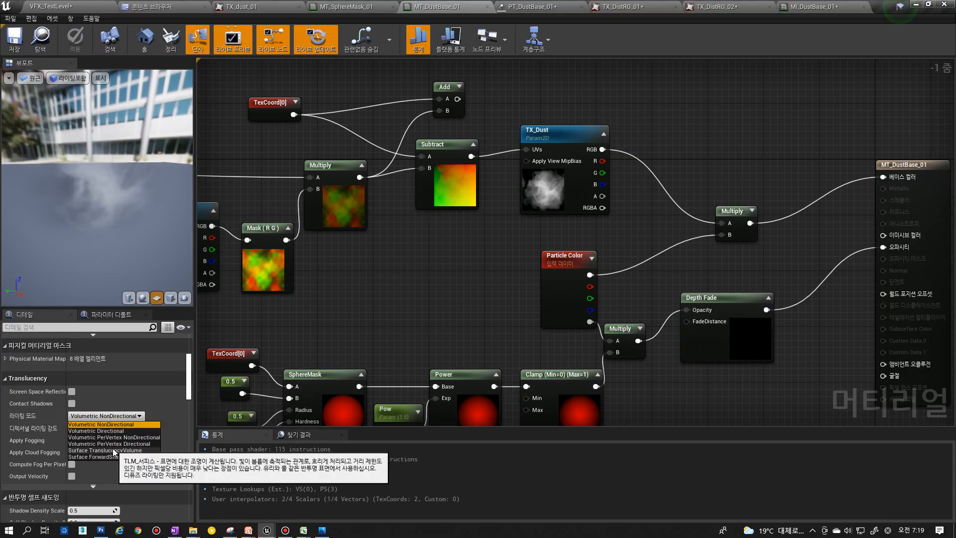
{"action": "left_click", "coordinate": [459, 288]}
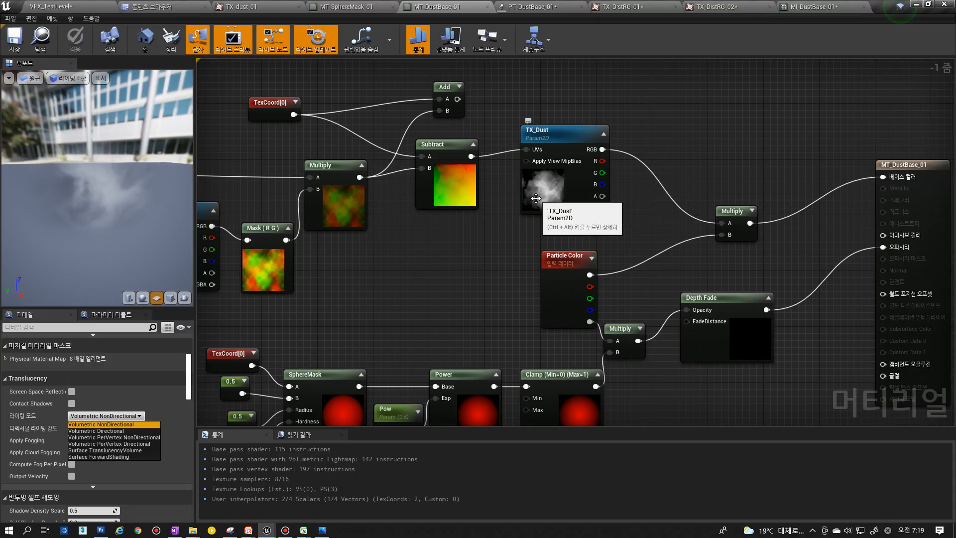
{"action": "left_click", "coordinate": [563, 191]}
- In VFX_TestLevel, move the PointLight across the top of the dust to X 450, Y 460, Z 410
{"action": "left_click", "coordinate": [100, 3]}
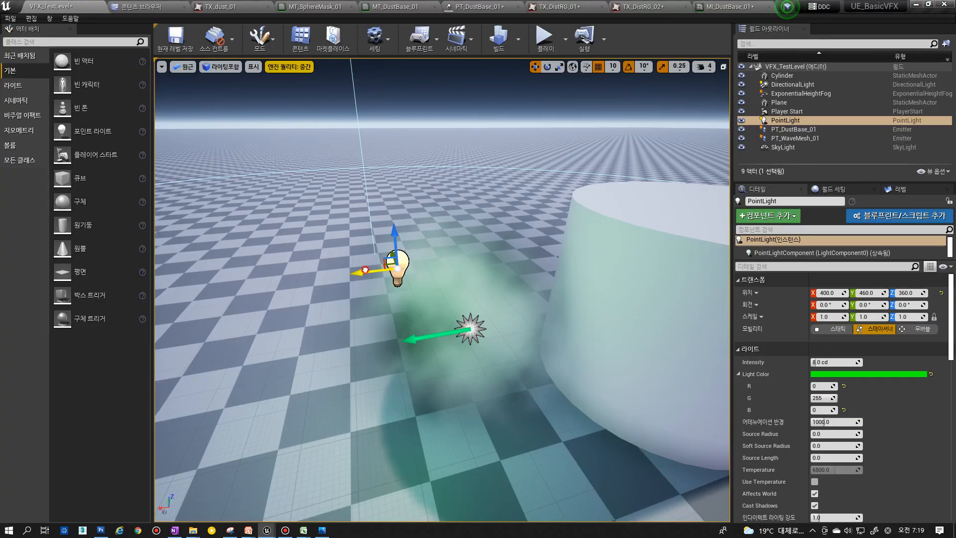
{"action": "left_click_drag", "start_coordinate": [364, 269], "coordinate": [378, 220]}
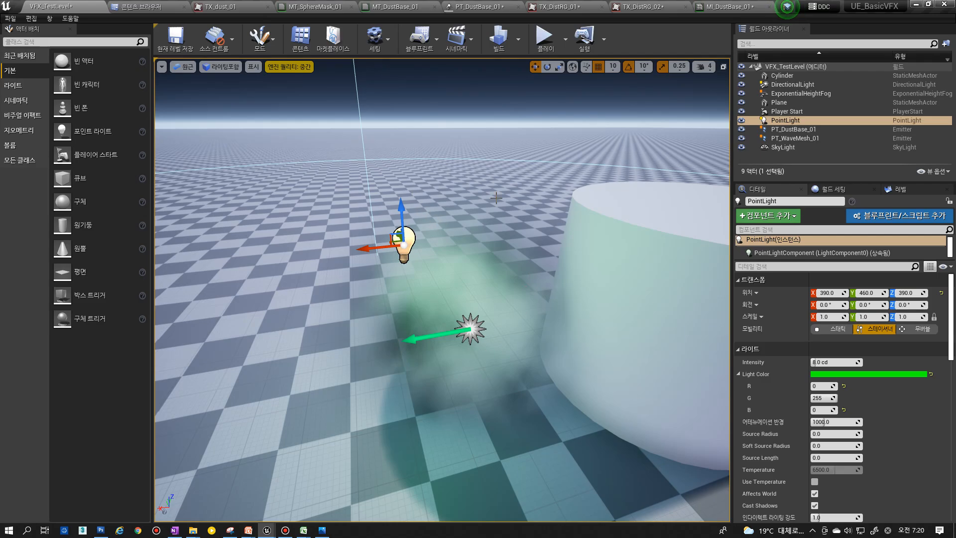
{"action": "left_click_drag", "start_coordinate": [394, 242], "coordinate": [436, 215]}
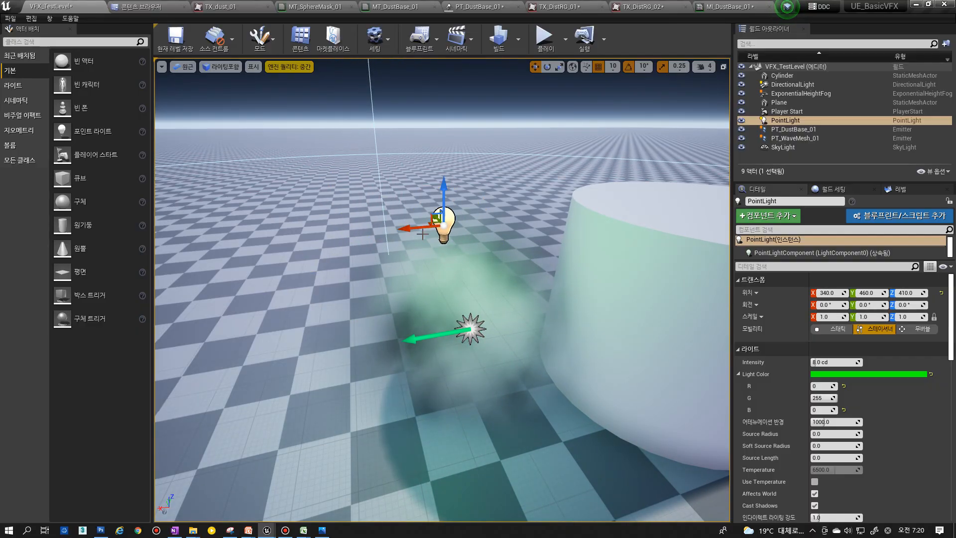
{"action": "left_click_drag", "start_coordinate": [418, 228], "coordinate": [312, 235]}
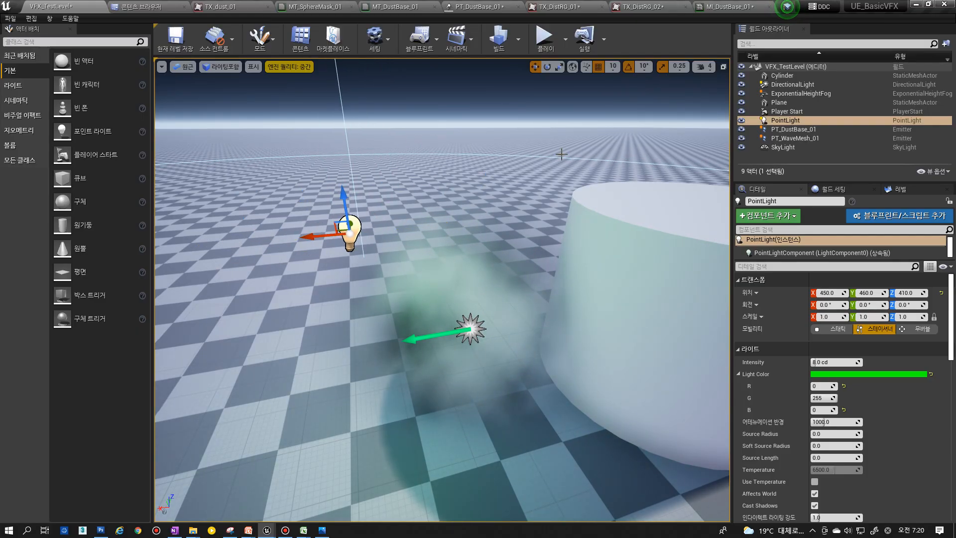
- Delete the unused Add node and the unconnected pair of nodes from the MT_DustBase_01 graph
{"action": "left_click", "coordinate": [388, 7]}
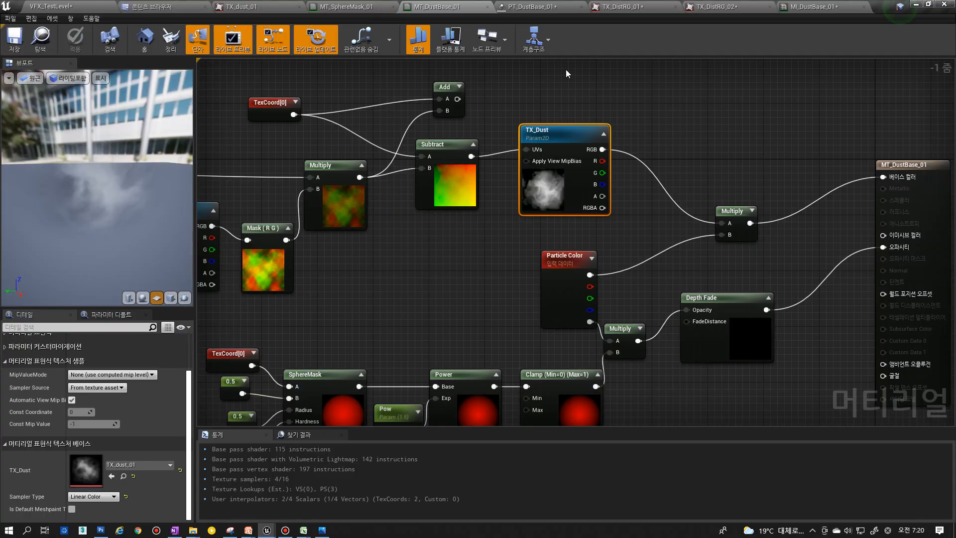
{"action": "scroll", "coordinate": [441, 247], "scroll_direction": "down", "scroll_amount": 4}
{"action": "left_click", "coordinate": [479, 264]}
{"action": "scroll", "coordinate": [468, 265], "scroll_direction": "up", "scroll_amount": 3}
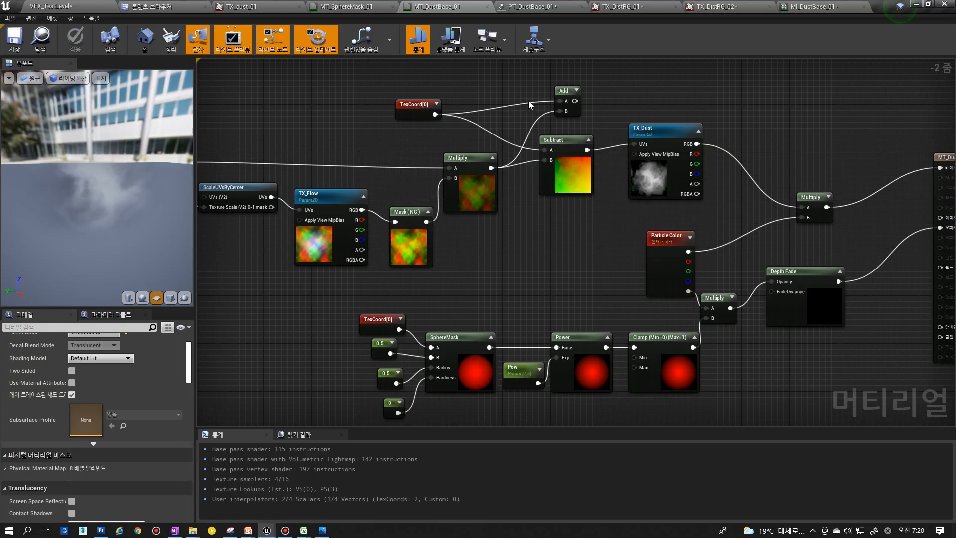
{"action": "left_click_drag", "start_coordinate": [598, 77], "coordinate": [602, 76]}
{"action": "key", "text": "Delete"}
{"action": "scroll", "coordinate": [447, 170], "scroll_direction": "down", "scroll_amount": 3}
{"action": "right_click_drag", "start_coordinate": [447, 169], "coordinate": [526, 184]}
{"action": "left_click_drag", "start_coordinate": [318, 270], "coordinate": [383, 233]}
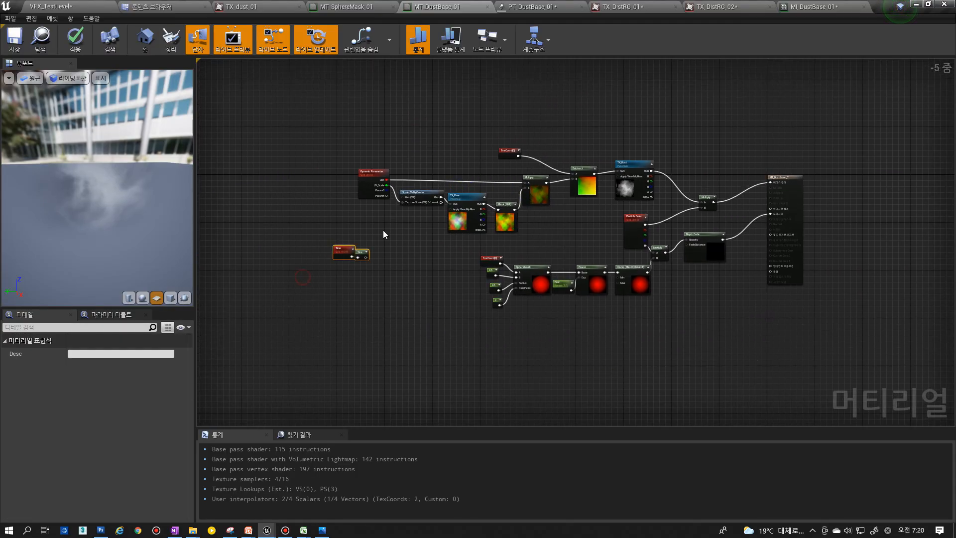
{"action": "key", "text": "Delete"}
- Shift the UV distortion nodes and TX_Dust away from the base color Multiply, lining them up above the SphereMask chain
{"action": "left_click_drag", "start_coordinate": [318, 229], "coordinate": [612, 152]}
{"action": "left_click_drag", "start_coordinate": [353, 135], "coordinate": [562, 227]}
{"action": "scroll", "coordinate": [680, 219], "scroll_direction": "up", "scroll_amount": 4}
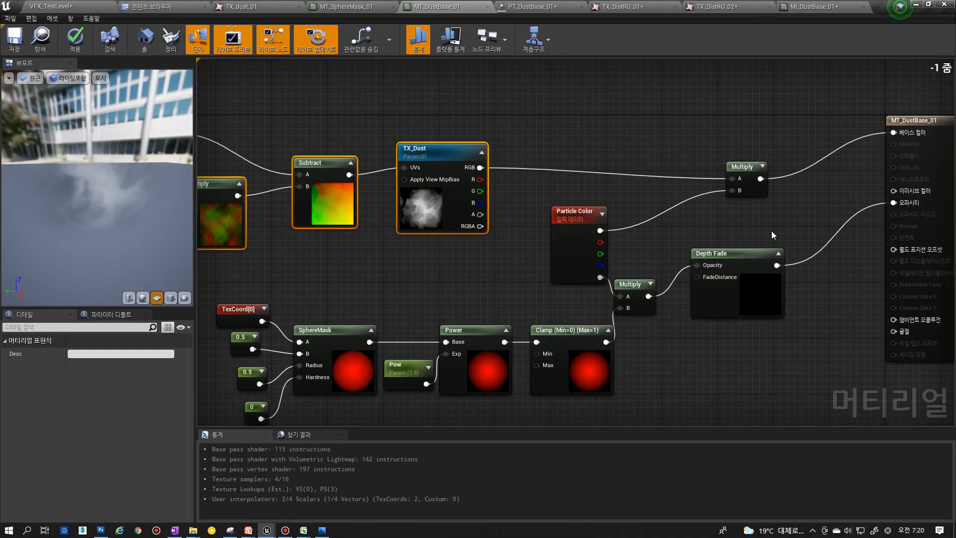
{"action": "left_click", "coordinate": [856, 236]}
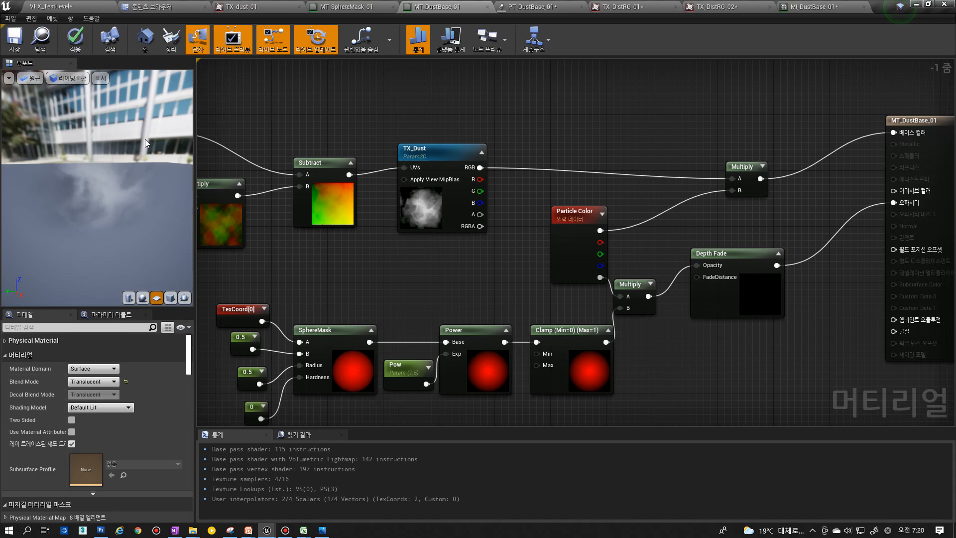
- In VFX_TestLevel, lower the PointLight beside the dust to X 460, Y 460, Z 370
{"action": "left_click", "coordinate": [74, 7]}
{"action": "left_click_drag", "start_coordinate": [354, 237], "coordinate": [344, 264]}
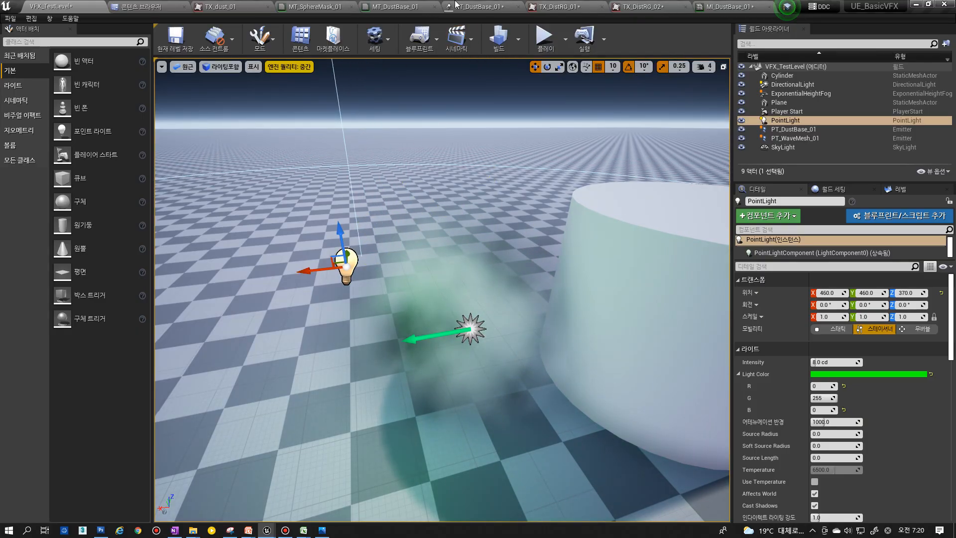
- Set MT_DustBase_01's Translucency lighting mode to Volumetric Directional and save the material
{"action": "left_click", "coordinate": [316, 7]}
{"action": "scroll", "coordinate": [148, 399], "scroll_direction": "down", "scroll_amount": 3}
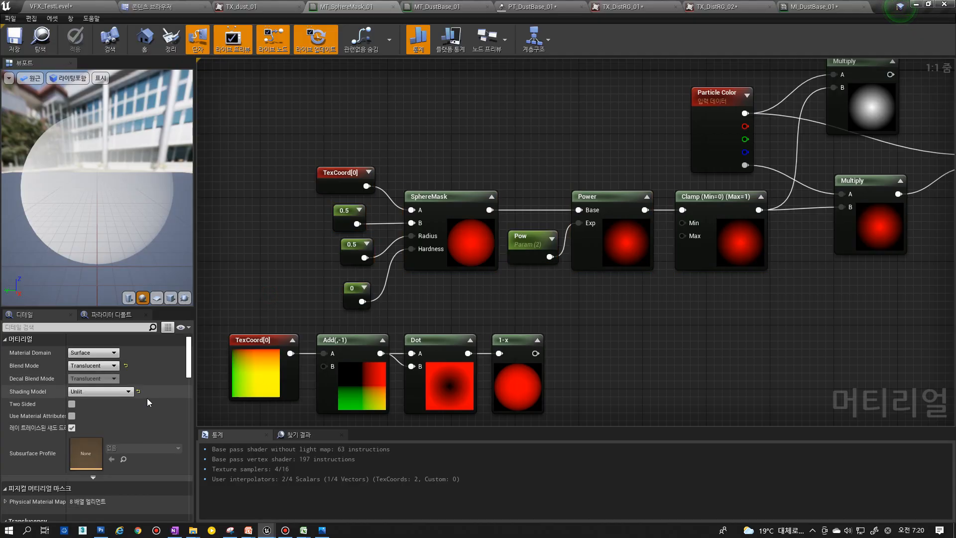
{"action": "left_click", "coordinate": [436, 6]}
{"action": "scroll", "coordinate": [148, 387], "scroll_direction": "down", "scroll_amount": 5}
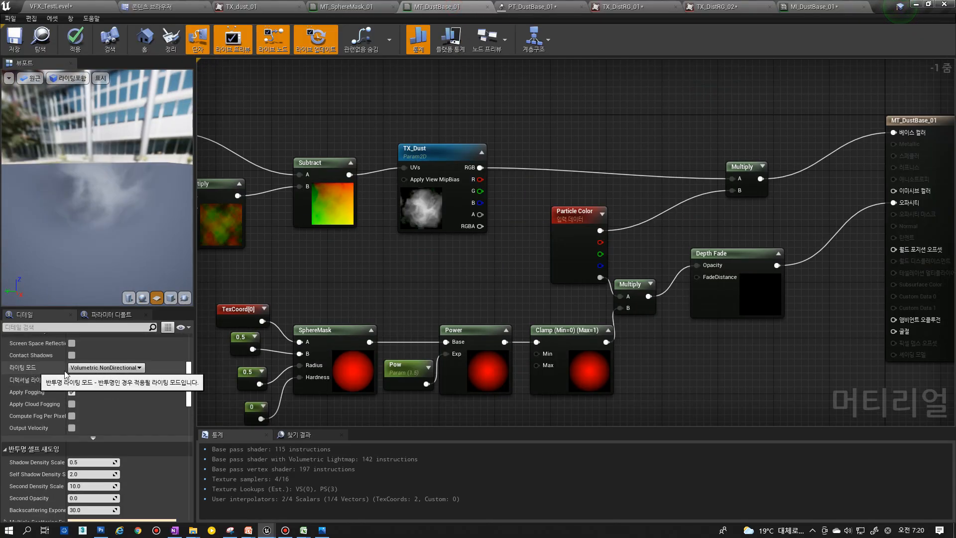
{"action": "left_click", "coordinate": [105, 368]}
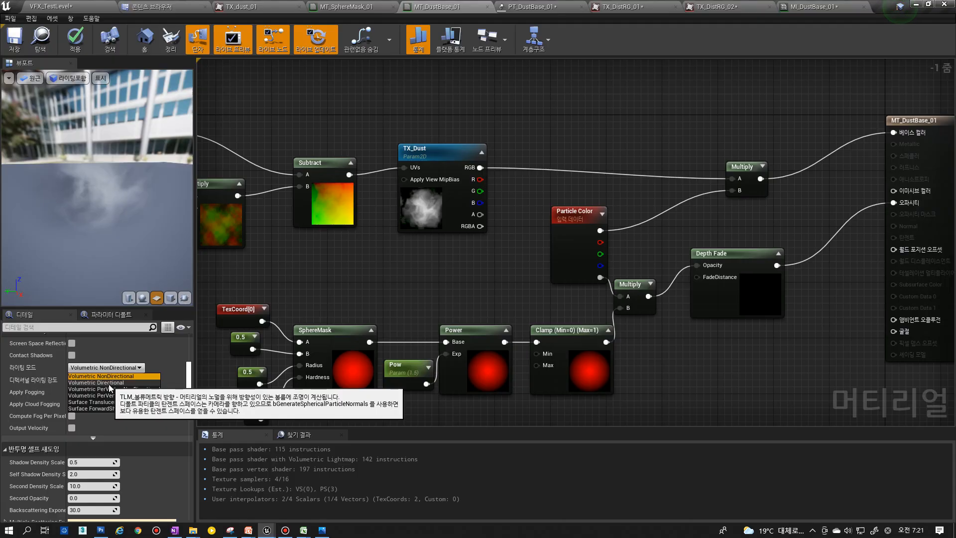
{"action": "left_click", "coordinate": [108, 383]}
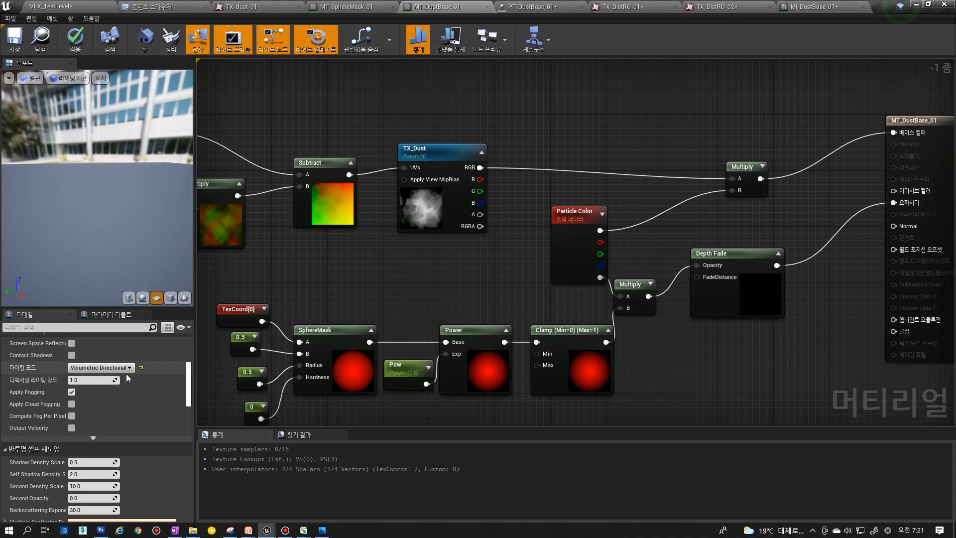
{"action": "left_click", "coordinate": [14, 40]}
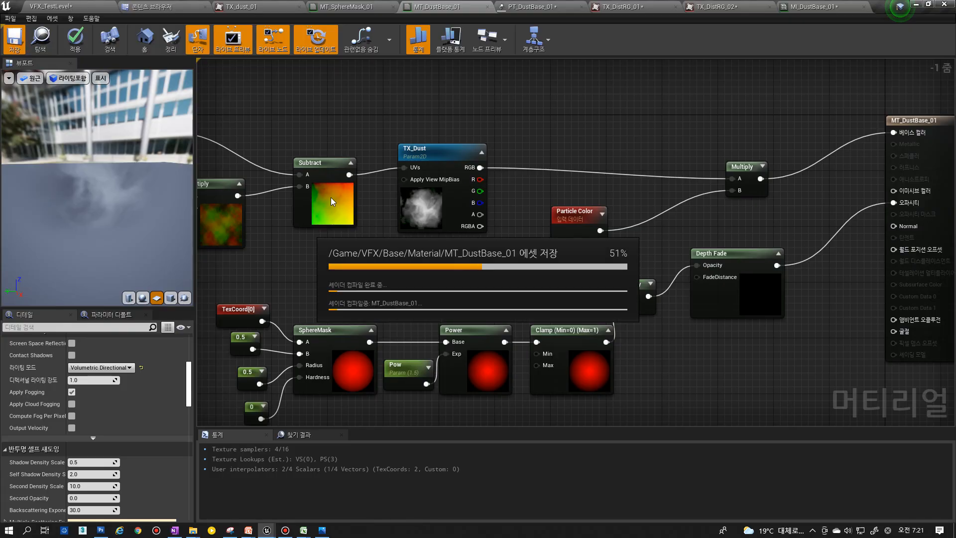
- Switch MT_DustBase_01 to Volumetric NonDirectional and back to Volumetric Directional to compare shader instructions, and save the material again
{"action": "left_click", "coordinate": [101, 368]}
{"action": "left_click", "coordinate": [110, 376]}
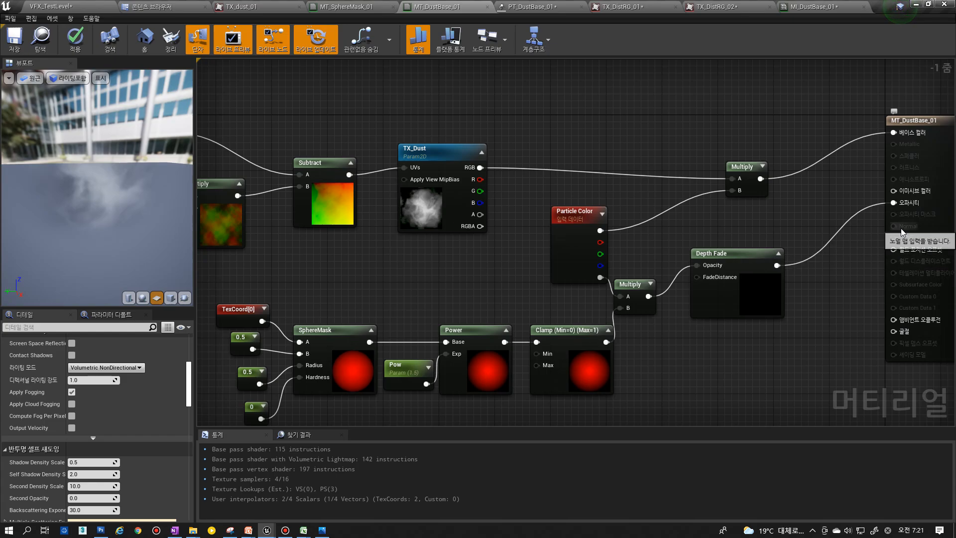
{"action": "left_click", "coordinate": [105, 367]}
{"action": "left_click", "coordinate": [114, 384]}
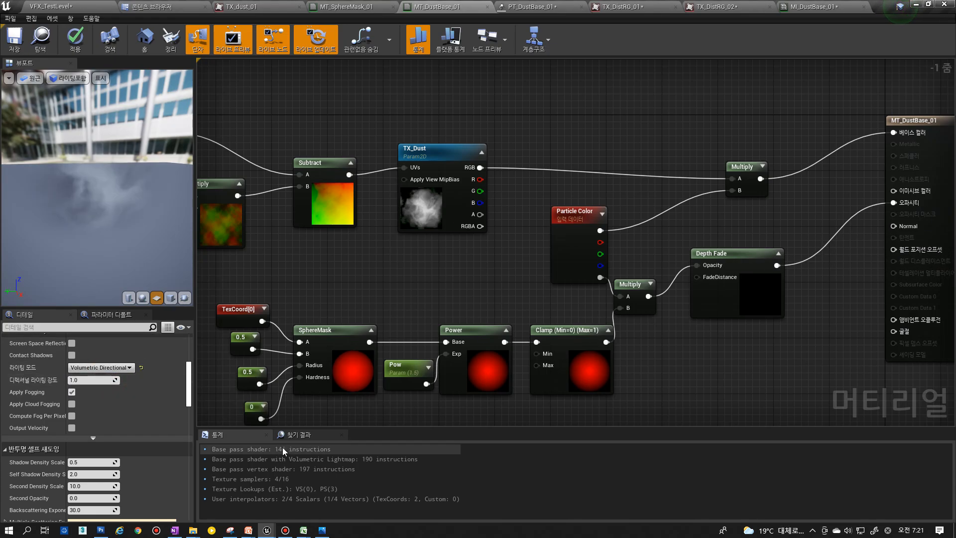
{"action": "left_click", "coordinate": [14, 40]}
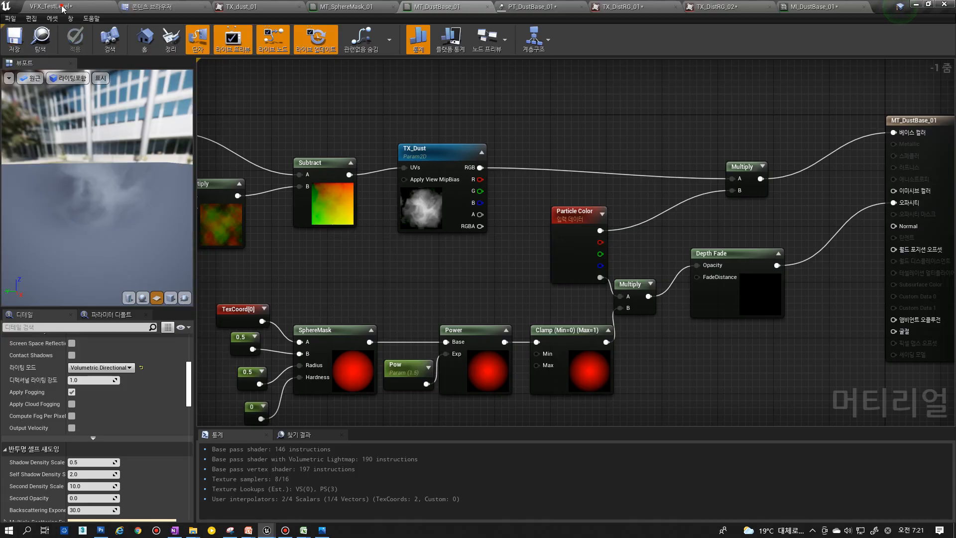
- In VFX_TestLevel, move the PointLight over the dust to X 350, Y 450, Z 370 and inspect the directional lighting
{"action": "left_click", "coordinate": [59, 6]}
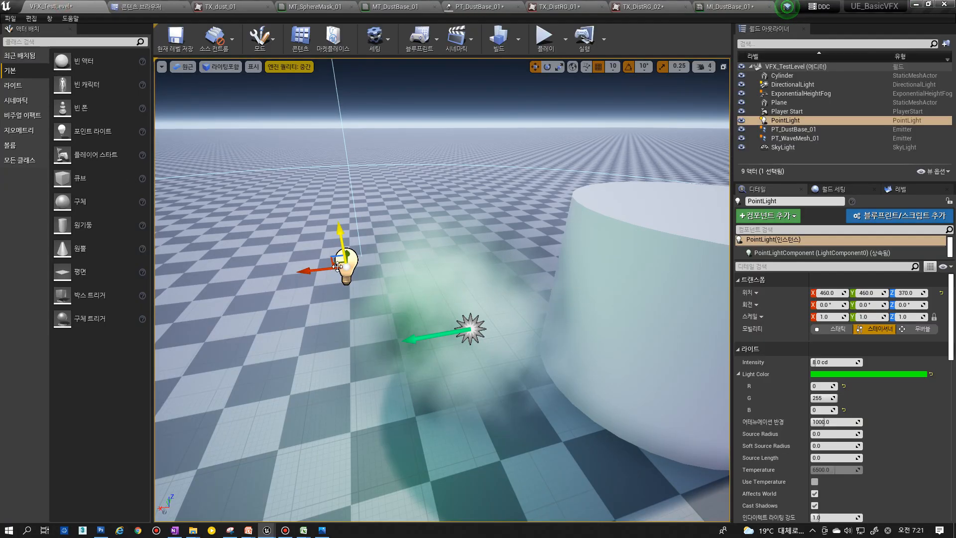
{"action": "left_click_drag", "start_coordinate": [338, 266], "coordinate": [442, 246]}
{"action": "right_click_drag", "start_coordinate": [406, 255], "coordinate": [430, 262]}
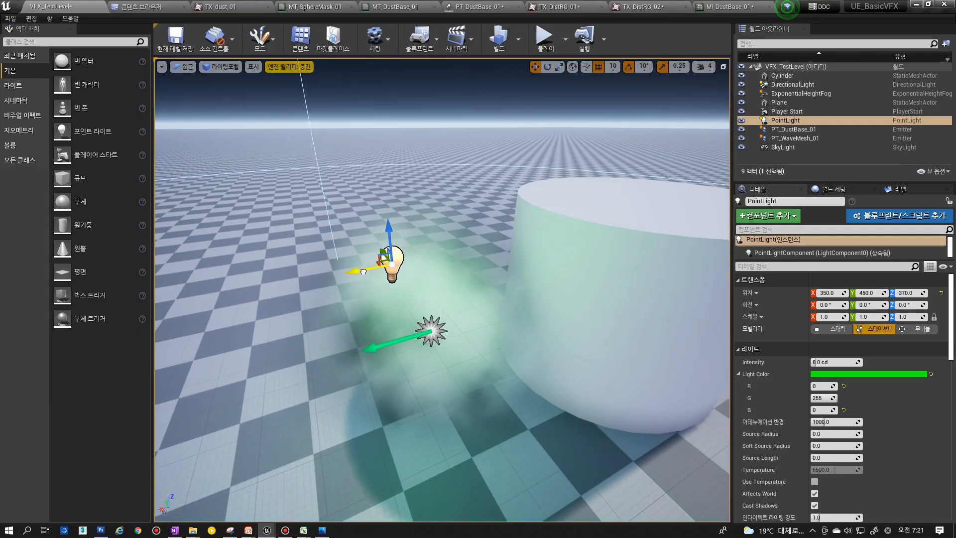